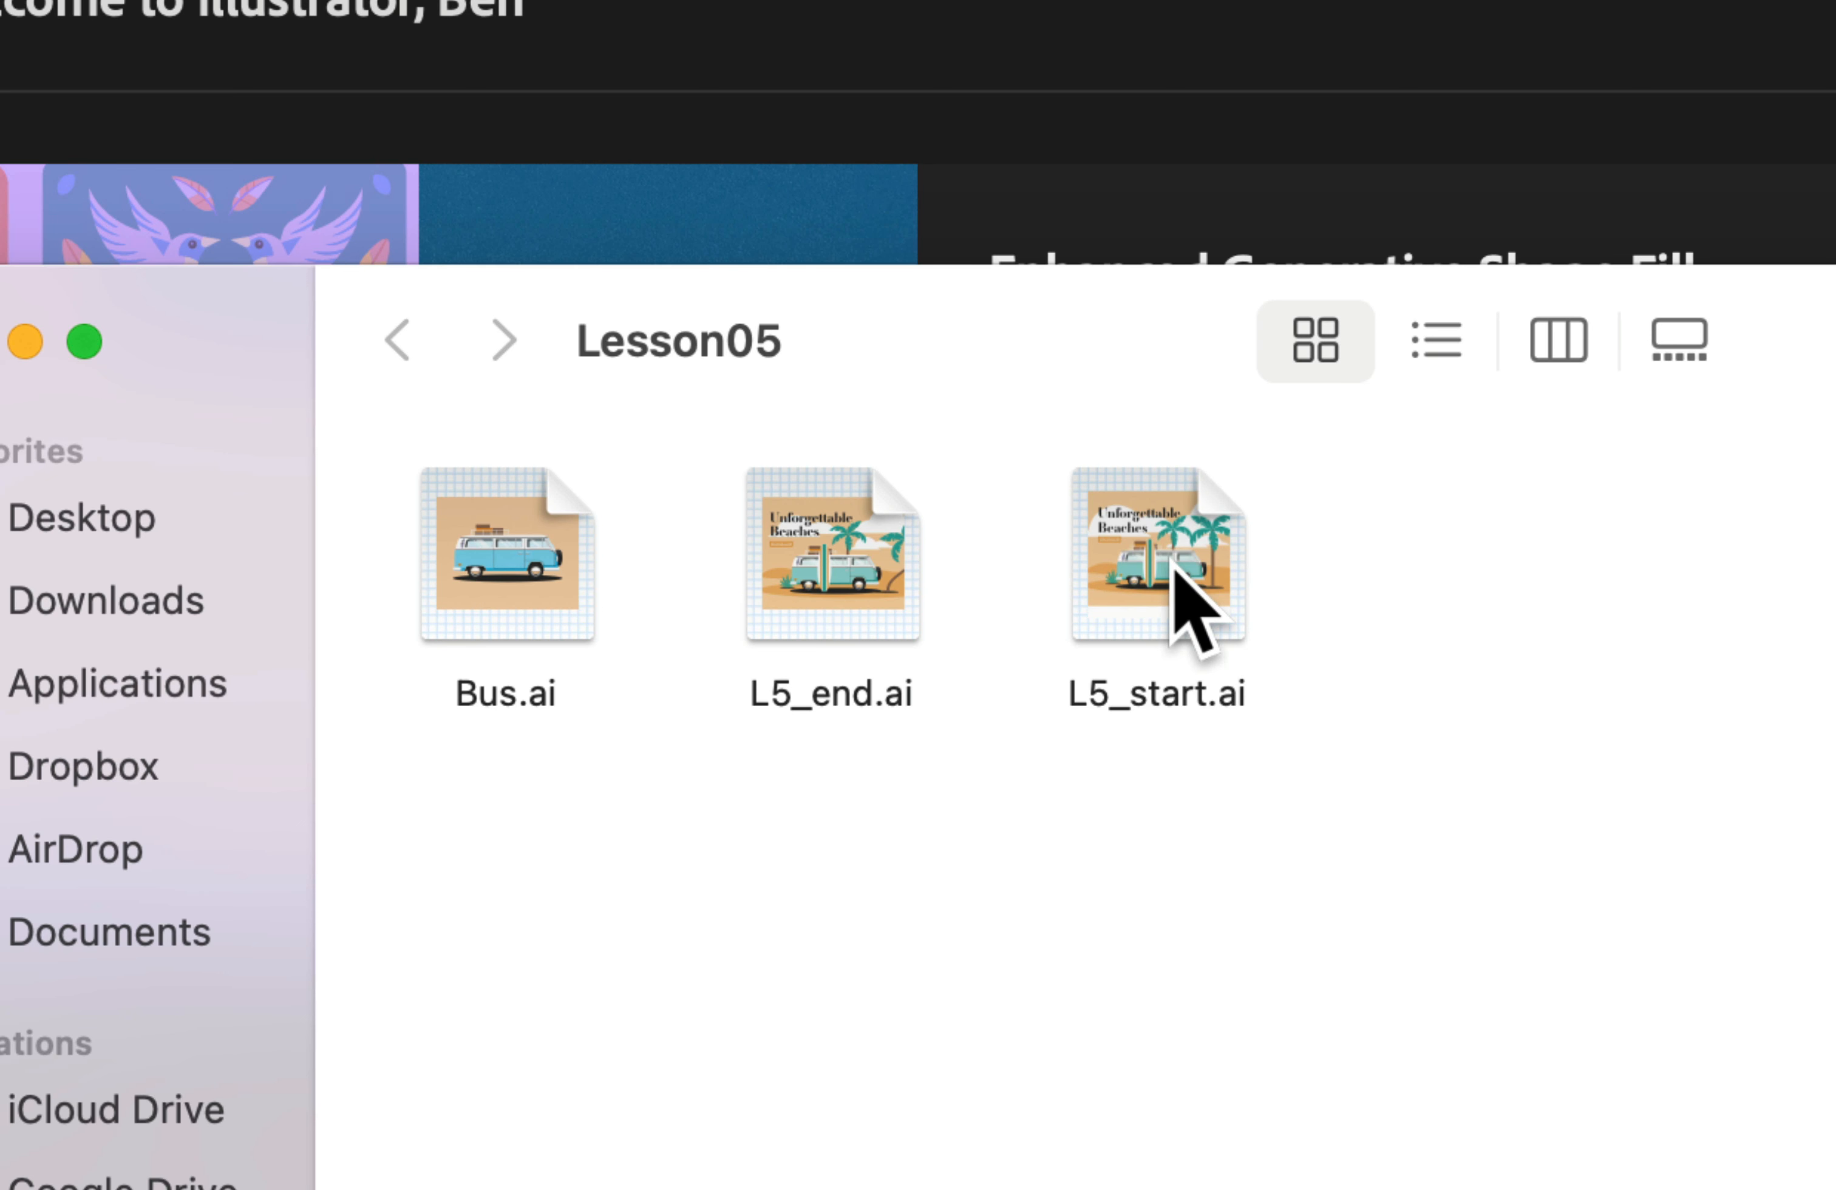
Open L5_start.ai from the Lesson05 folder and reset the Essentials workspace
double_click(1176, 573)
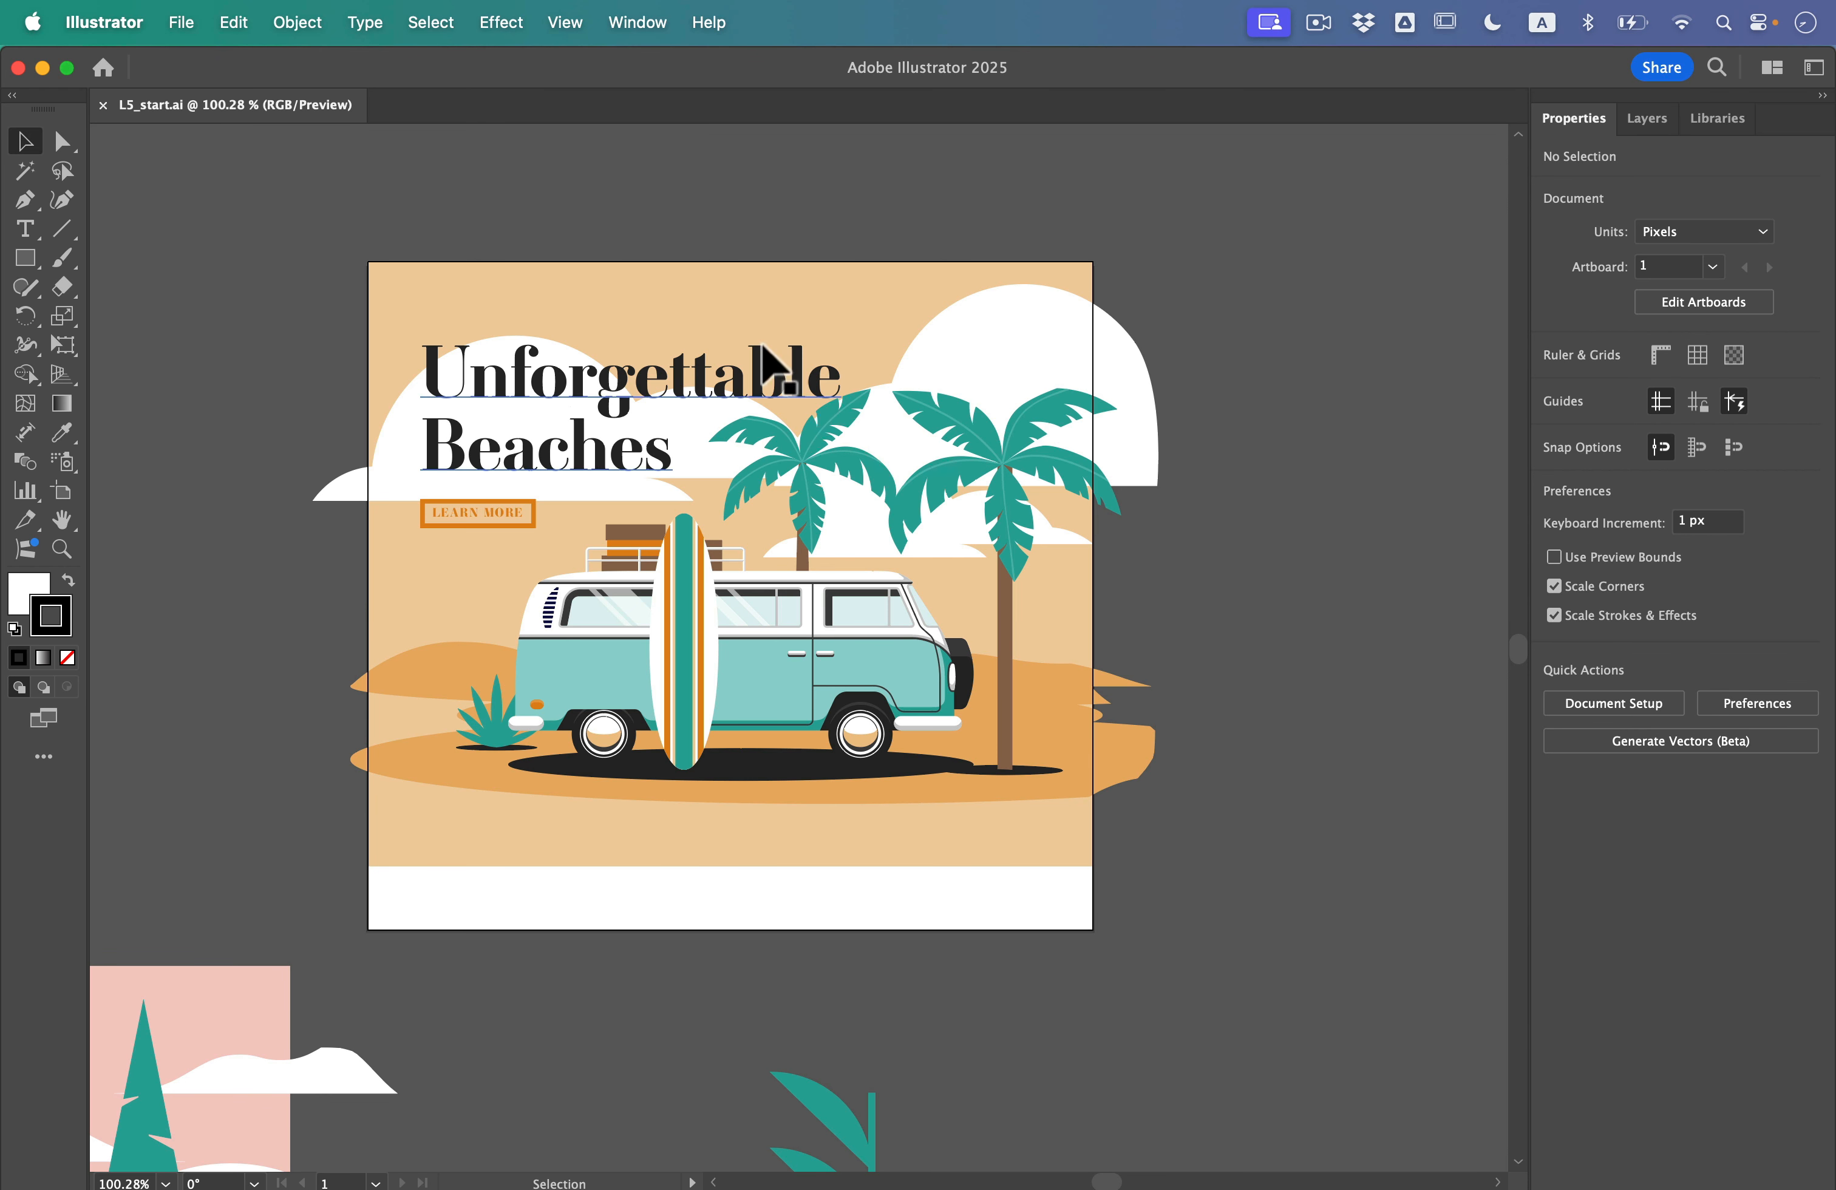
left_click(646, 21)
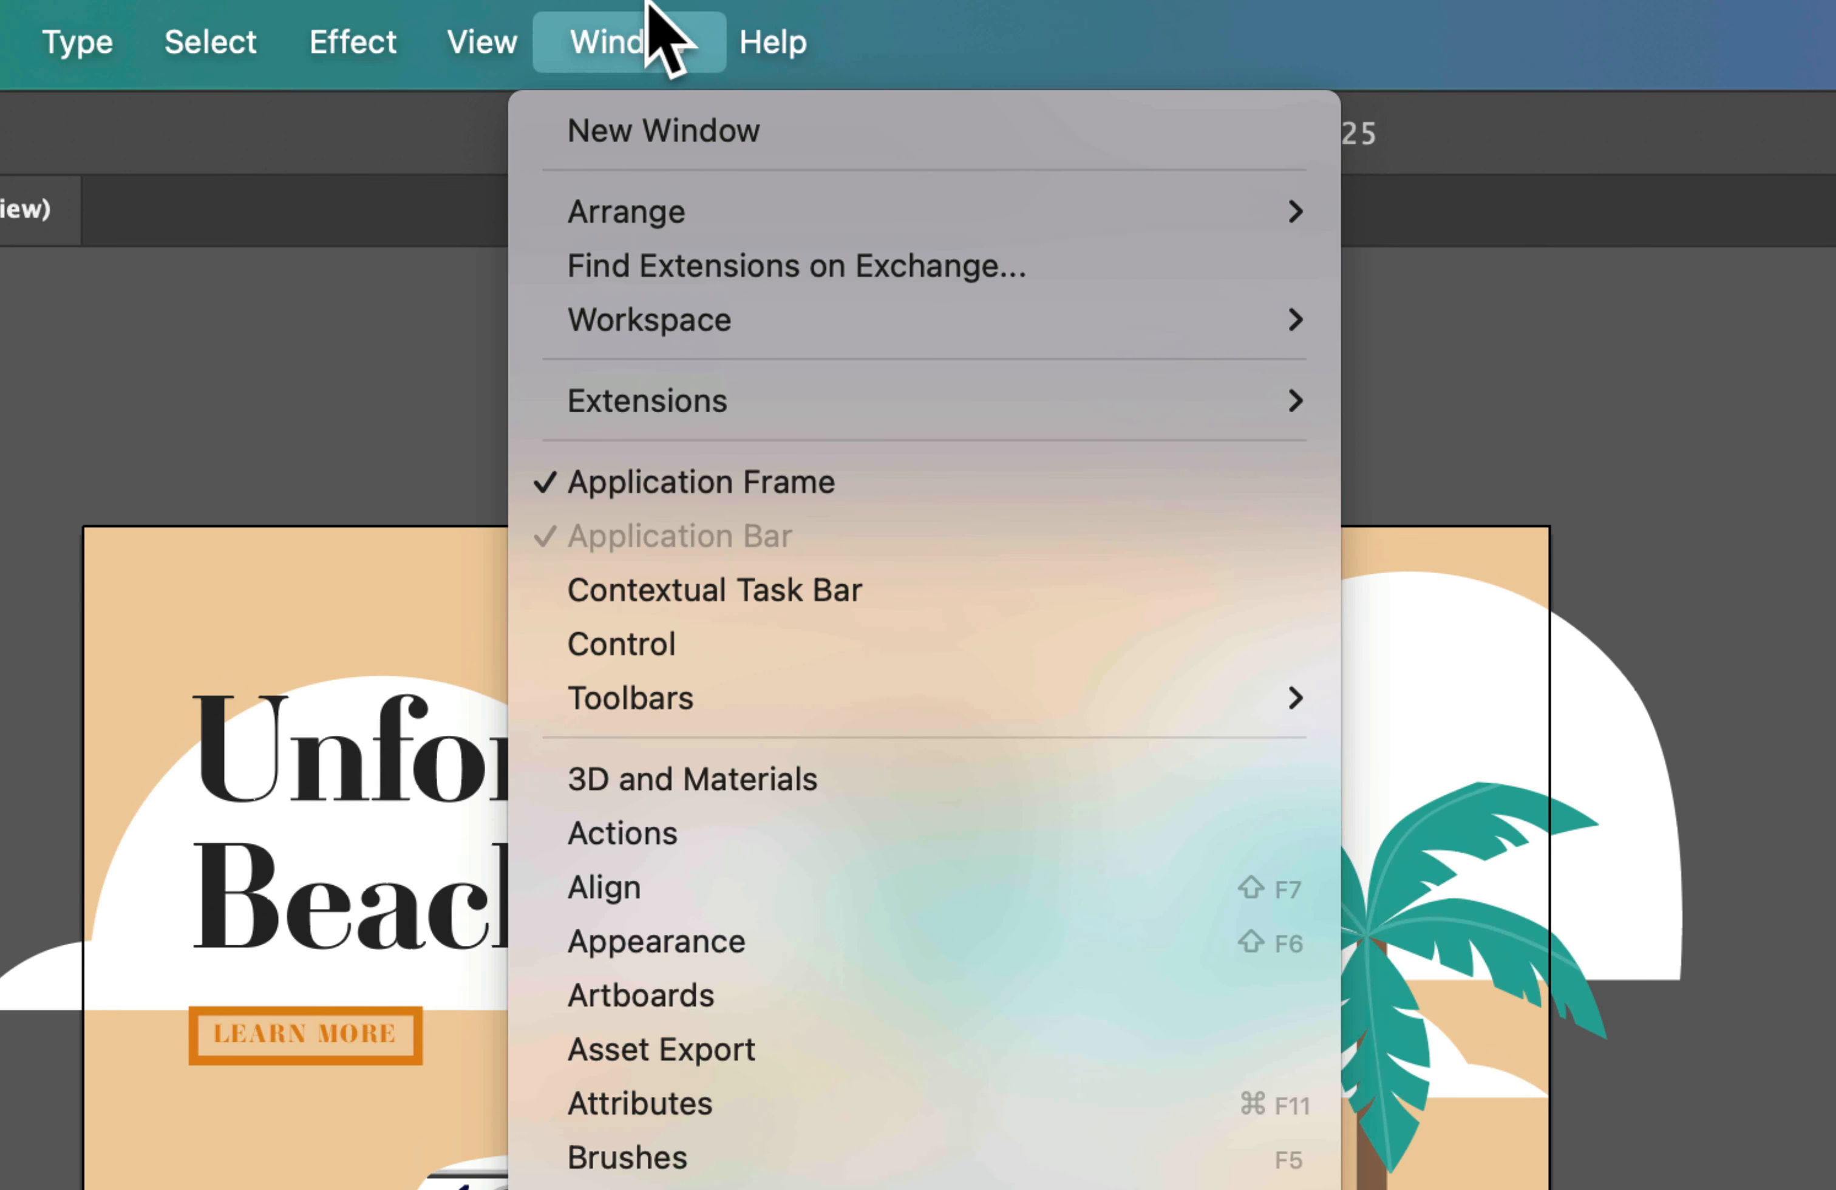
mouse_move(660, 268)
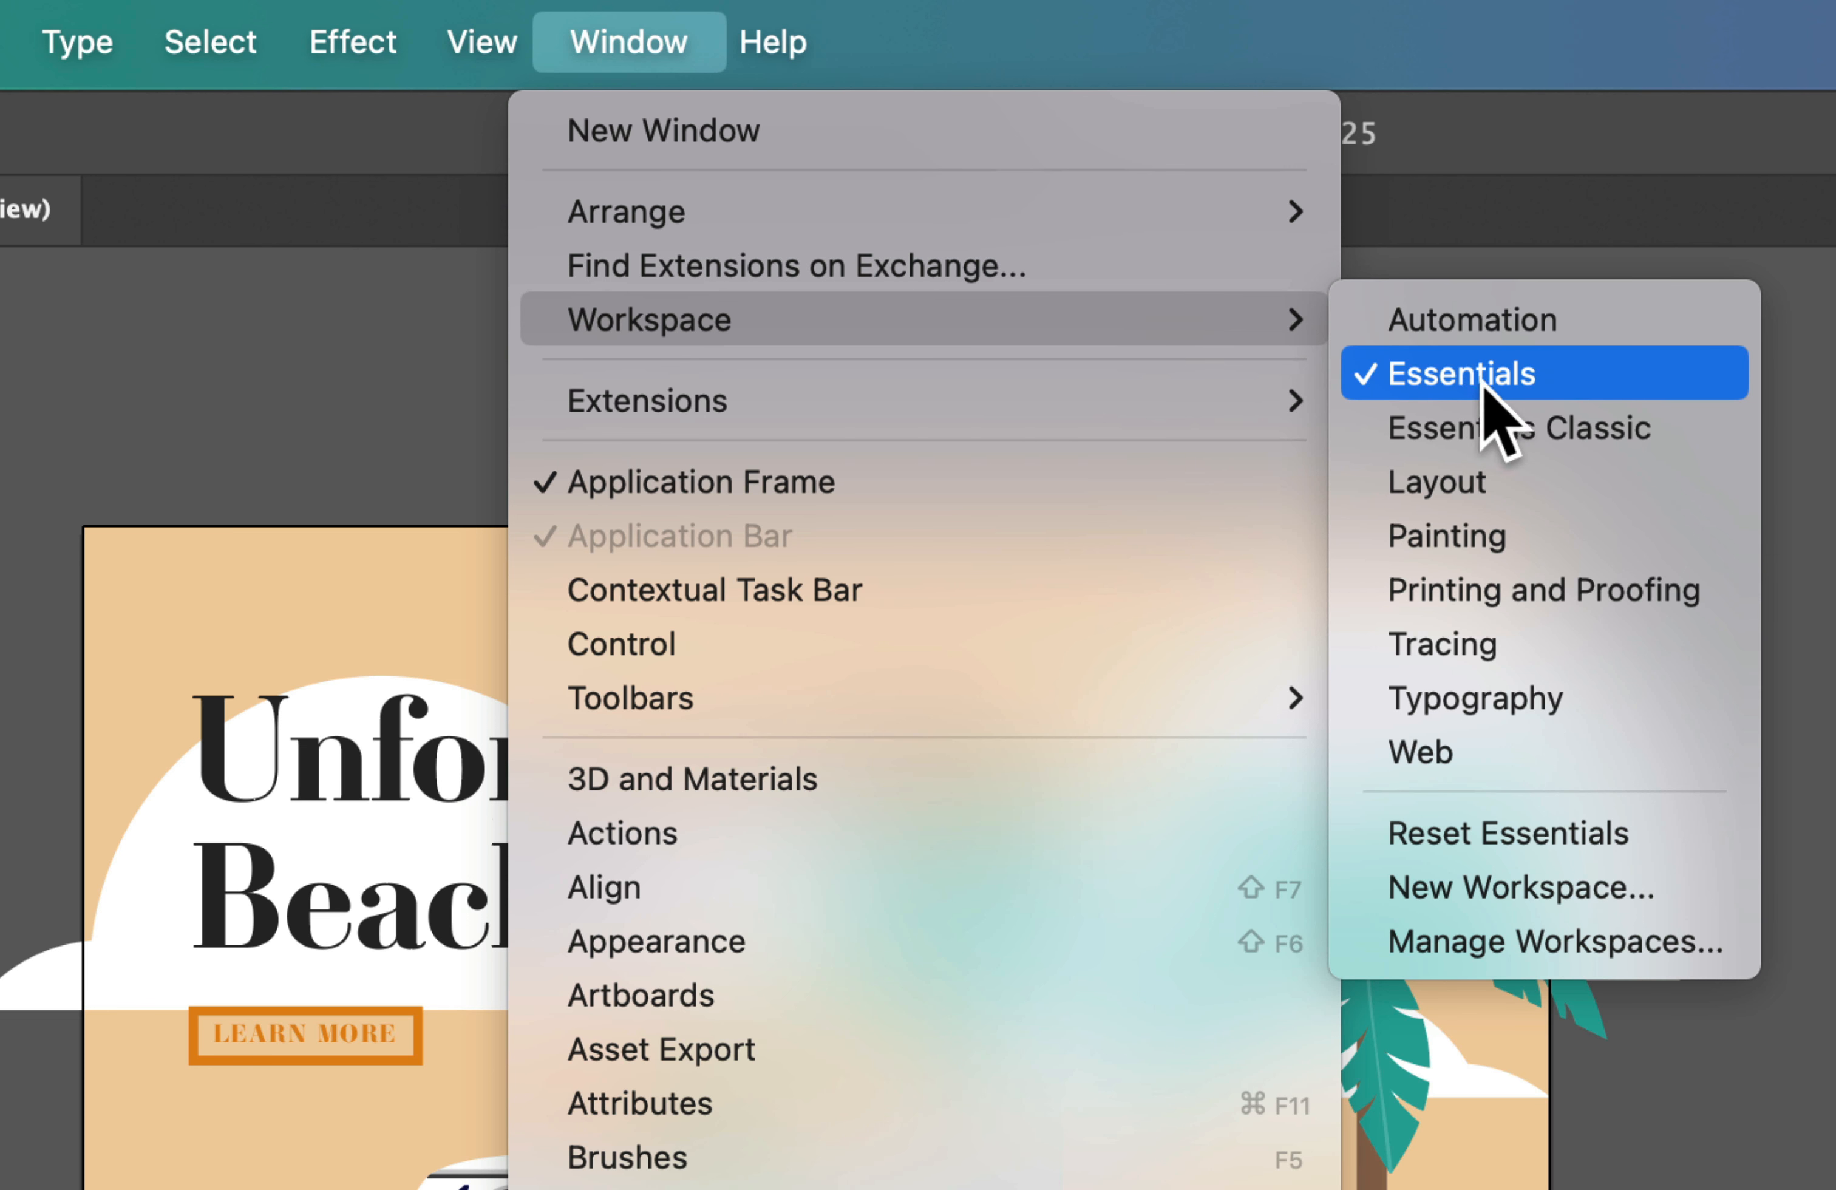
left_click(1525, 816)
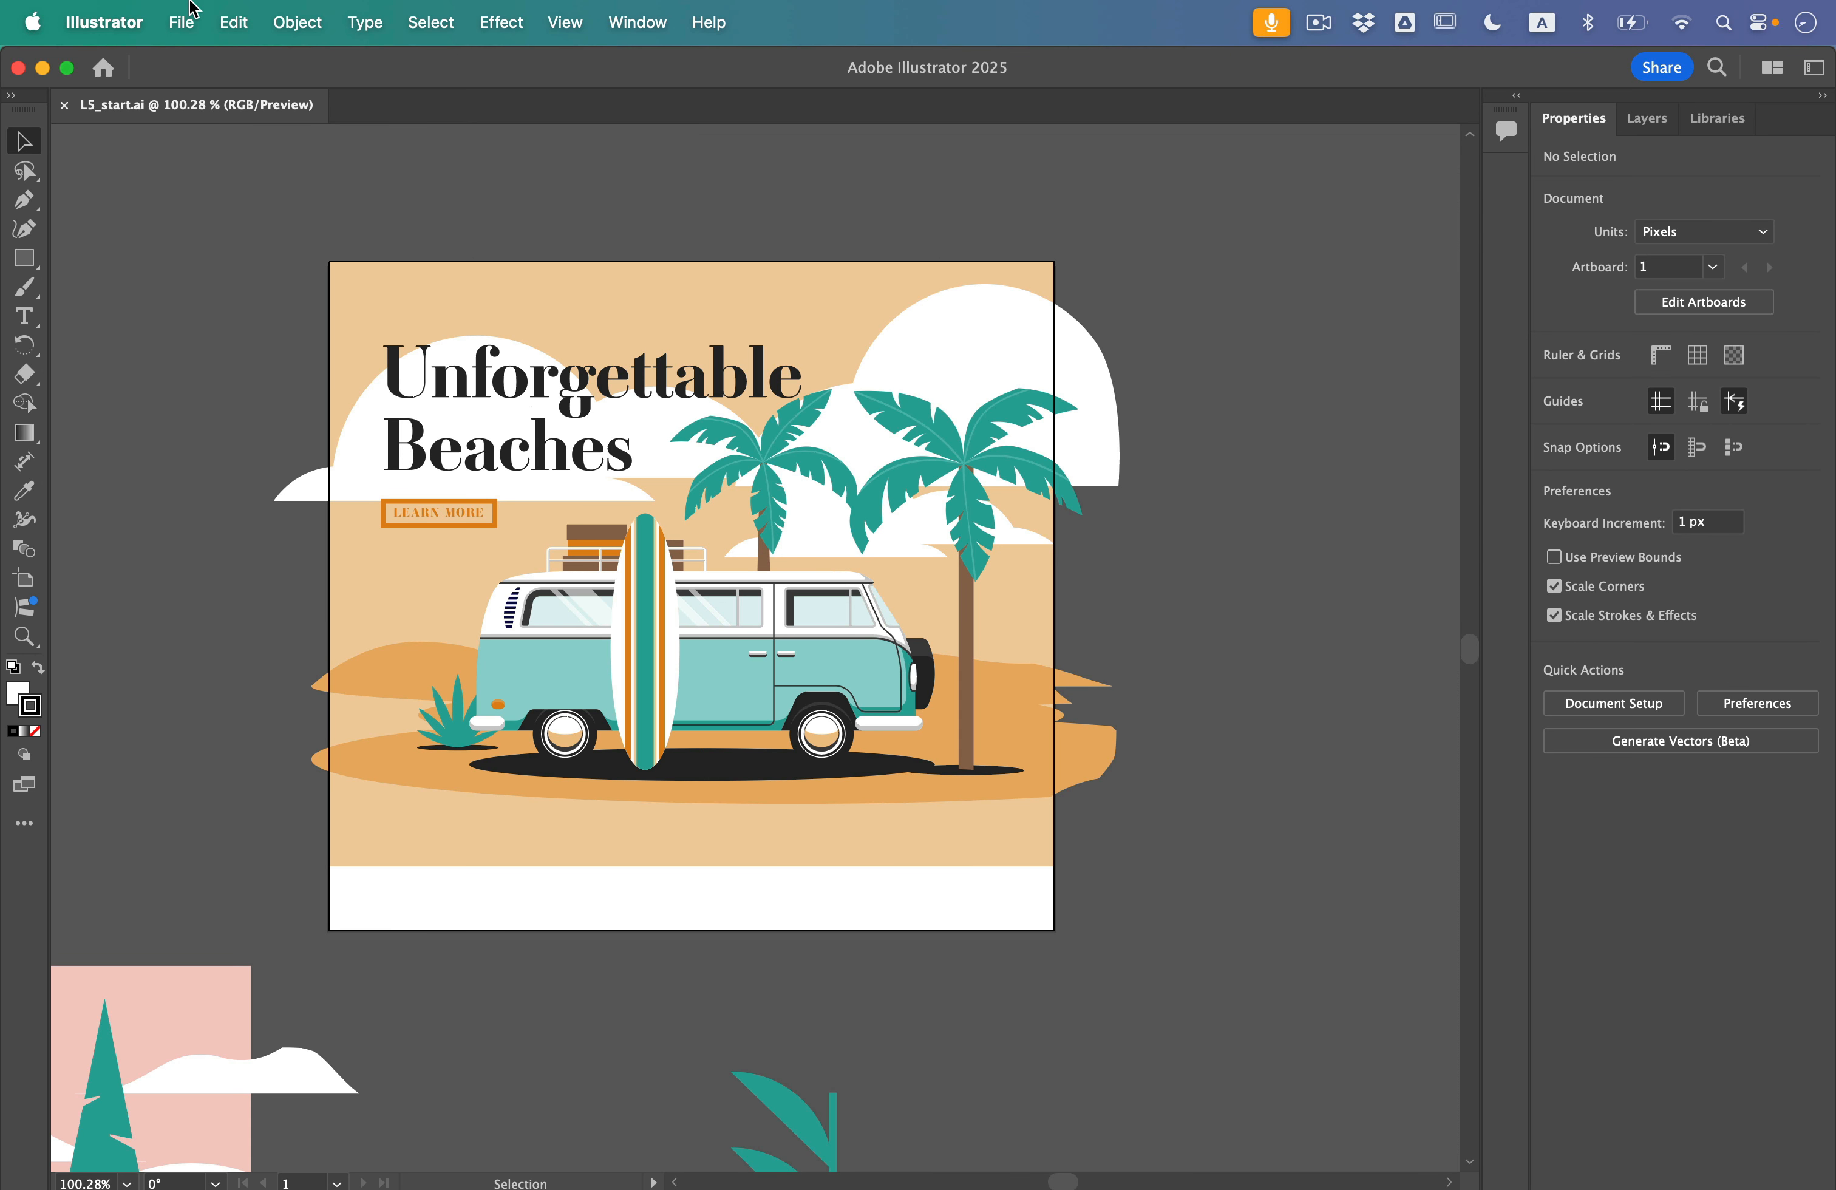
Save the document as Vacation_AdsIvey.ai in Adobe Illustrator format in the Lesson05 folder, accepting the default Illustrator options
left_click(187, 19)
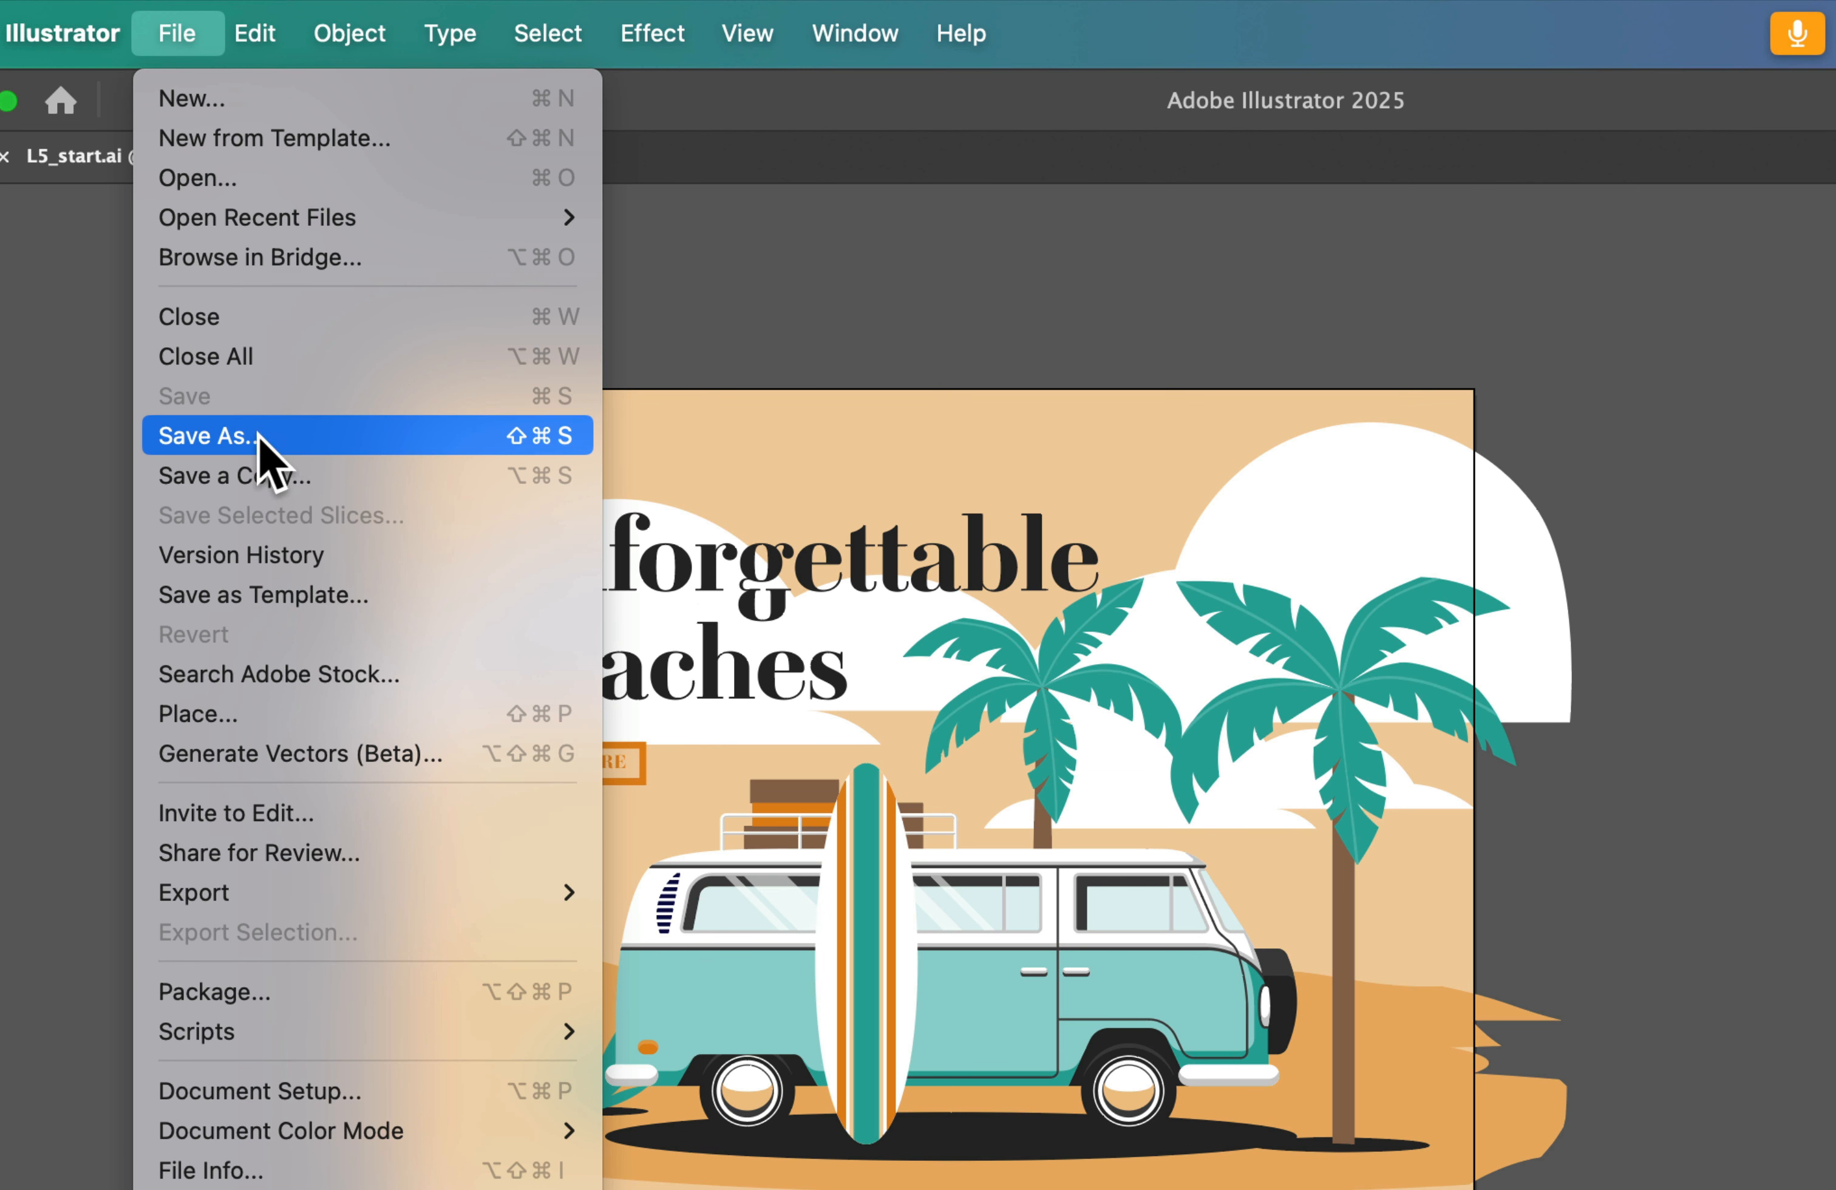
left_click(261, 442)
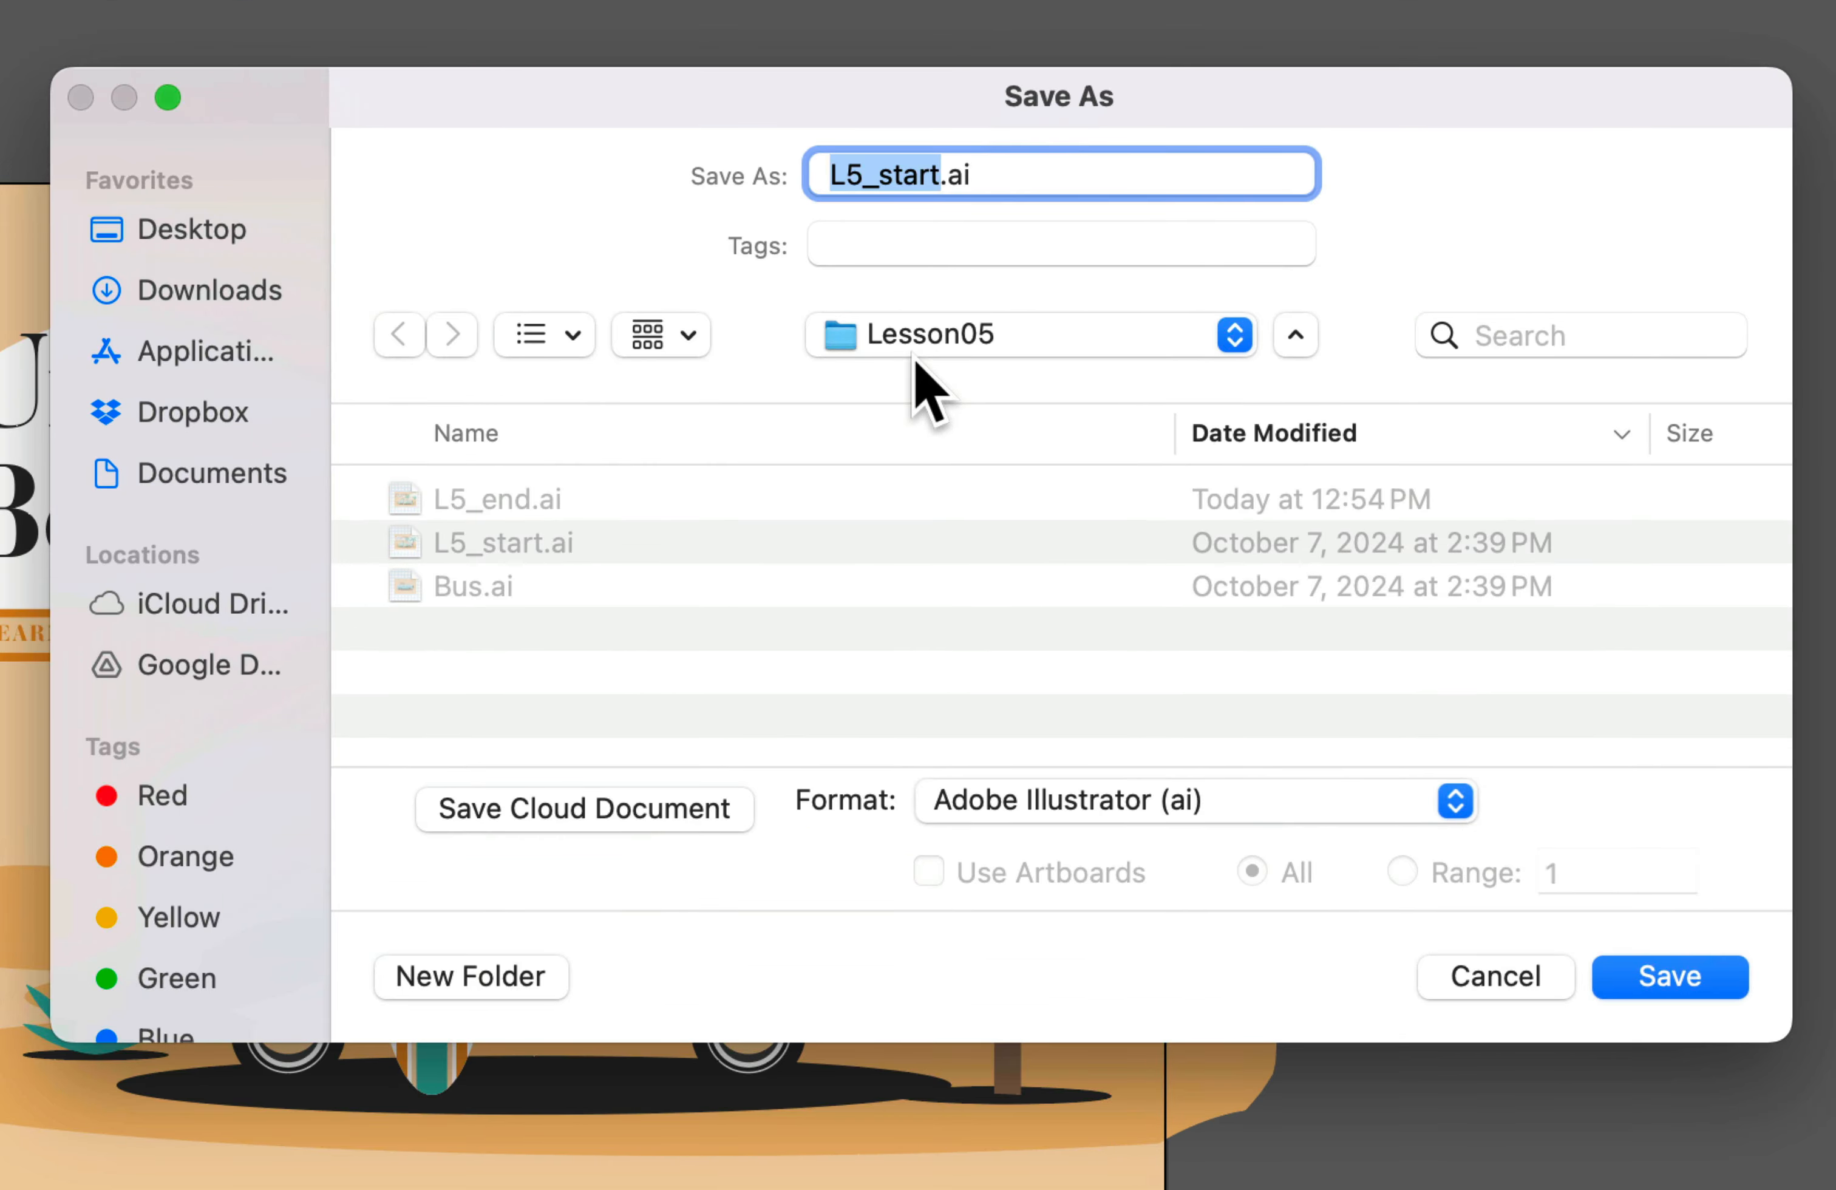
type("Vacation_AdsIvey")
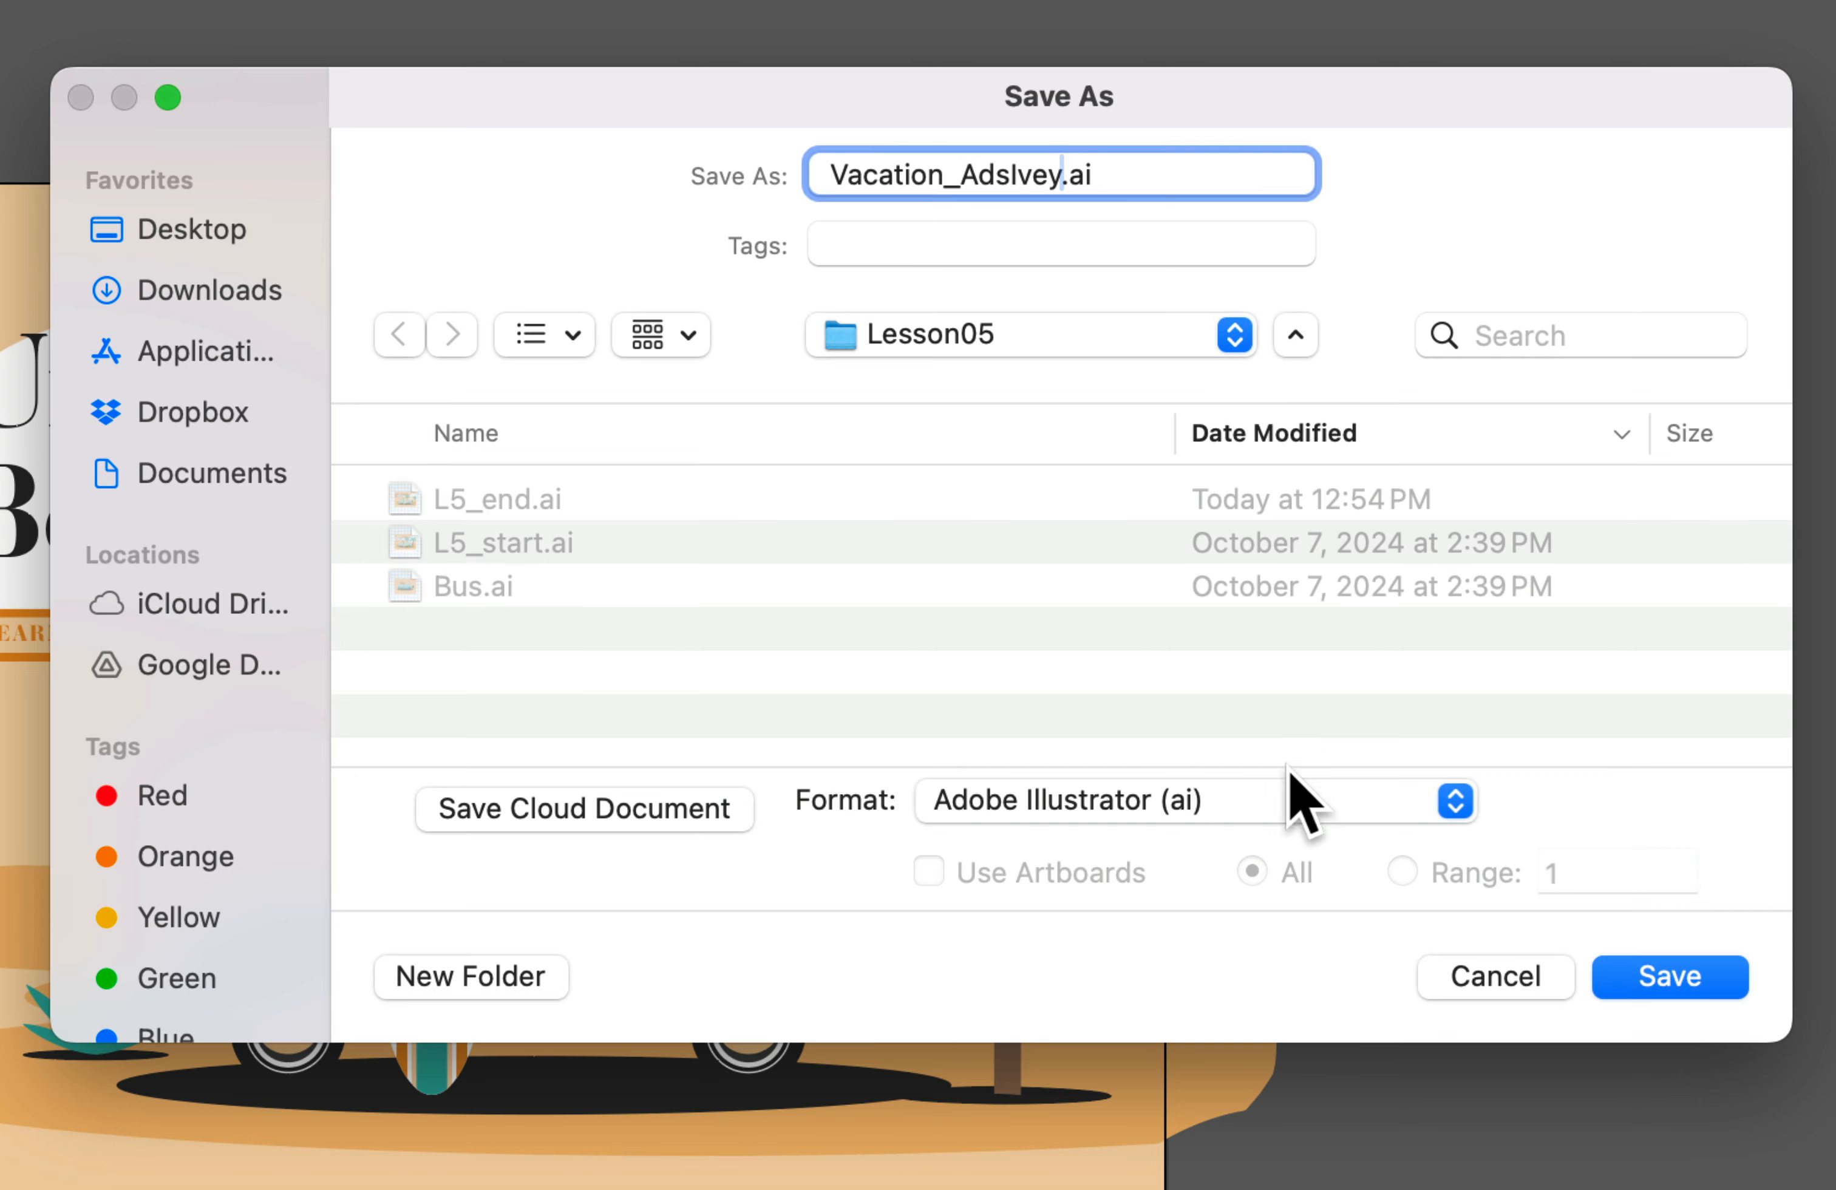
left_click(1669, 983)
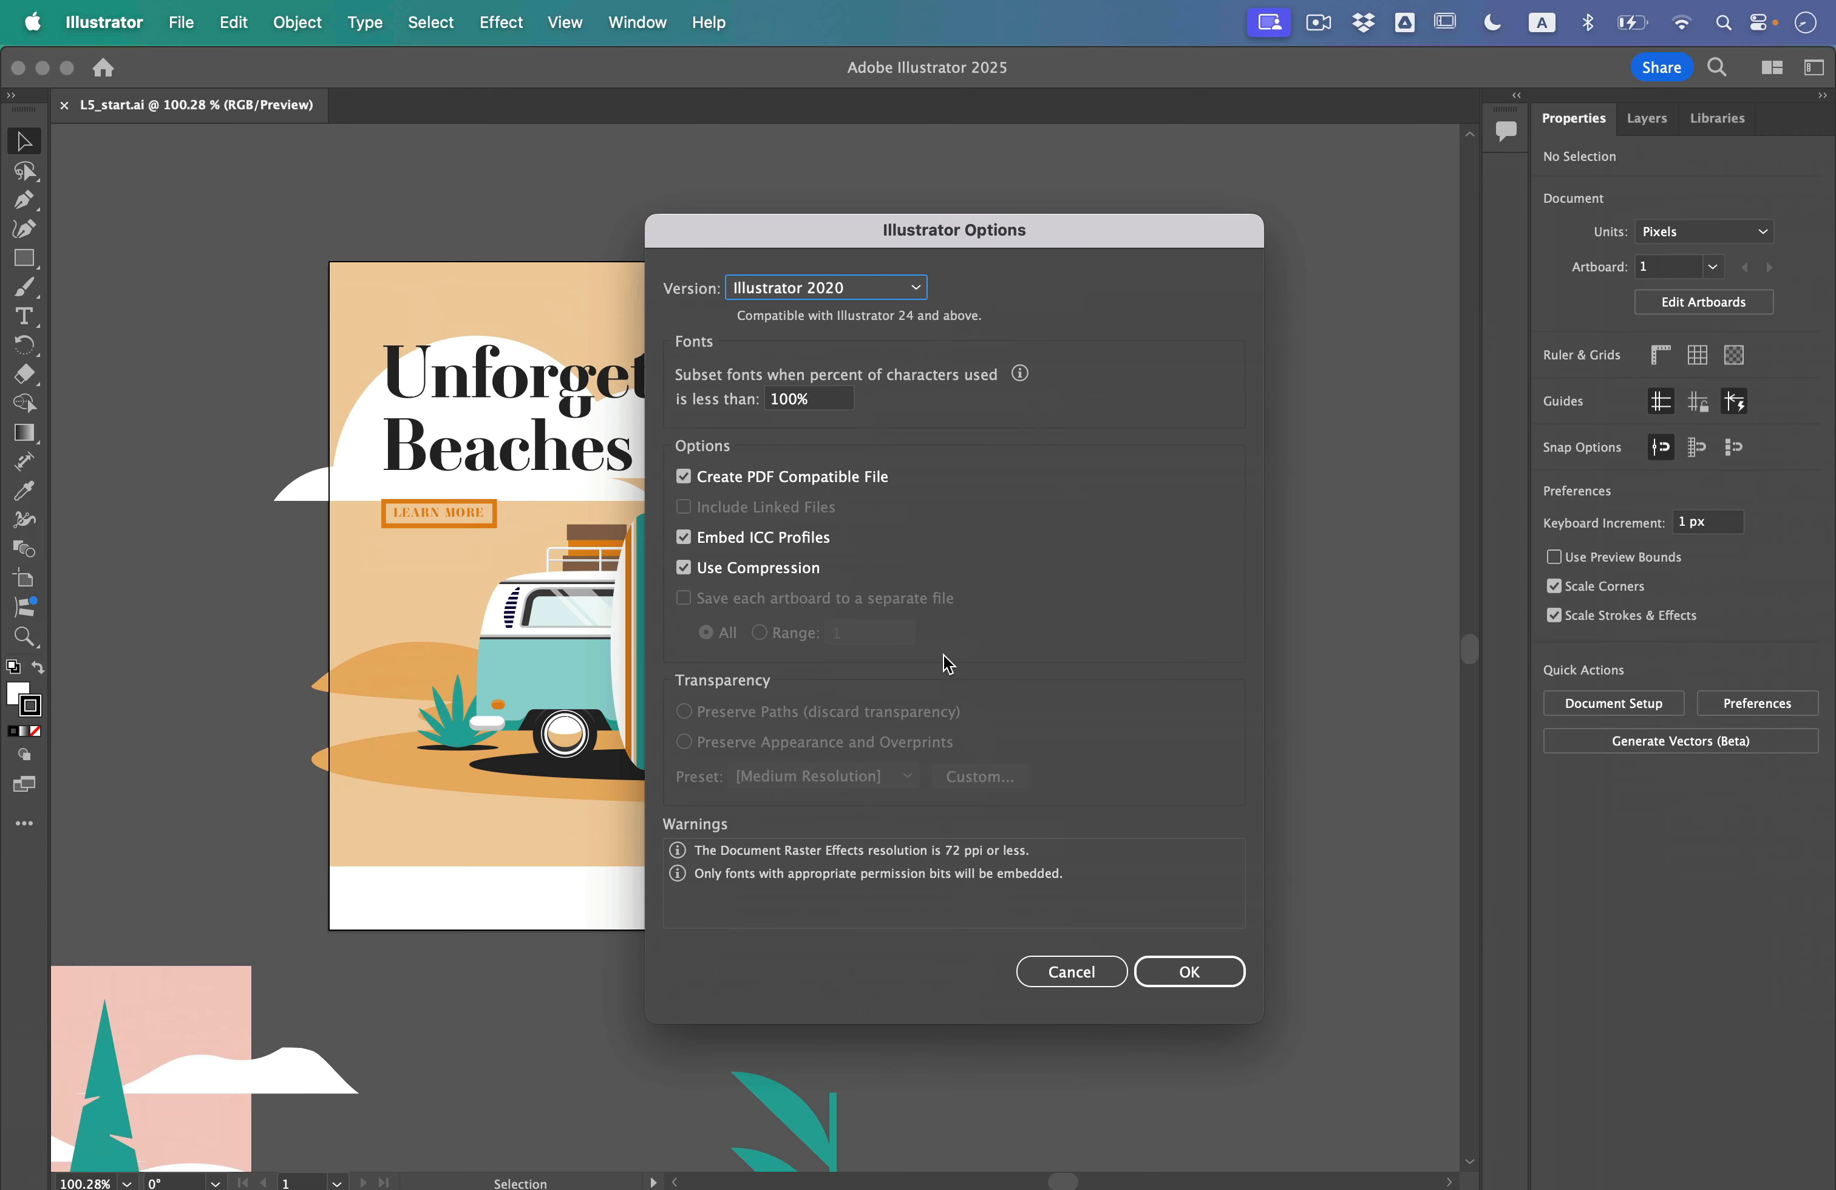
left_click(1203, 974)
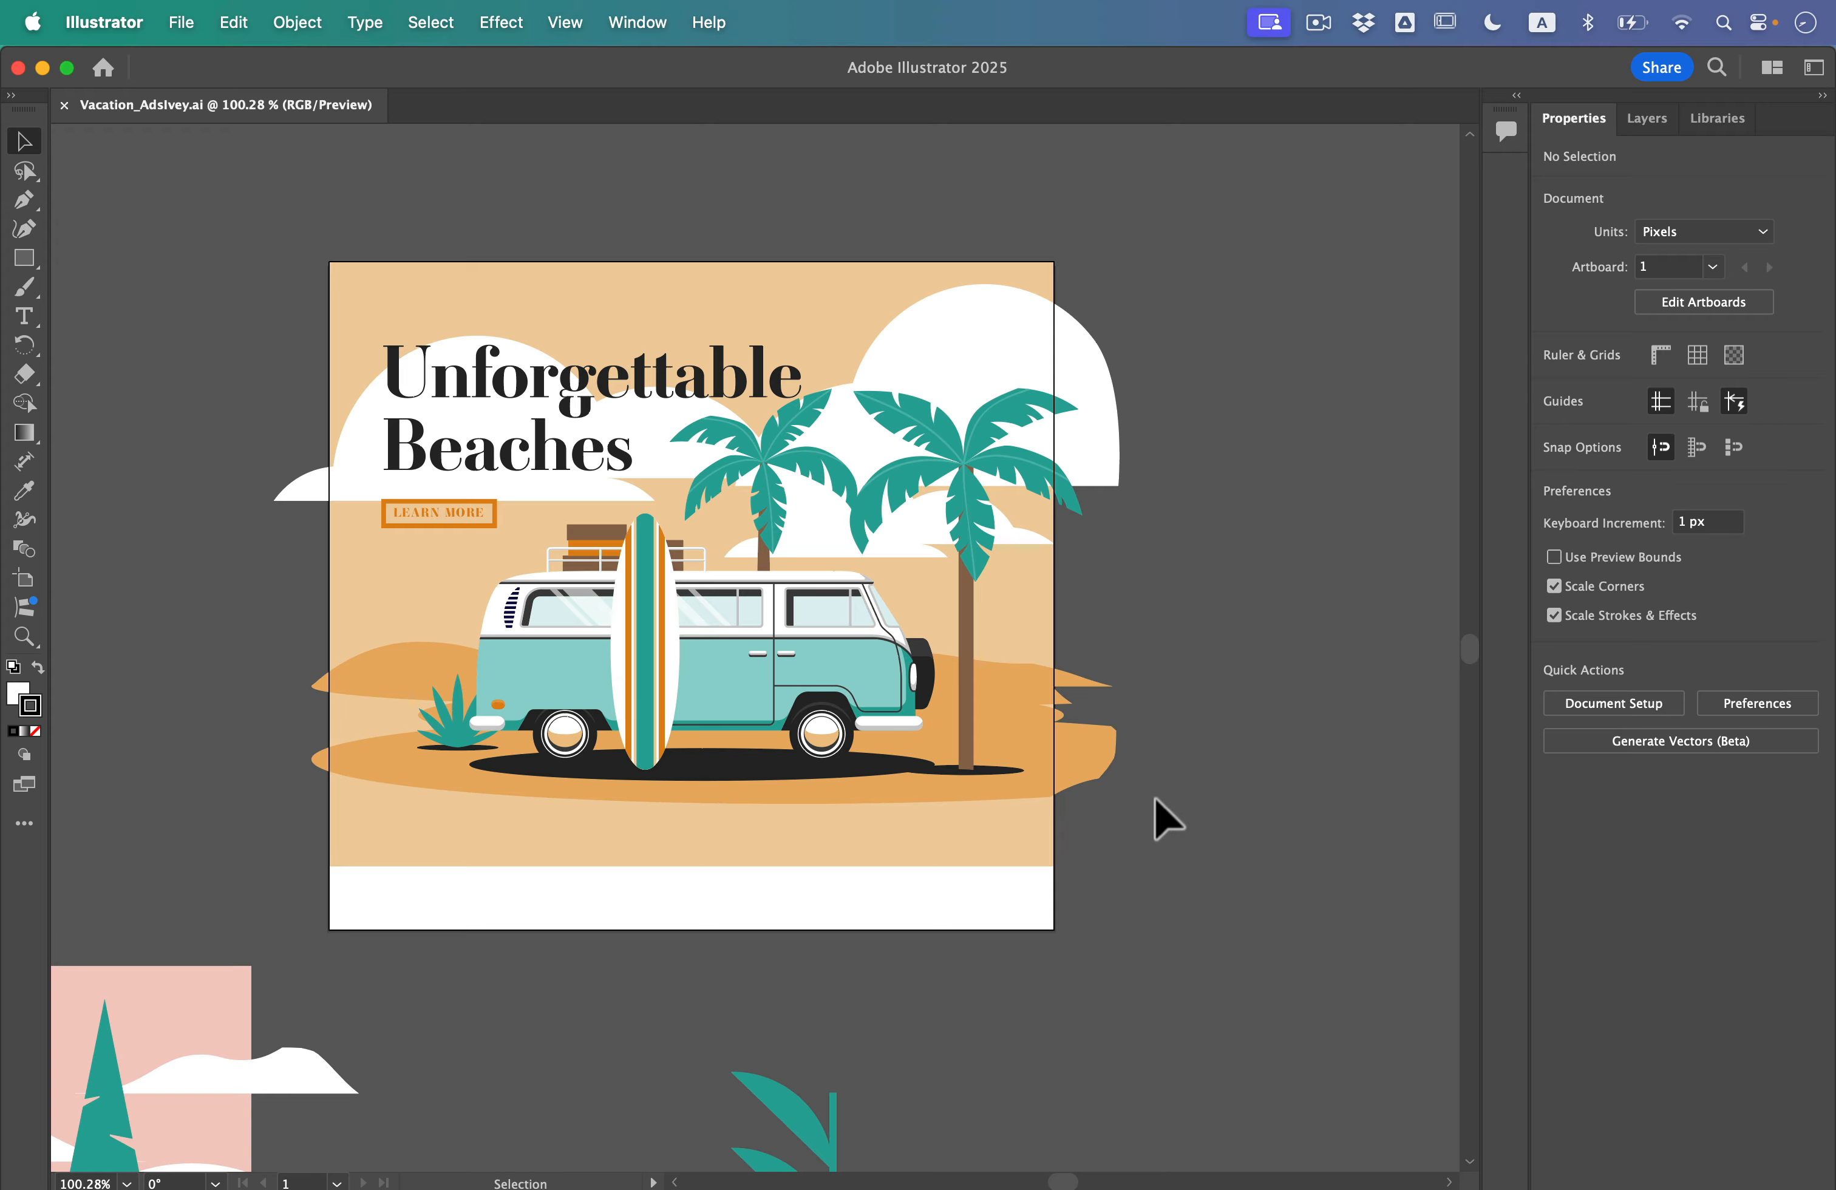
Draw a new artboard about 364 × 348 px around the standalone pine tree, to the right of the beach ad
left_click(578, 20)
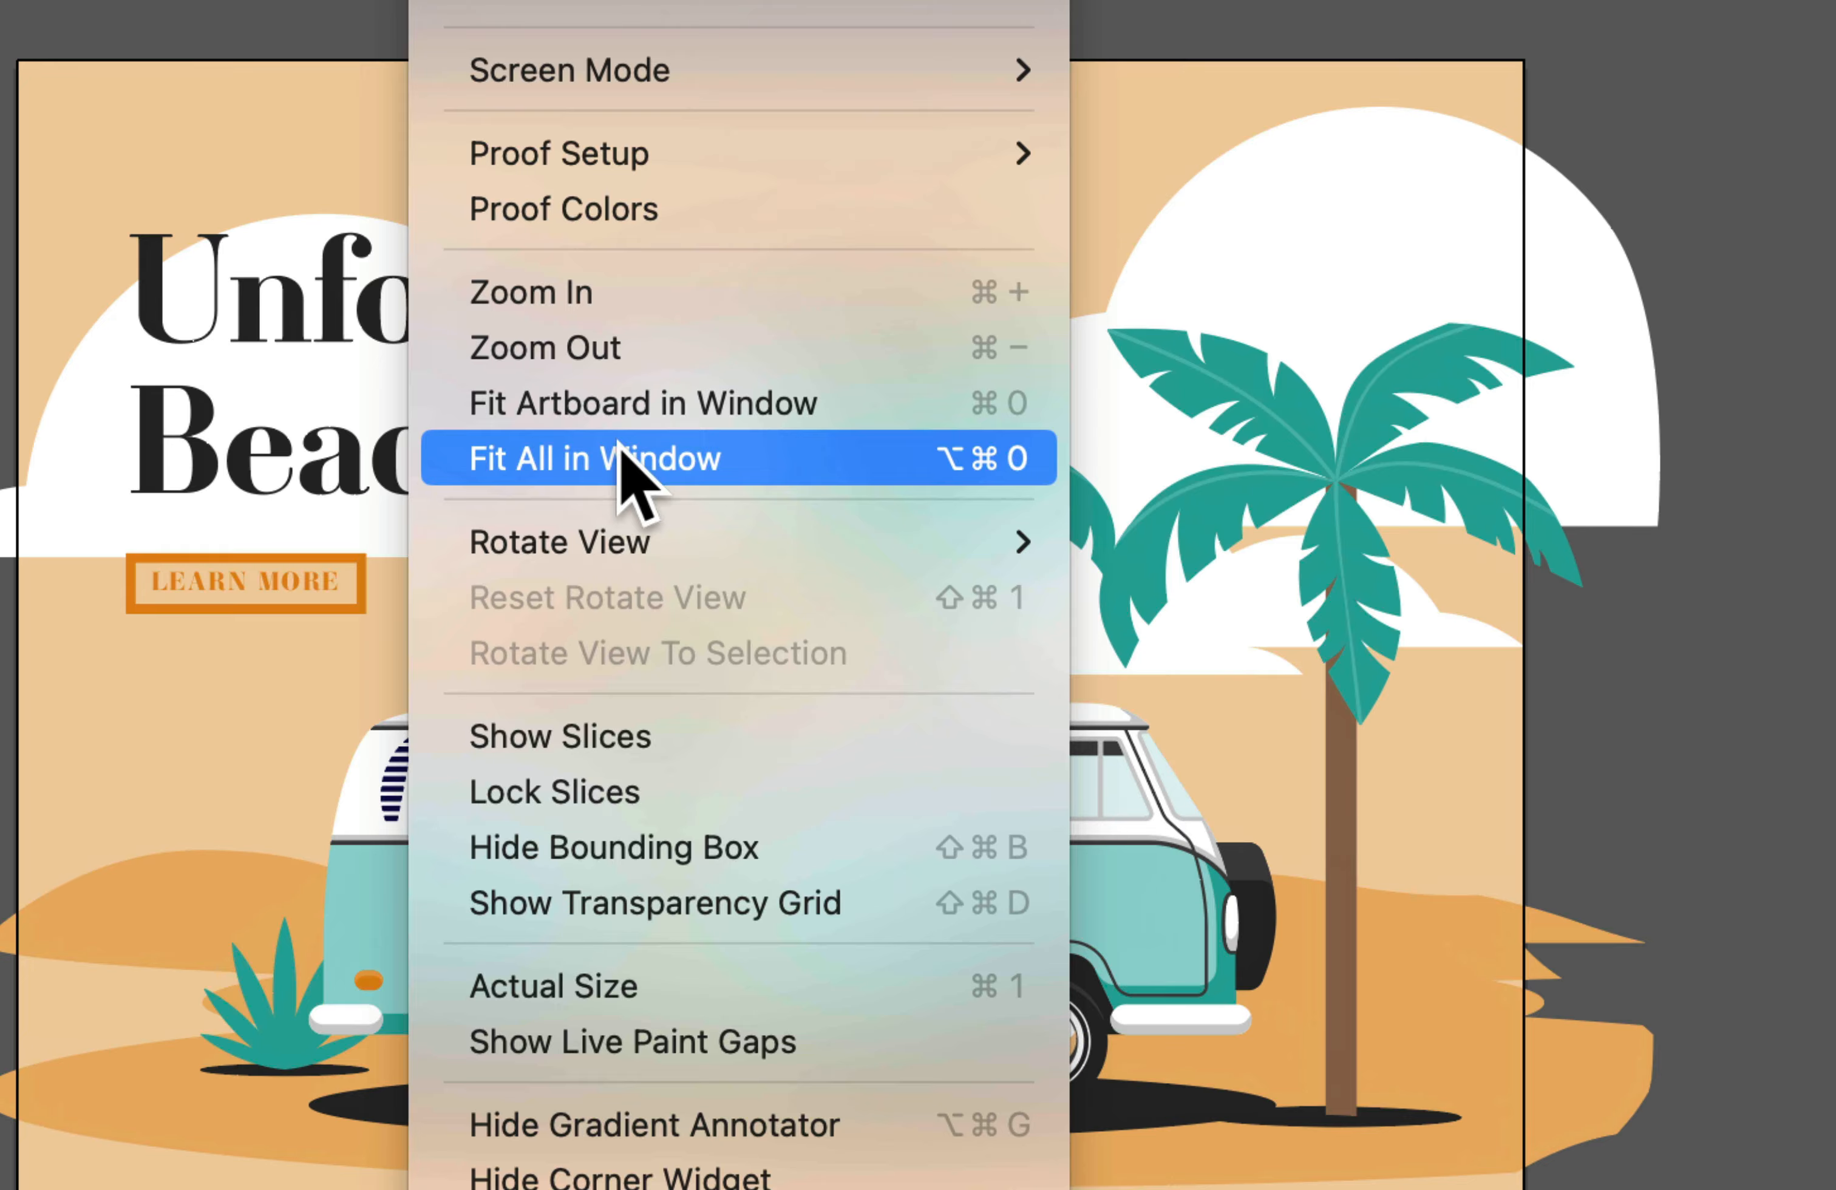
left_click(632, 403)
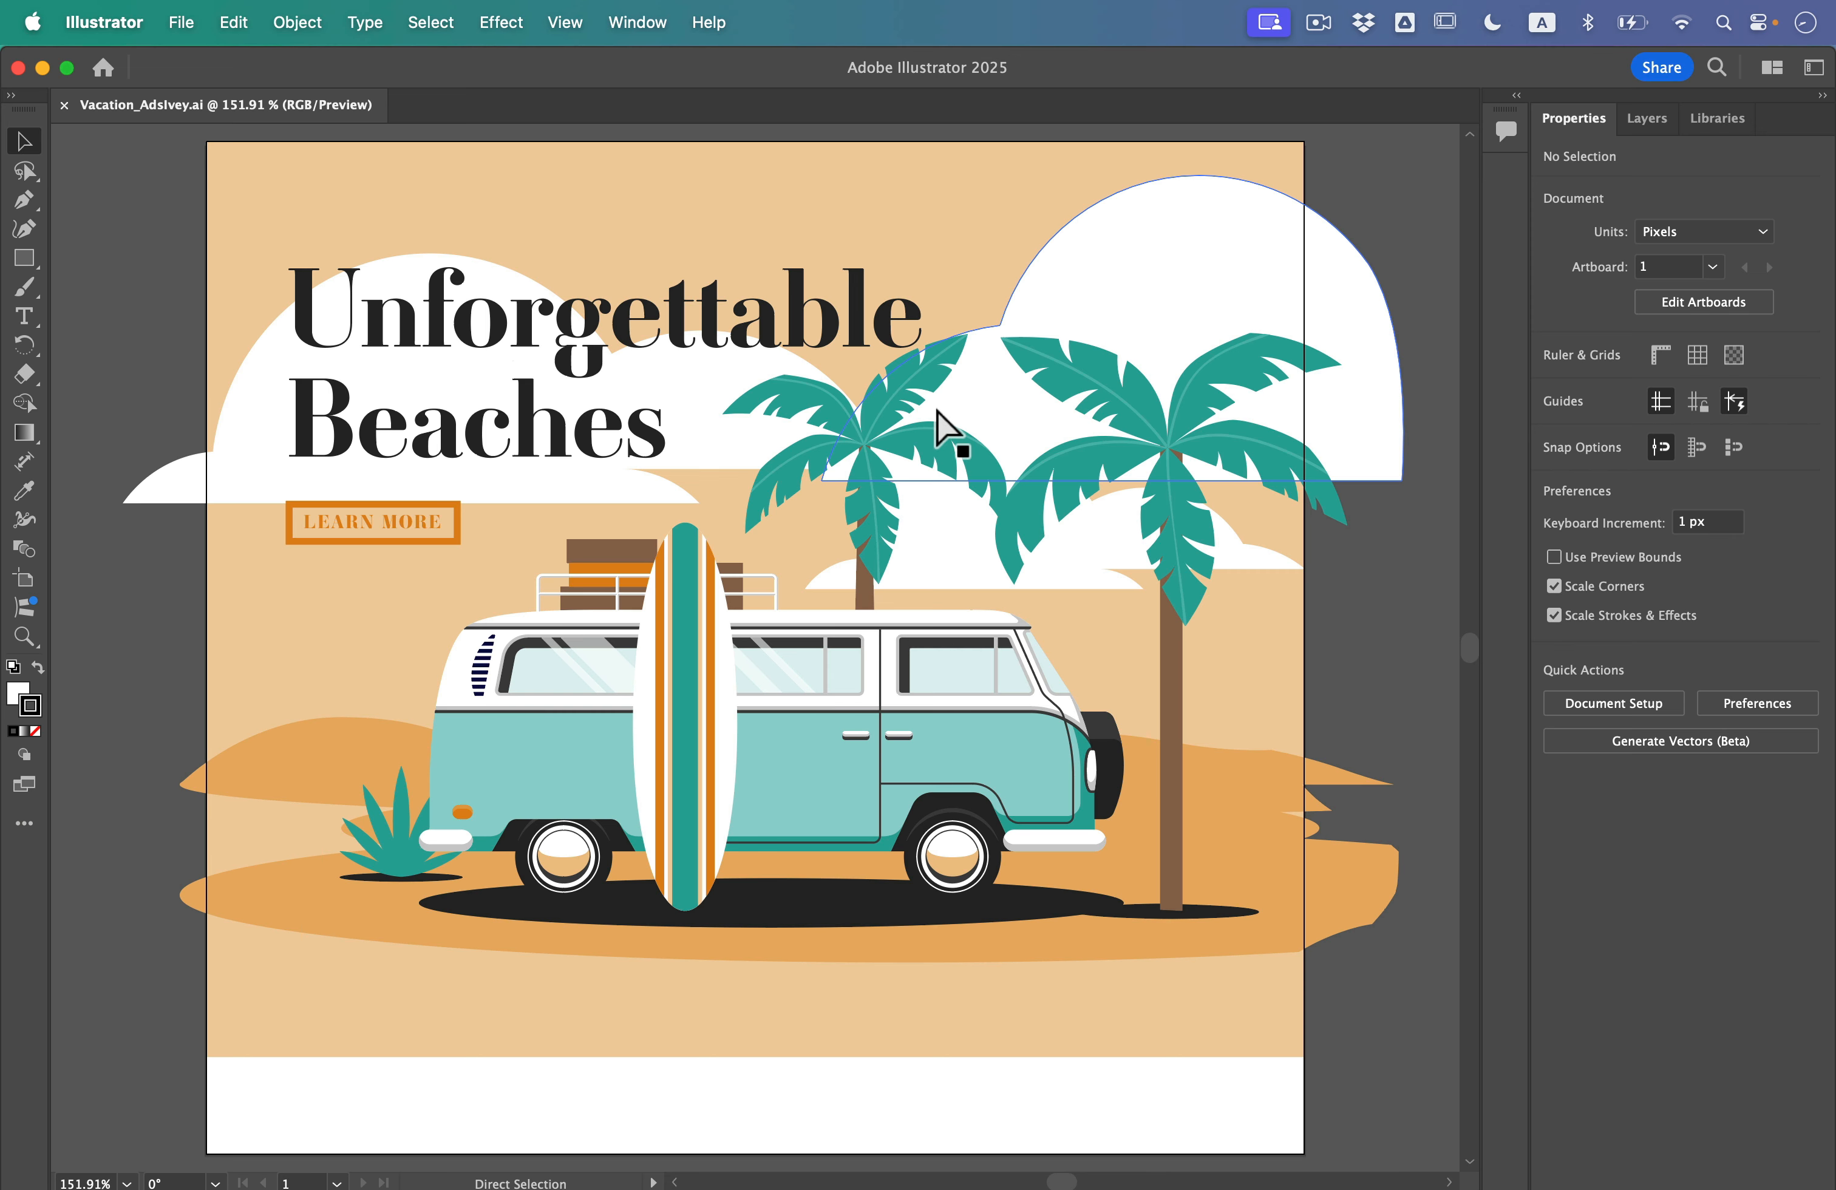
key("super+minus")
key("super+minus")
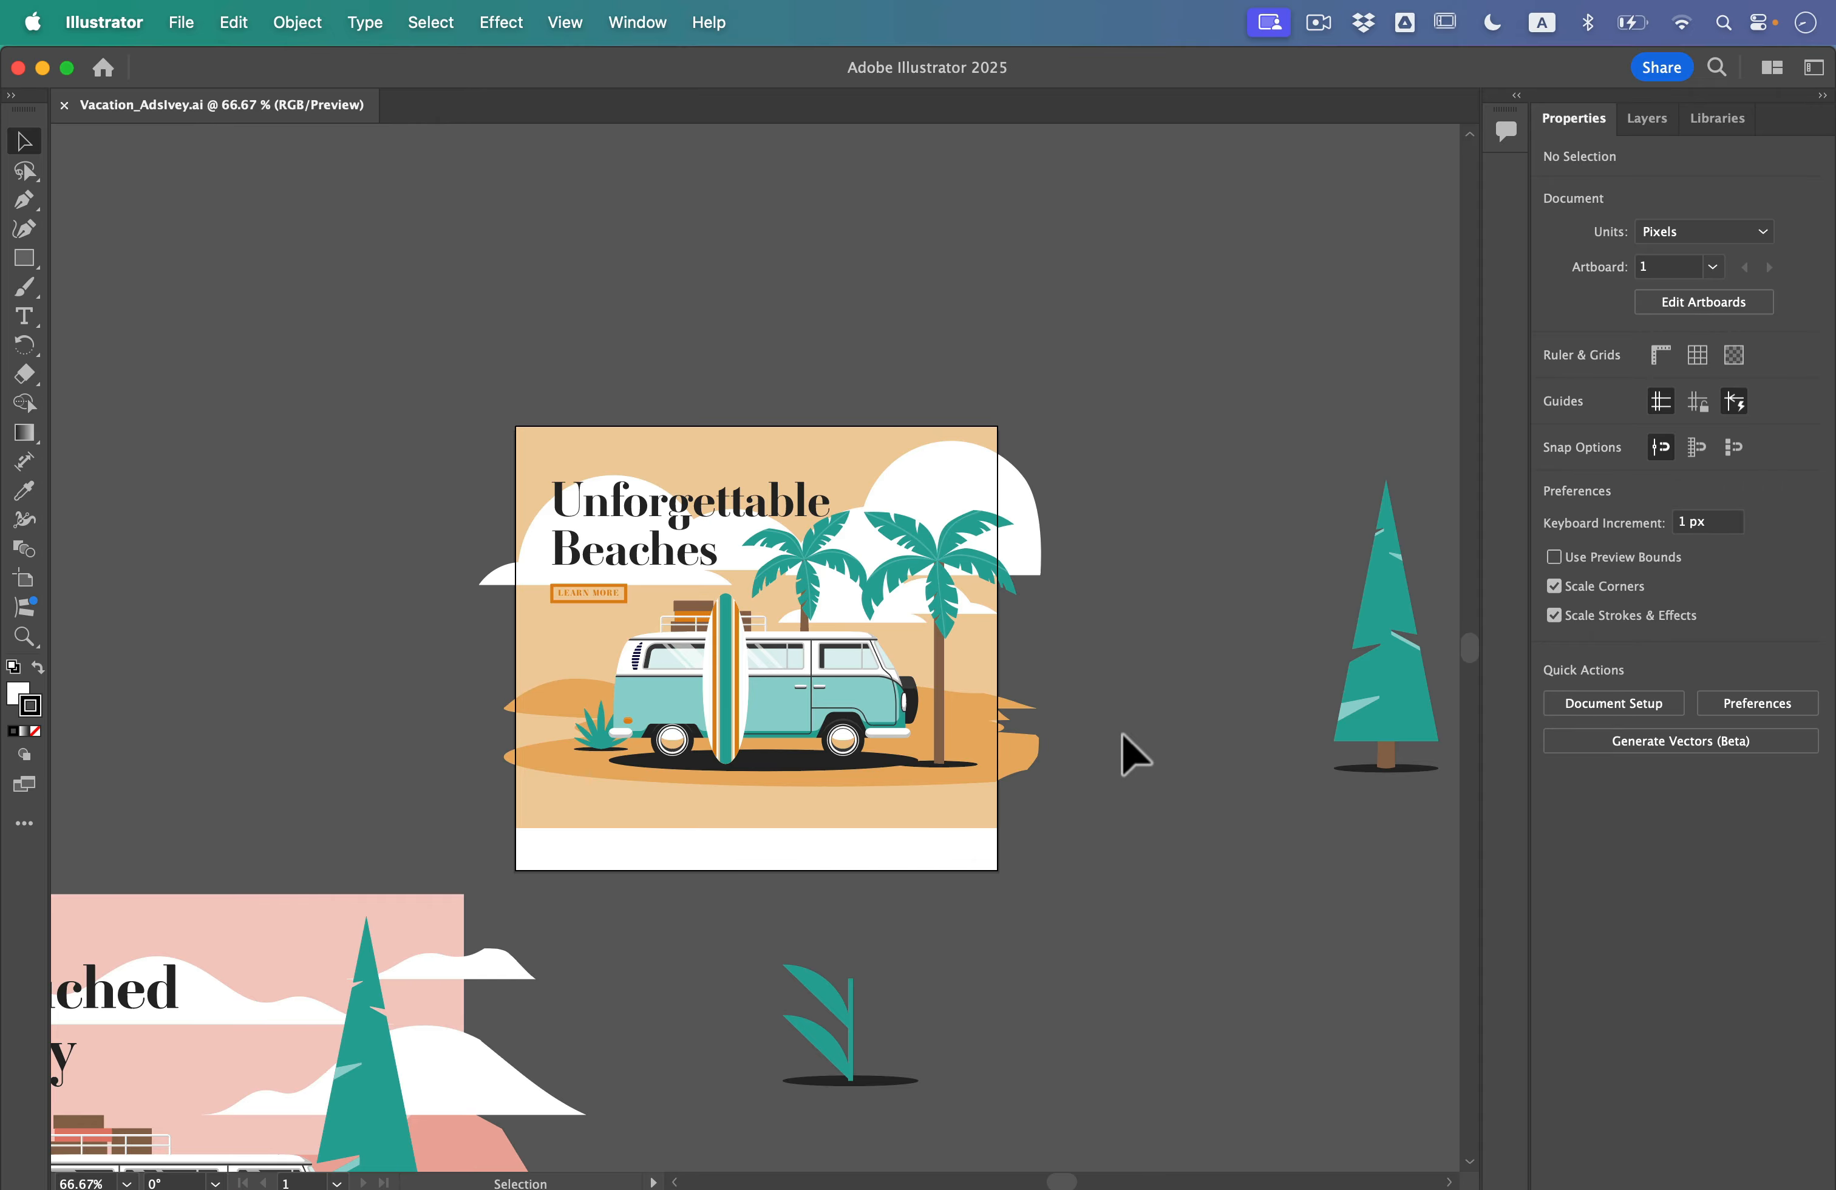
key("space")
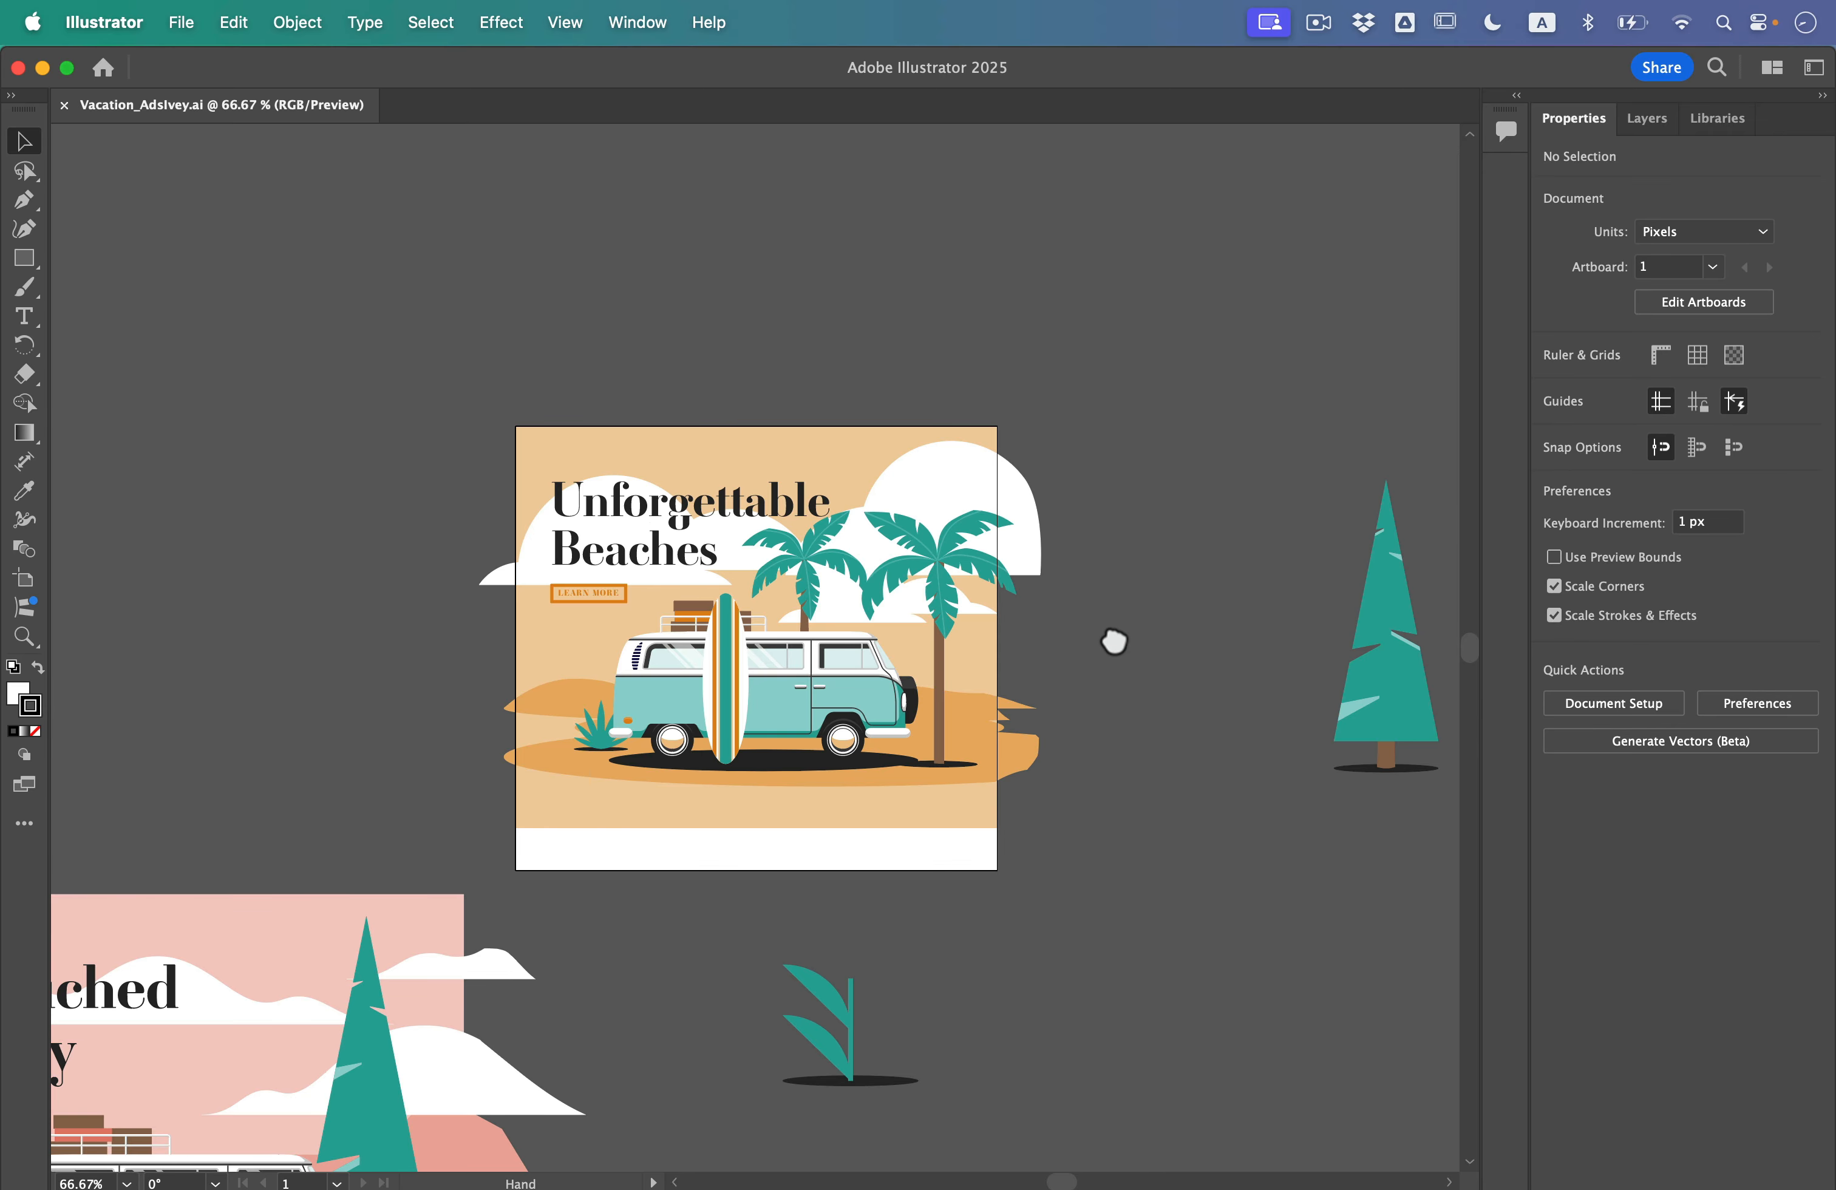
left_click_drag(1111, 638, 632, 611)
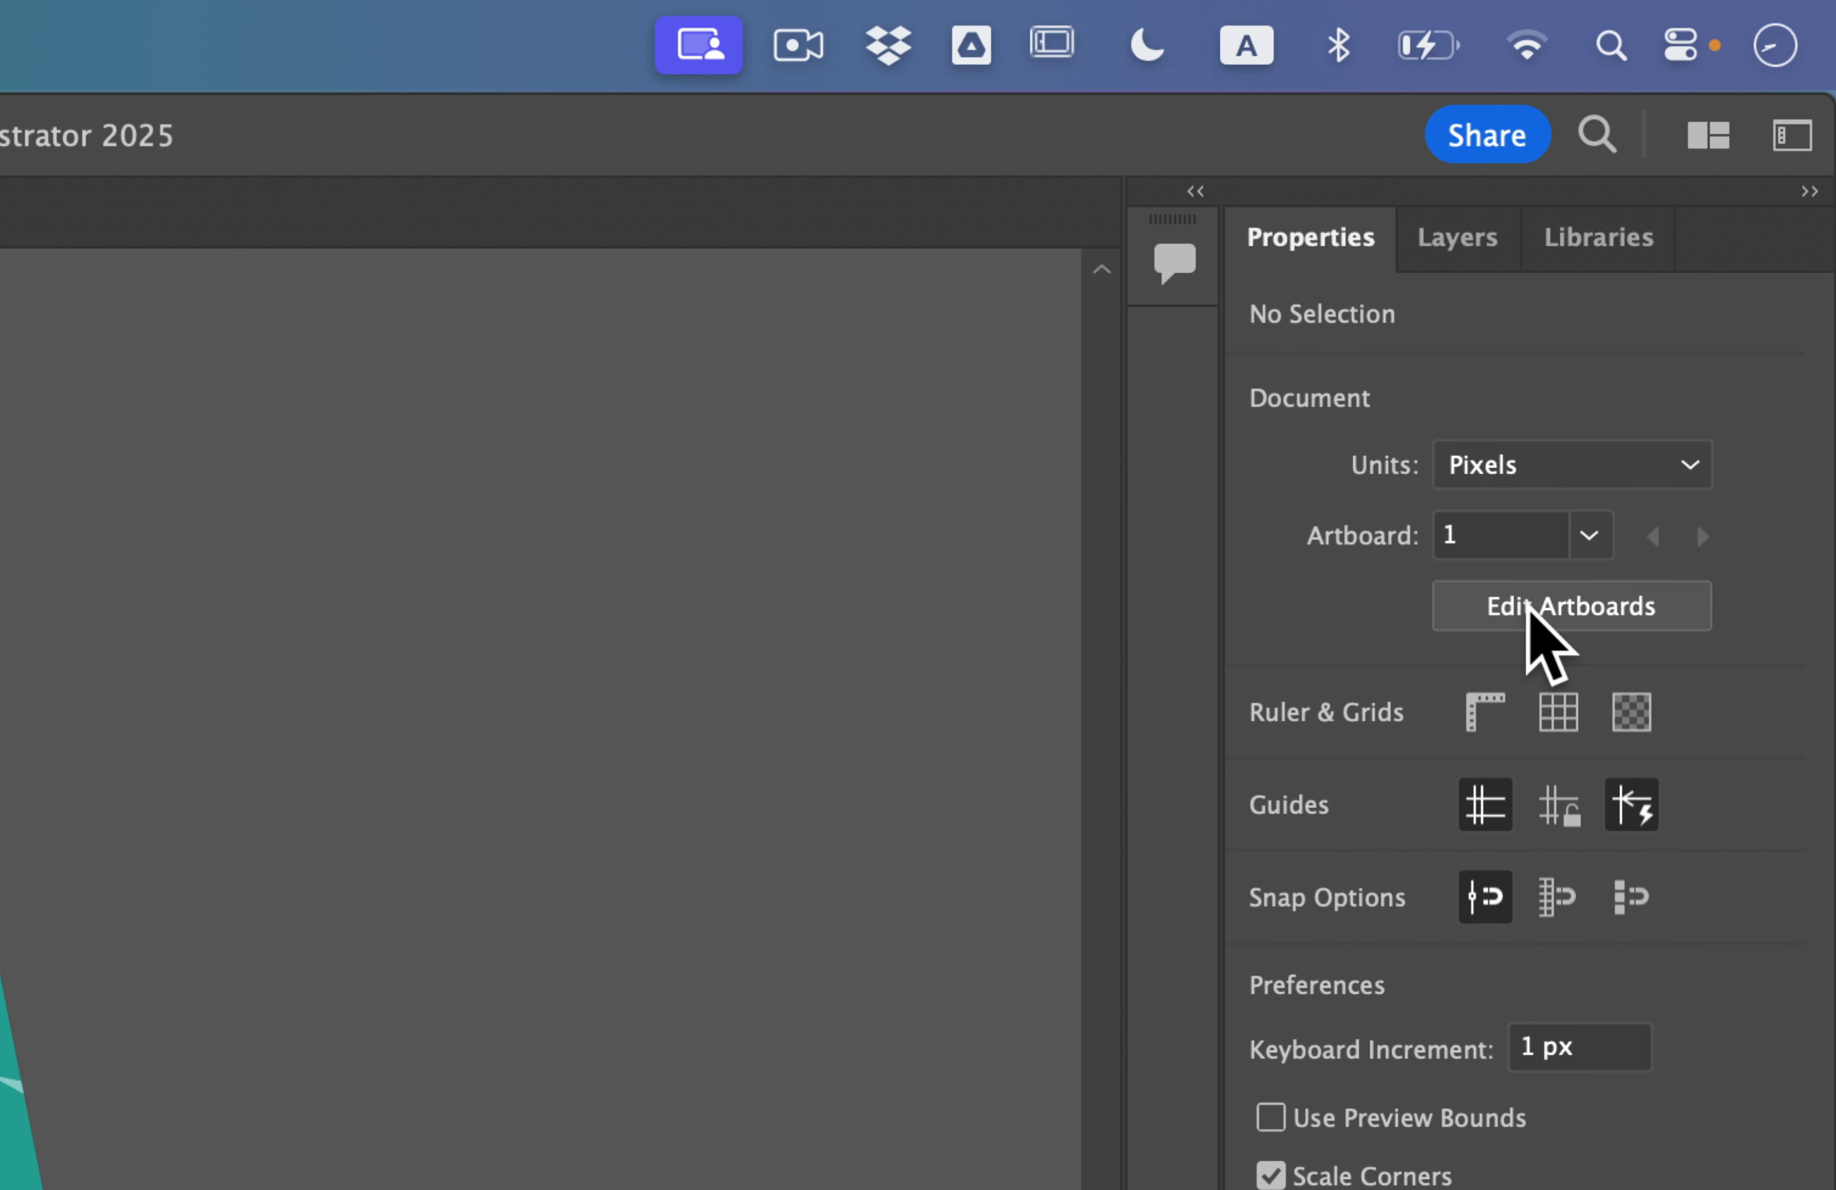
left_click(1581, 611)
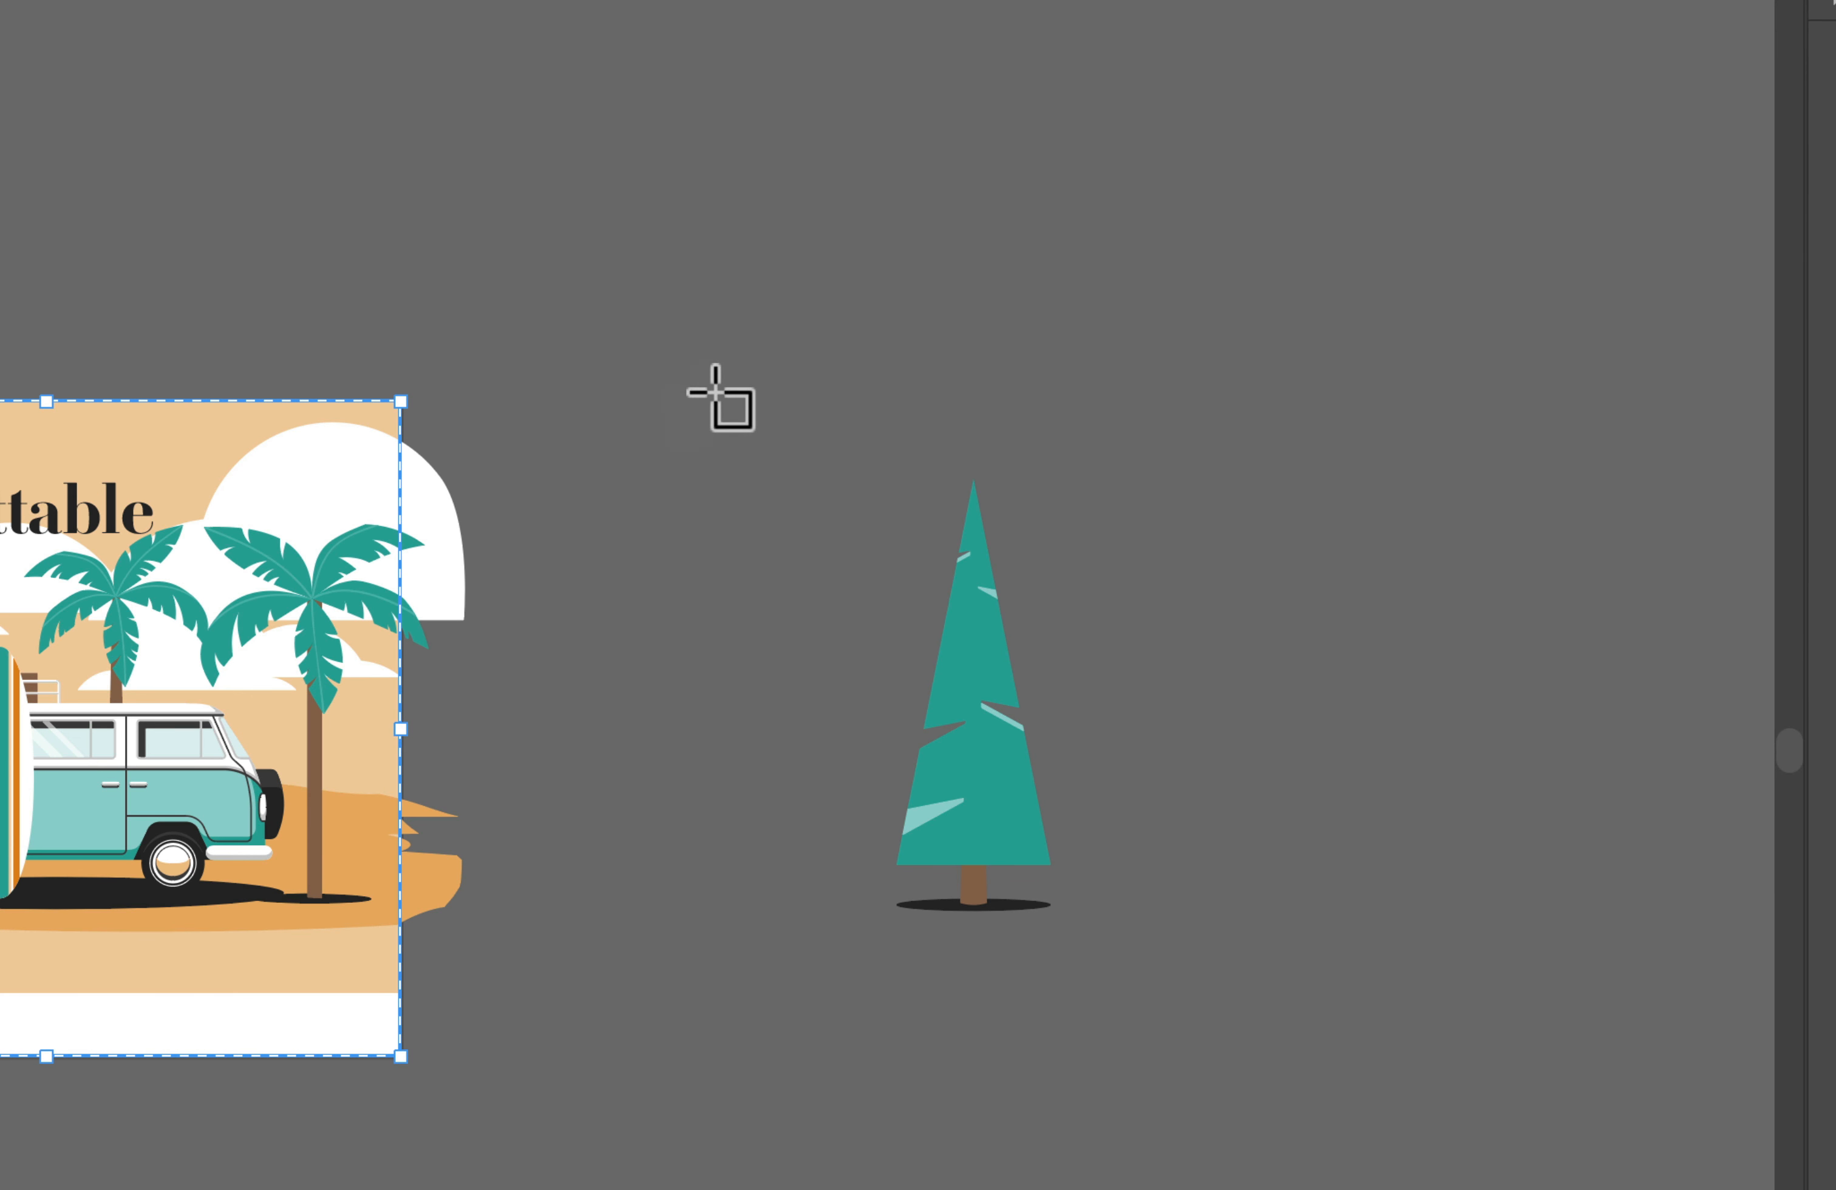
left_click_drag(625, 380, 1395, 1116)
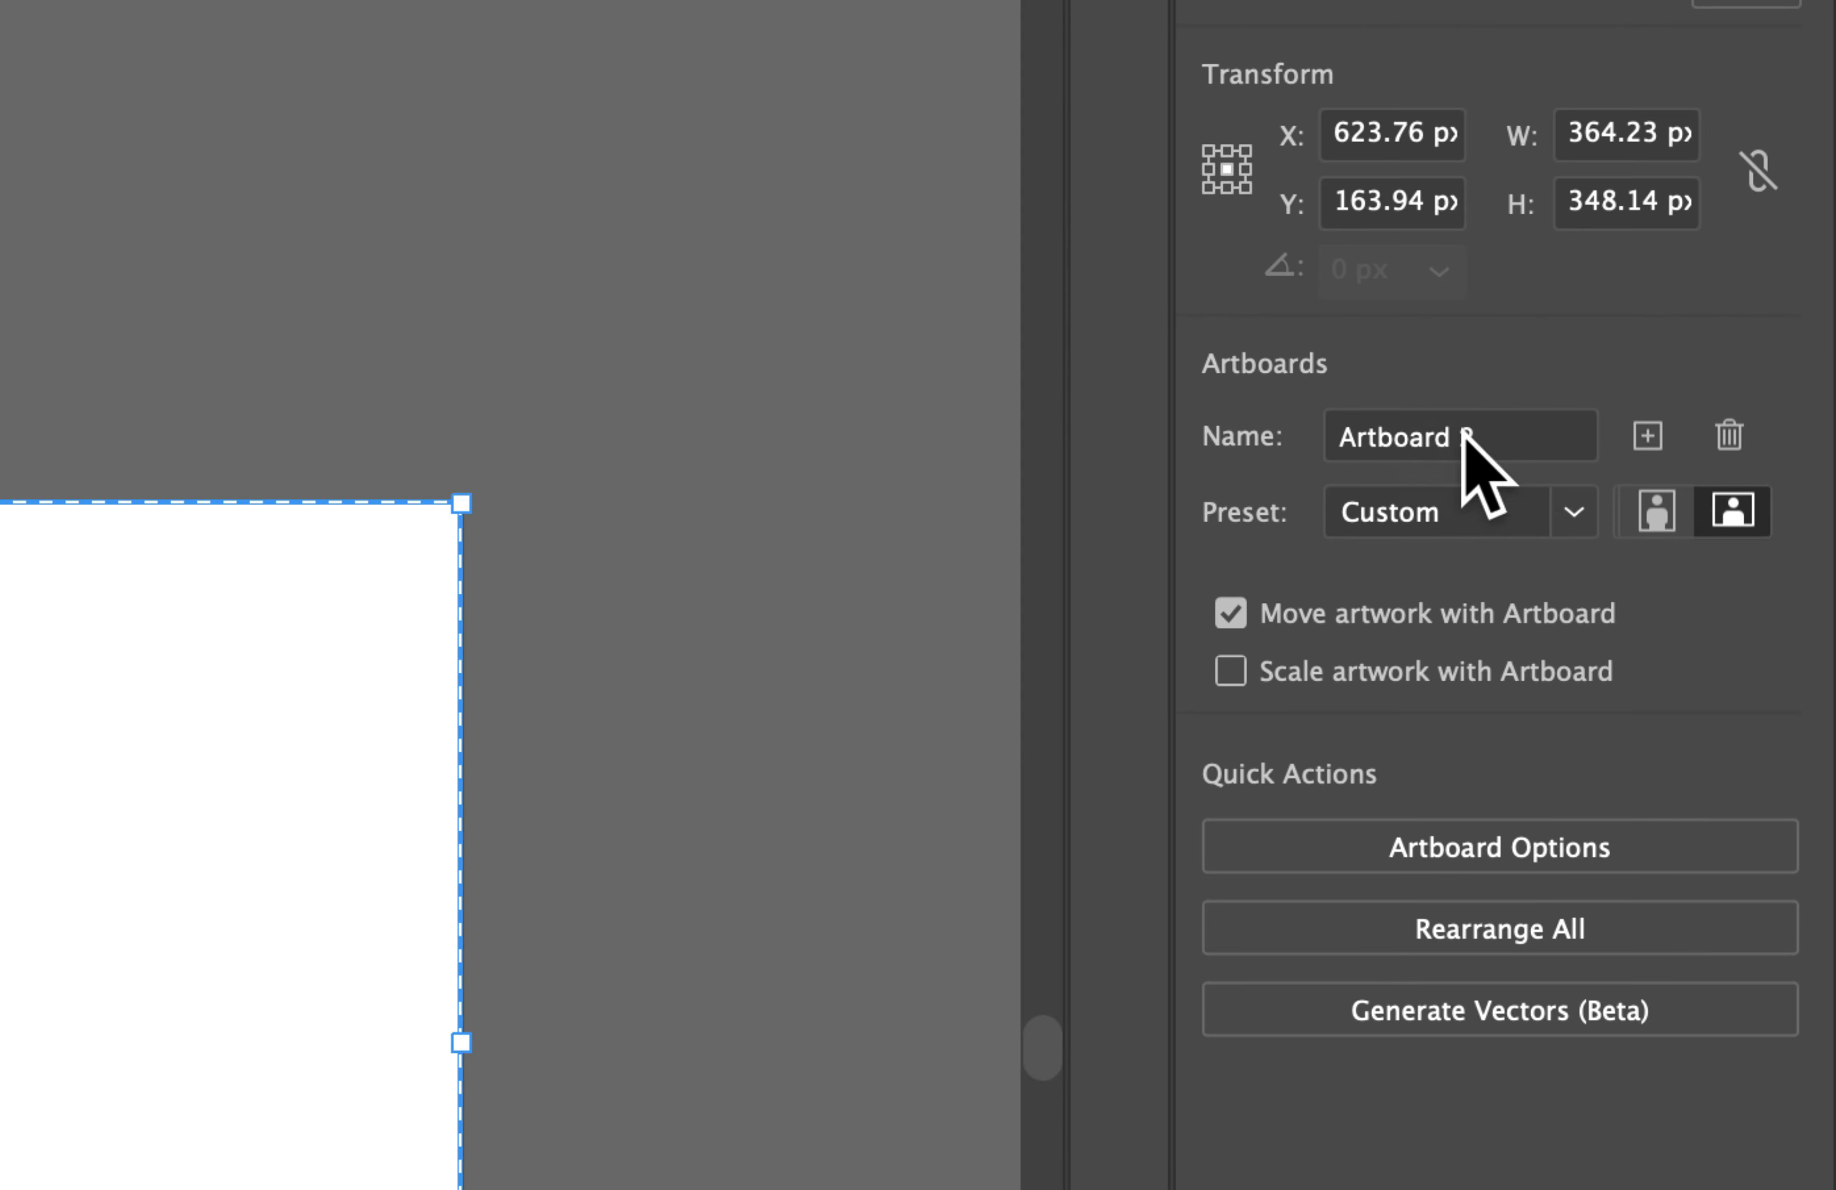
Name the new artboard around the pine tree "City Vacation ad"
left_click(1663, 365)
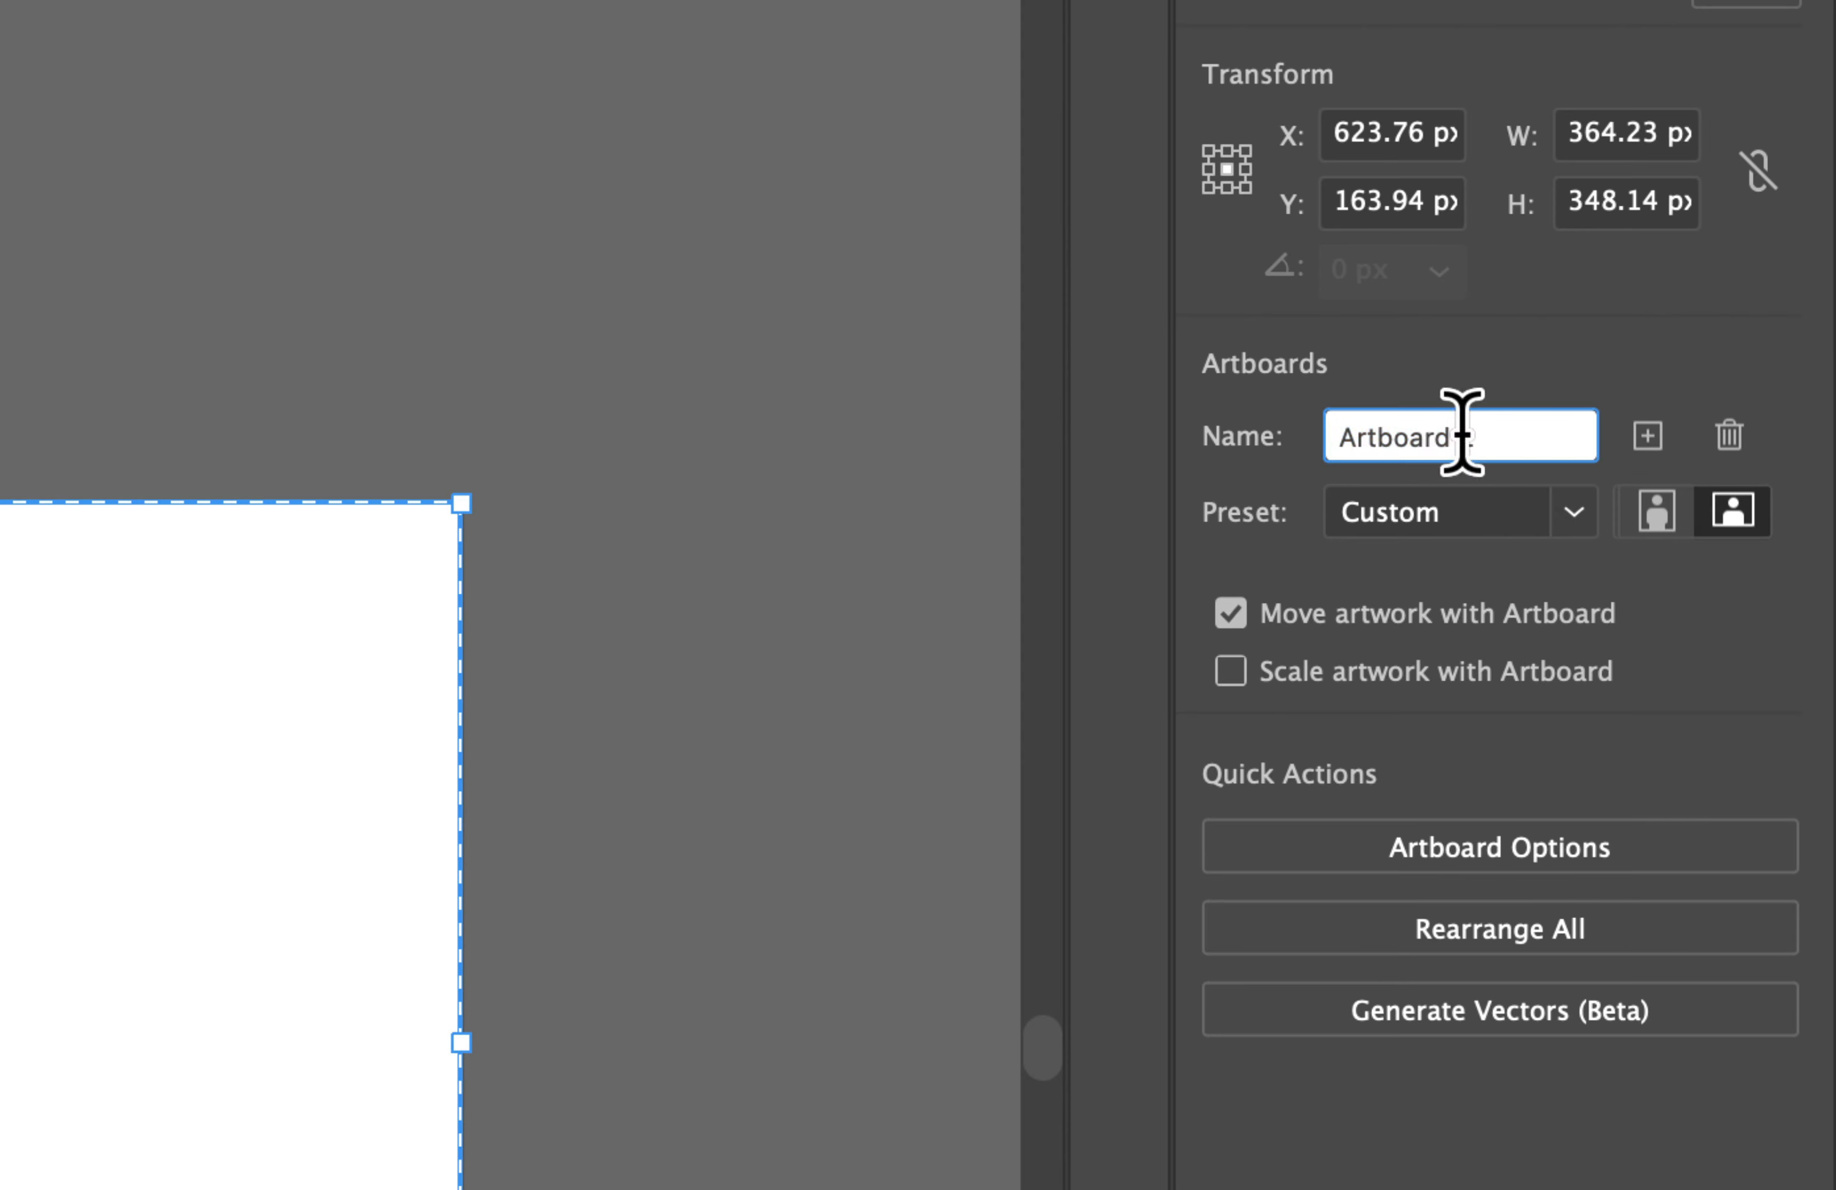
triple_click(1462, 433)
type("City Vacation ad")
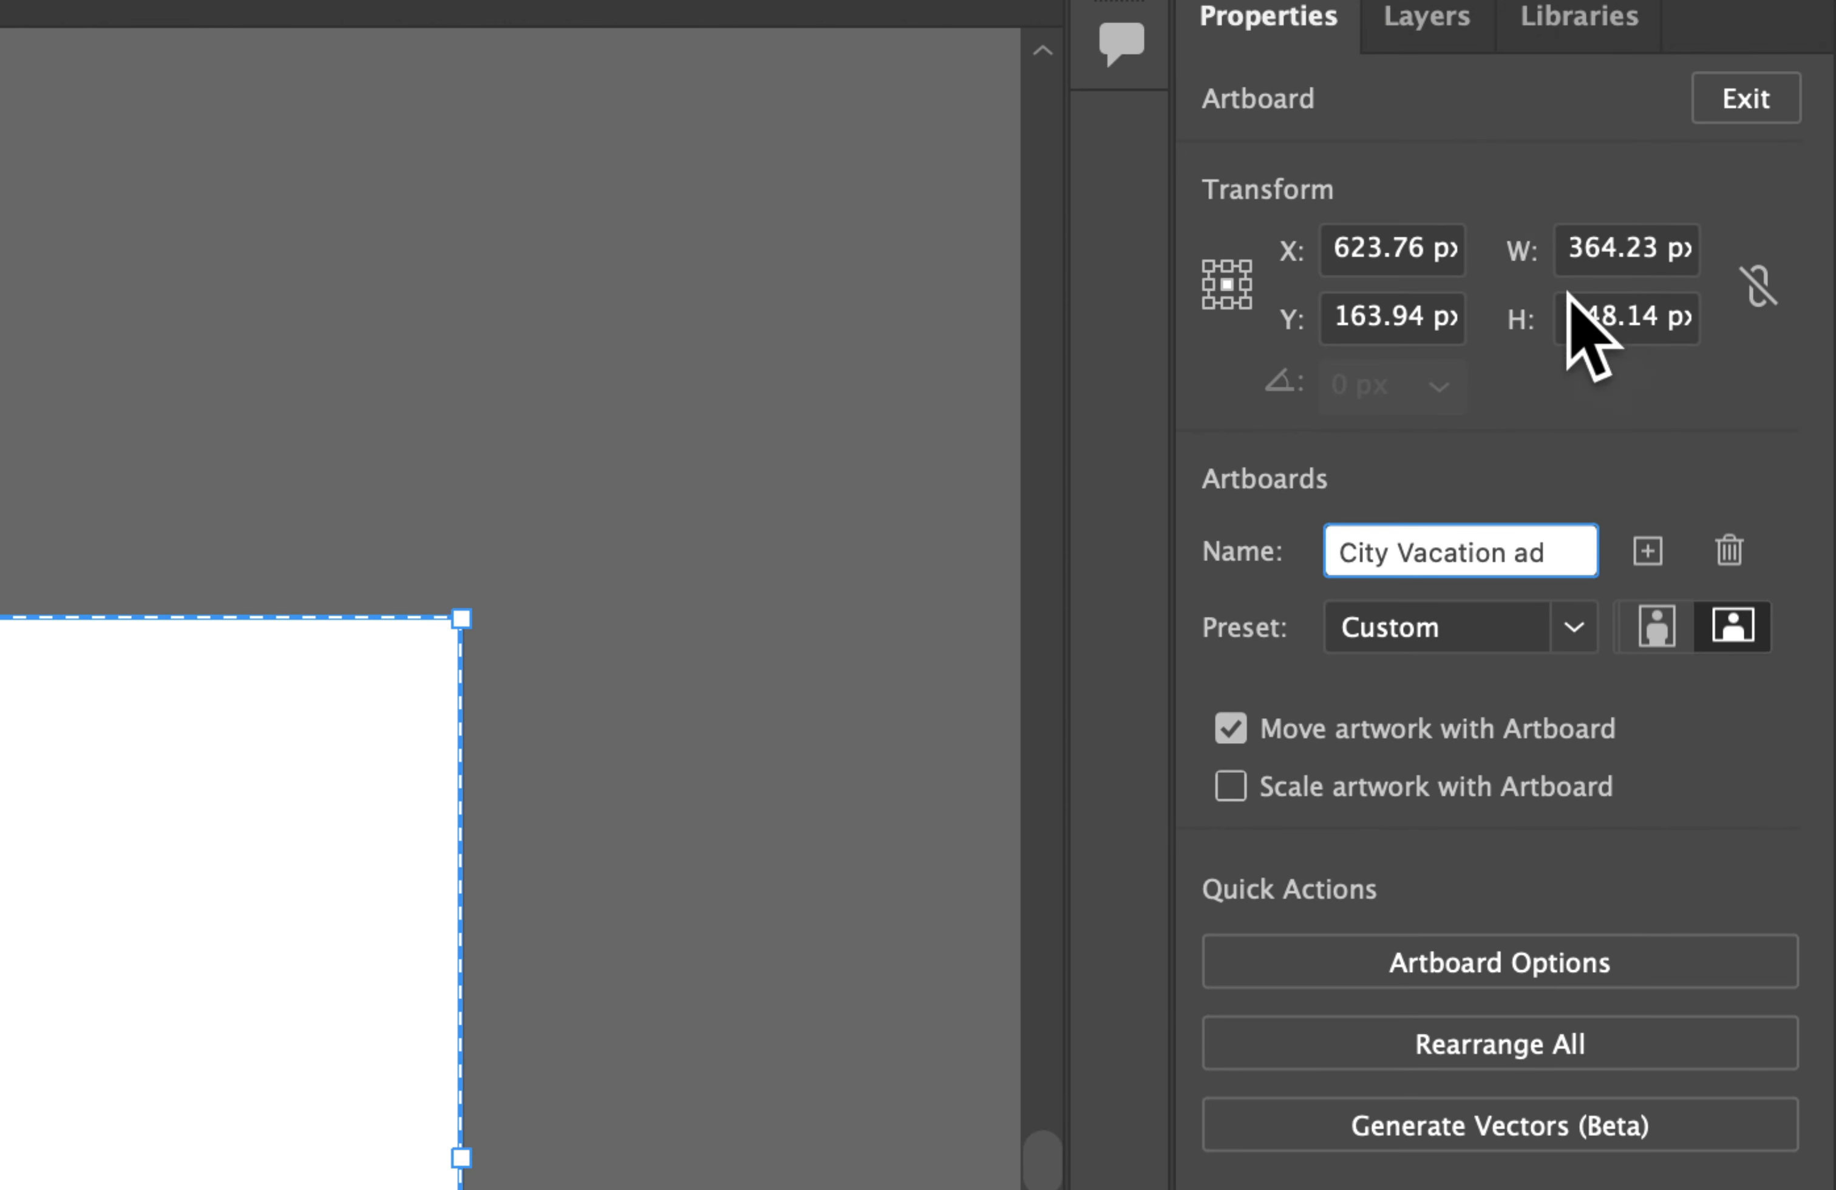
Set the City Vacation ad artboard's size to 336 × 280 px and move it so its top edge aligns with Artboard 1
left_click(1586, 259)
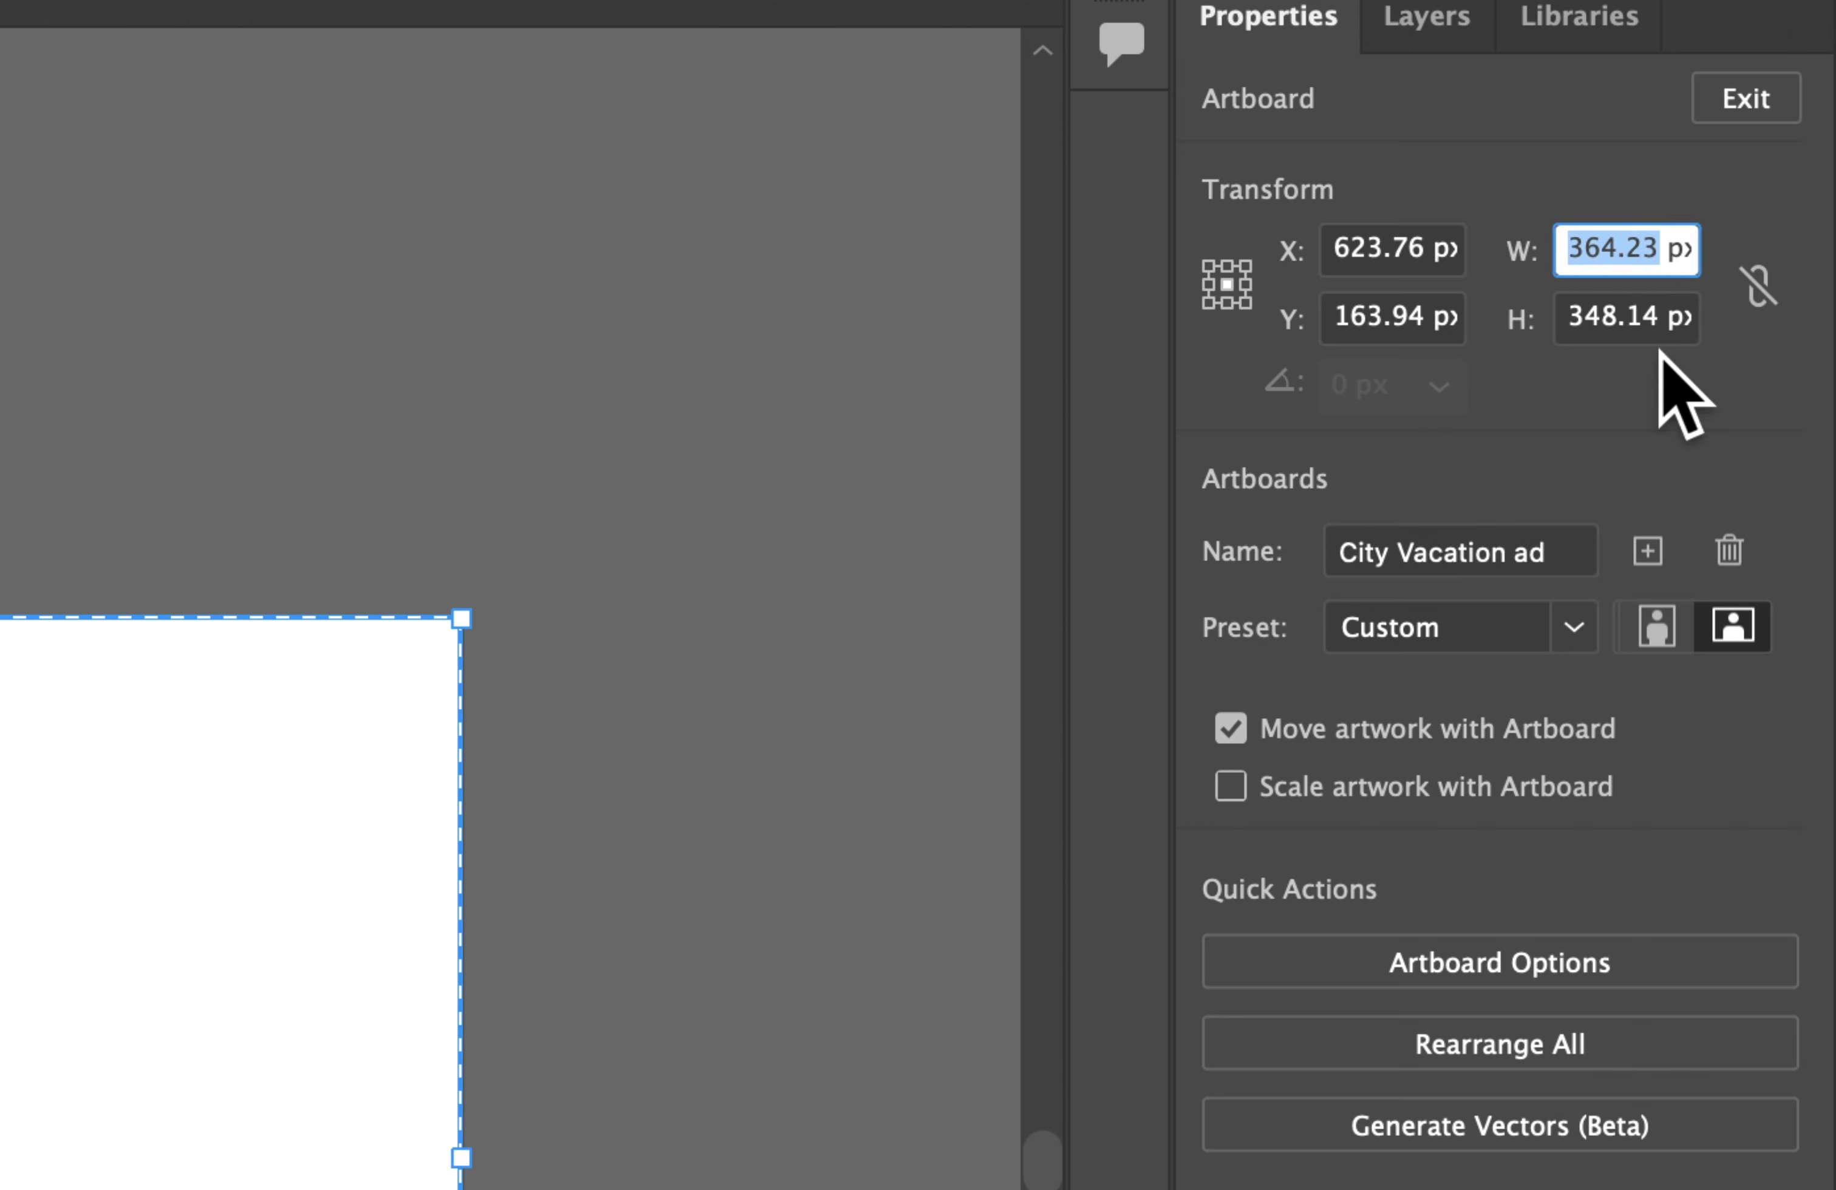
type("336")
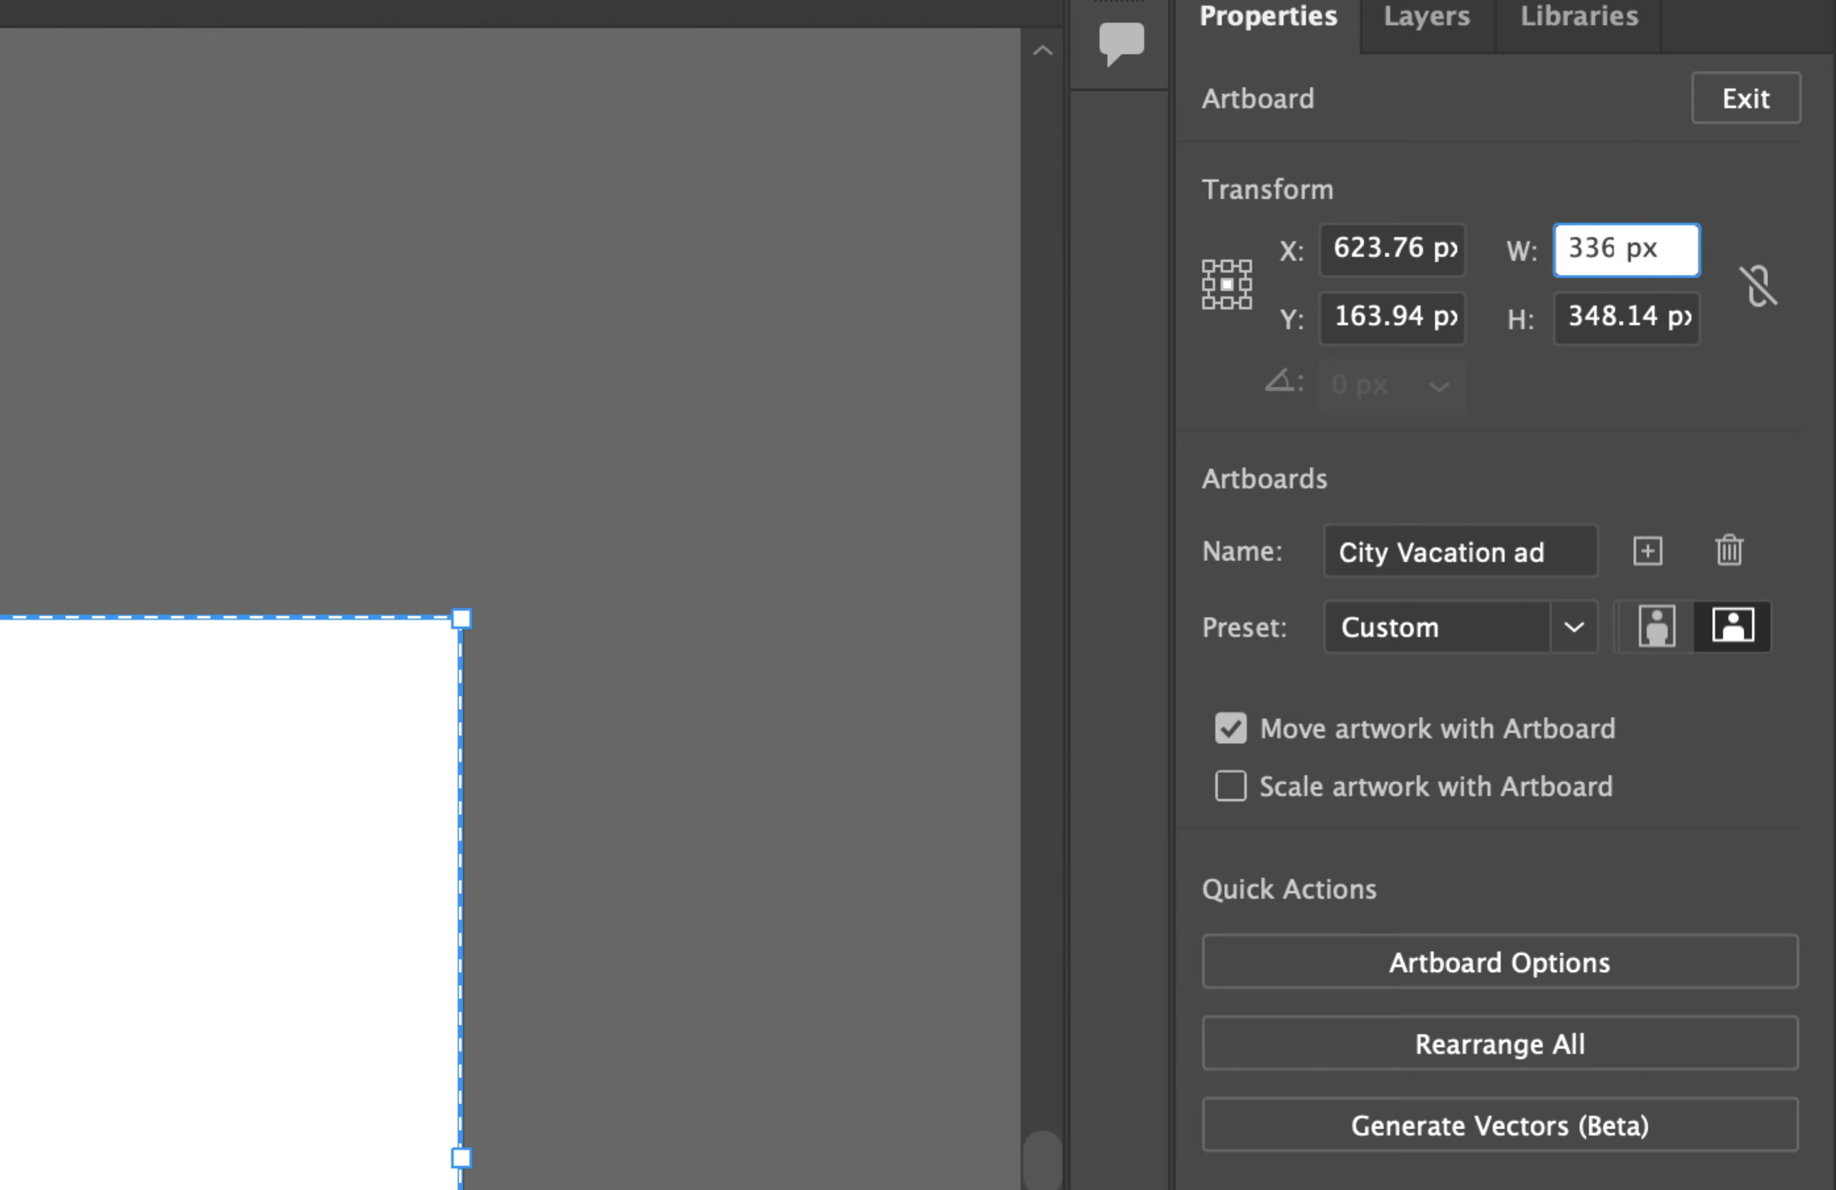
left_click(1588, 329)
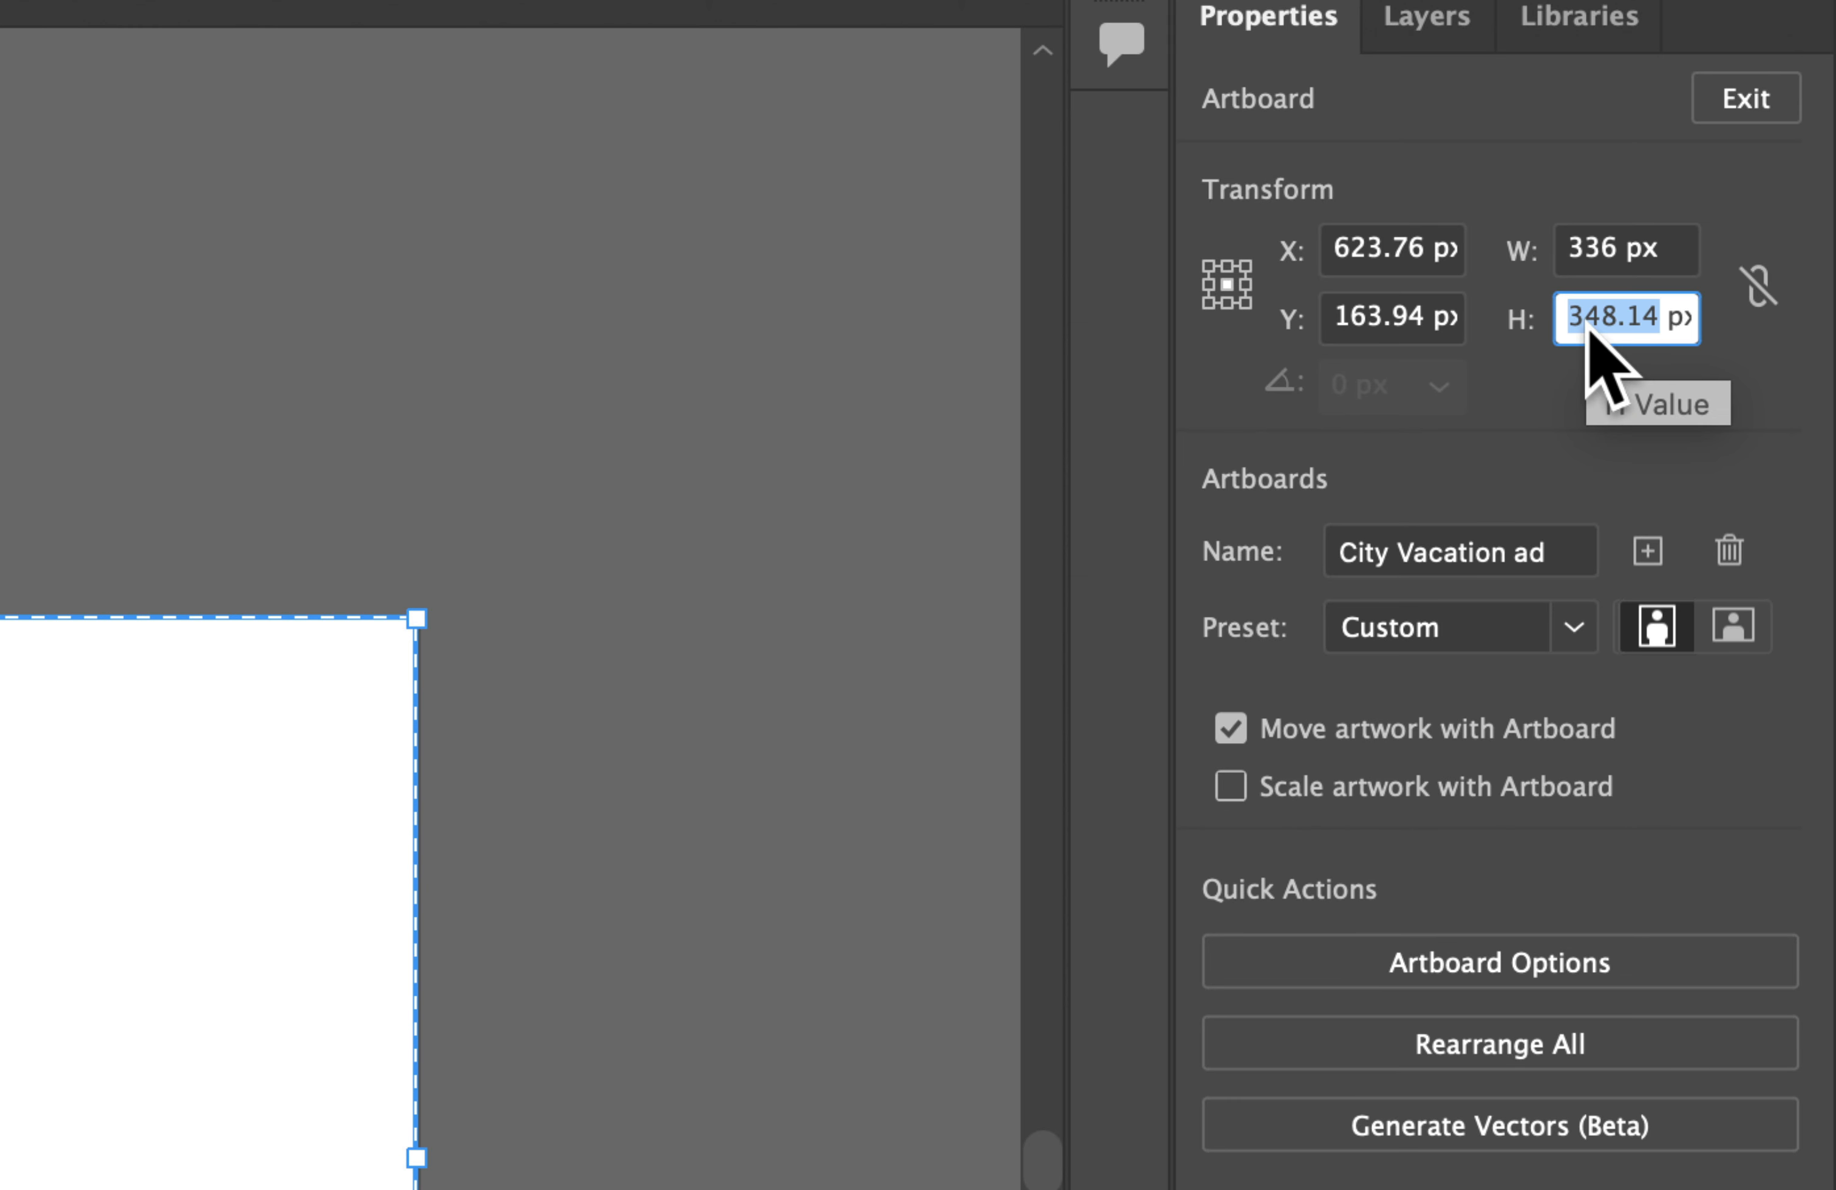
type("280")
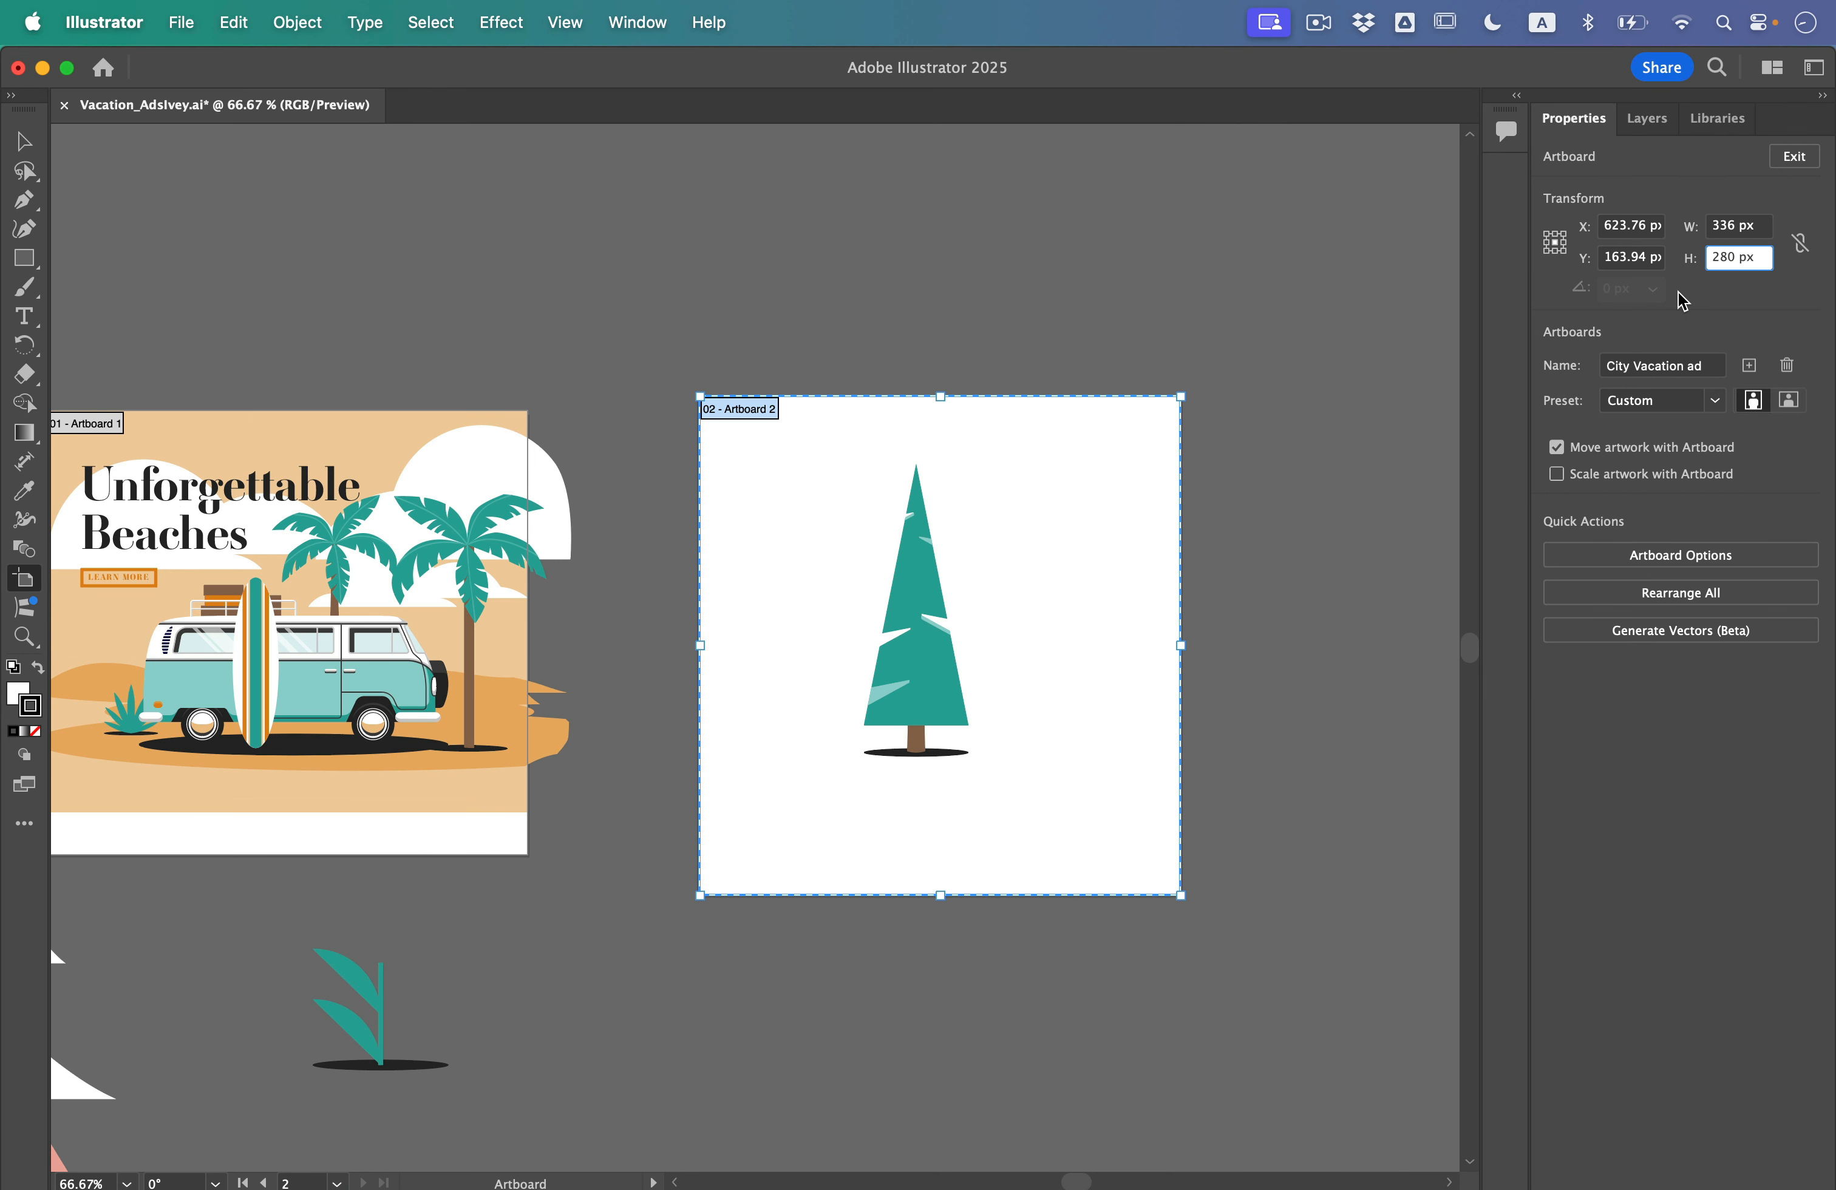
key("Return")
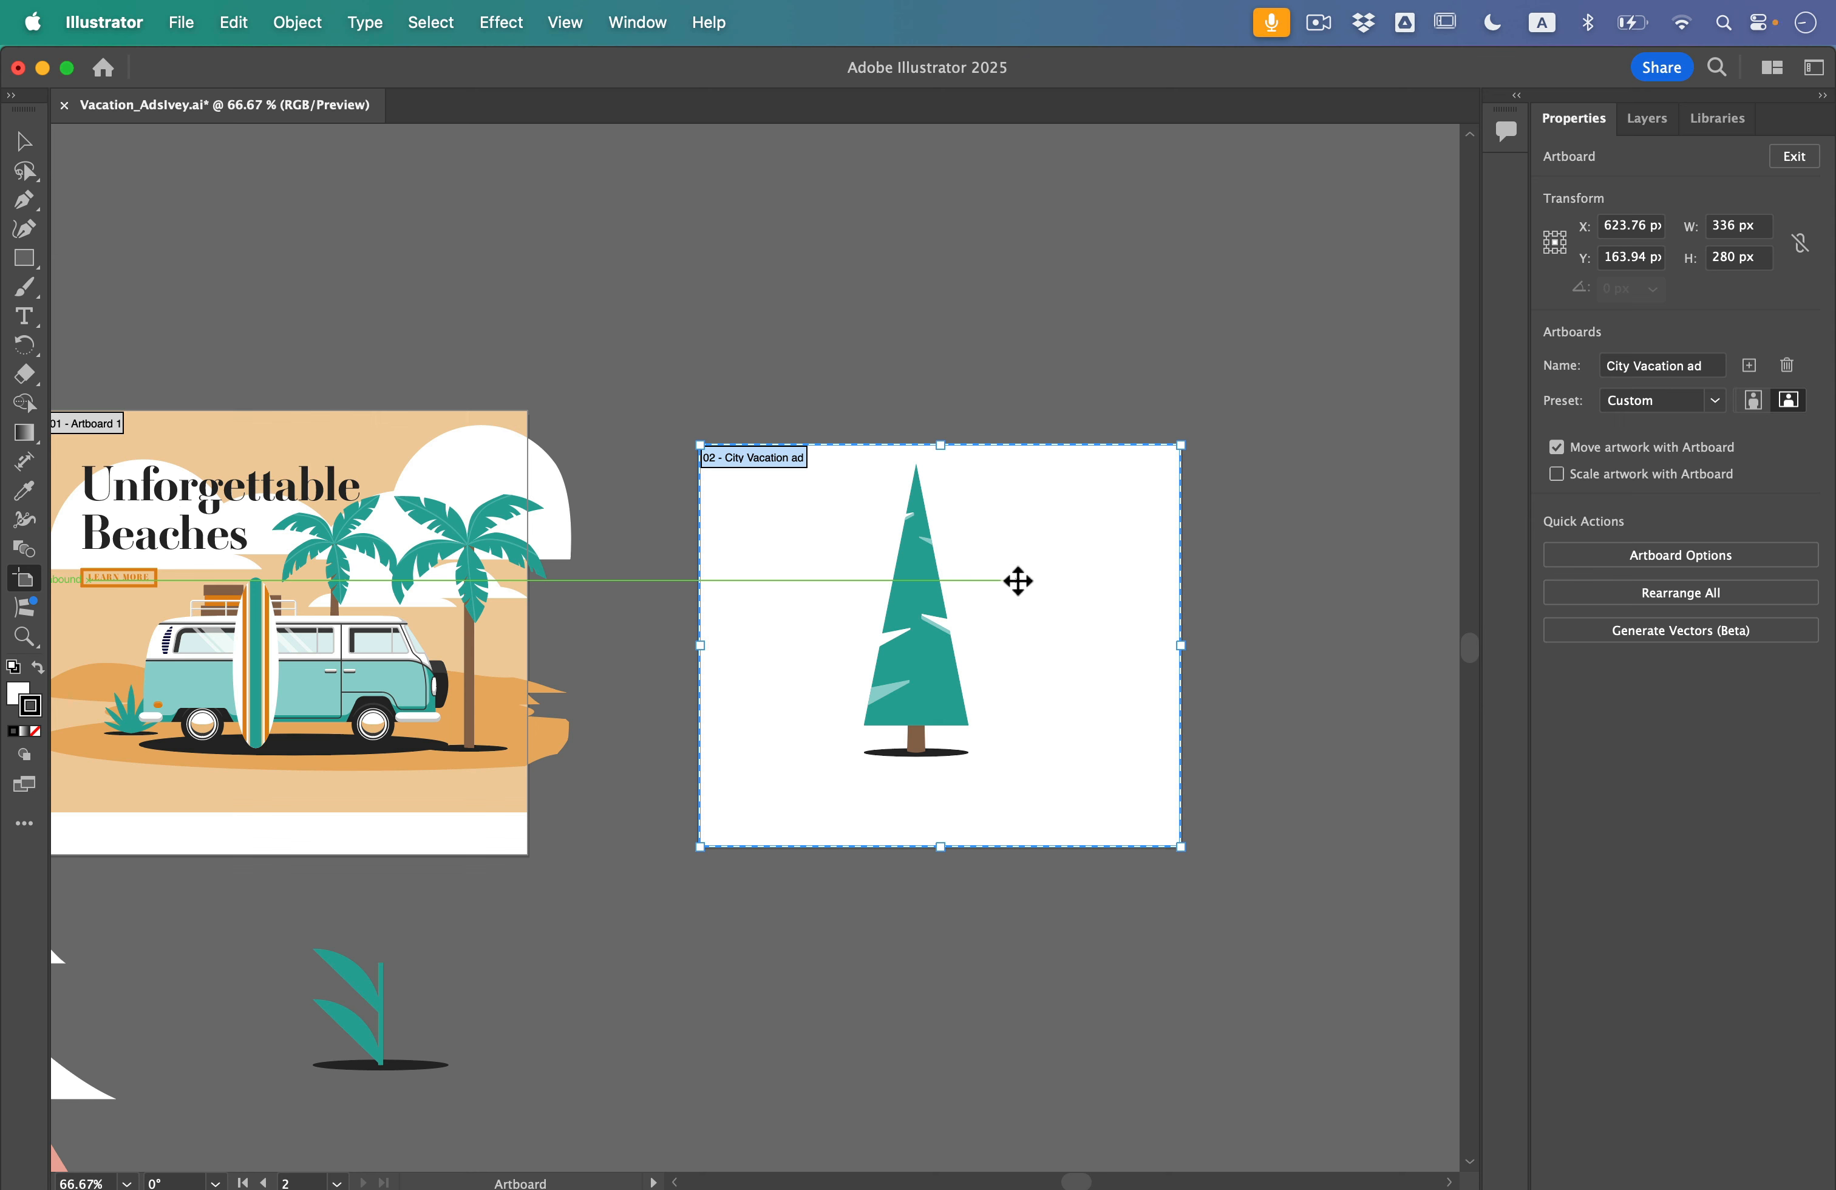
left_click_drag(1019, 581, 1059, 544)
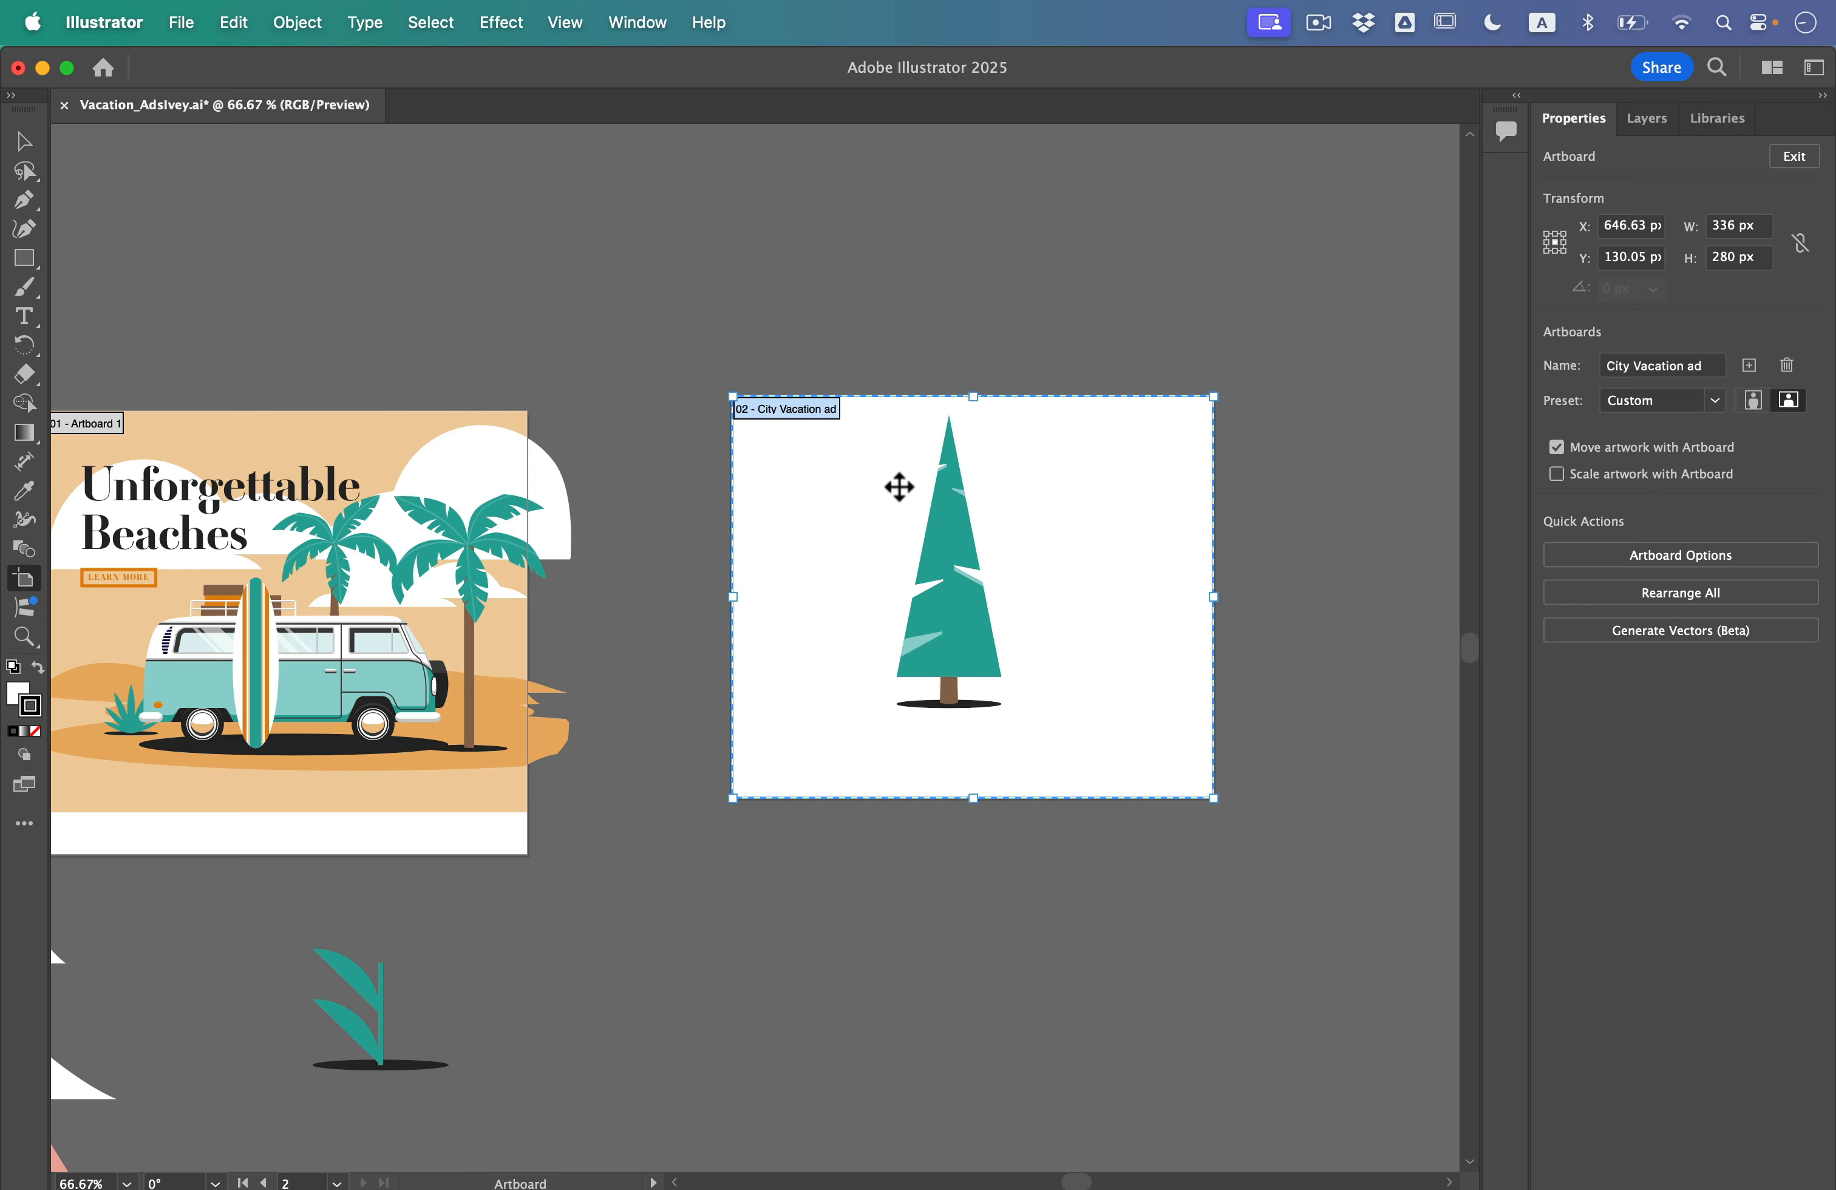
mouse_move(1107, 558)
left_mouse_down()
mouse_move(1082, 554)
mouse_move(1074, 728)
mouse_move(1100, 564)
left_mouse_up()
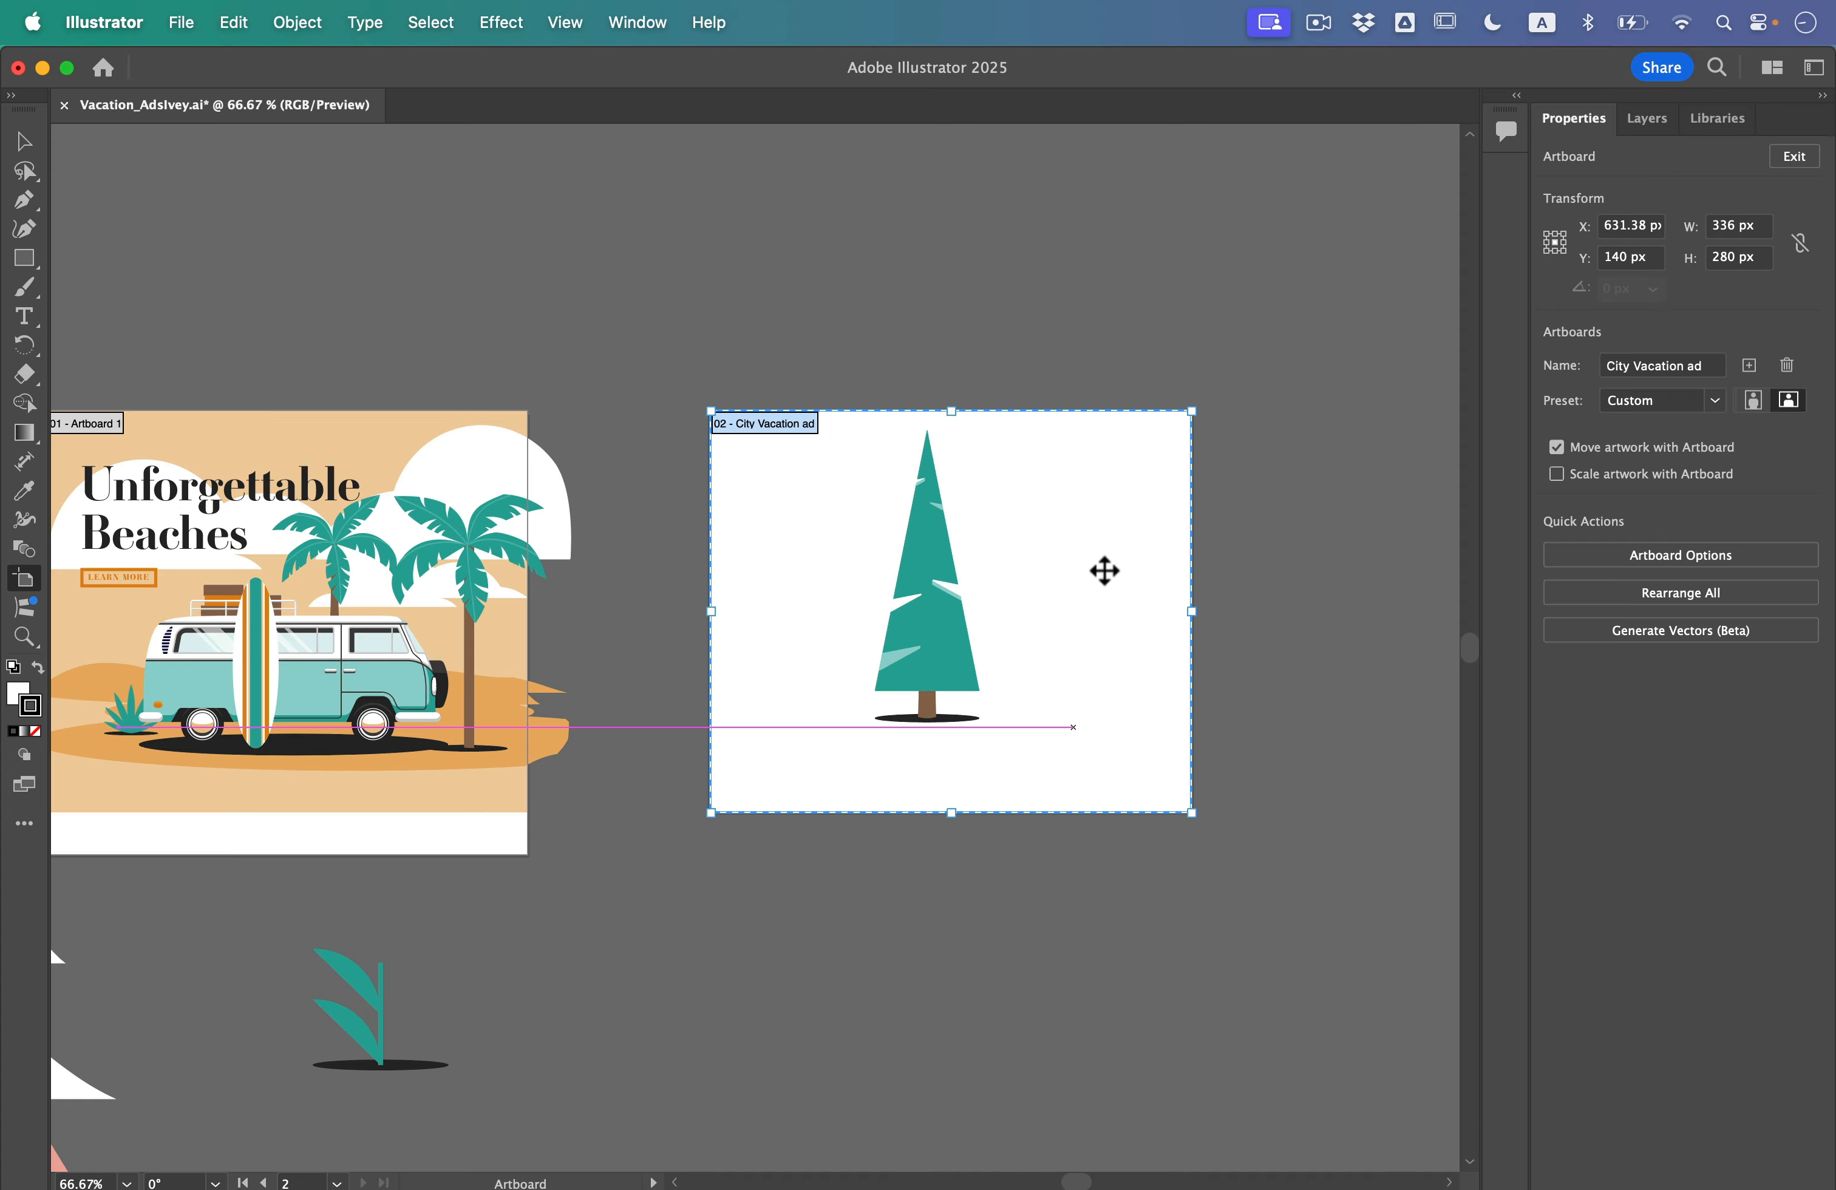
Add another artboard of the same size beside City Vacation ad and name it "Mountain Vacation Ad"
scroll(1028, 580, "right", 5)
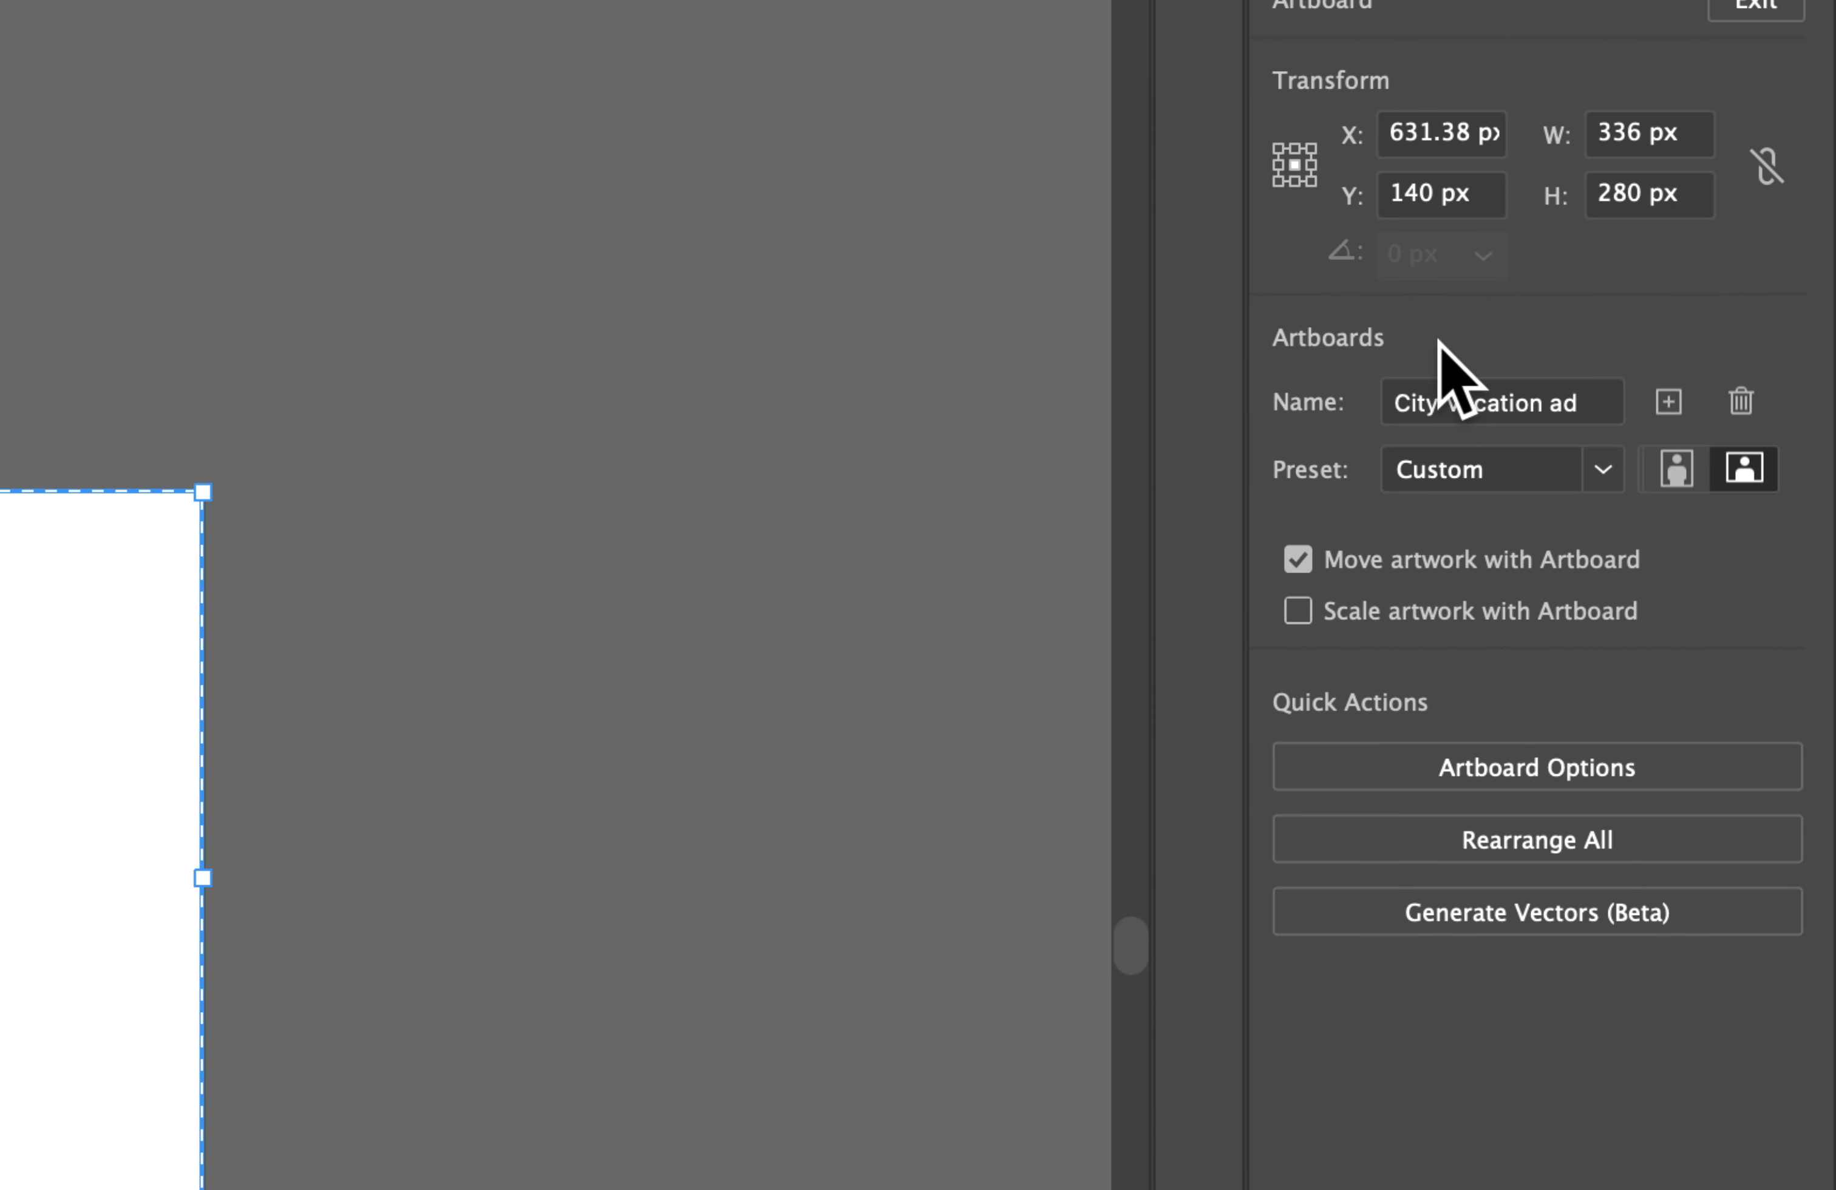
left_click(1670, 406)
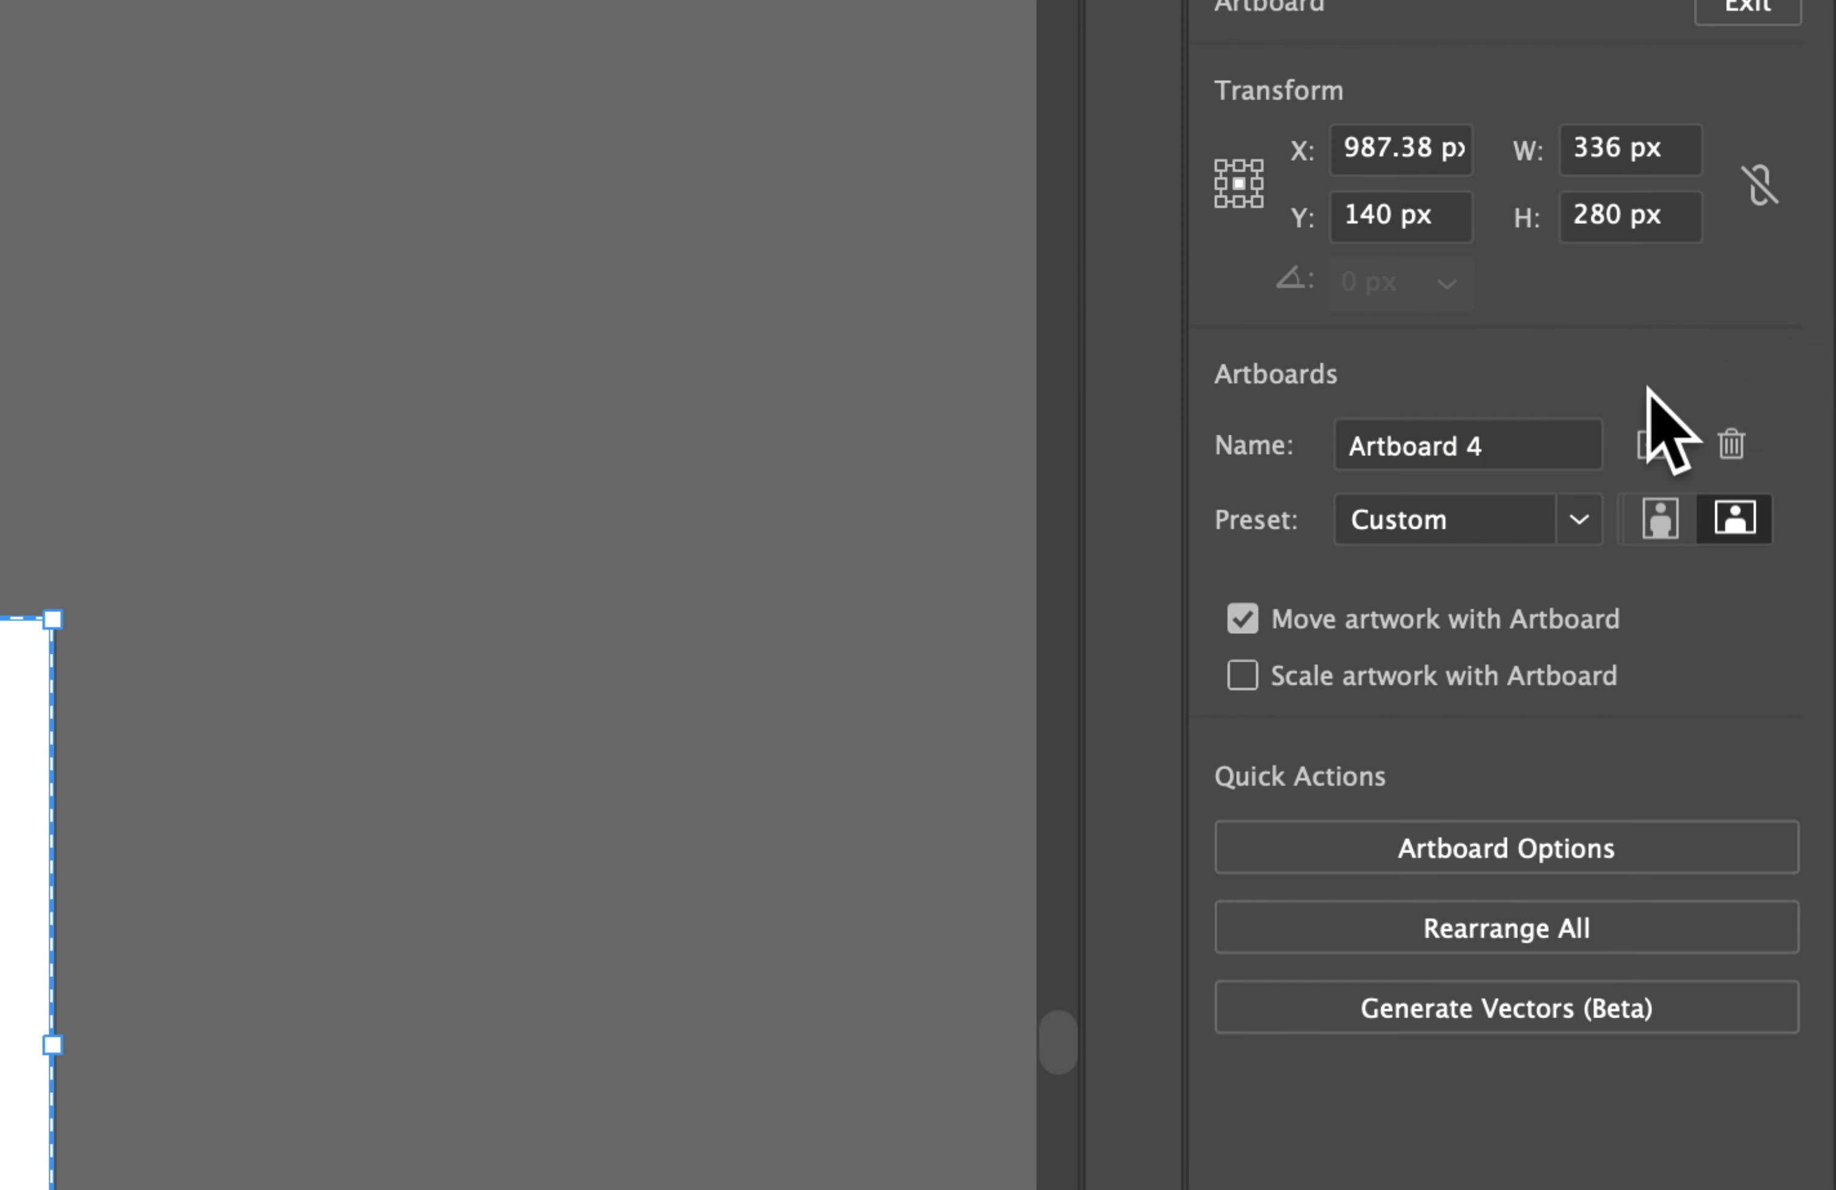
left_click(1677, 363)
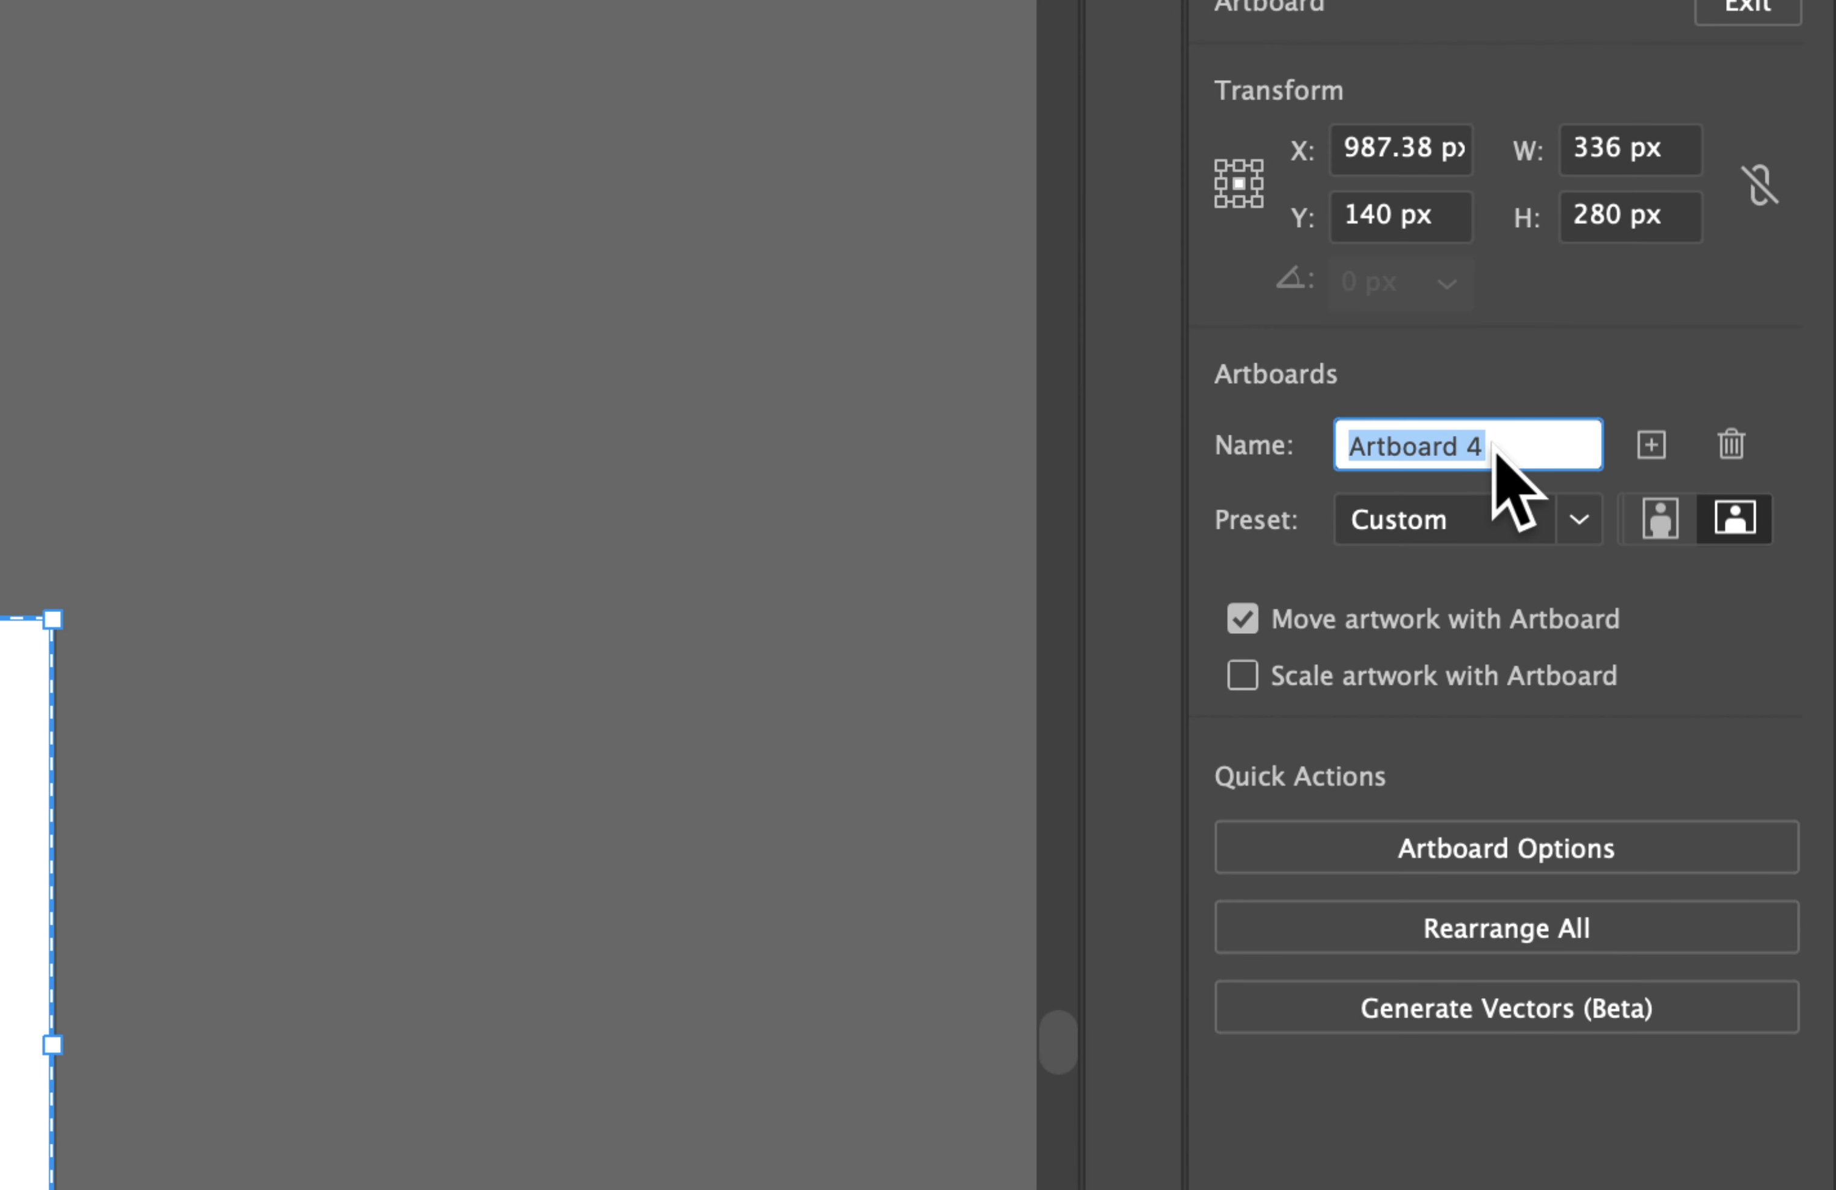
type("Mountain")
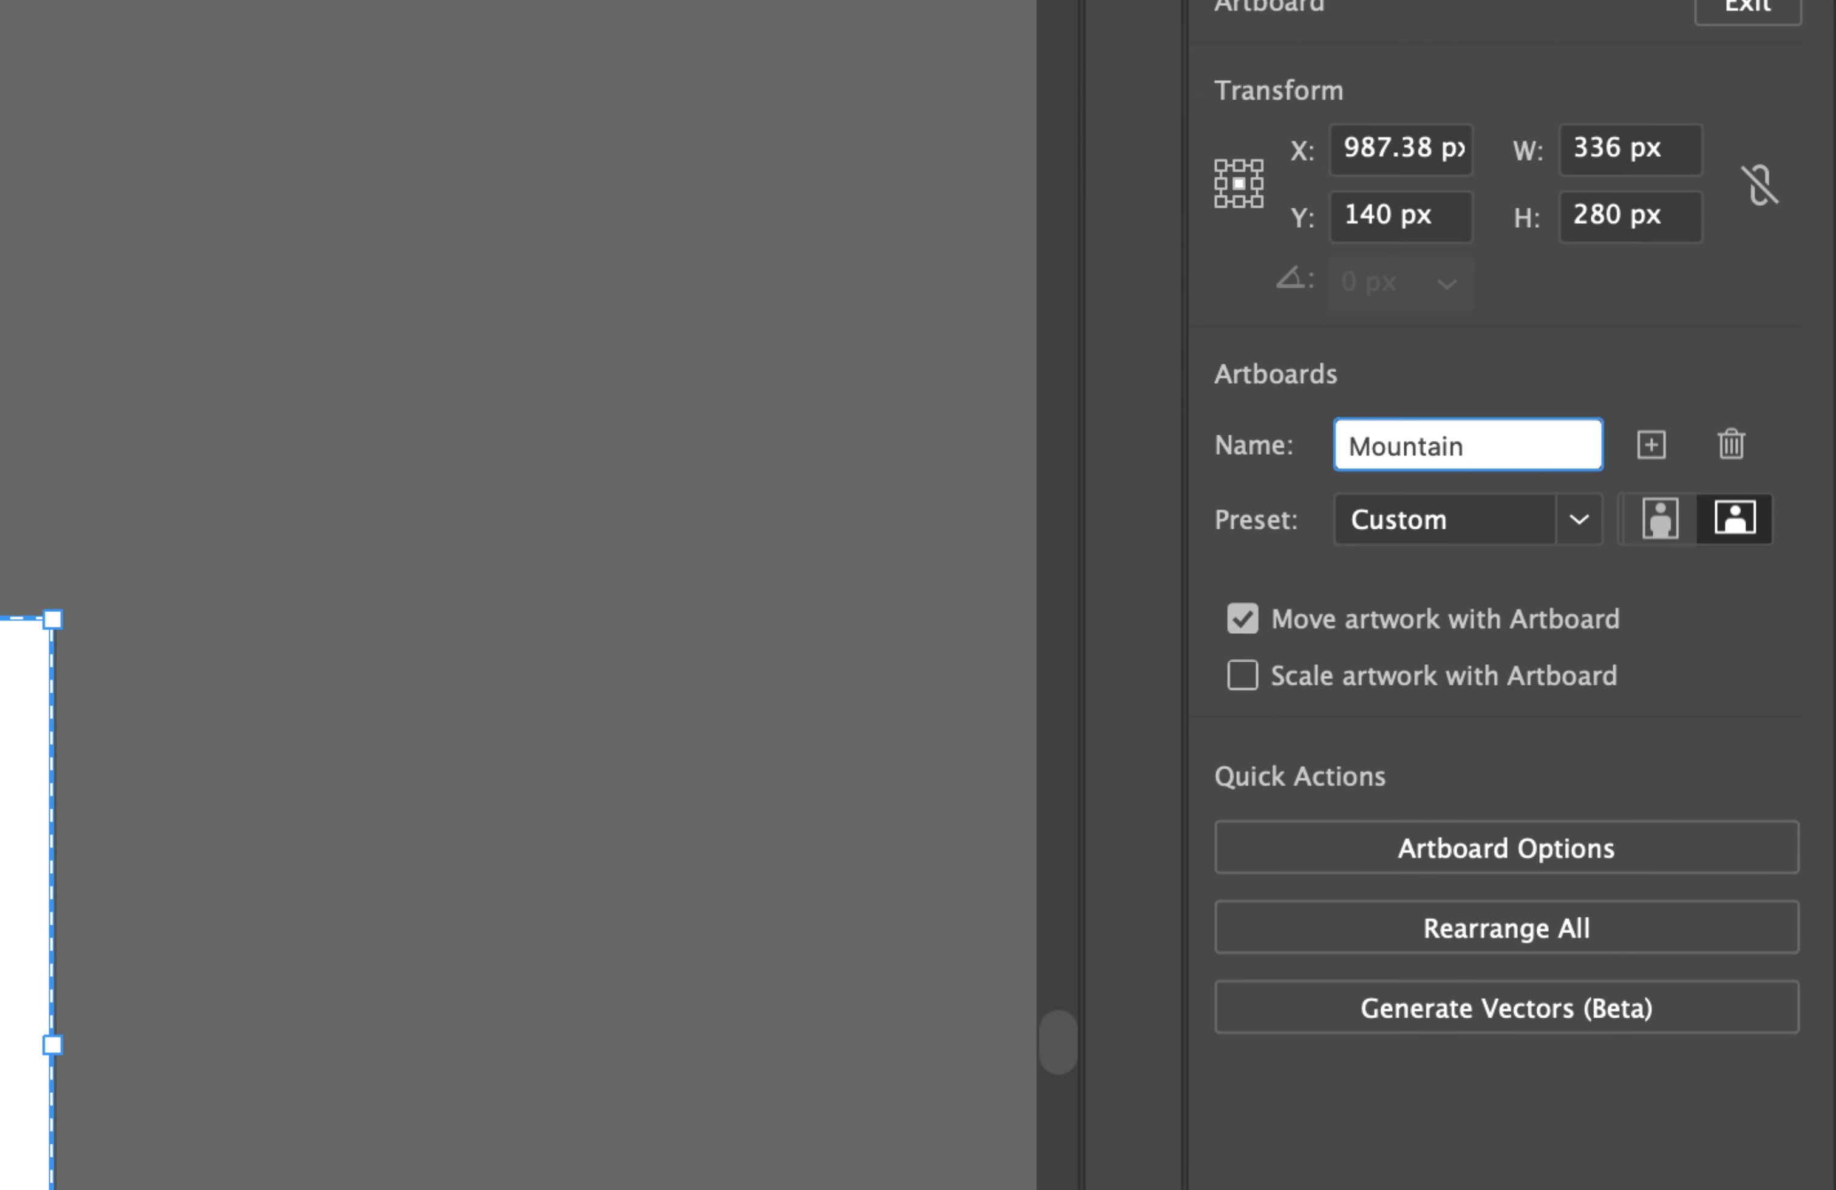
type(" Vacation Ad")
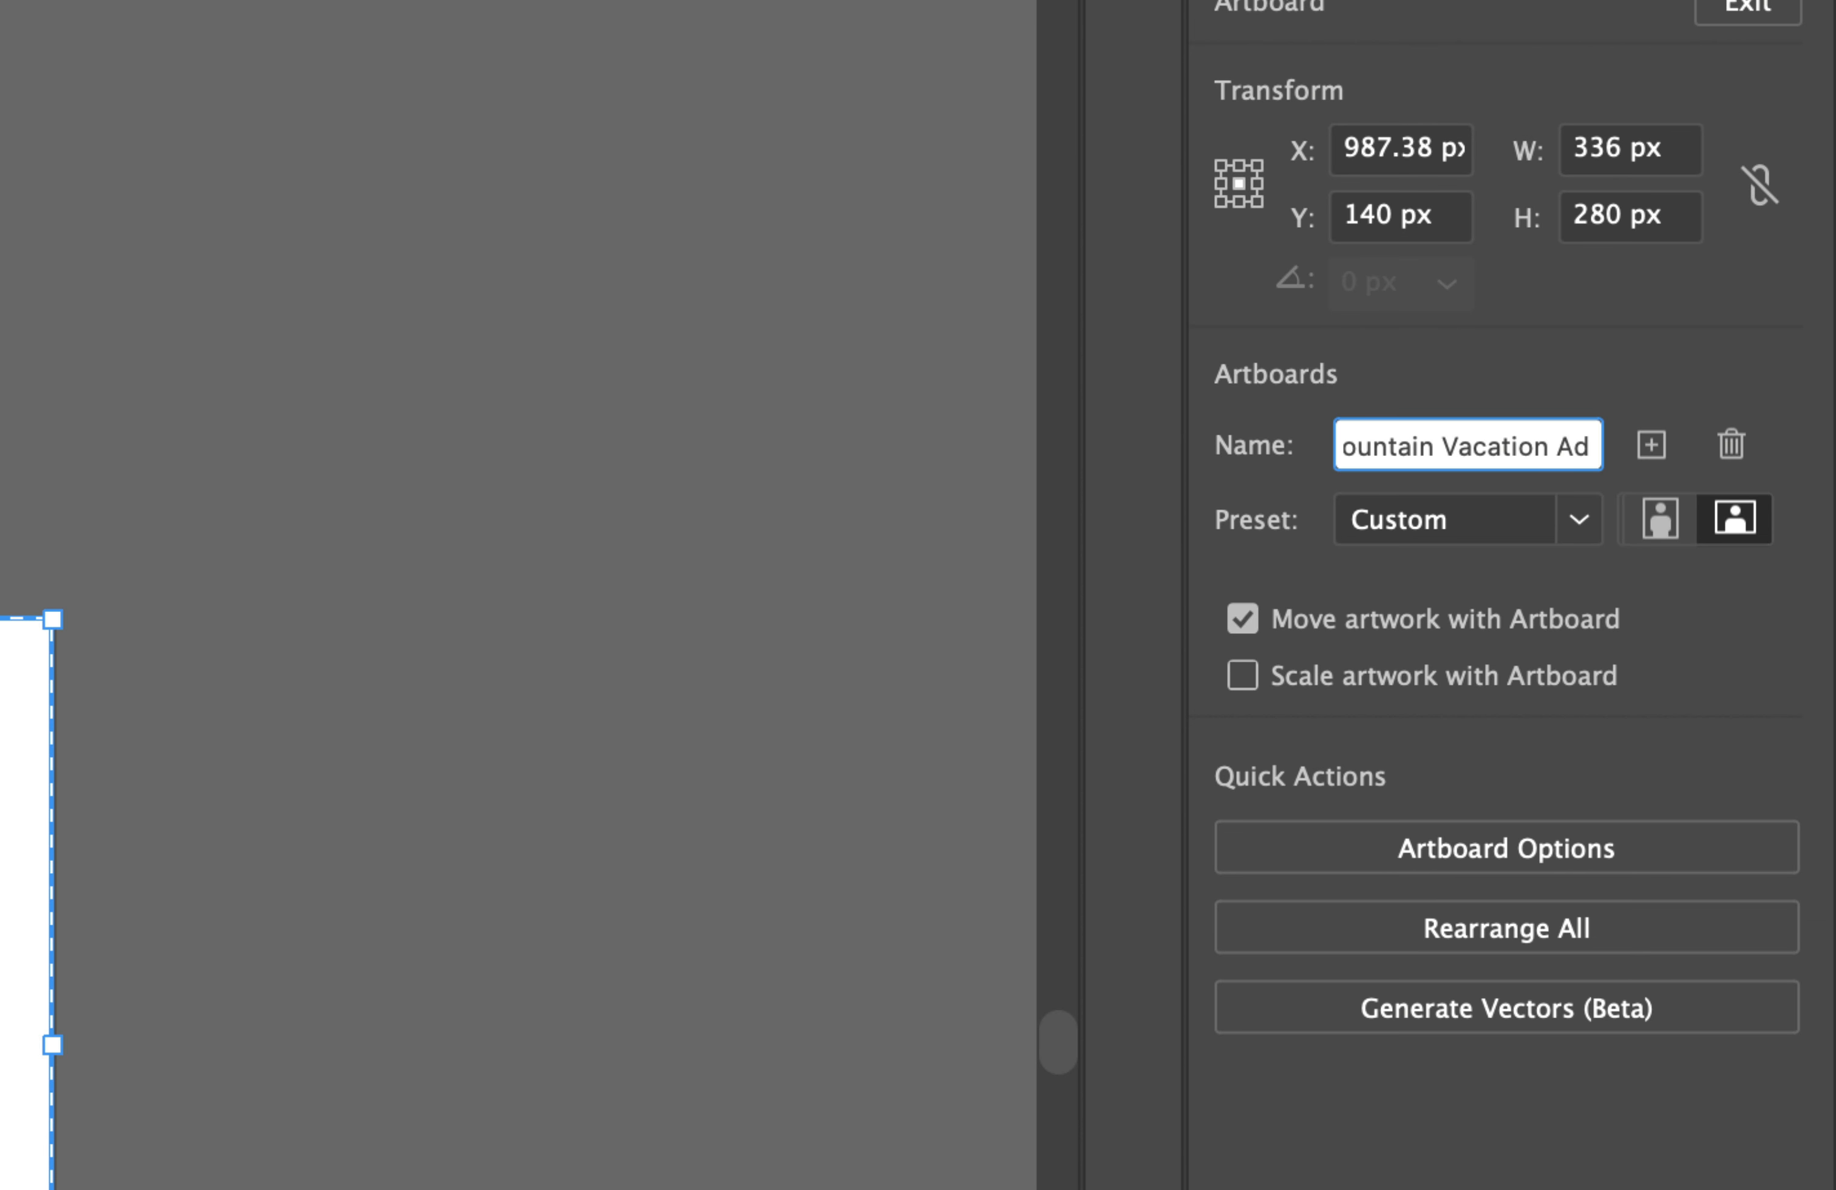
key("Return")
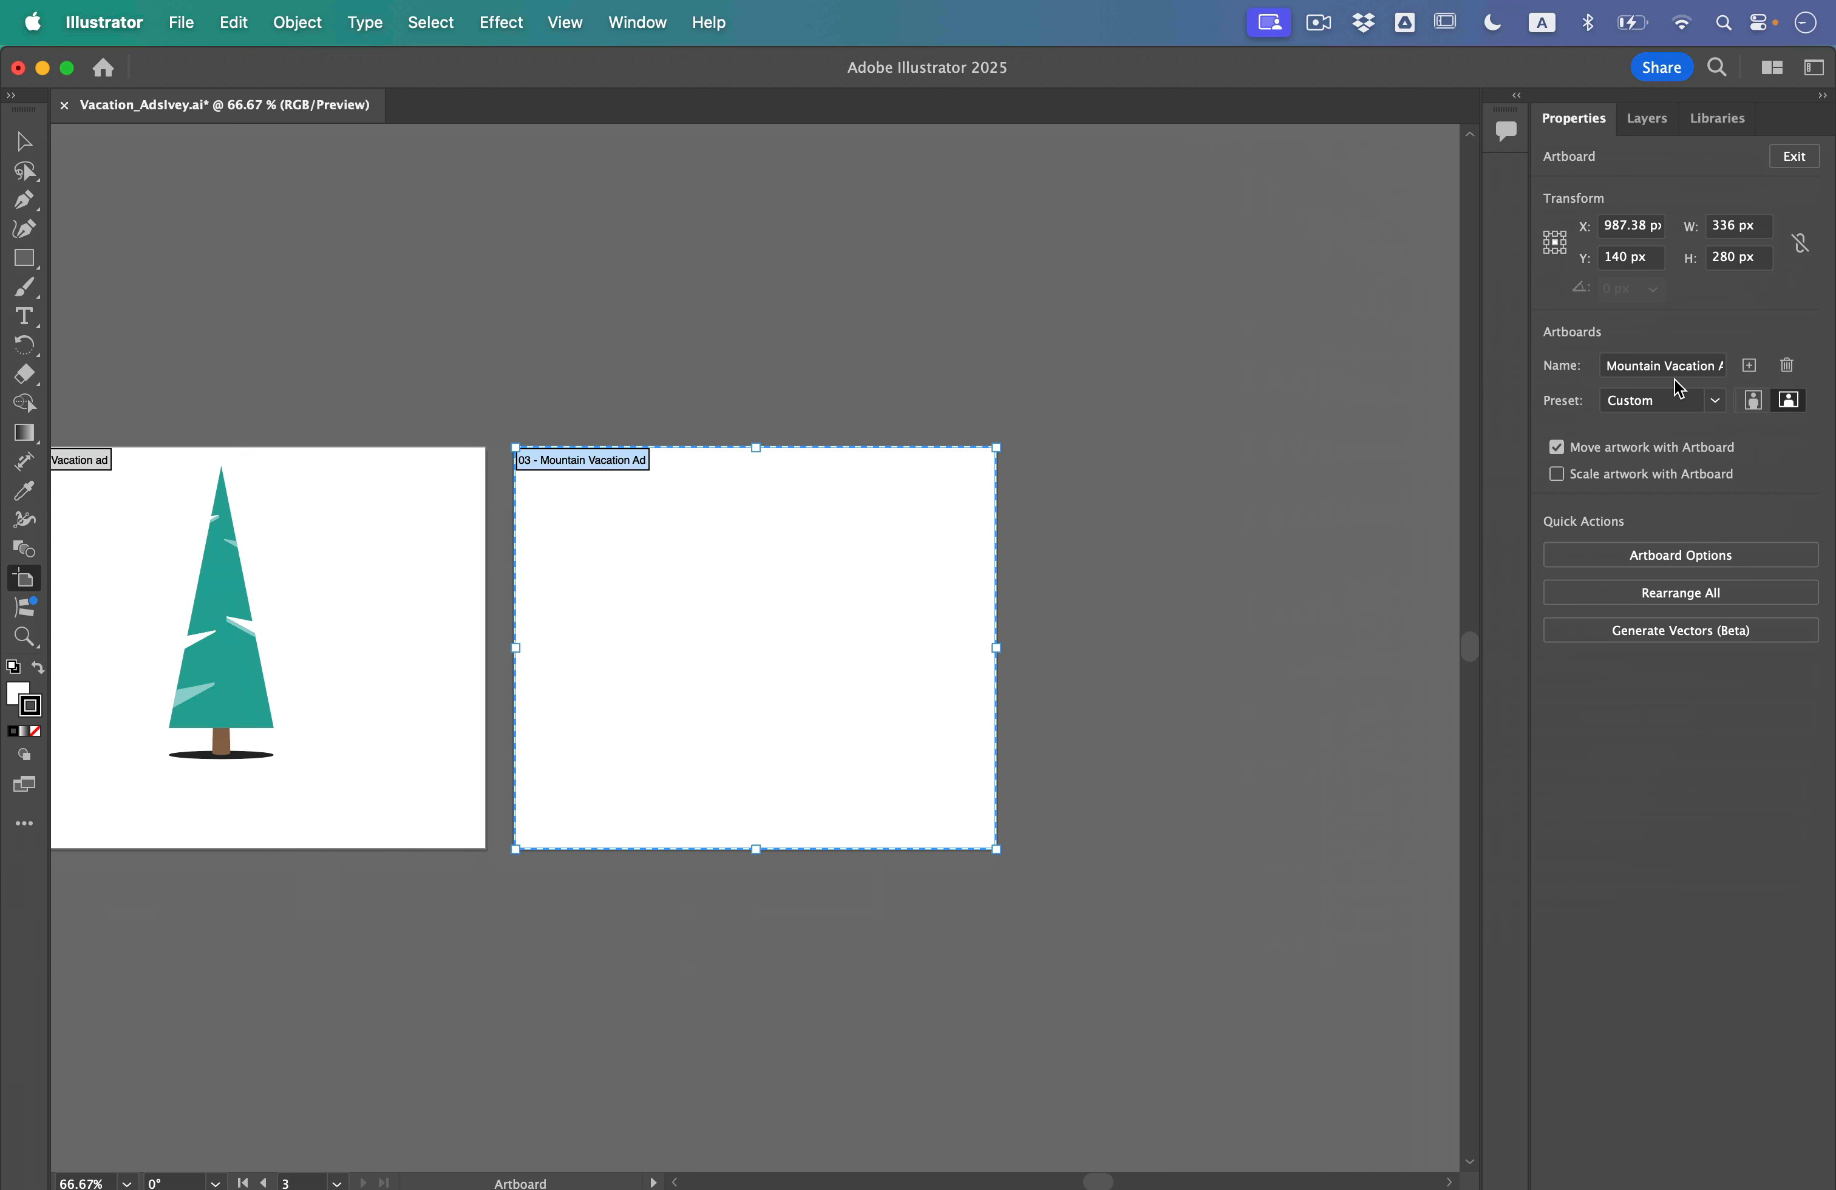
Move the Mountain Vacation Ad artboard to the left of Artboard 1, above the Untouched Beauty artwork, and exit artboard editing
scroll(570, 616, "down", 4)
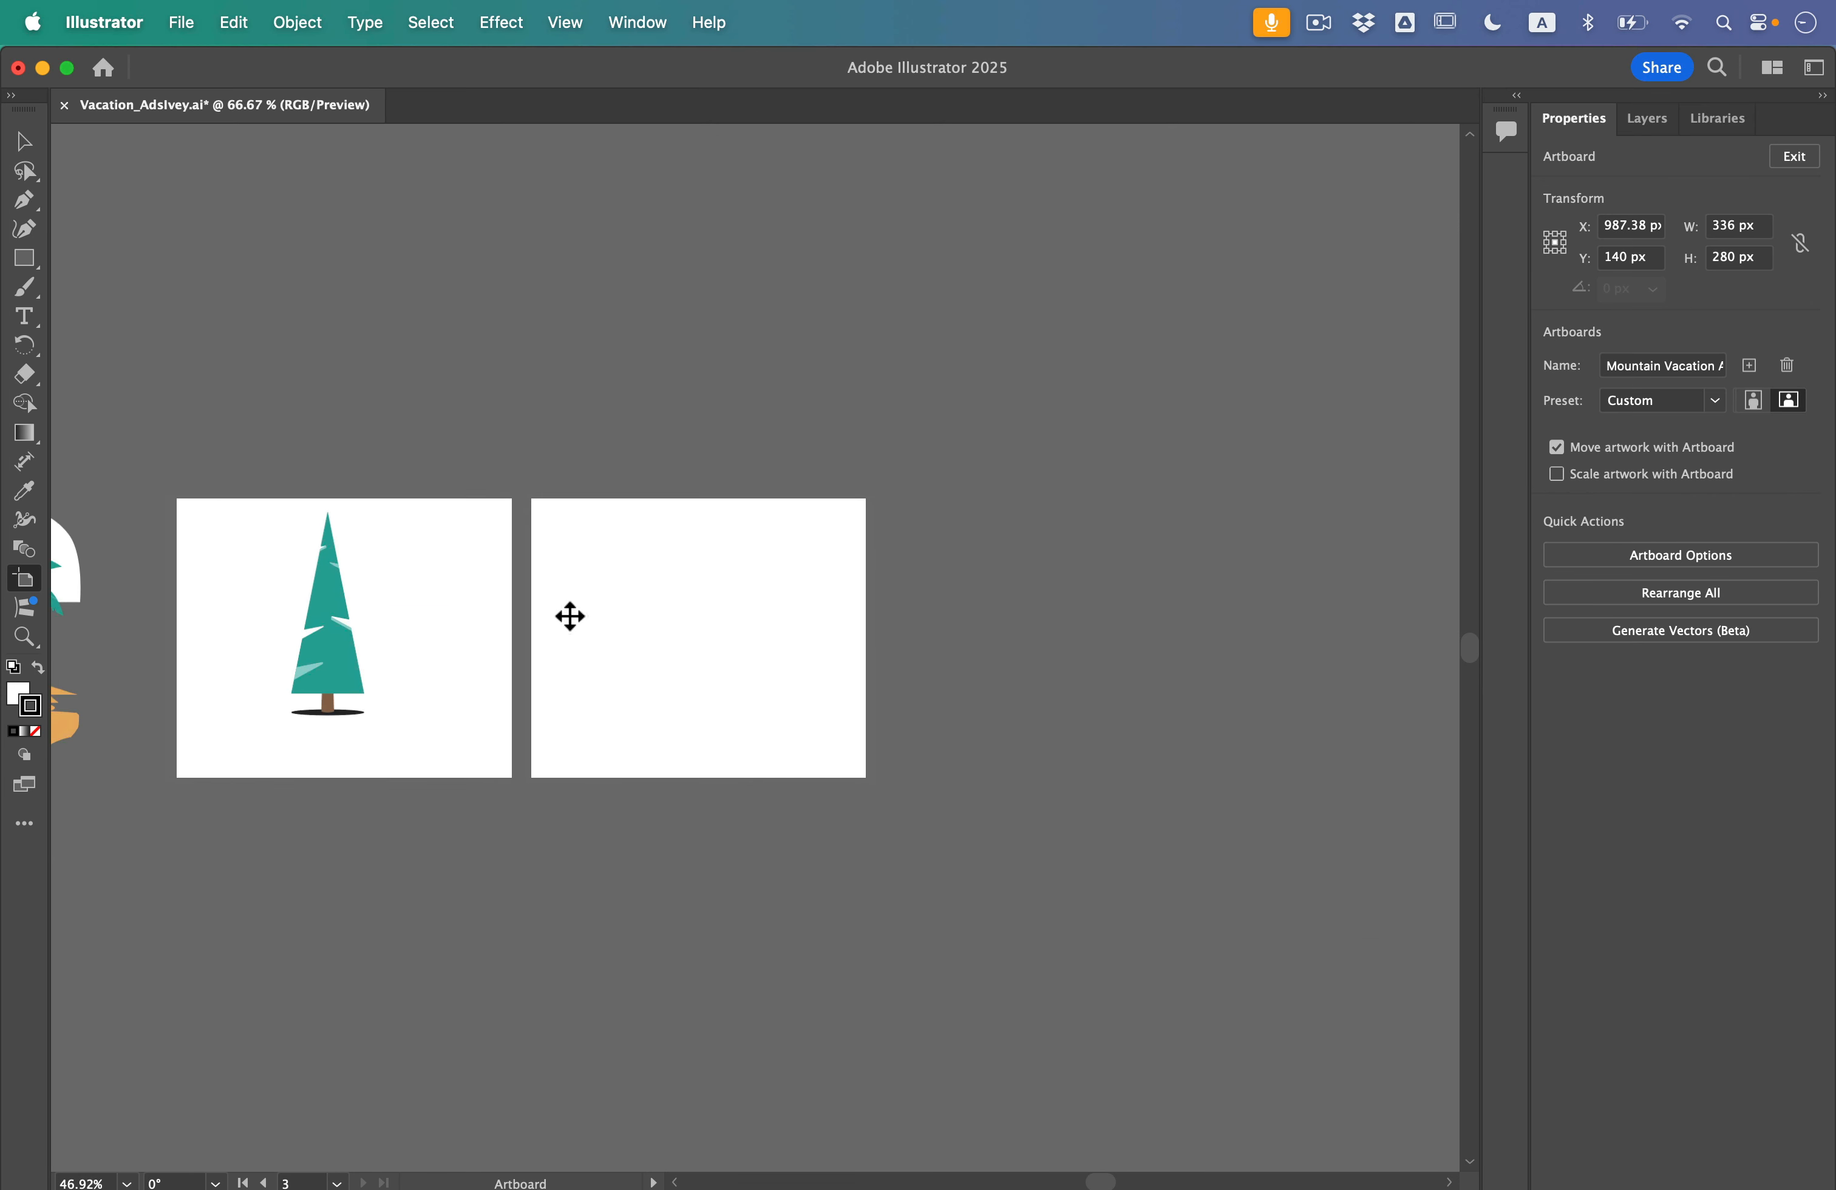
scroll(569, 616, "left", 5)
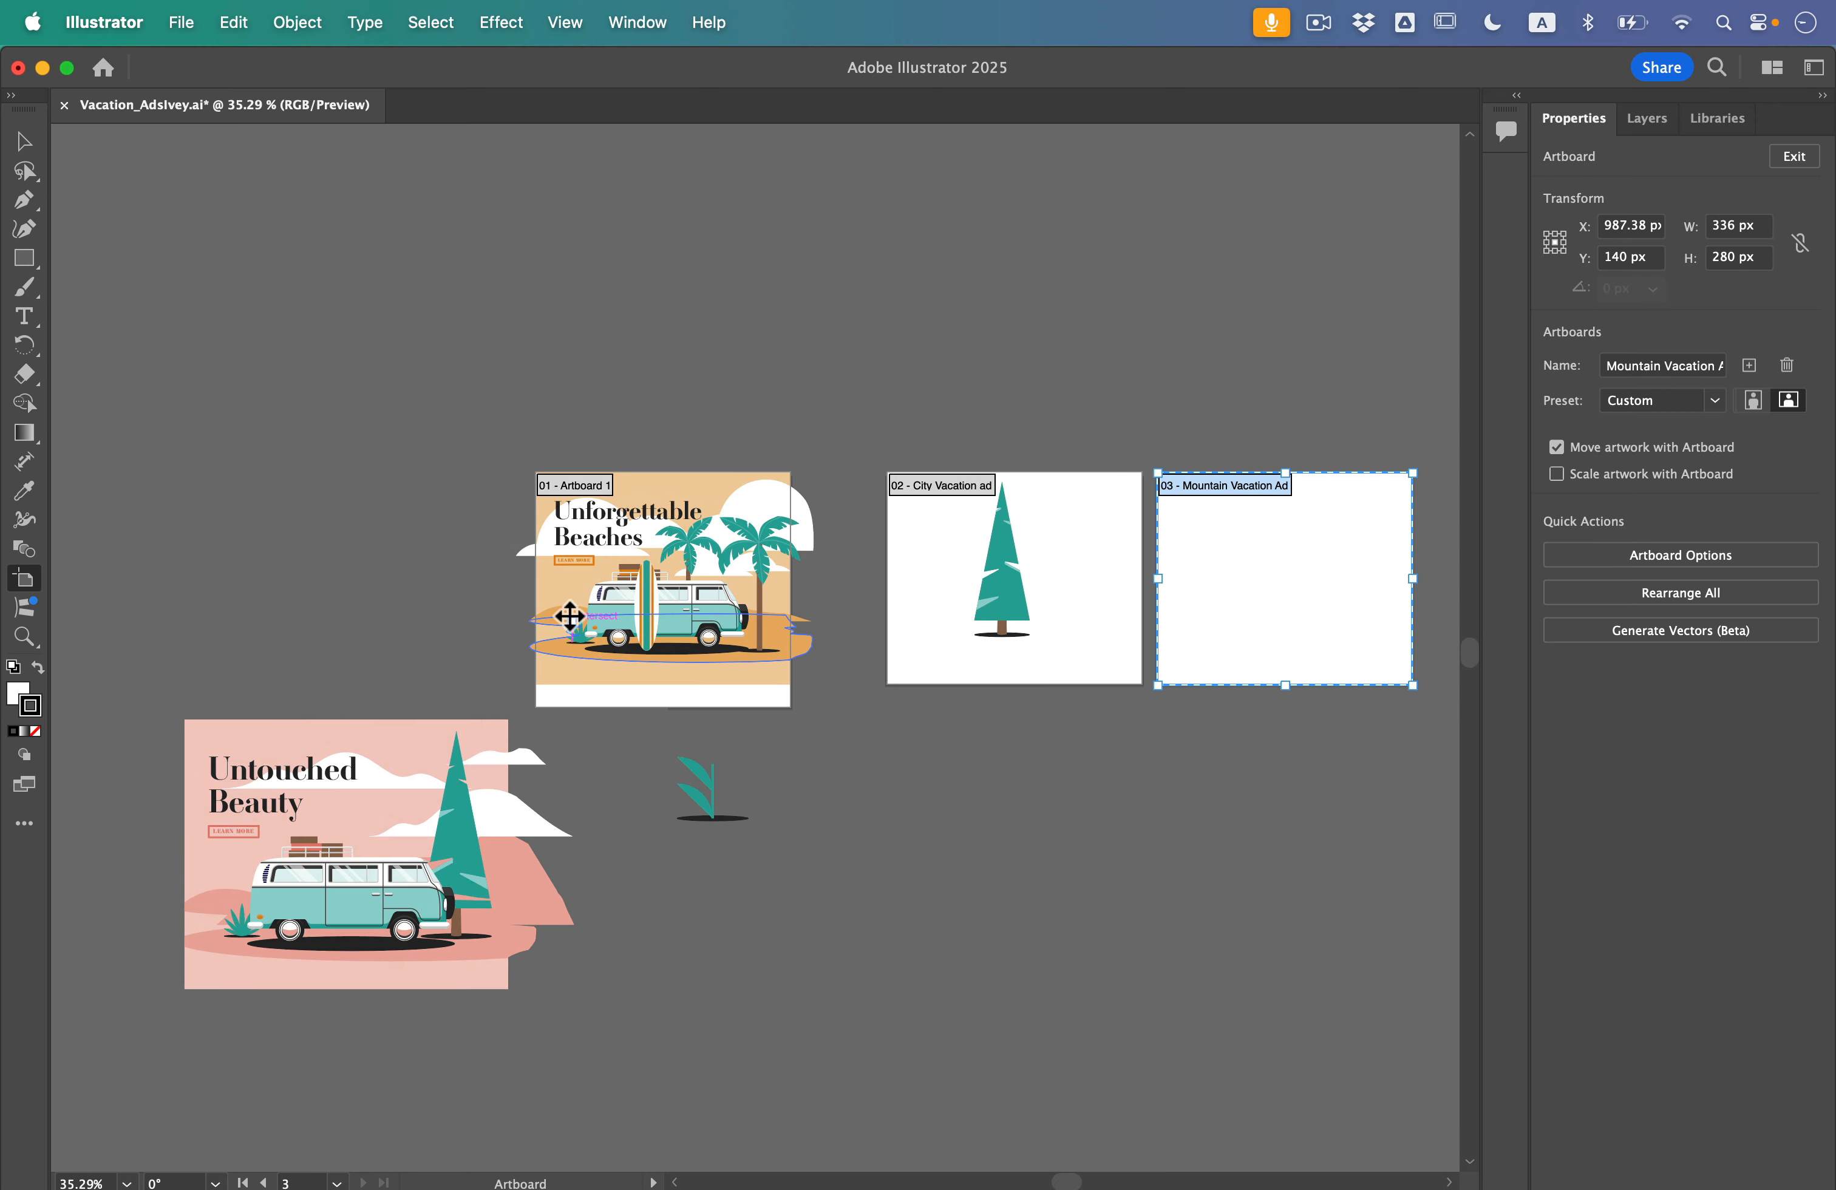
left_click_drag(1326, 587, 354, 510)
scroll(405, 499, "up", 2)
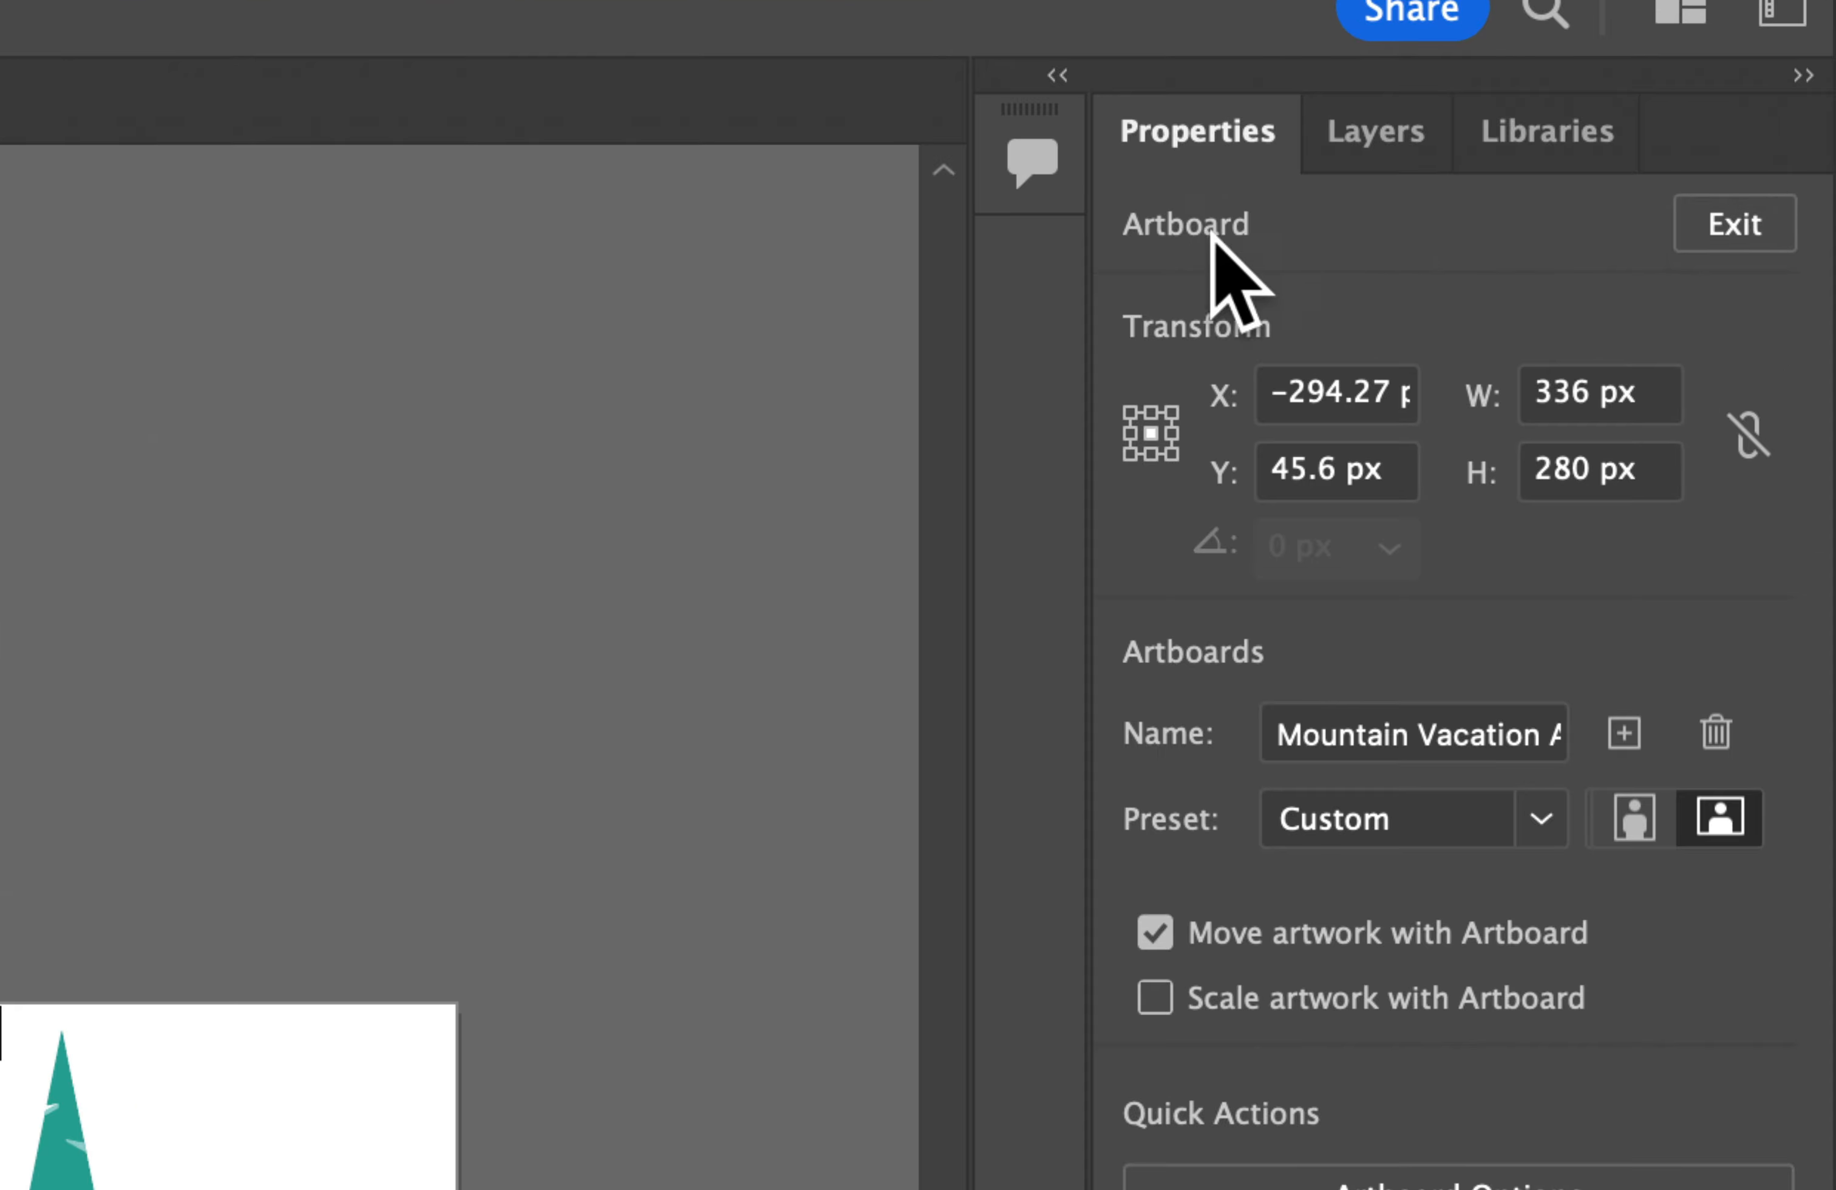
left_click(1732, 228)
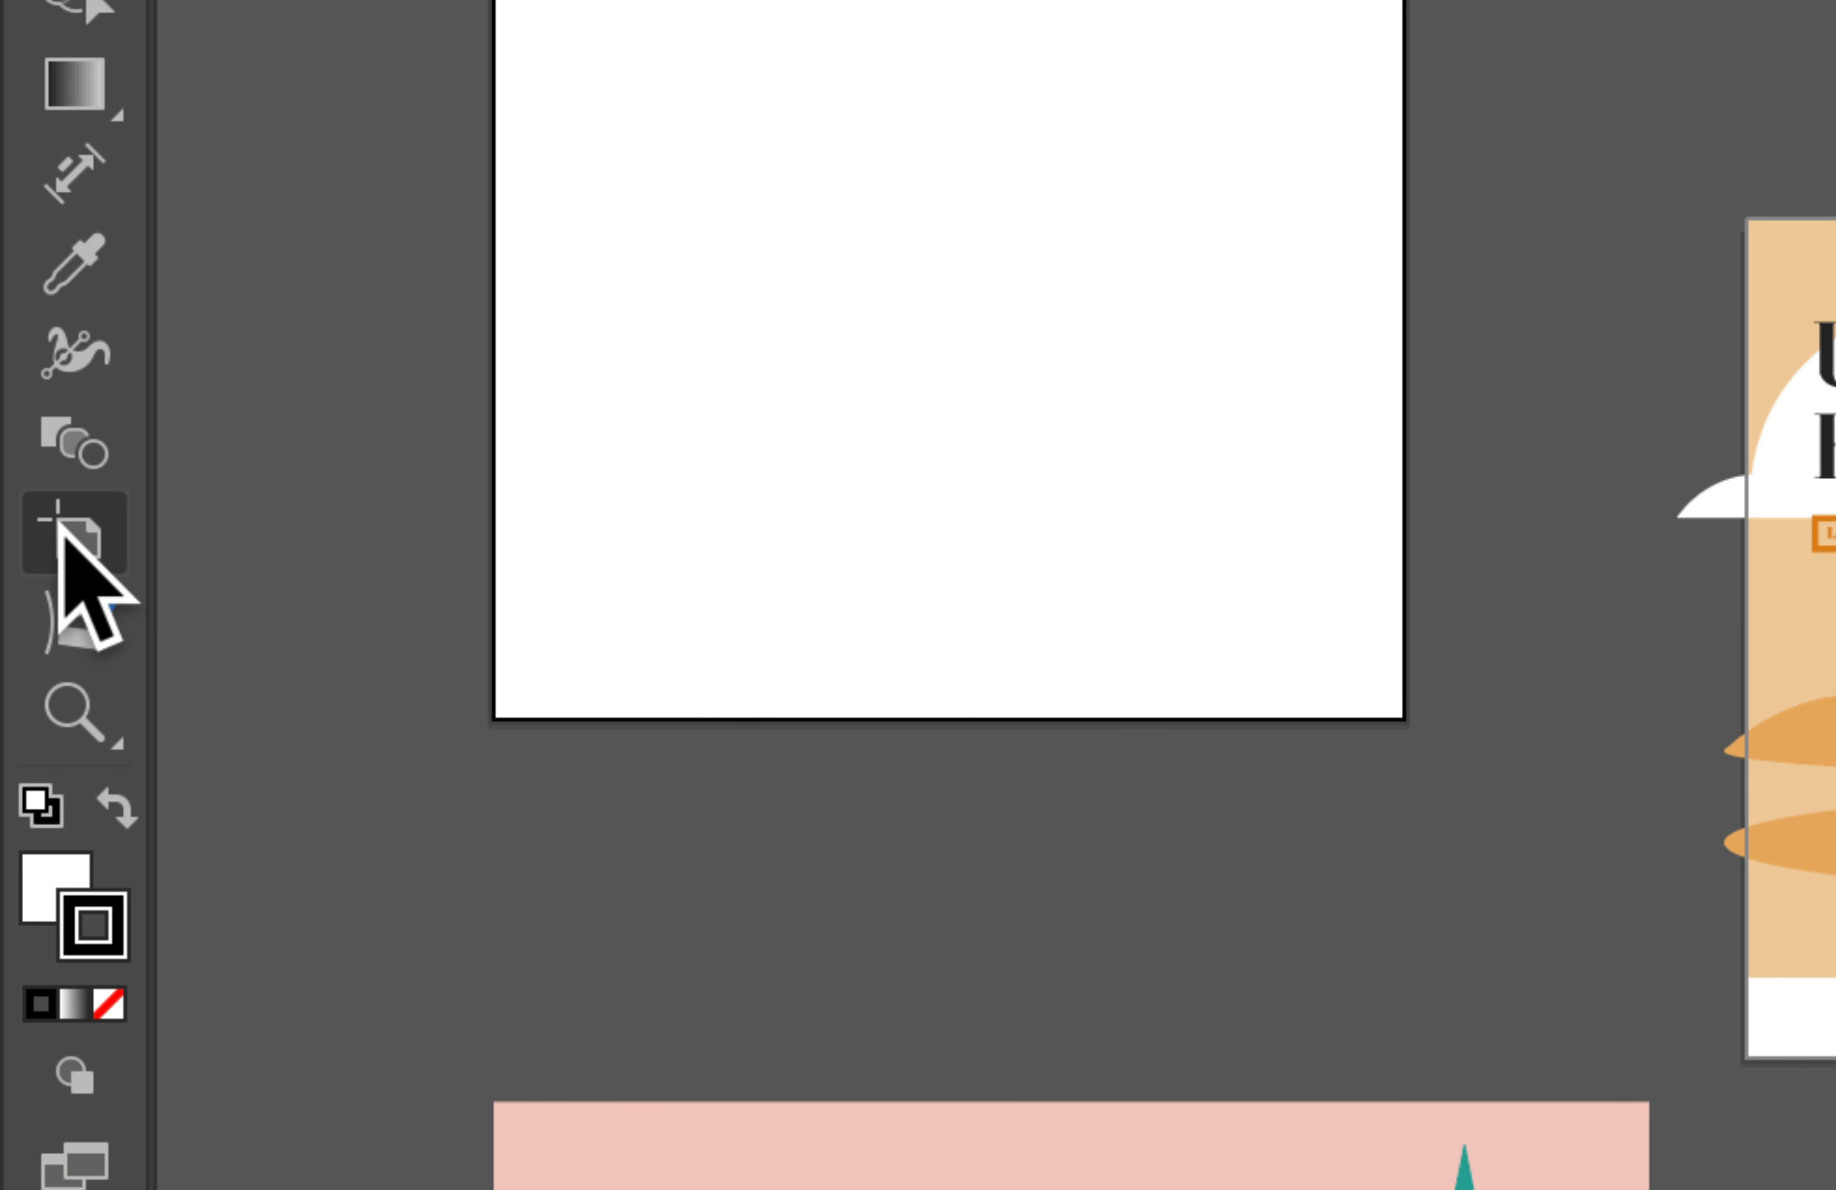
Reduce Artboard 1's height to about 280 px by moving its bottom edge up to the end of the tan background
left_click(62, 529)
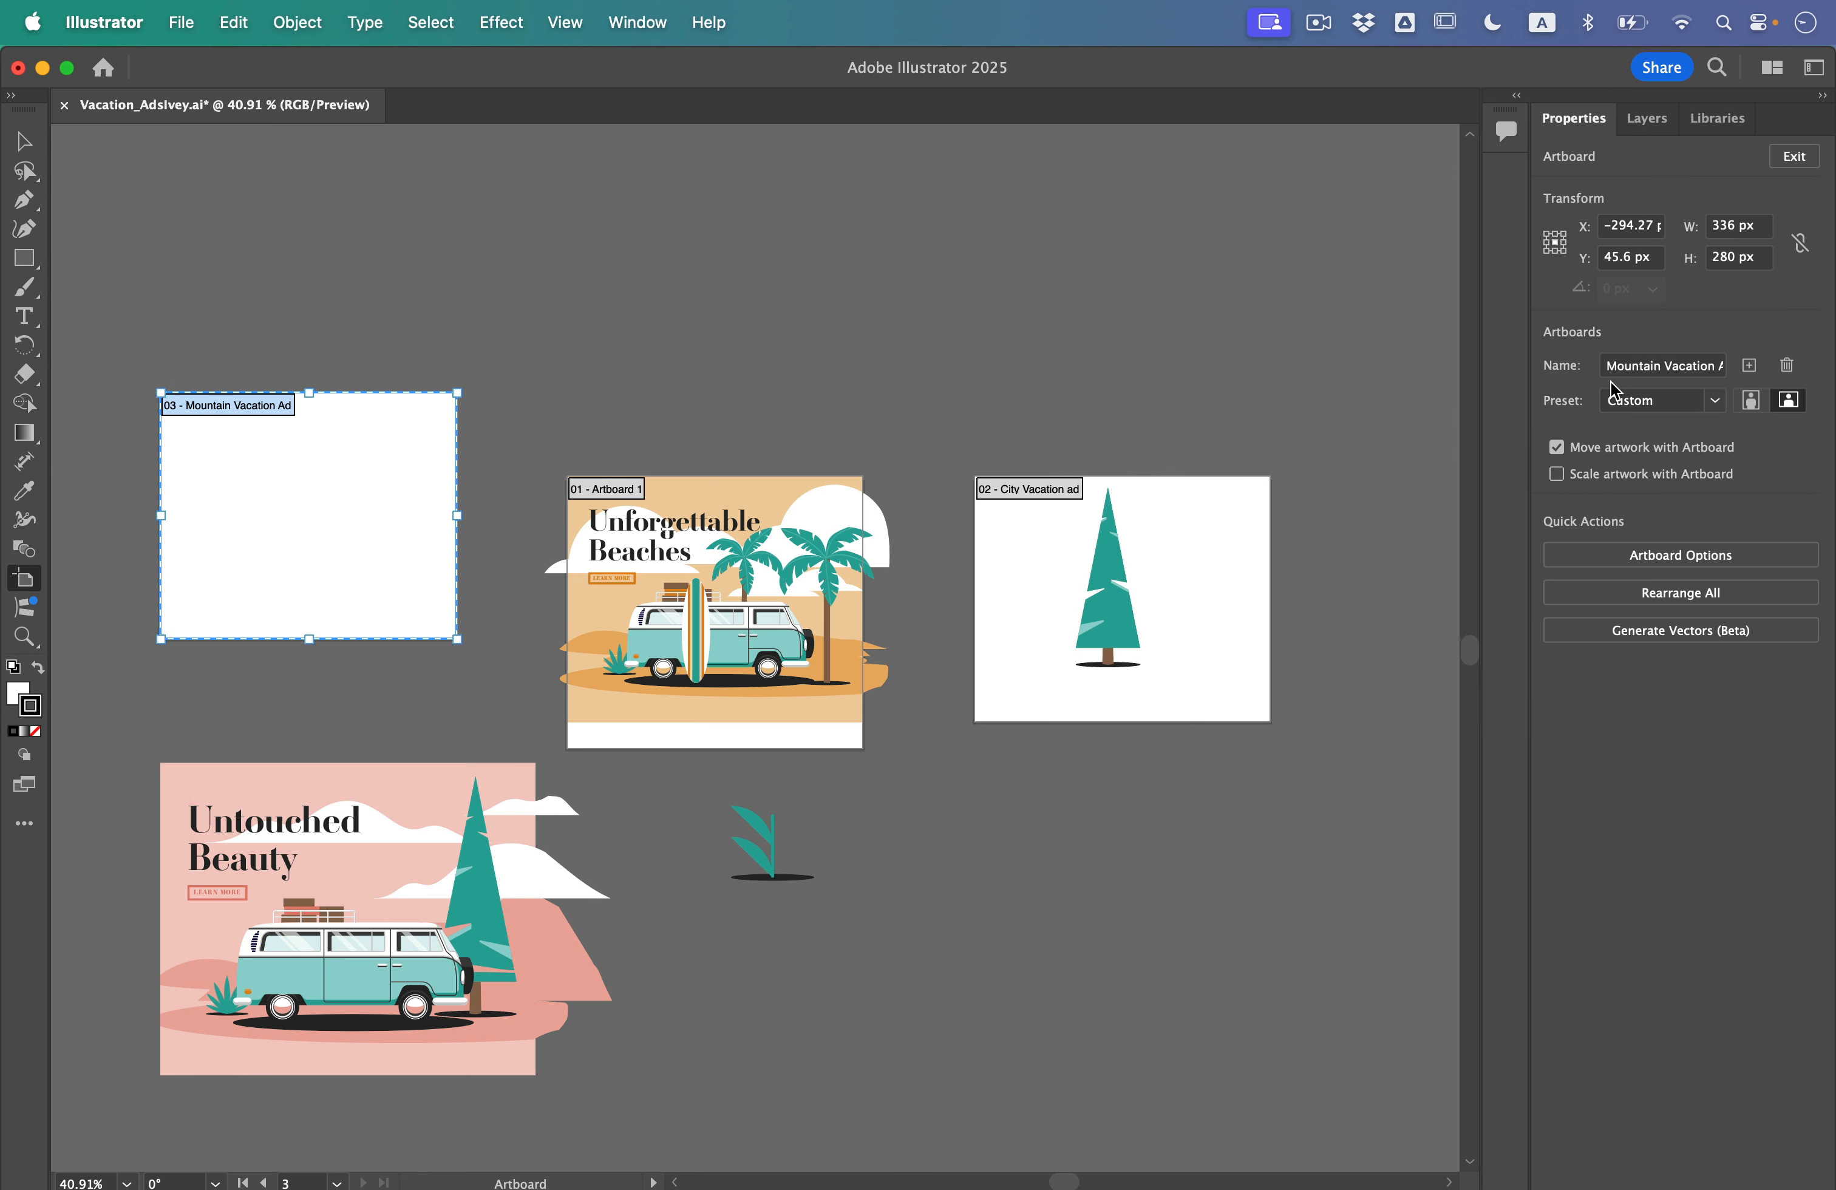
left_click(699, 652)
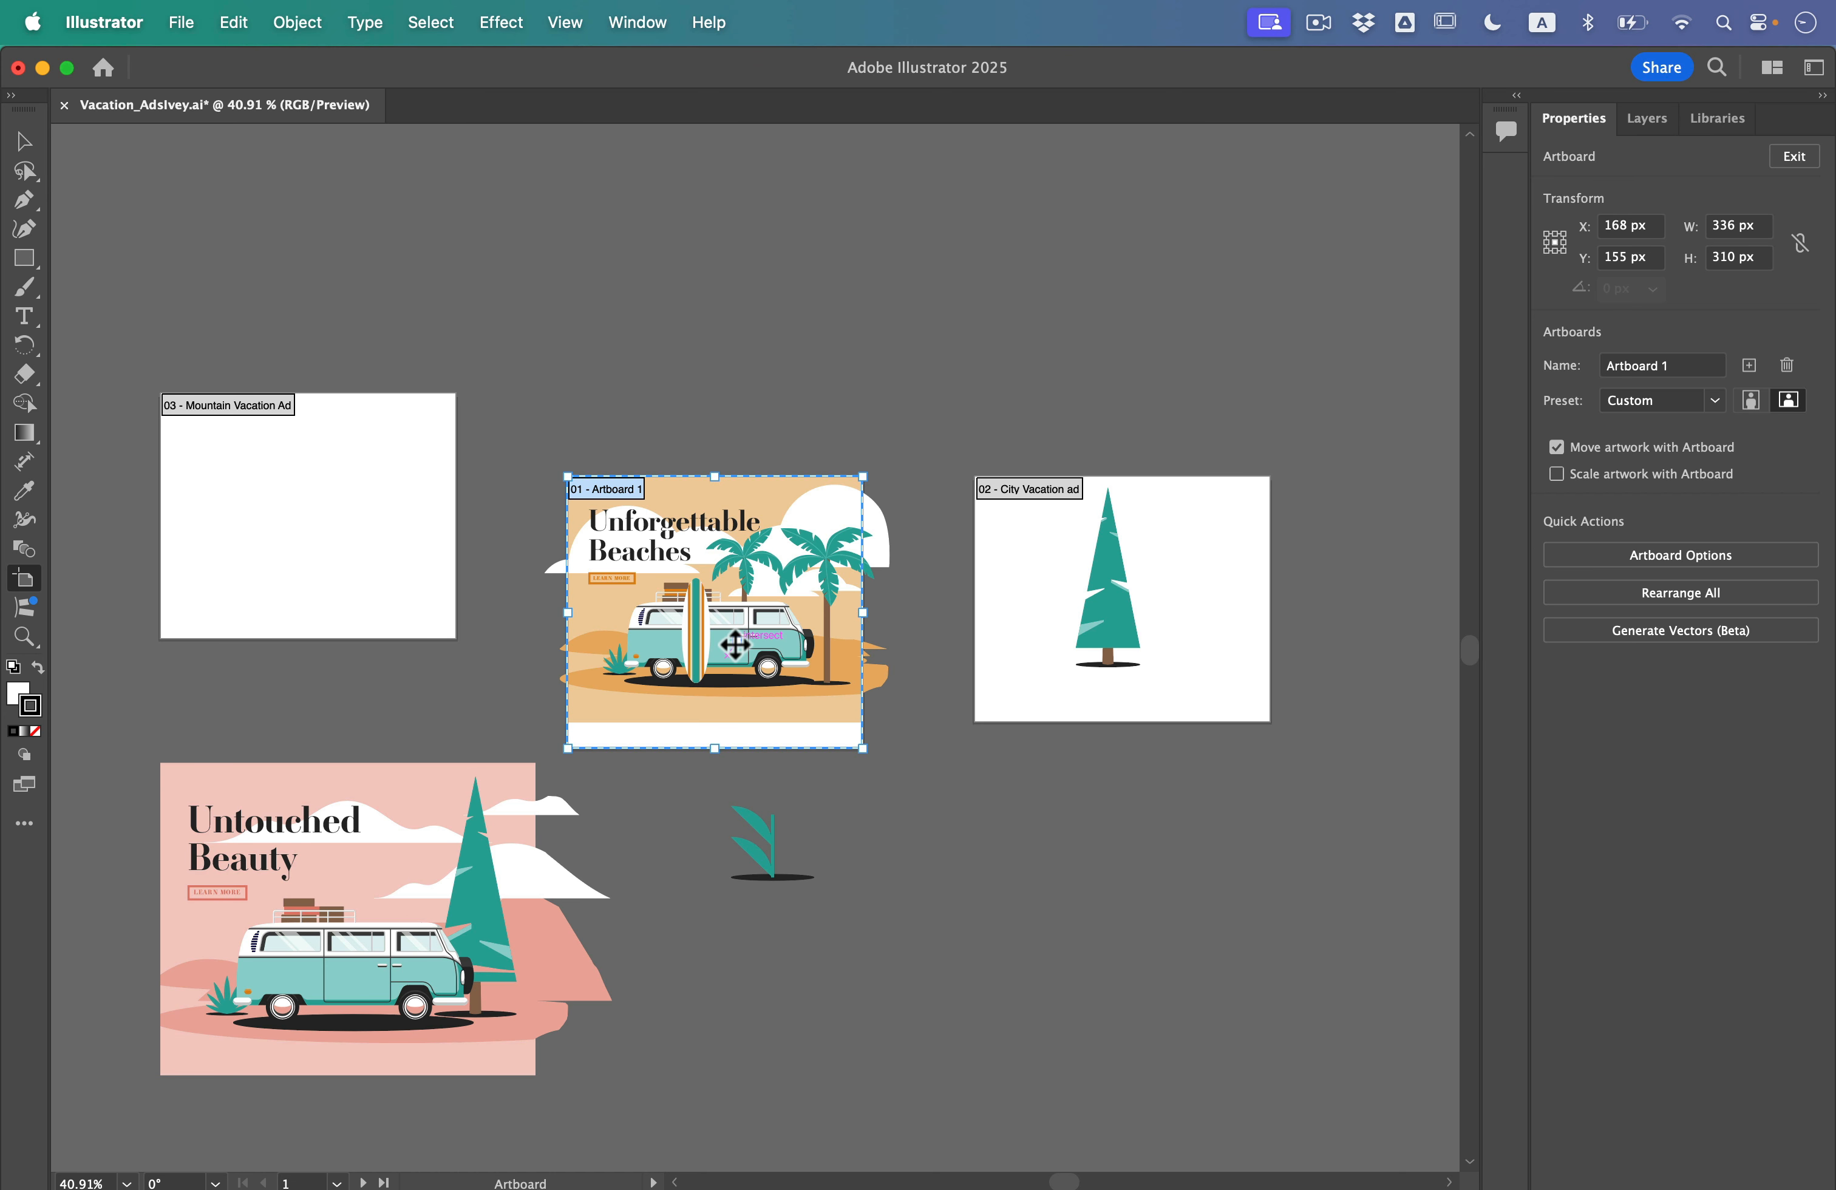
key("super+0")
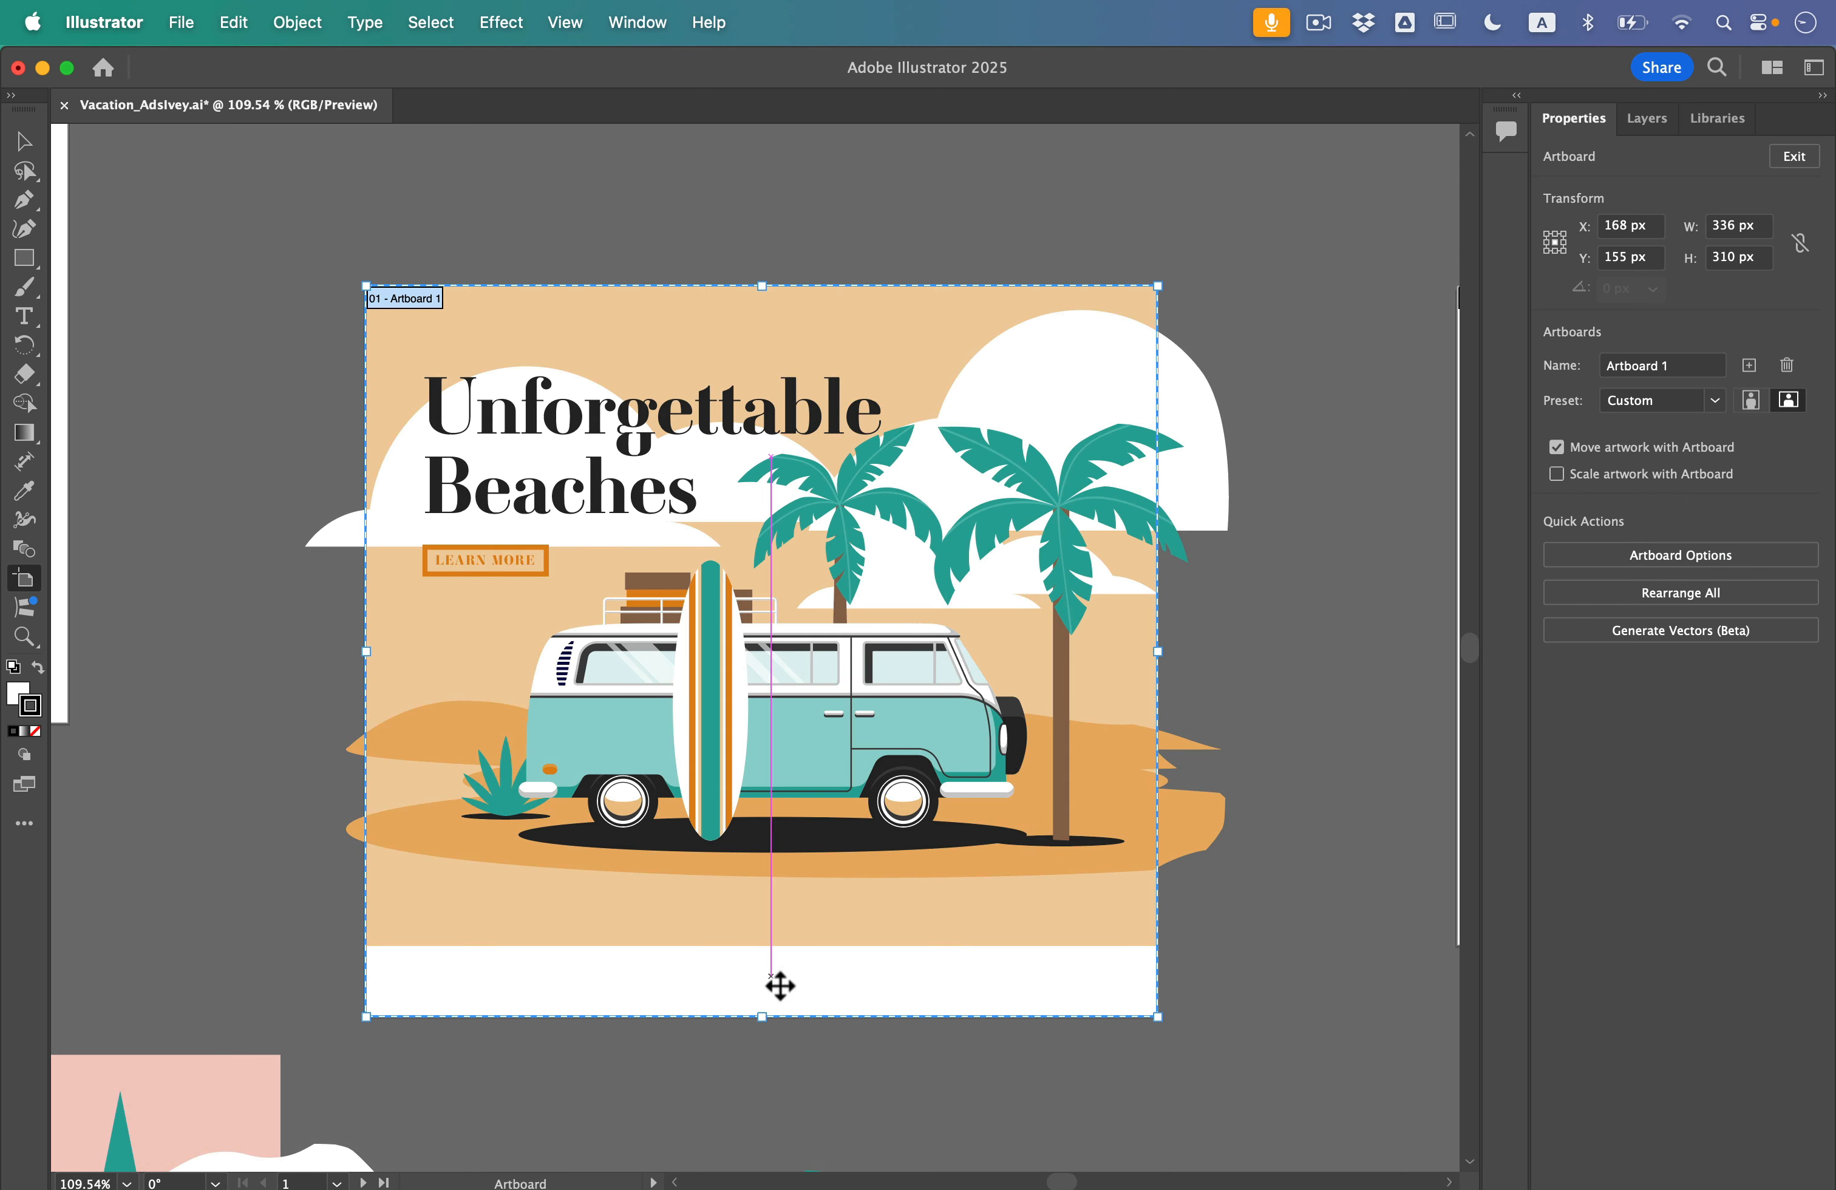
left_click_drag(774, 1034, 771, 980)
left_click_drag(771, 962, 772, 962)
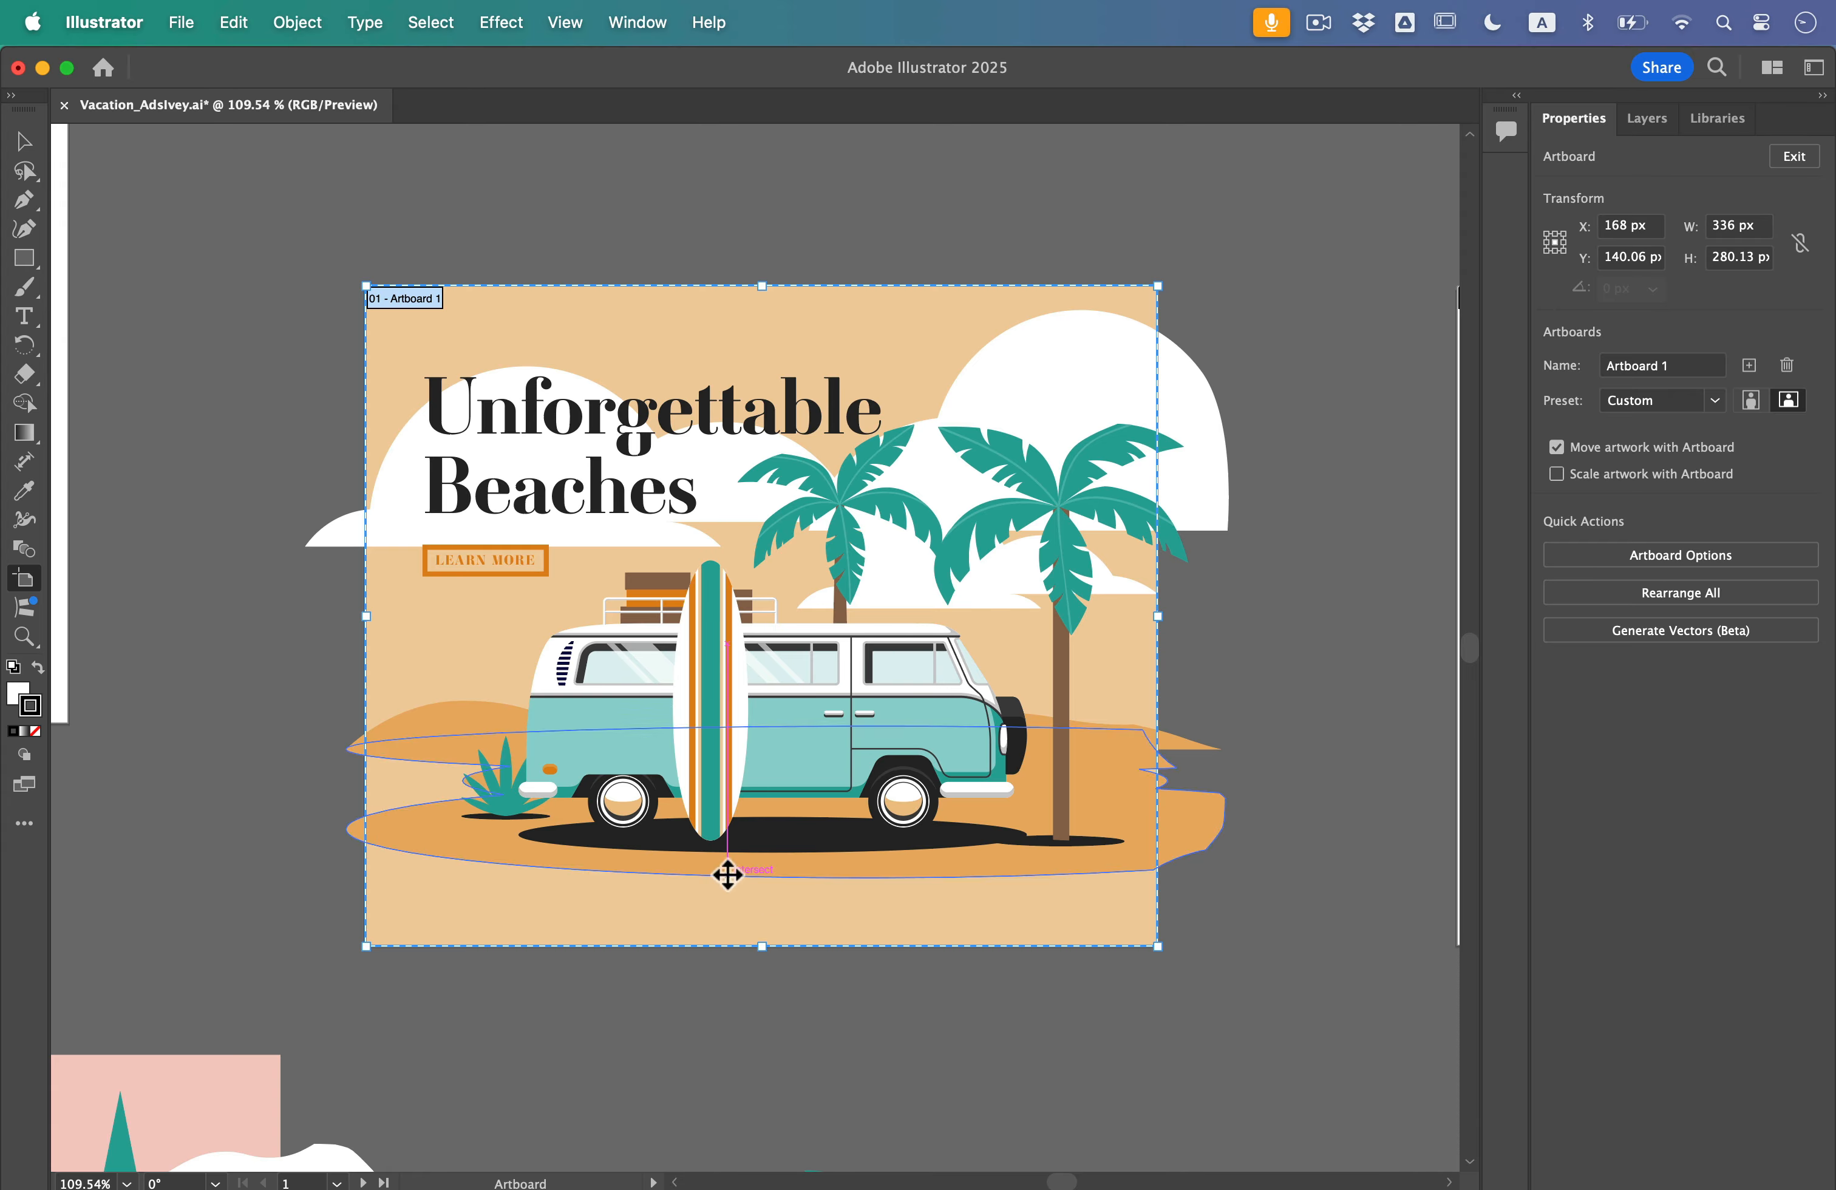
Delete the City Vacation ad artboard around the pine tree, keeping the tree artwork
scroll(728, 876, "down", 5)
scroll(723, 875, "right", 4)
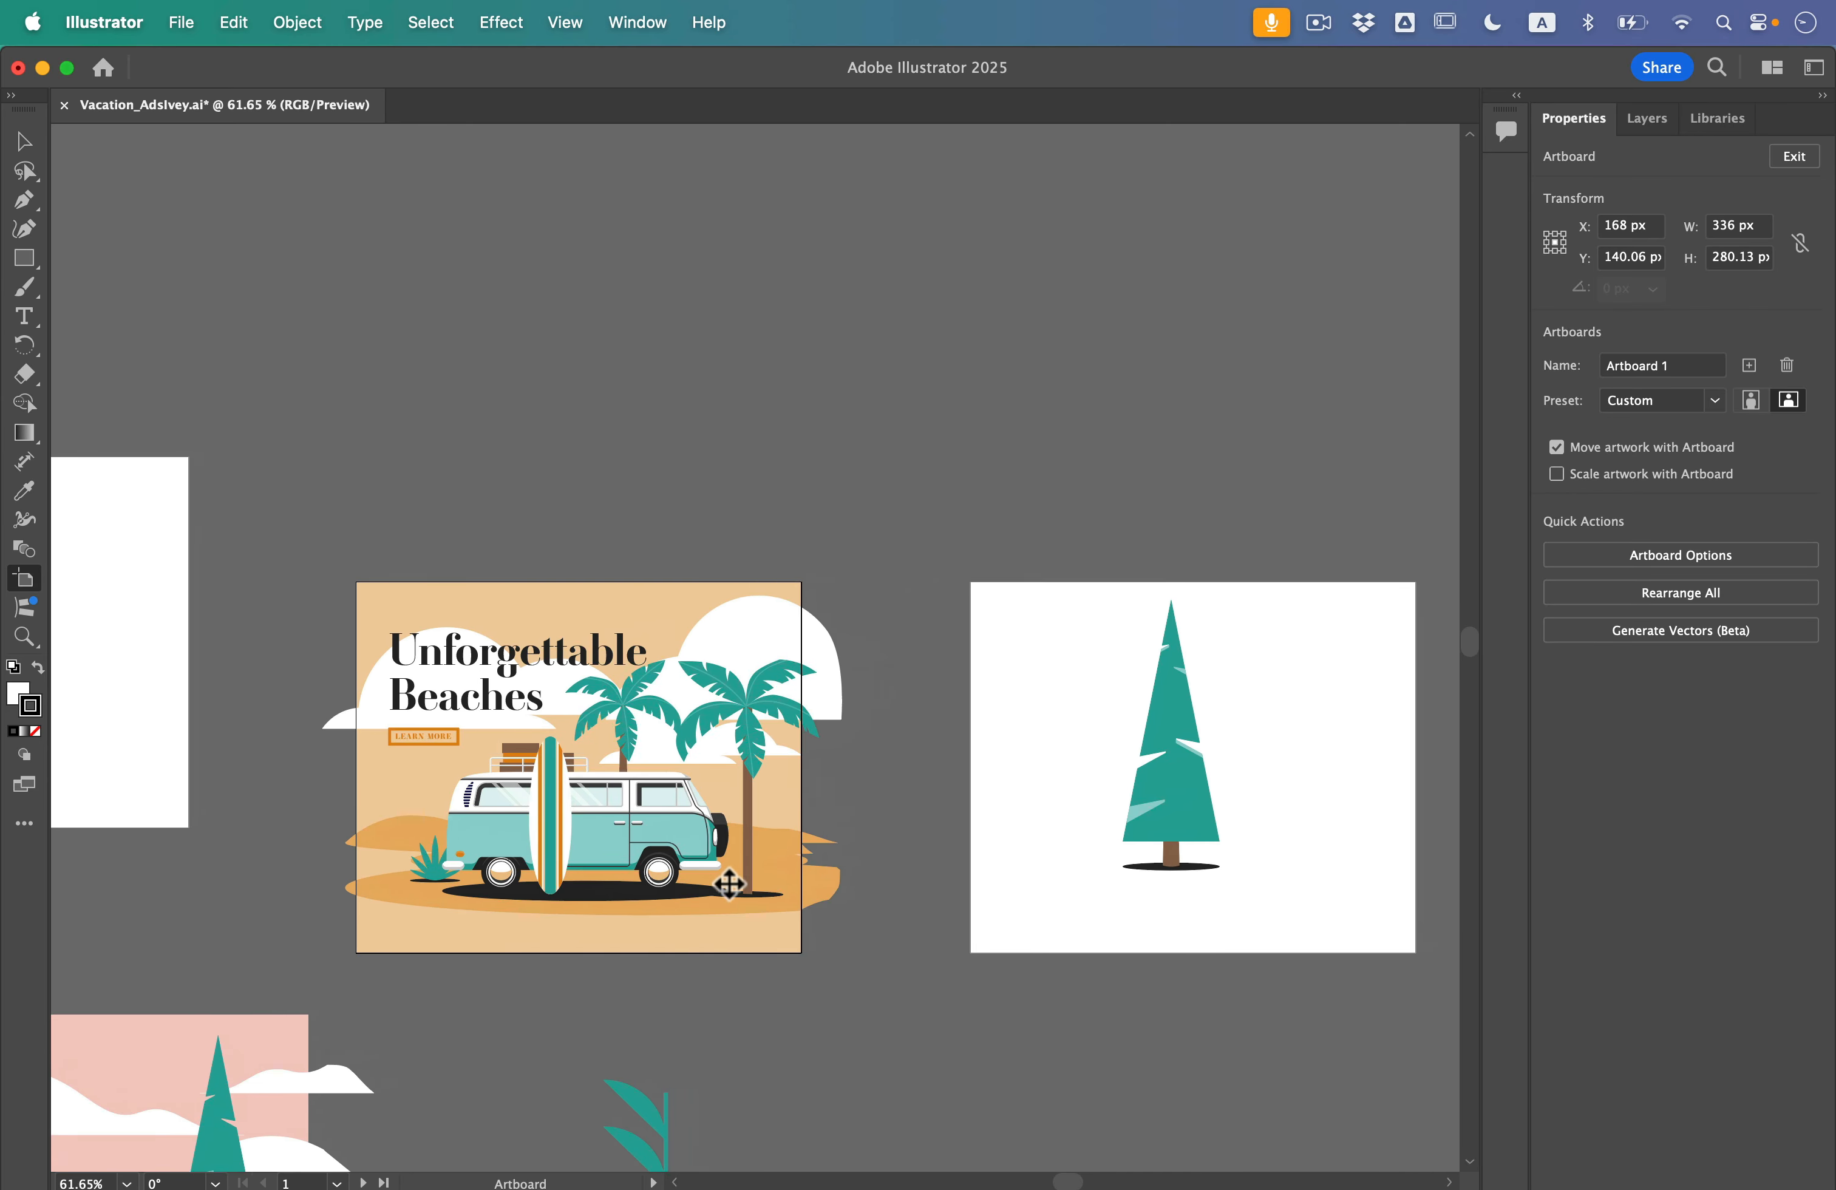
scroll(863, 739, "up", 3)
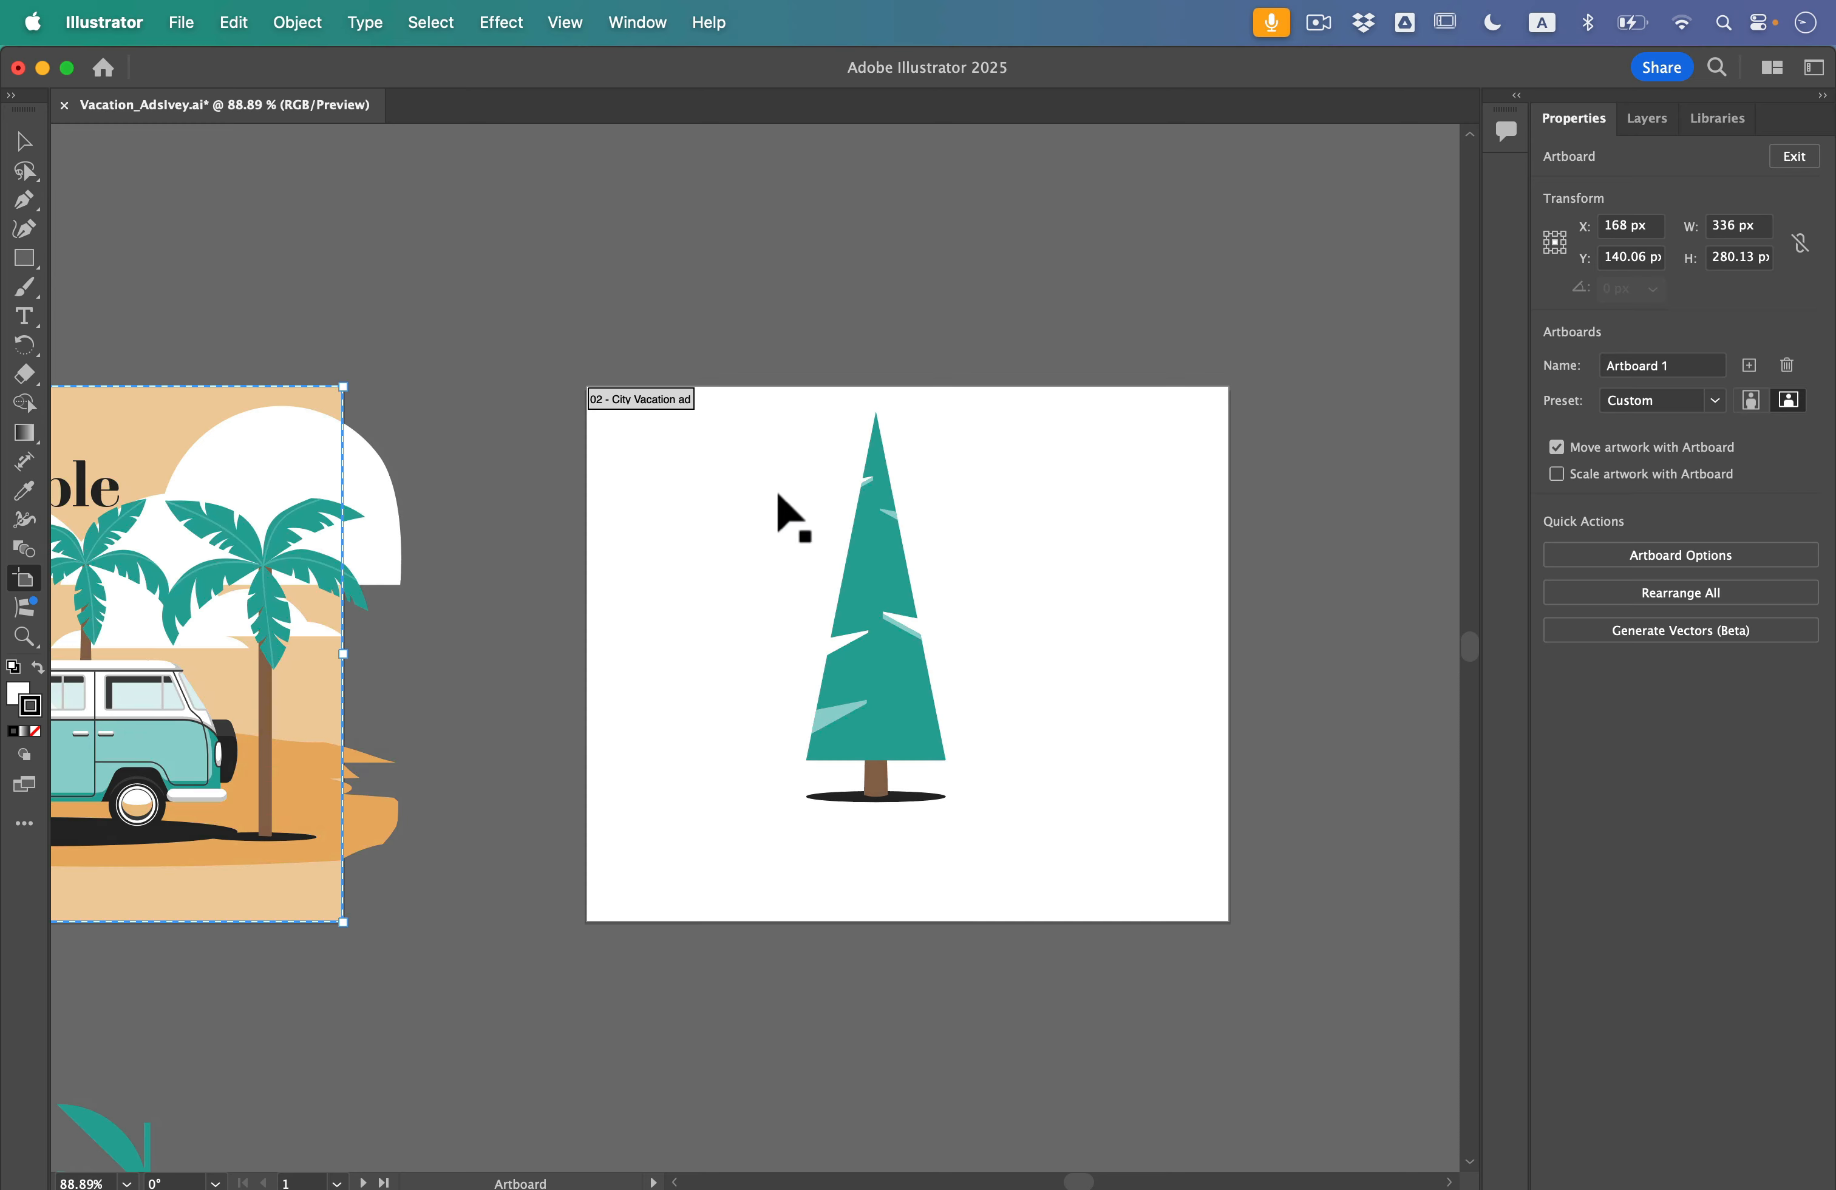
left_click(778, 527)
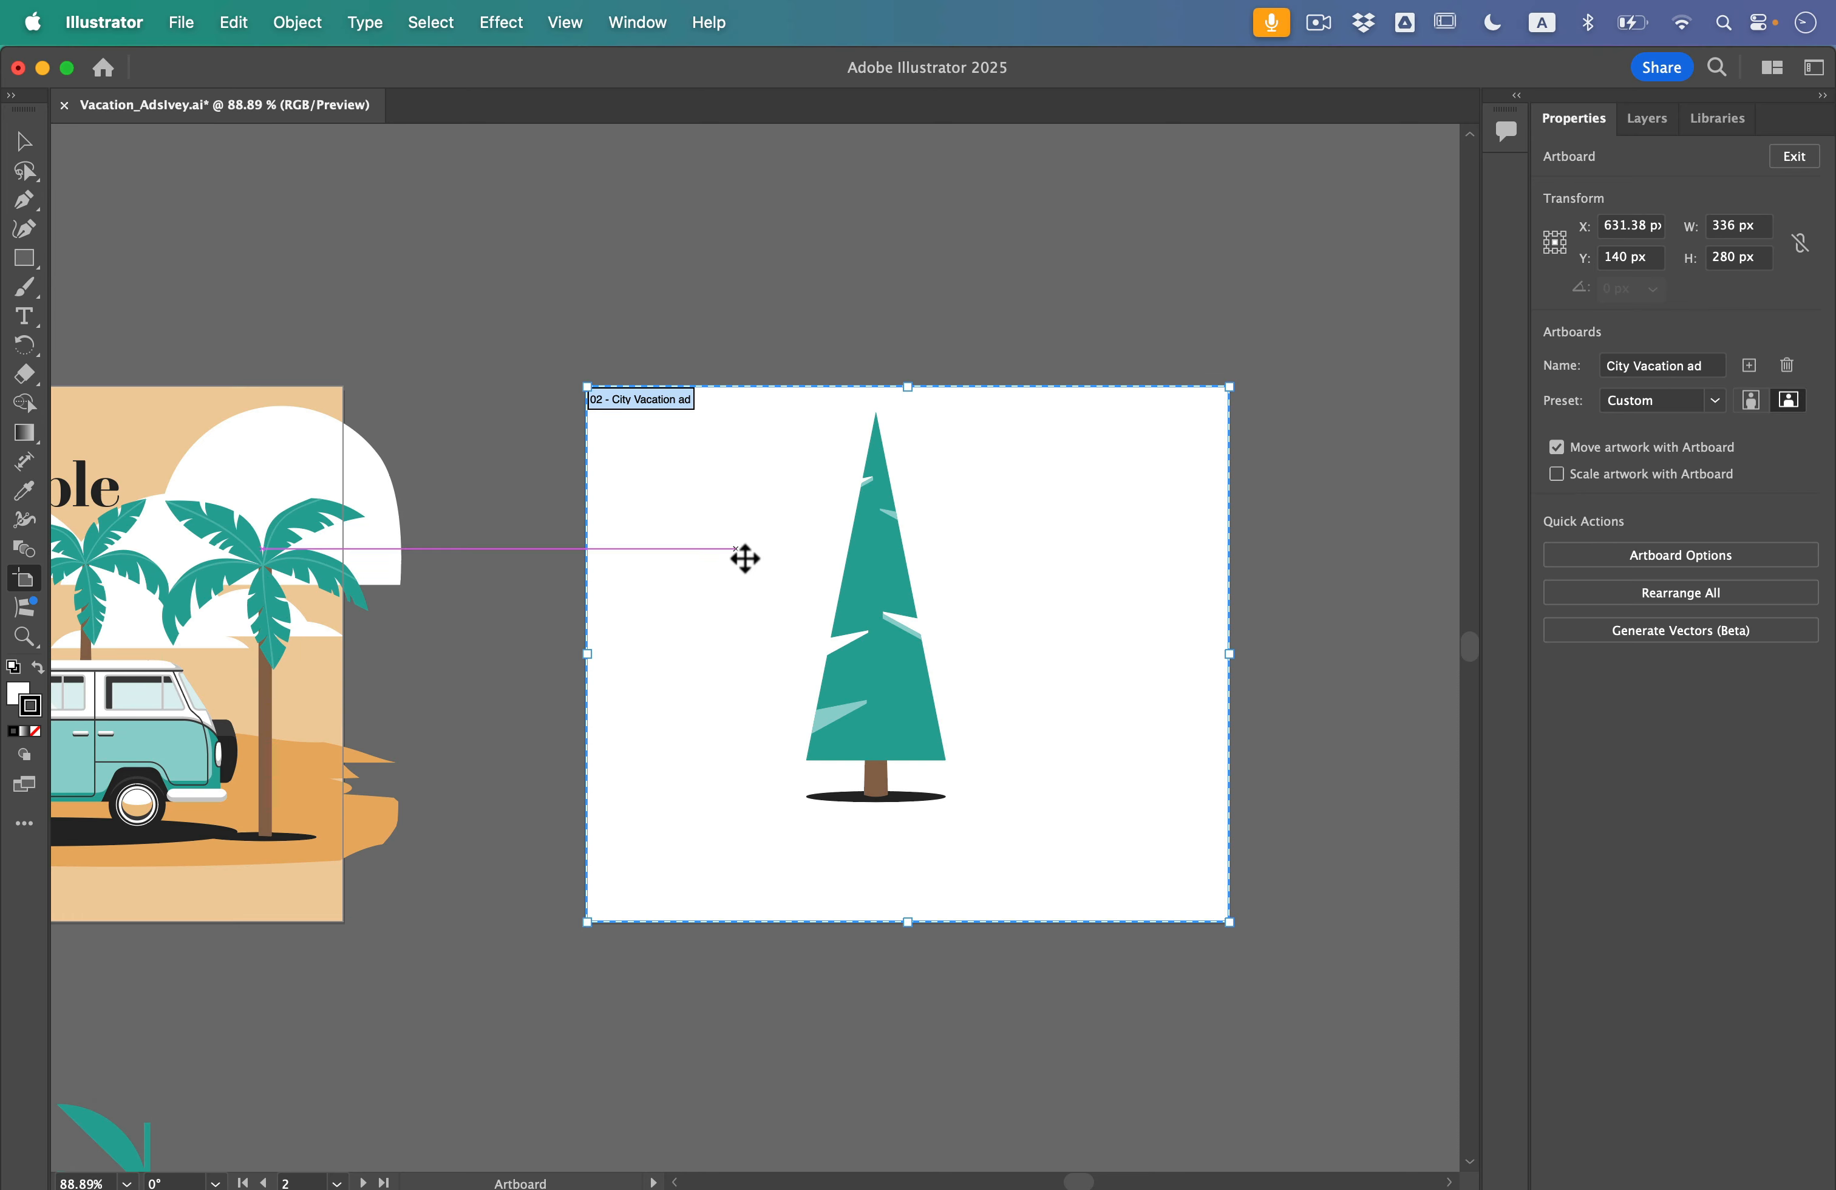
key("Delete")
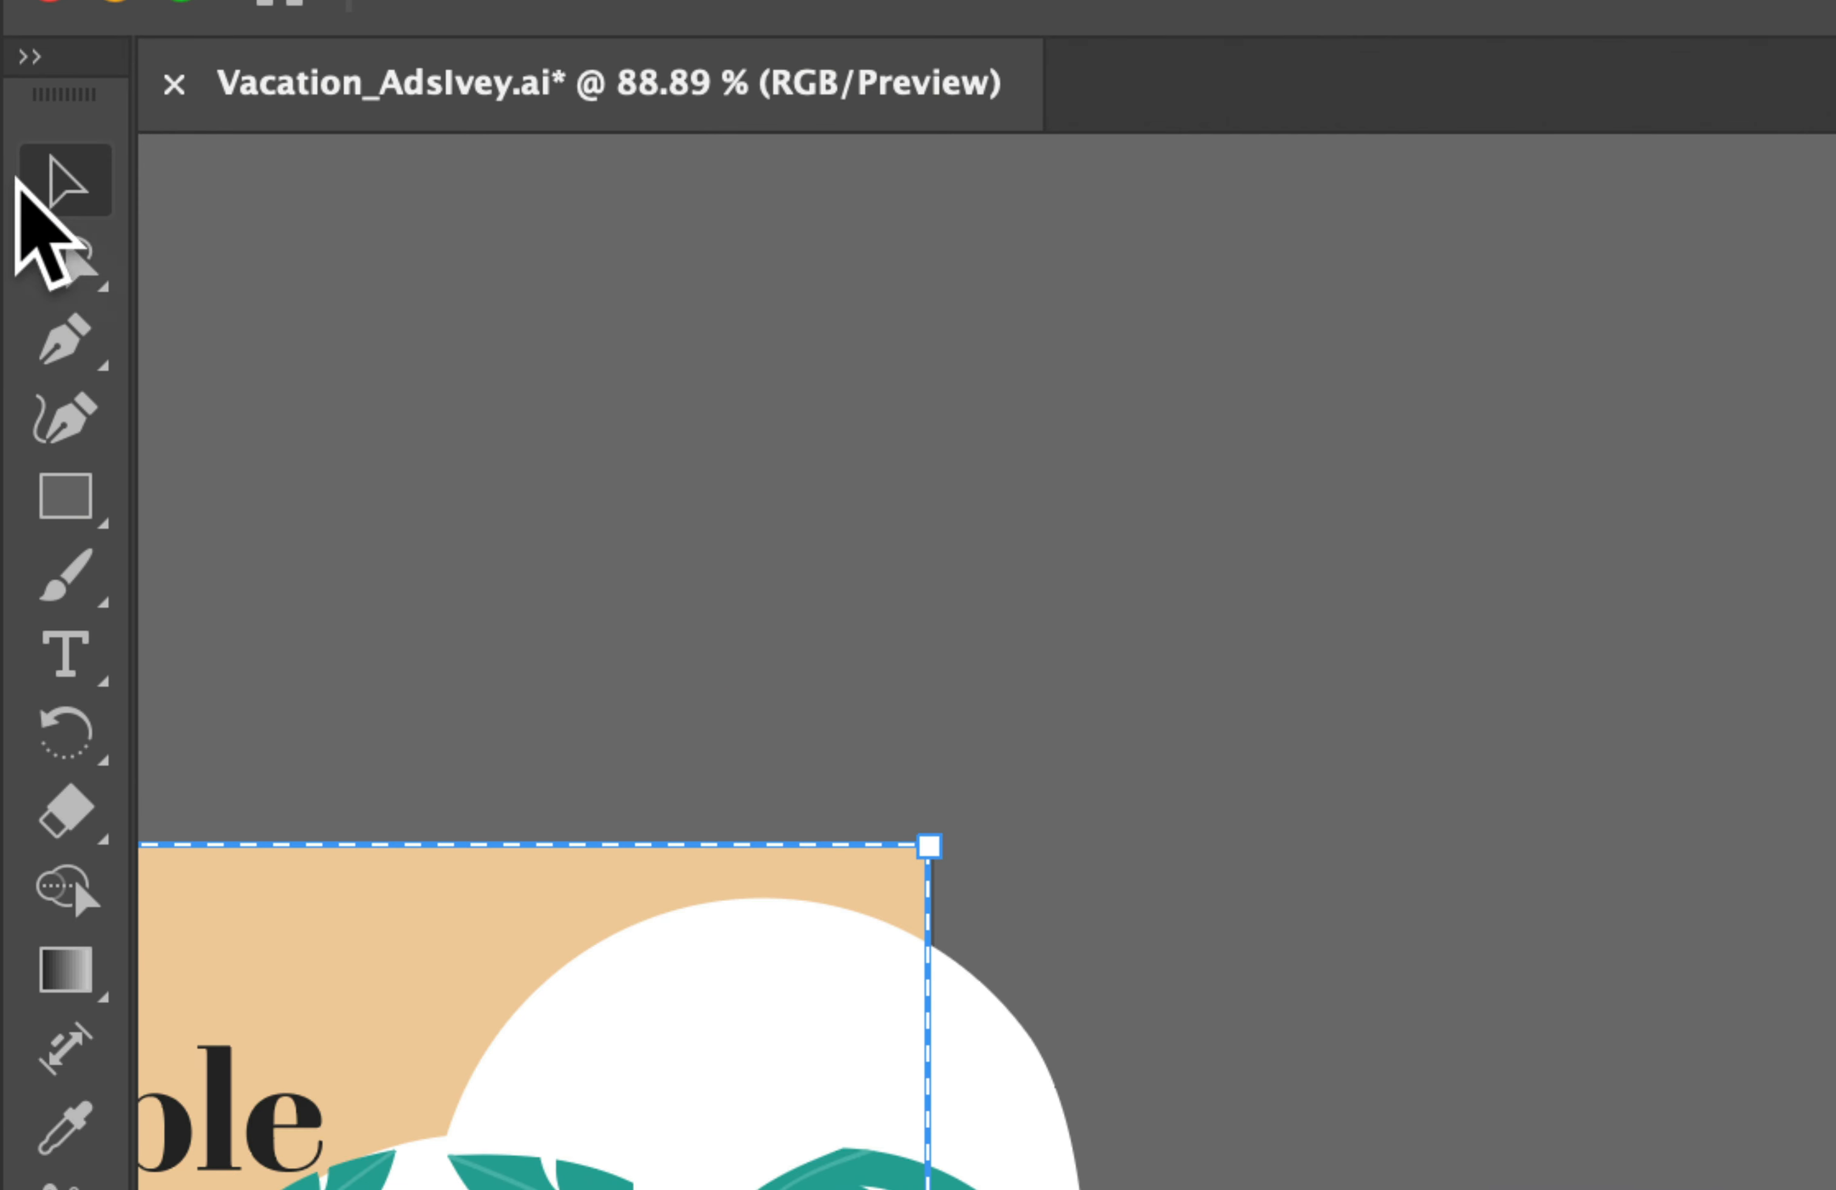
Move the whole pine tree, including its trunk and shadow, beside the small plant below Artboard 1 and deselect it
left_click(20, 137)
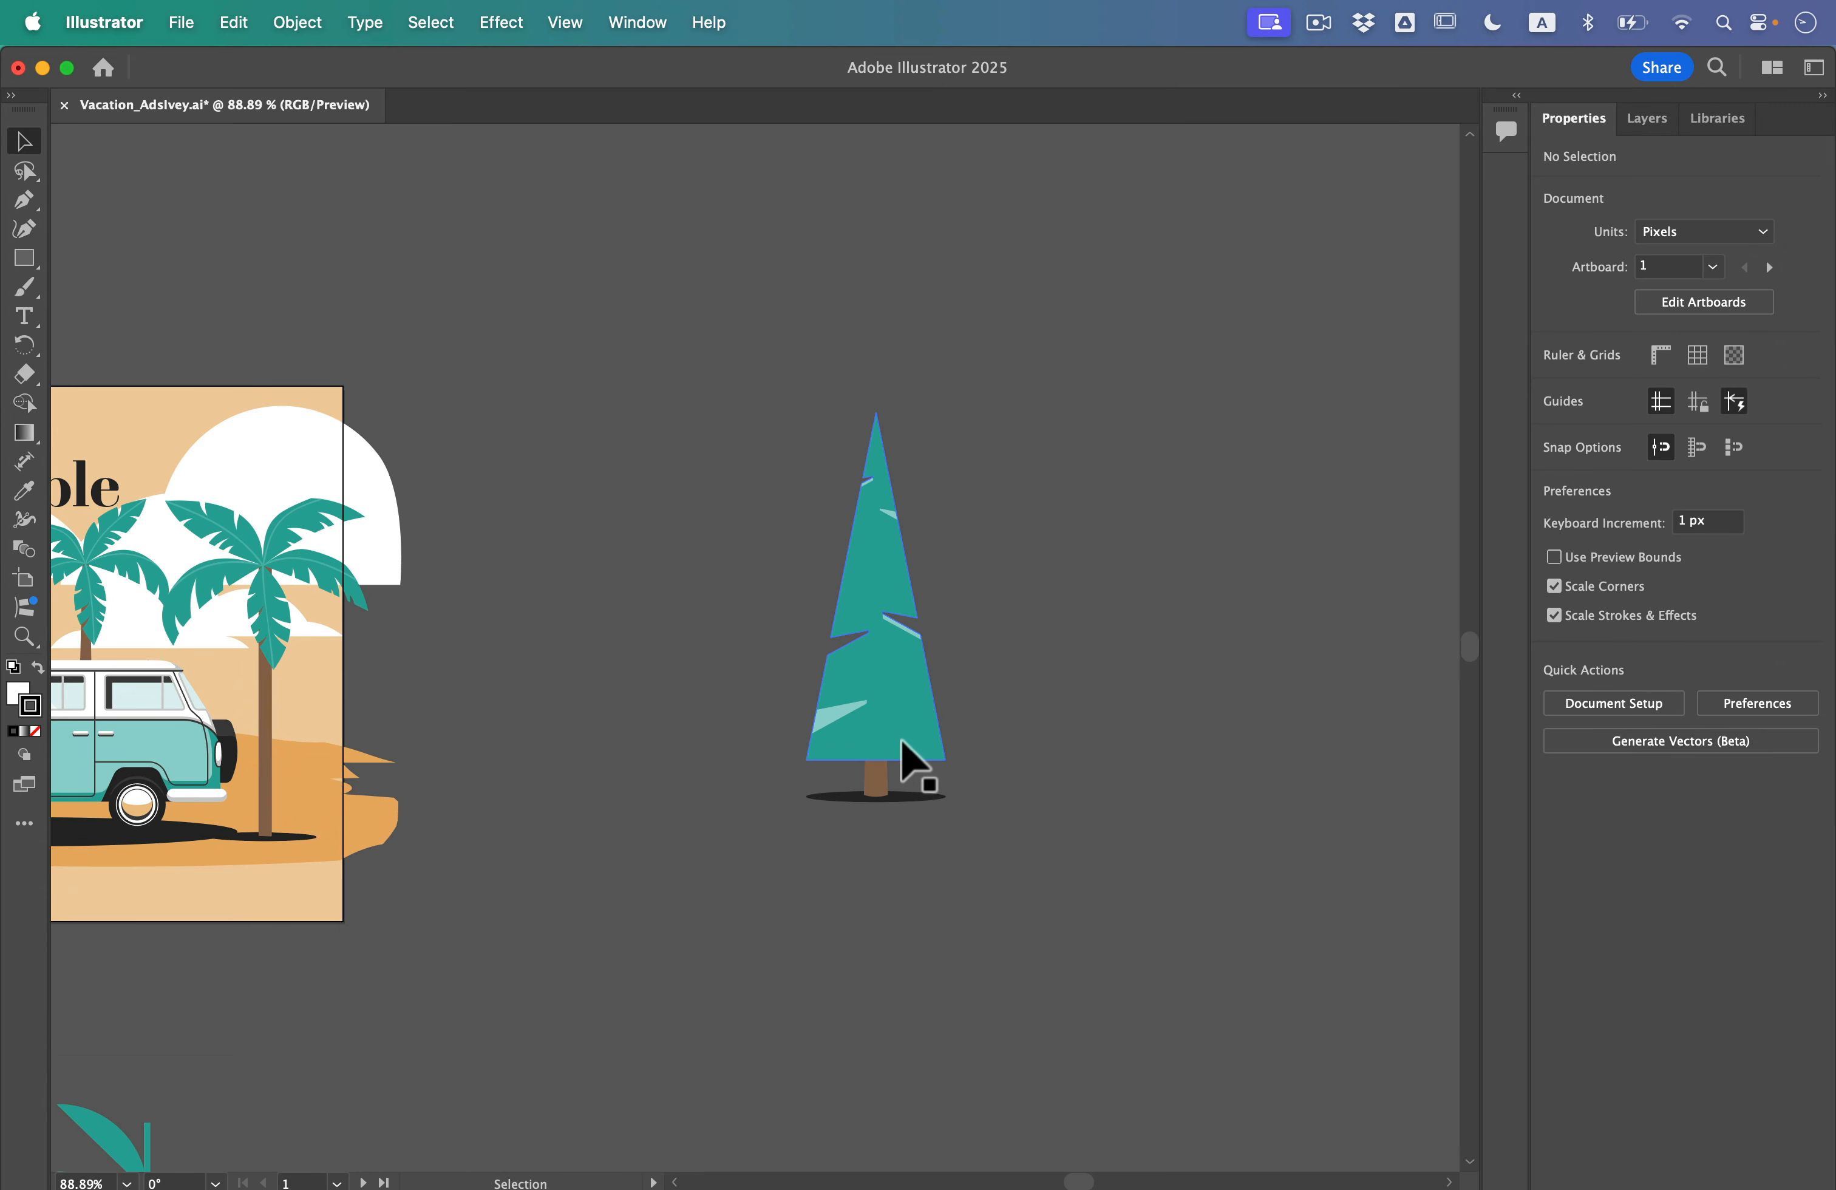
scroll(861, 745, "down", 1)
scroll(861, 745, "left", 3)
scroll(861, 745, "down", 1)
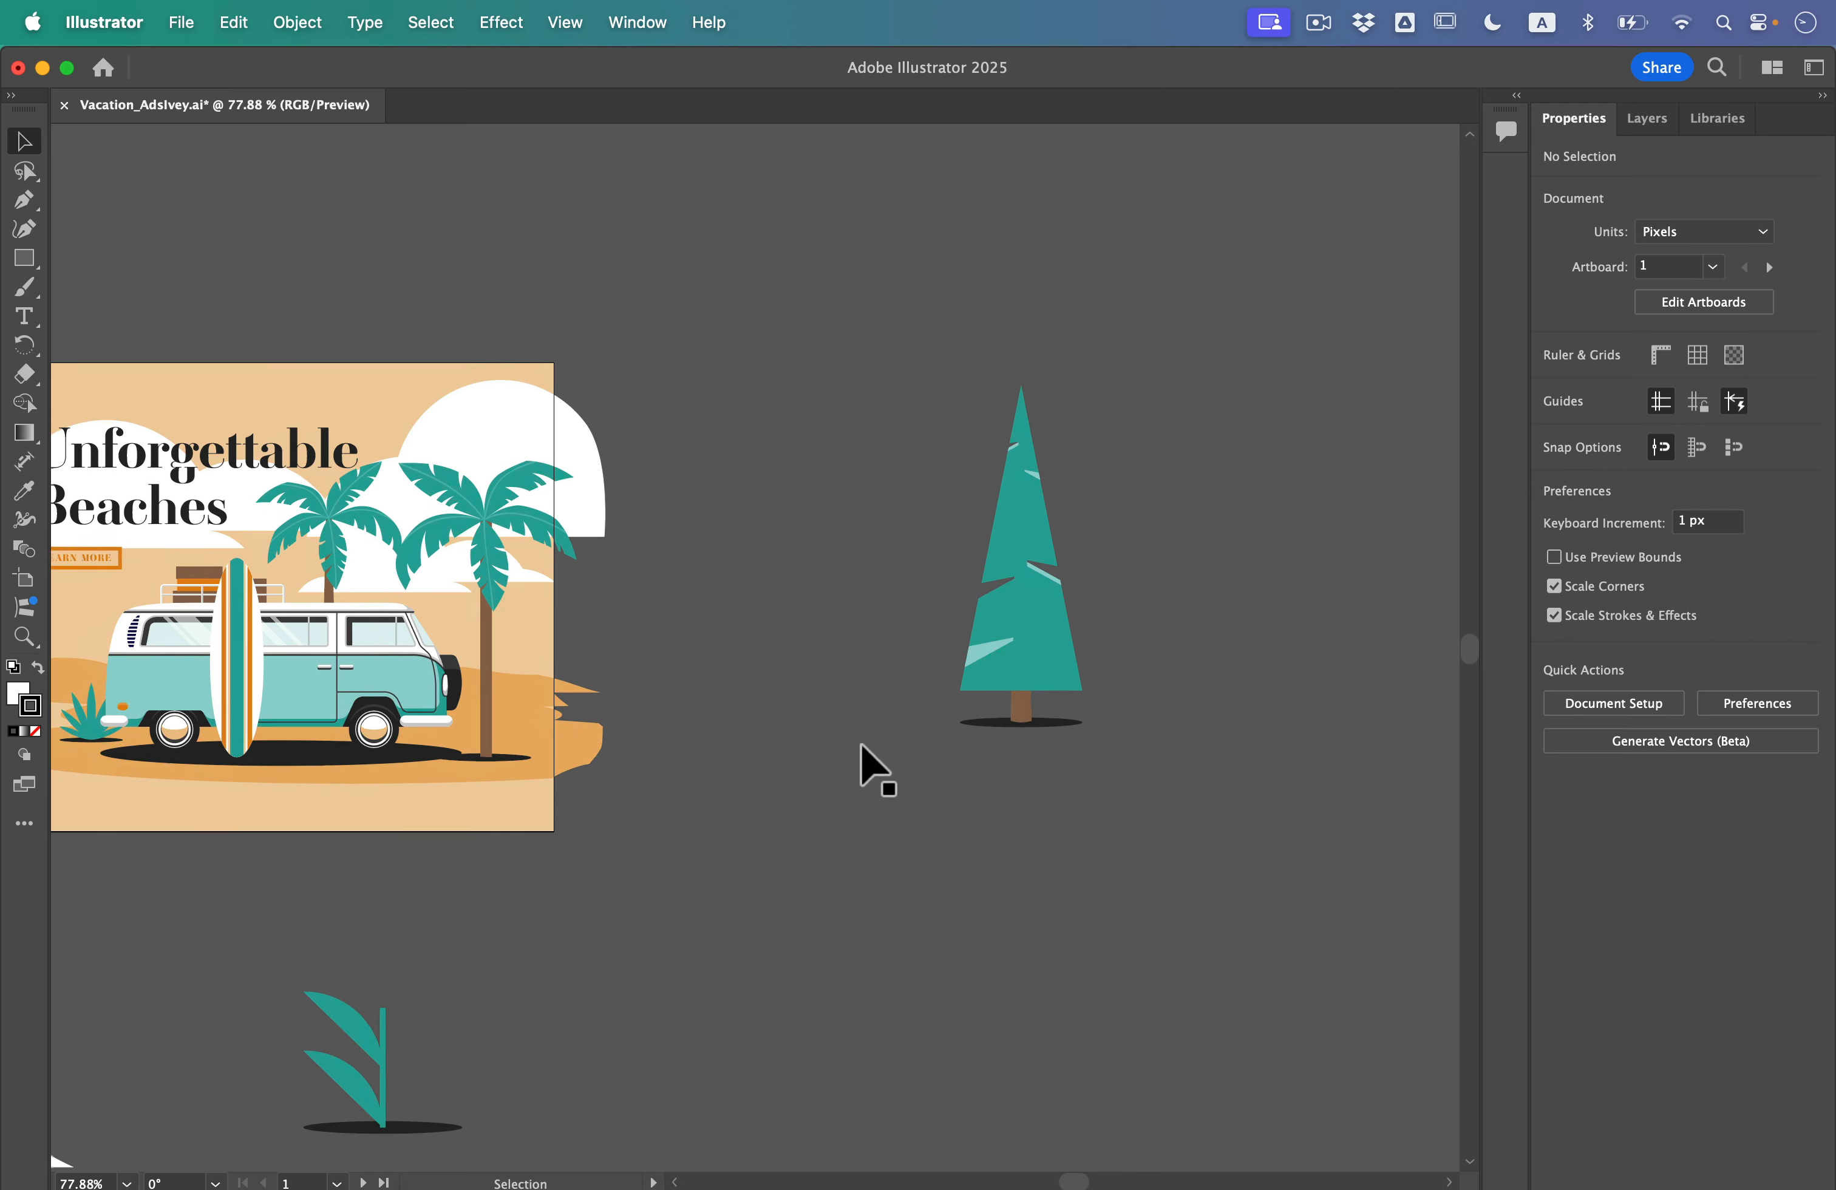
left_click_drag(988, 496, 1148, 779)
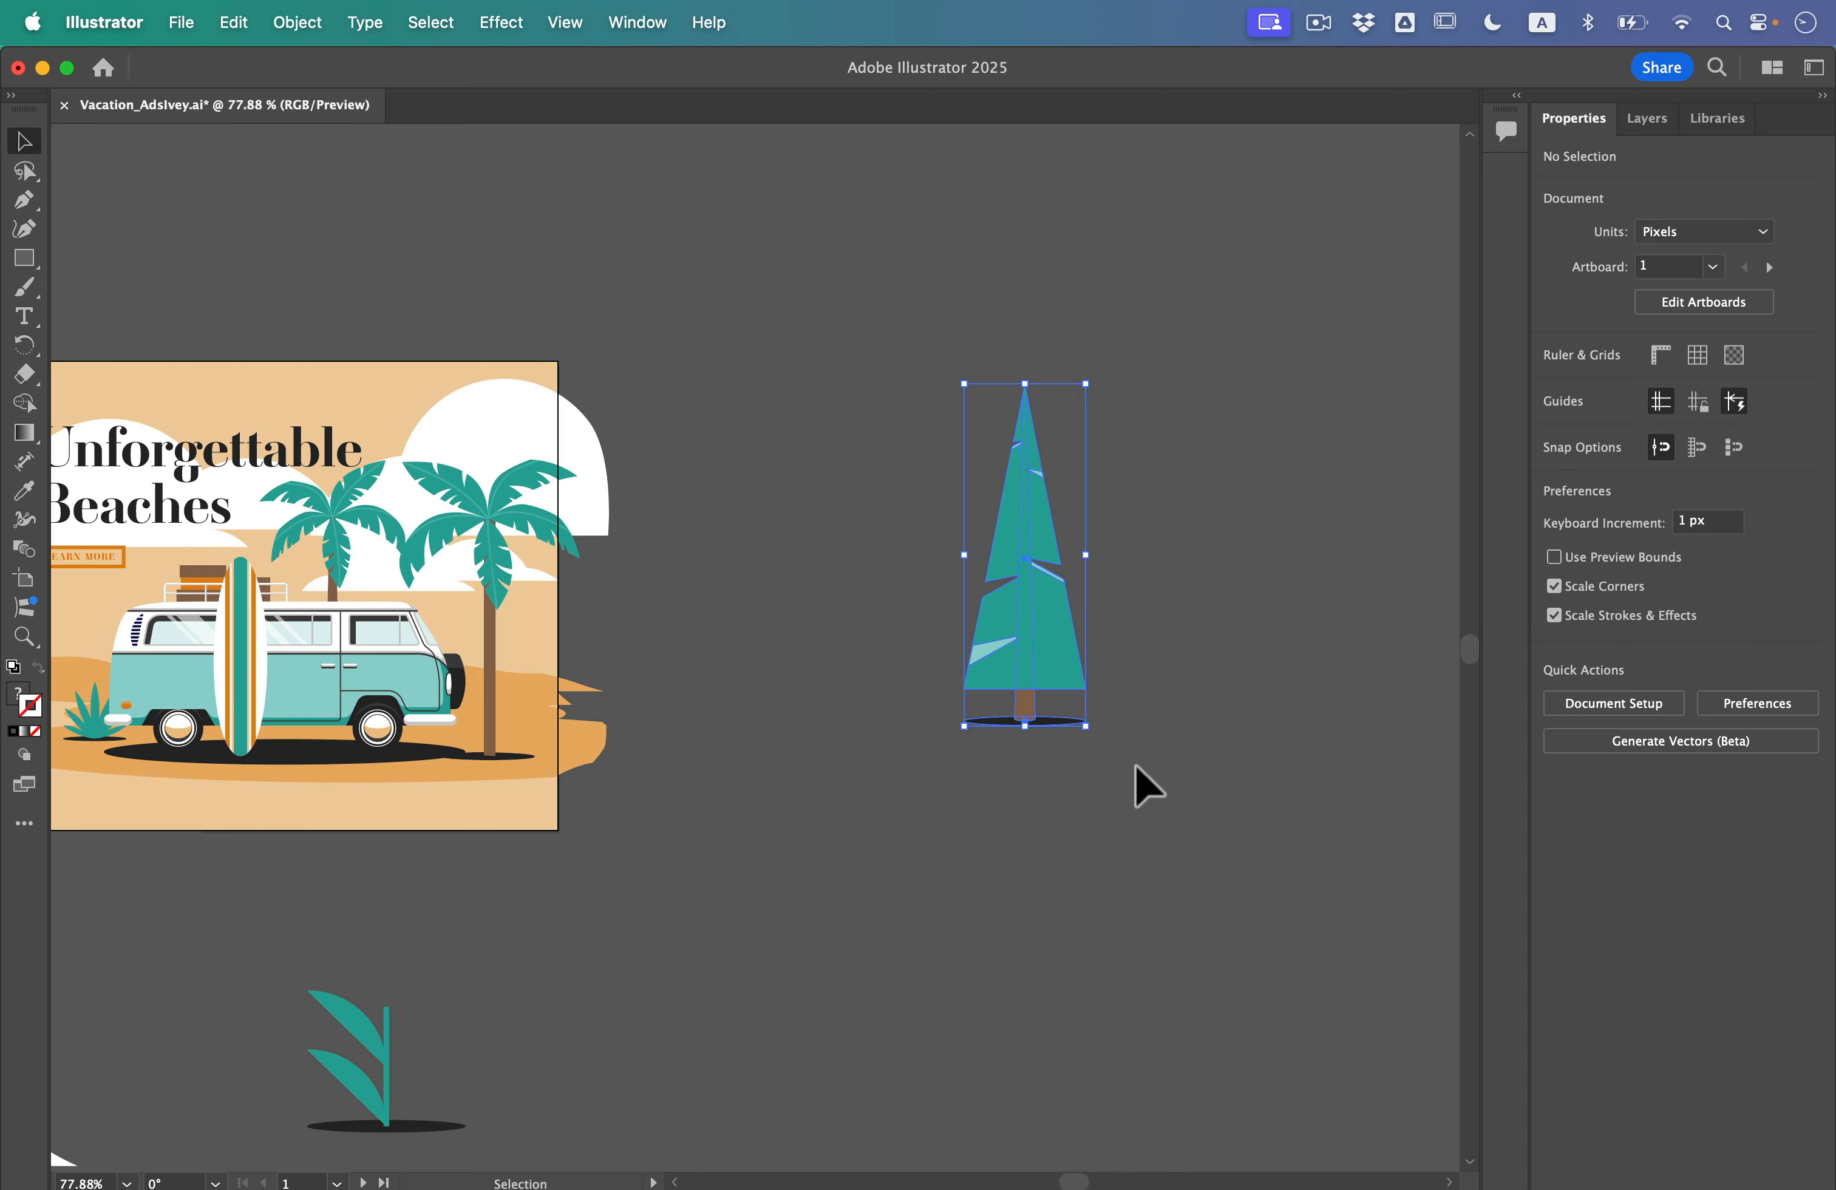
left_click_drag(1045, 500, 539, 1030)
scroll(539, 1031, "down", 1)
scroll(539, 1030, "left", 5)
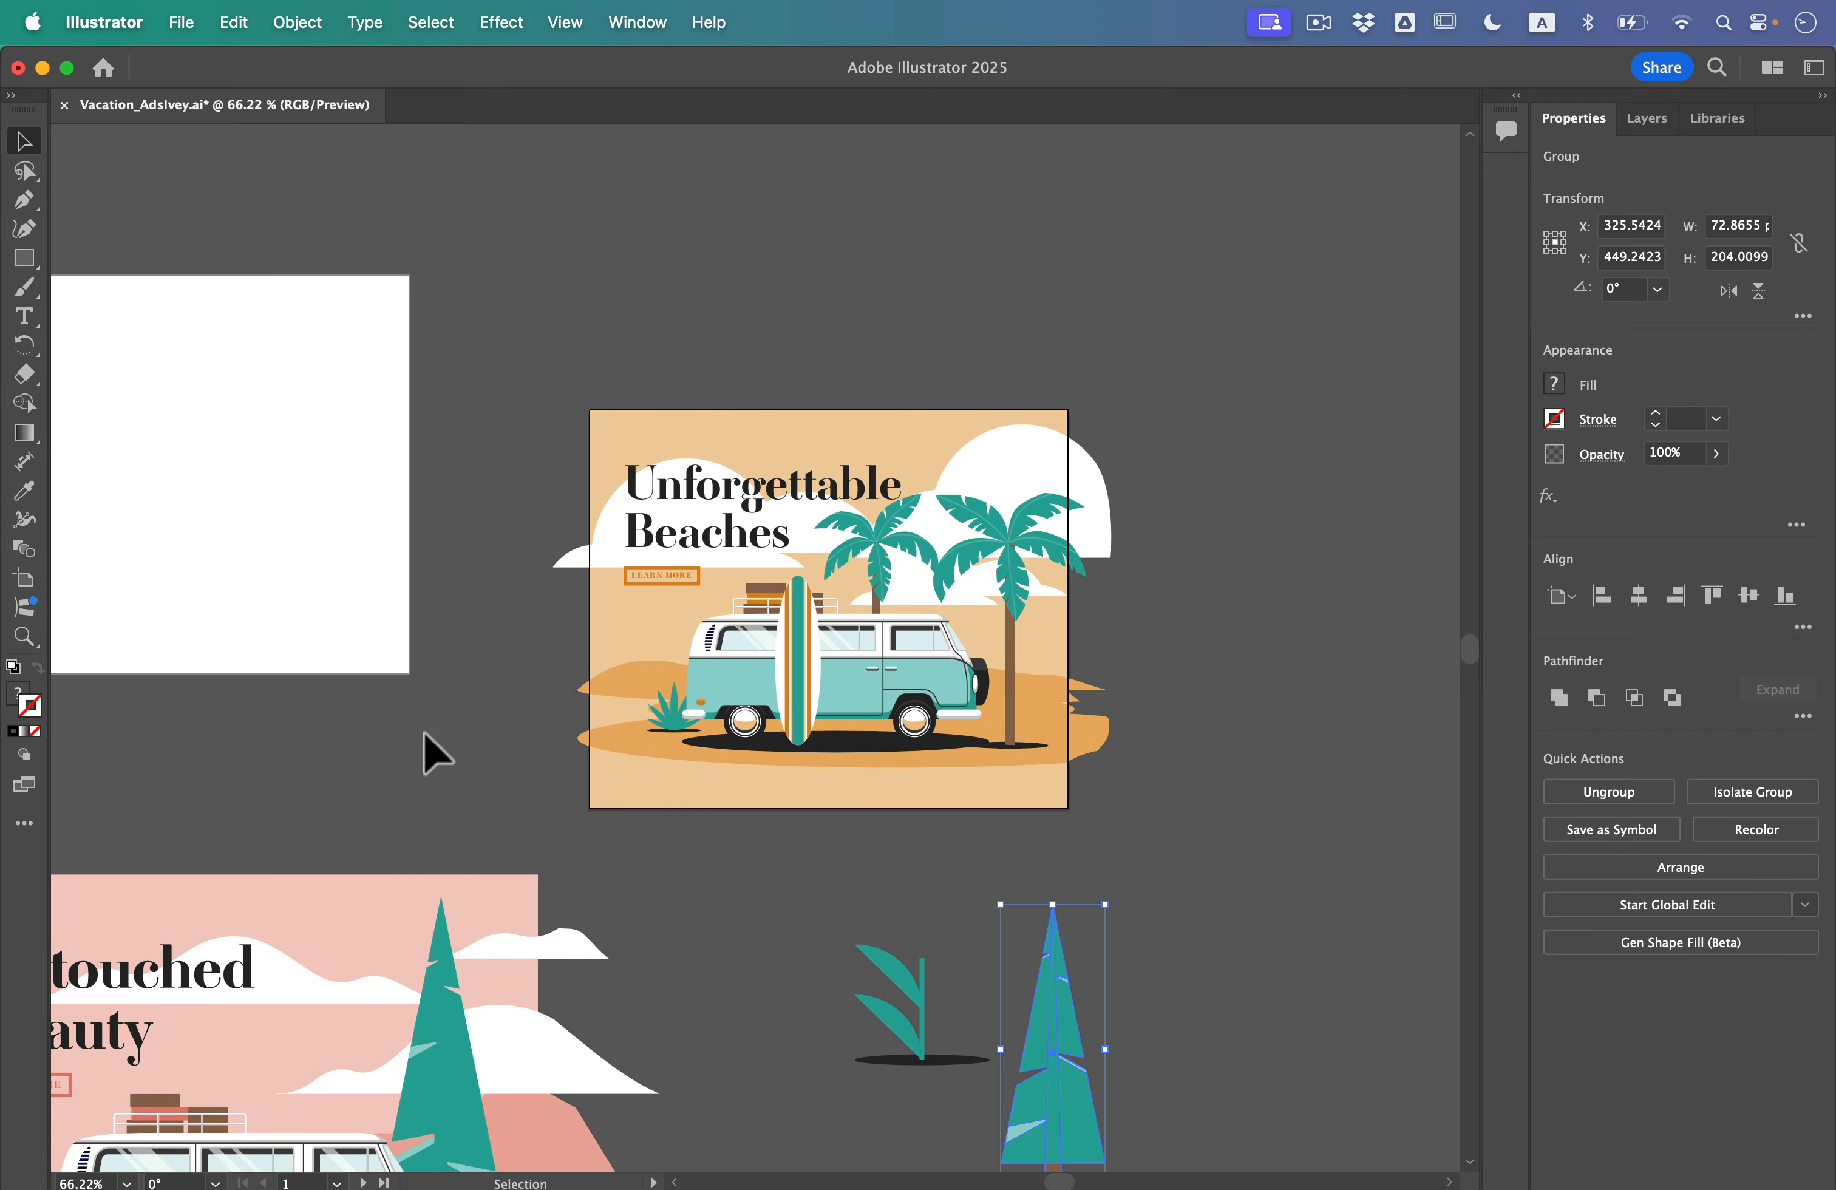
left_click(423, 732)
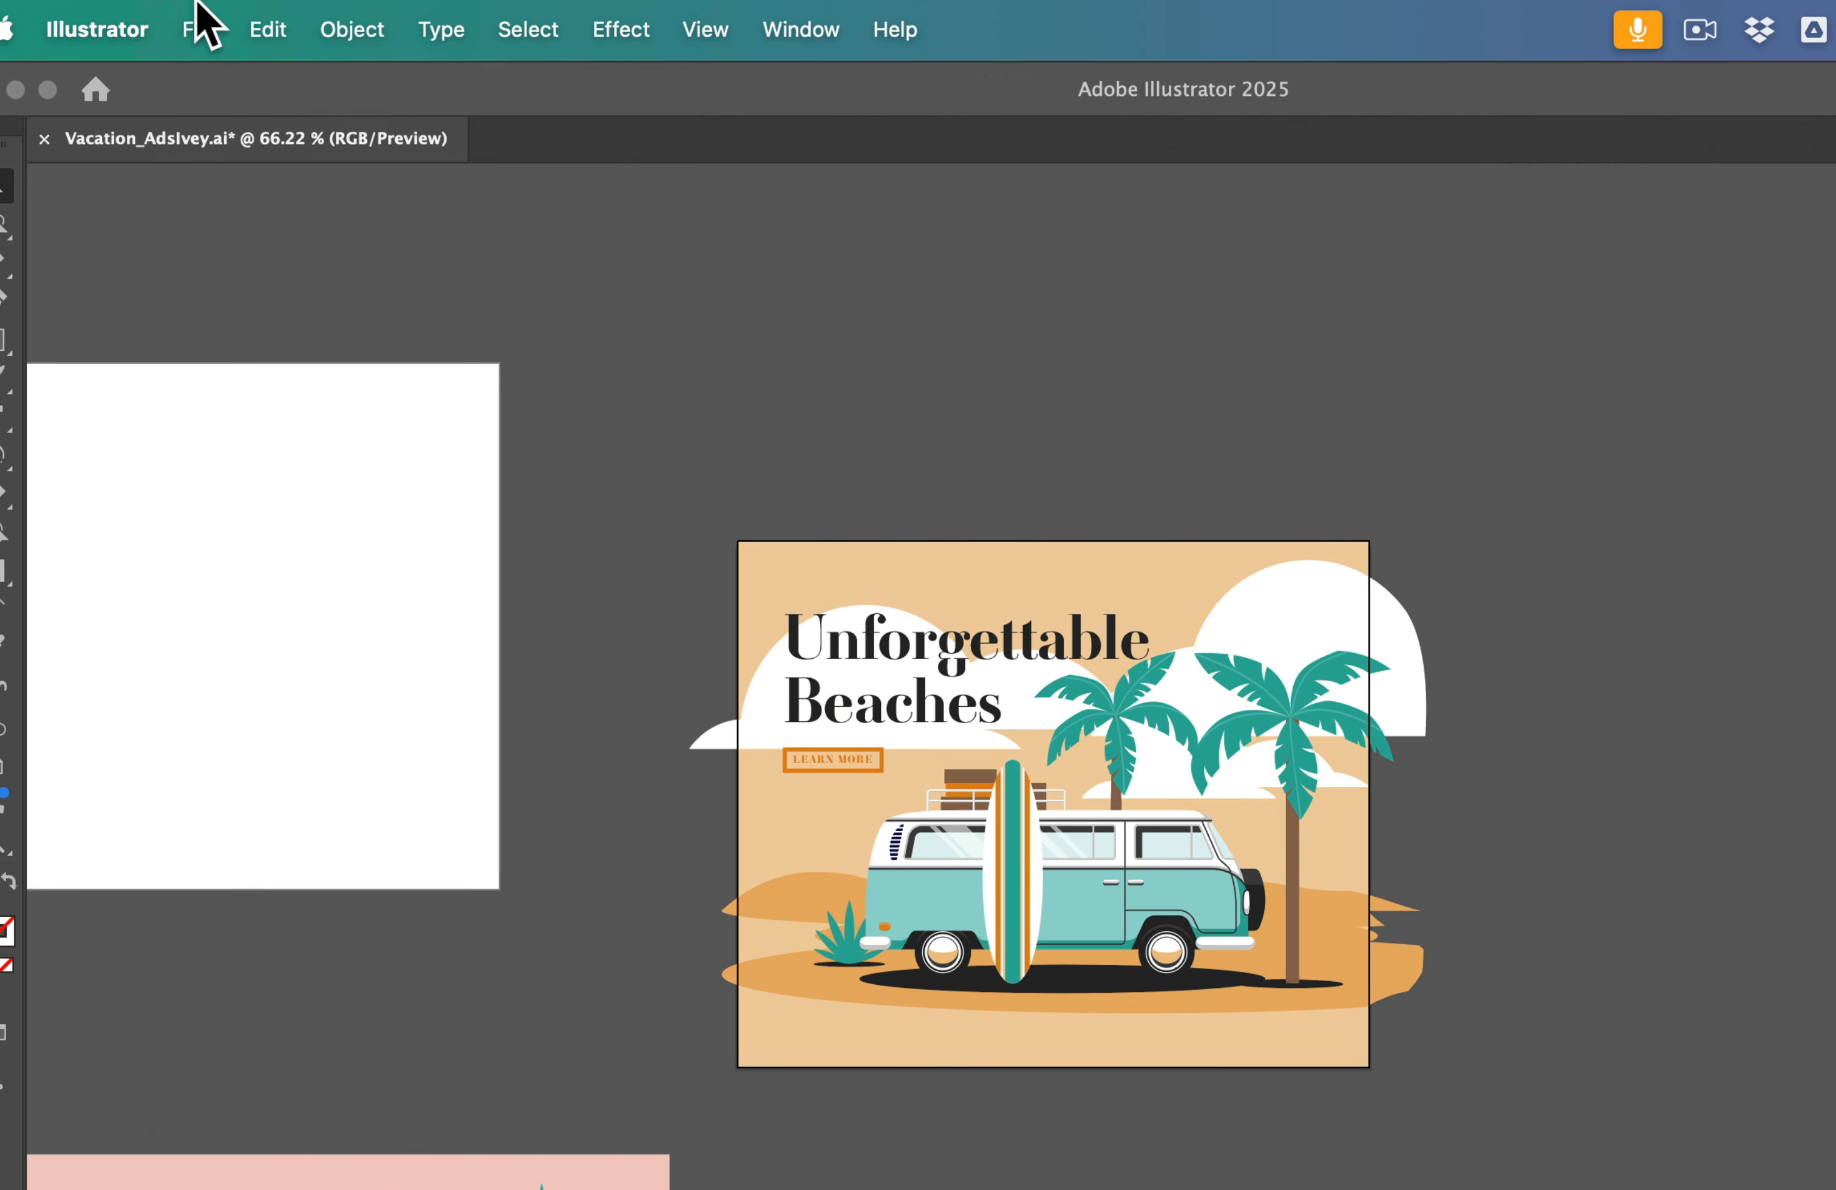
Open the file Bus.ai from the Lesson05 folder
left_click(185, 23)
left_click(199, 121)
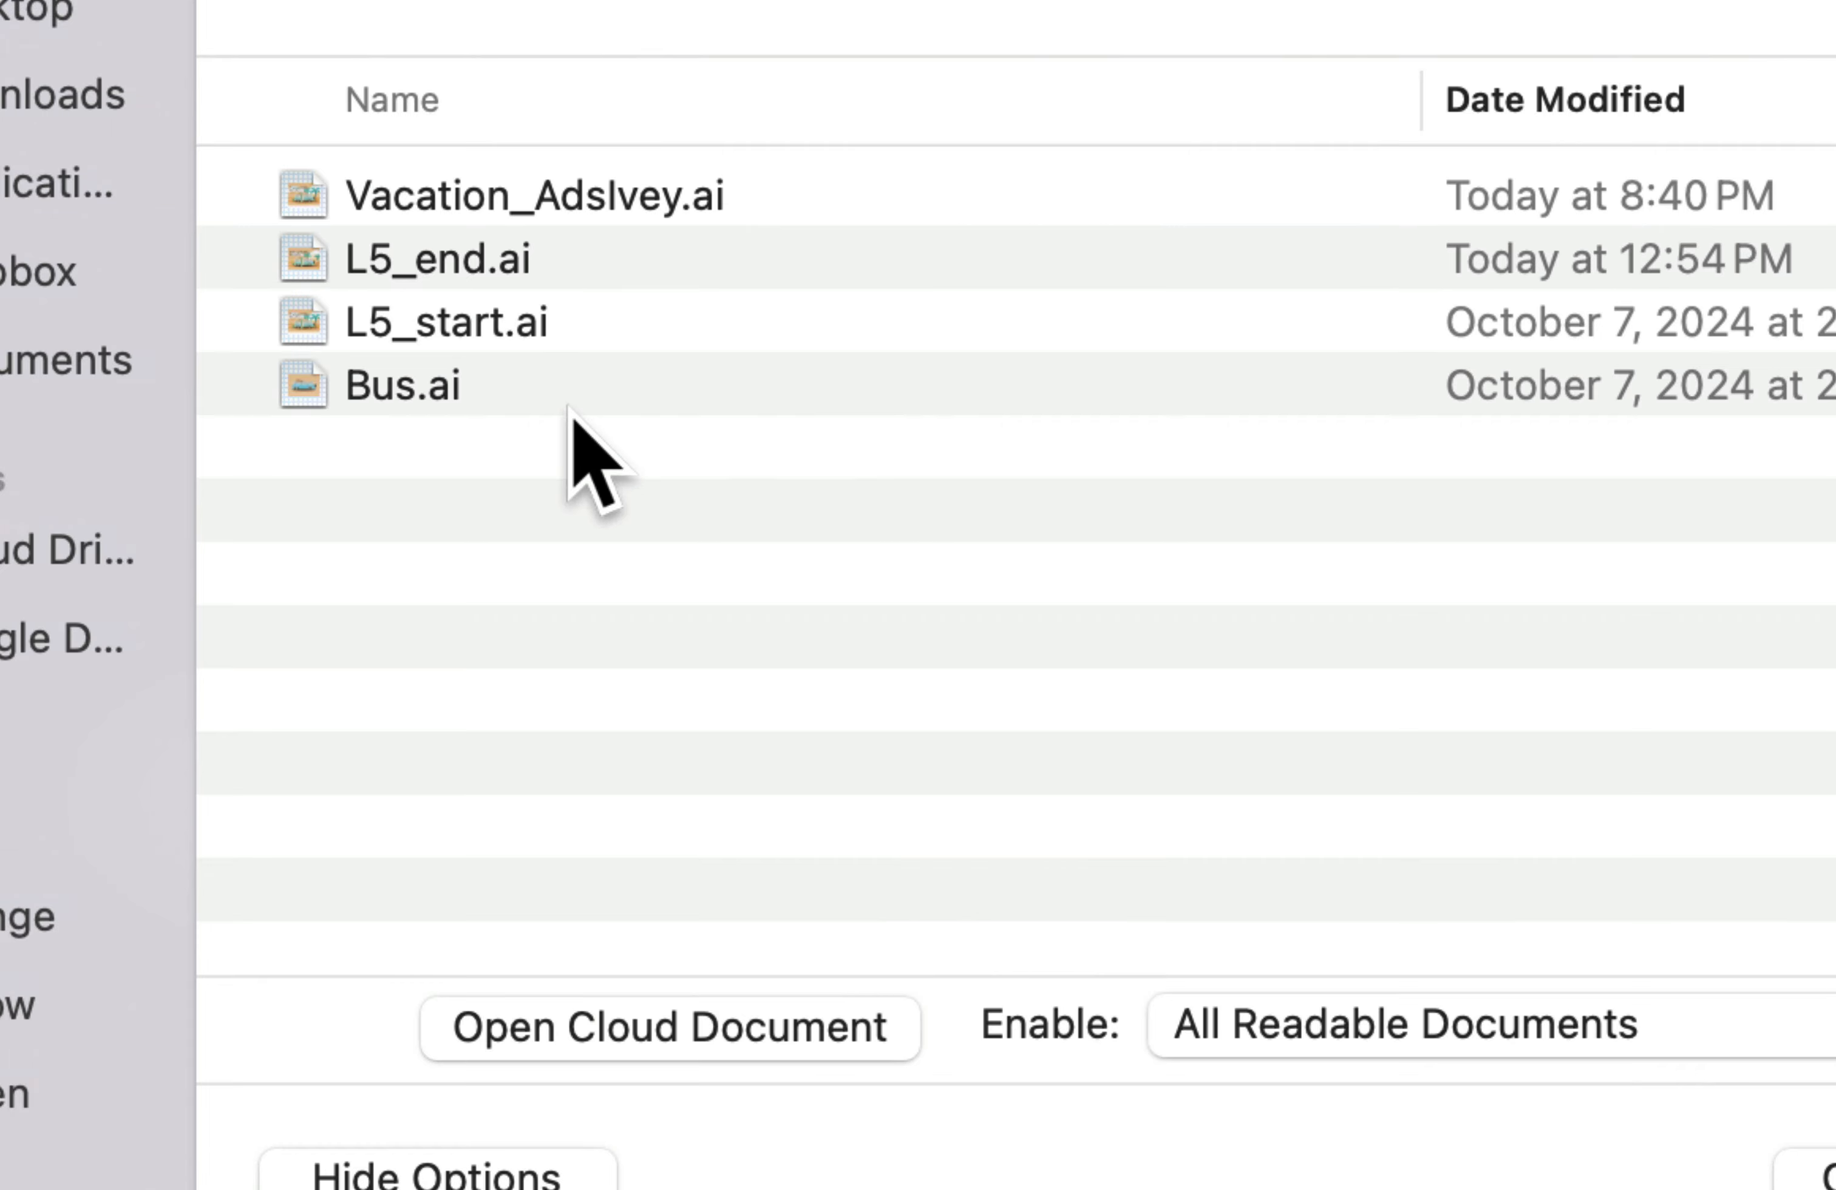
left_click(695, 403)
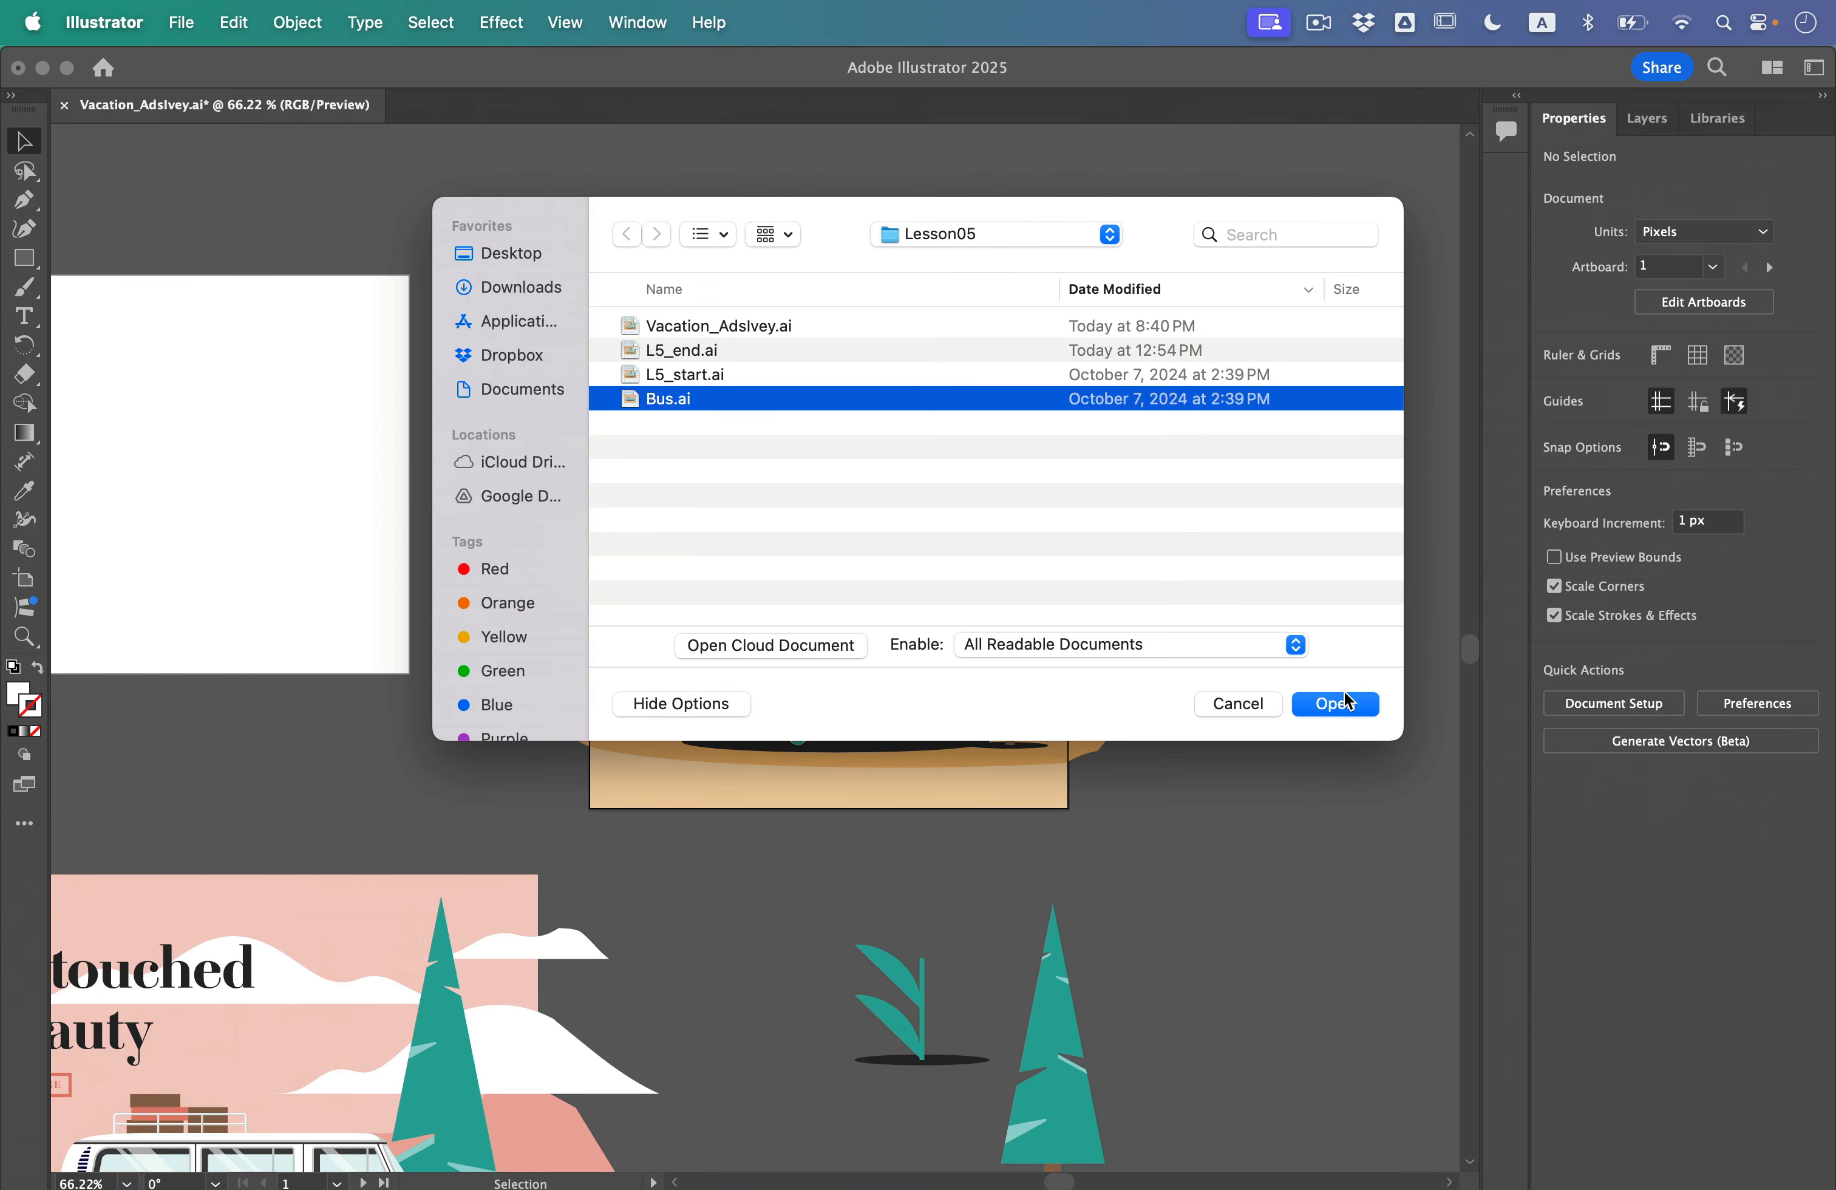
left_click(1348, 700)
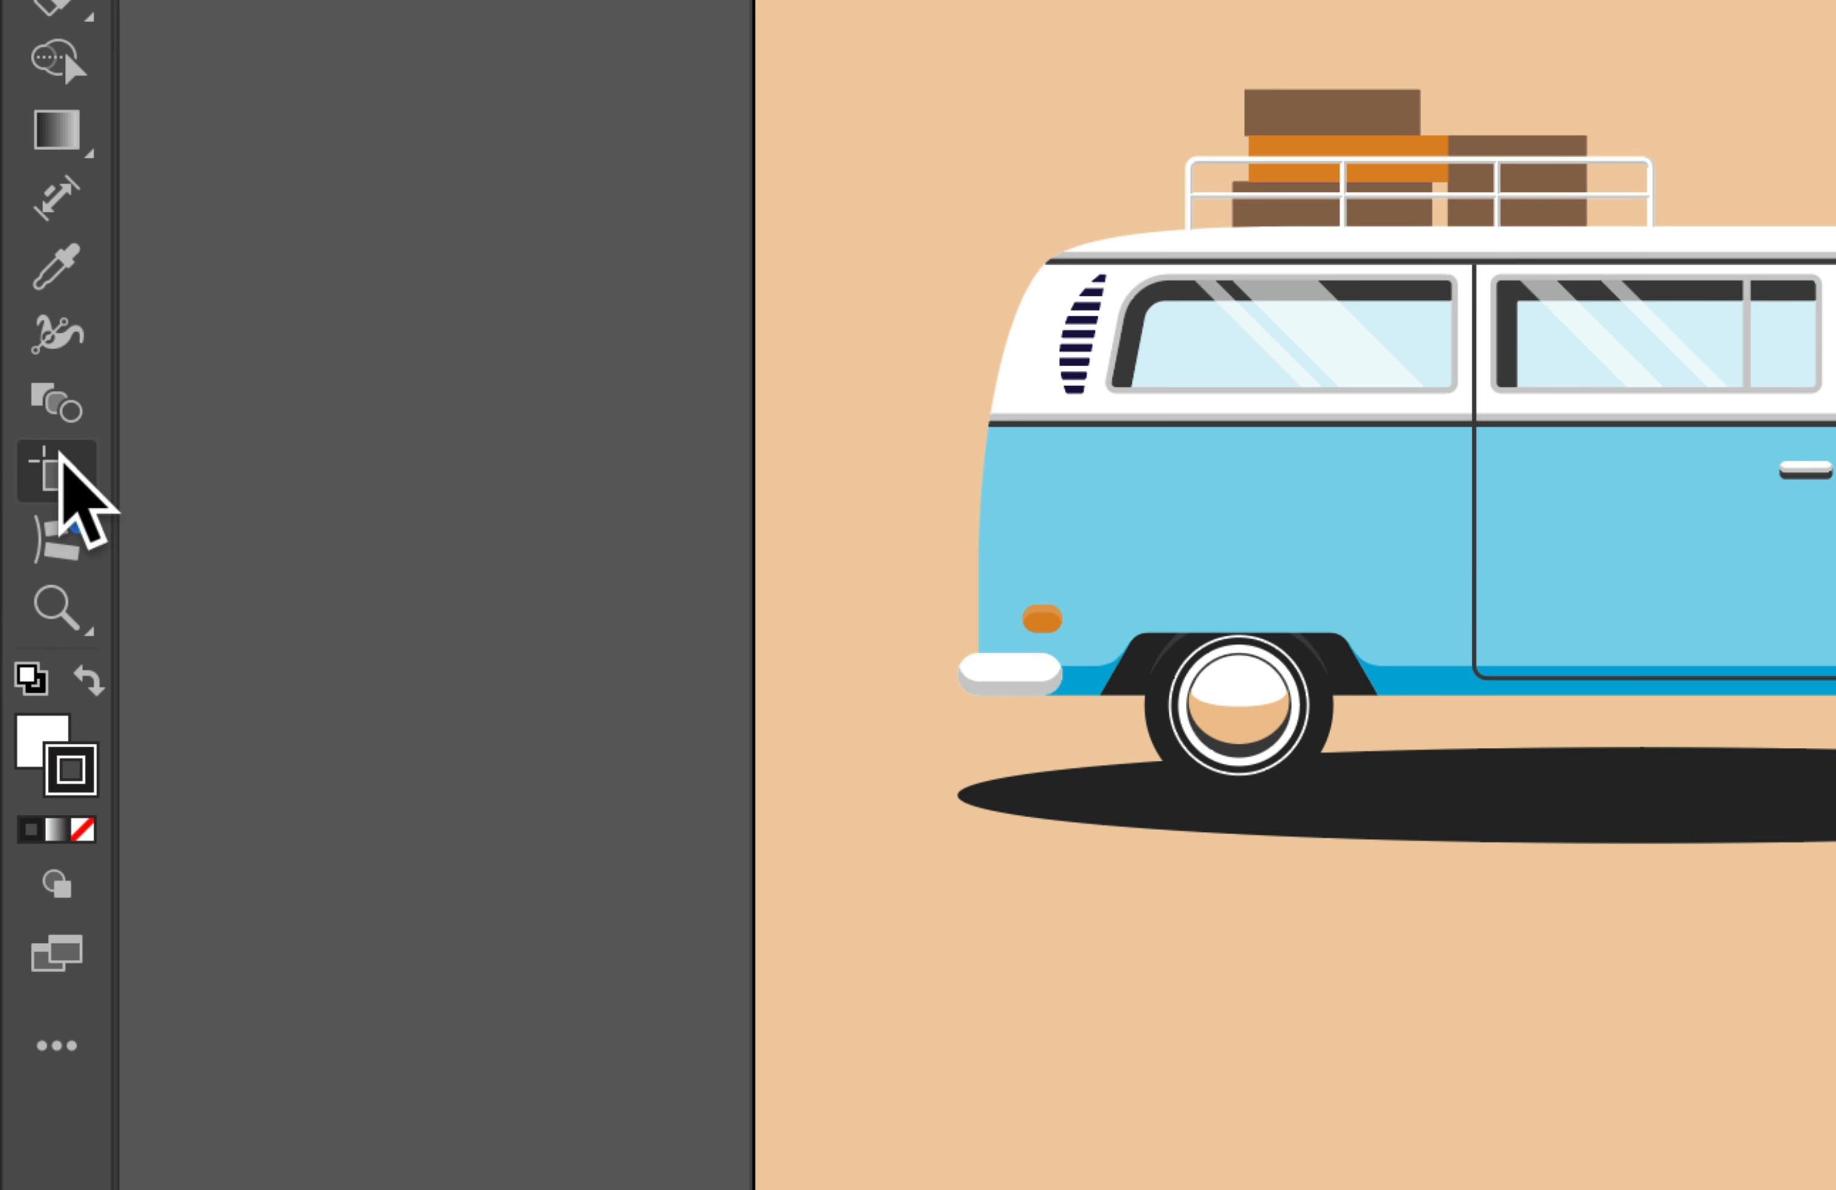
Copy the artboard containing the blue bus together with its artwork, and close Bus.ai without saving changes
left_click(23, 581)
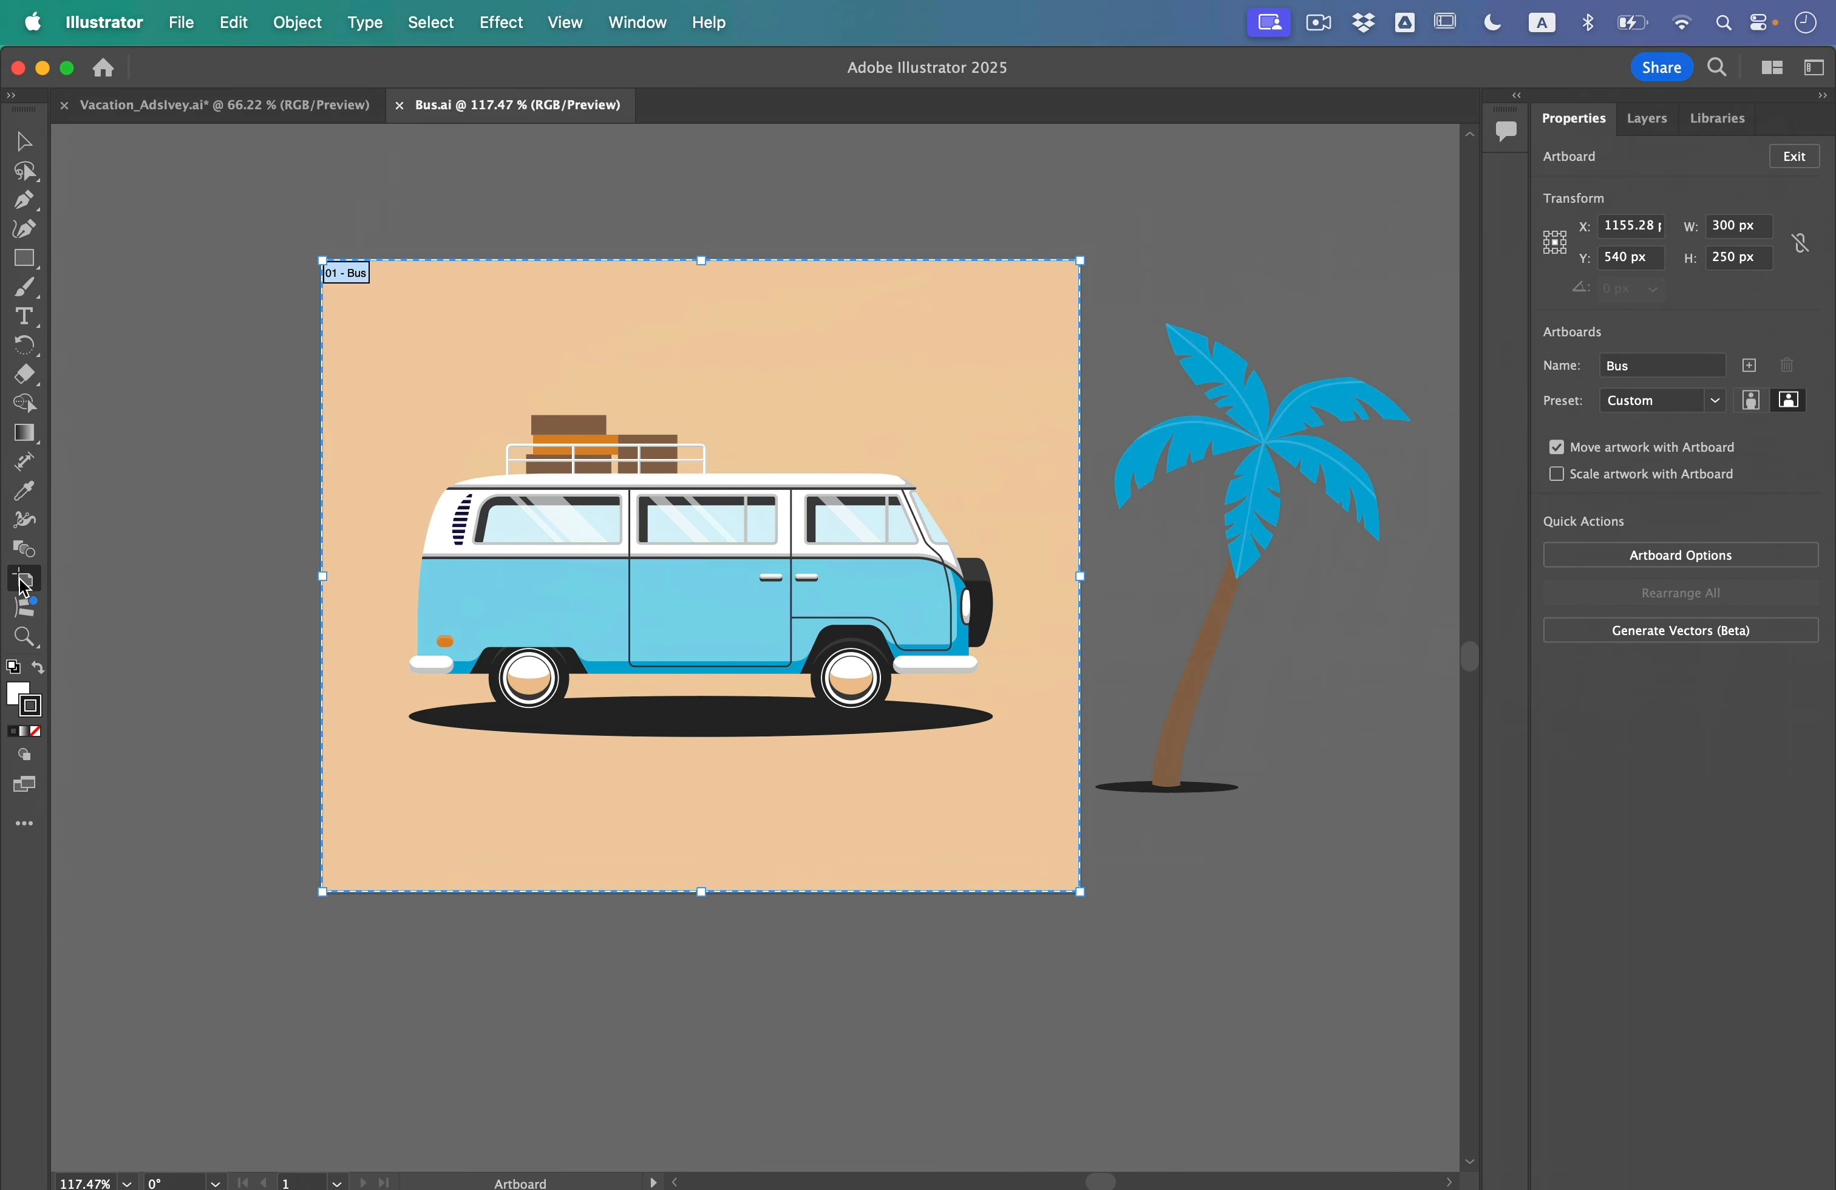
left_click(412, 420)
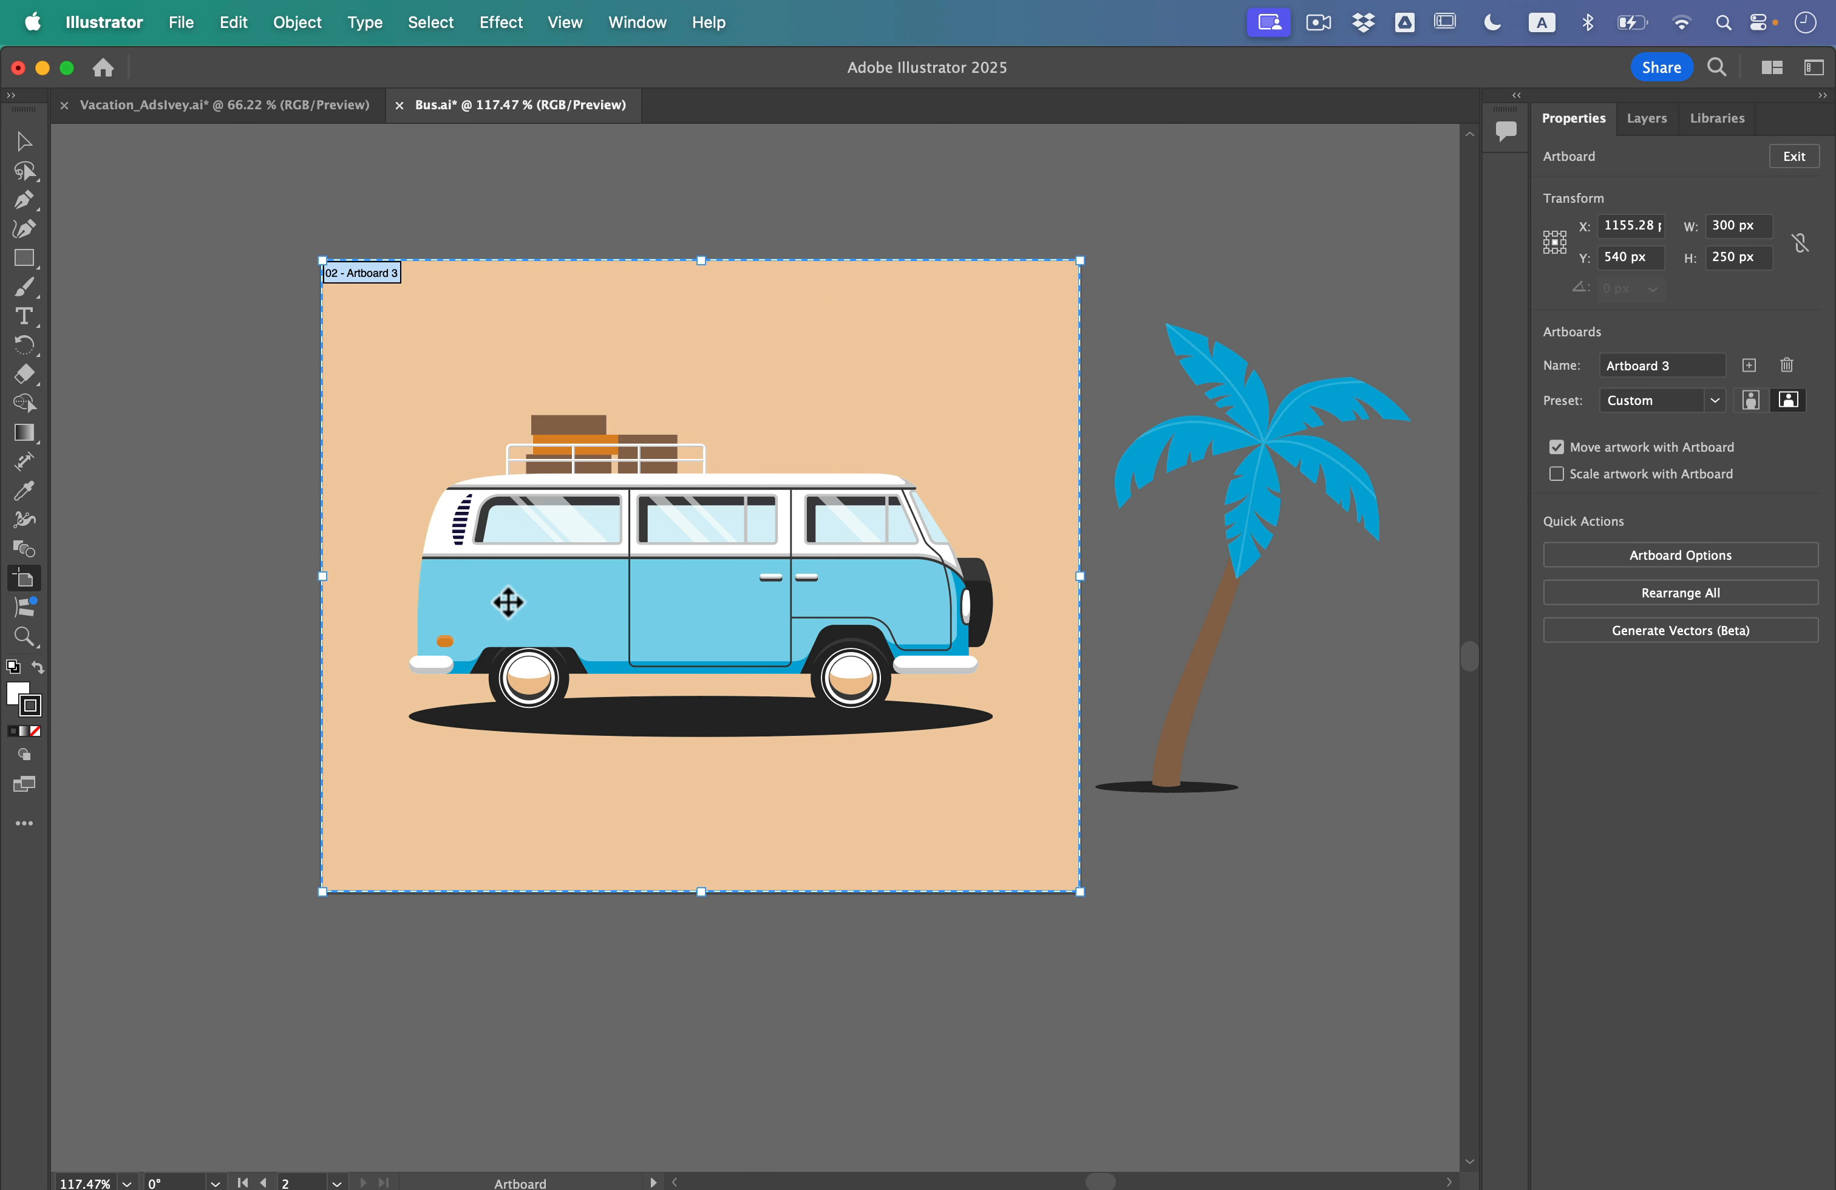
left_click(229, 13)
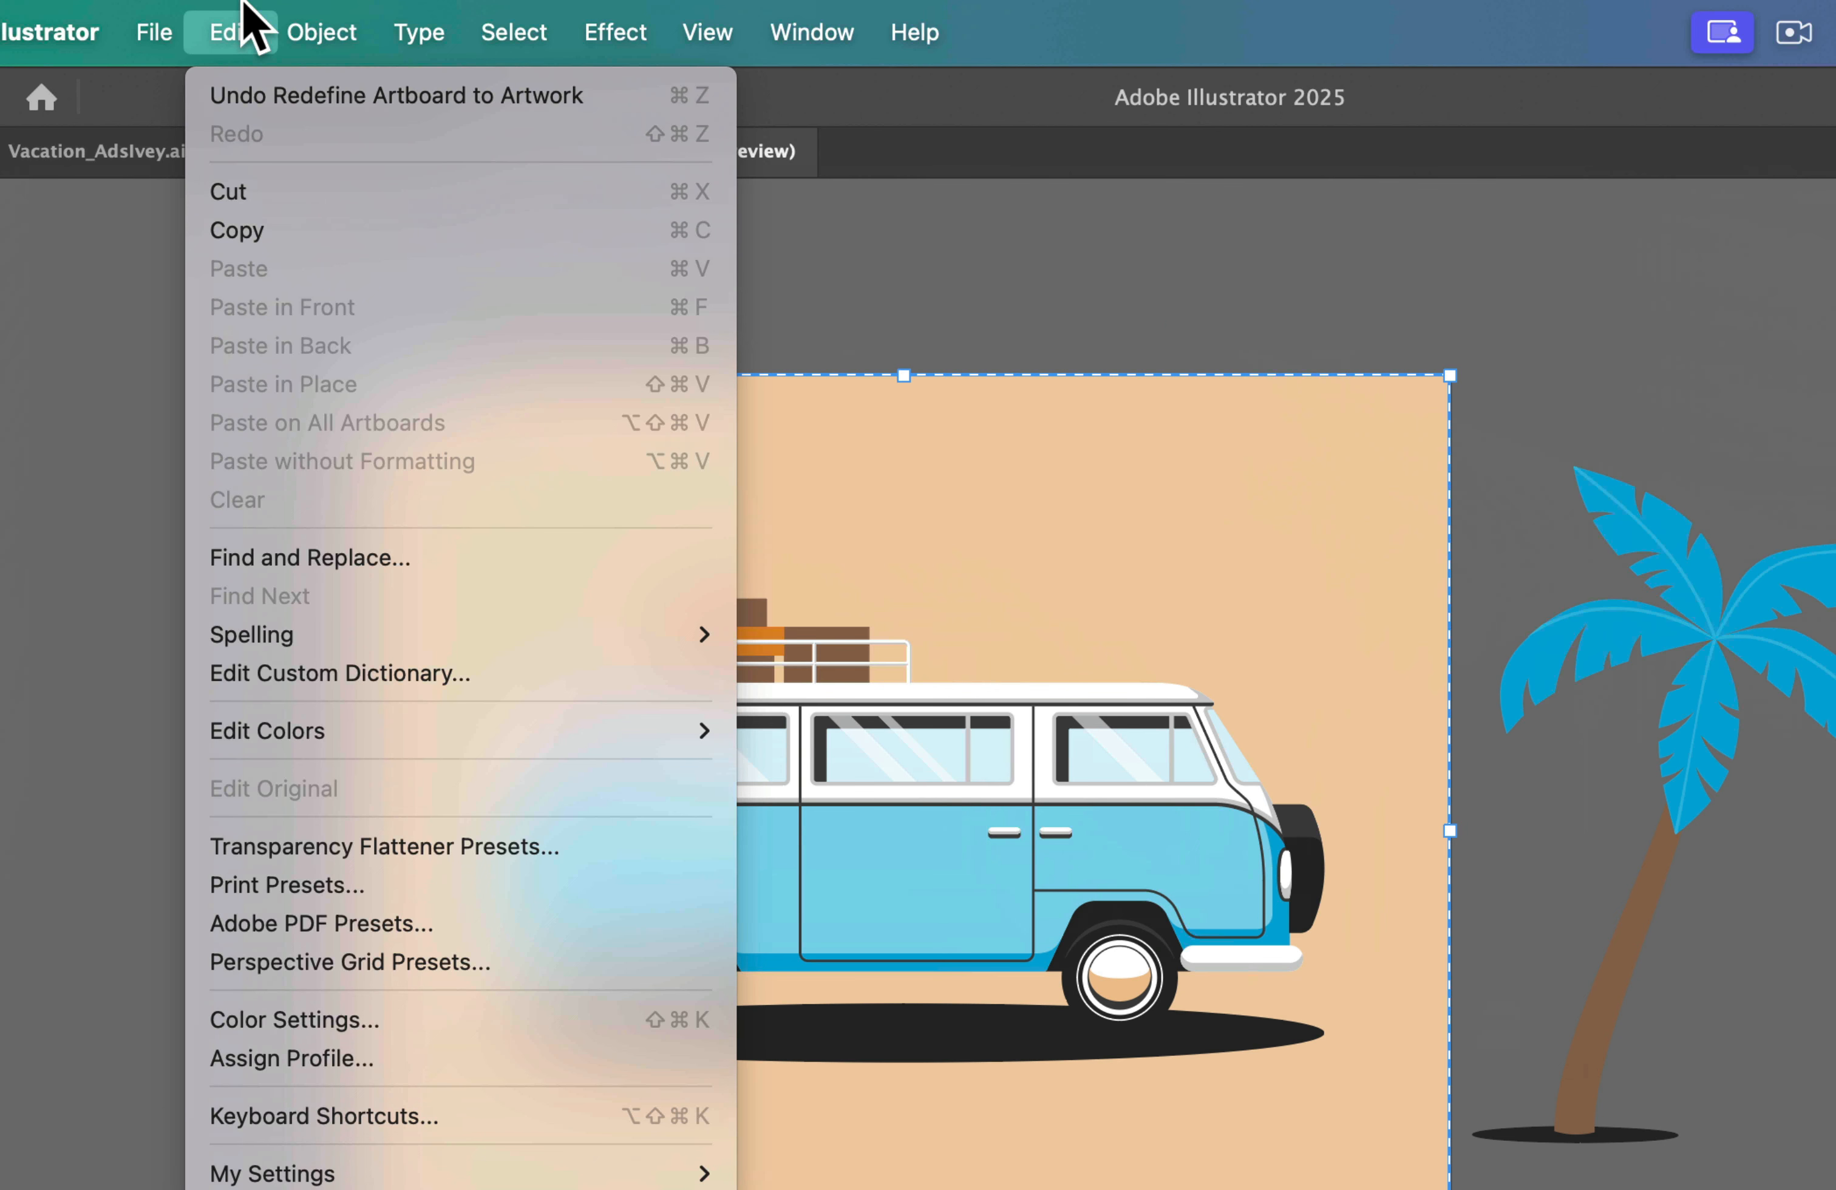
left_click(259, 232)
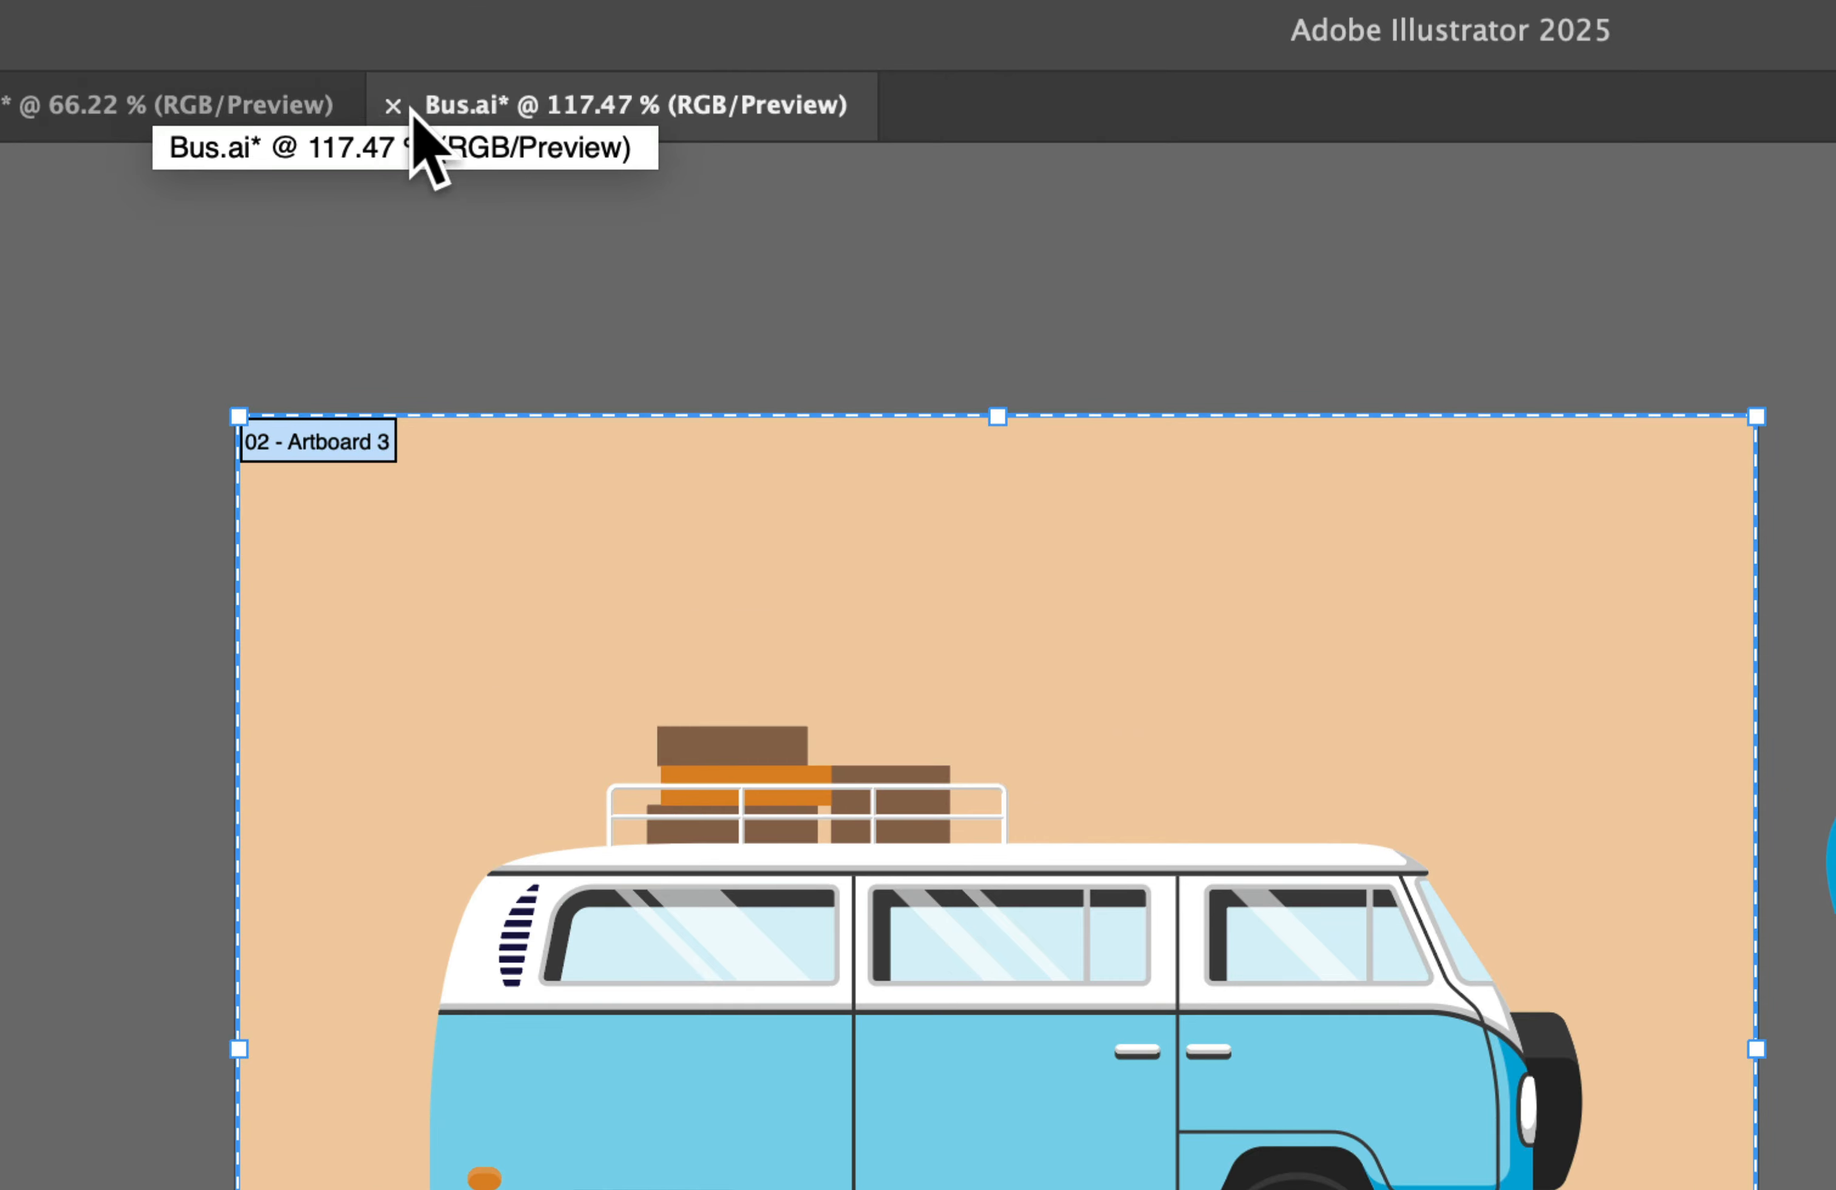
left_click(399, 107)
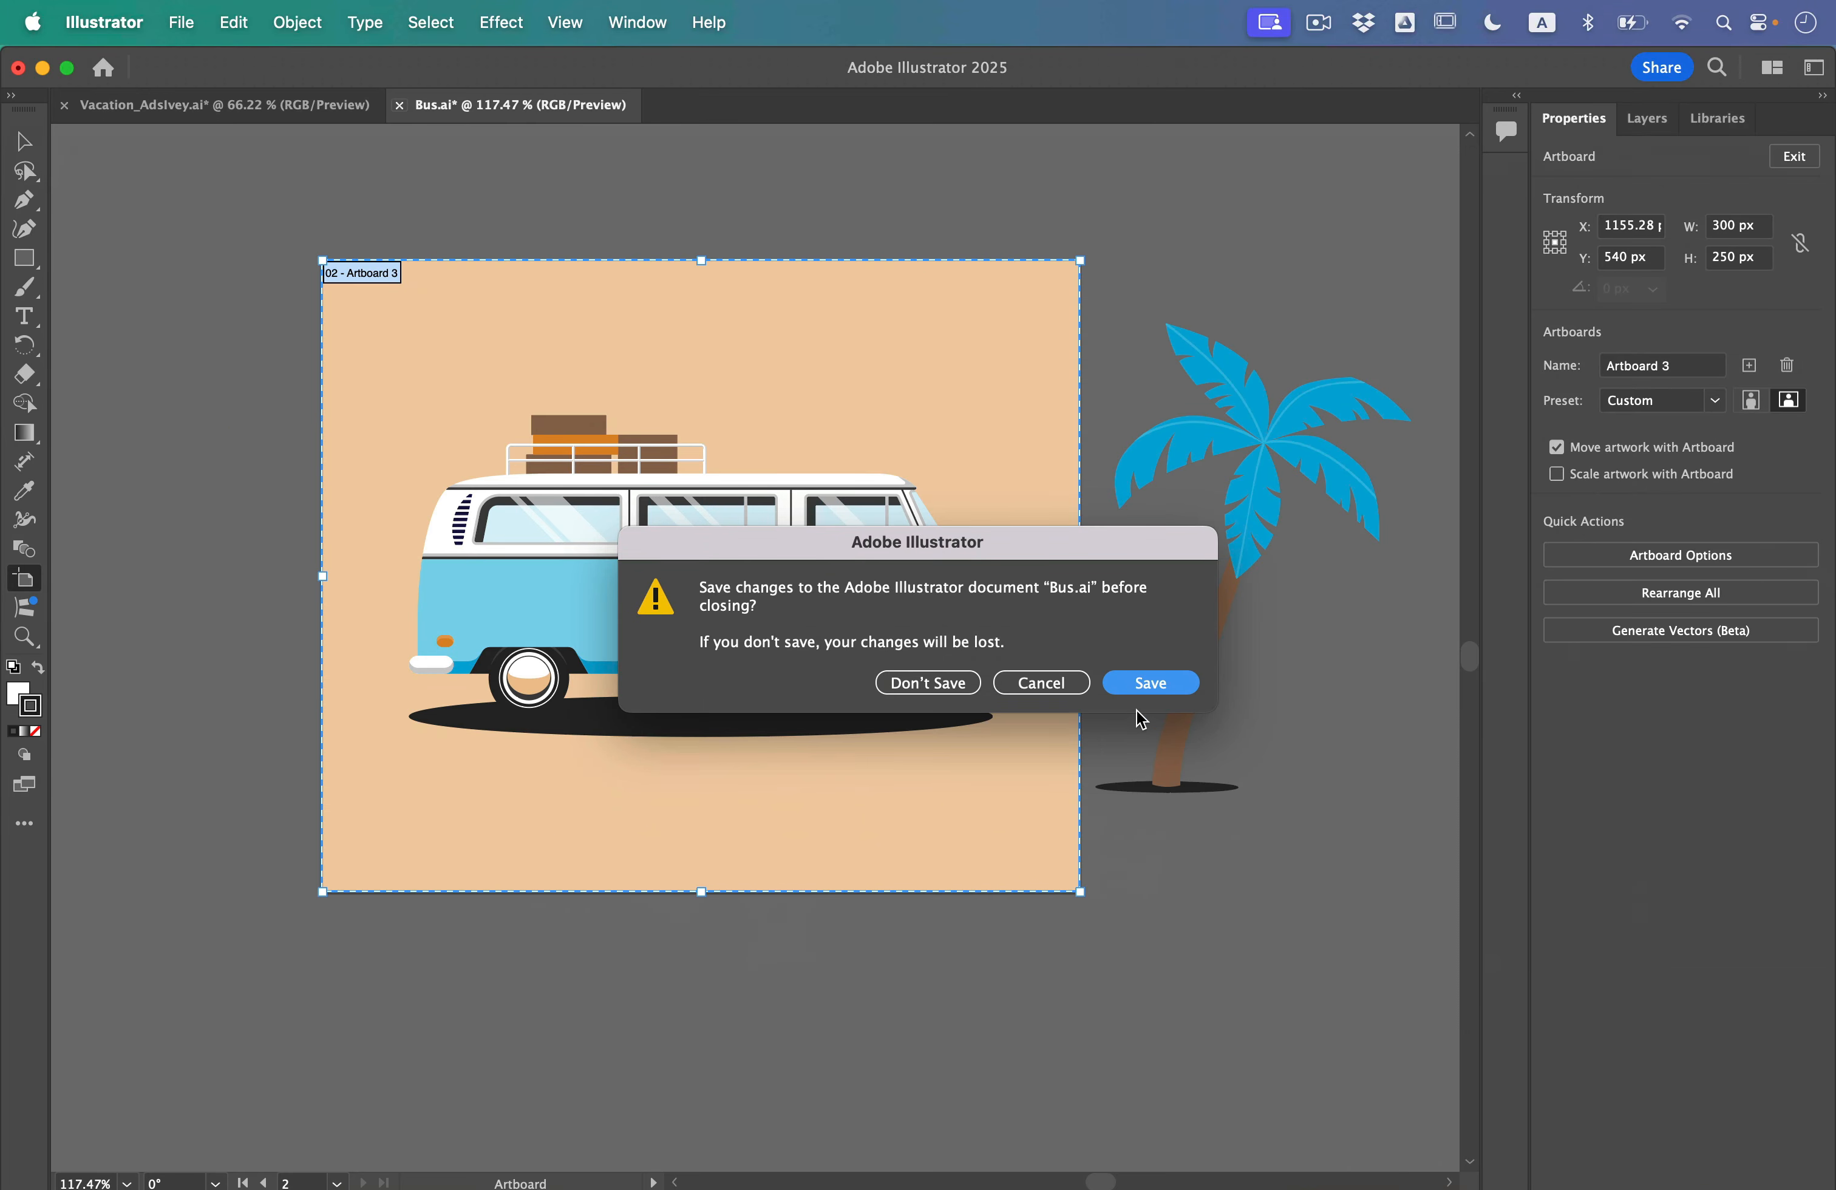
left_click(921, 683)
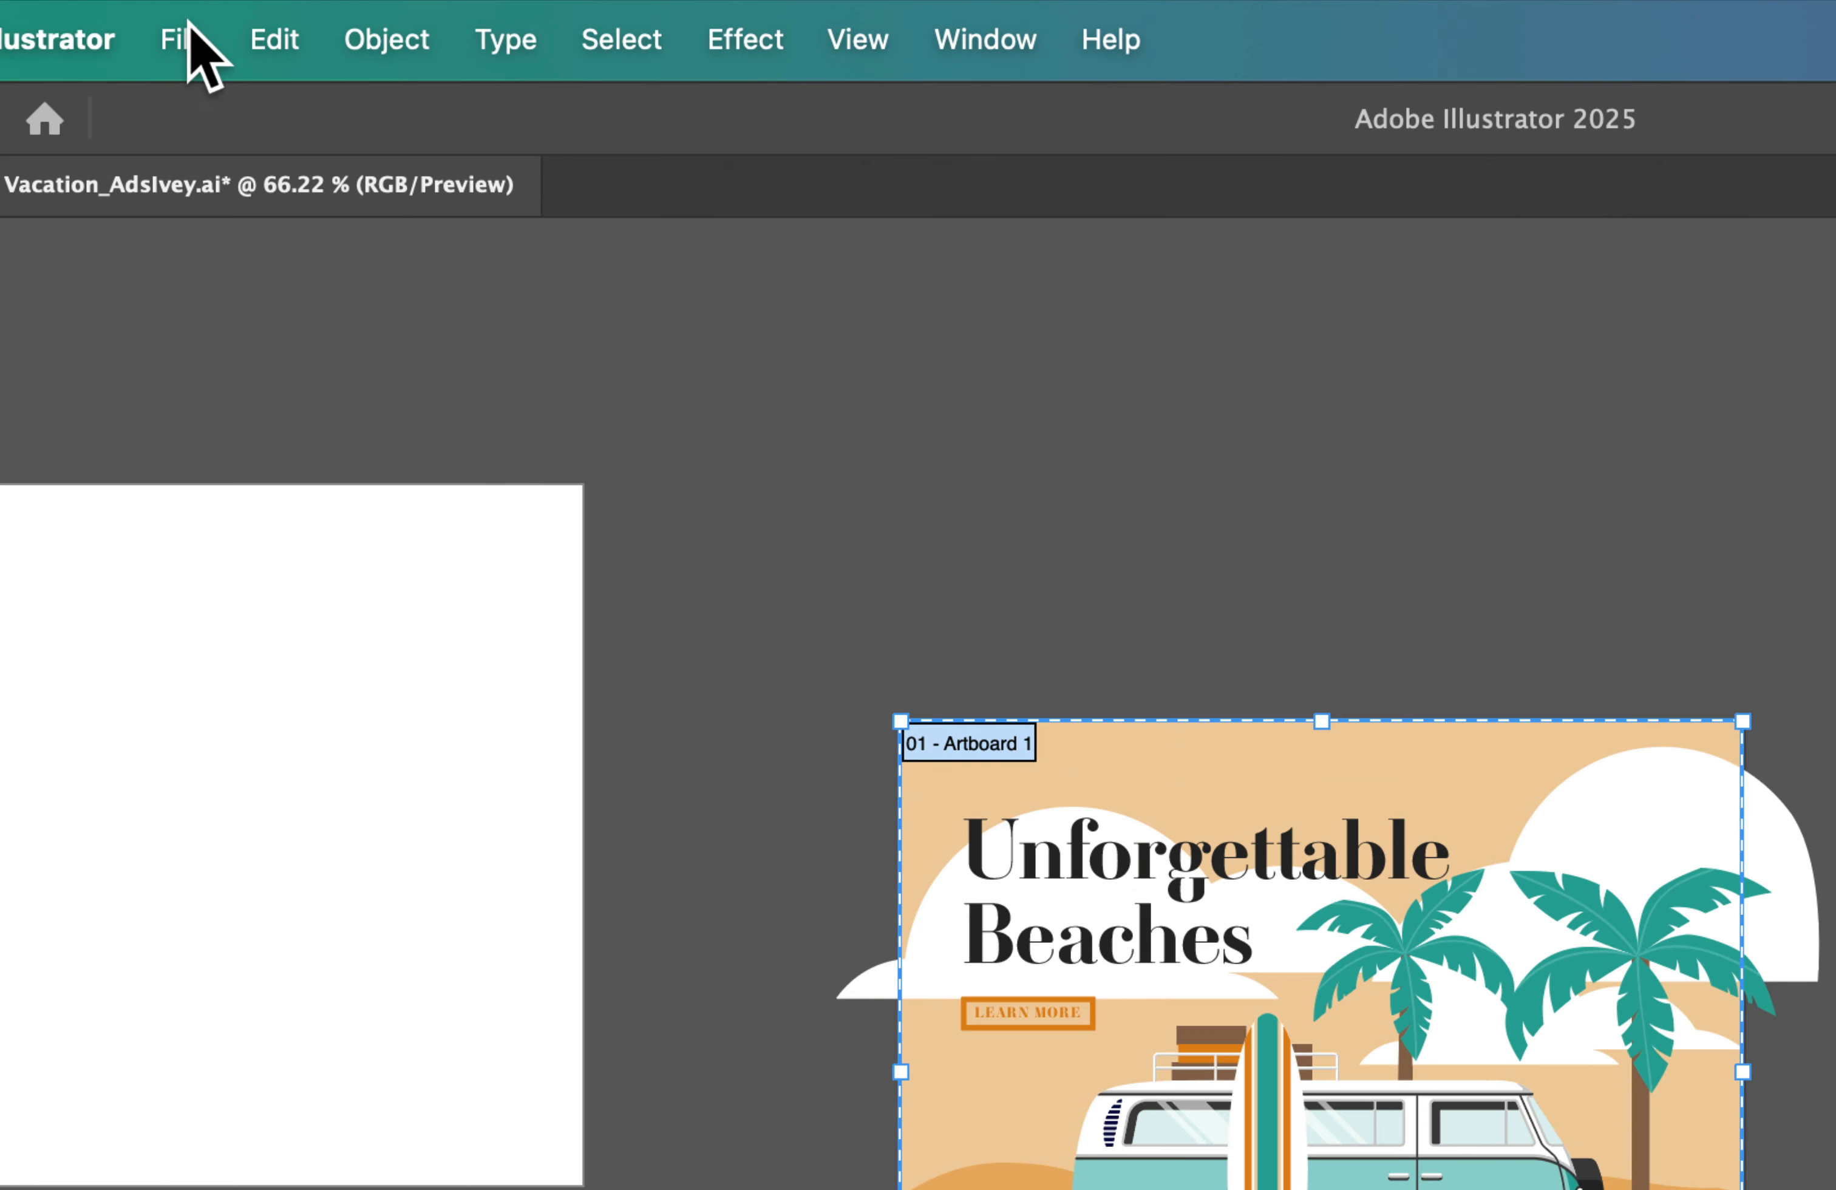
Paste the copied bus artboard into the Vacation_AdsIvey.ai document, merging swatches for all colour conflicts
left_click(221, 3)
left_click(293, 331)
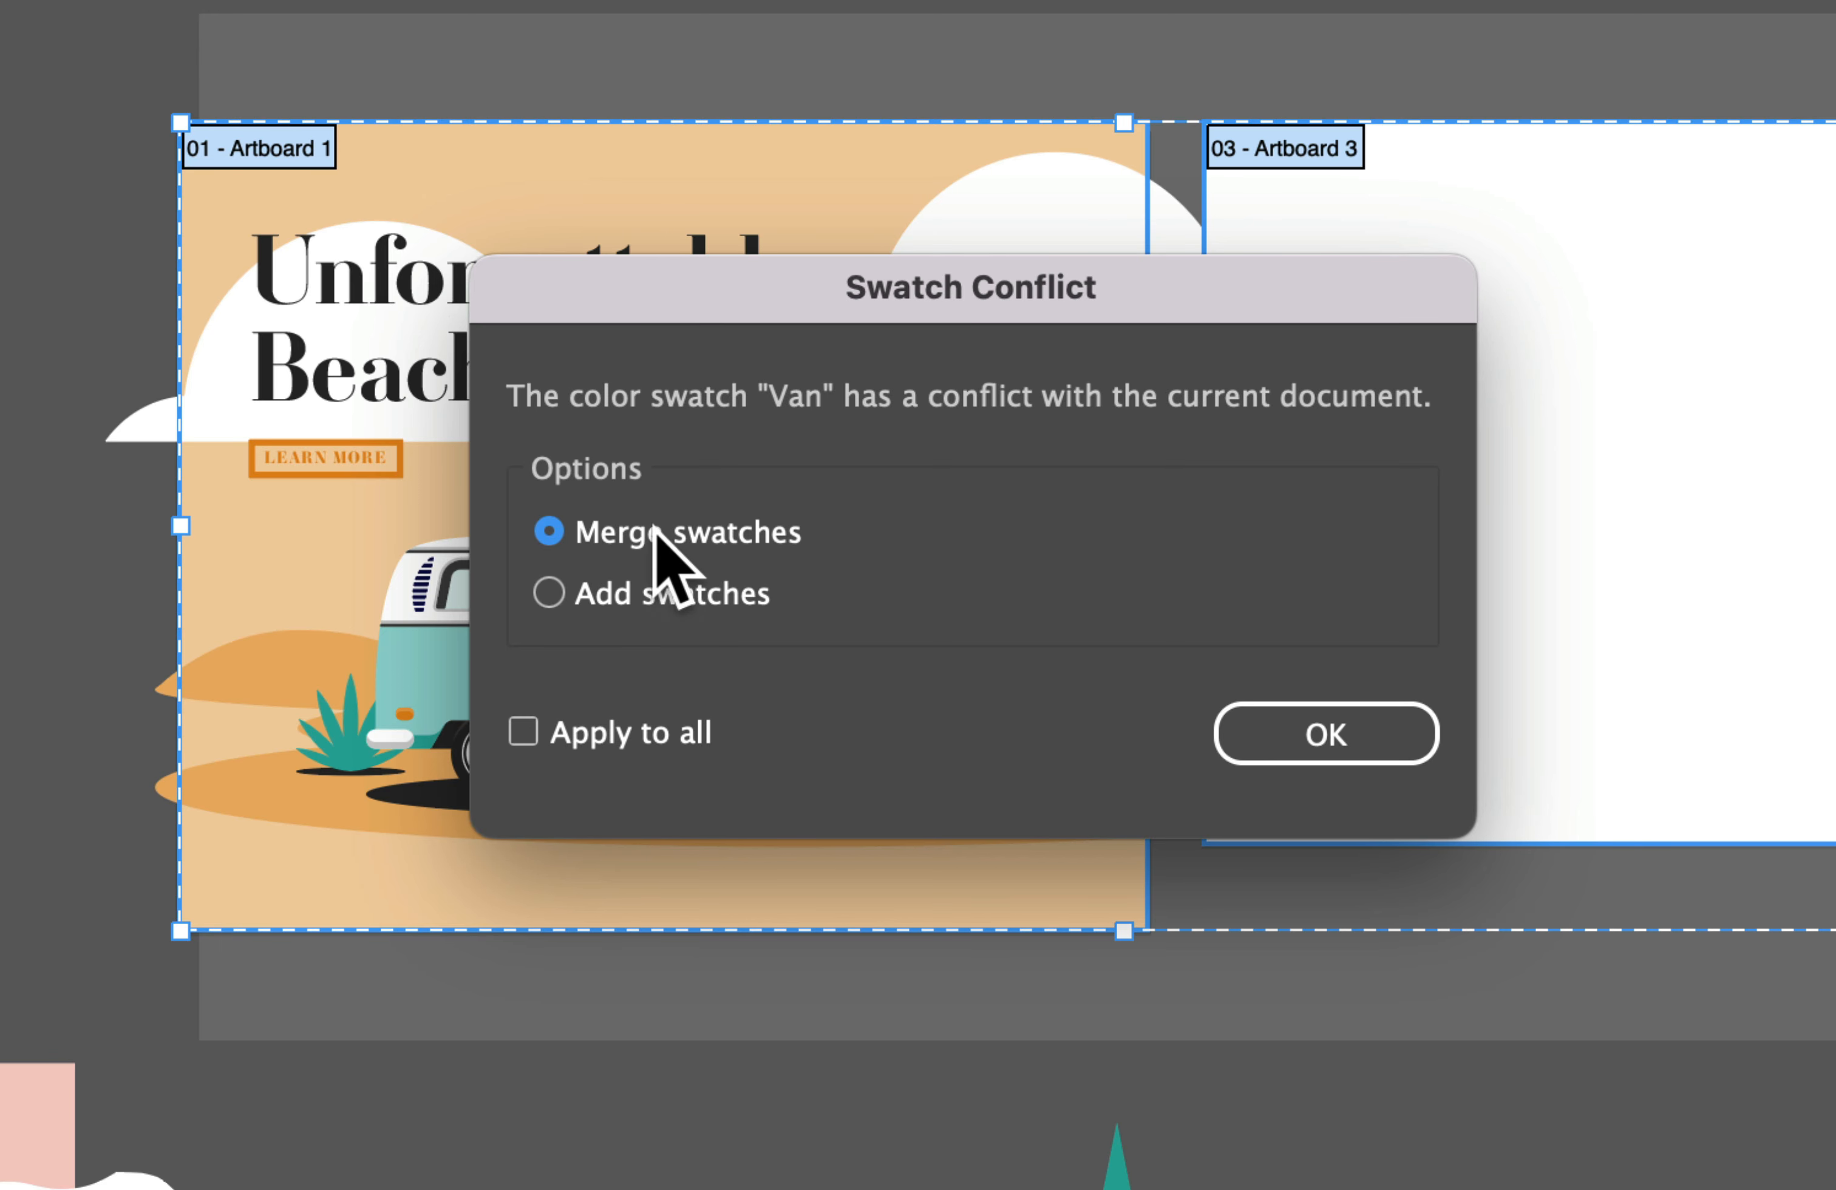
left_click(519, 730)
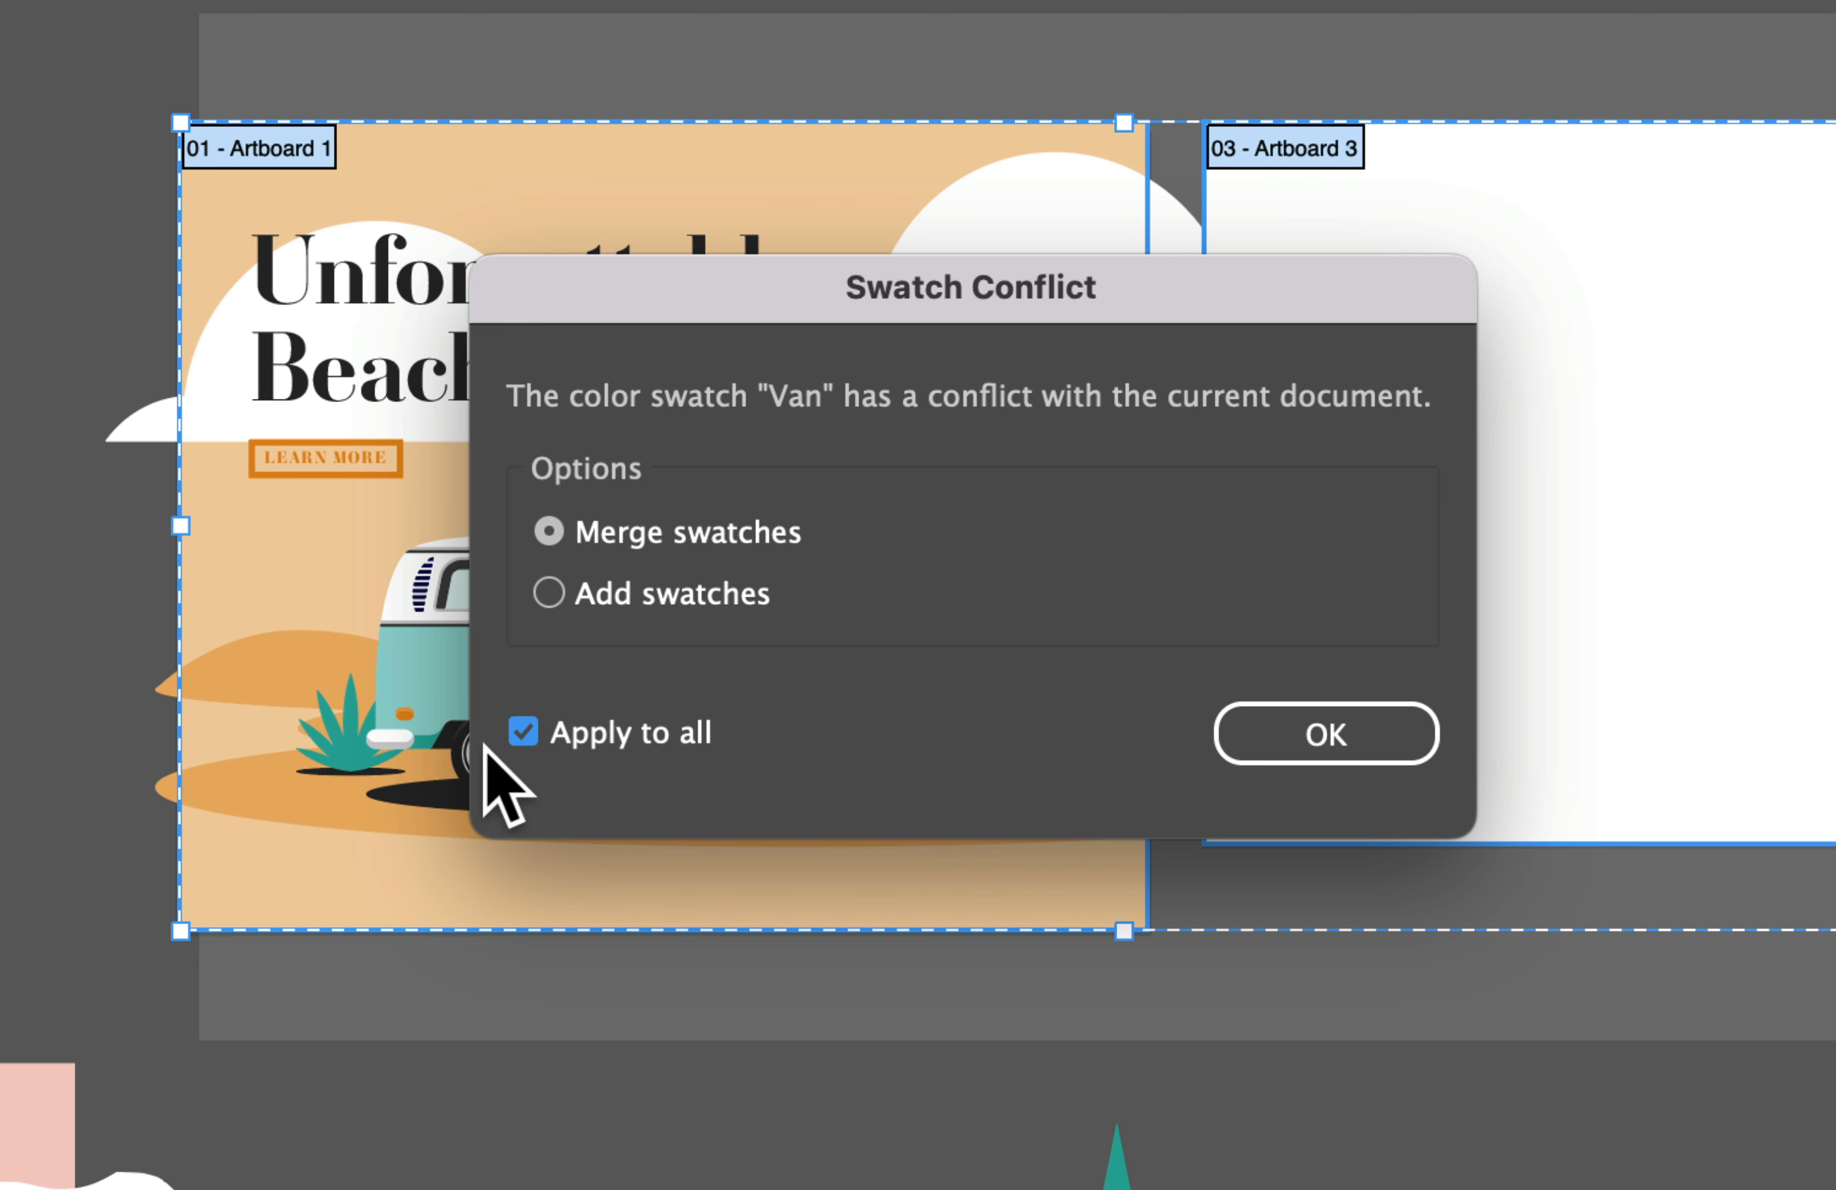
left_click(1273, 733)
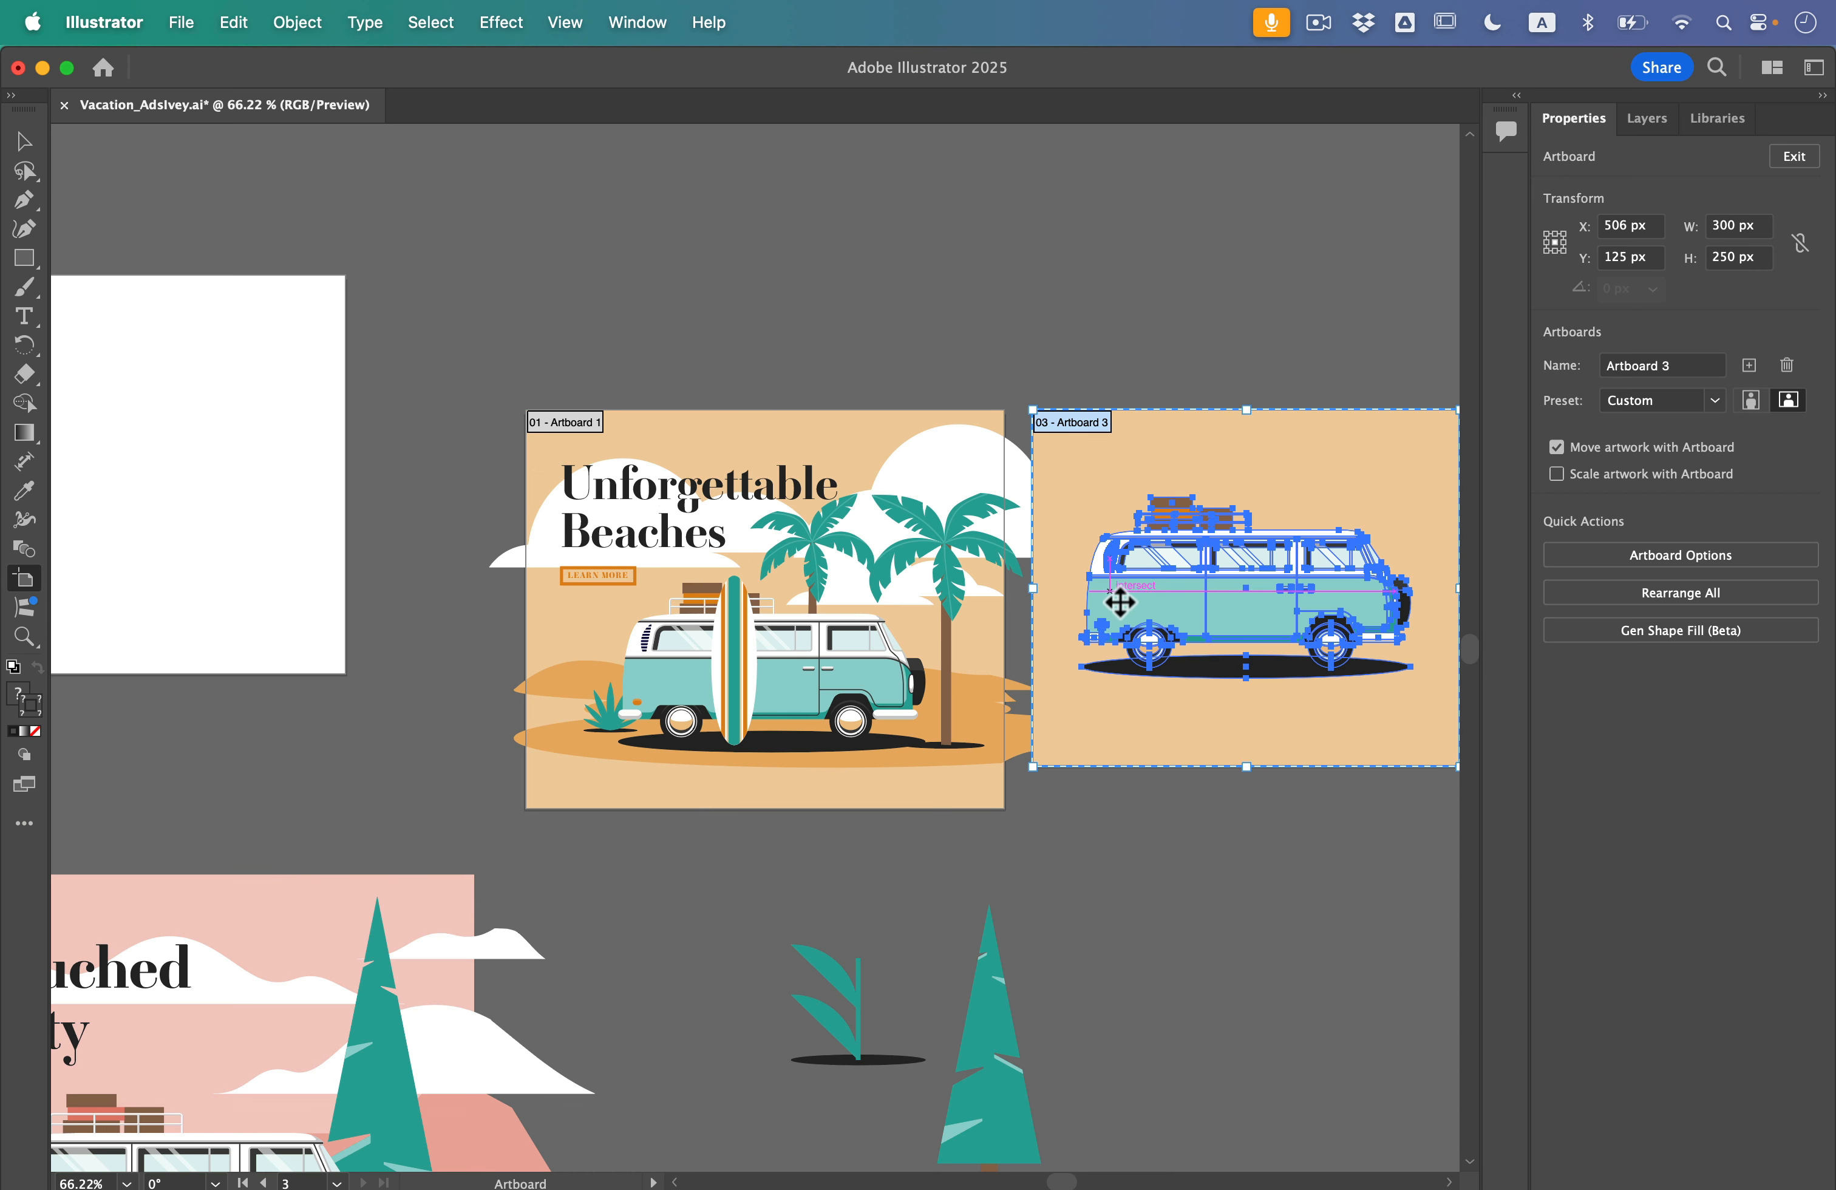
Show the Swatches panel, enlarge it to examine the document's merged colour swatches, and close it
left_click(638, 22)
mouse_move(736, 1182)
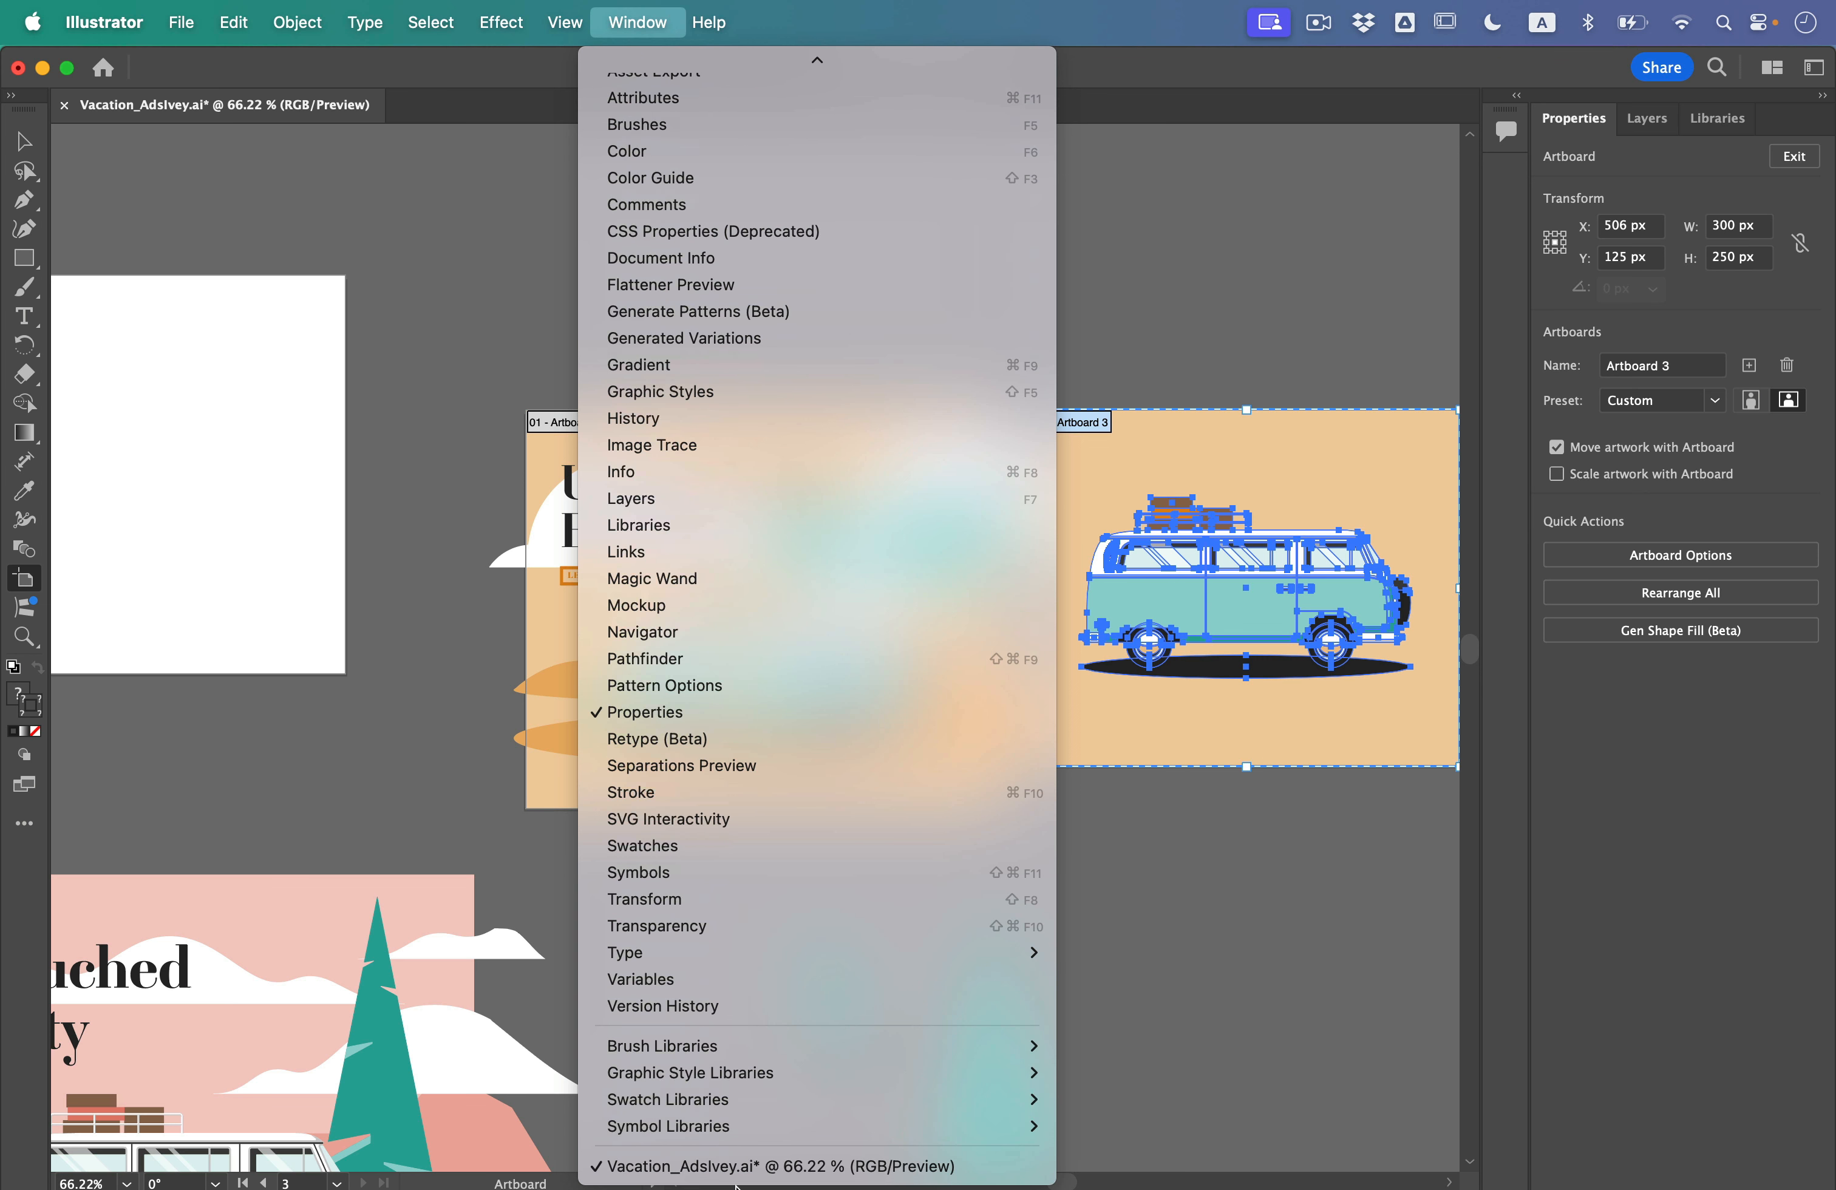
left_click(788, 846)
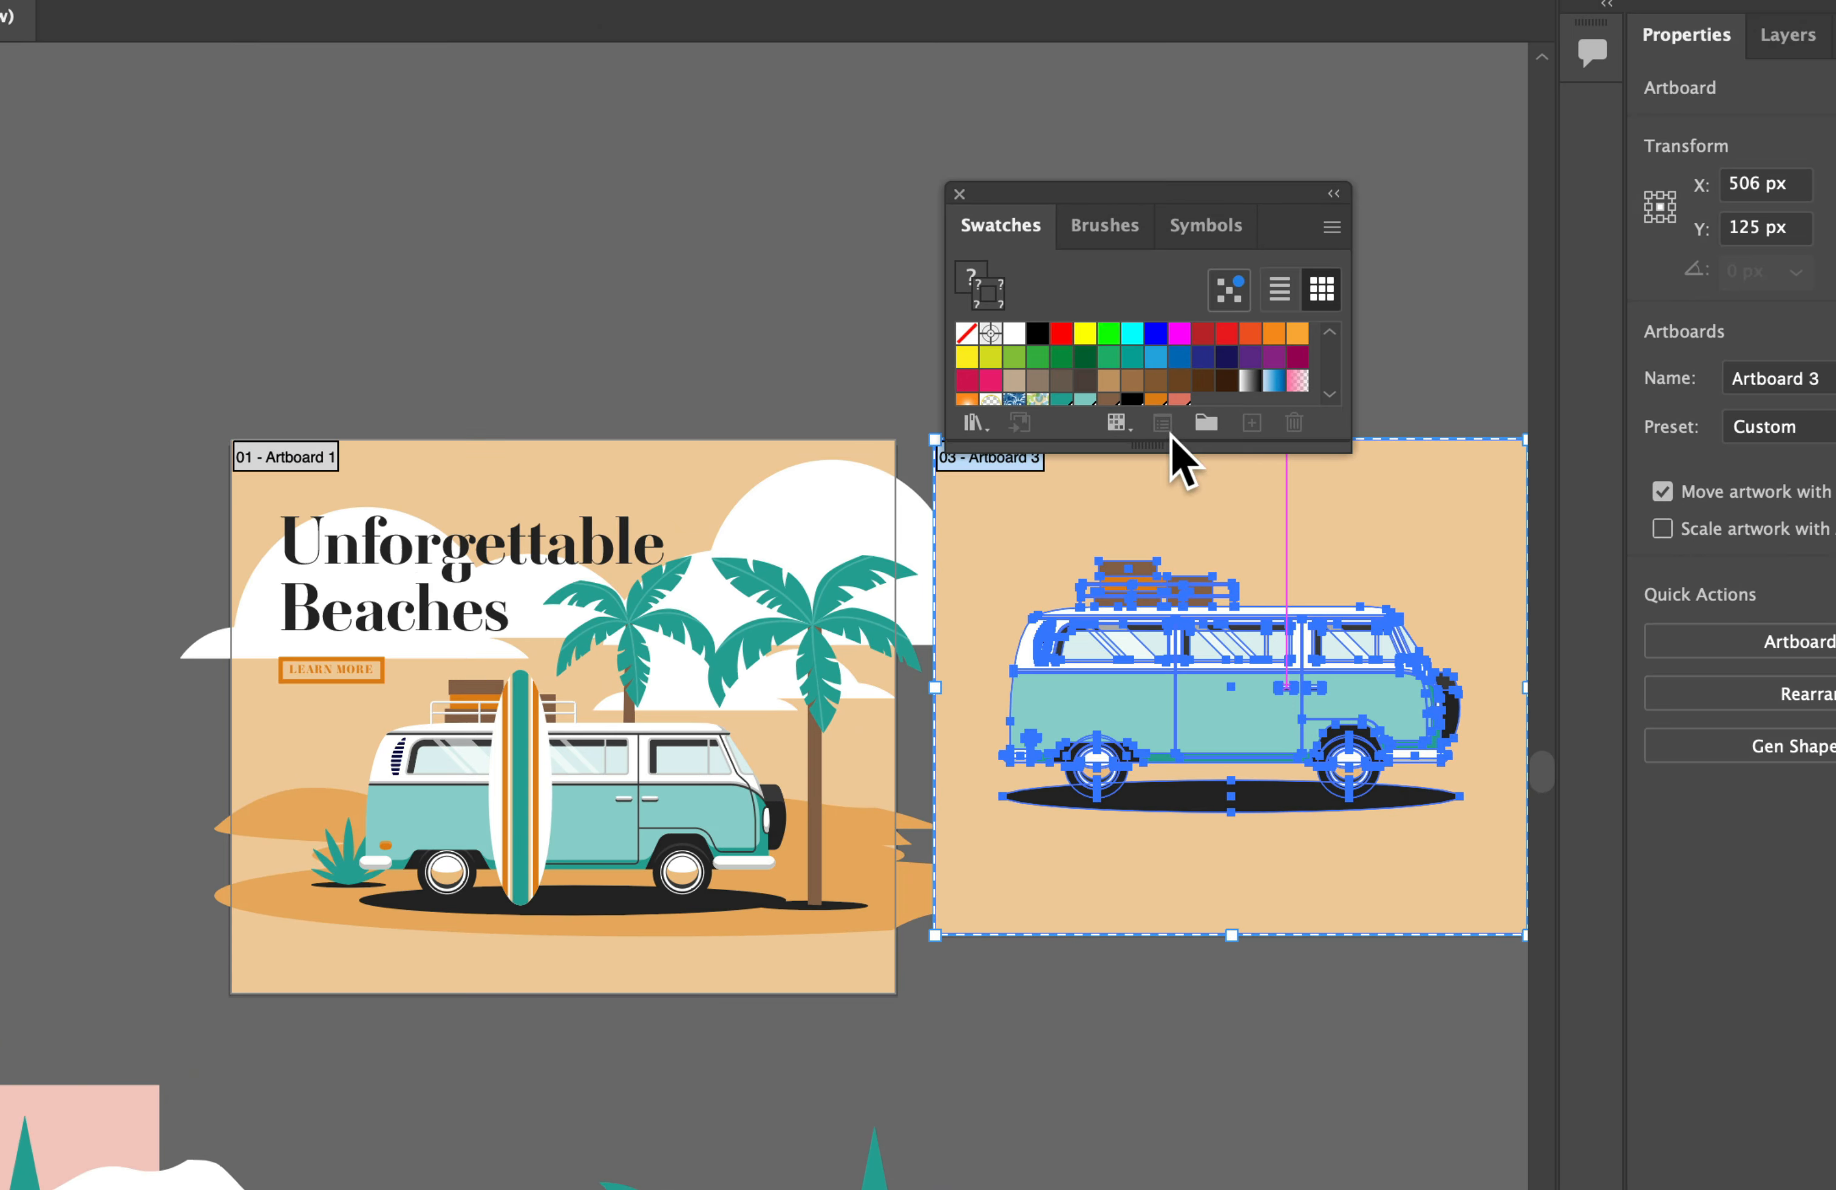
left_click_drag(1191, 416, 1191, 523)
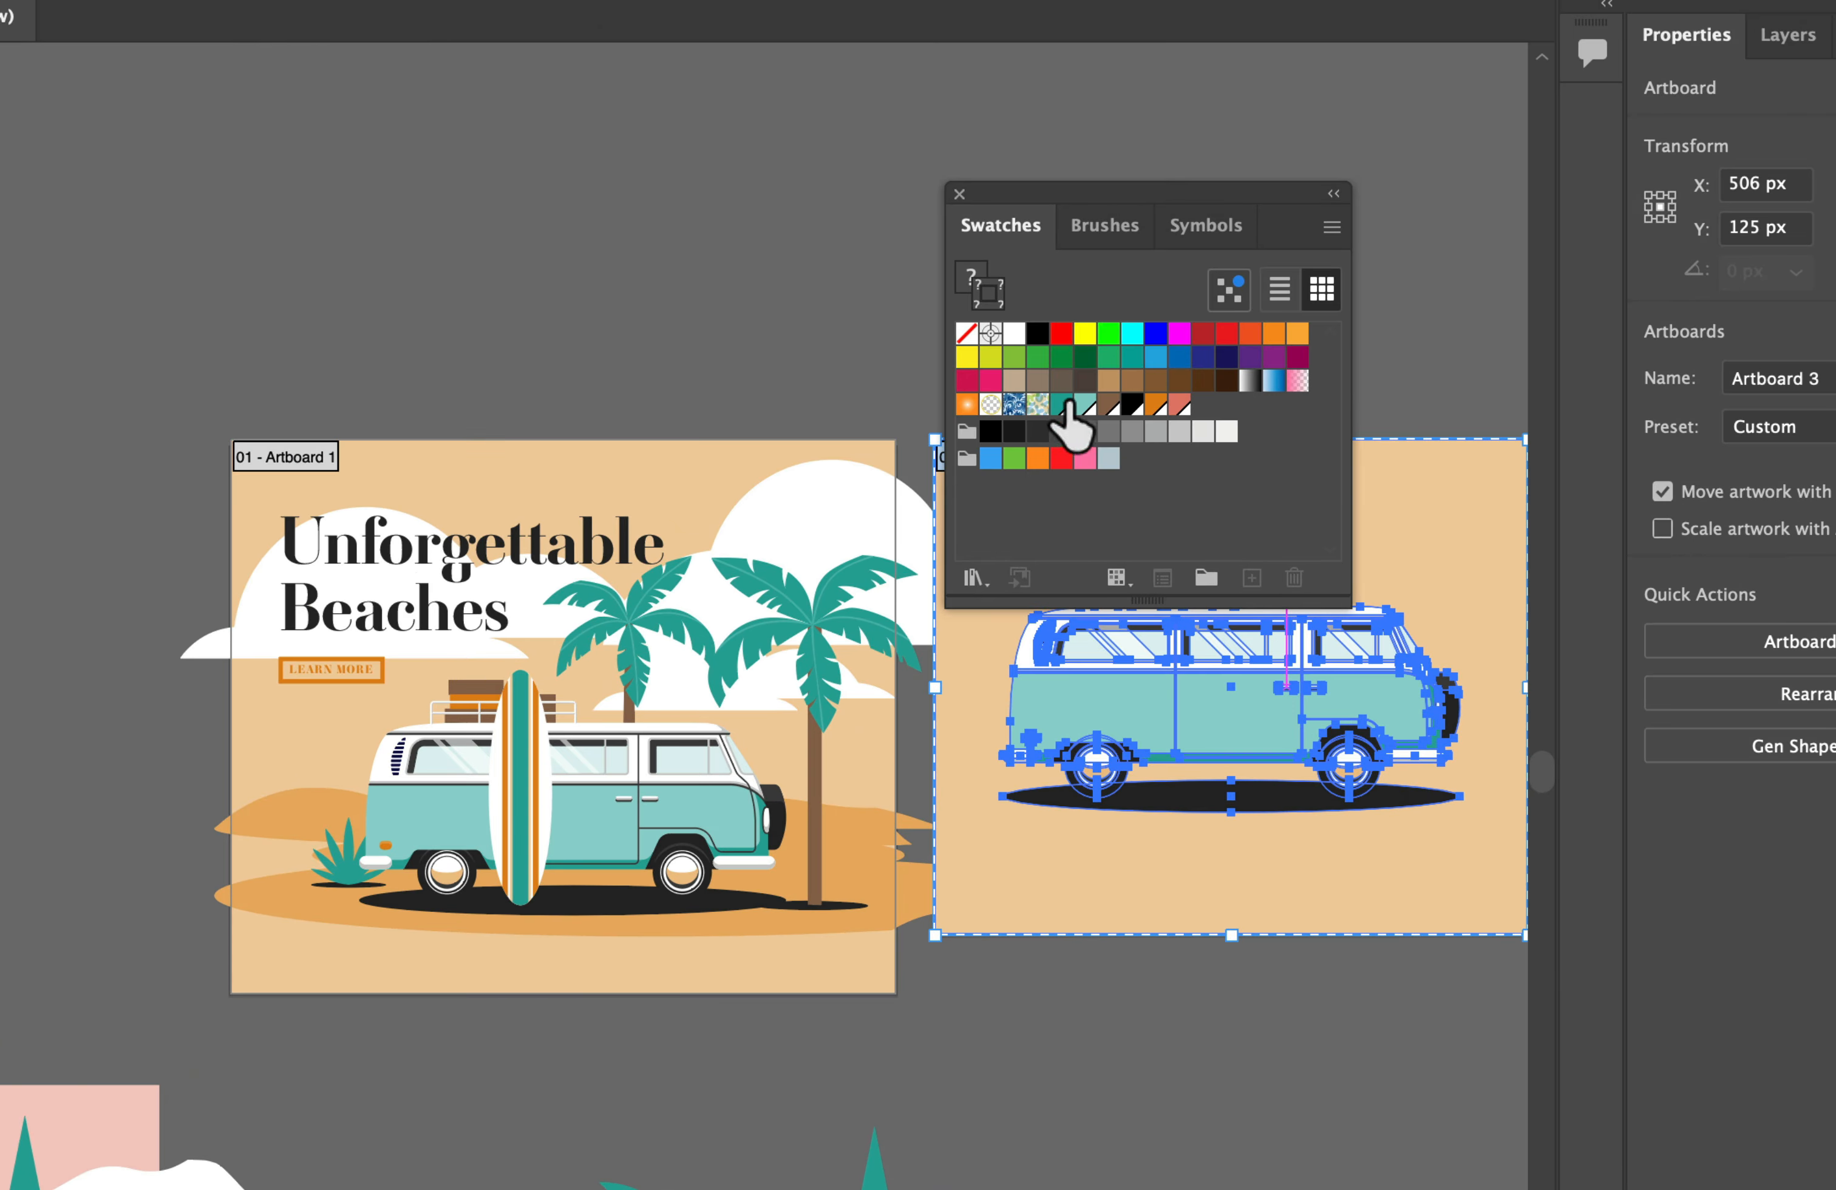
left_click(960, 193)
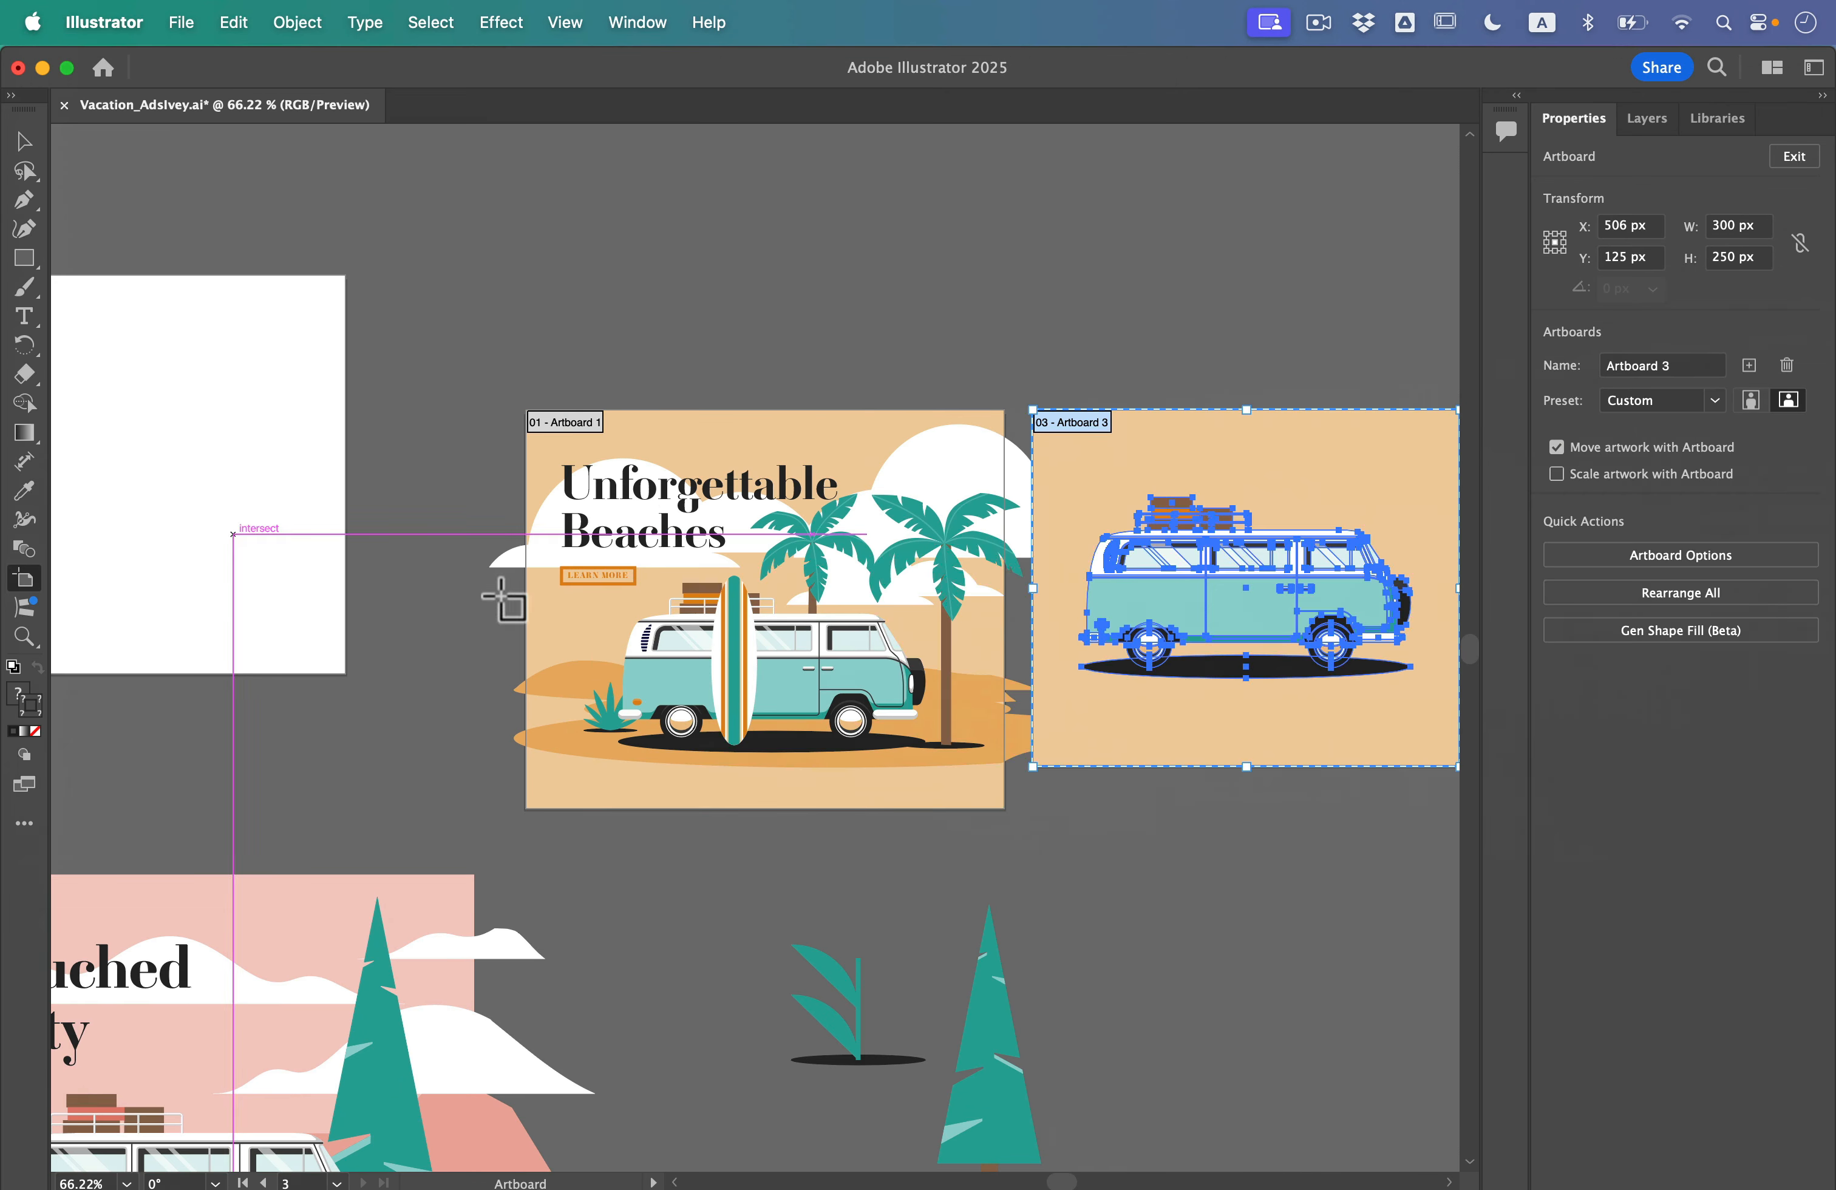
Add Artboard 1 and the Mountain Vacation Ad artboard to the bus artboard selection and try to align their top edges
left_click(901, 533, "shift")
left_click(277, 410, "shift")
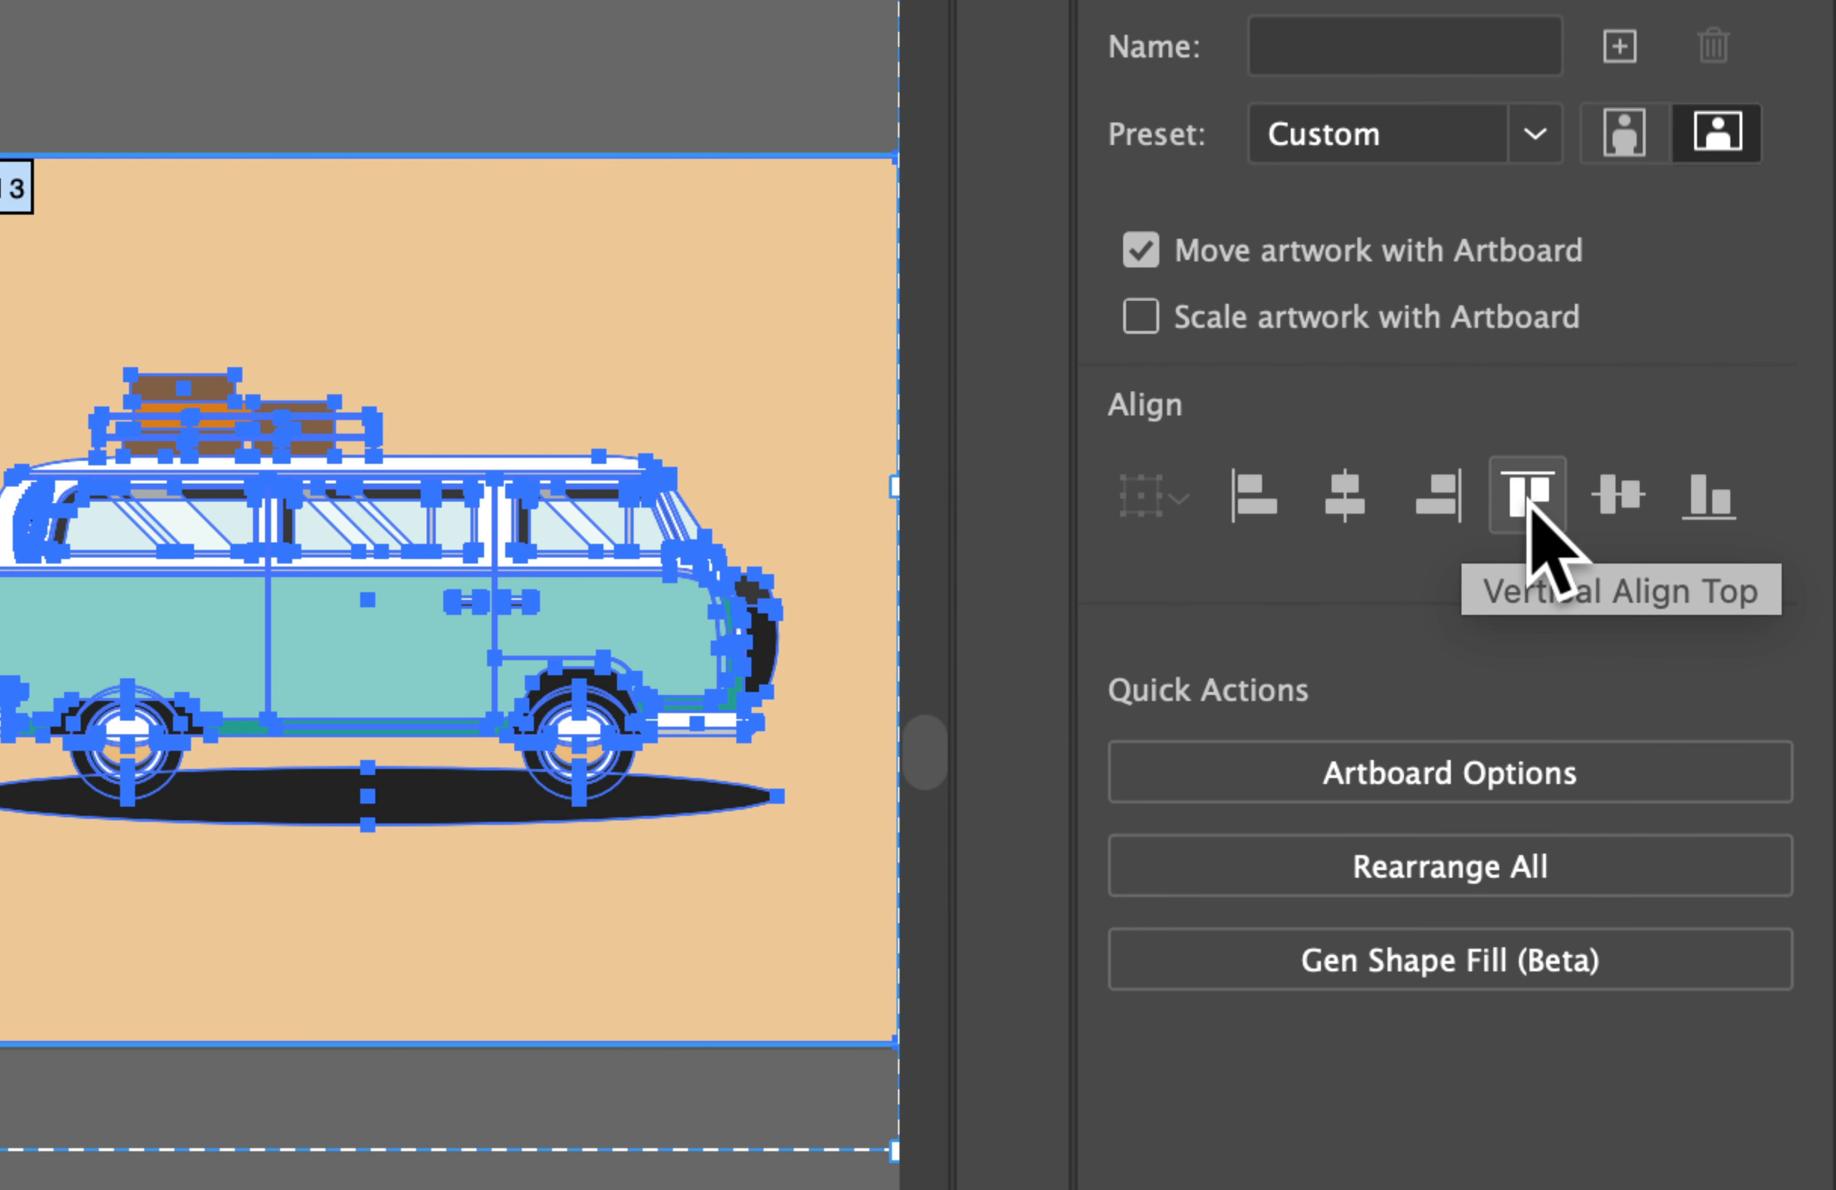
left_click(1518, 508)
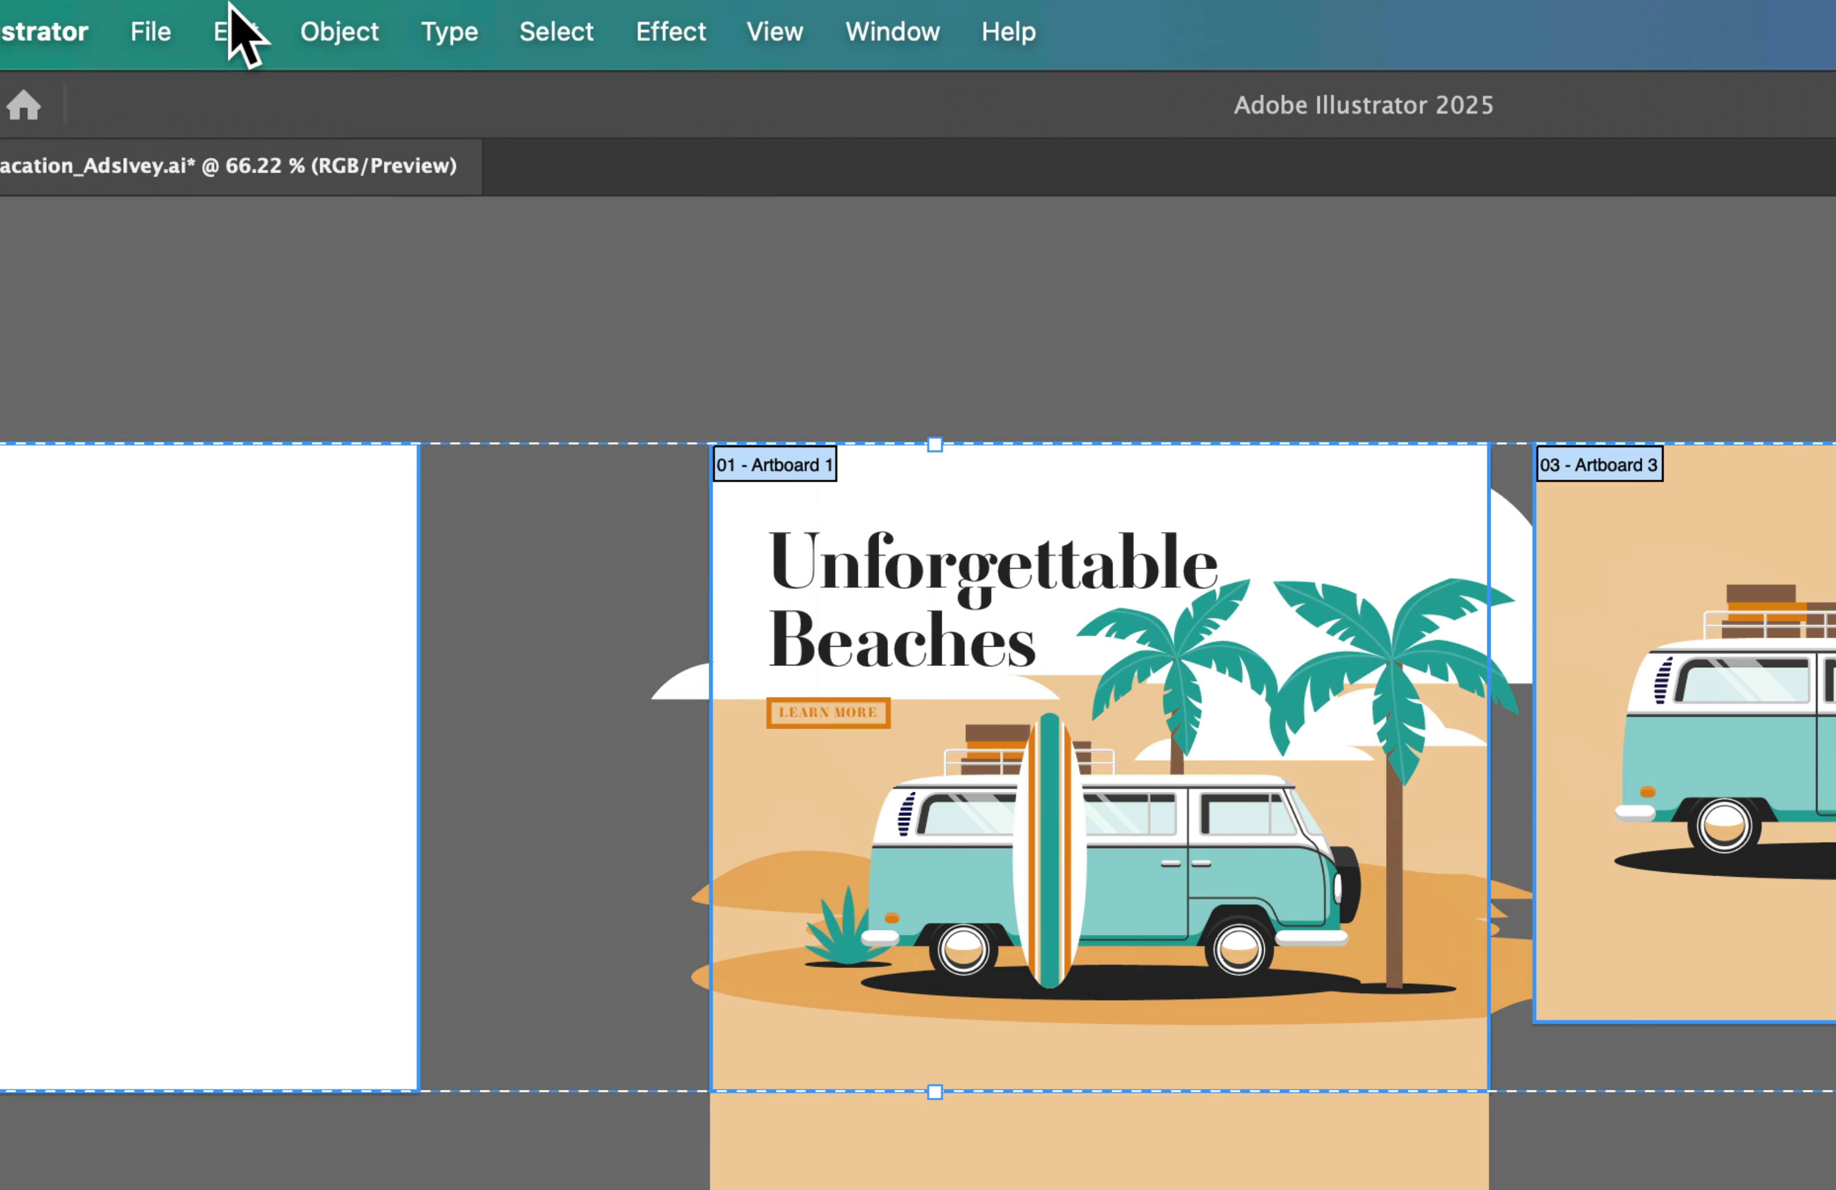
Undo the artboard alignment and unlock all locked objects in the document
left_click(233, 20)
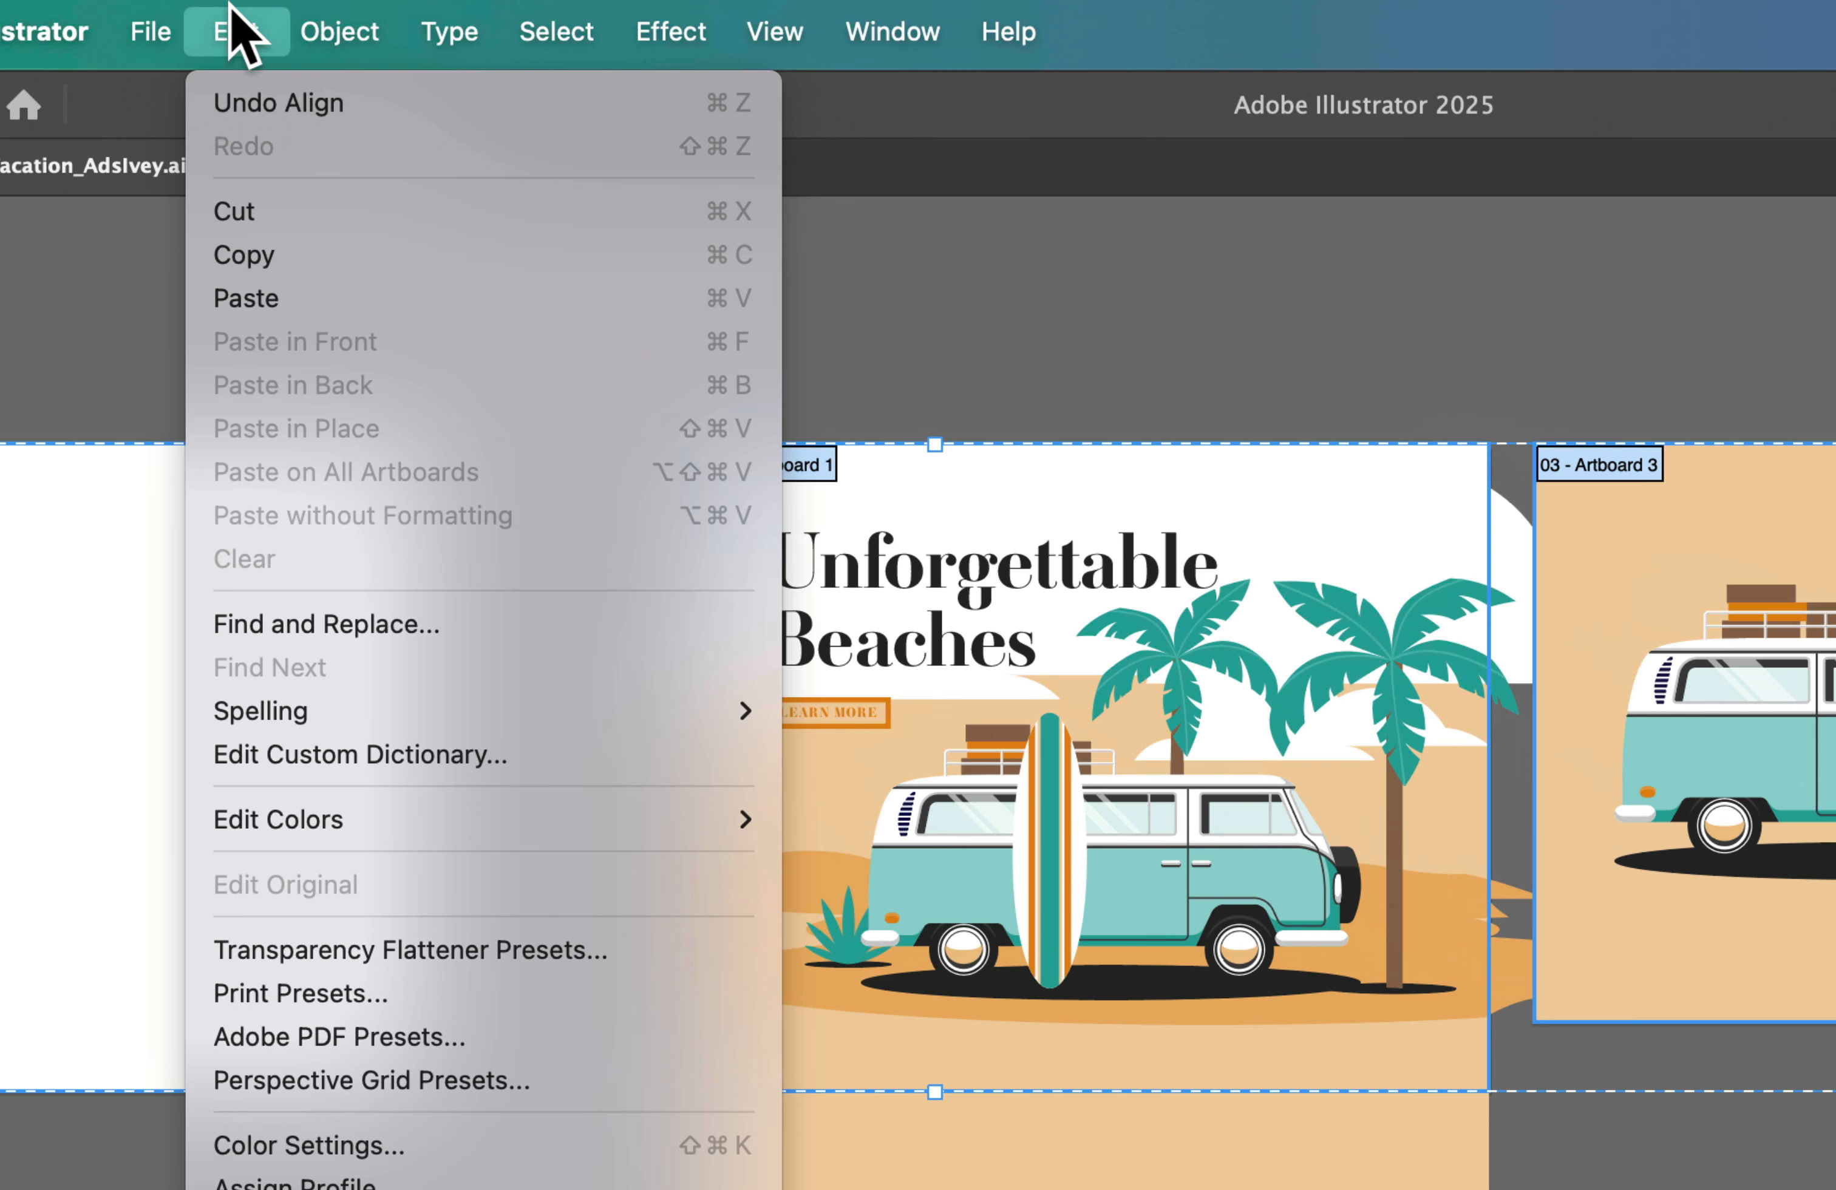
left_click(287, 131)
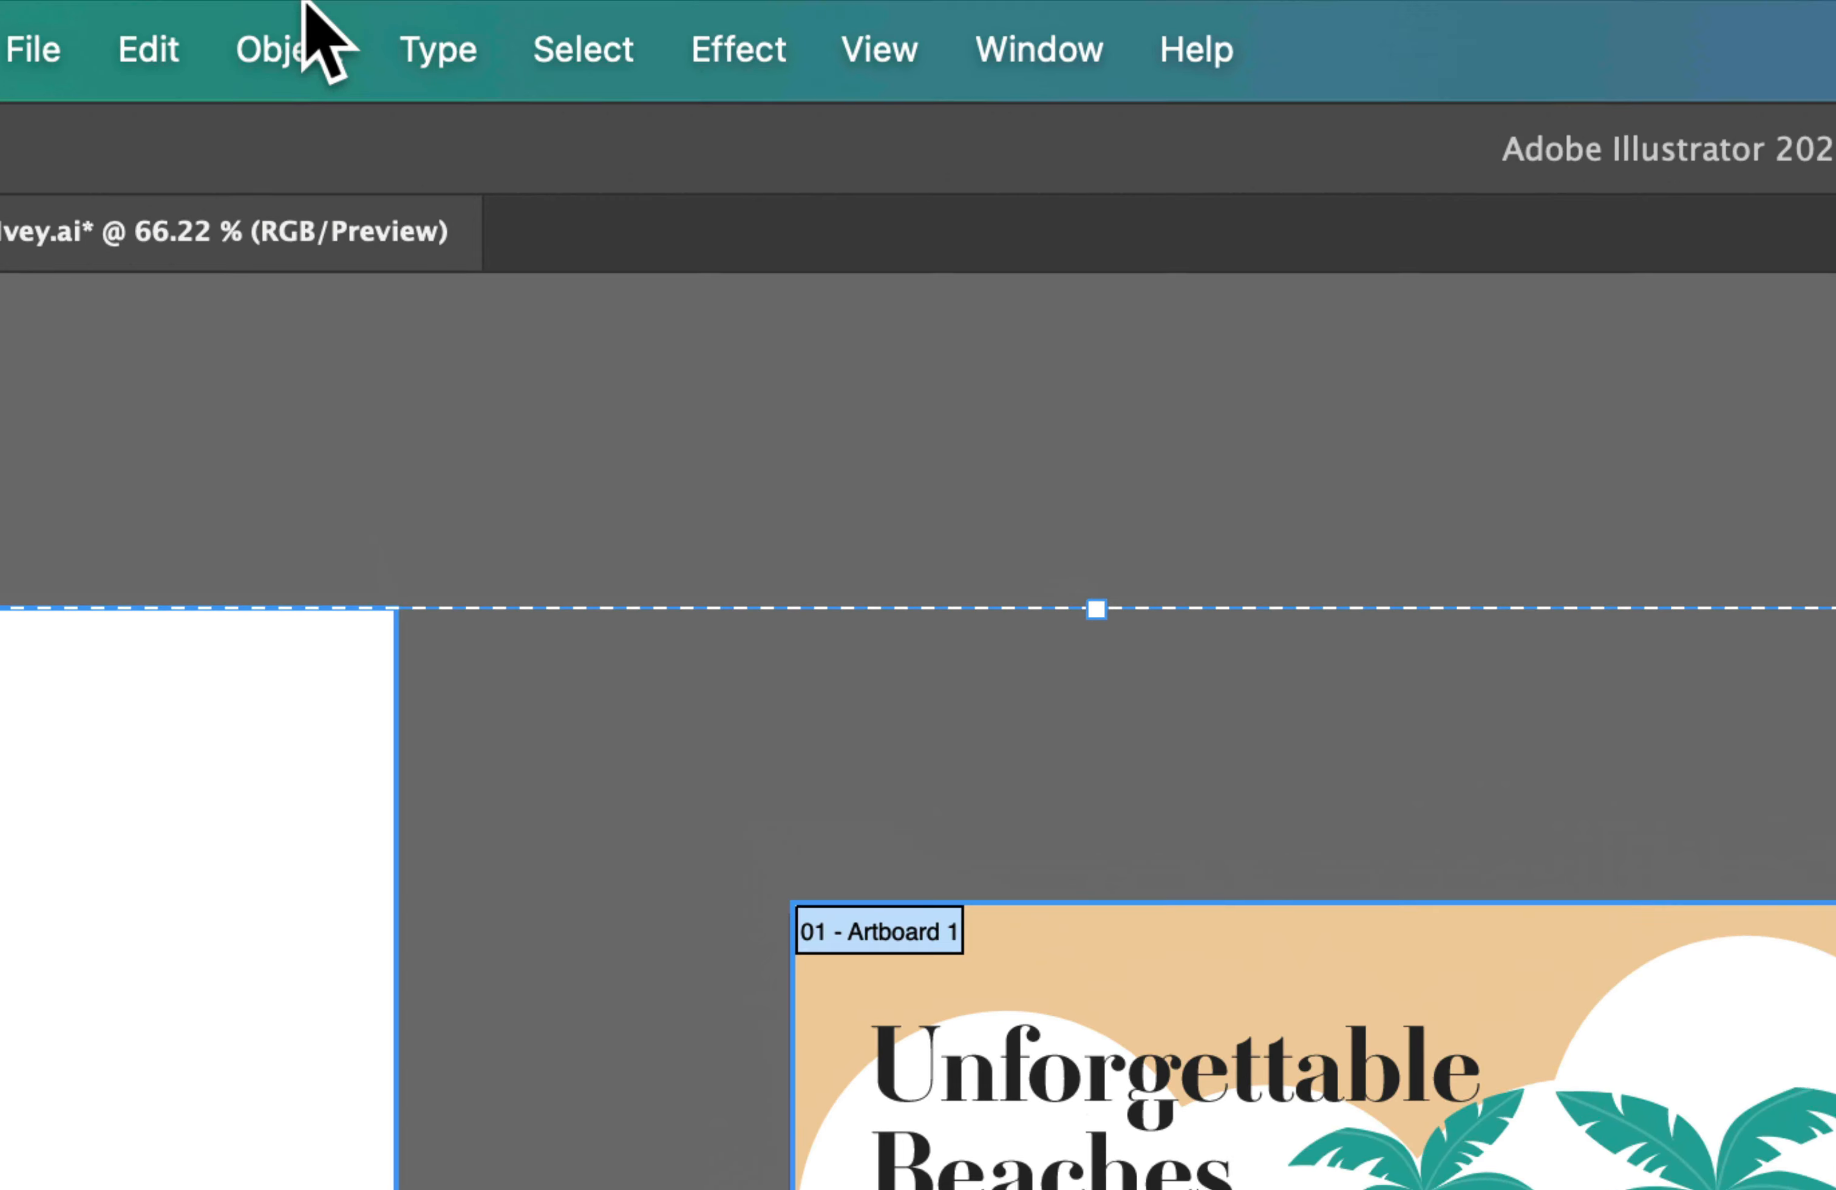
left_click(310, 15)
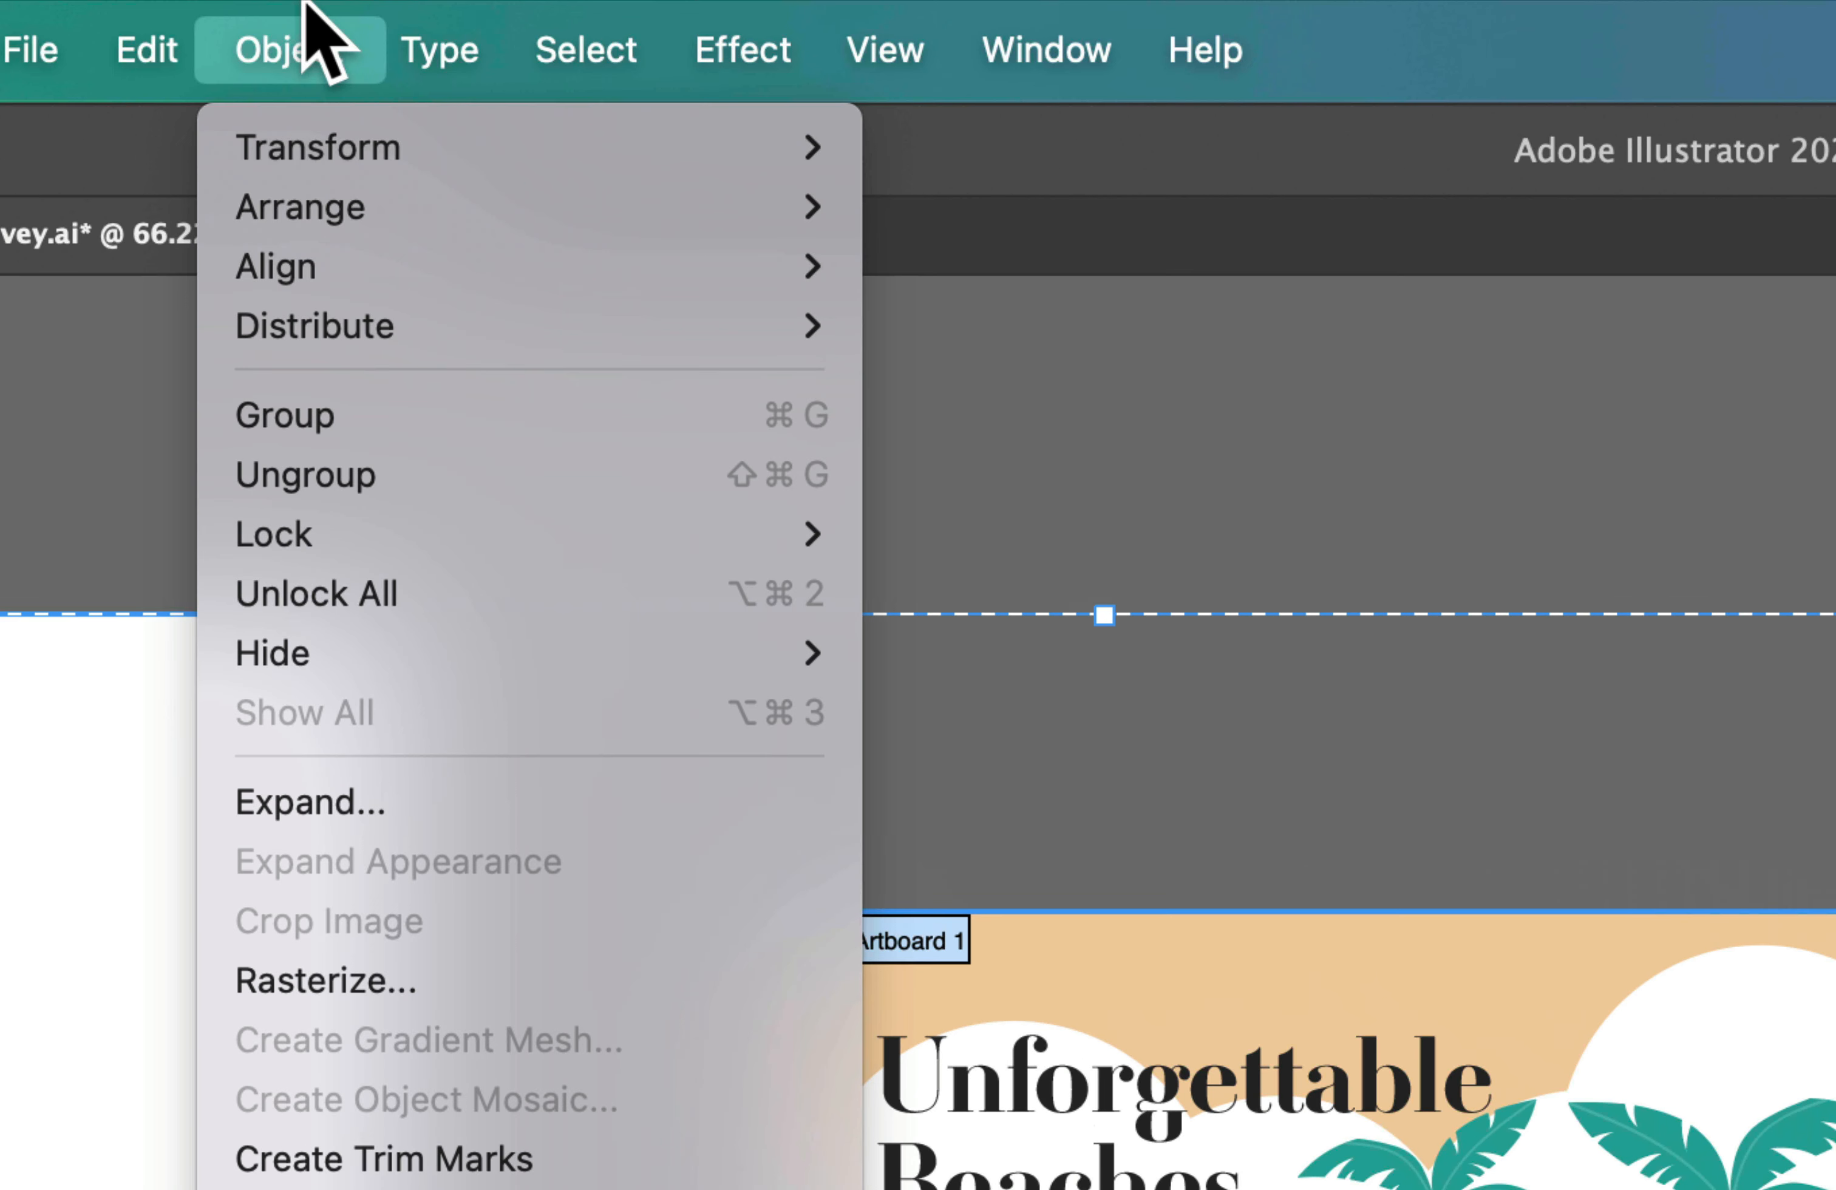
left_click(340, 595)
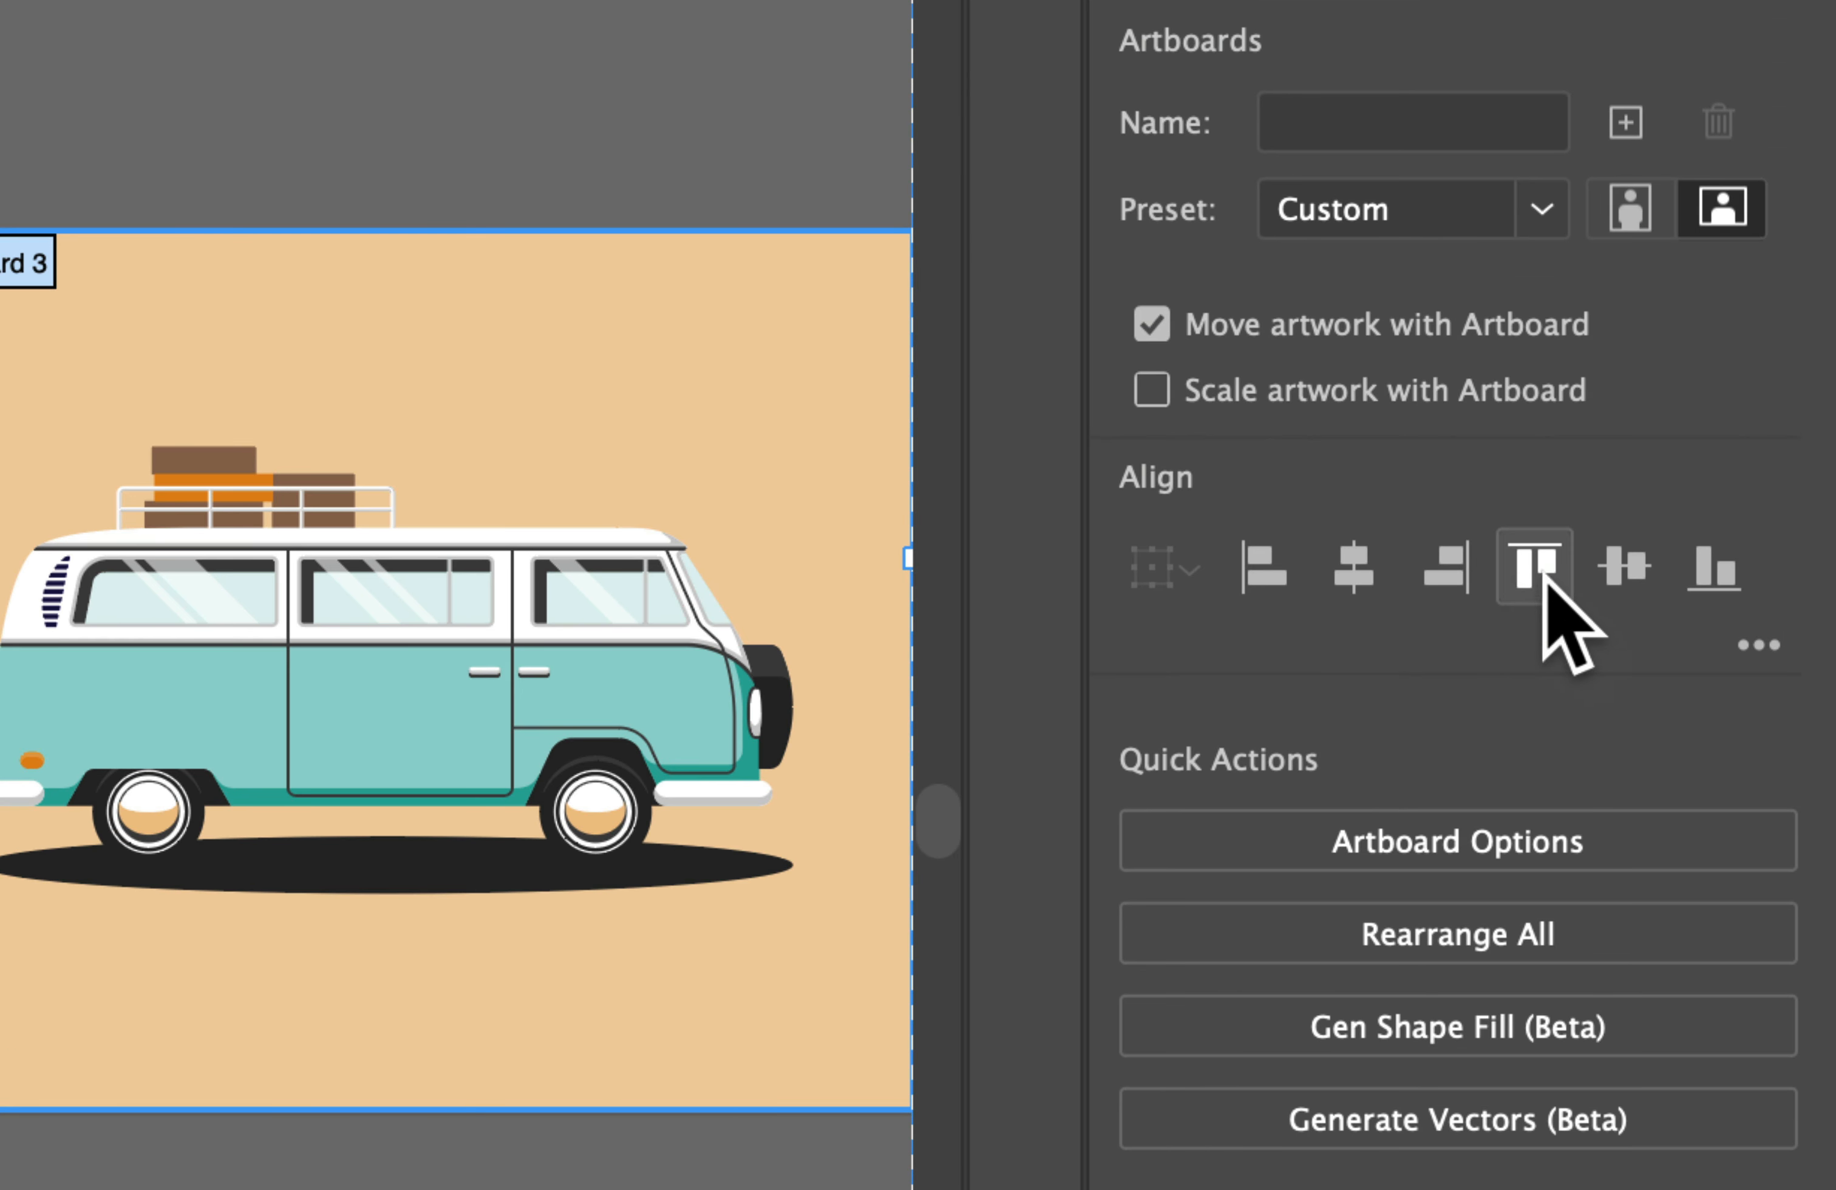
Align the top edges of the three selected artboards and rearrange all artboards in a single row with 40 px spacing
left_click(1533, 572)
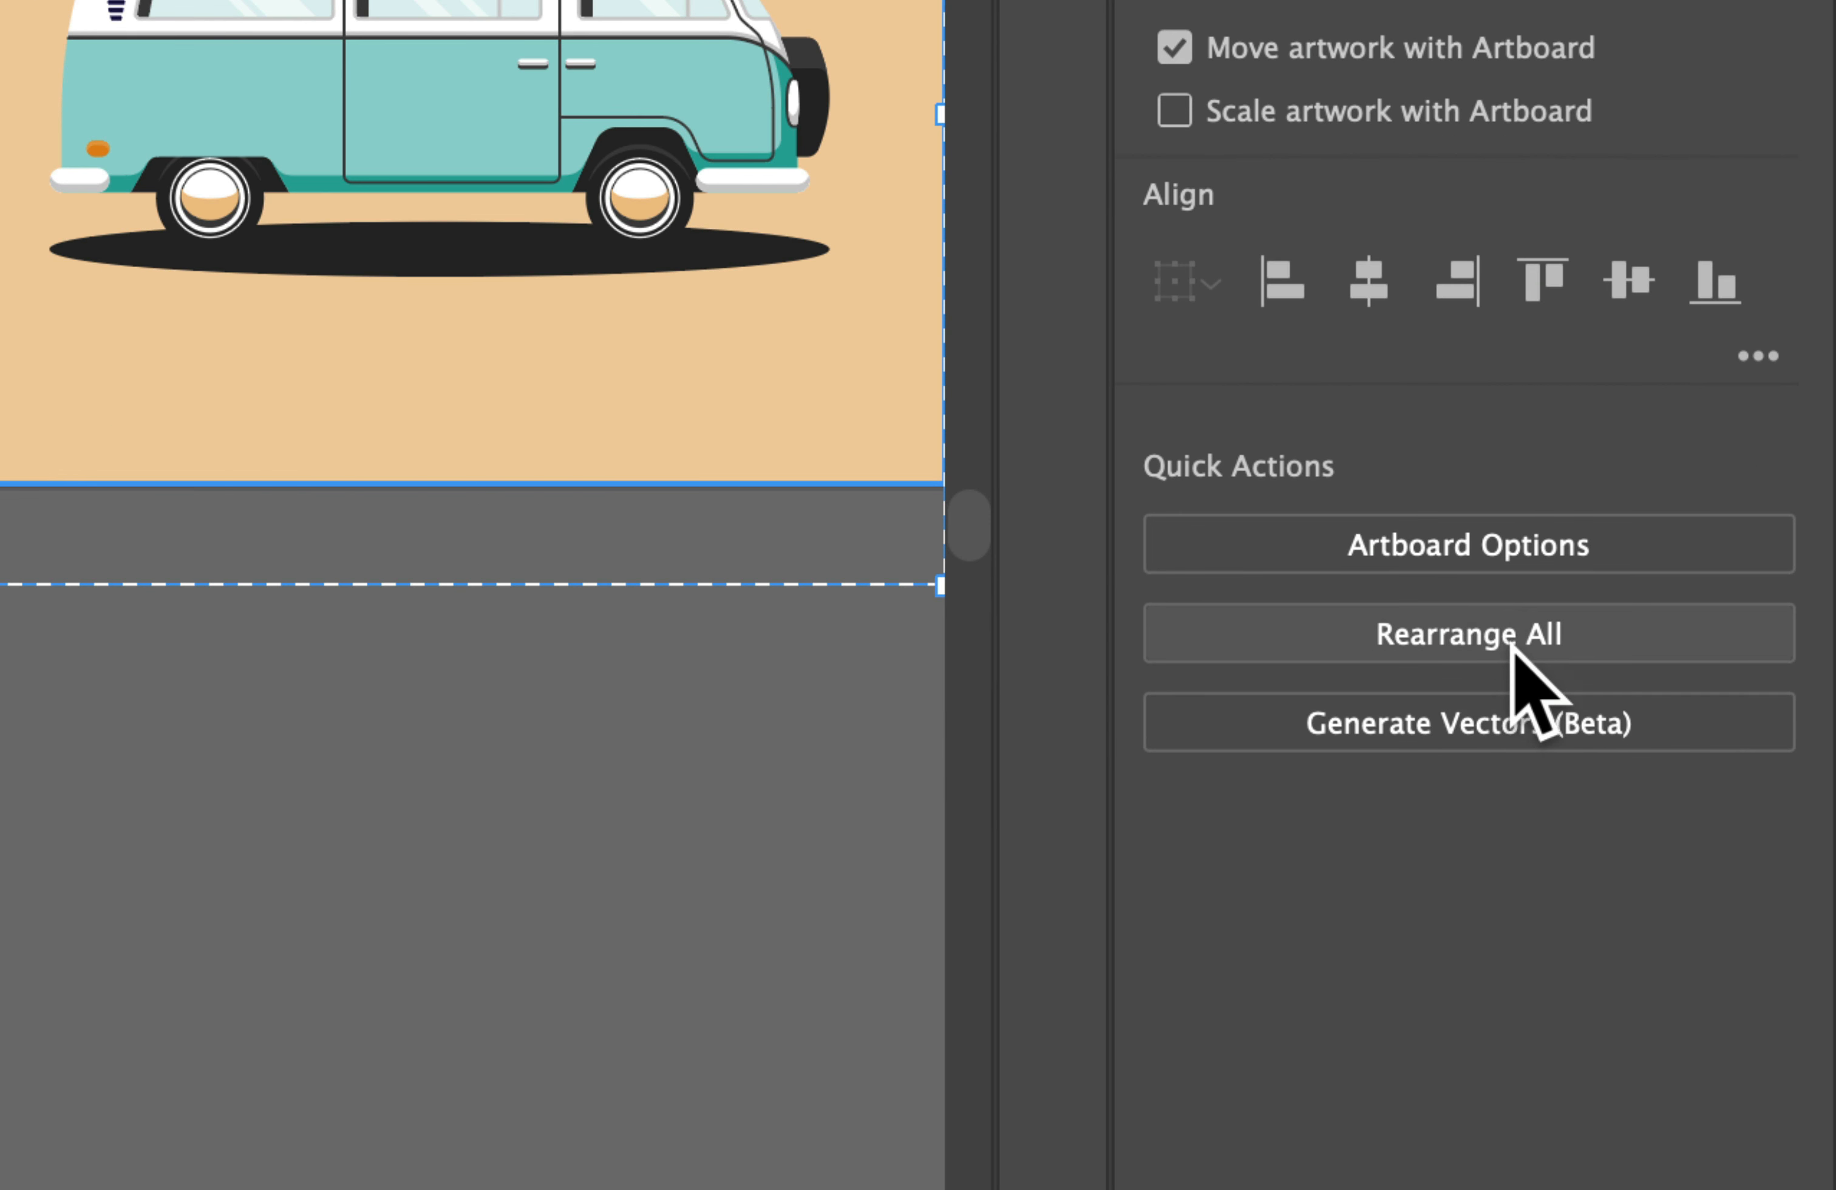
left_click(1484, 630)
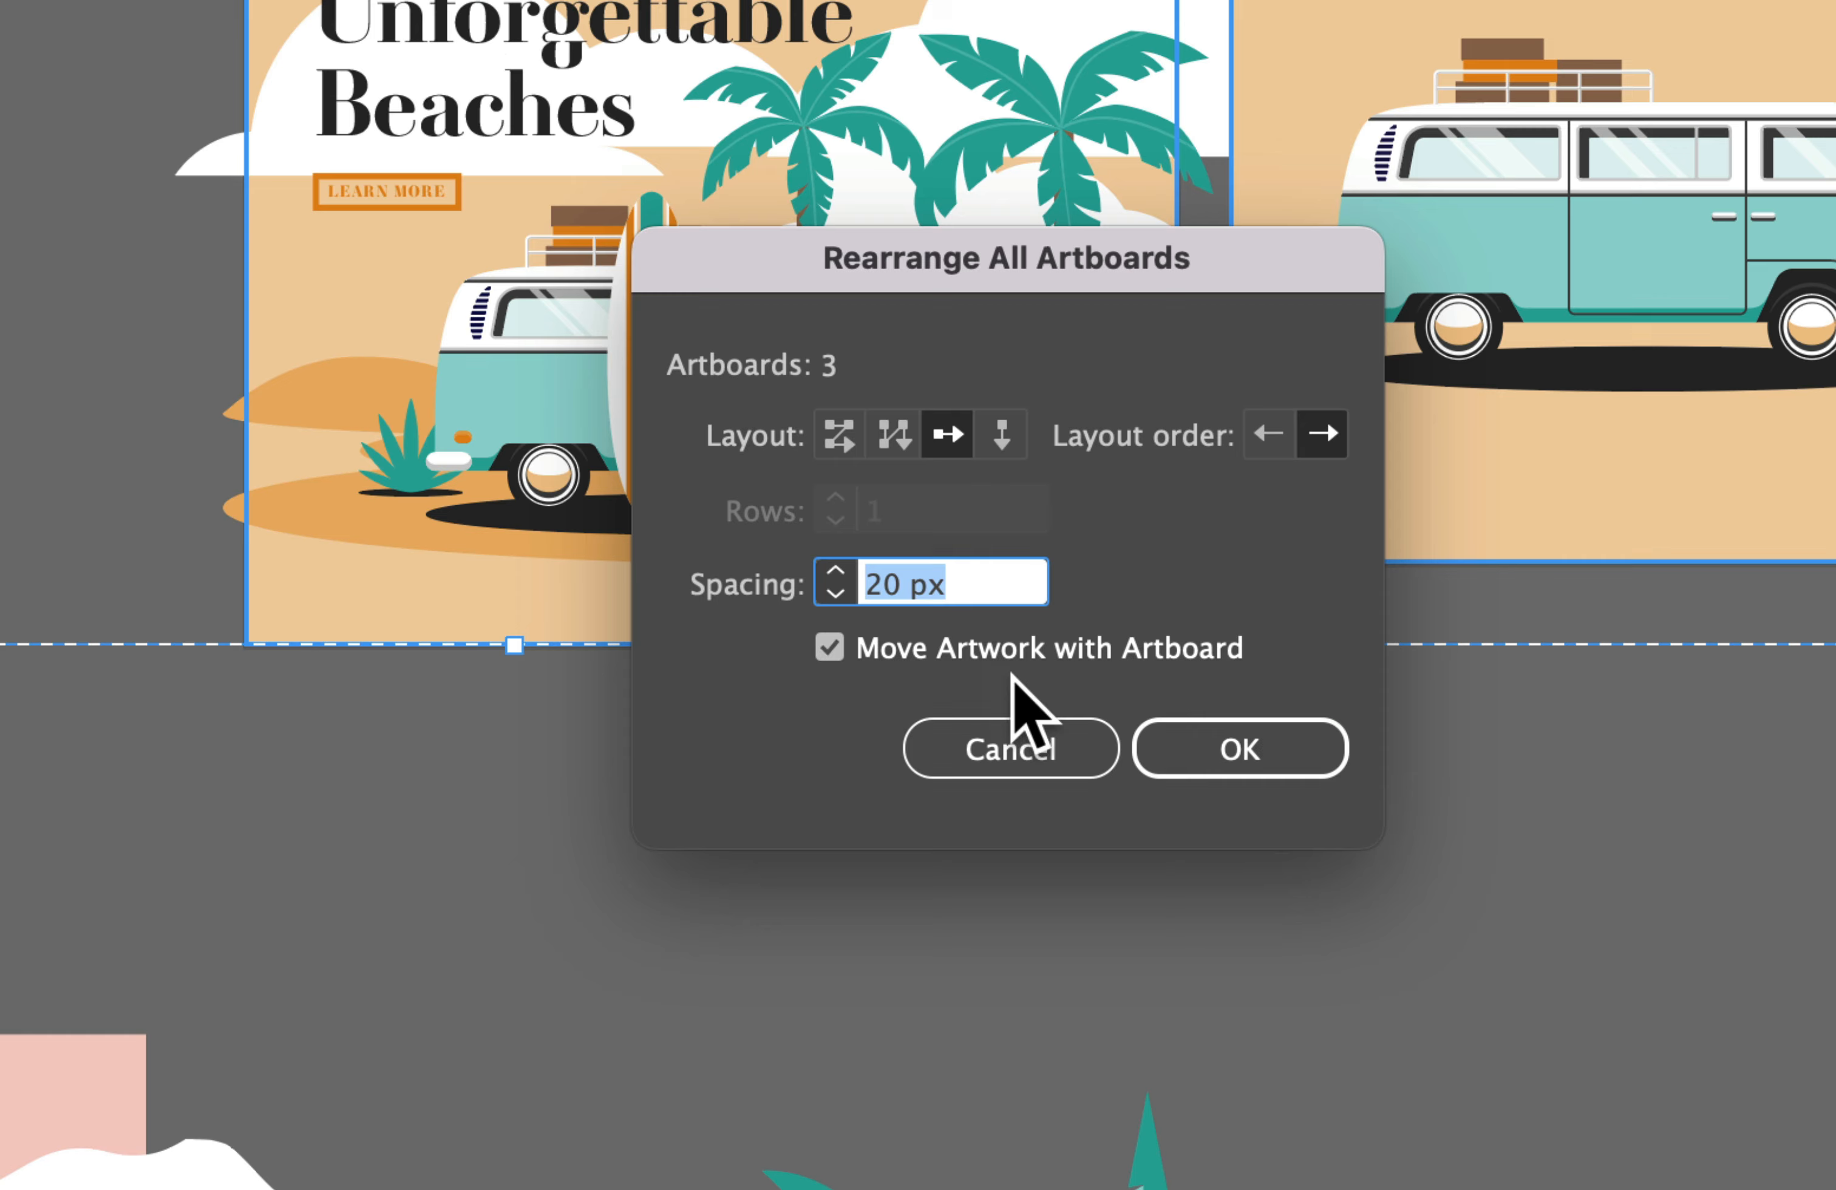
type("40")
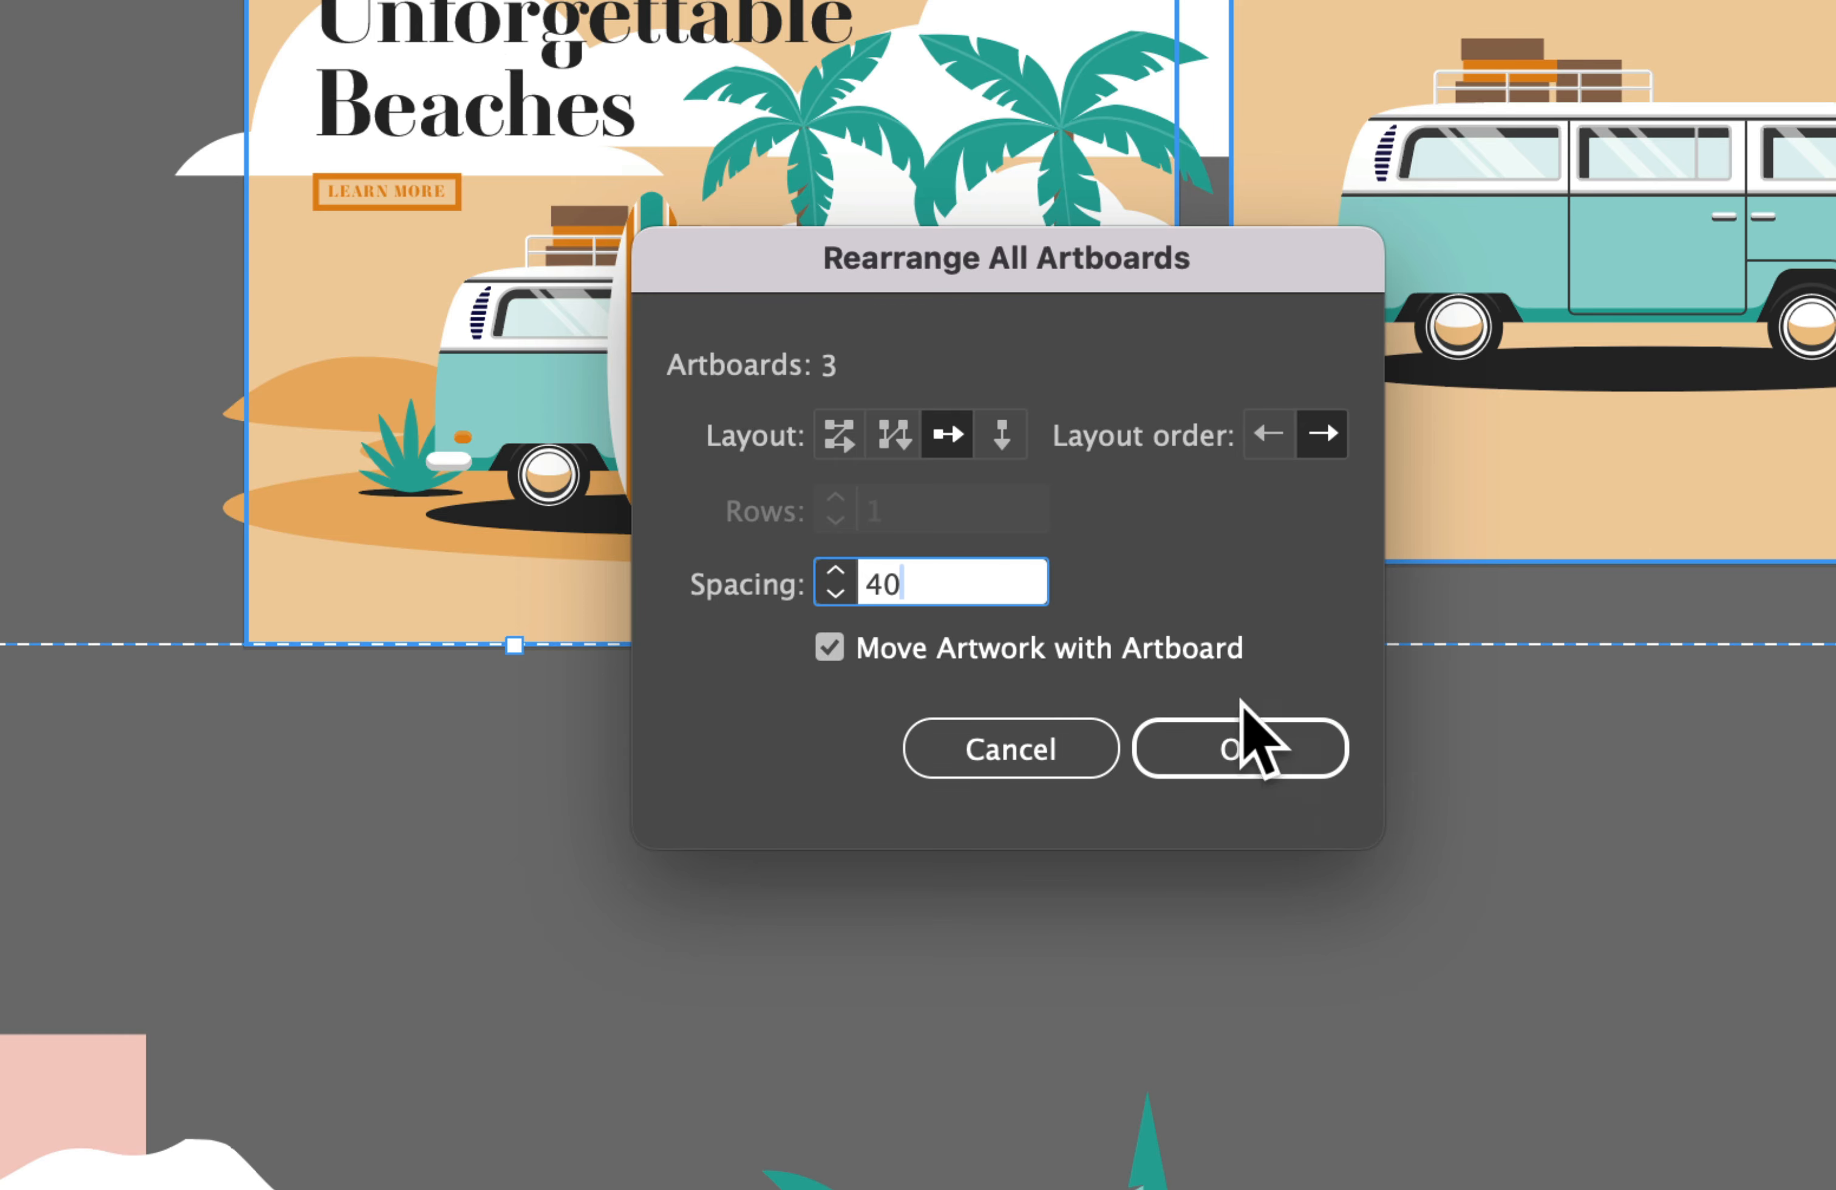
left_click(1246, 746)
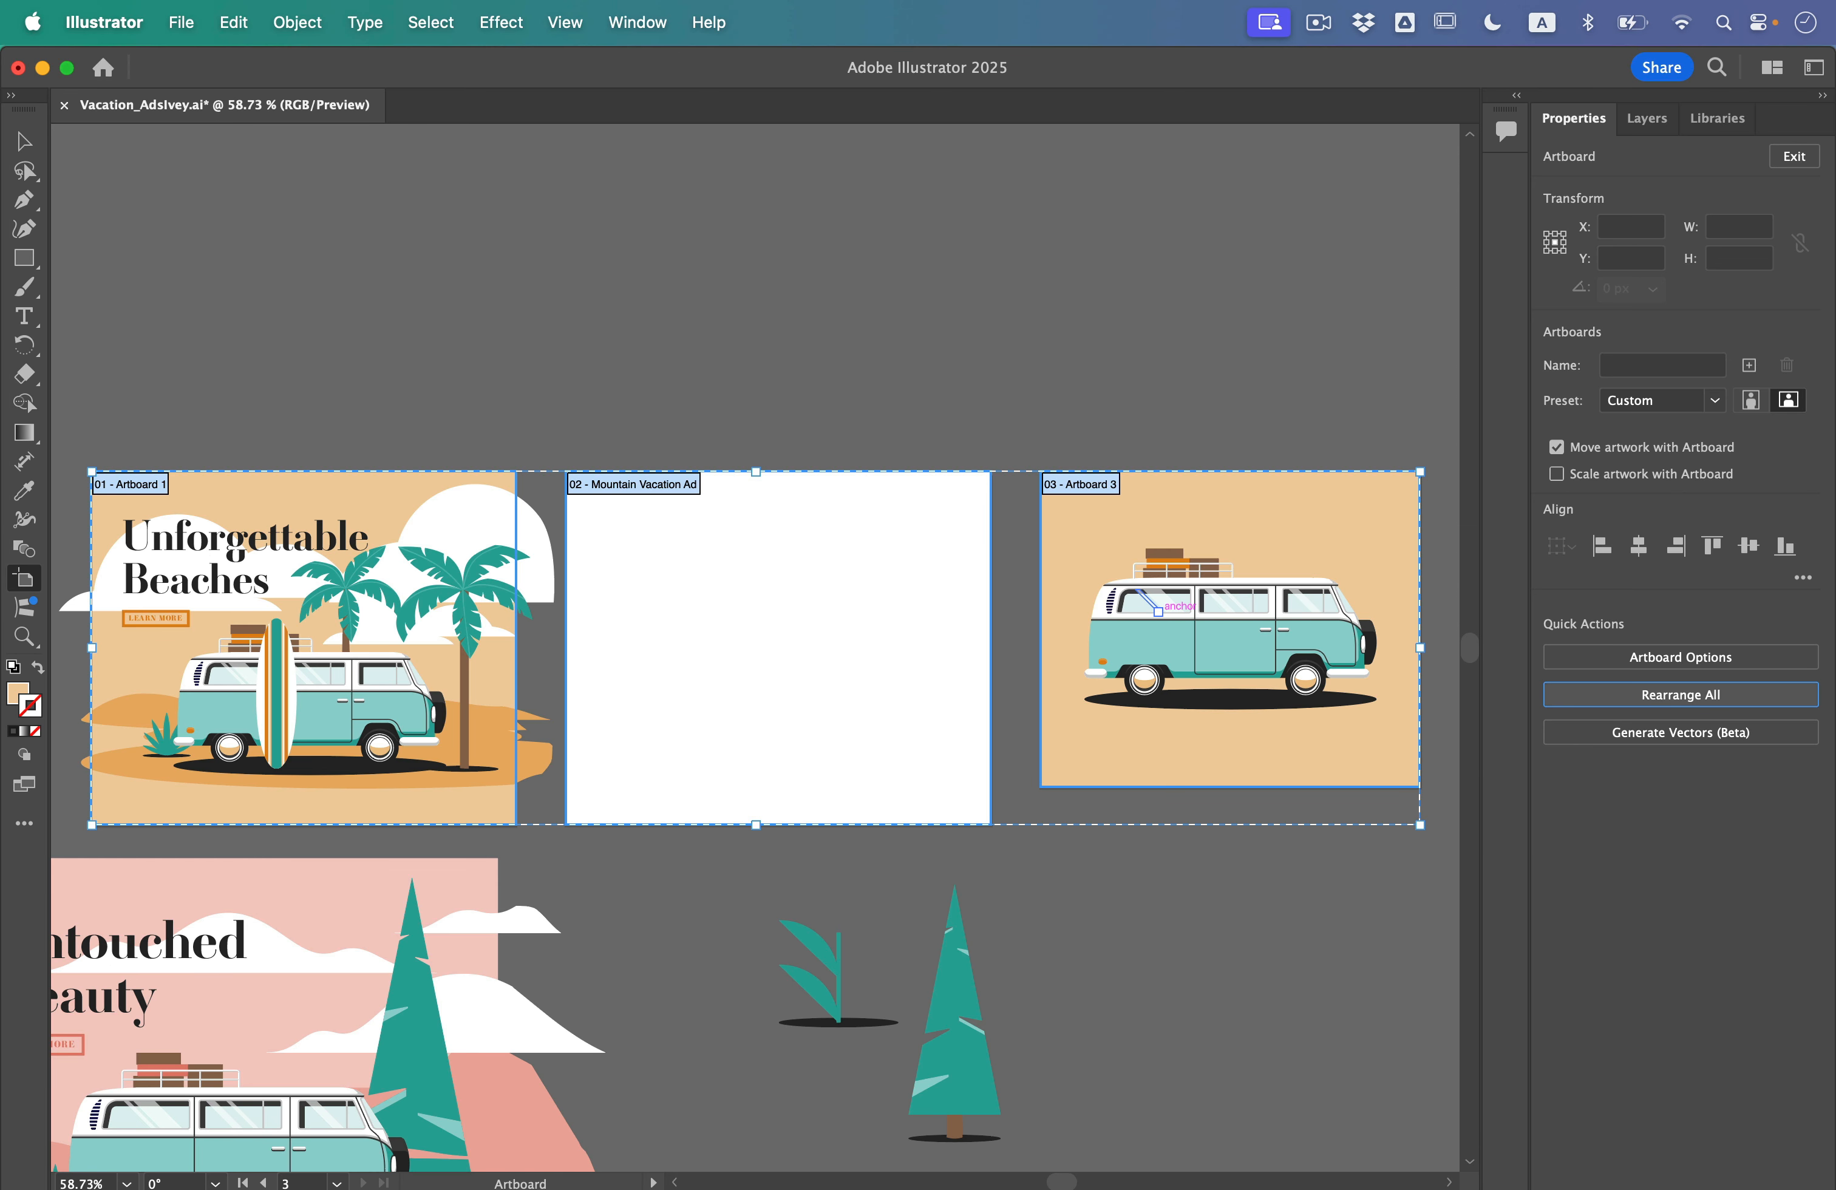
Rename Artboard 1 as "Beach Vacation Ad" in its artboard options and leave artboard editing
left_click(263, 577)
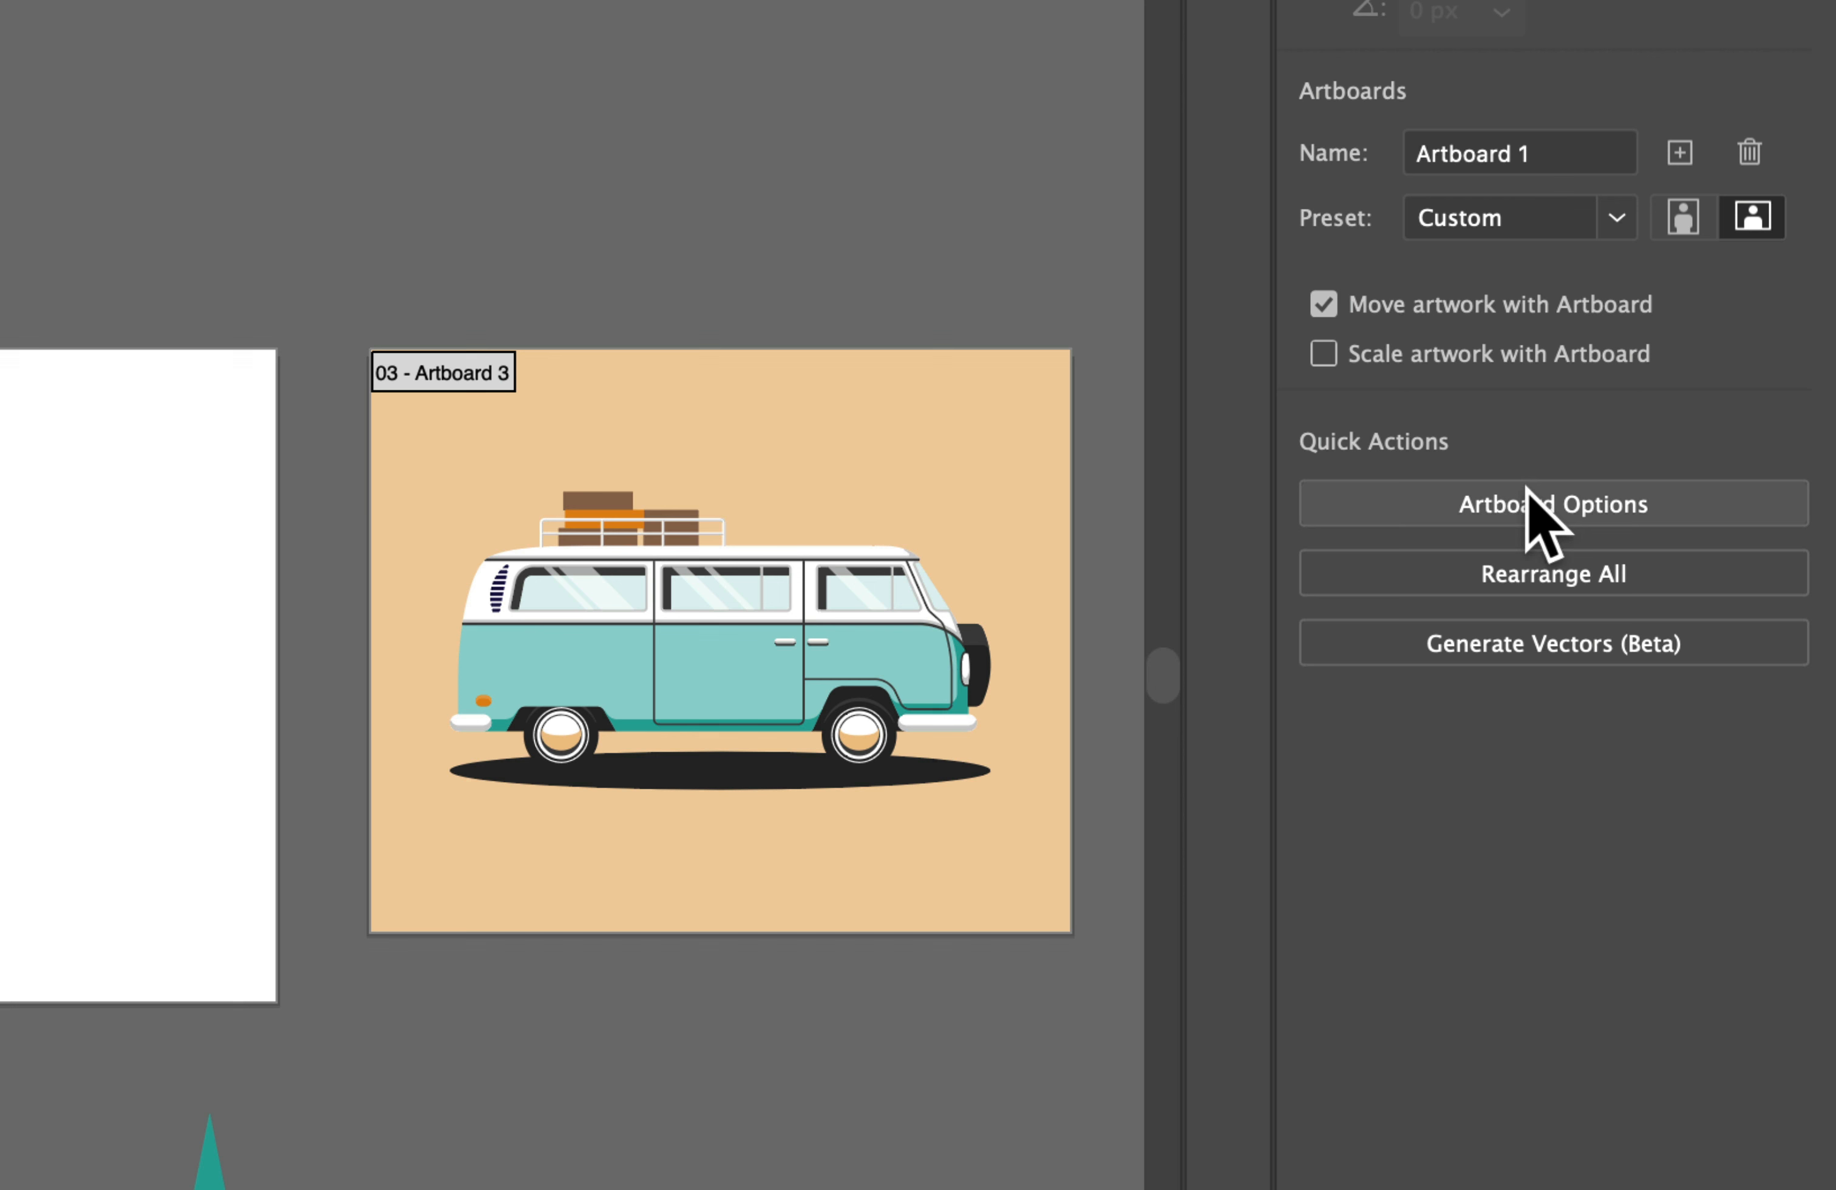
left_click(1524, 504)
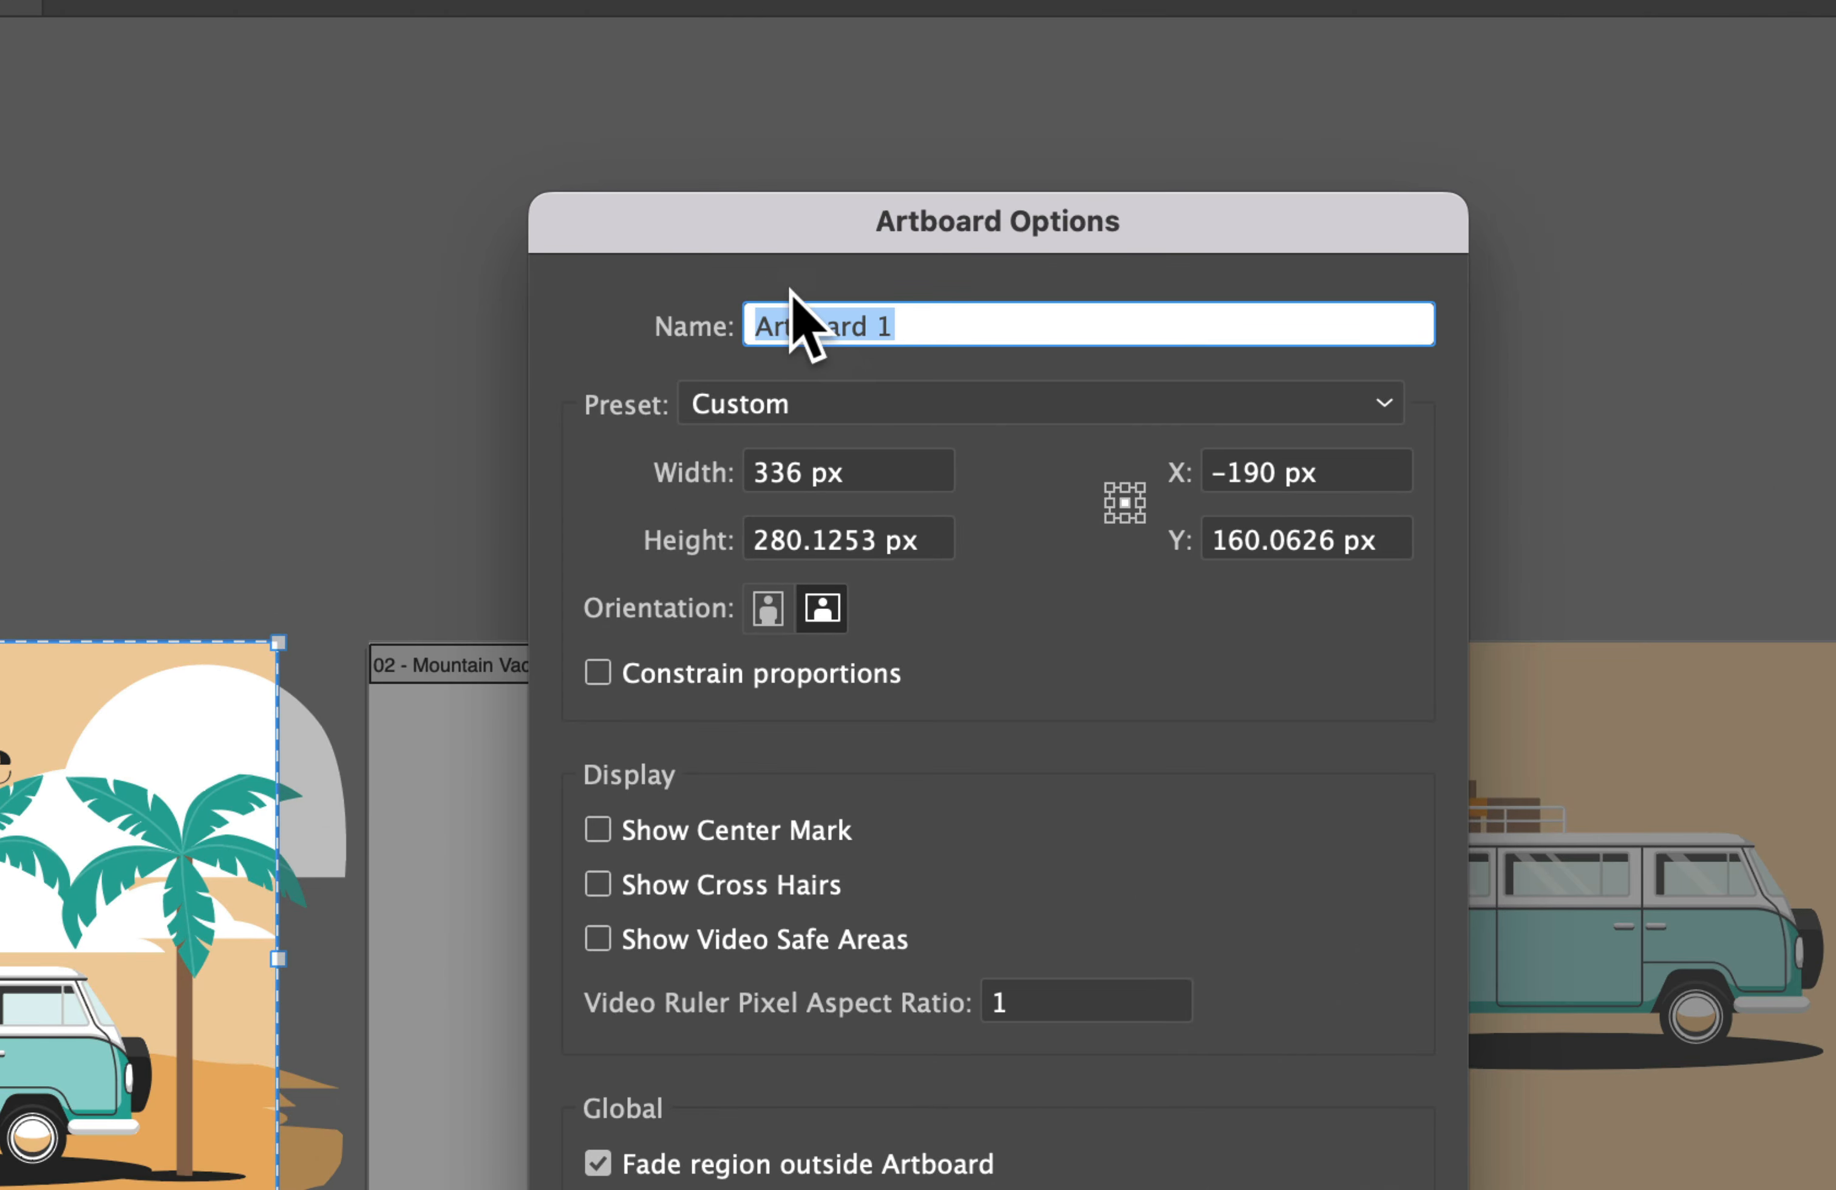
type("Beach Vacation Ad")
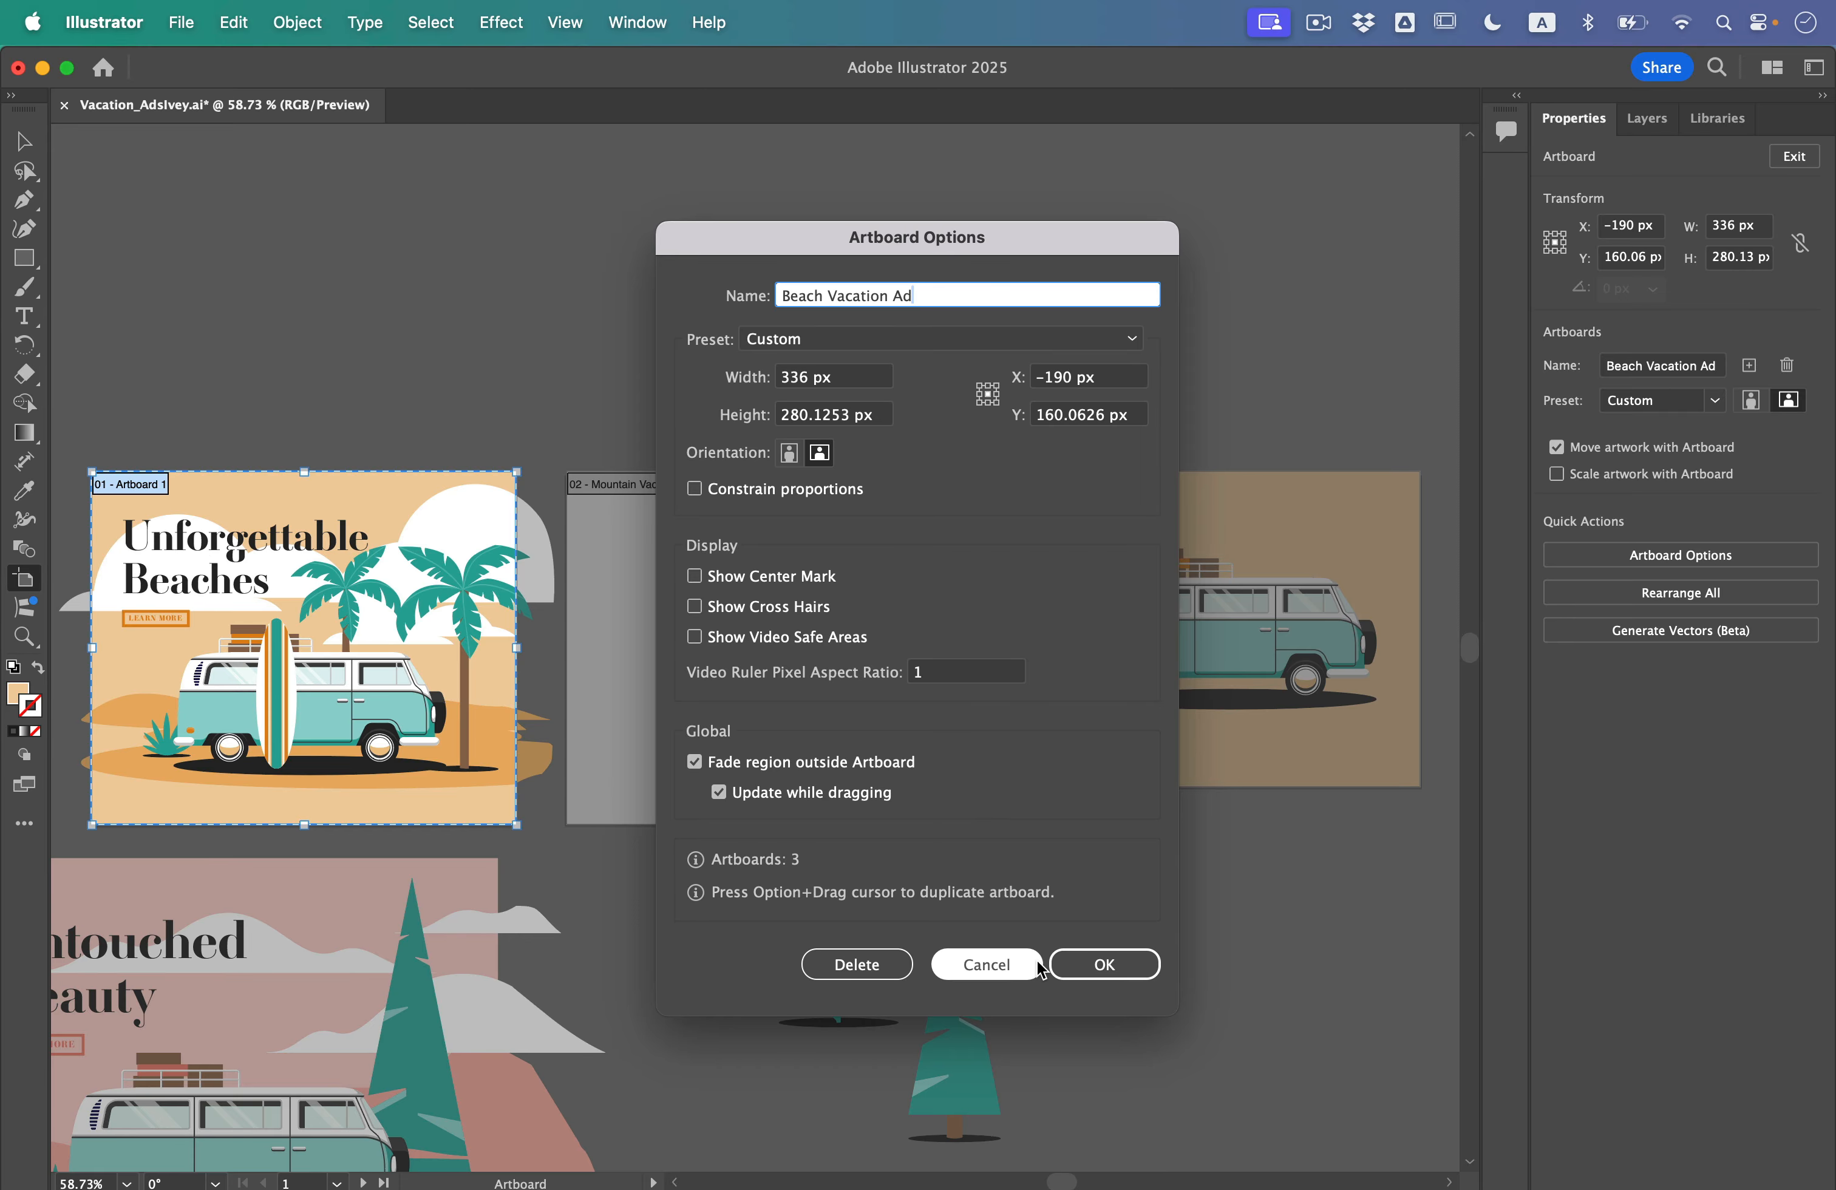
left_click(1137, 966)
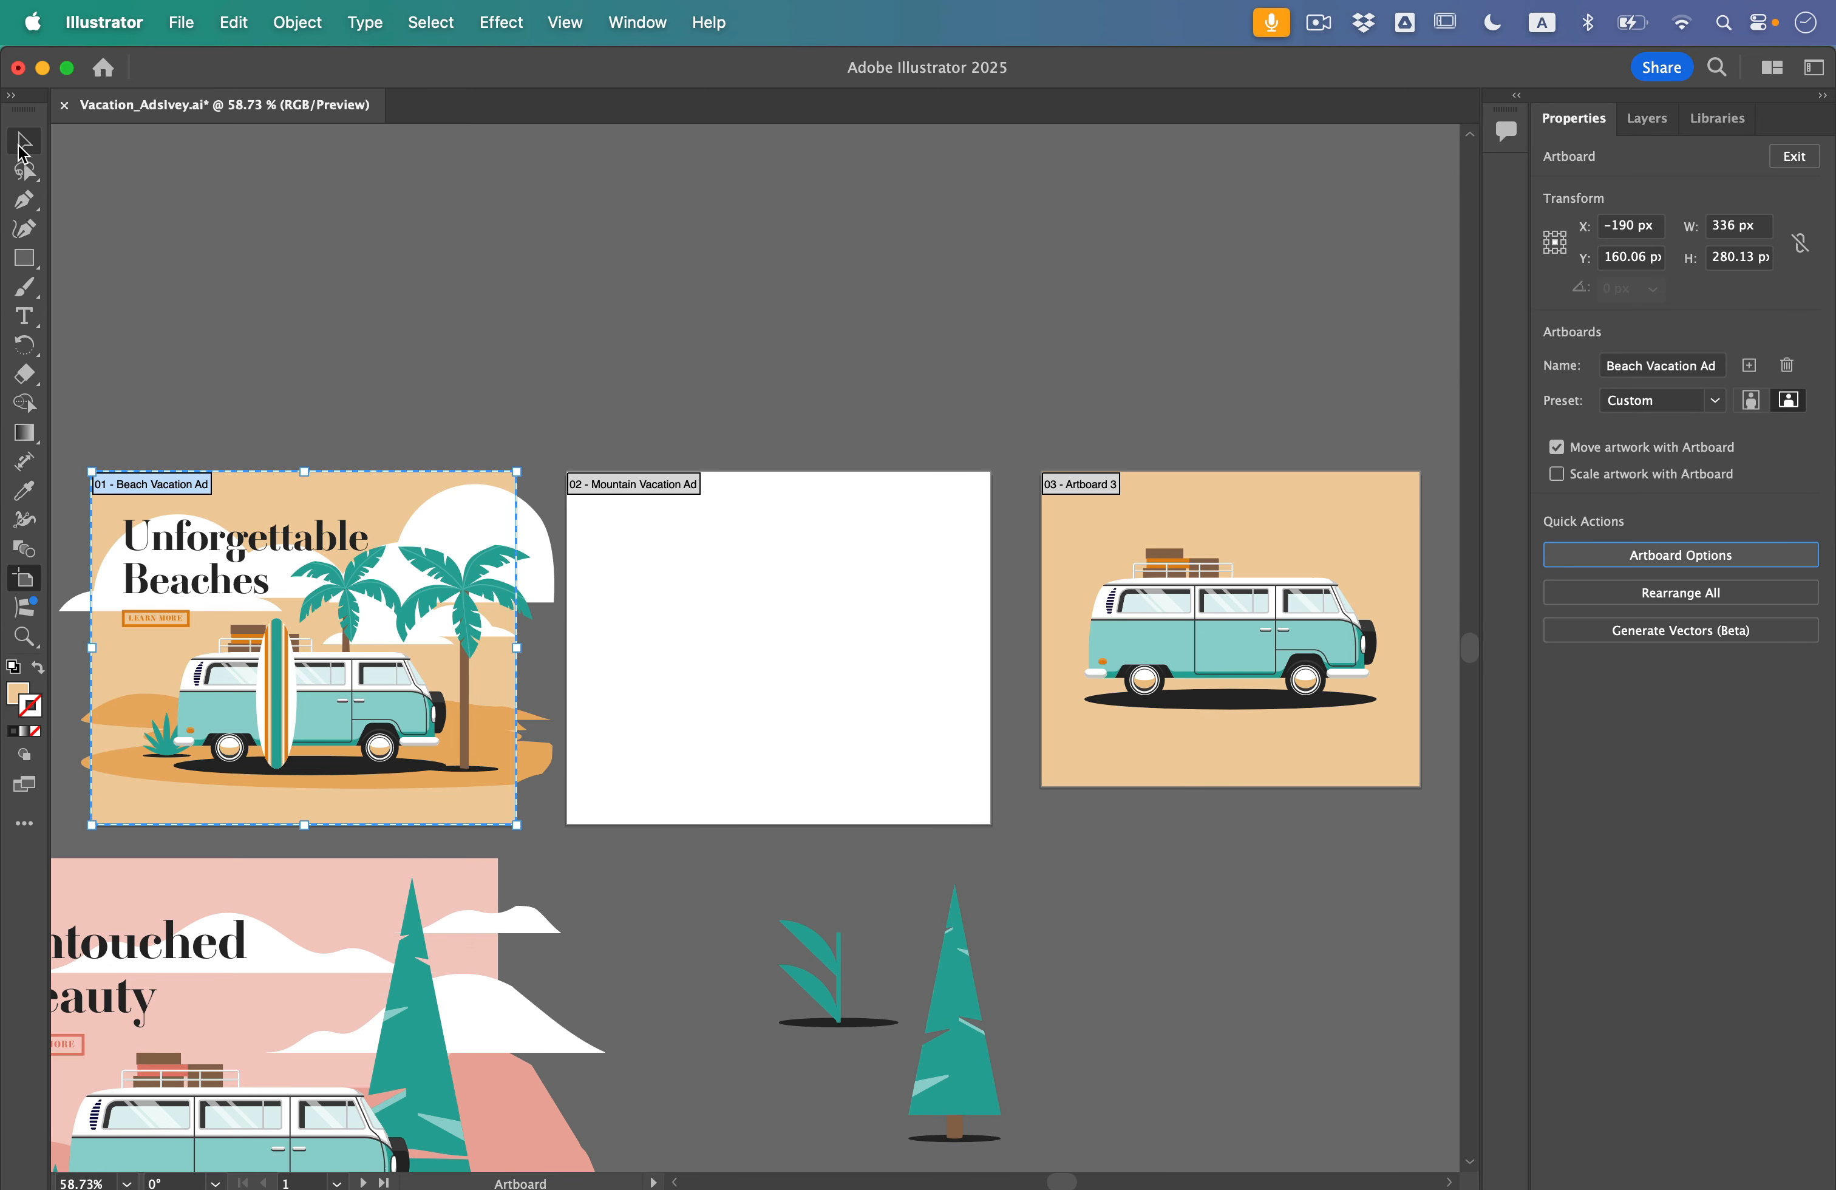
left_click(23, 147)
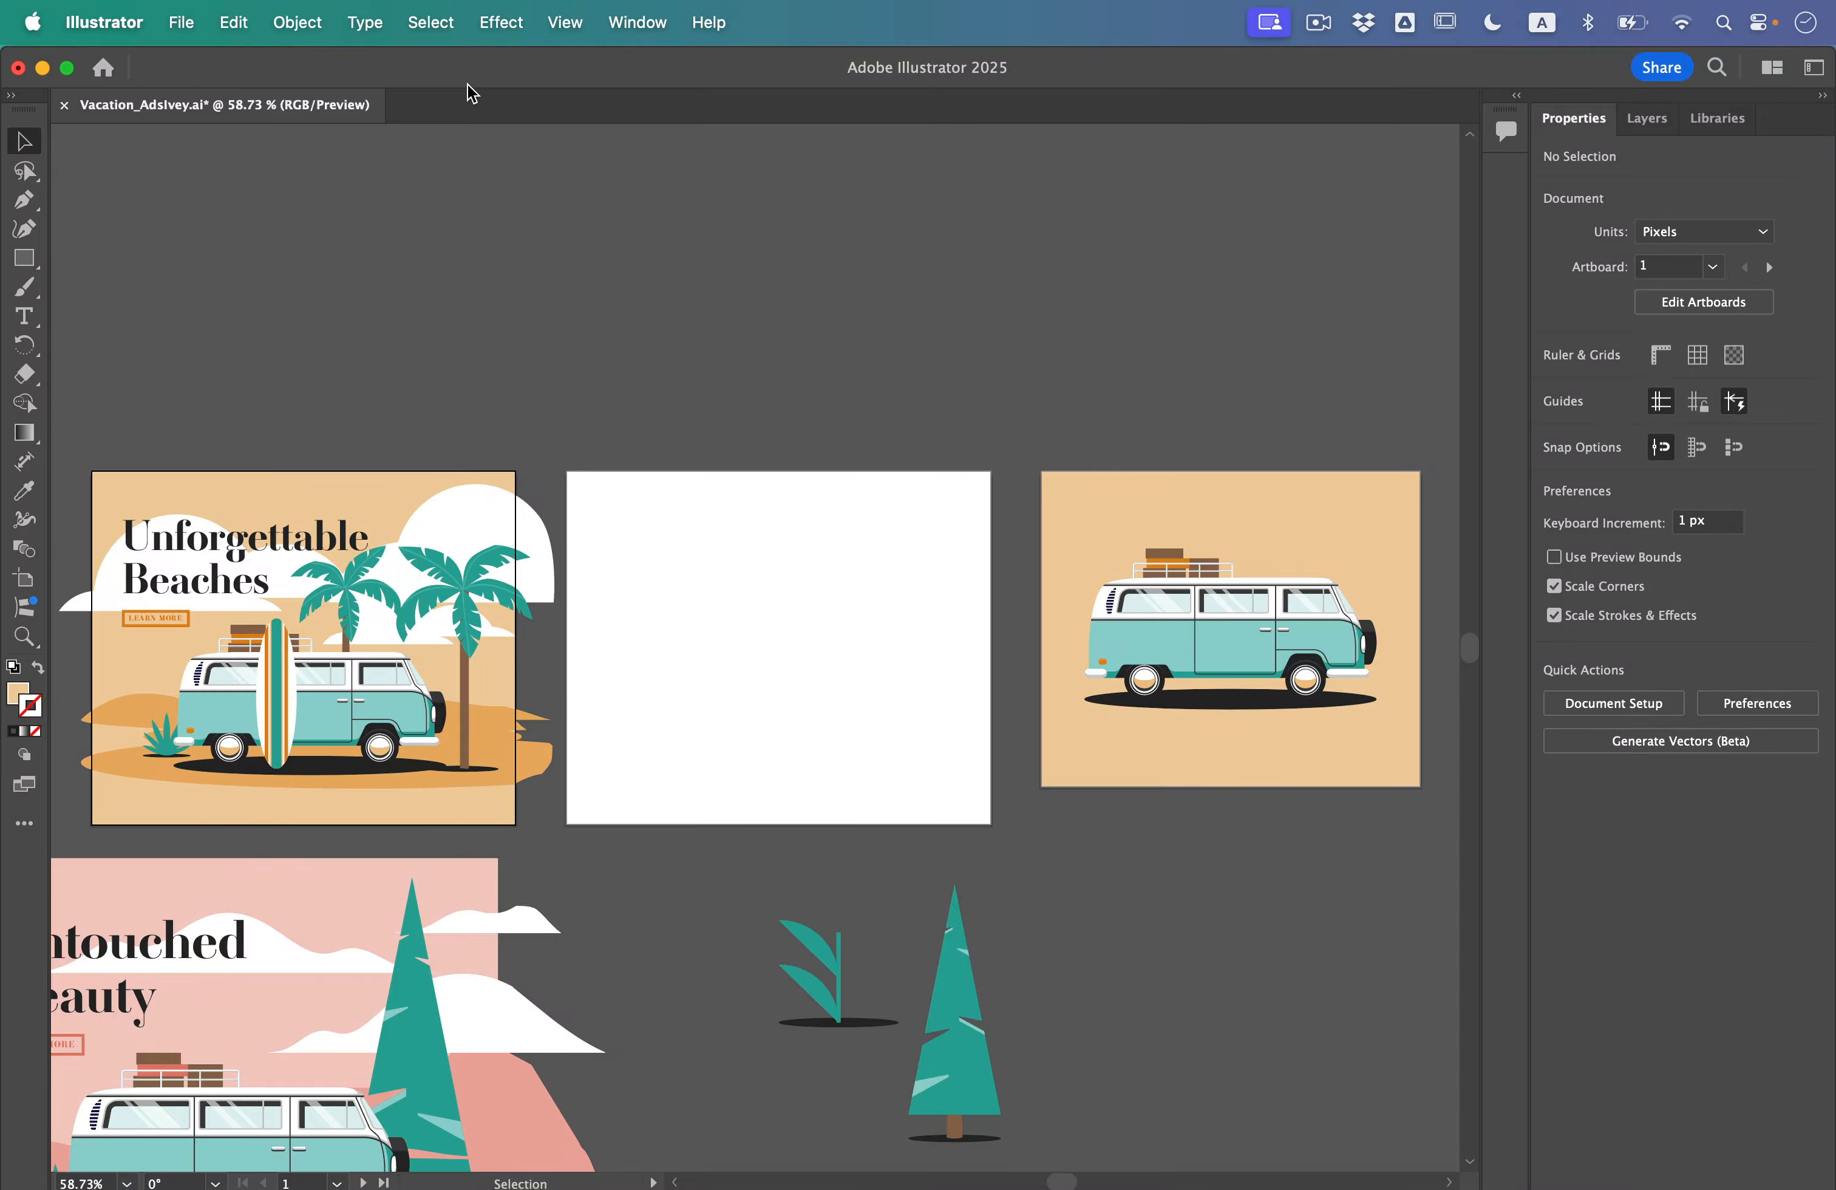
Show the rulers in the document window
left_click(570, 11)
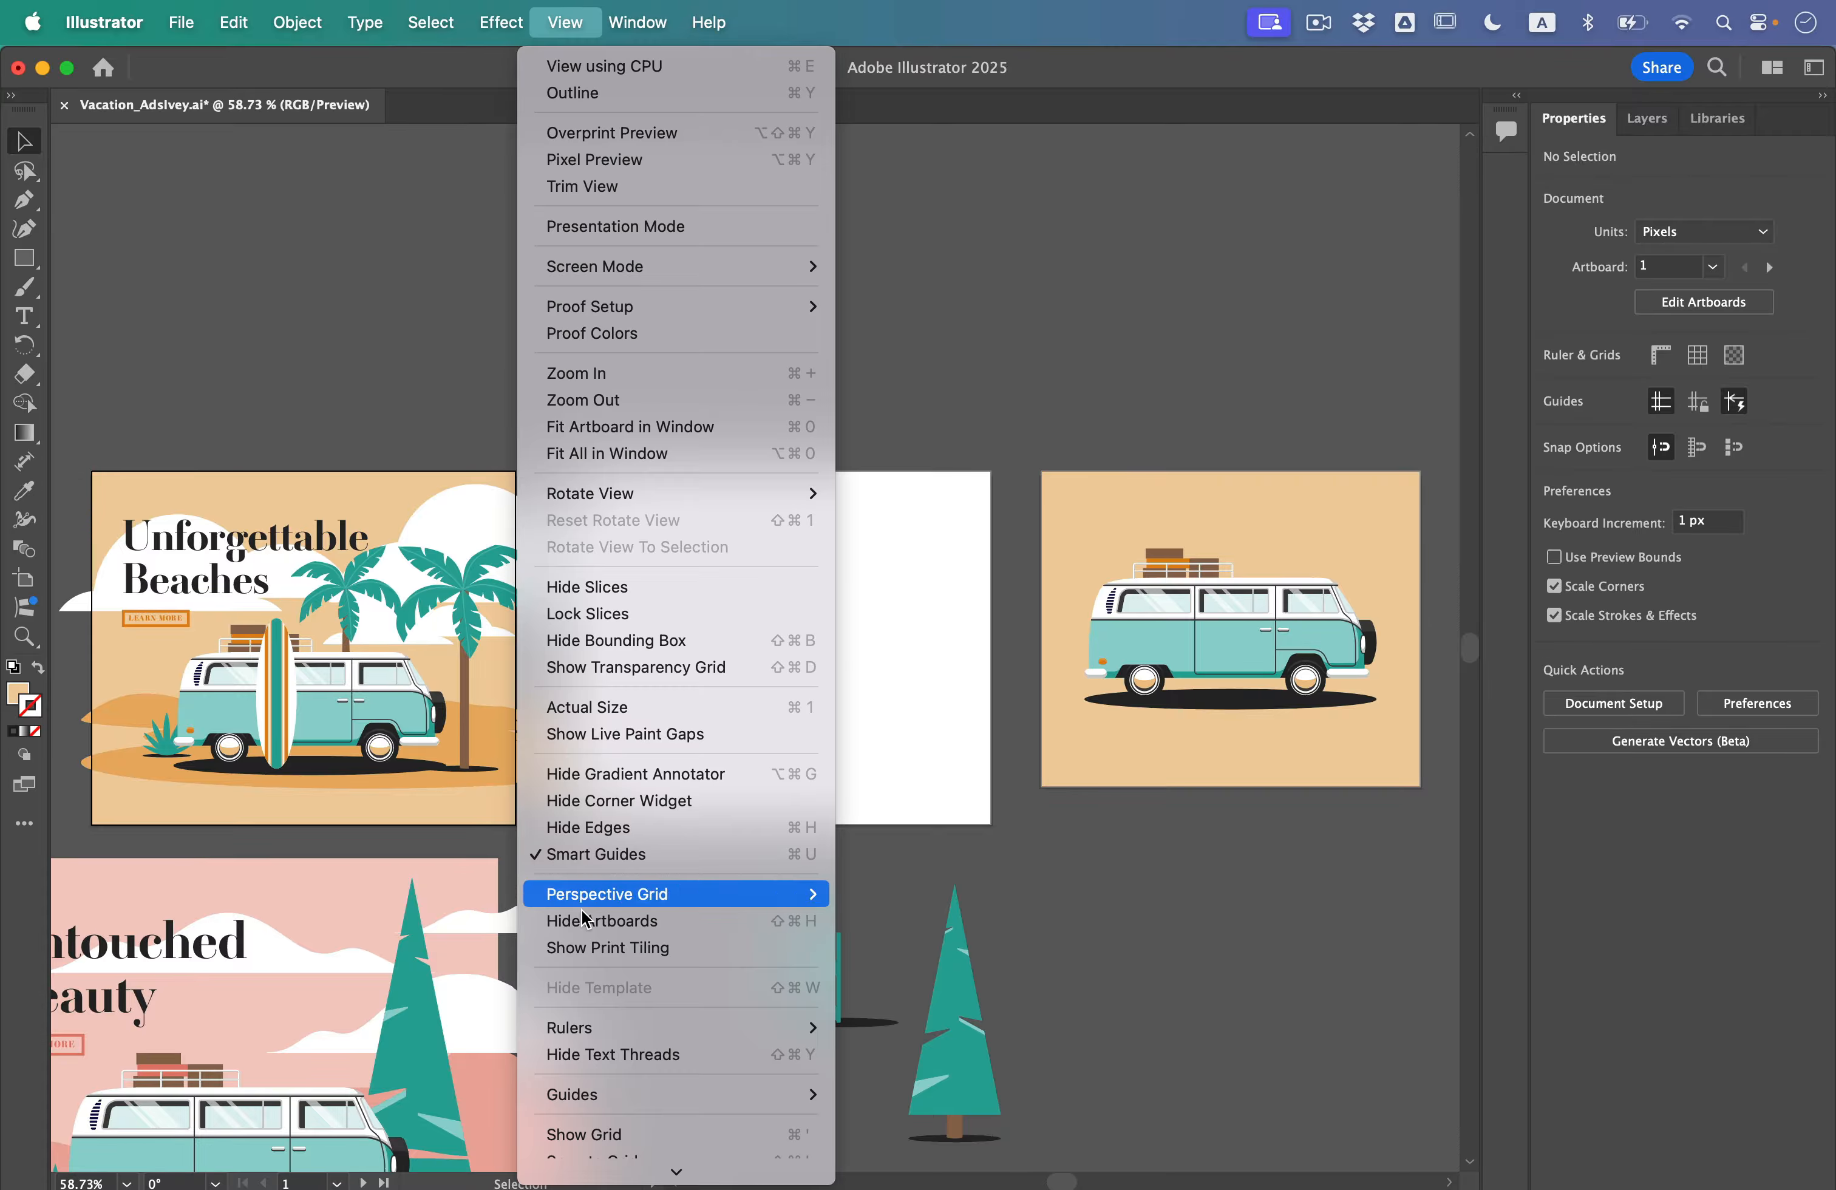
mouse_move(603, 1027)
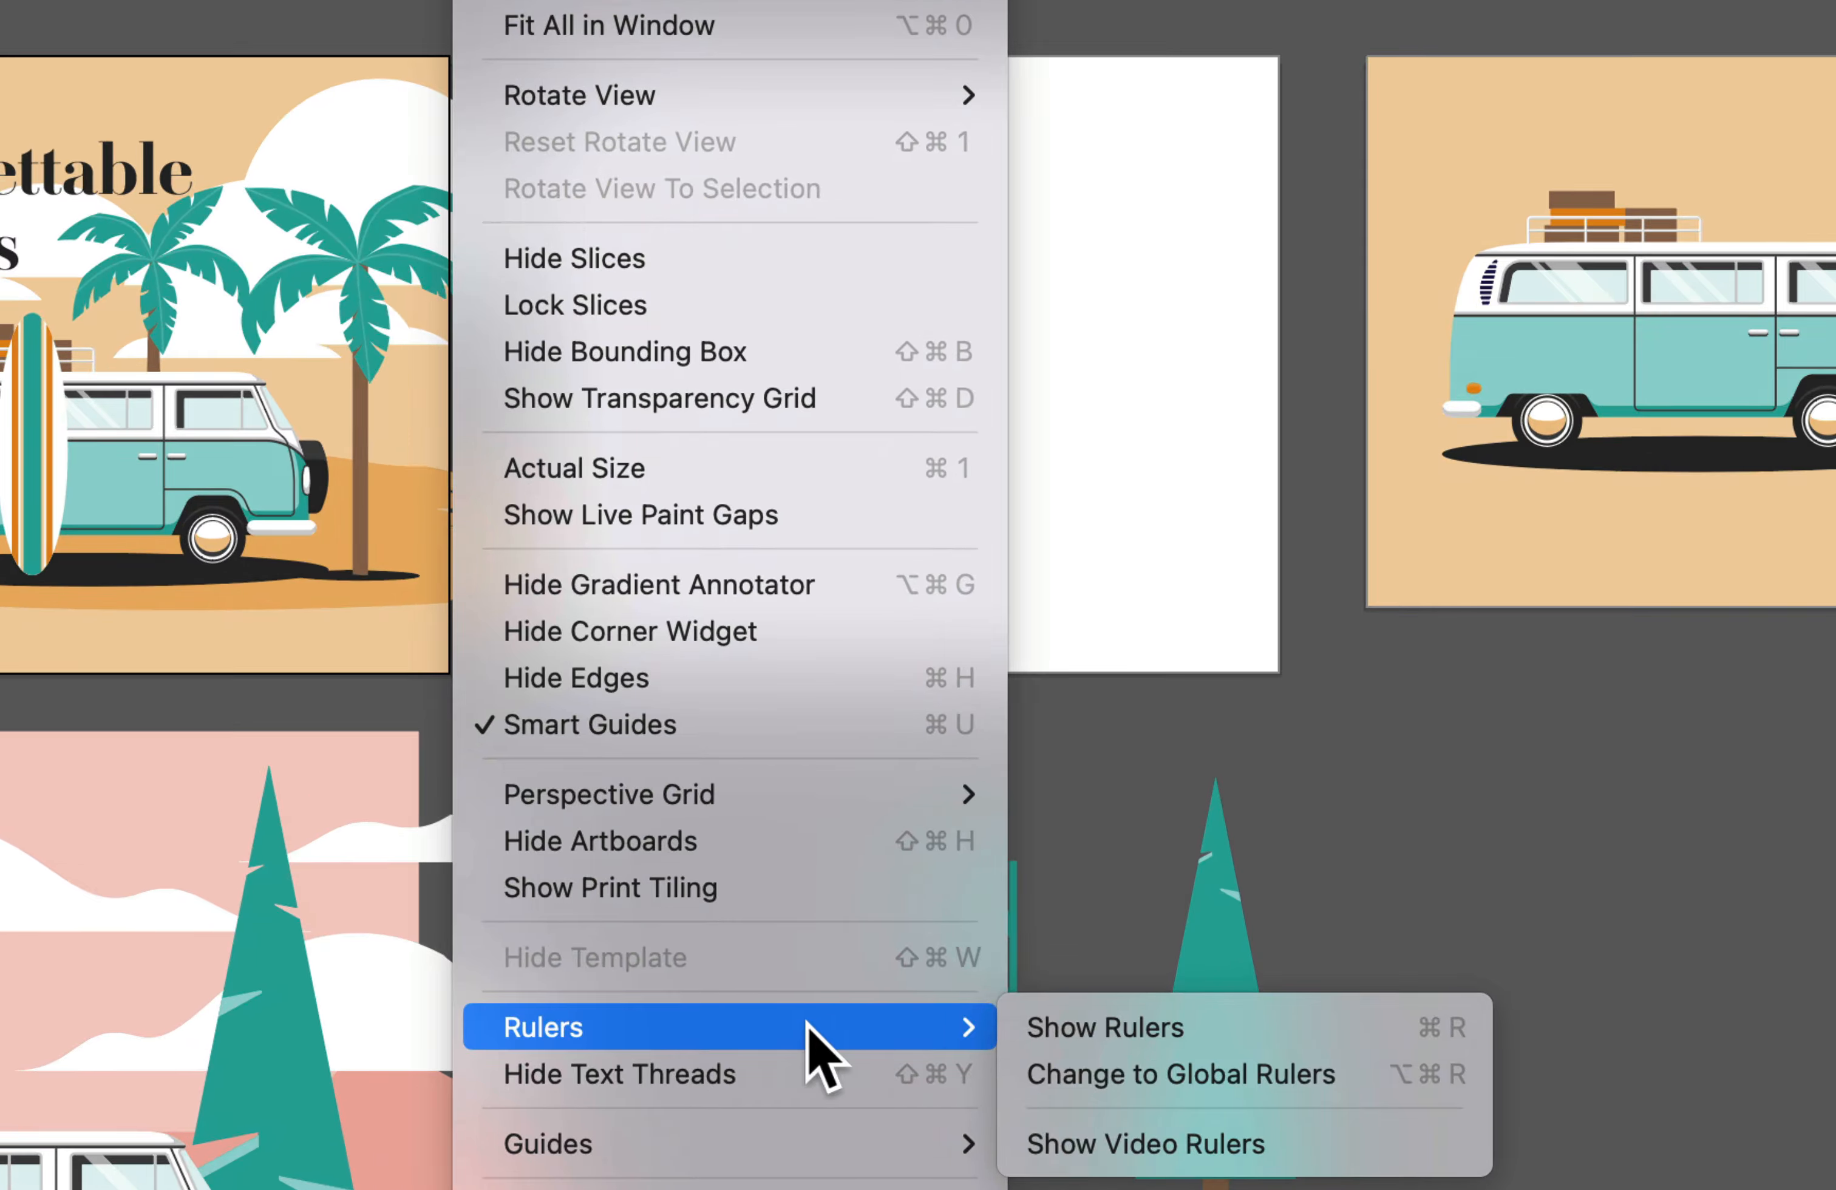
left_click(1134, 1029)
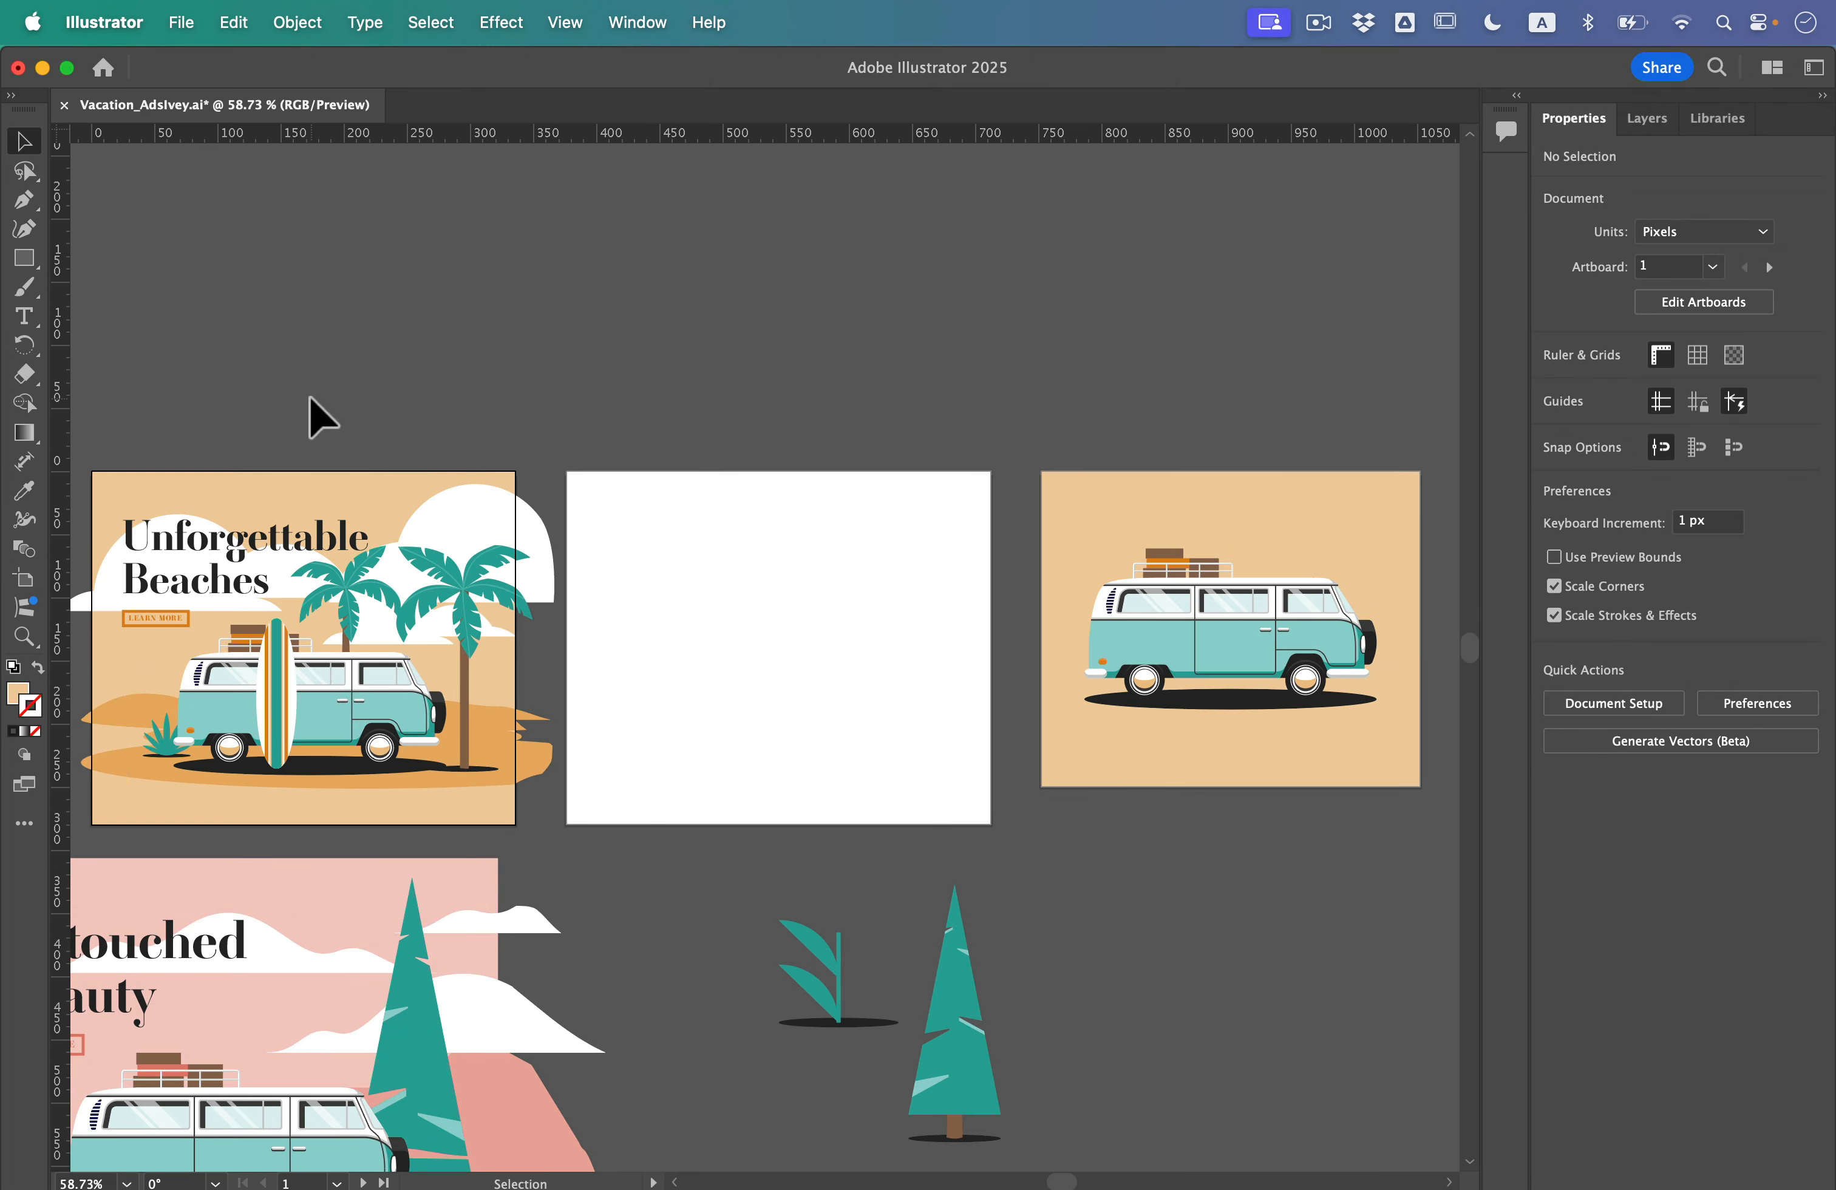
key("v")
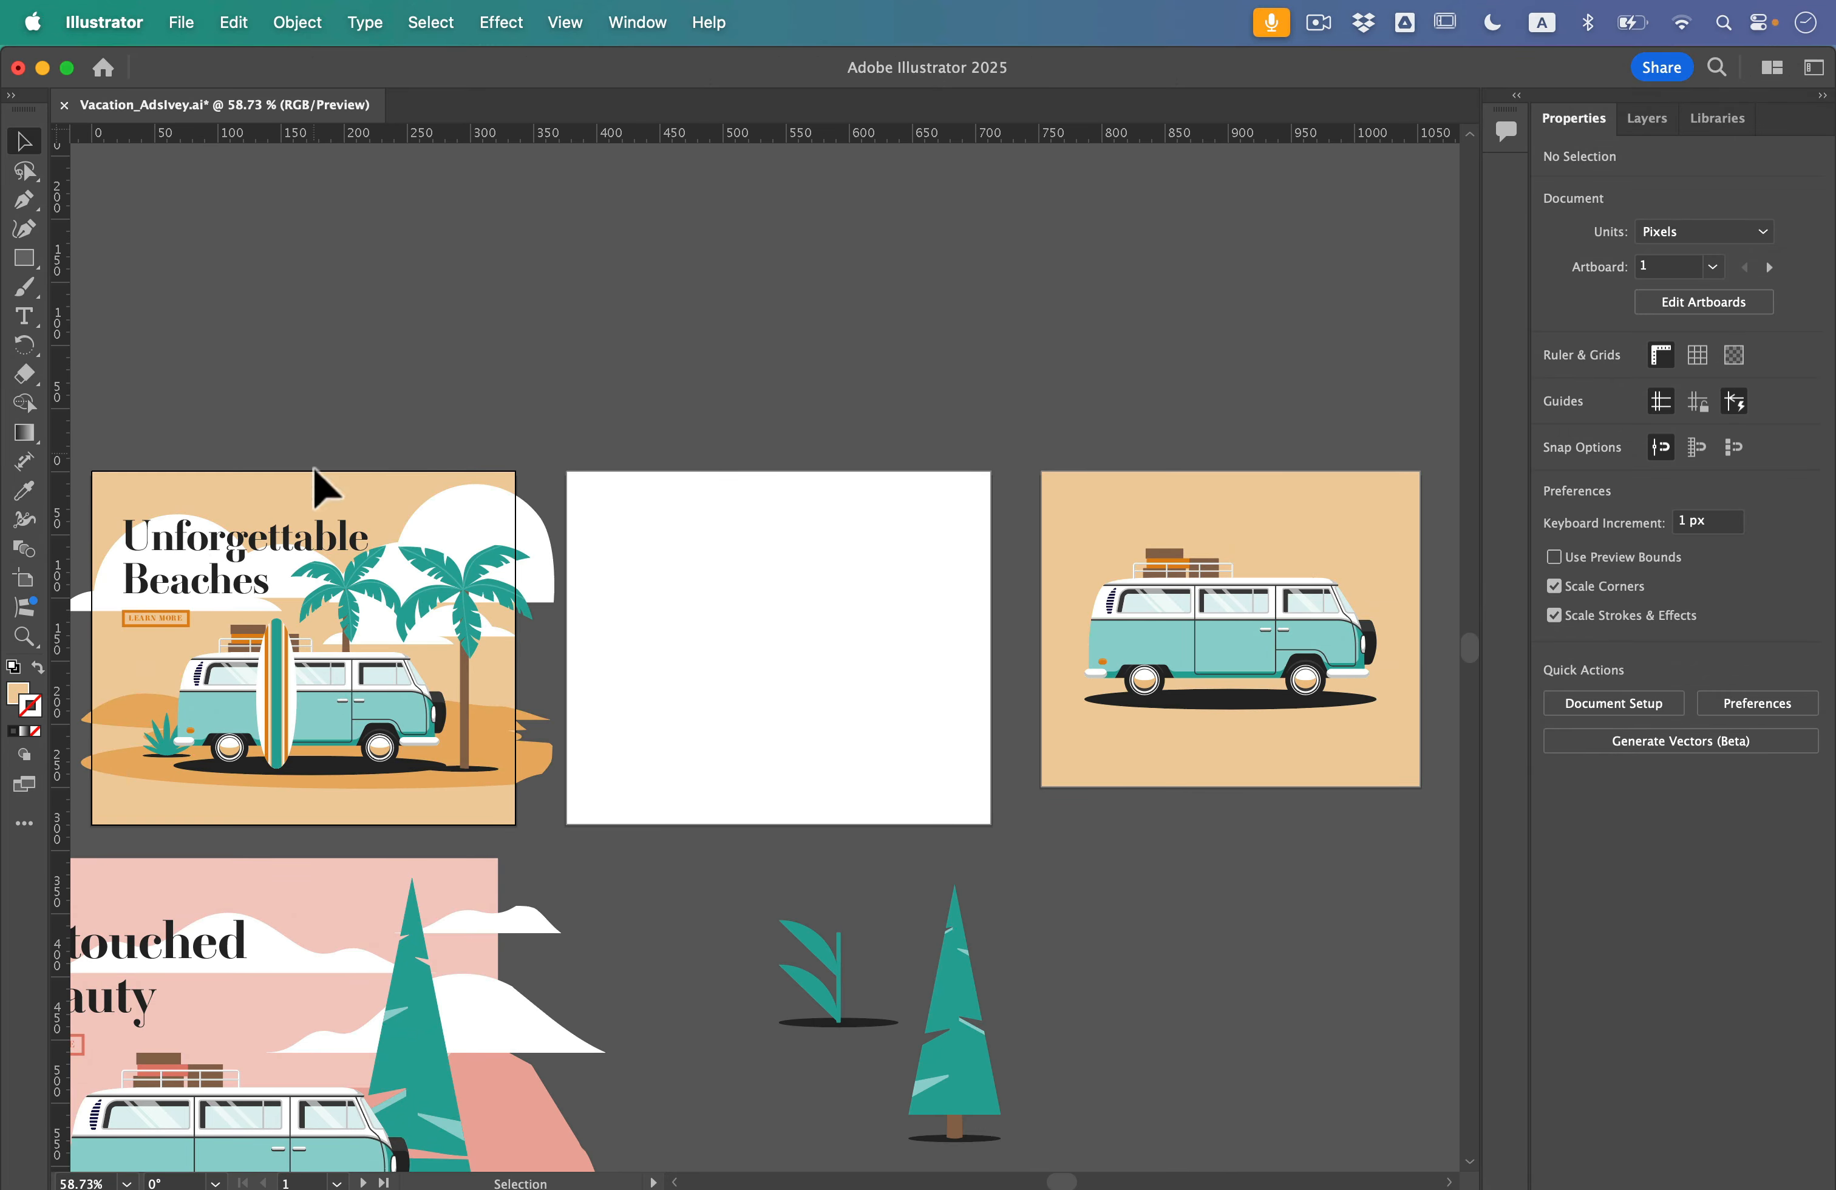
Activate the beach ad artboard through its headline group, fit that artboard in the window and deselect all artwork
left_click(255, 558)
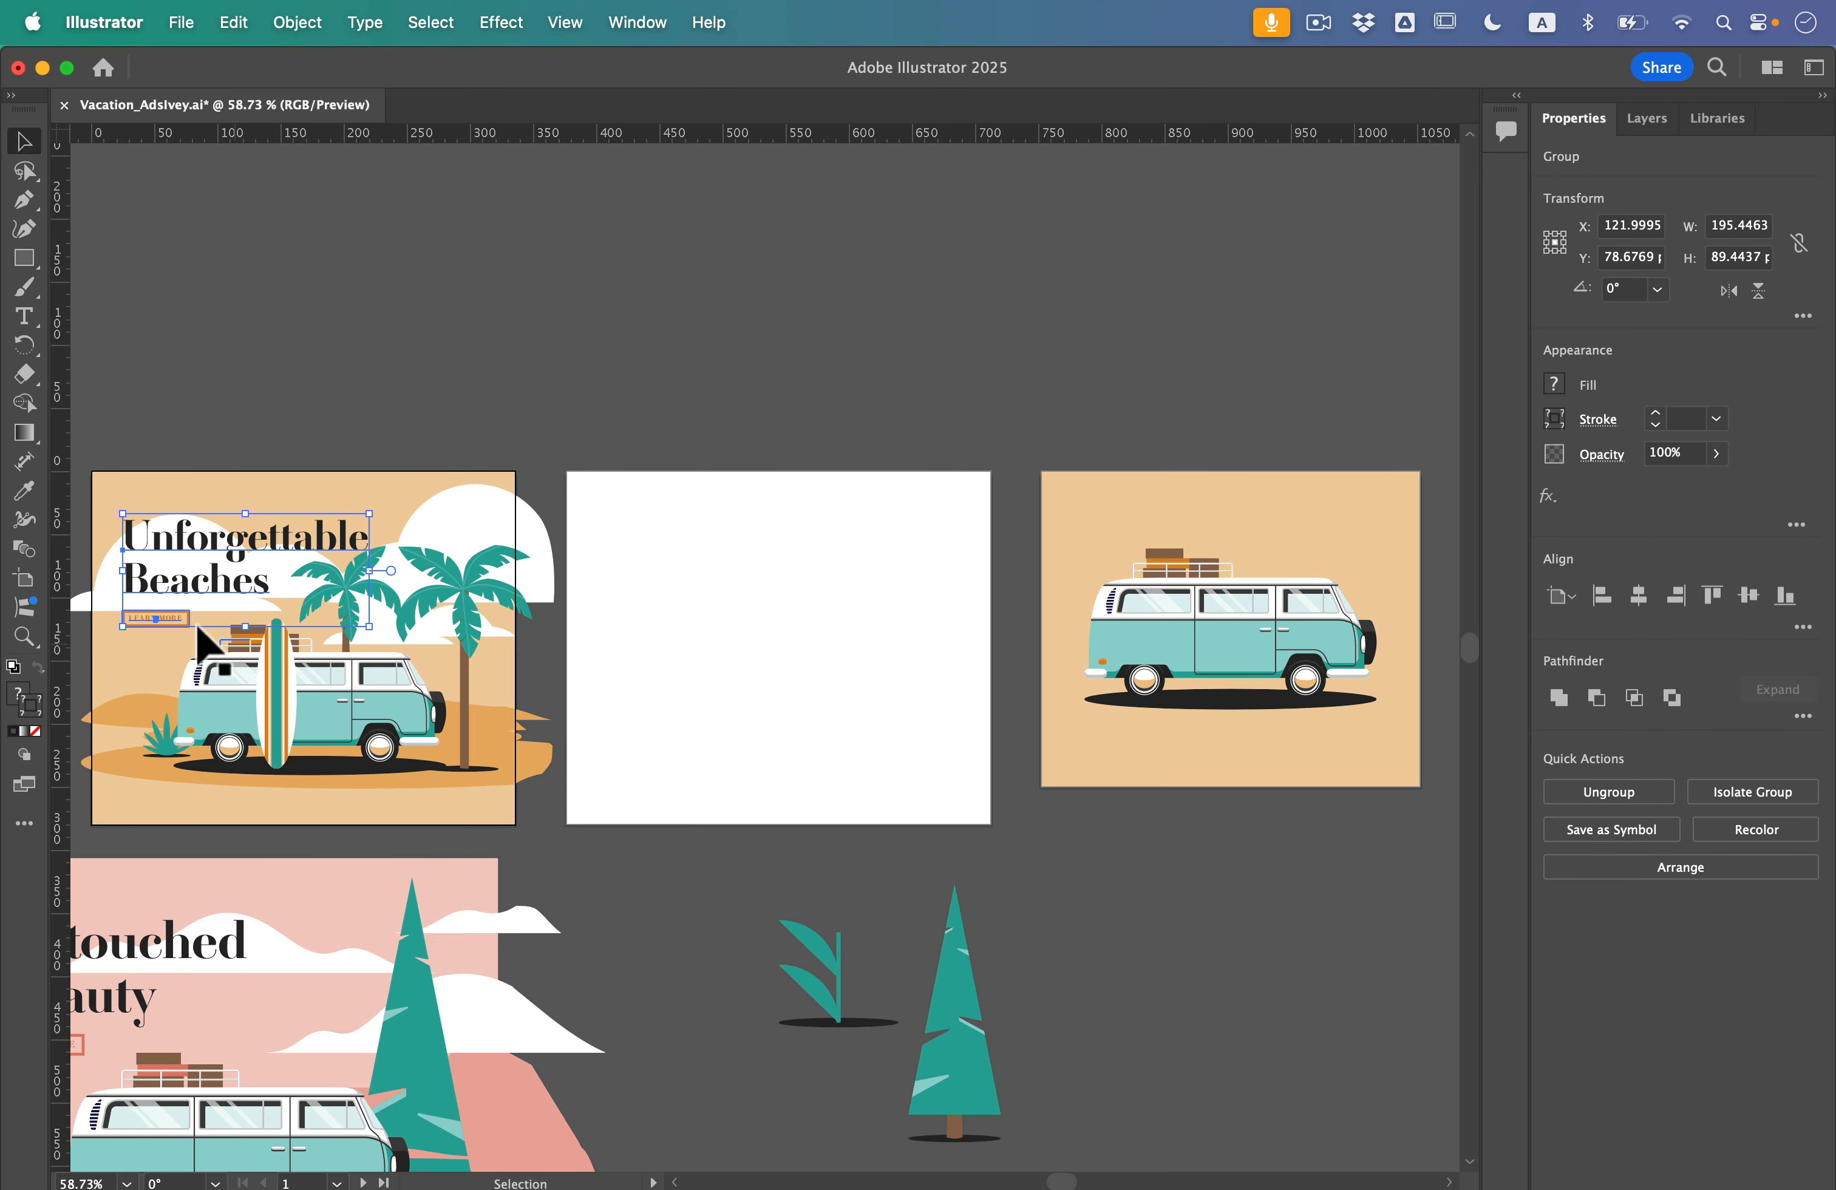
left_click(649, 11)
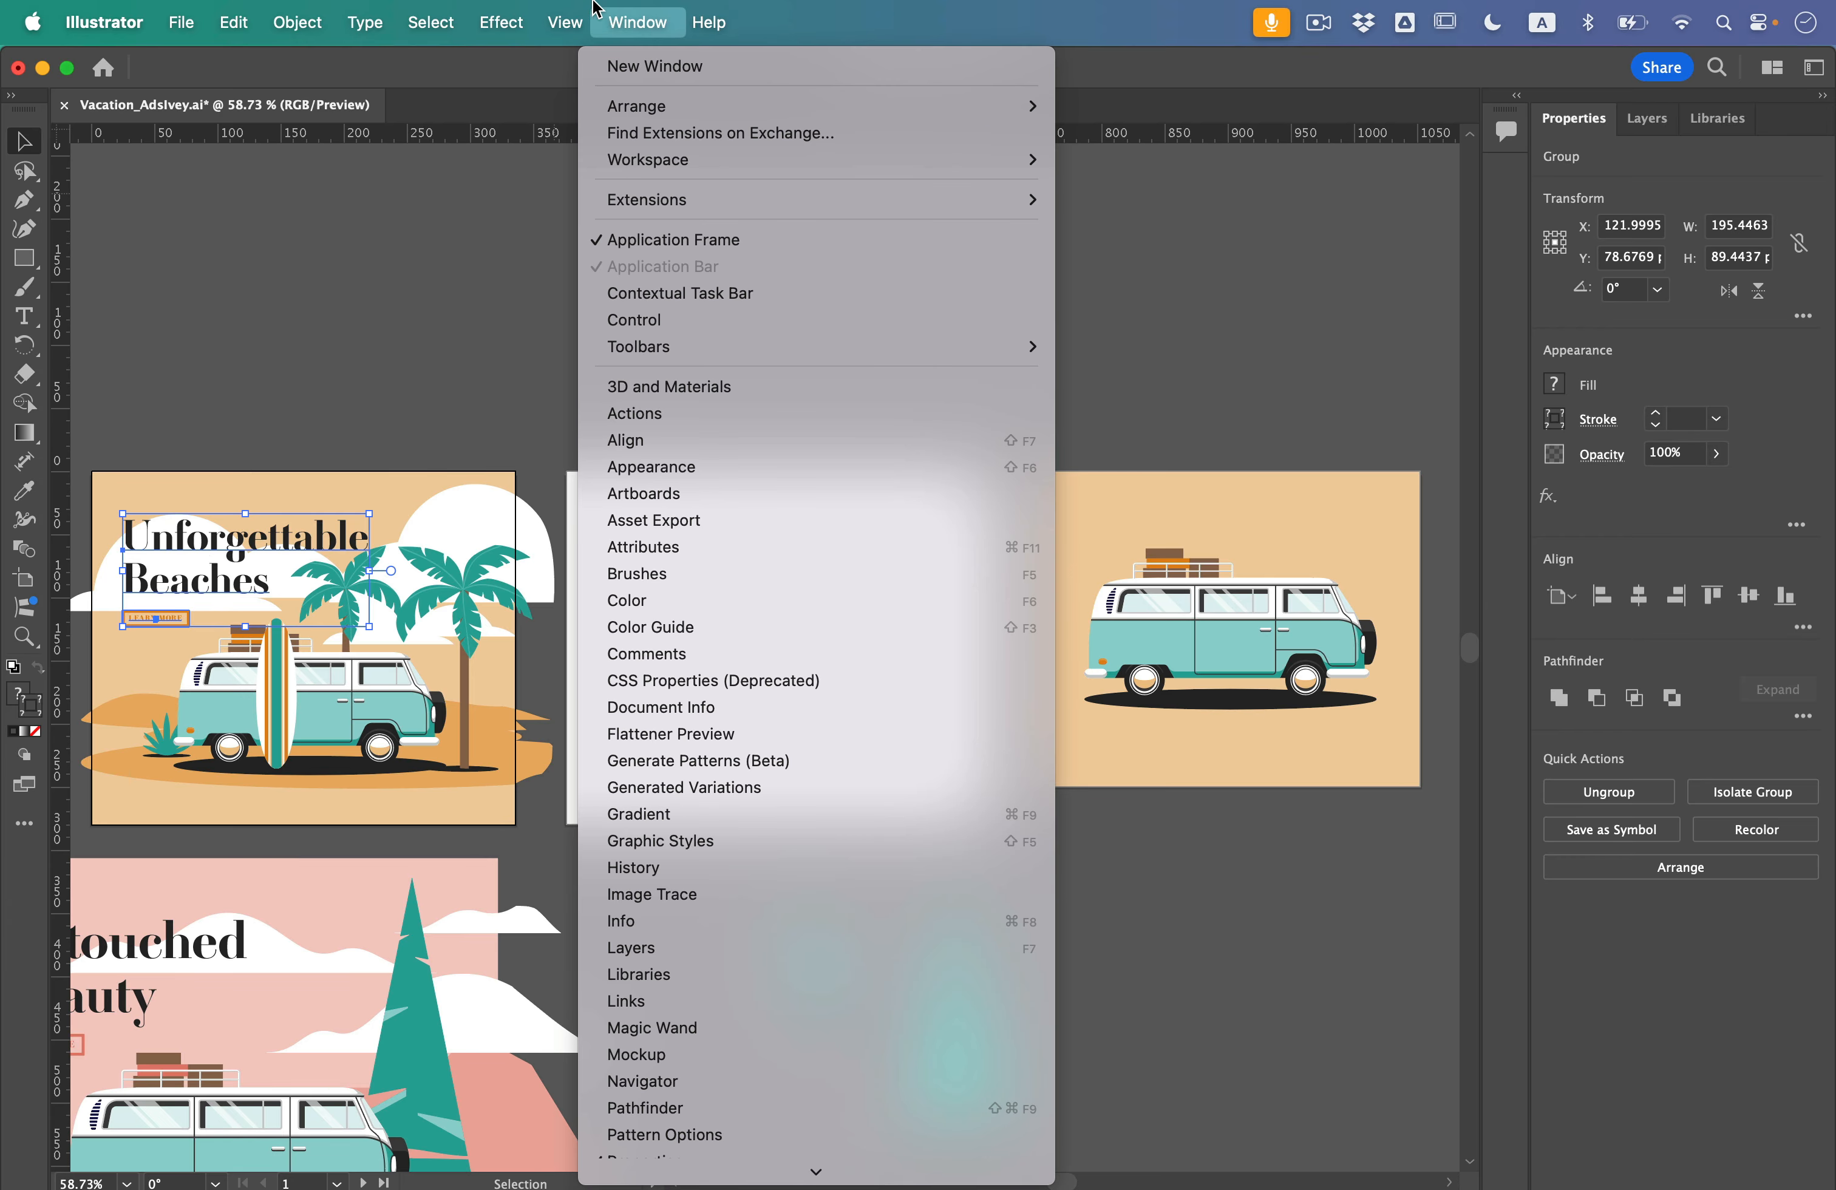
mouse_move(559, 7)
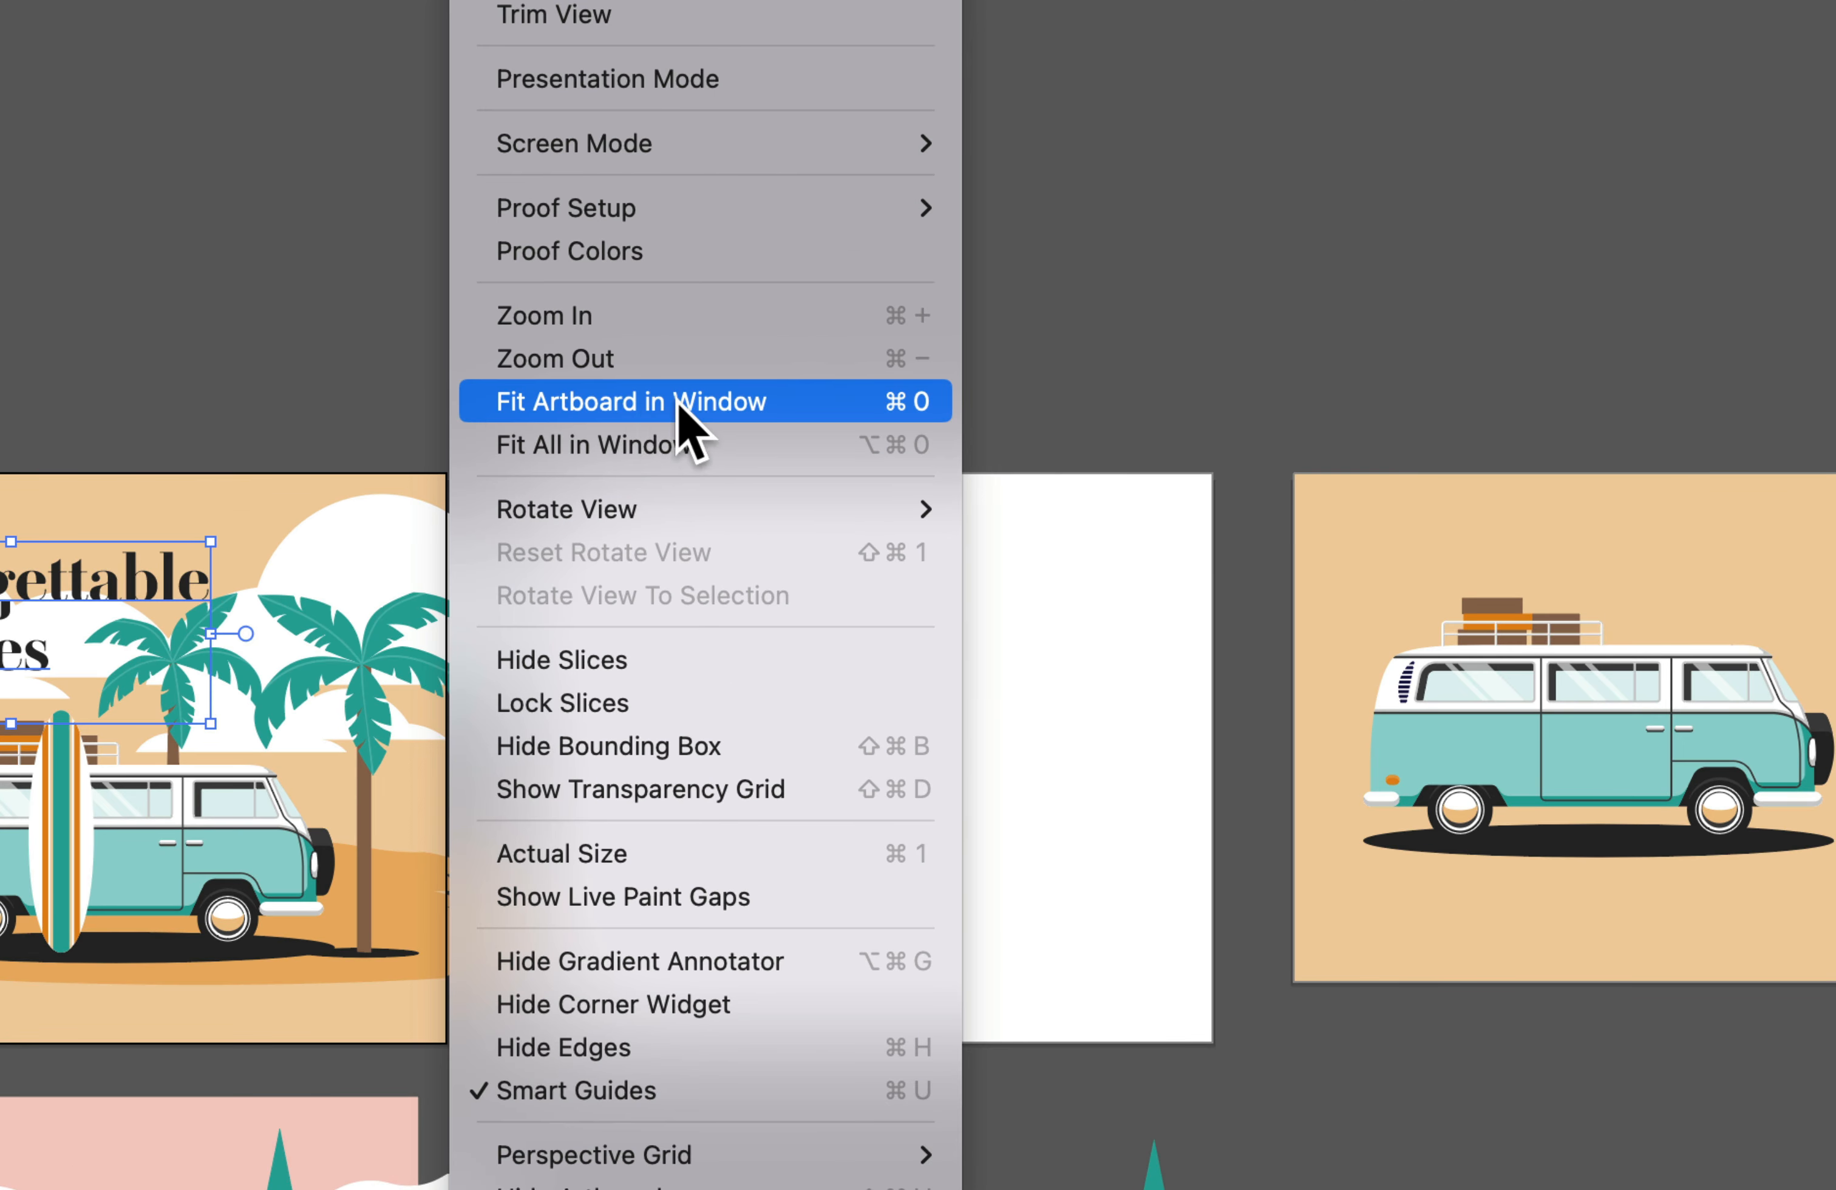
left_click(657, 402)
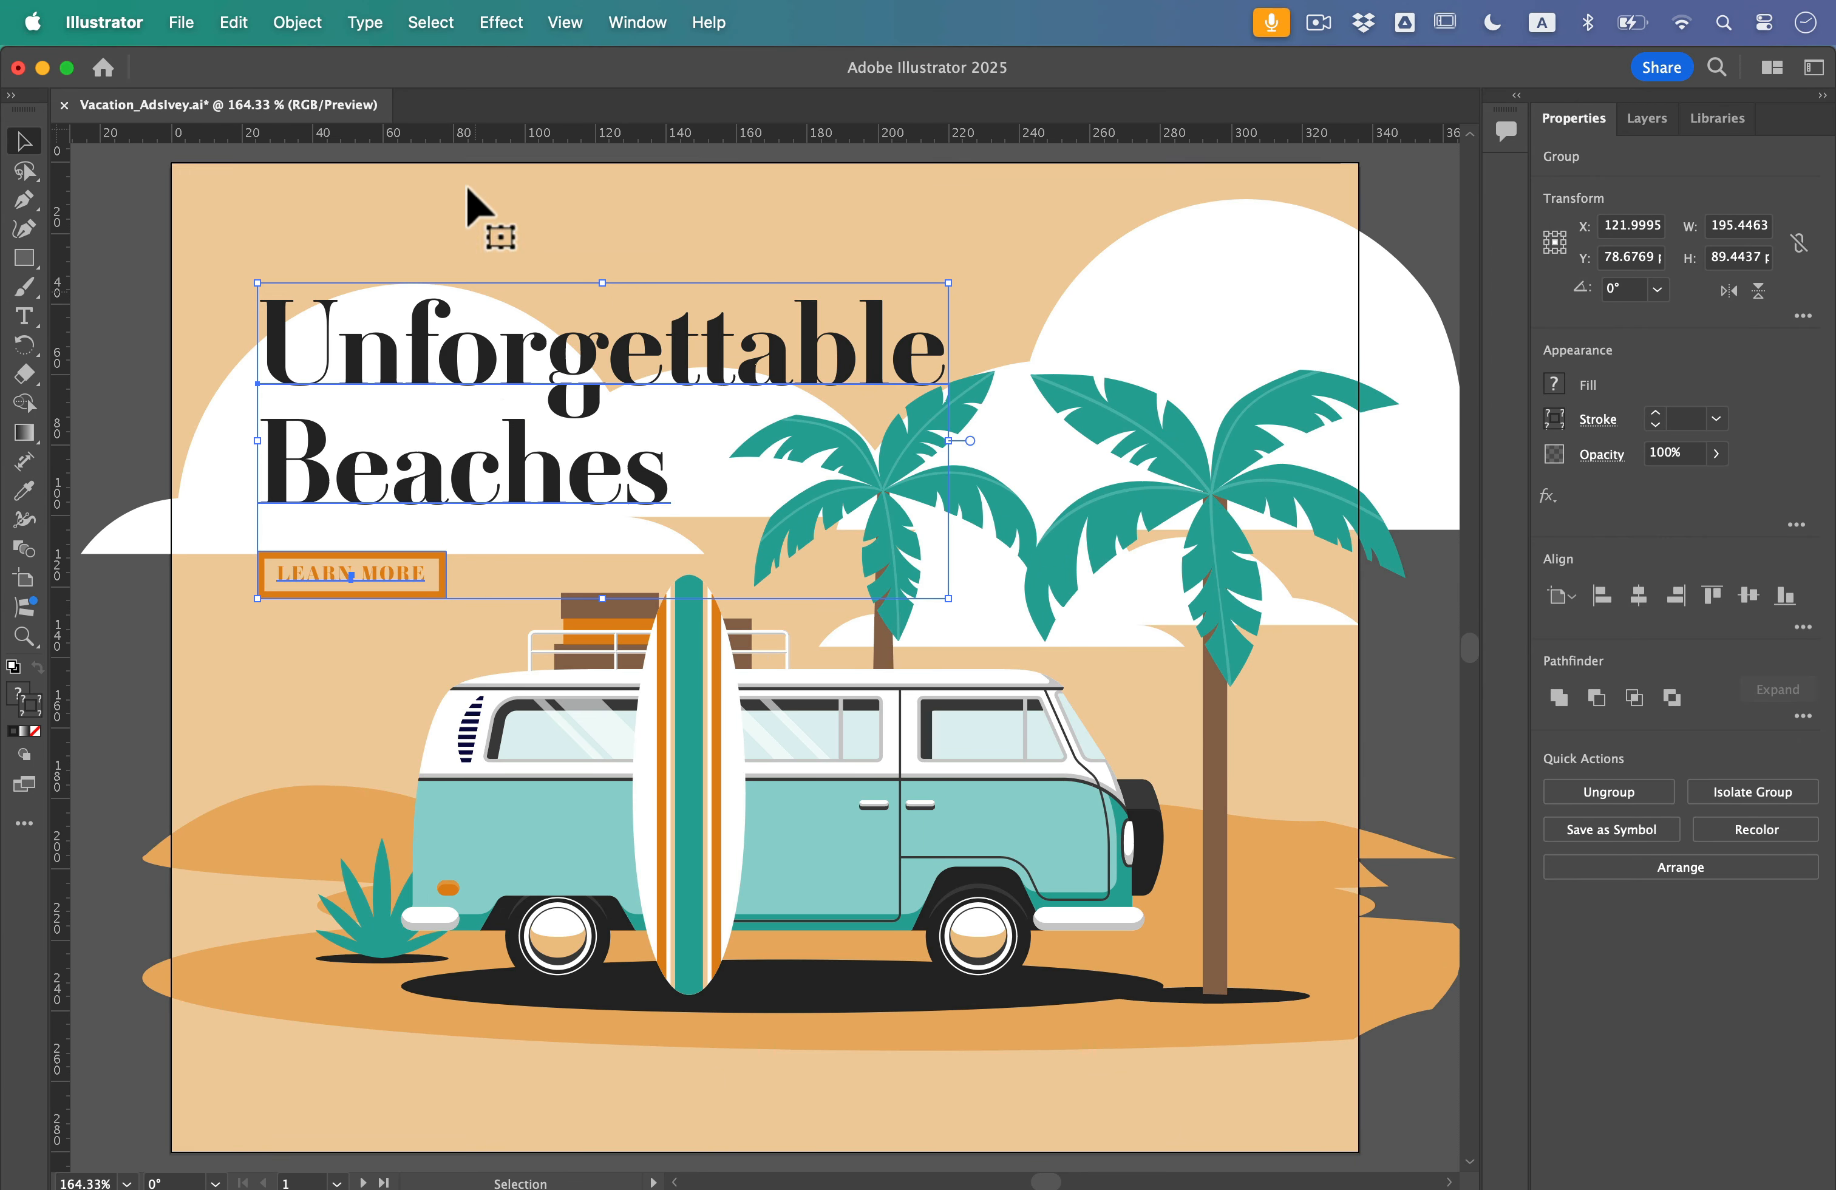
left_click(416, 11)
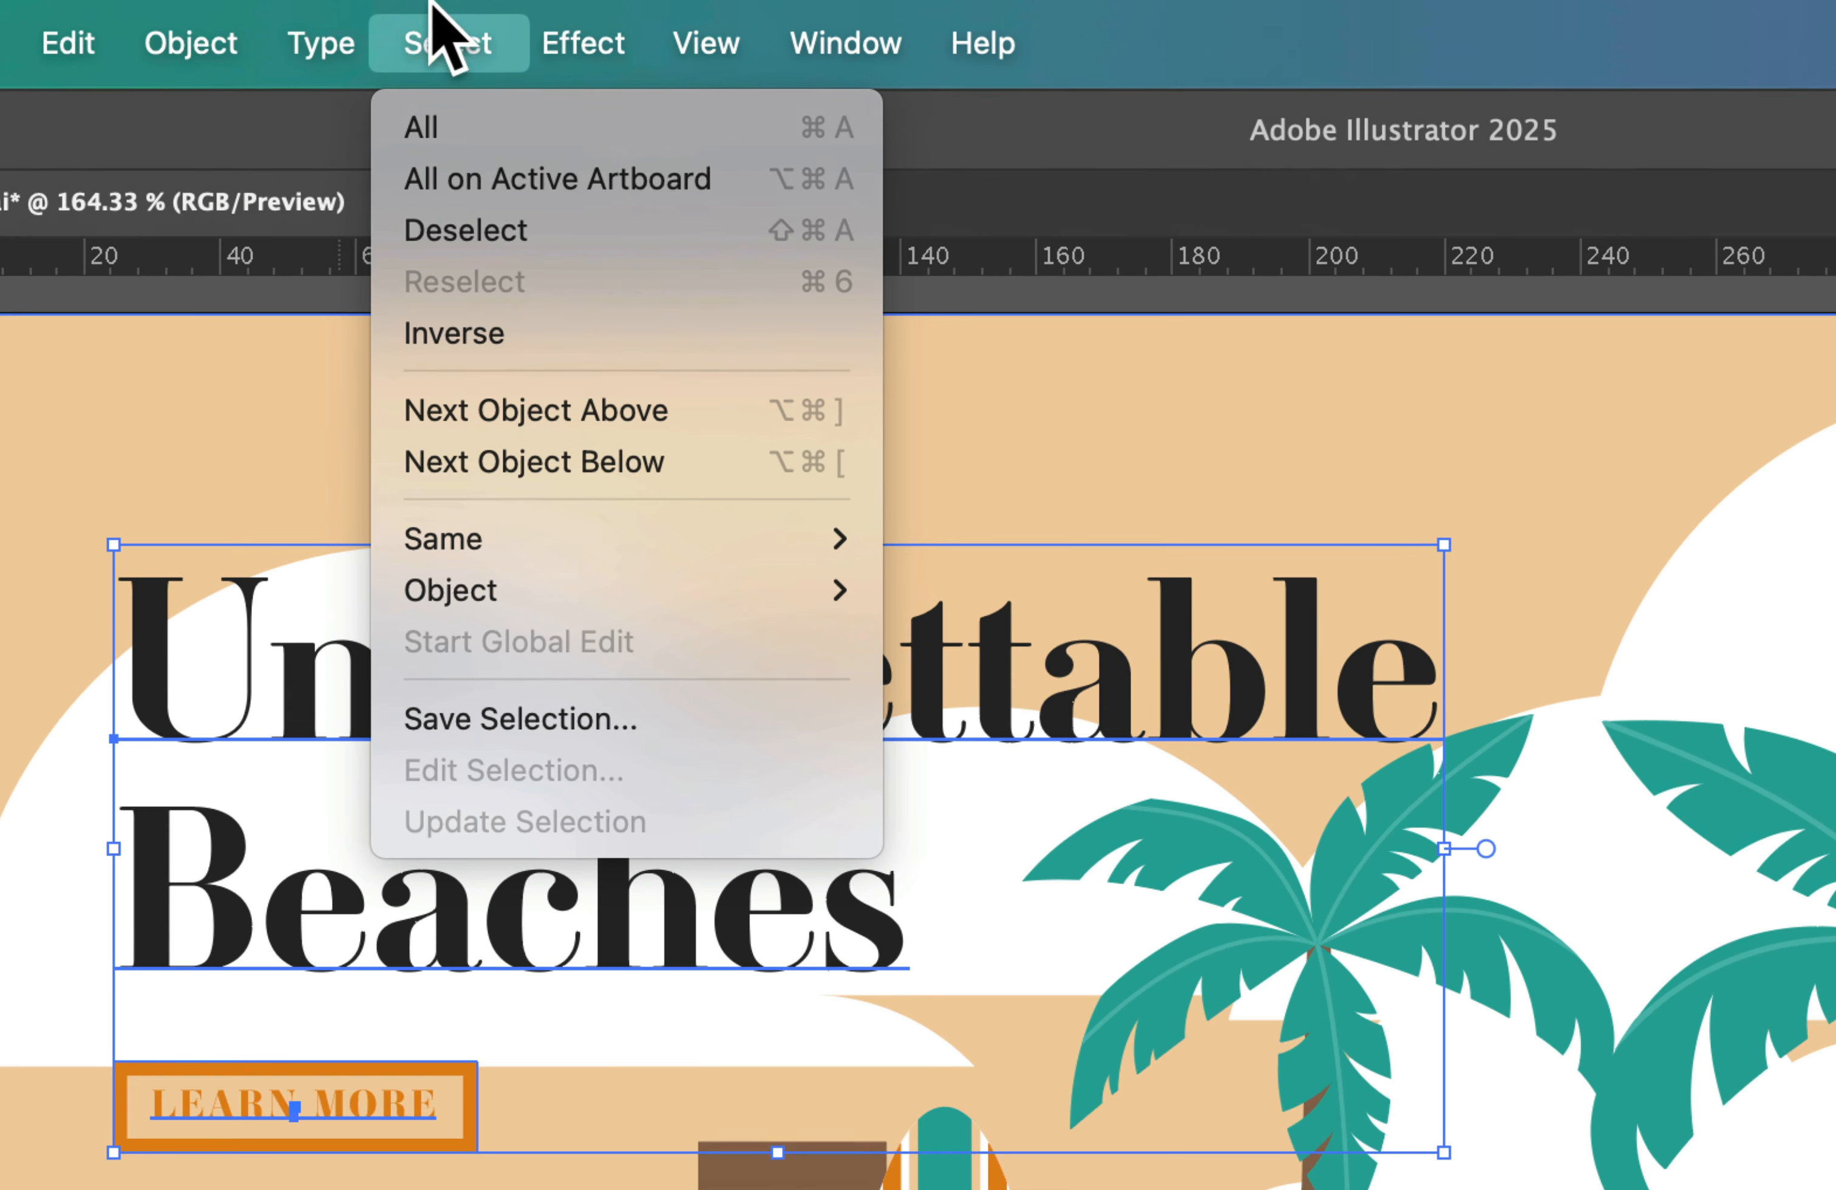
mouse_move(447, 280)
left_click(501, 235)
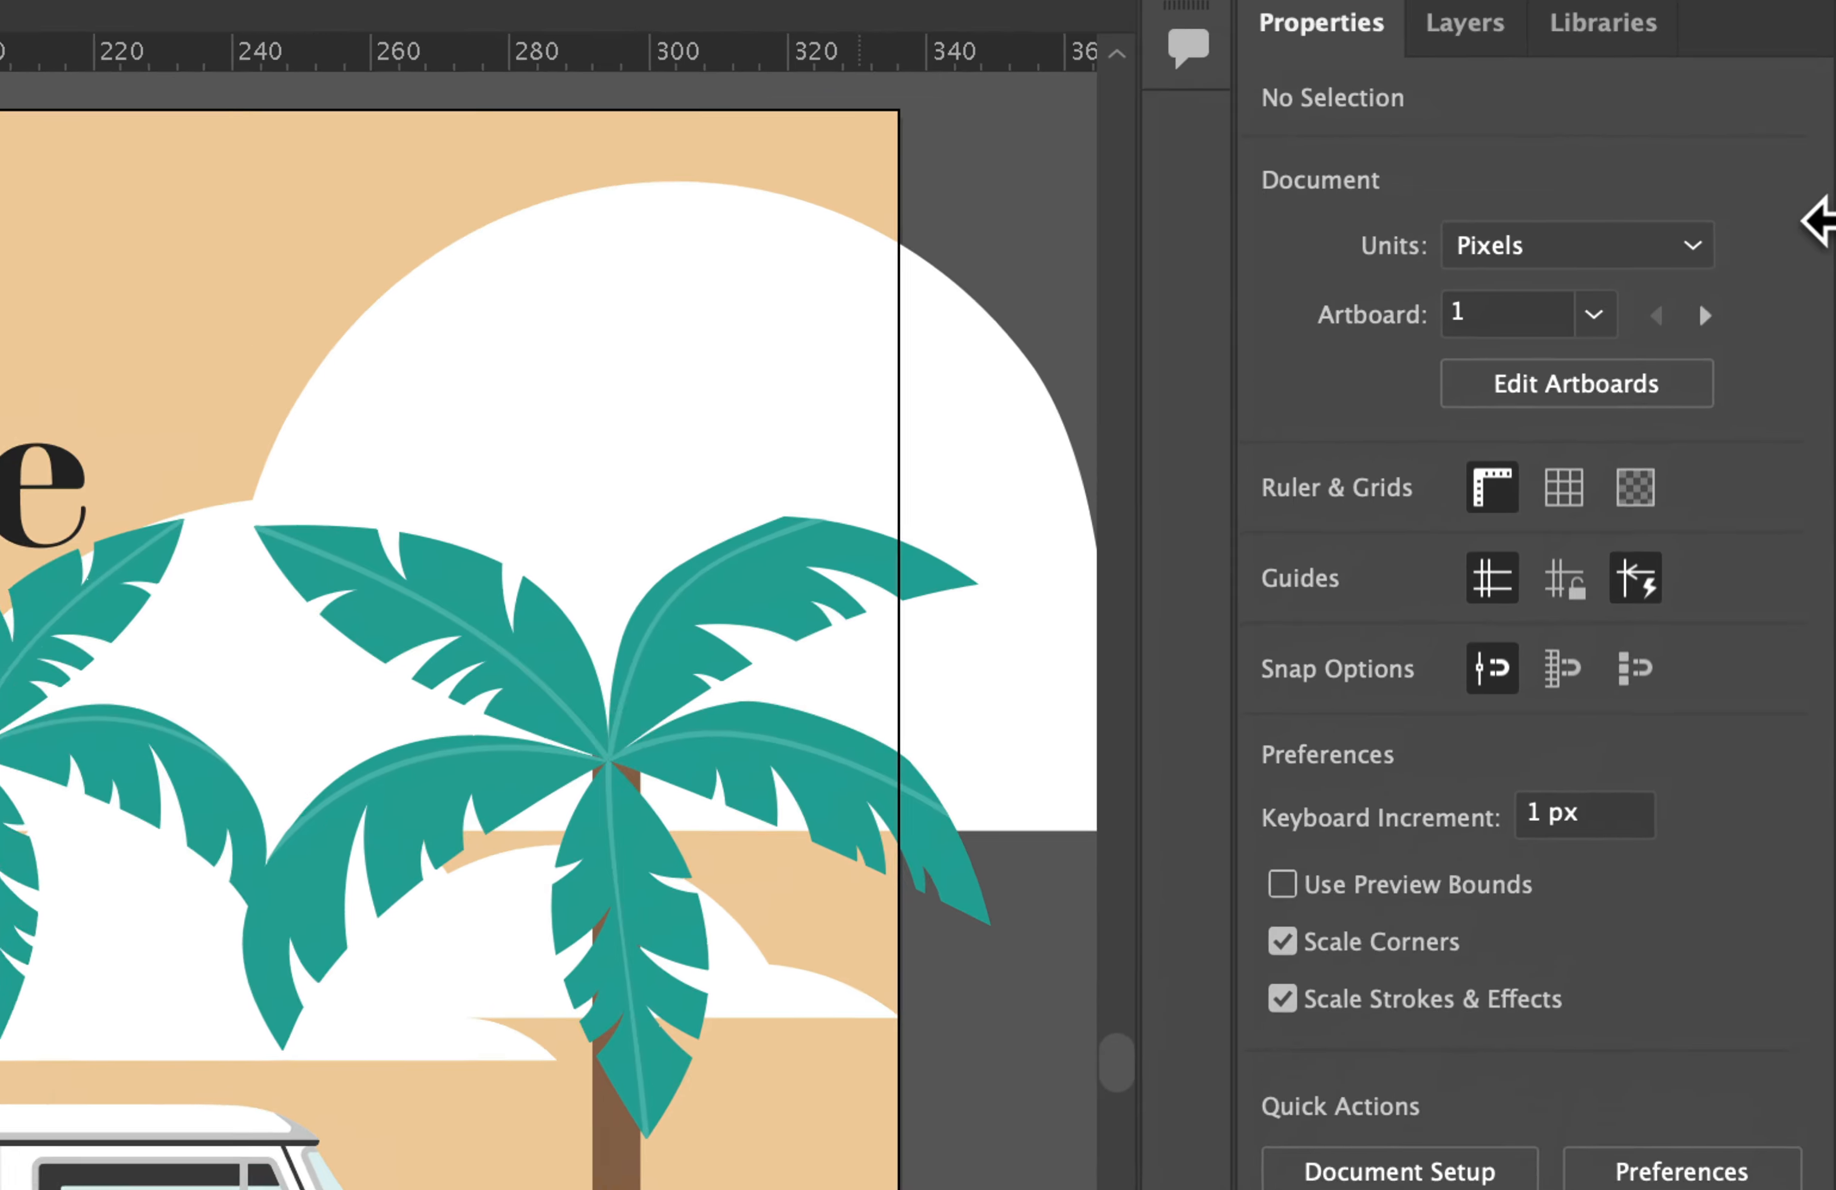
Set the document units to inches and add a vertical ruler guide at X 0.25 in on the beach ad artboard
left_click(1583, 251)
left_click(1576, 468)
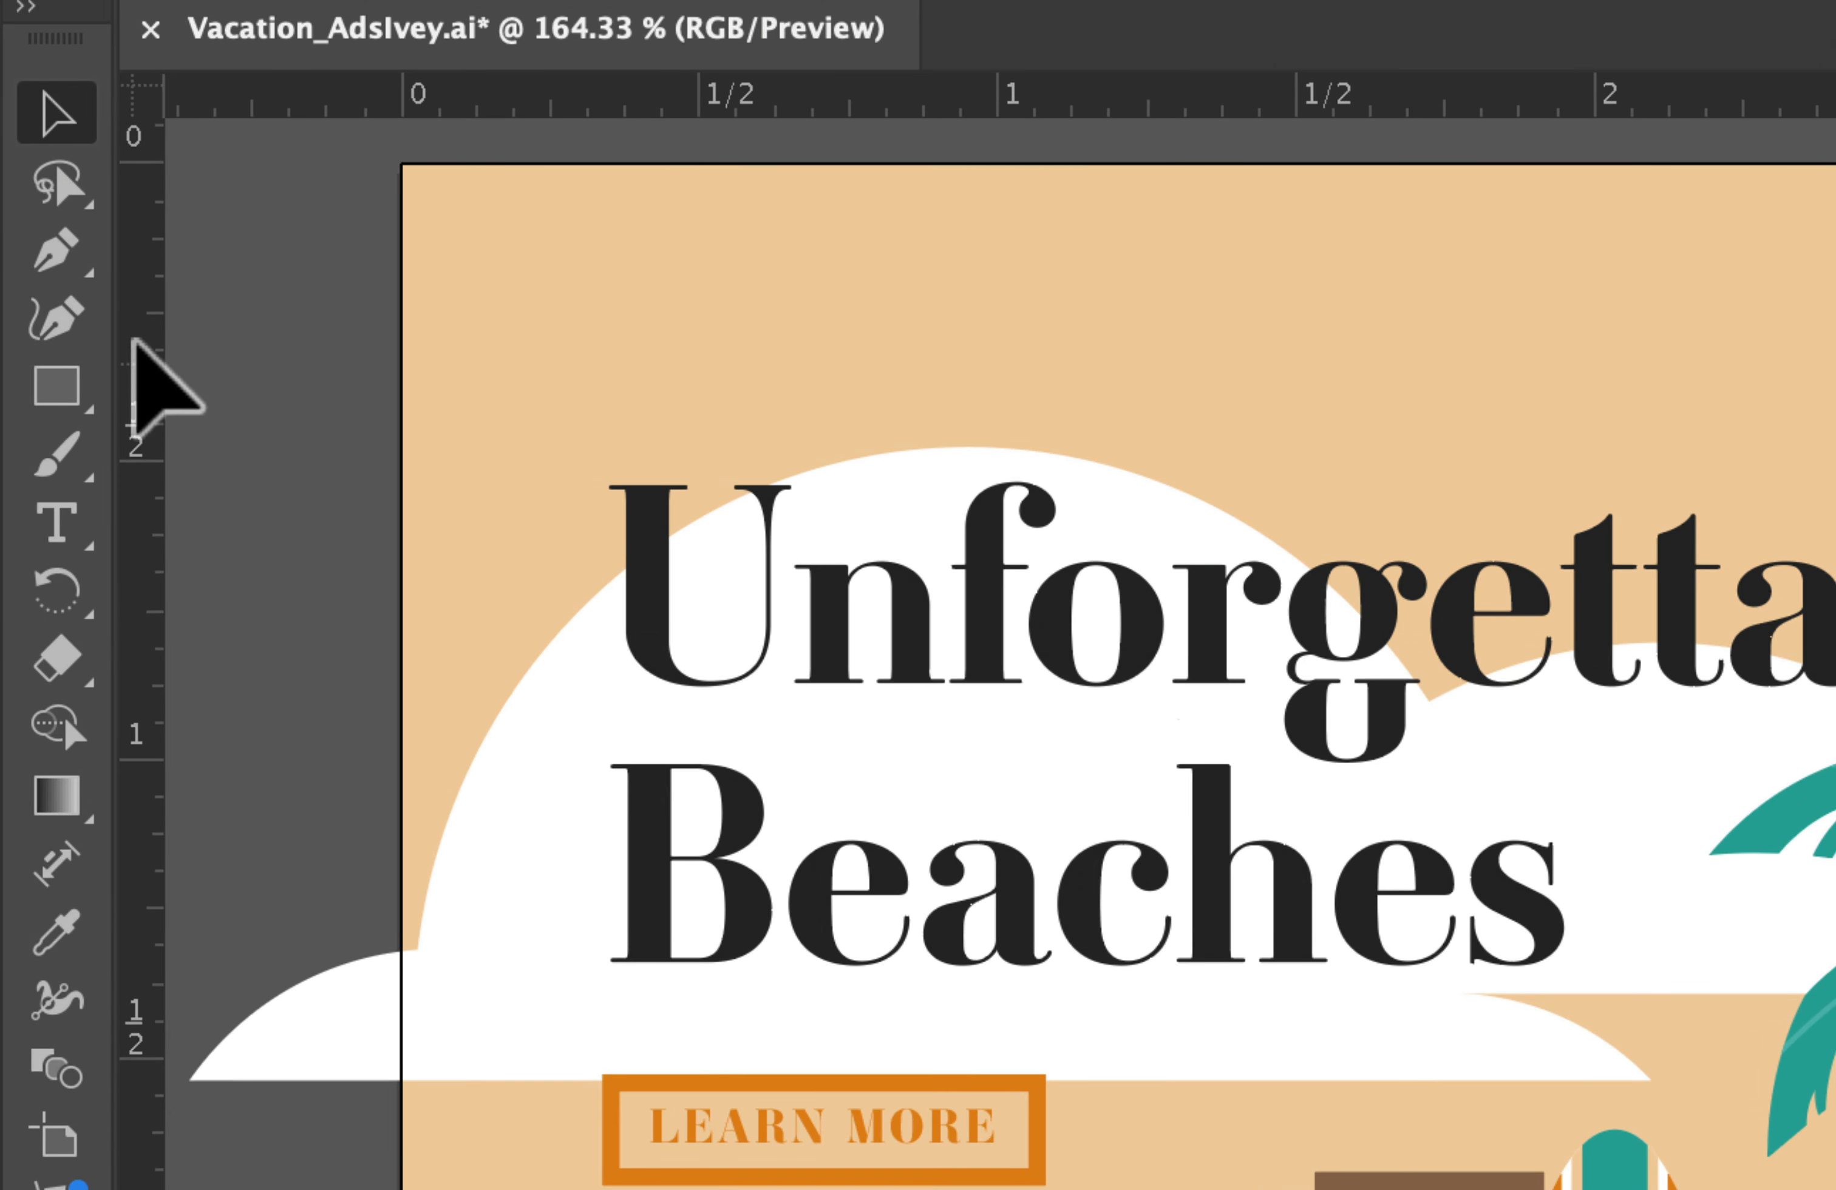
left_click_drag(141, 482, 703, 593)
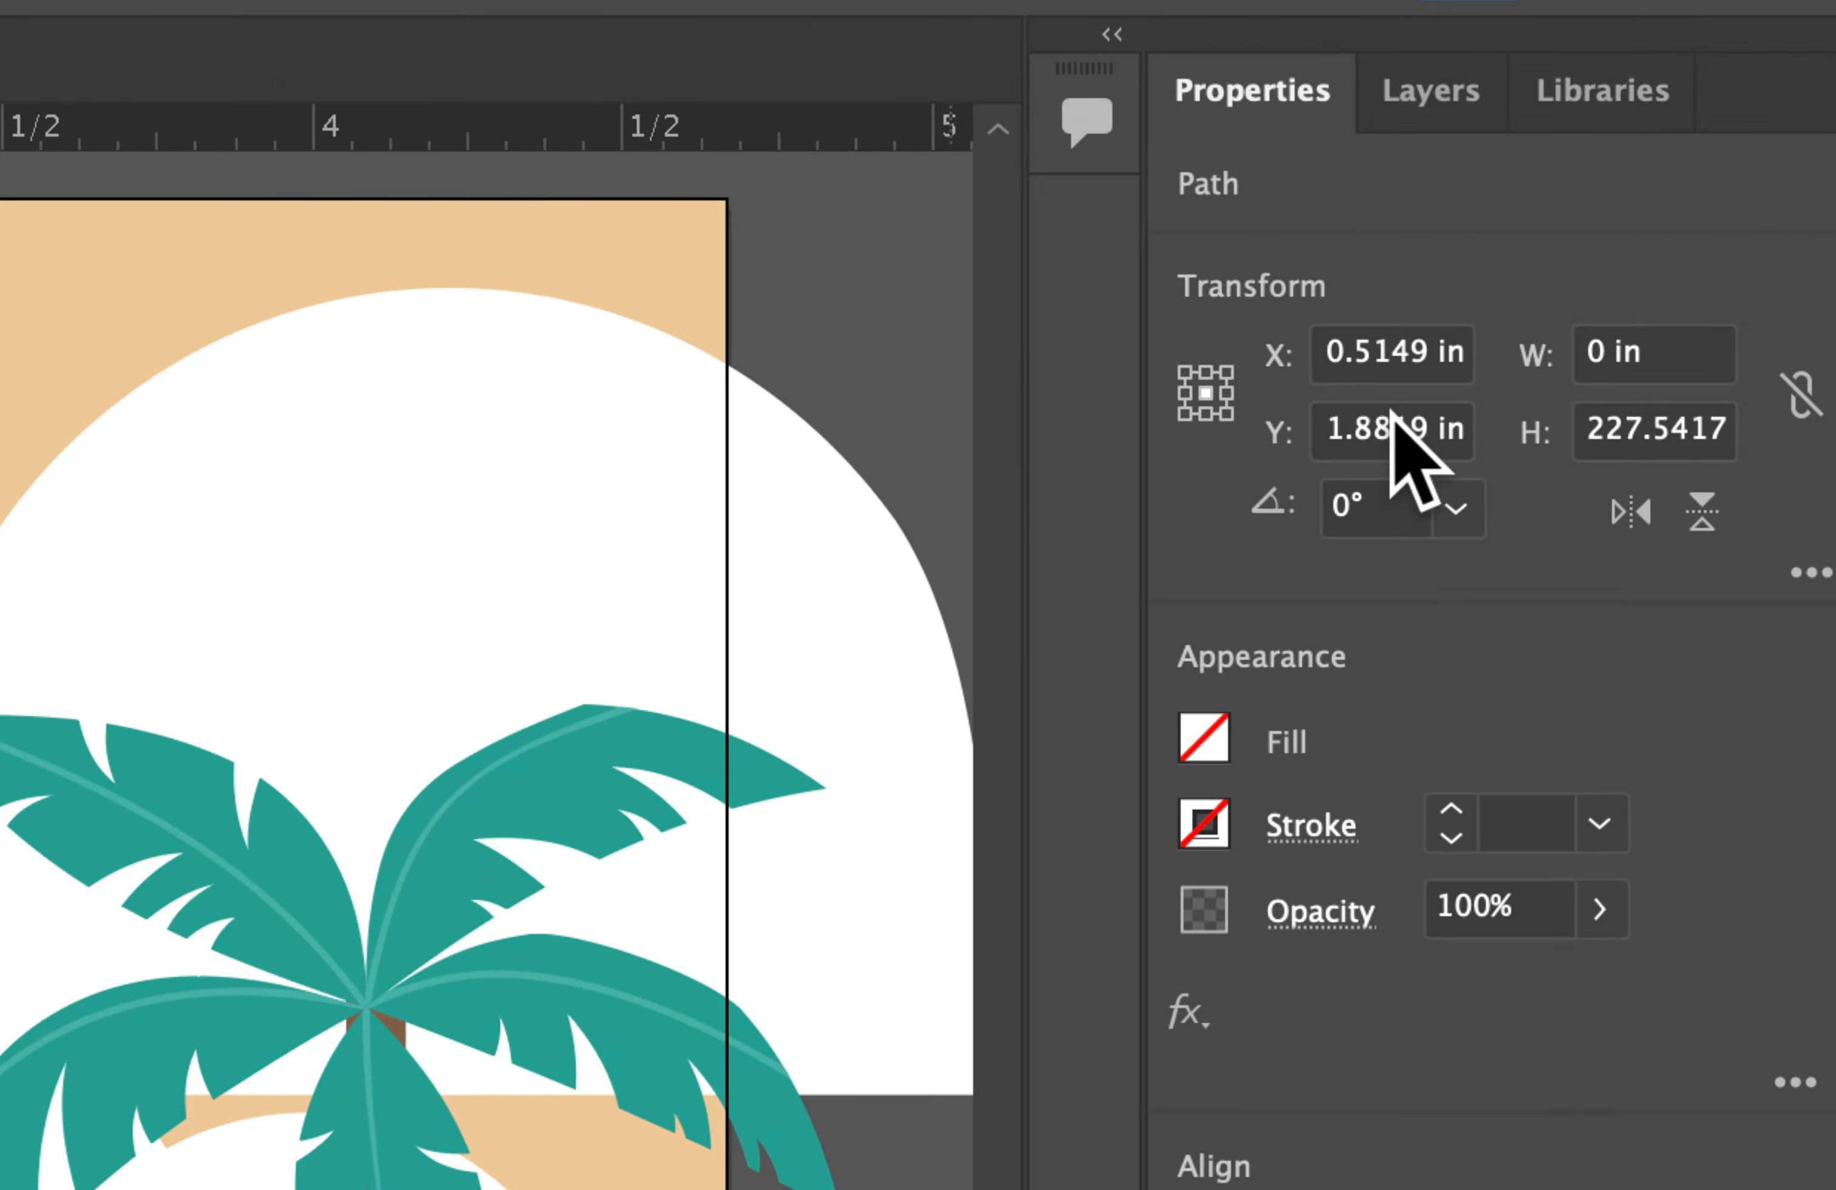
left_click(1366, 357)
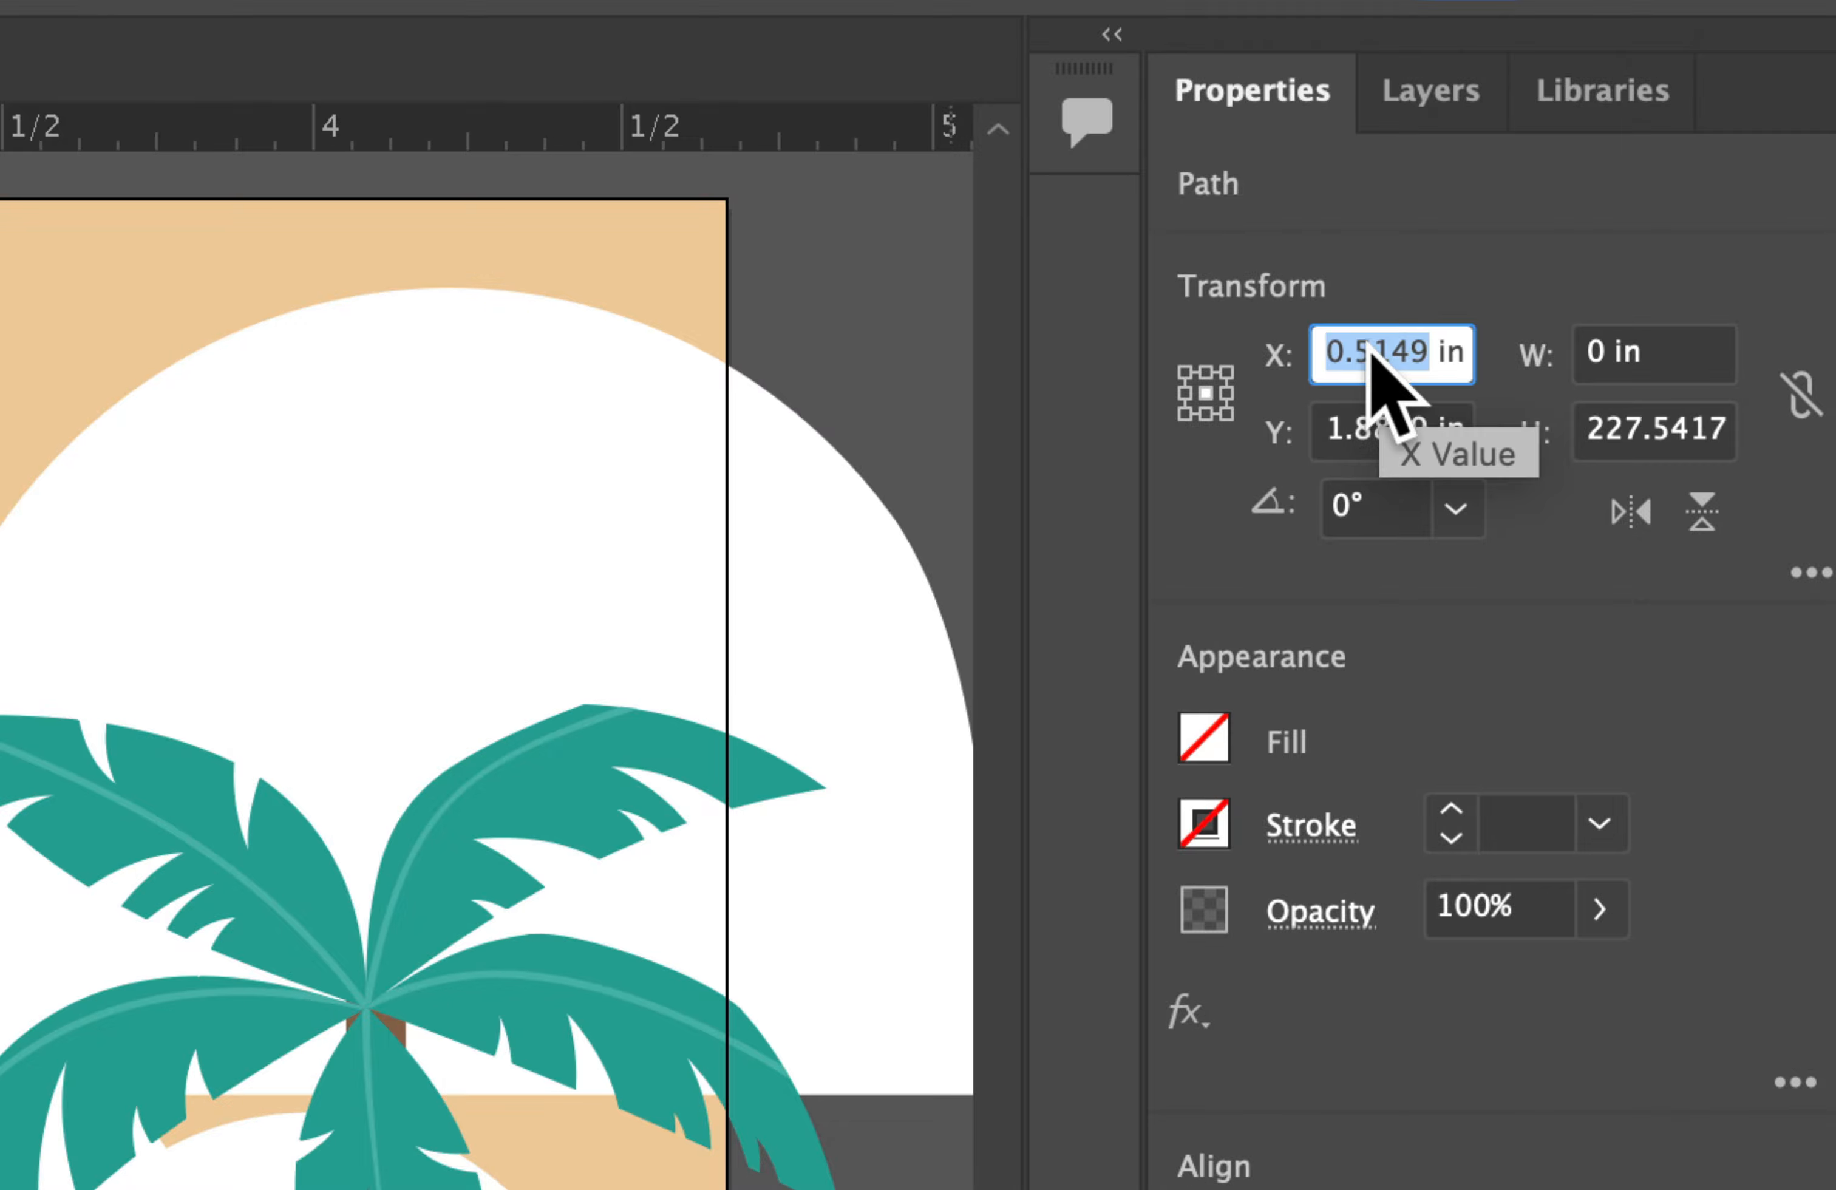
type("0")
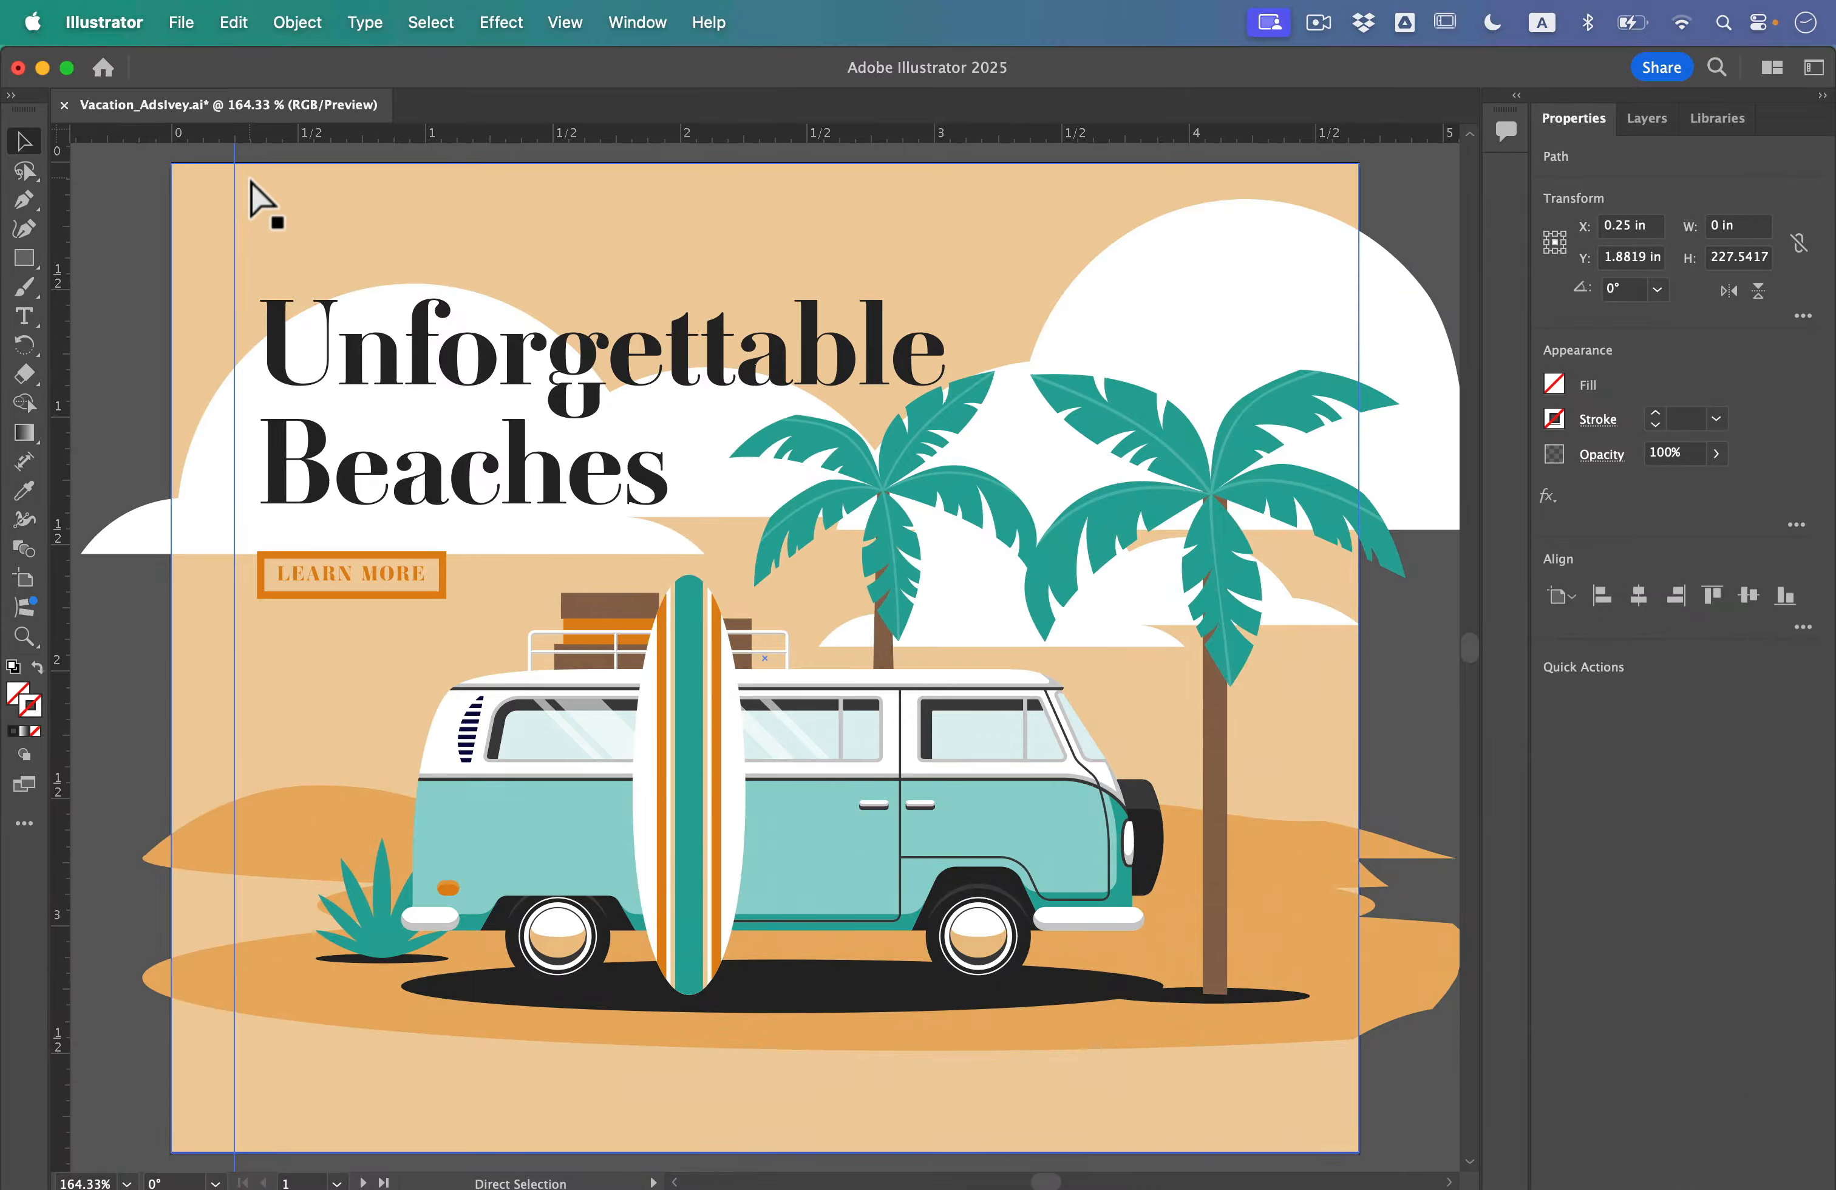
key("v")
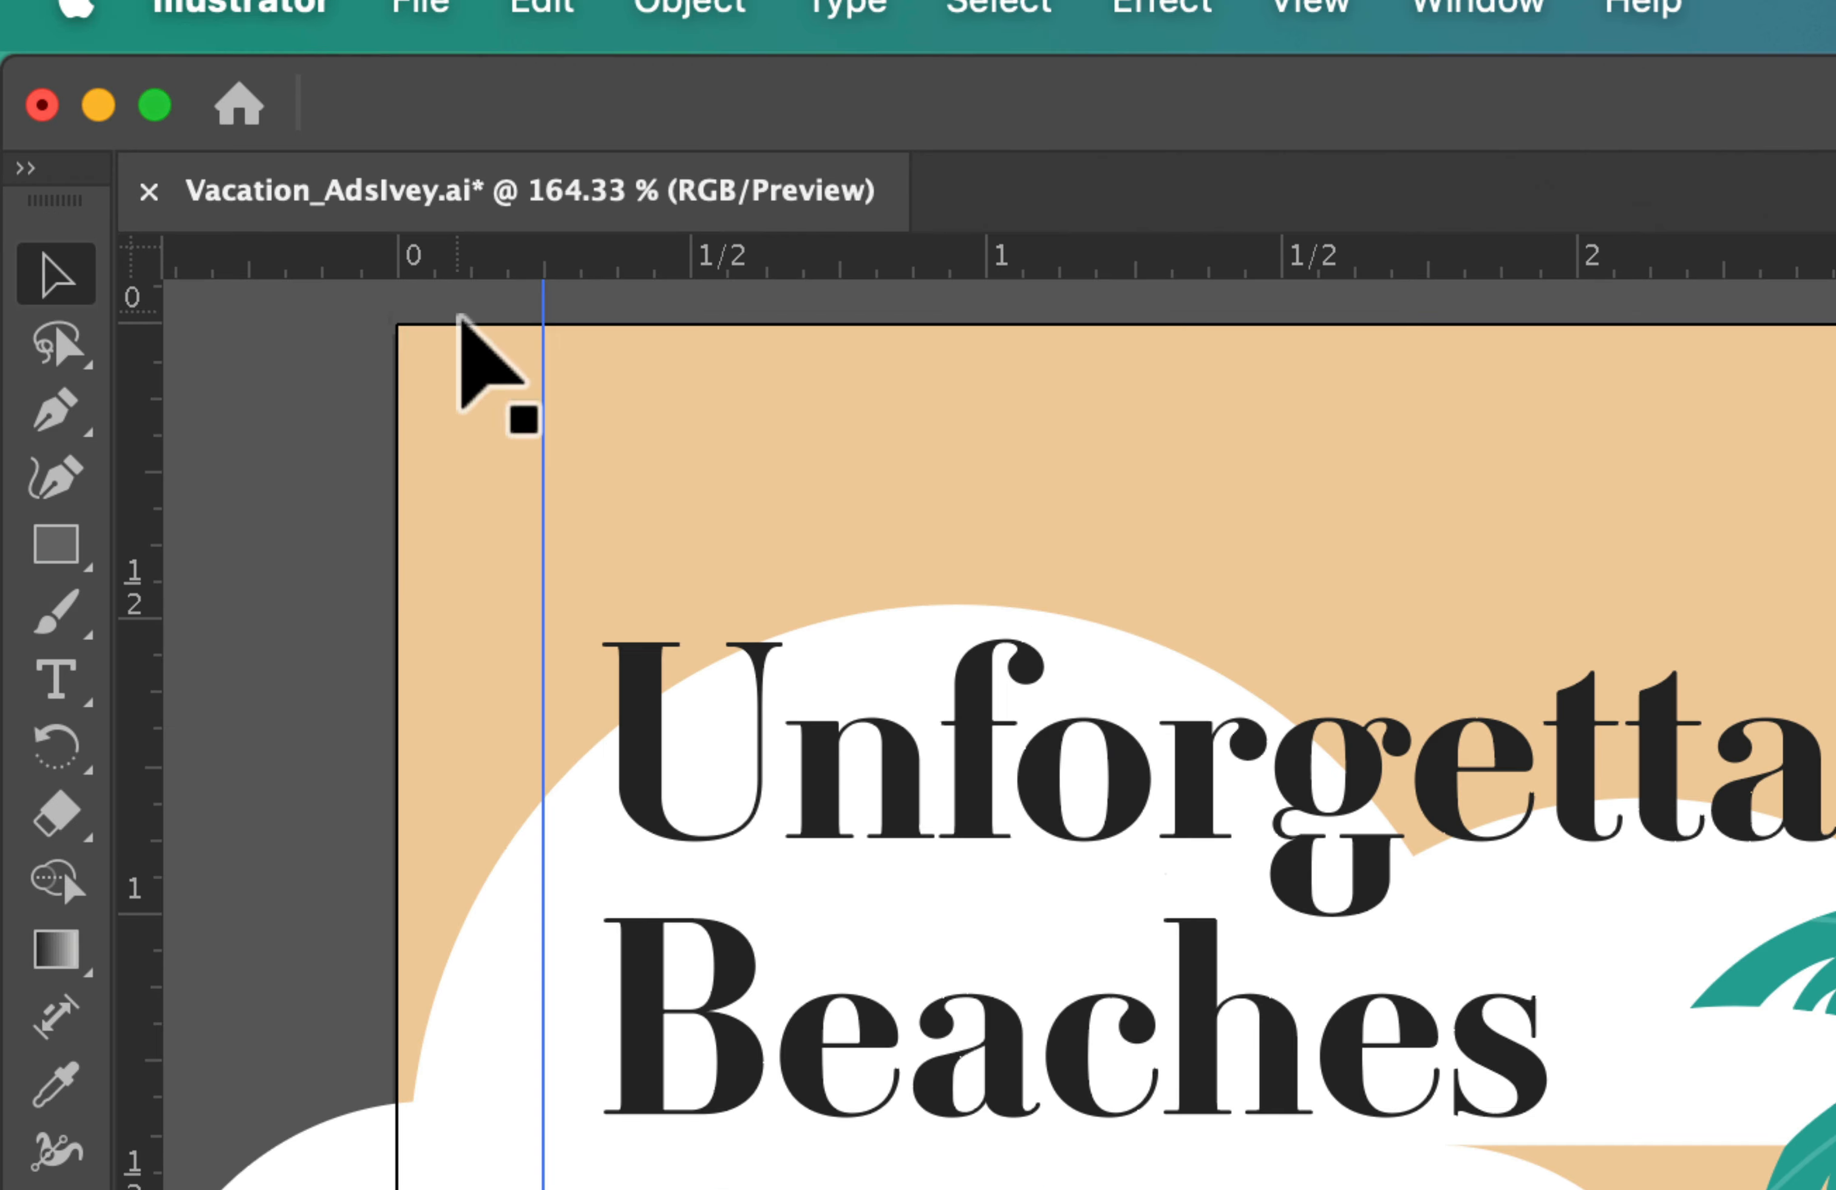
left_click(204, 182)
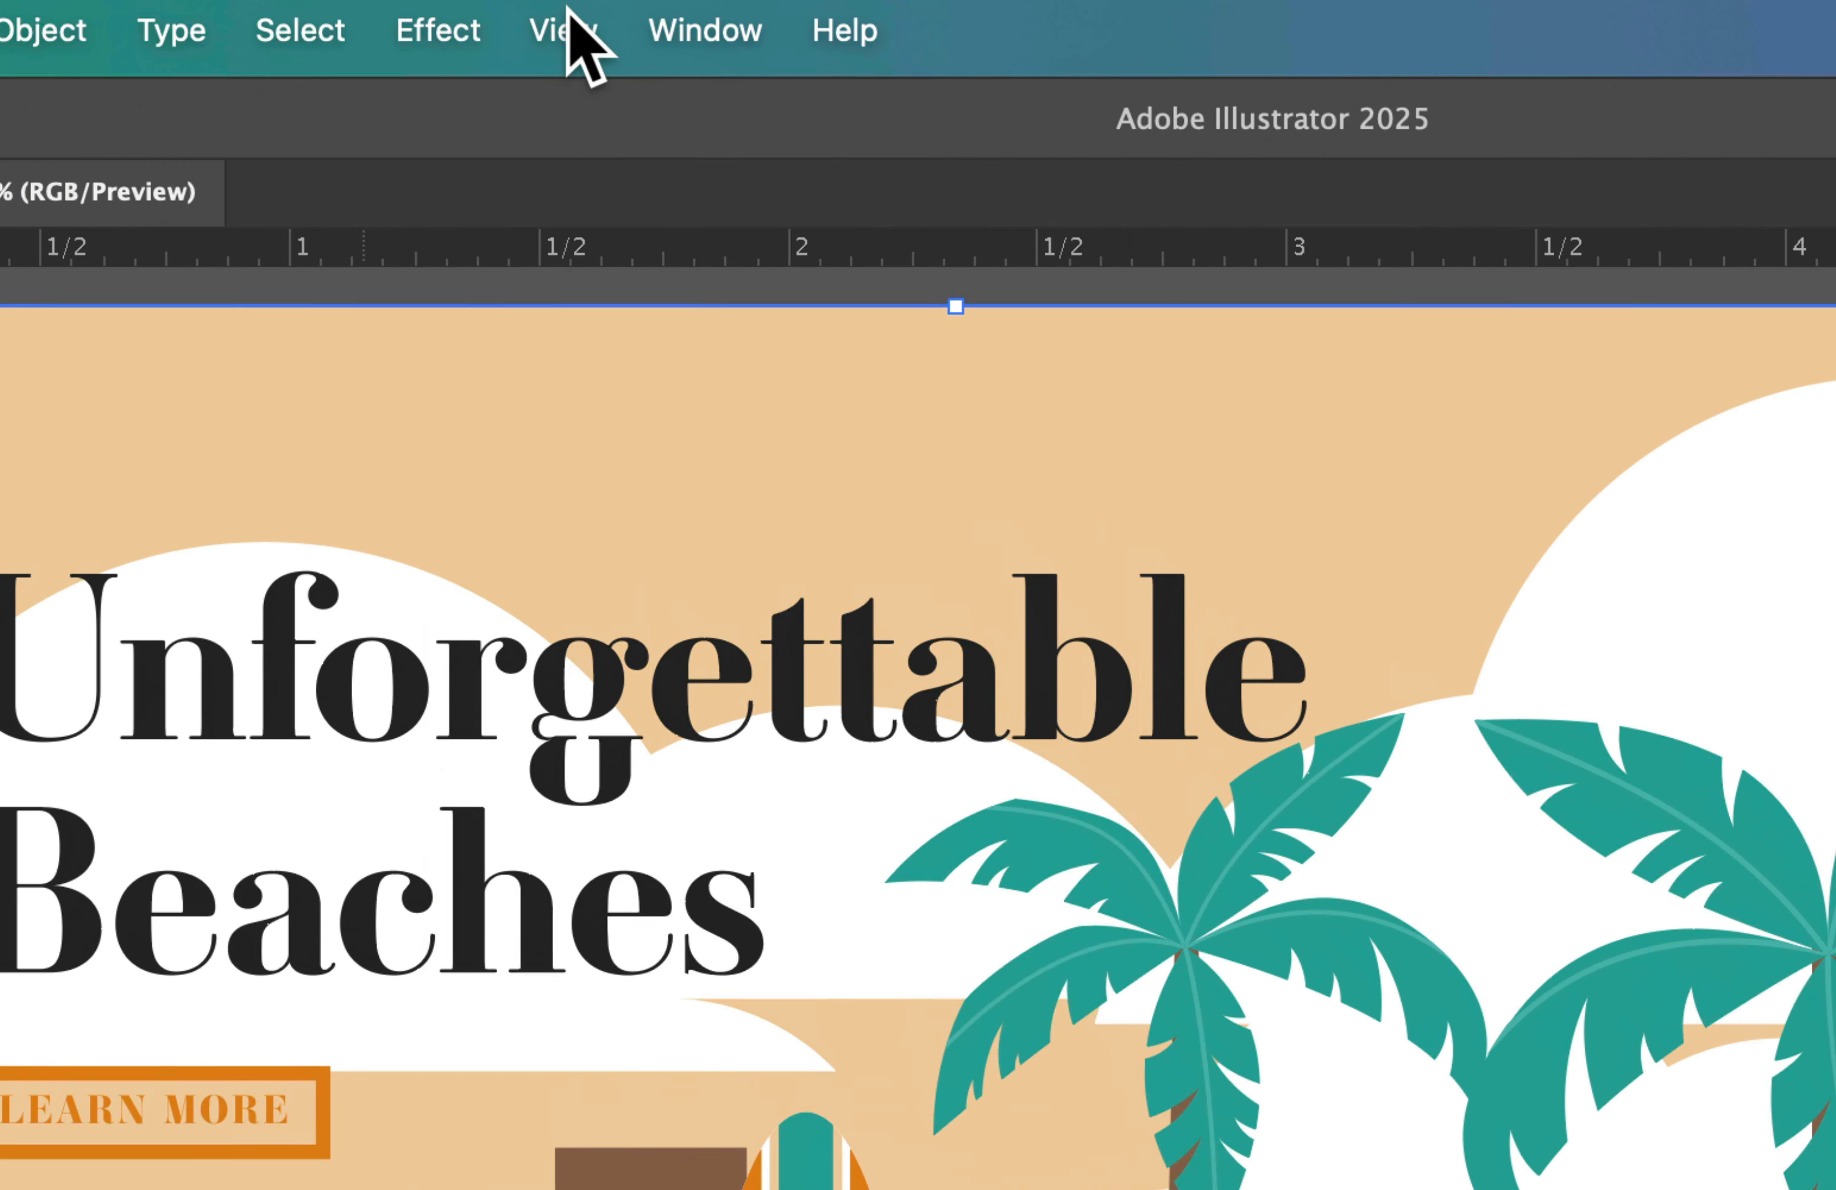
Fit all artboards in the window and make the blank Mountain Vacation Ad artboard active
left_click(568, 22)
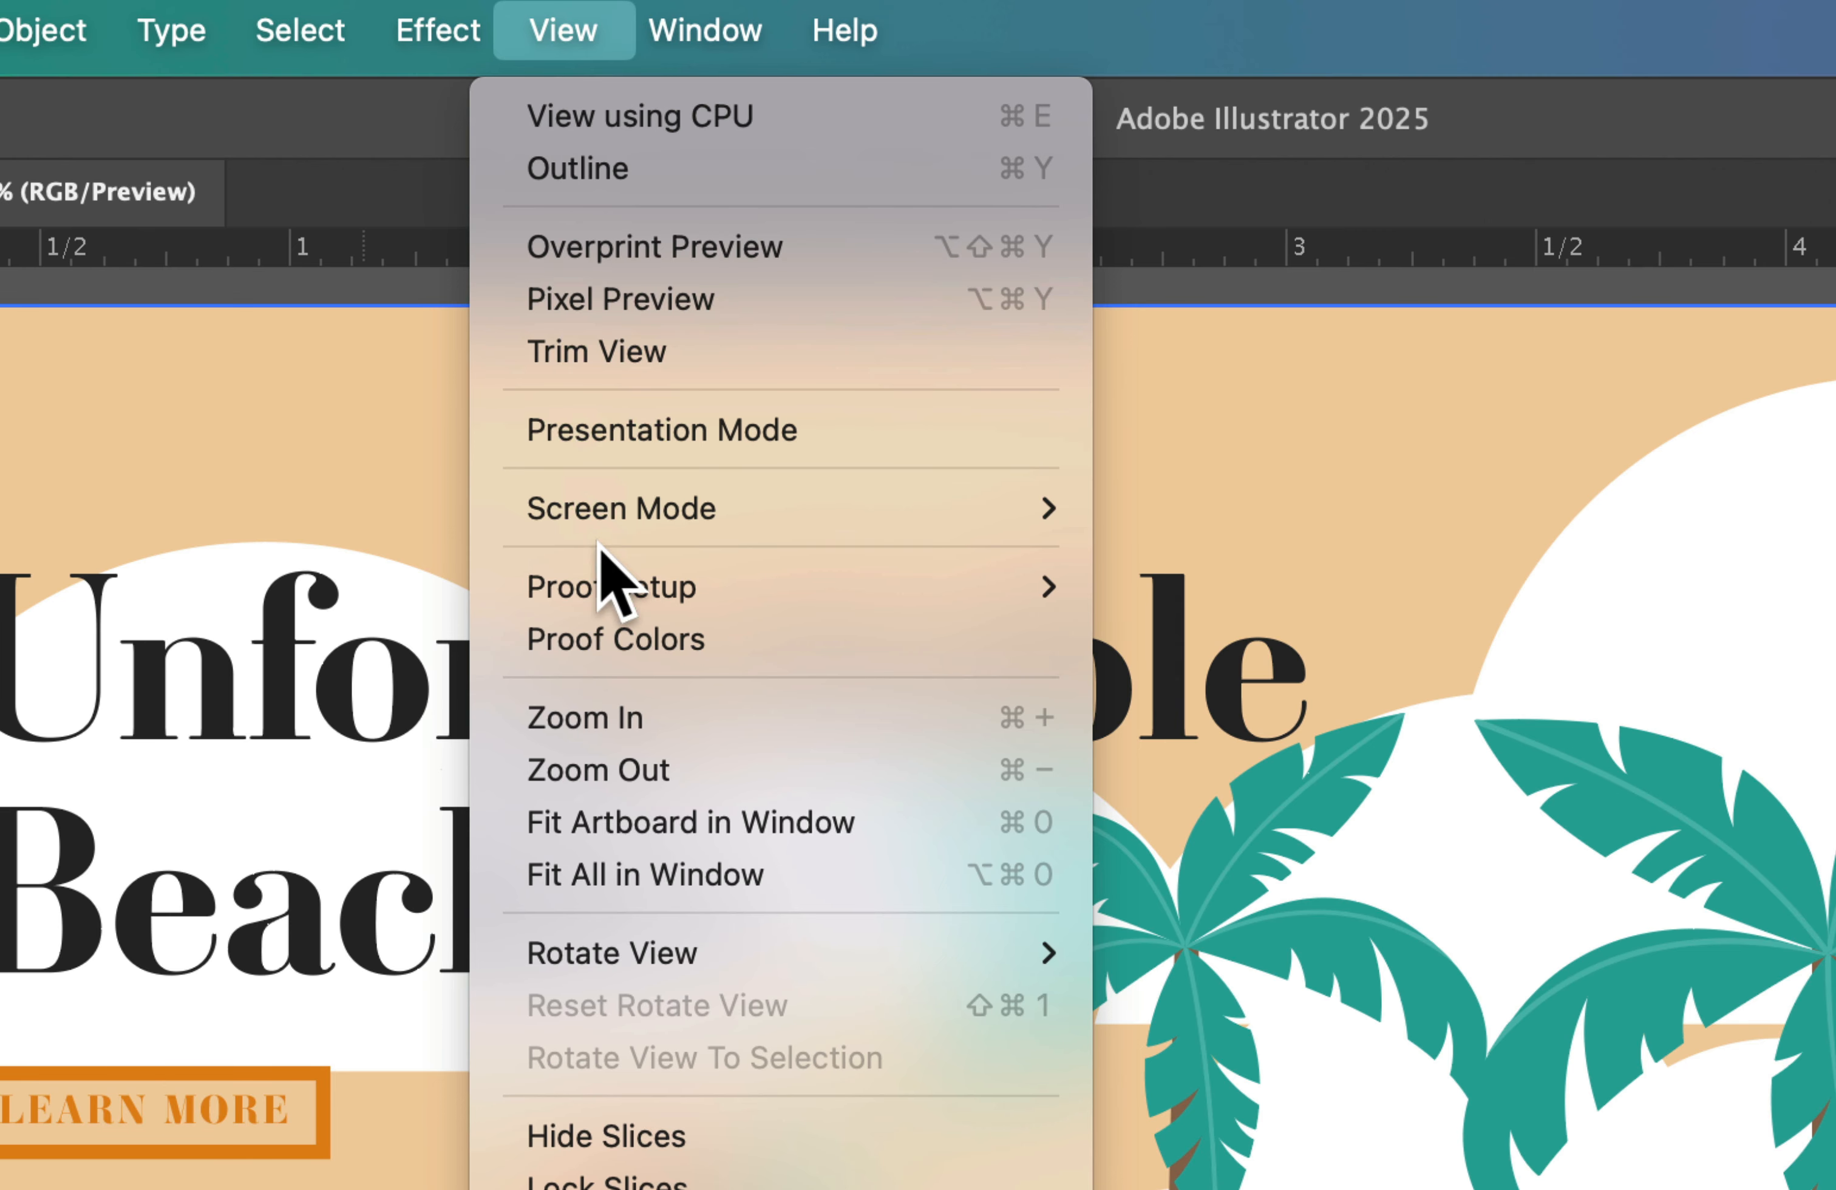
left_click(653, 876)
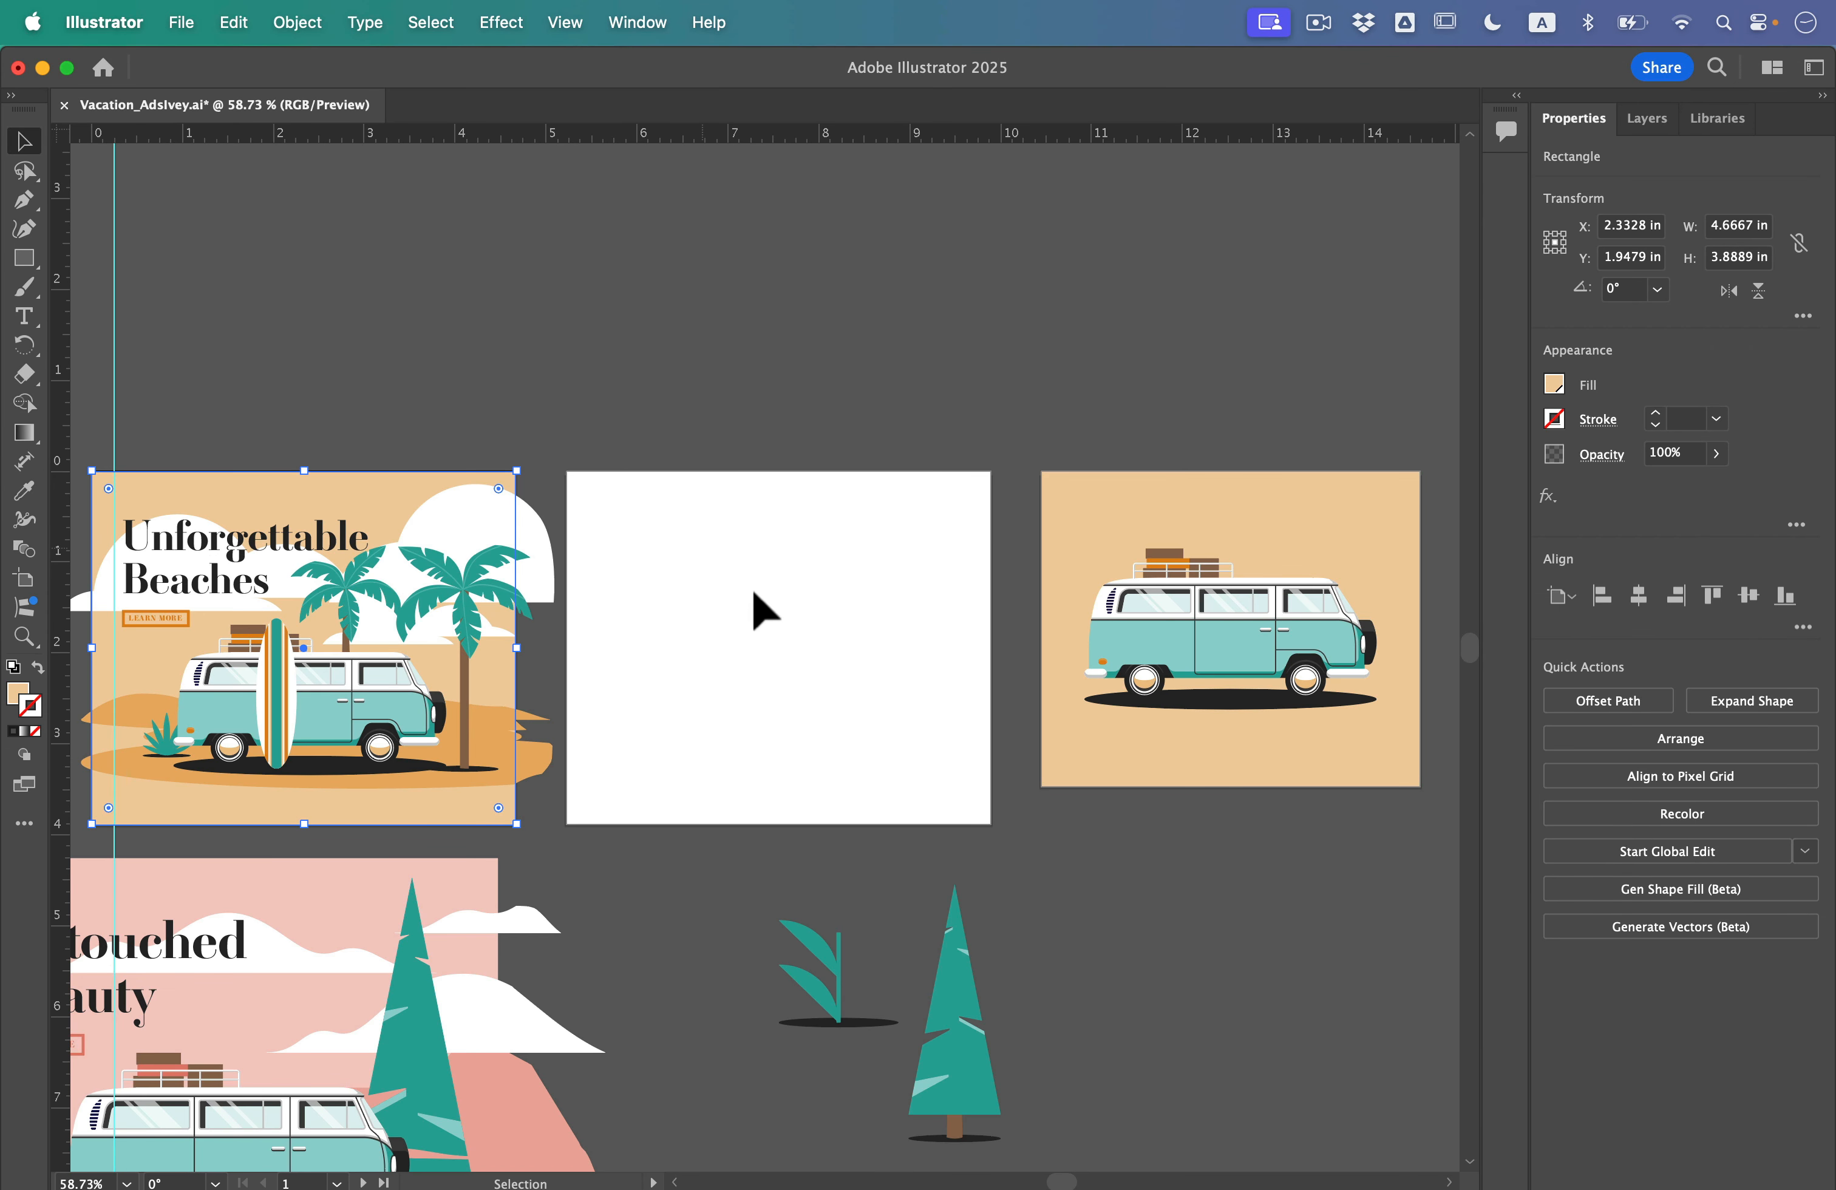
left_click(712, 590)
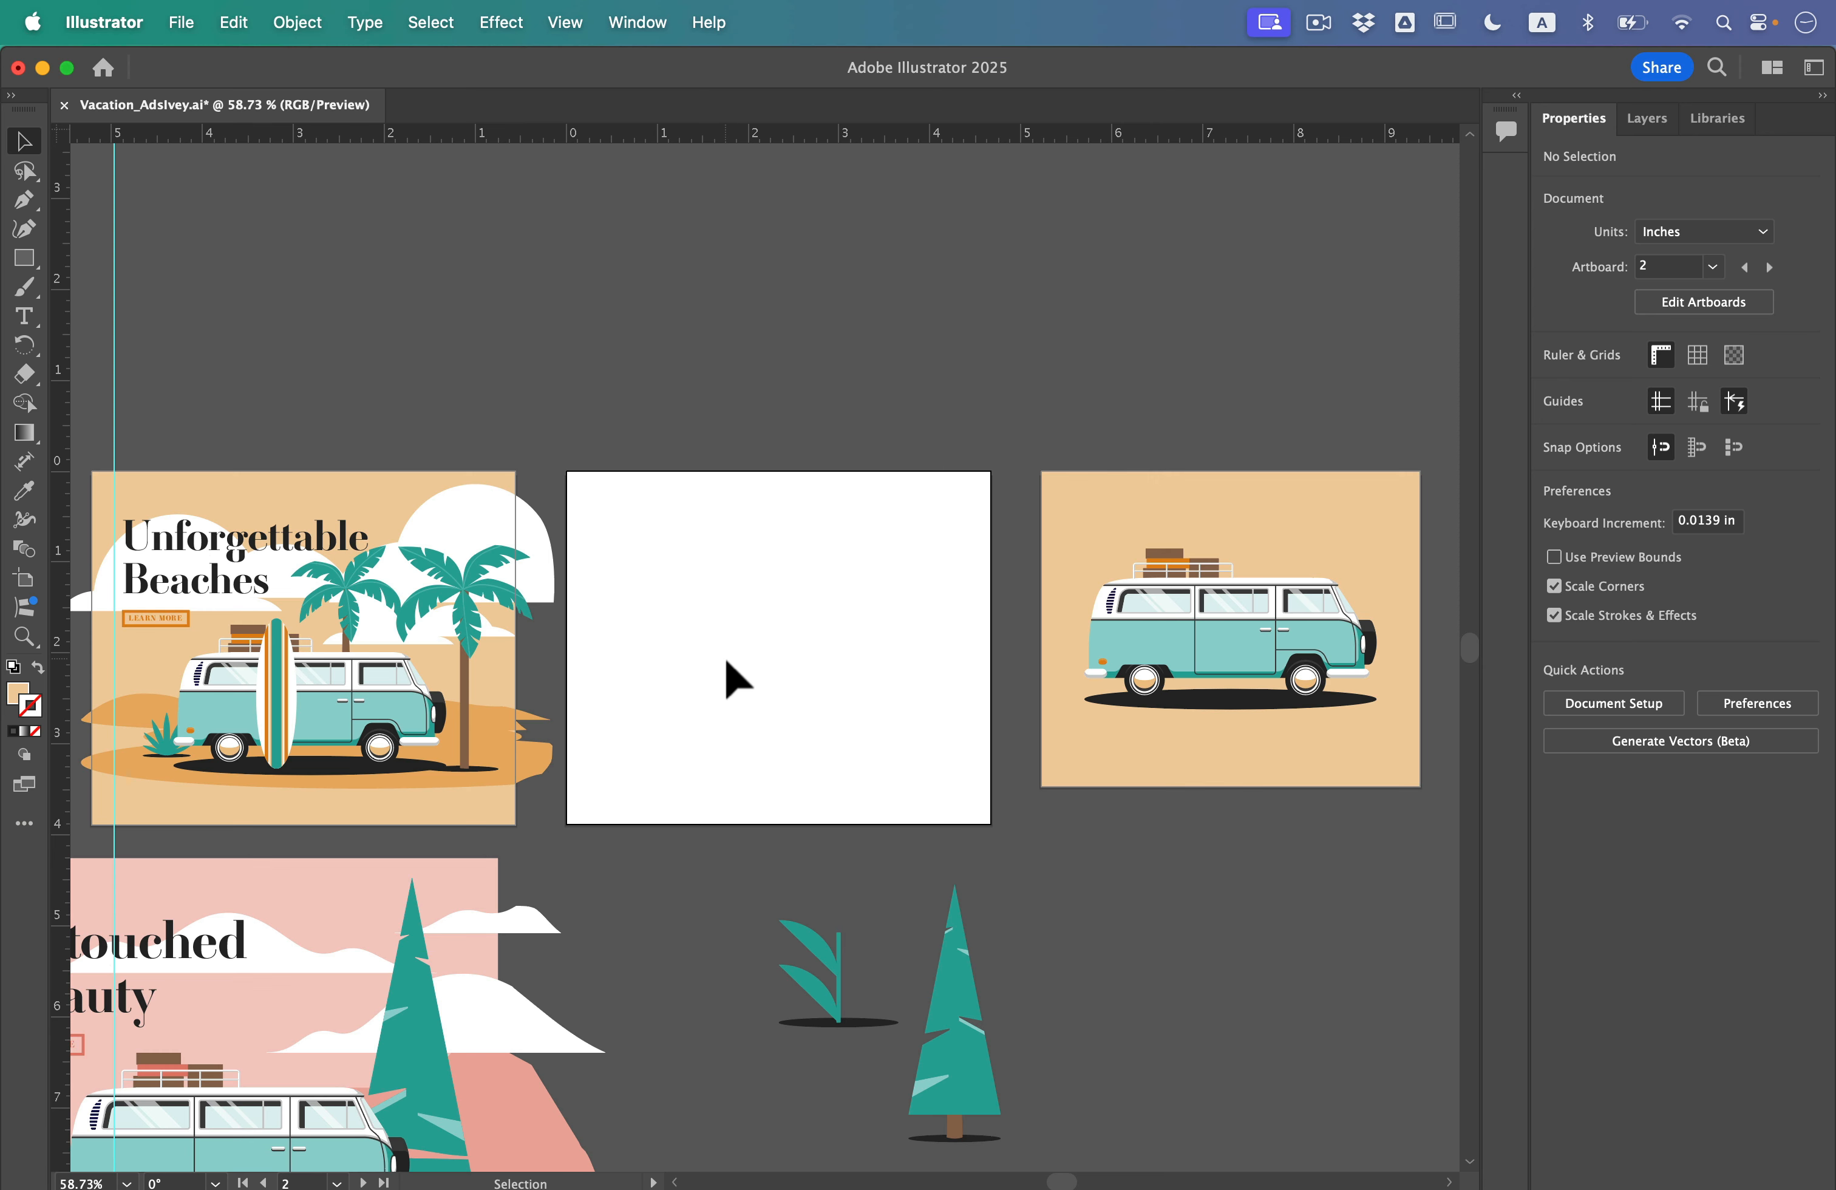
Place the Untouched Beauty group's top-left corner at X 0, Y 0 and scale it proportionally to about 5.62 by 3.89 in
left_click(288, 912)
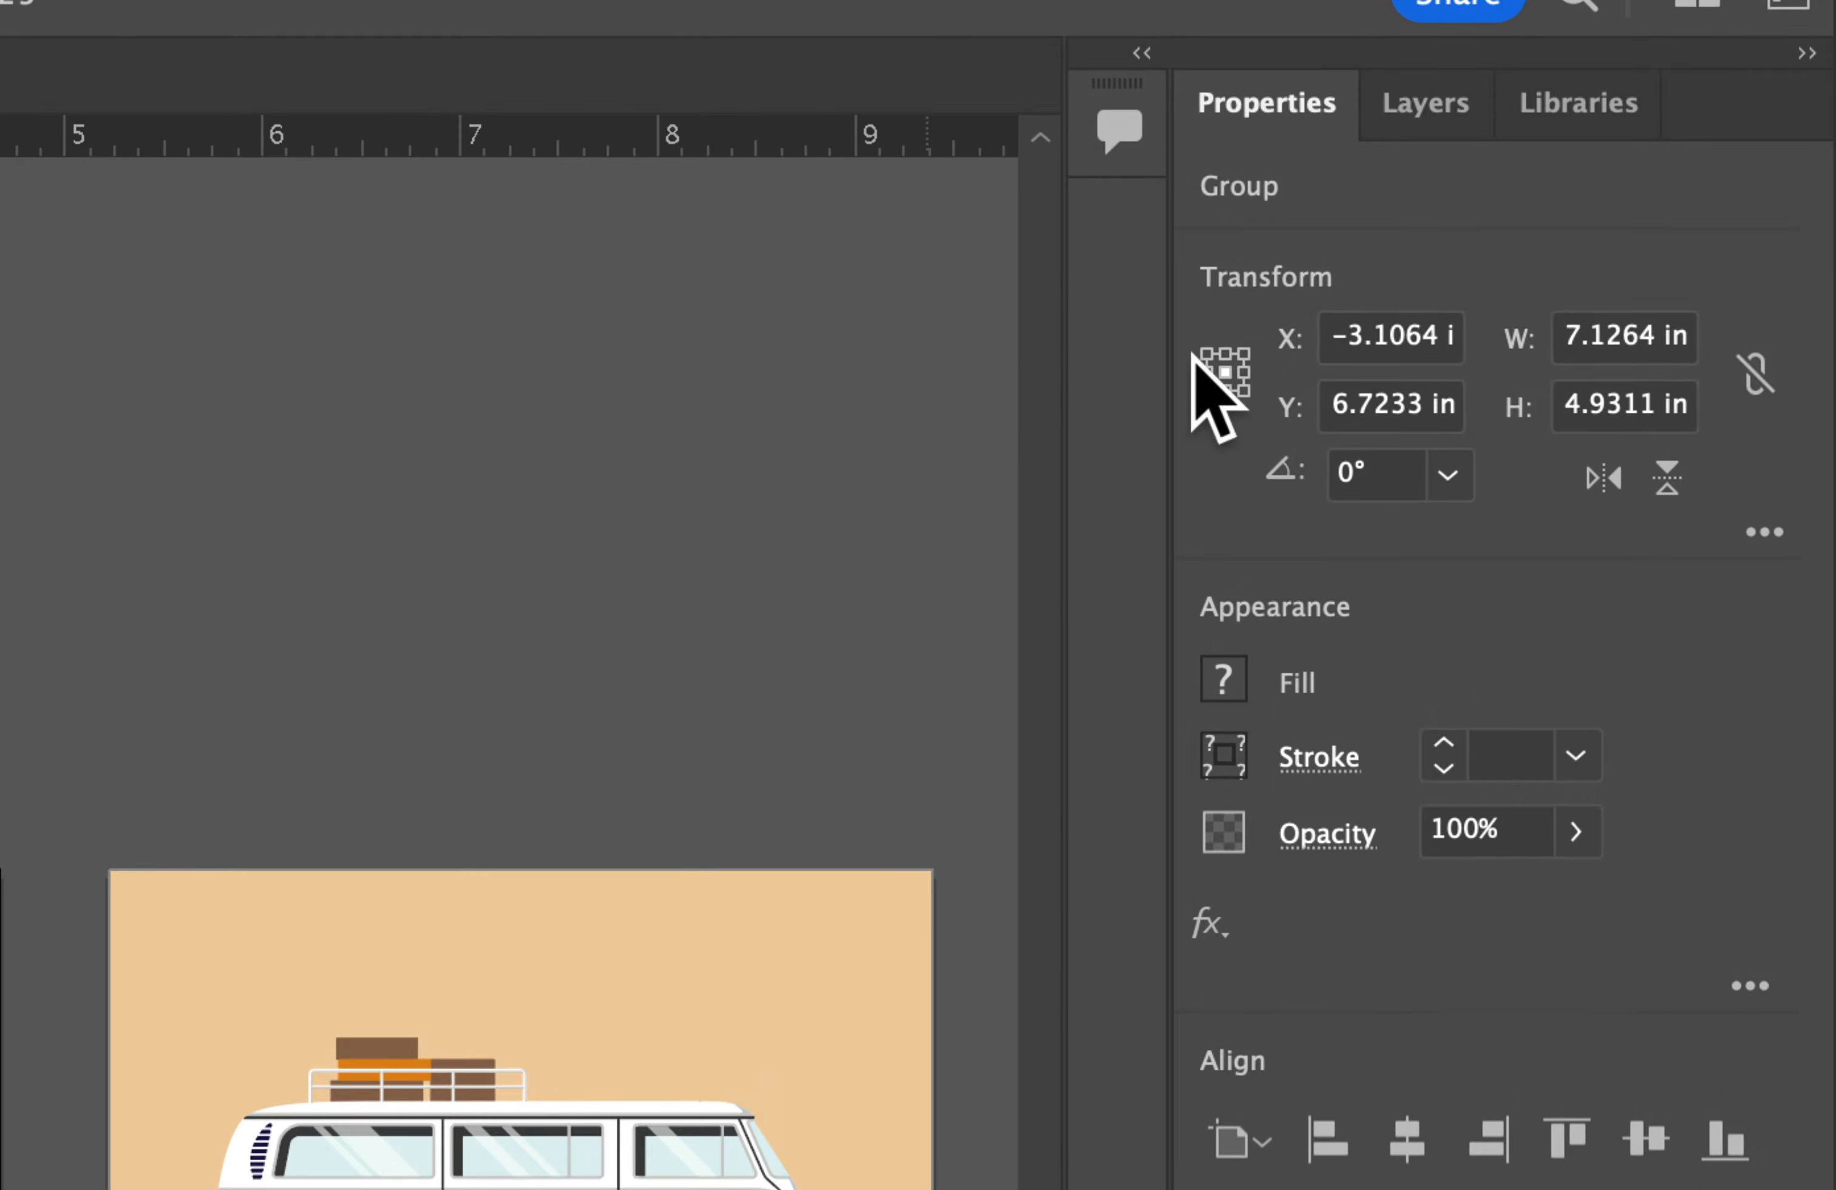
left_click(1206, 353)
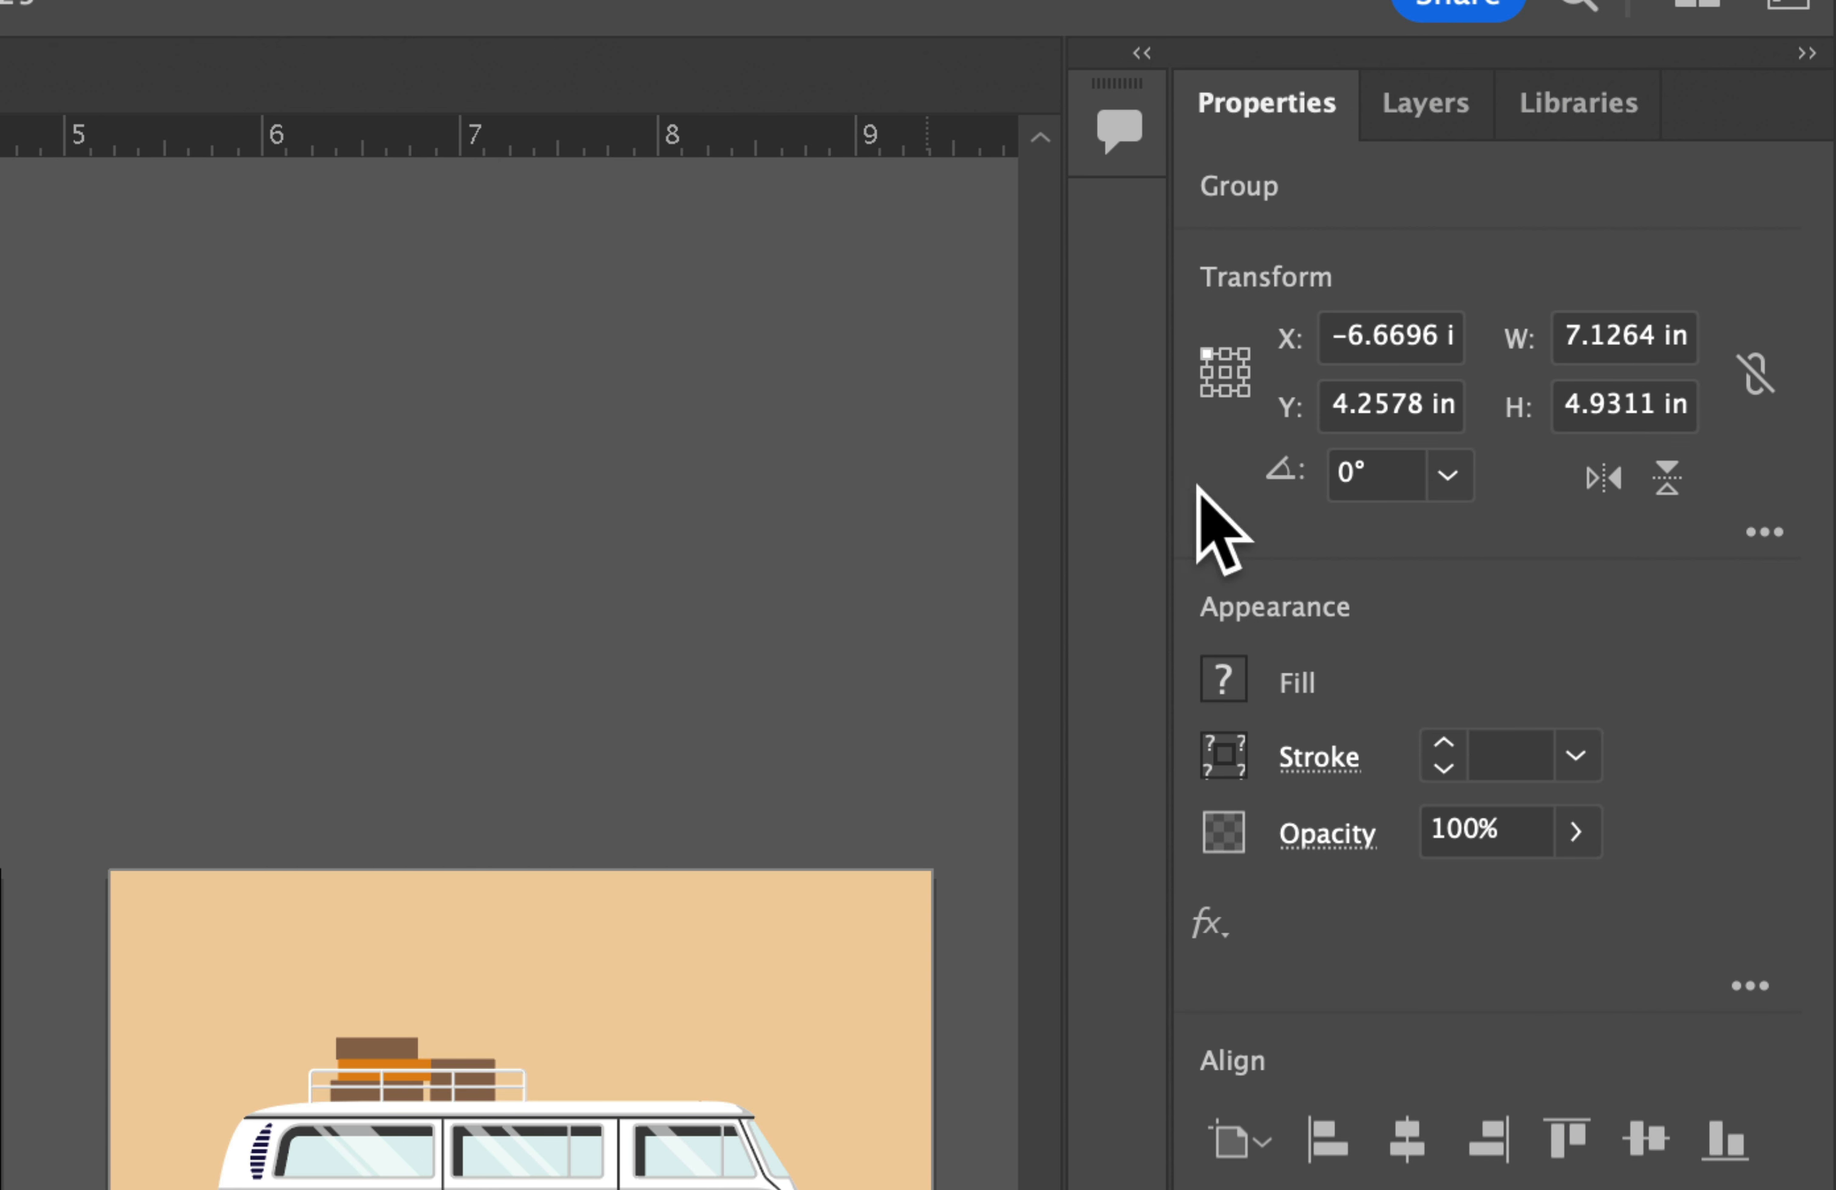
left_click(1402, 350)
triple_click(1389, 340)
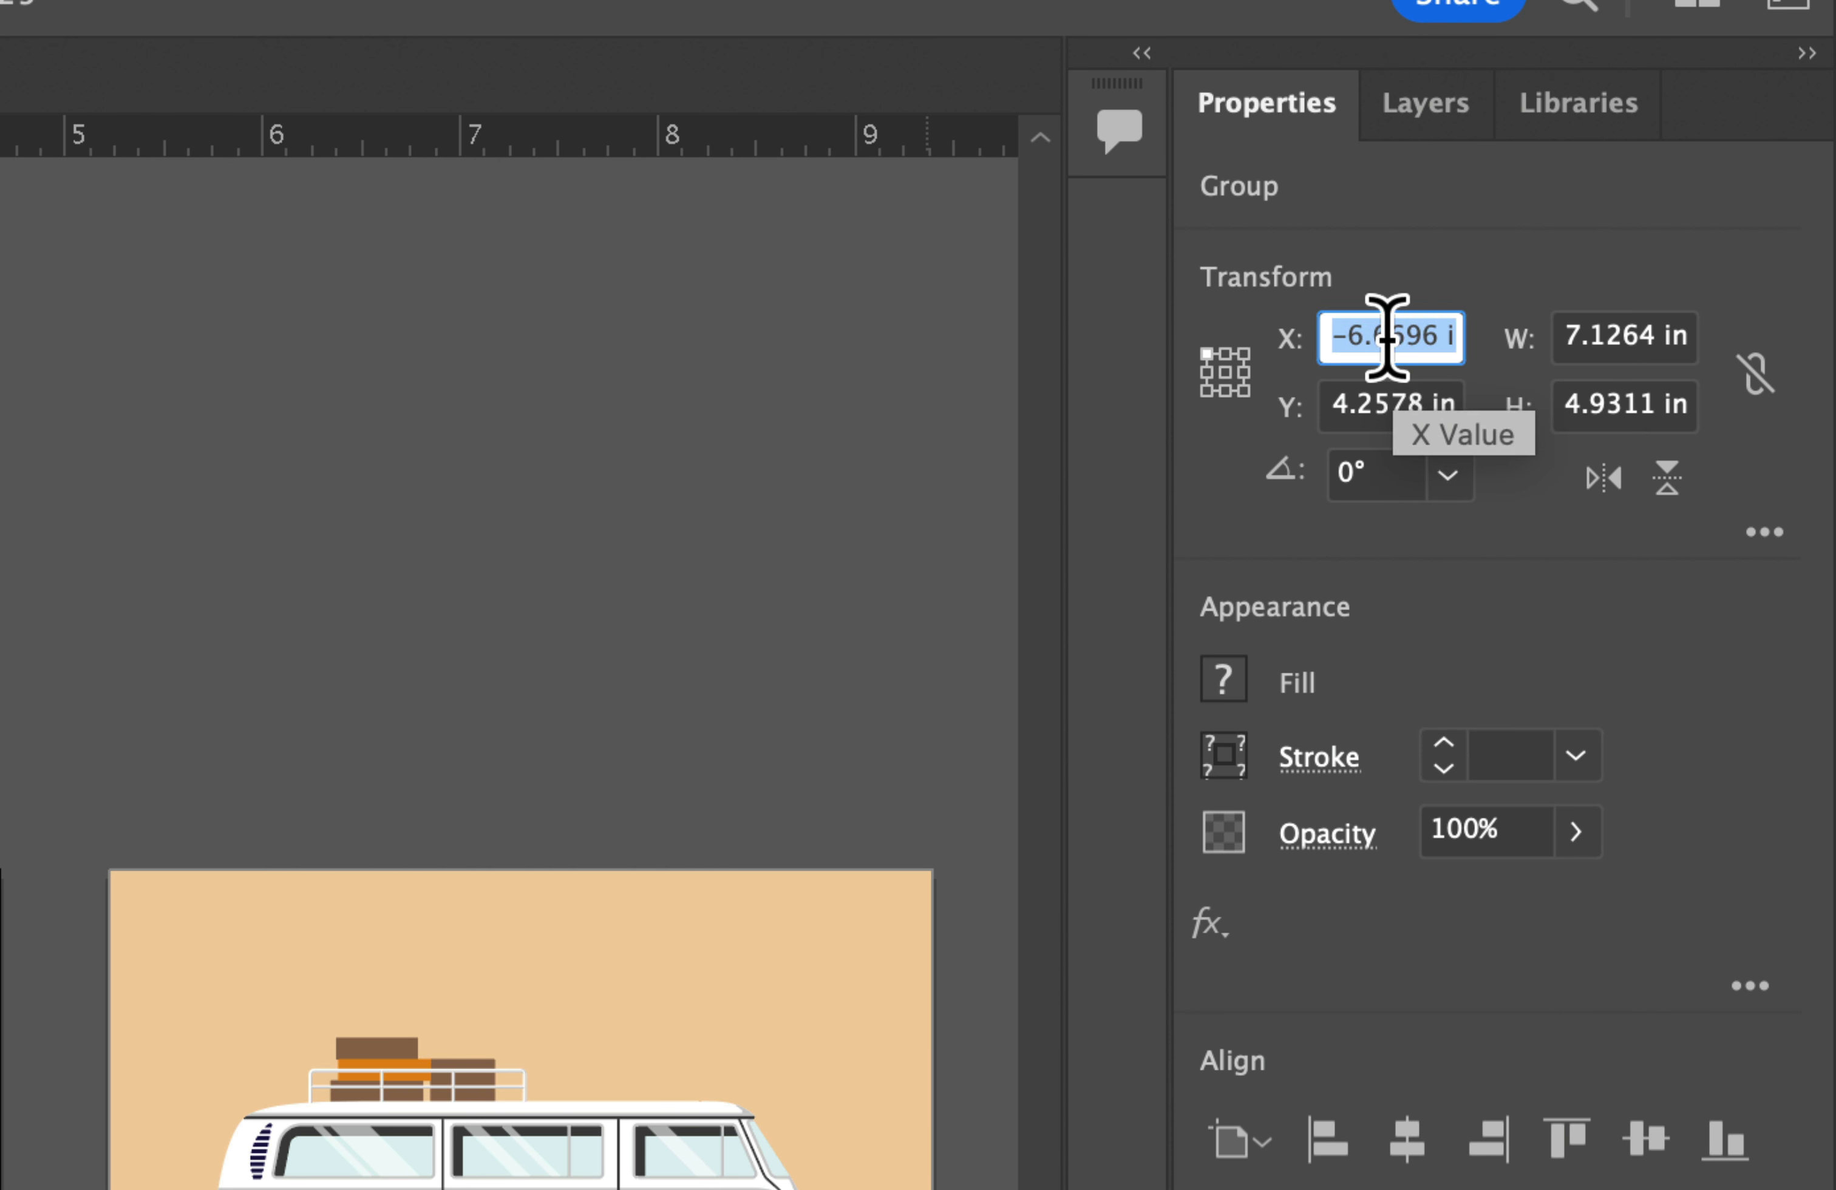
type("0")
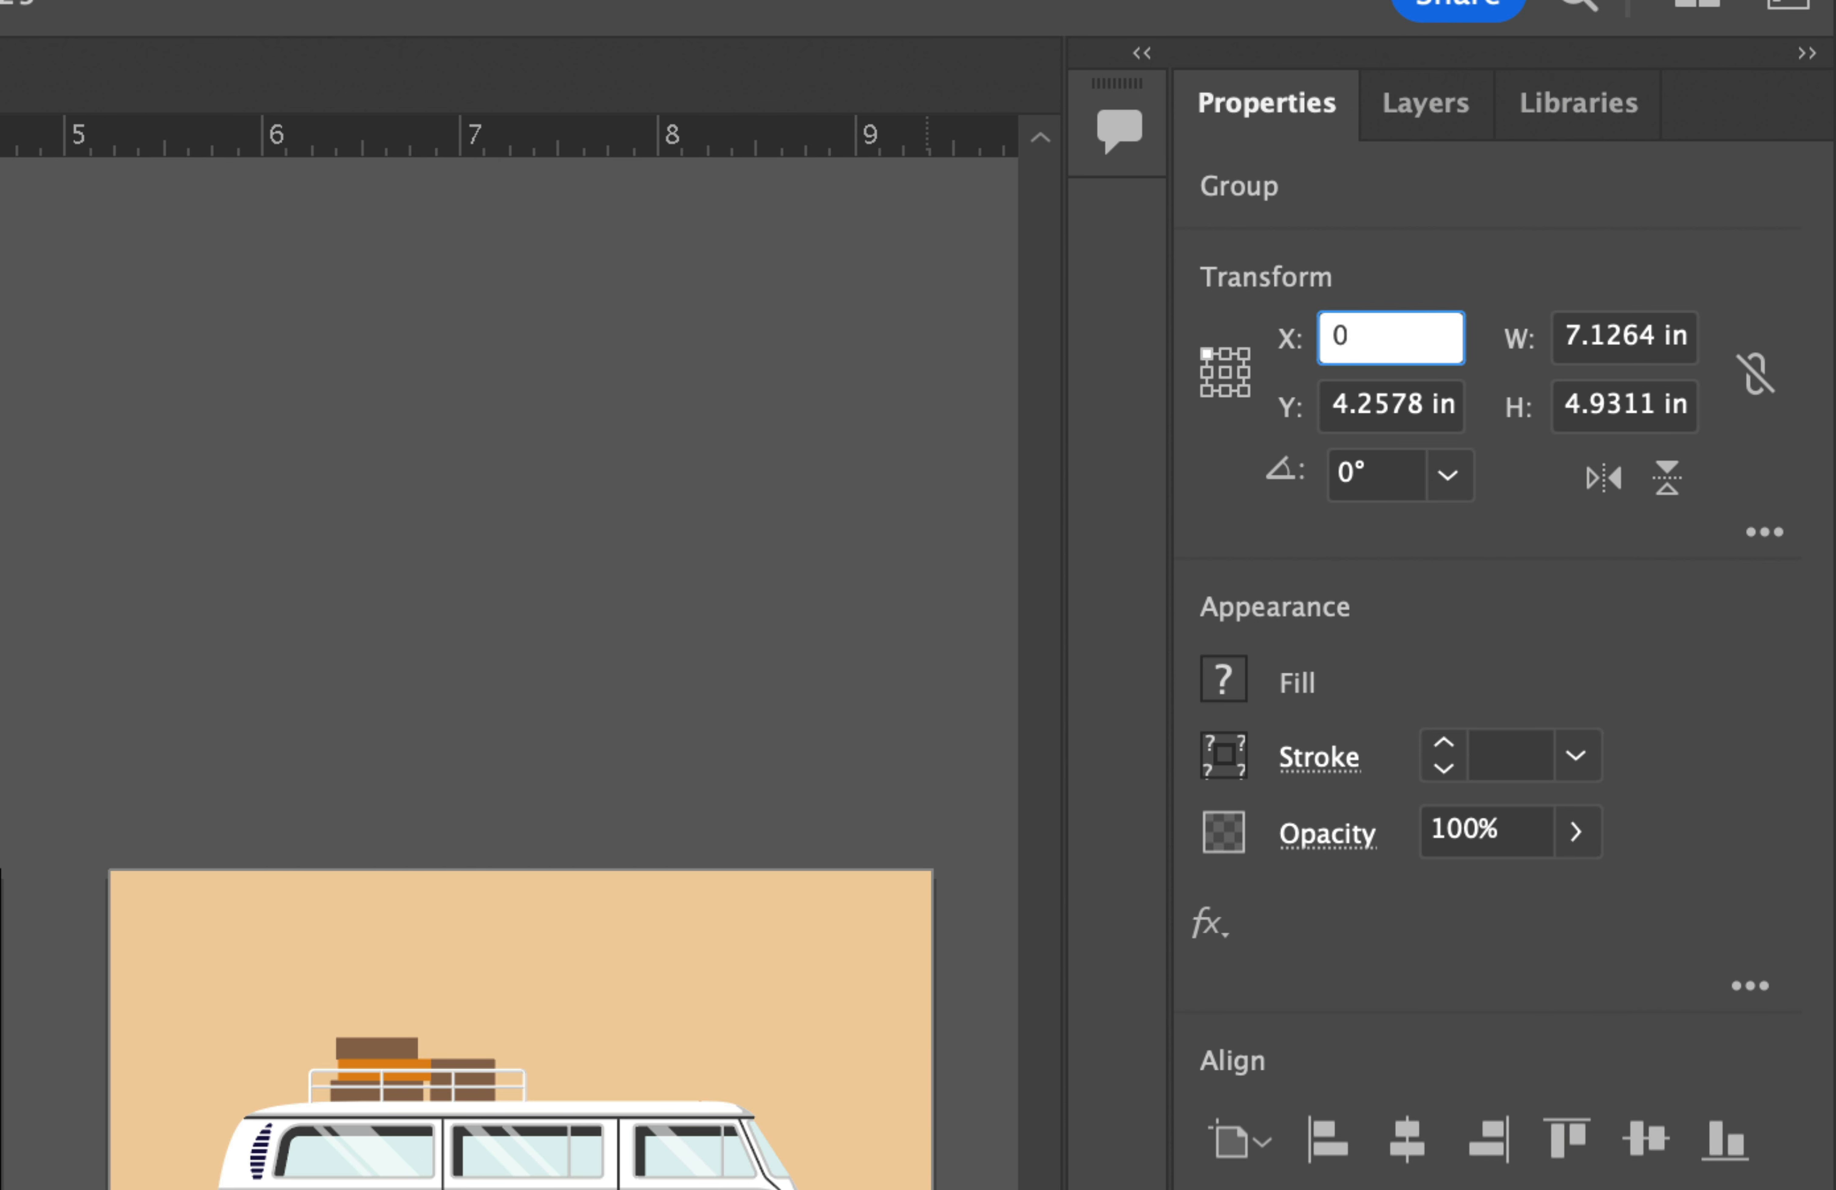
triple_click(1362, 399)
type("0")
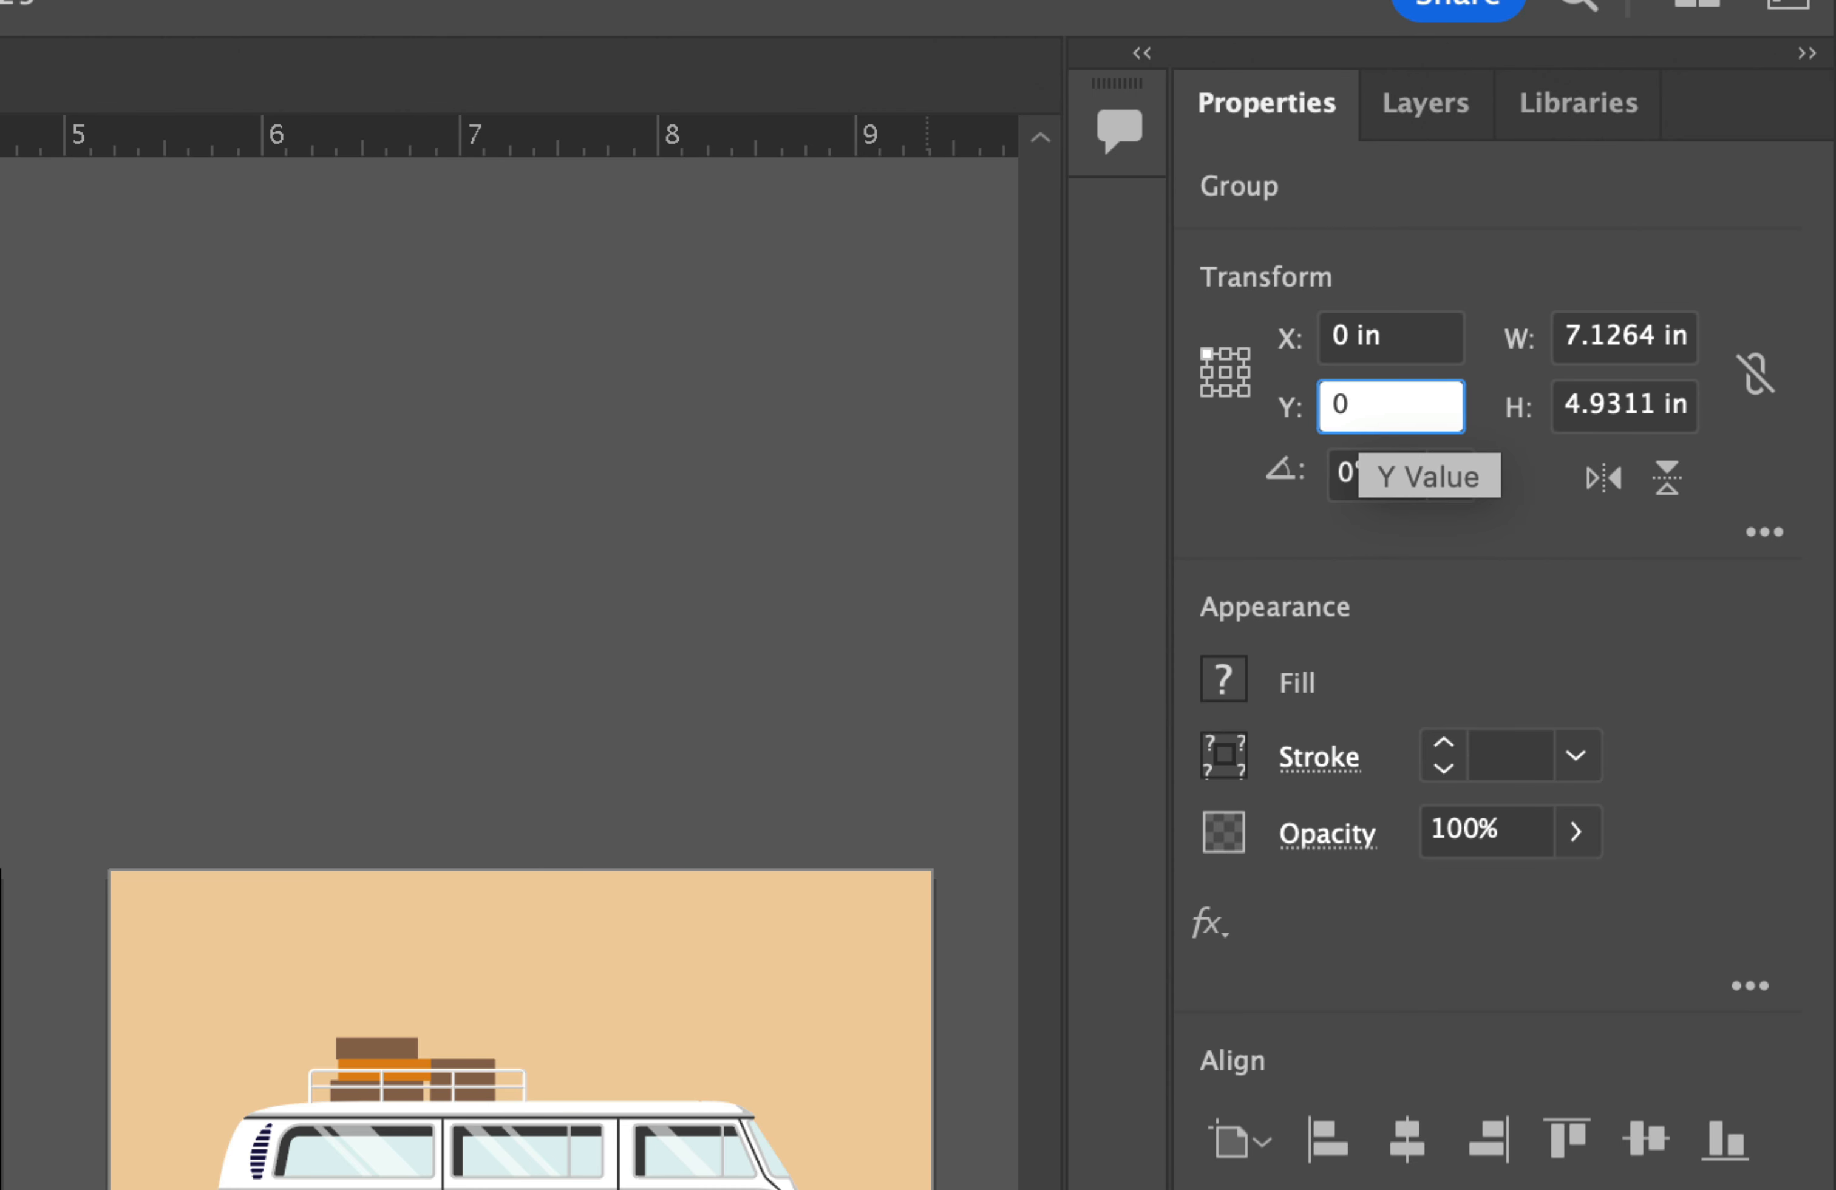
key("Return")
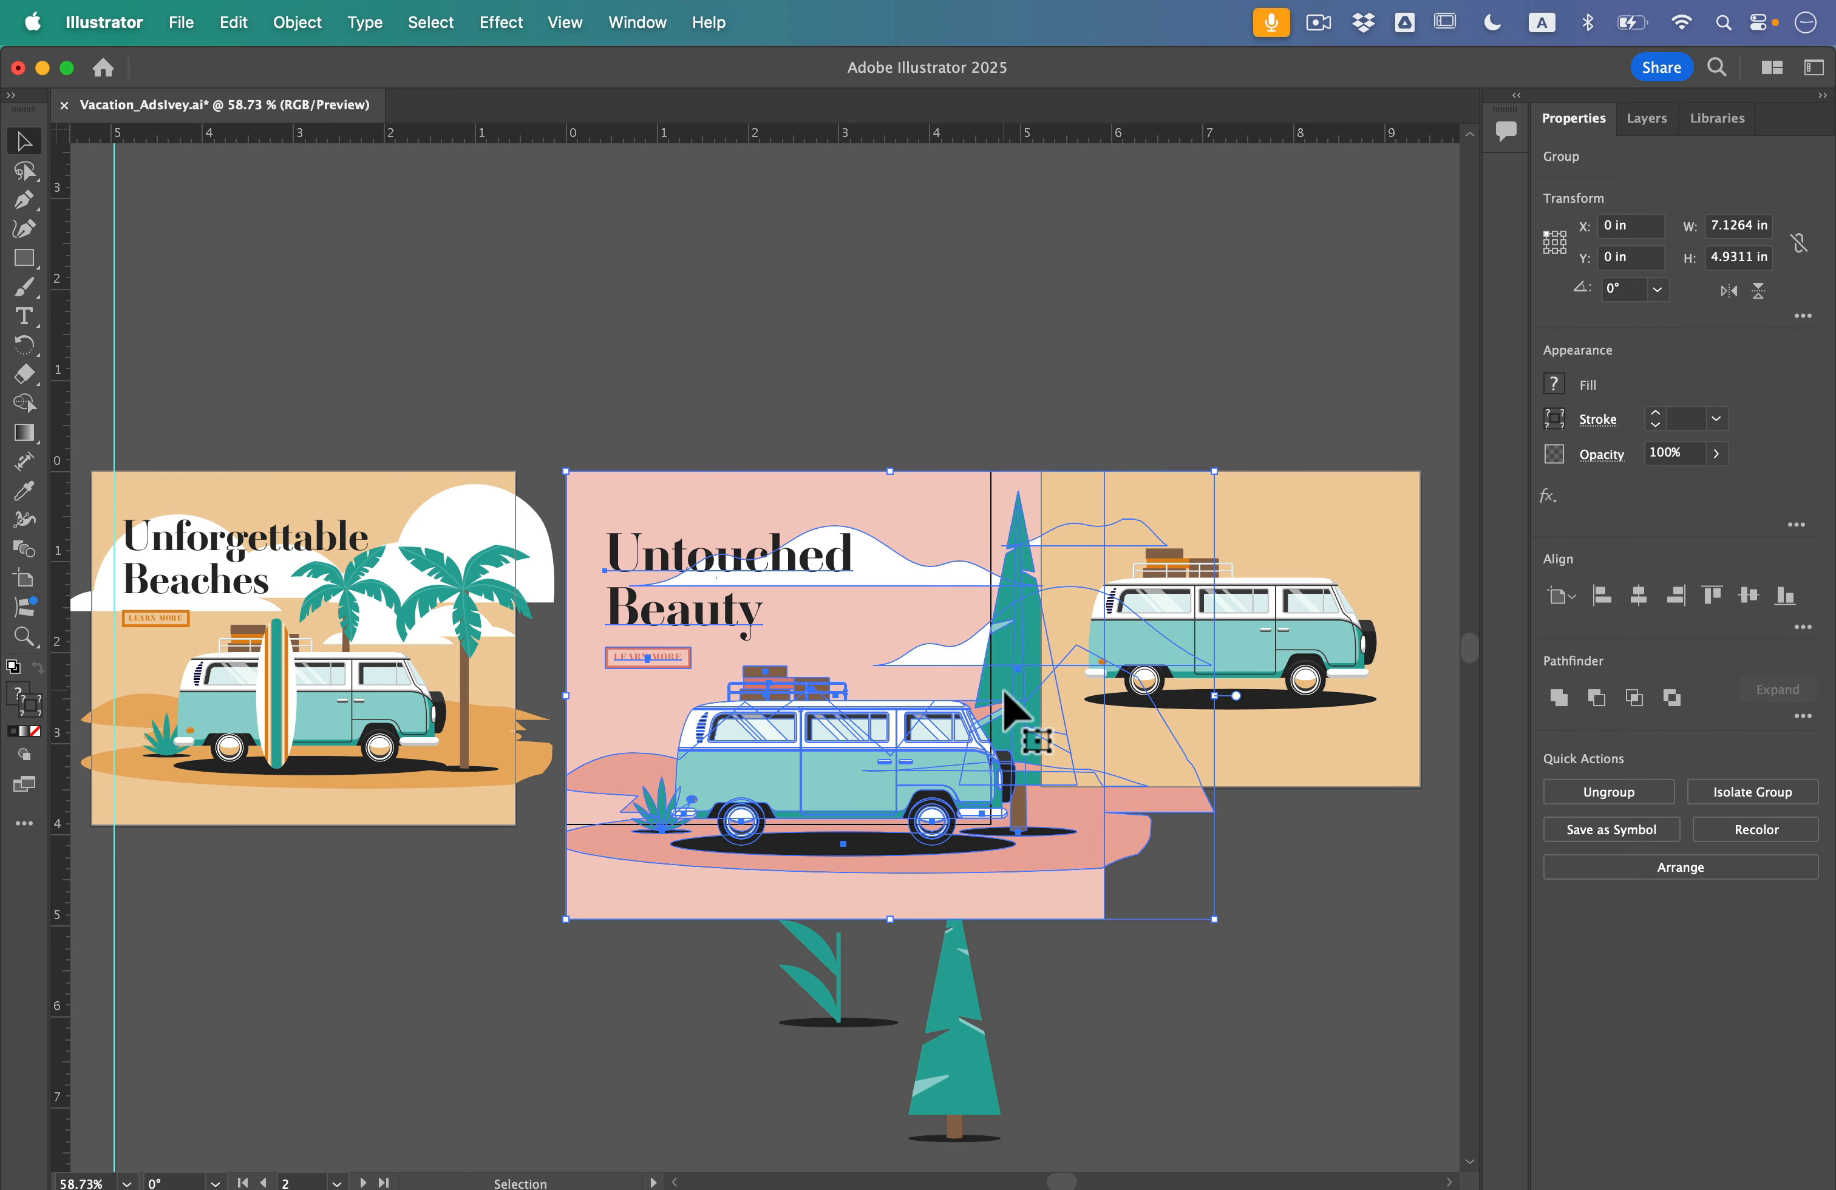
left_click_drag(1215, 920, 1080, 829)
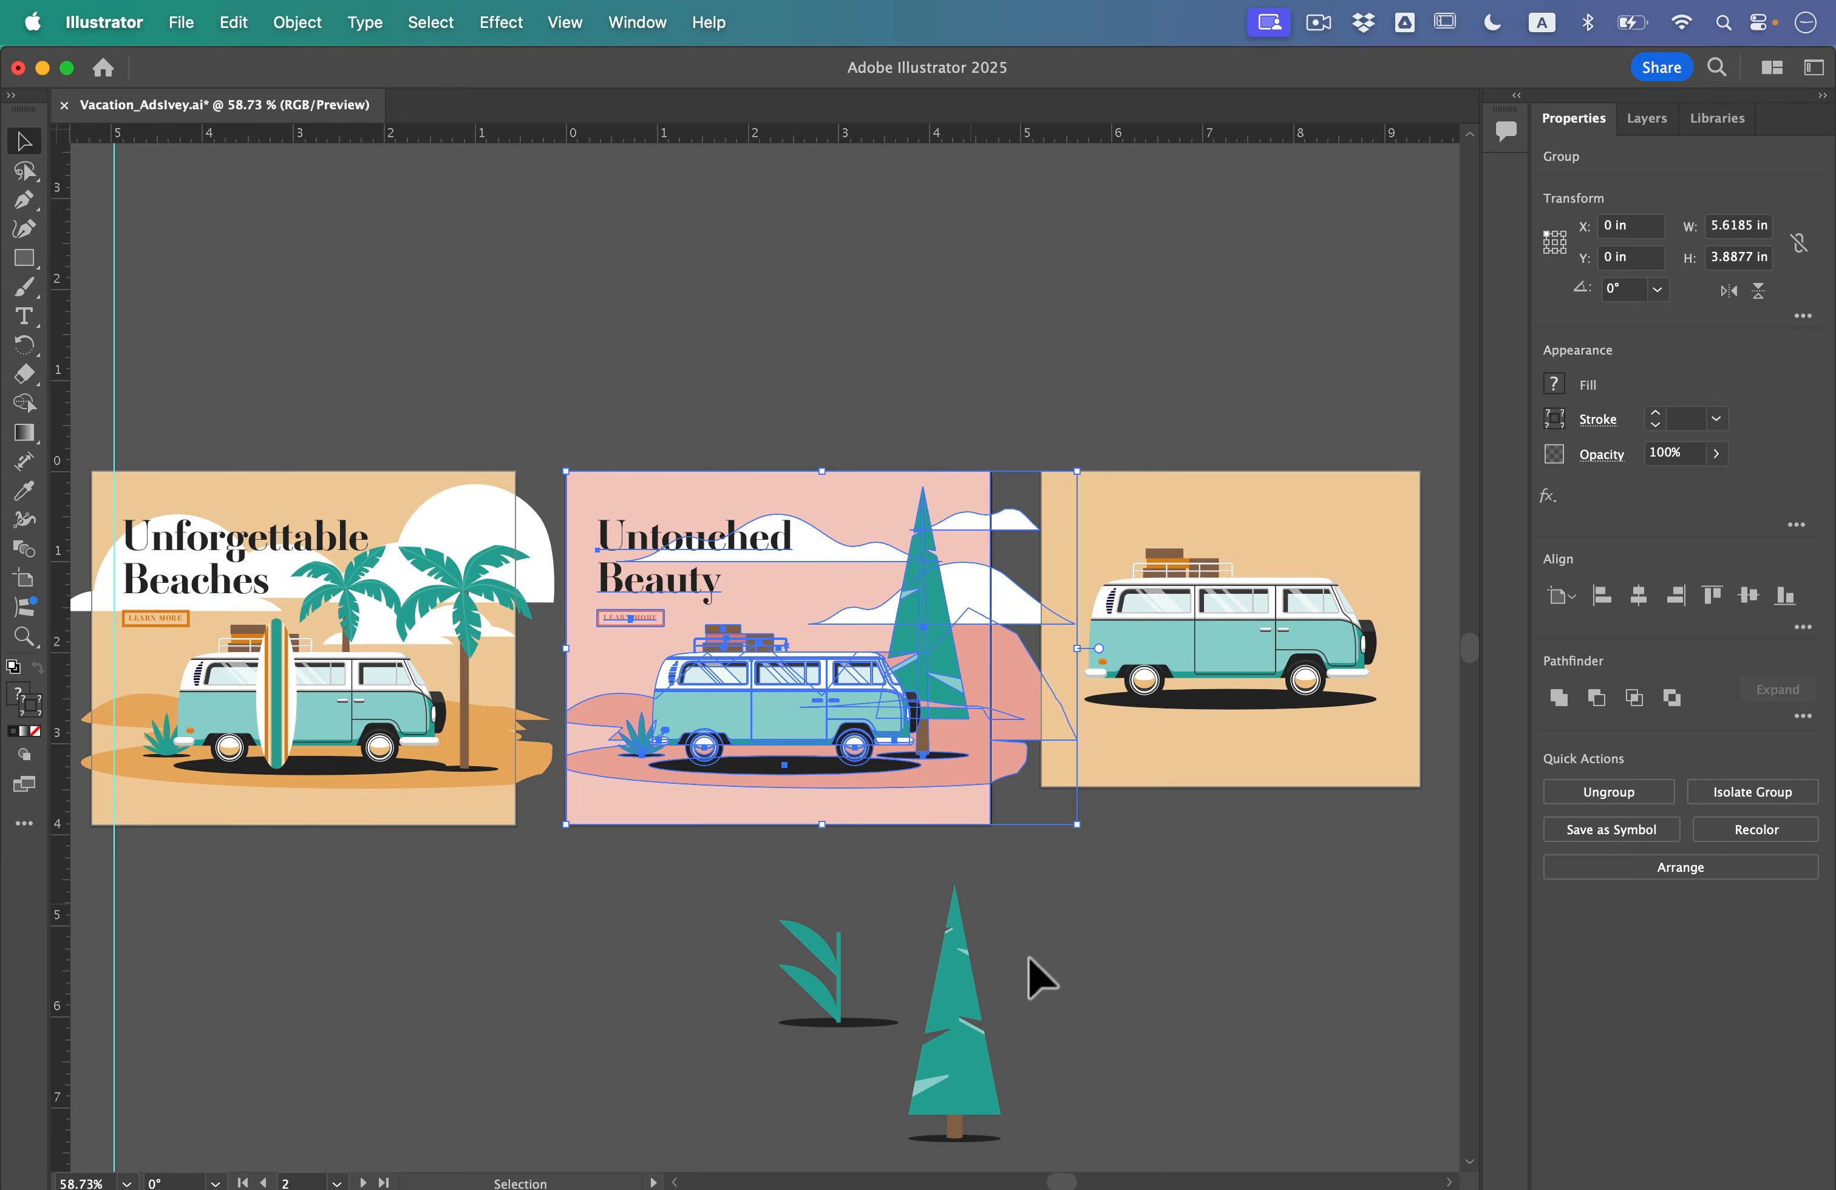
Select the Unforgettable Beaches headline group on the beach ad artboard and hide its bounding box
left_click(667, 269)
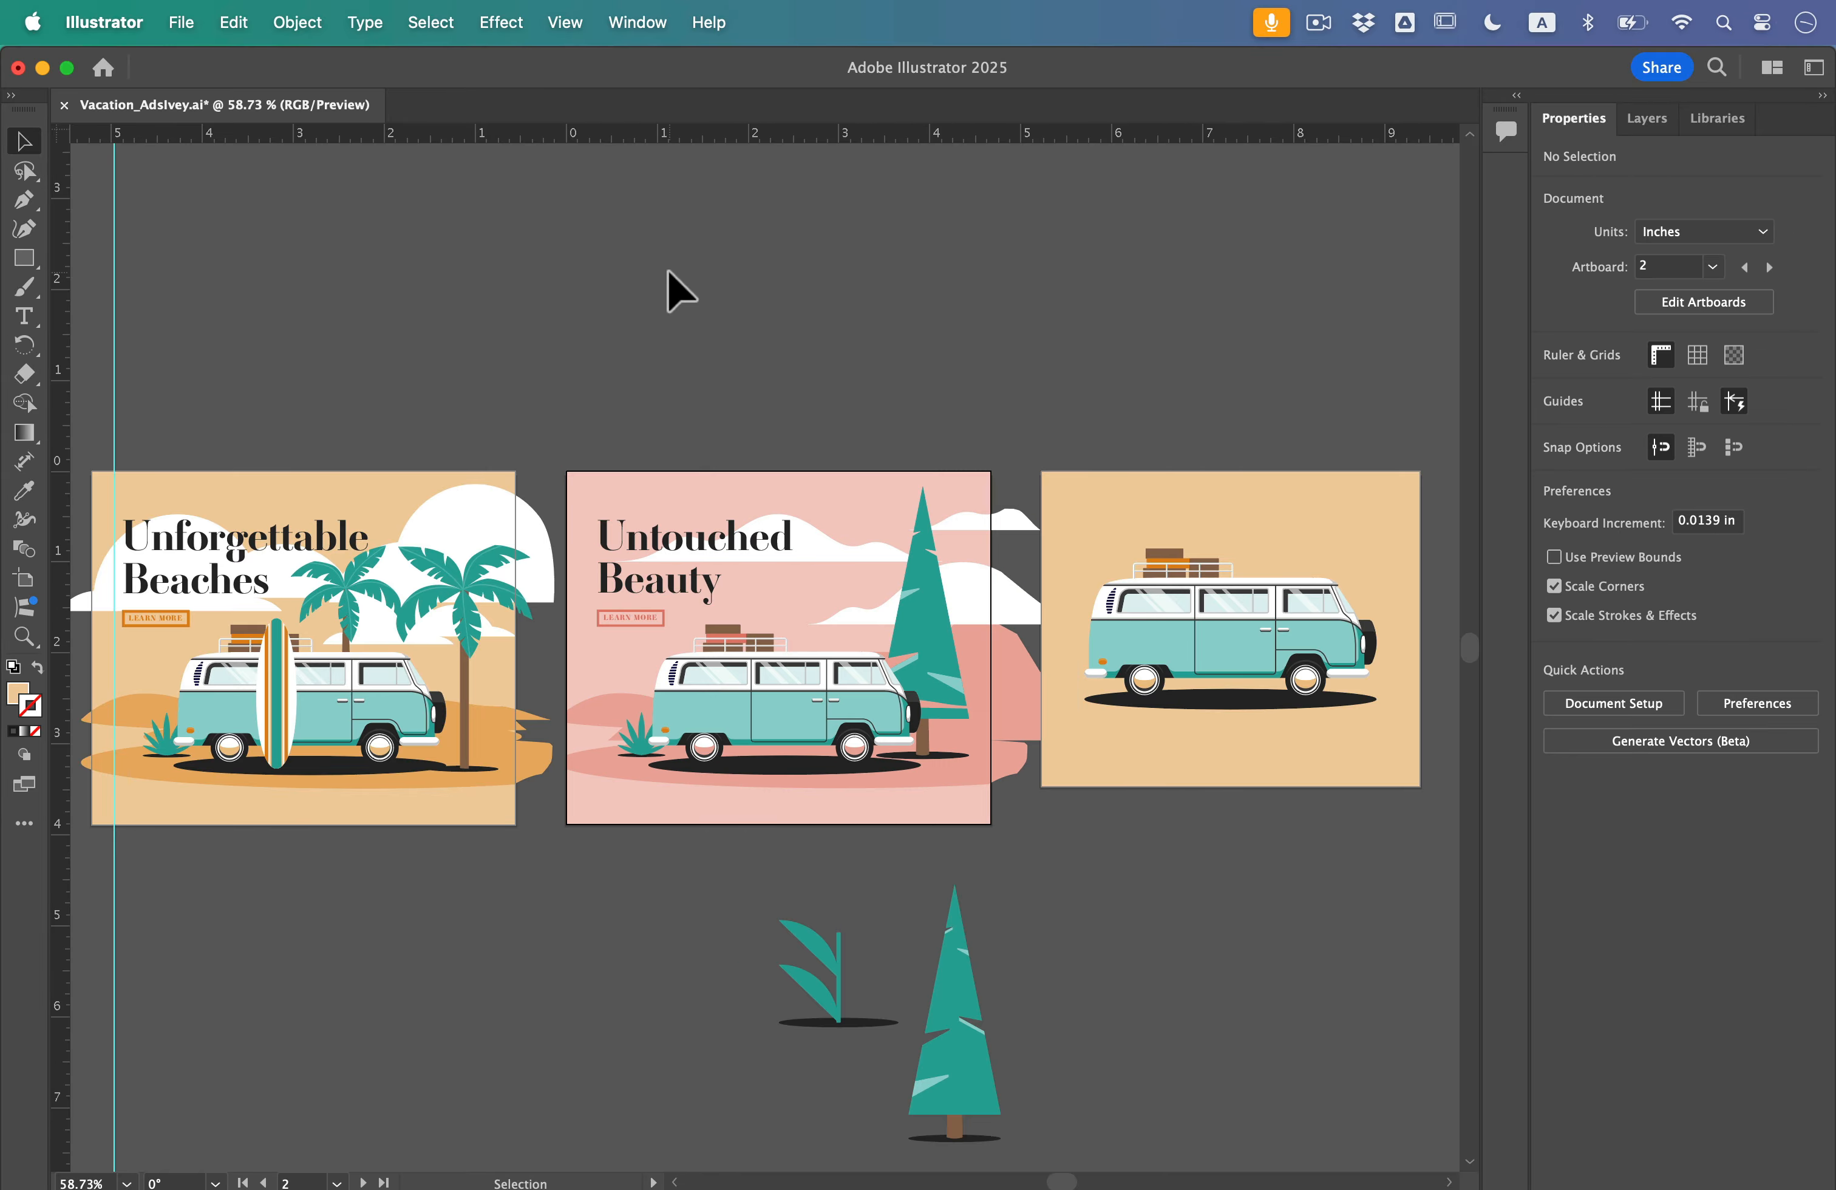
left_click(202, 558)
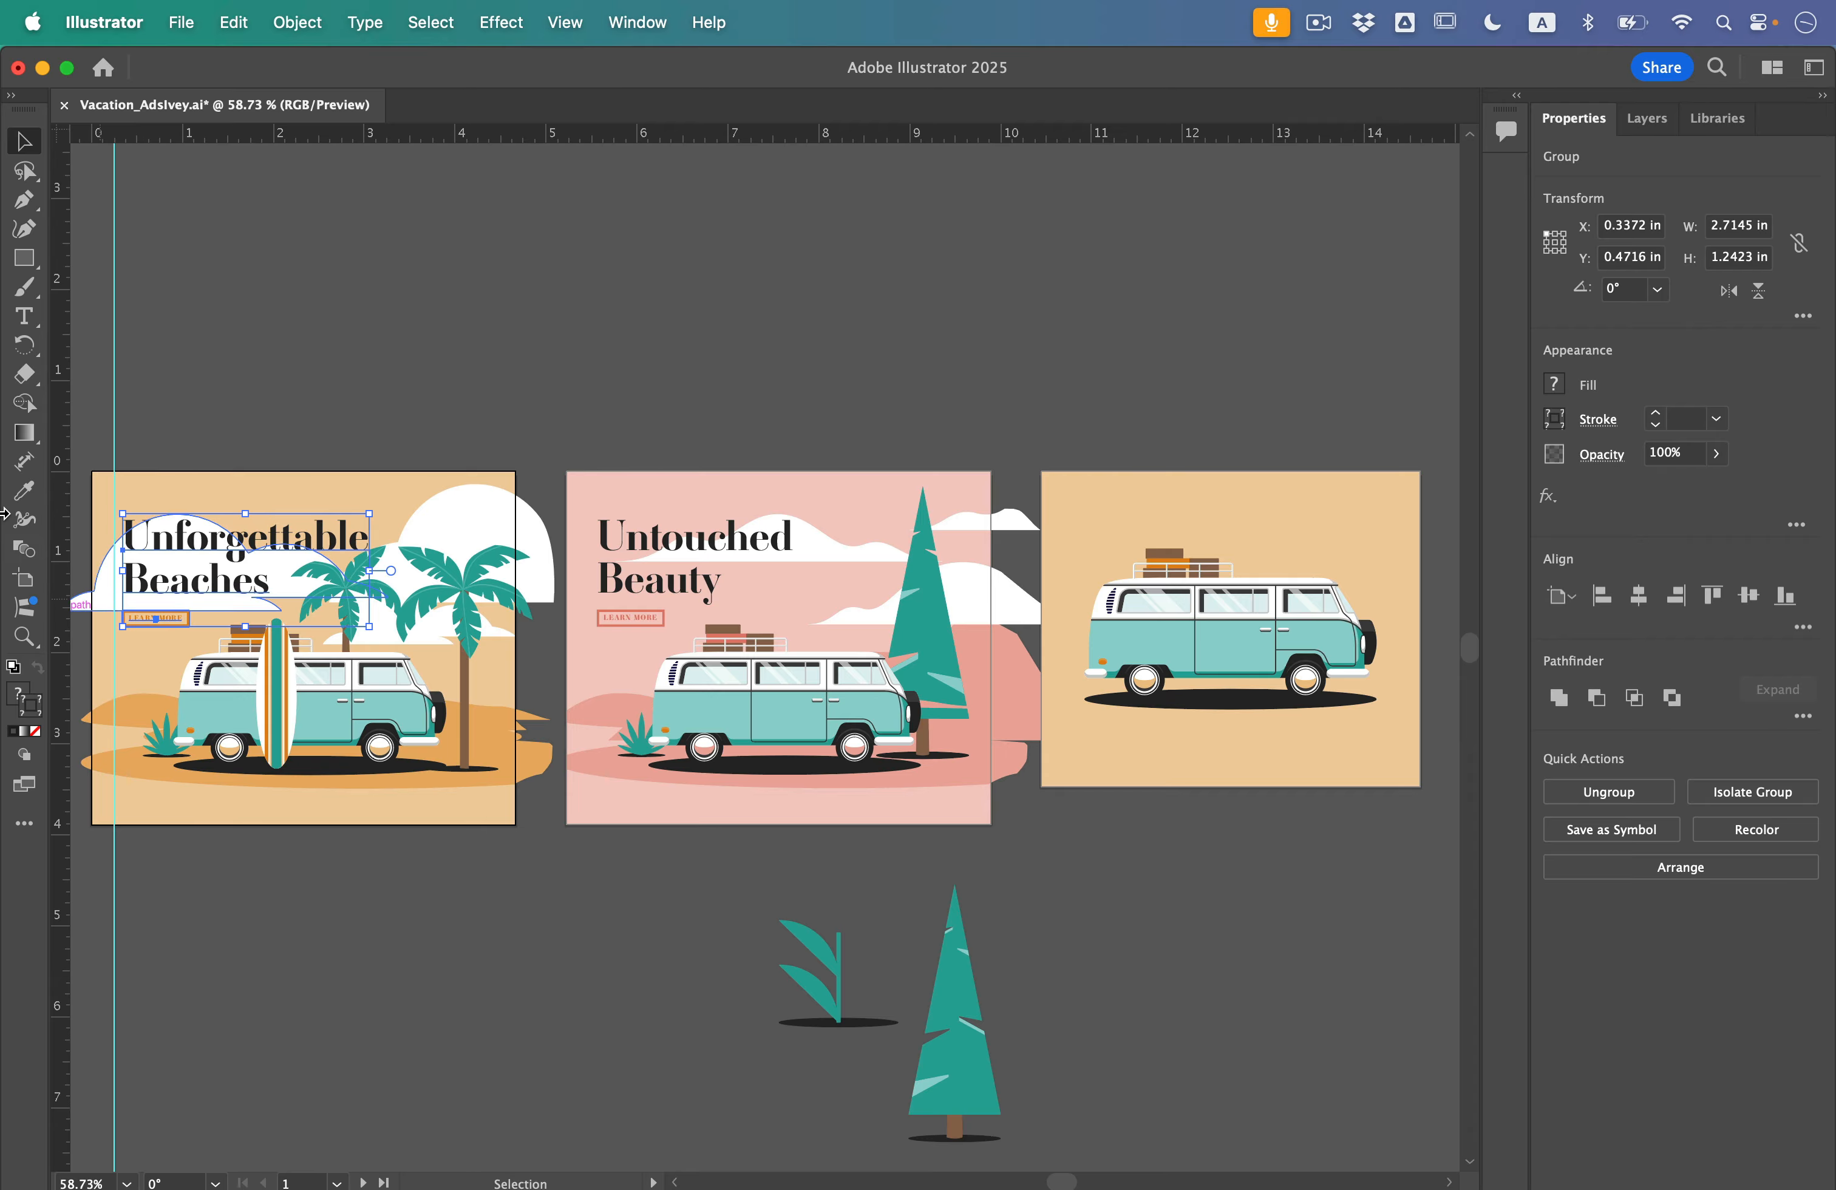
key("super+0")
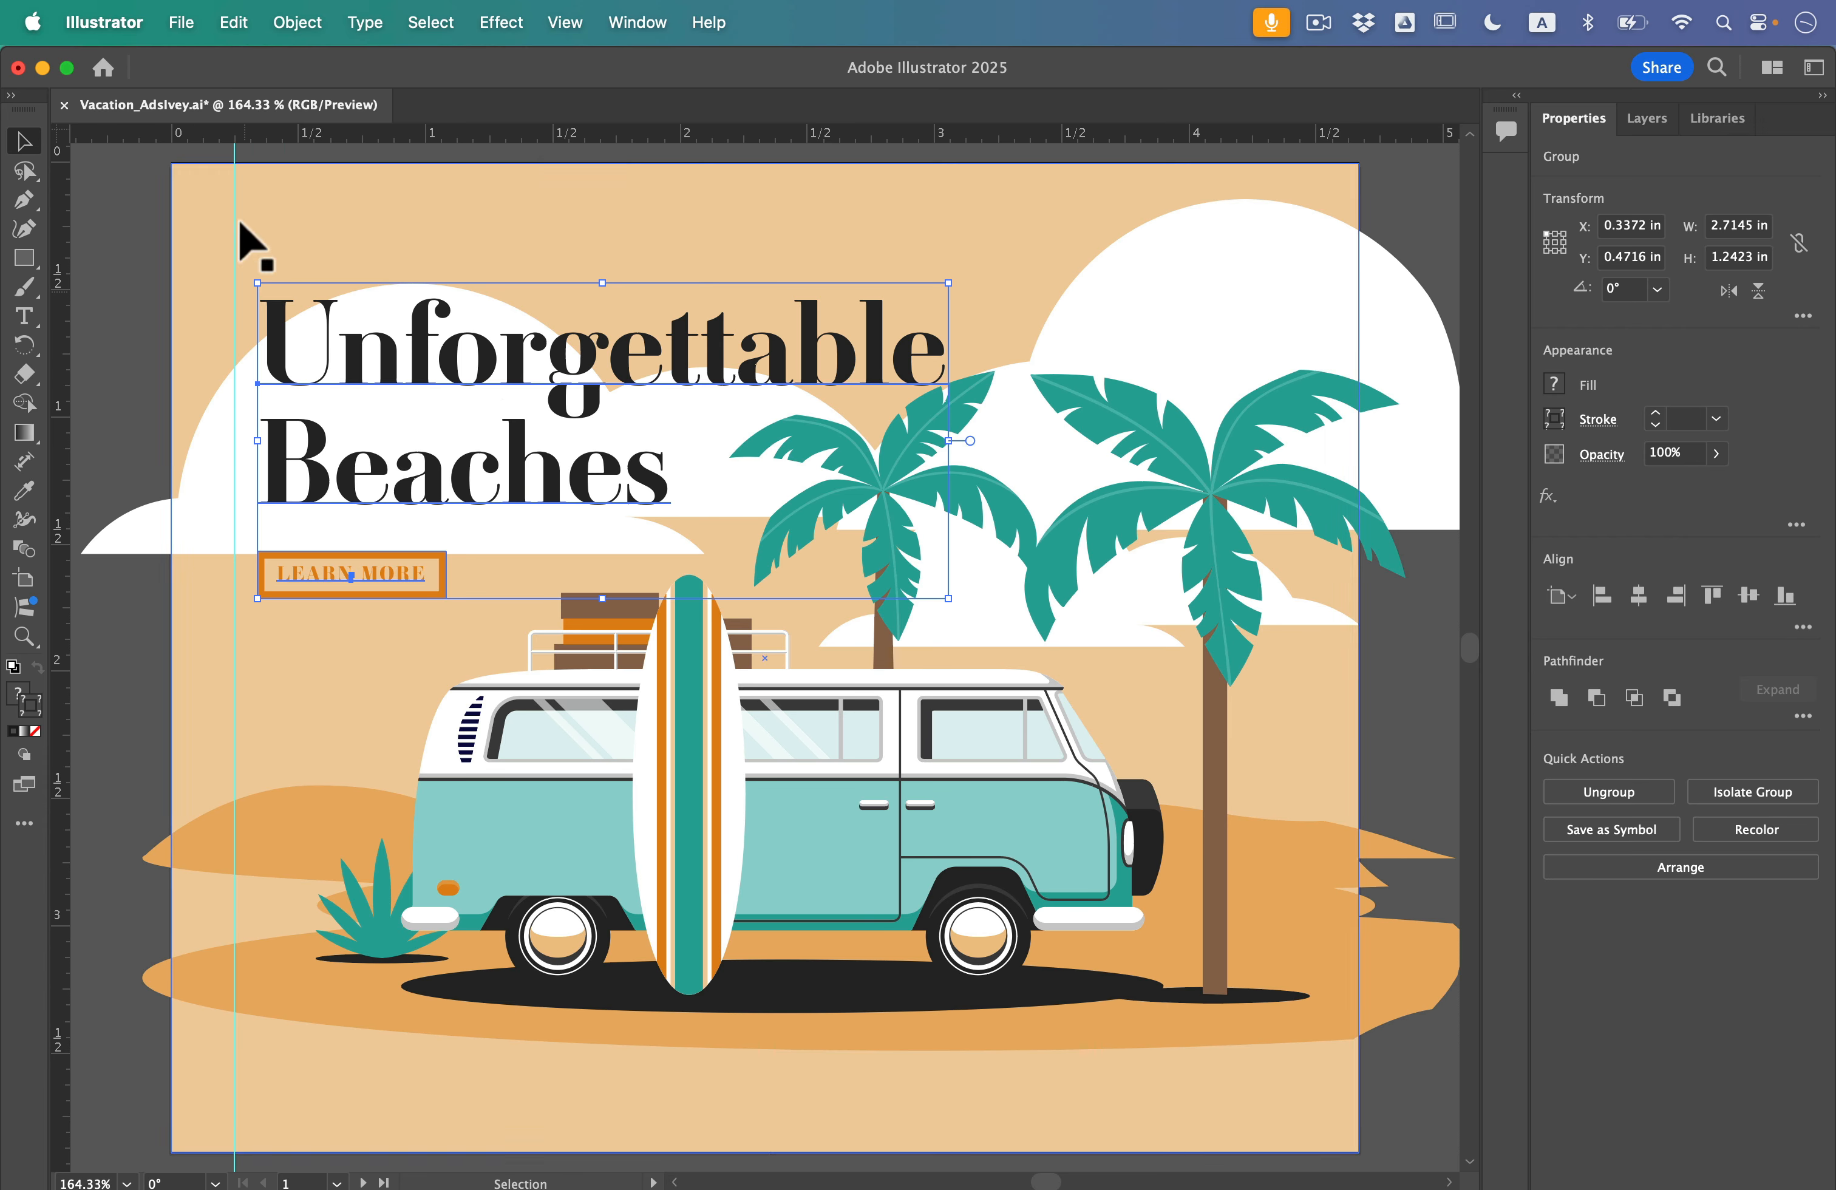
left_click(566, 23)
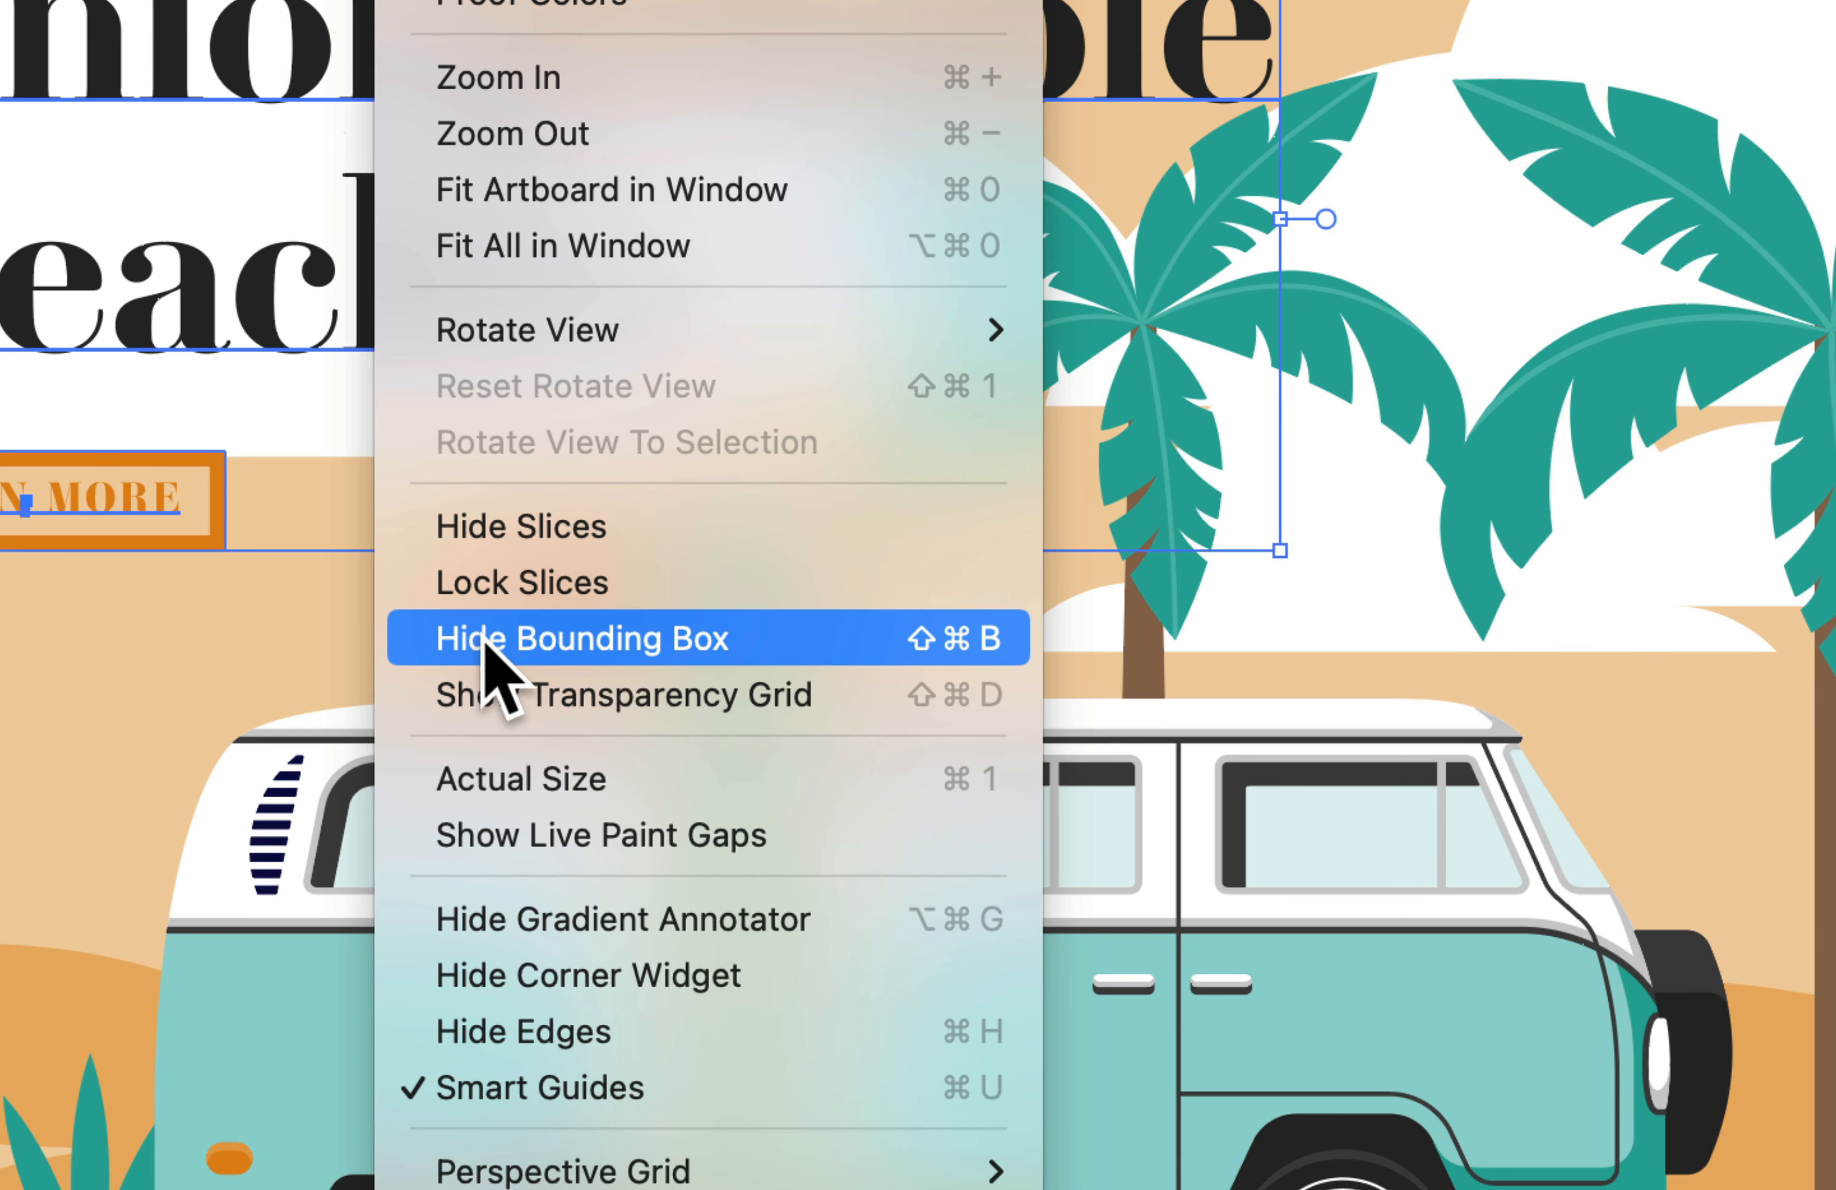
left_click(518, 645)
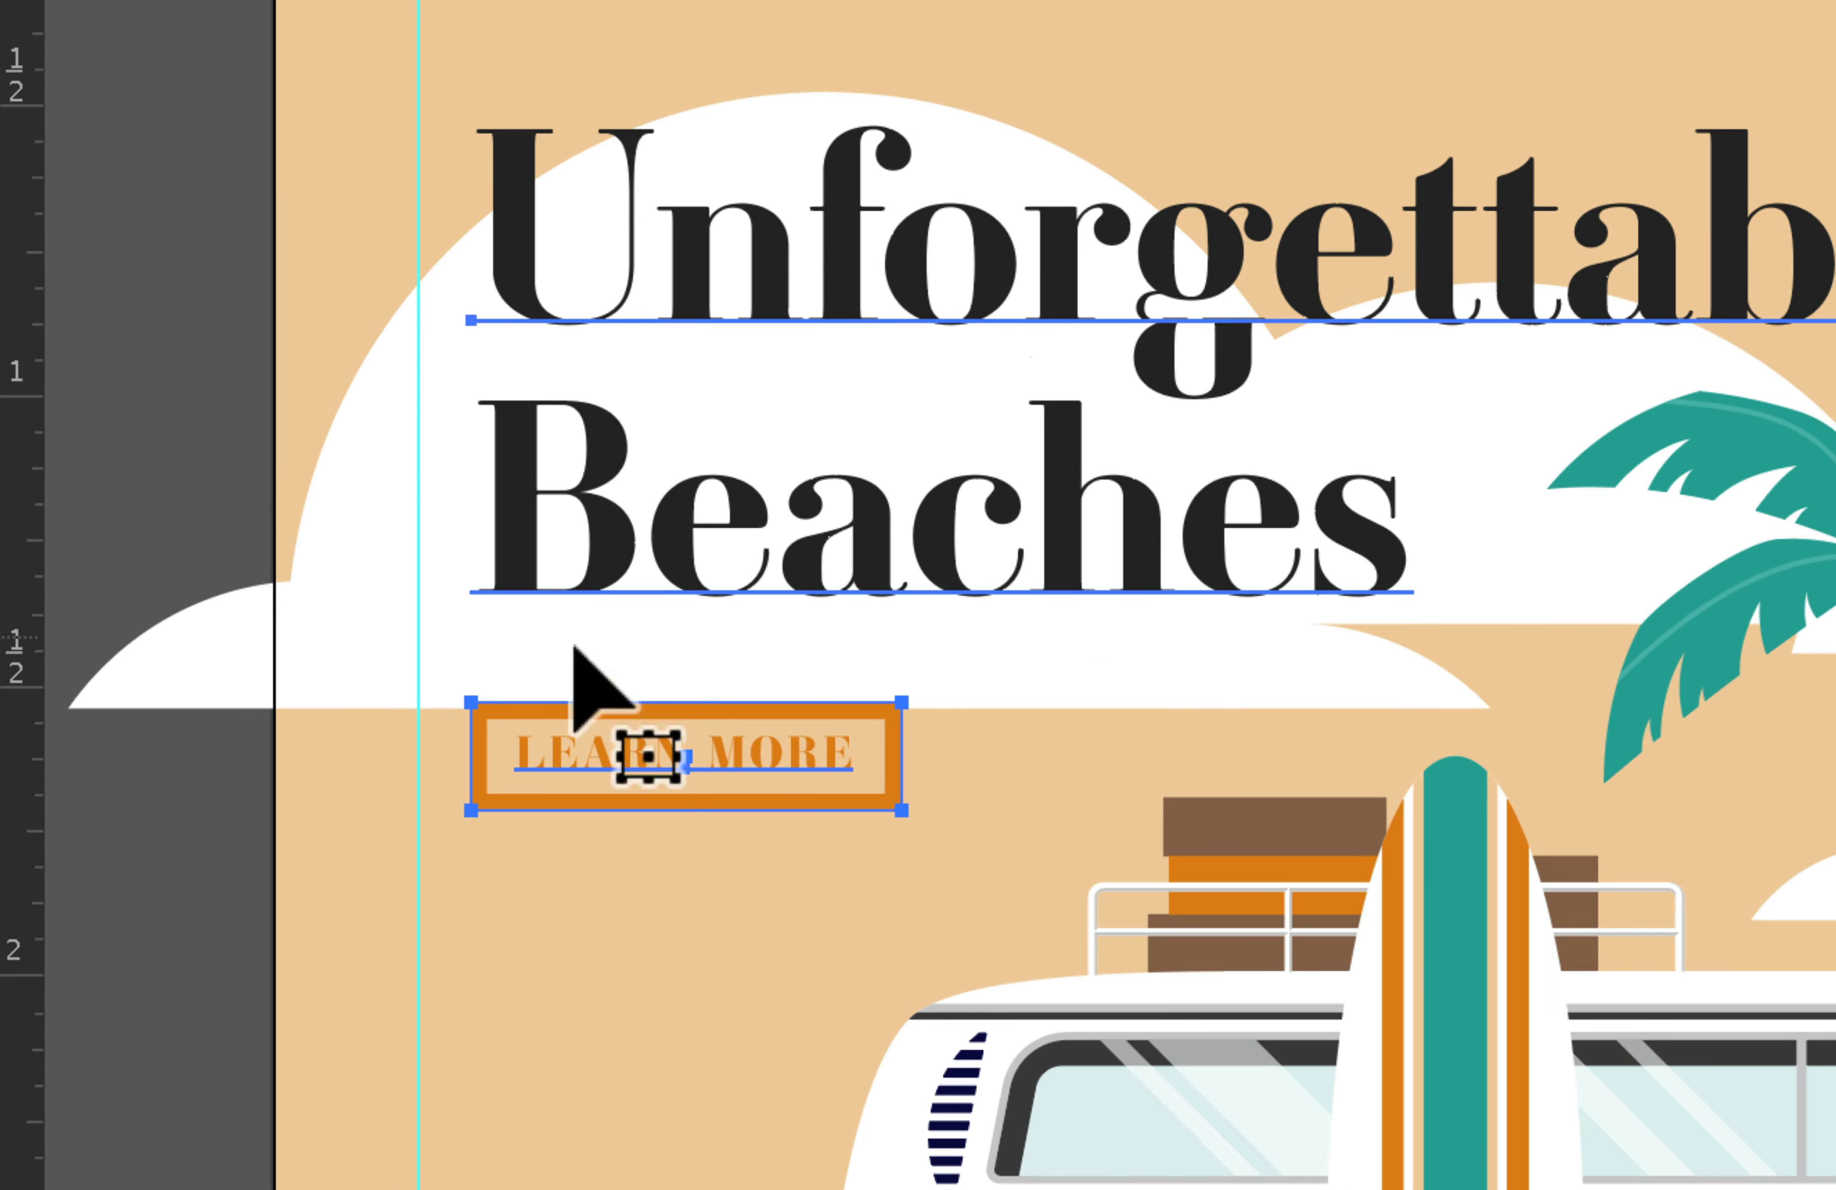
Move the headline group so its left edge meets the vertical guide at X 0.25 in, and show the bounding box again
left_click_drag(579, 752, 541, 753)
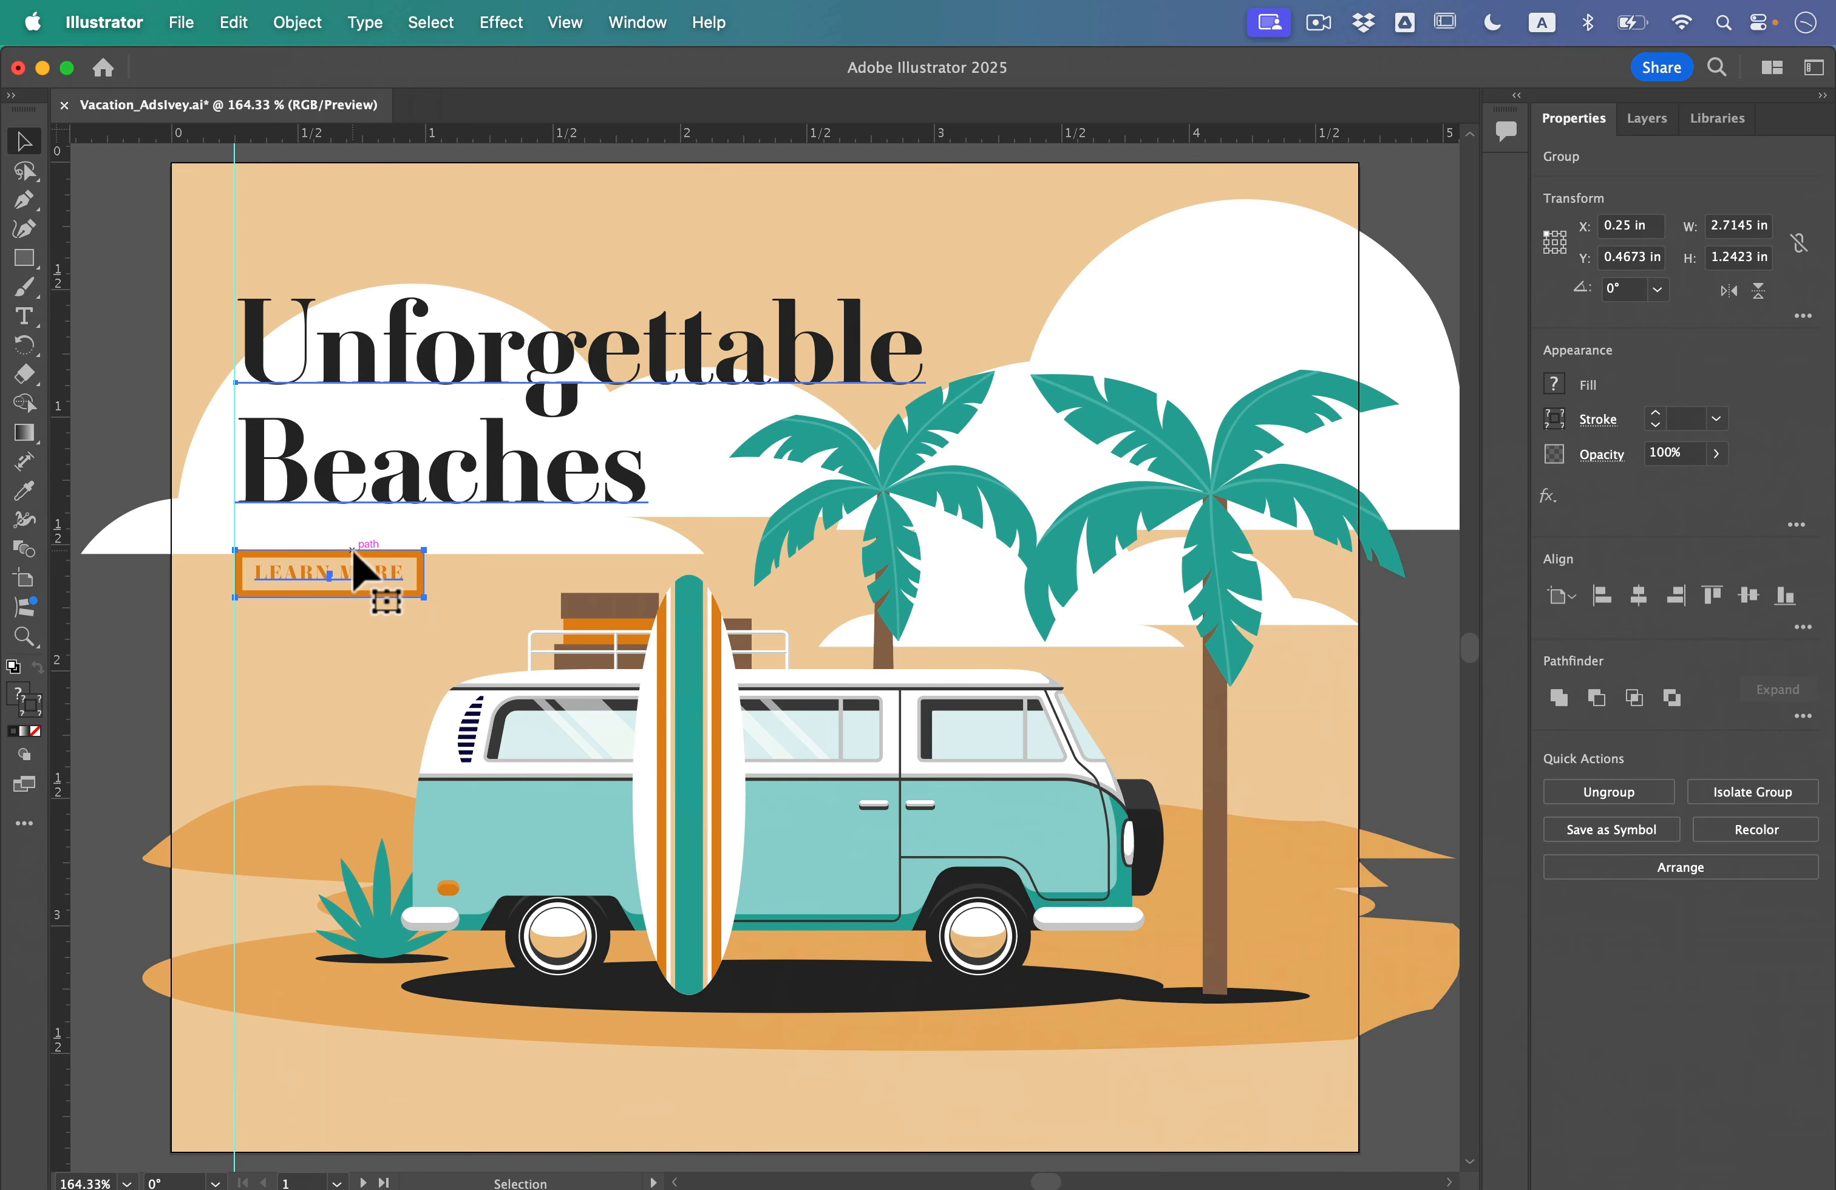
left_click(578, 8)
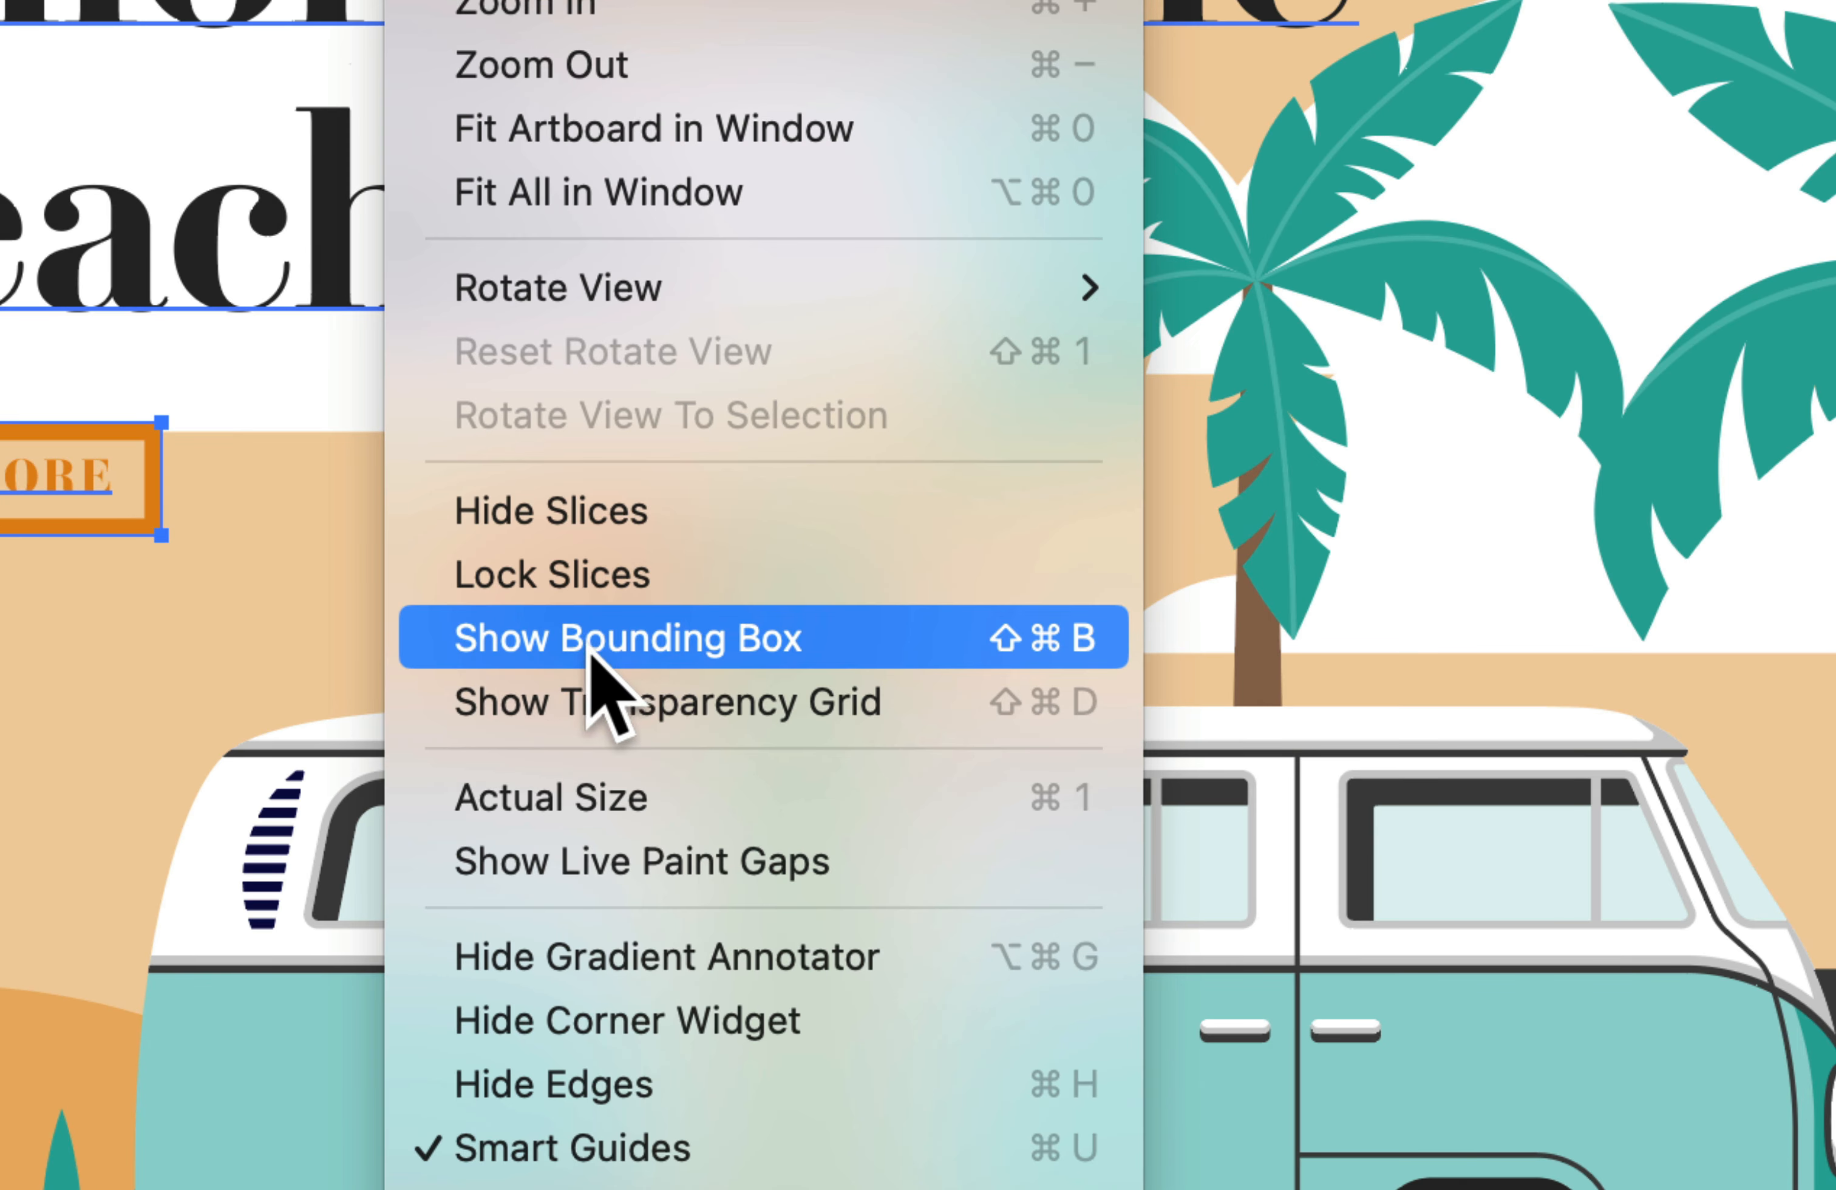
left_click(597, 657)
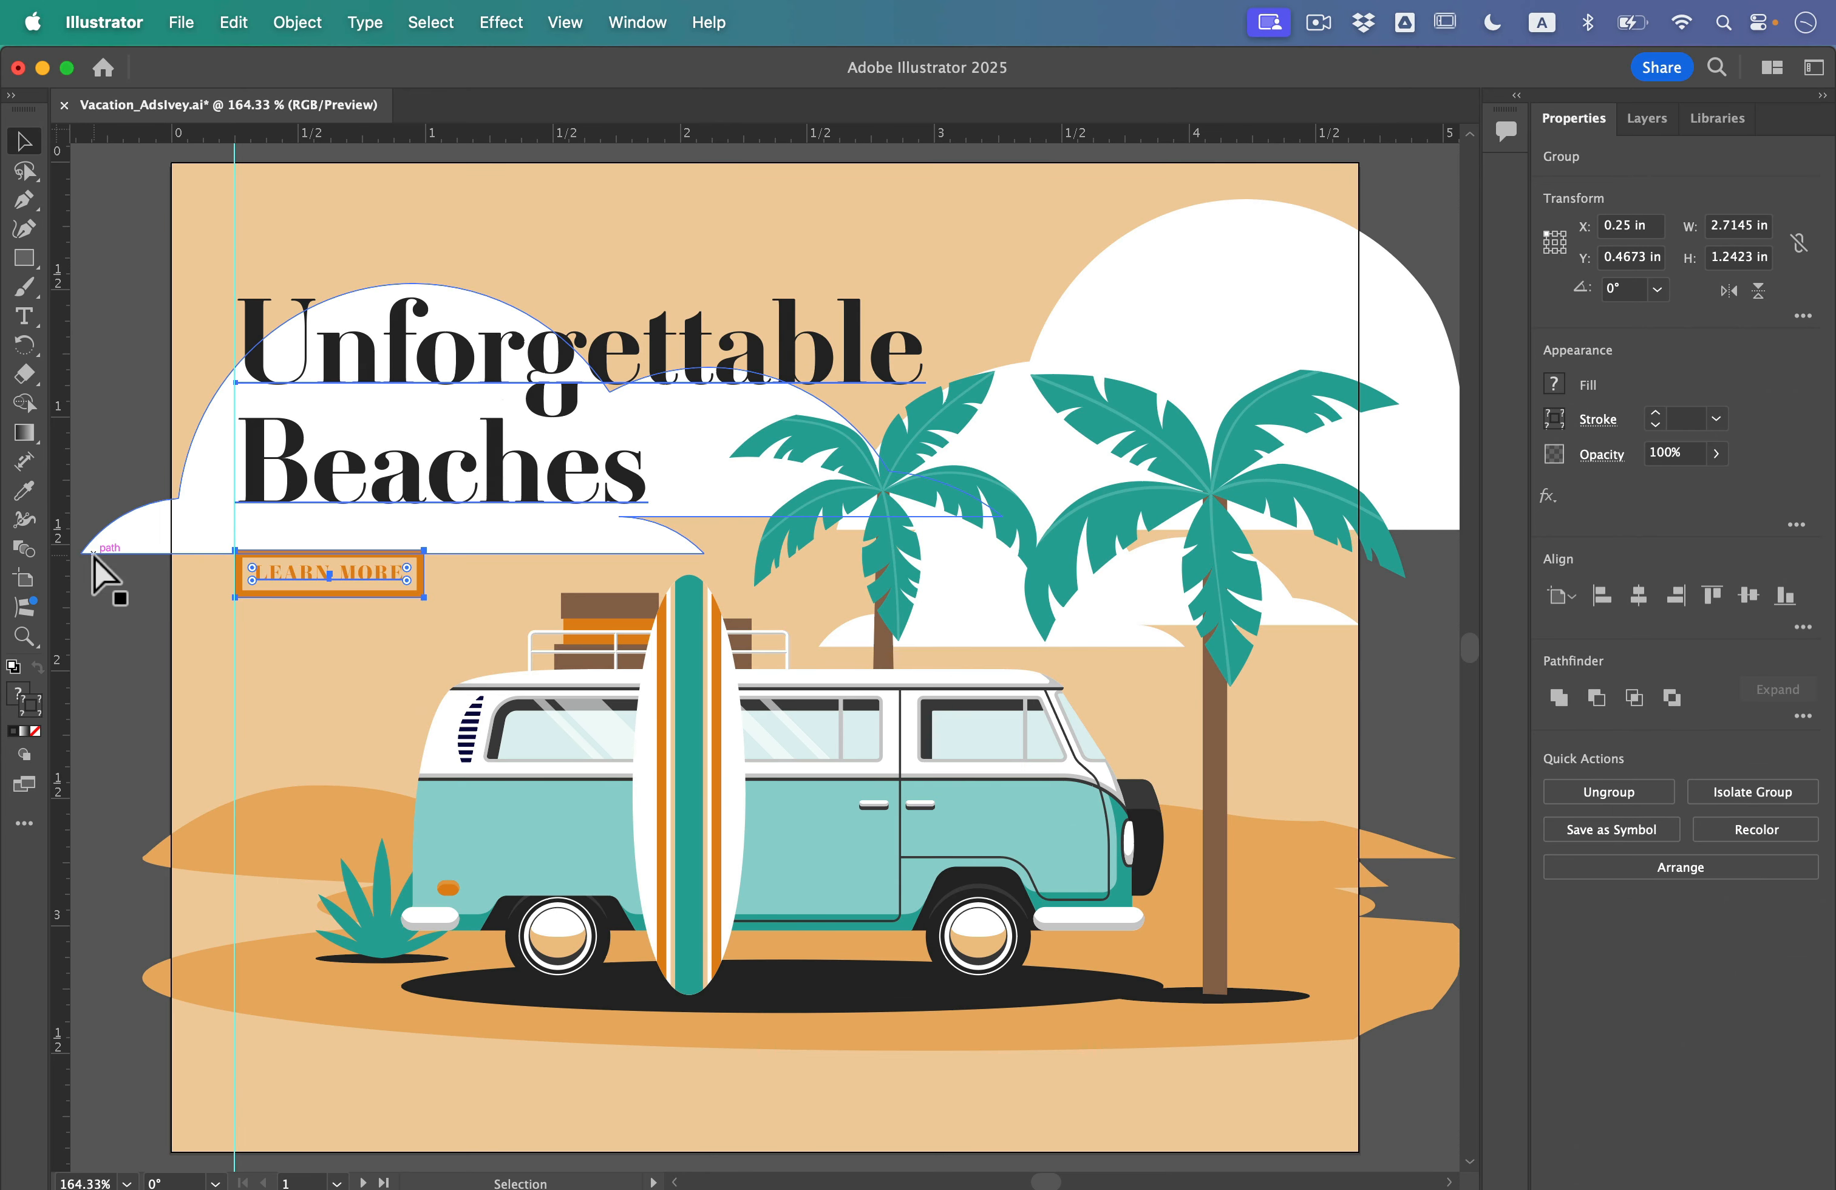
left_click(525, 308)
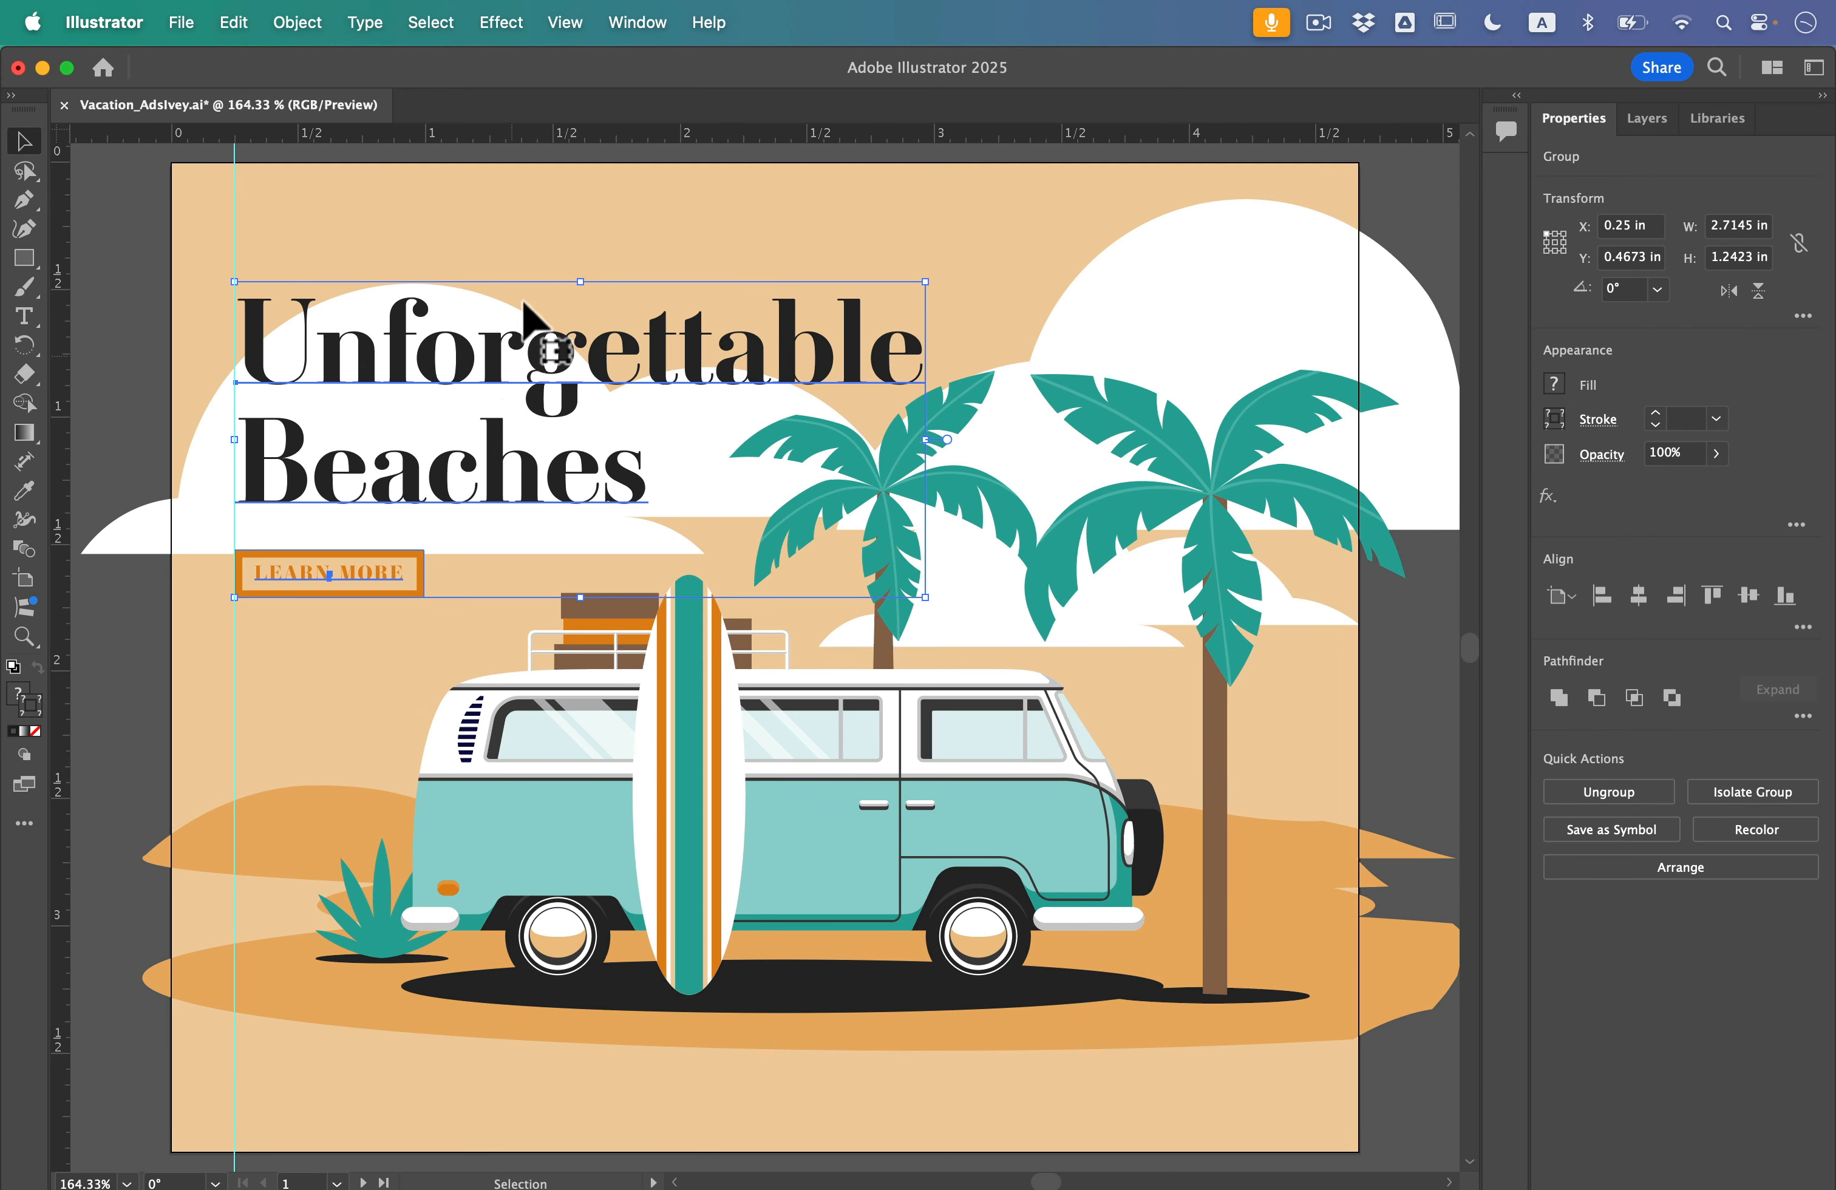
Select the leafy plant and its shadow below the artboards, and hide the selection edges
left_click(567, 22)
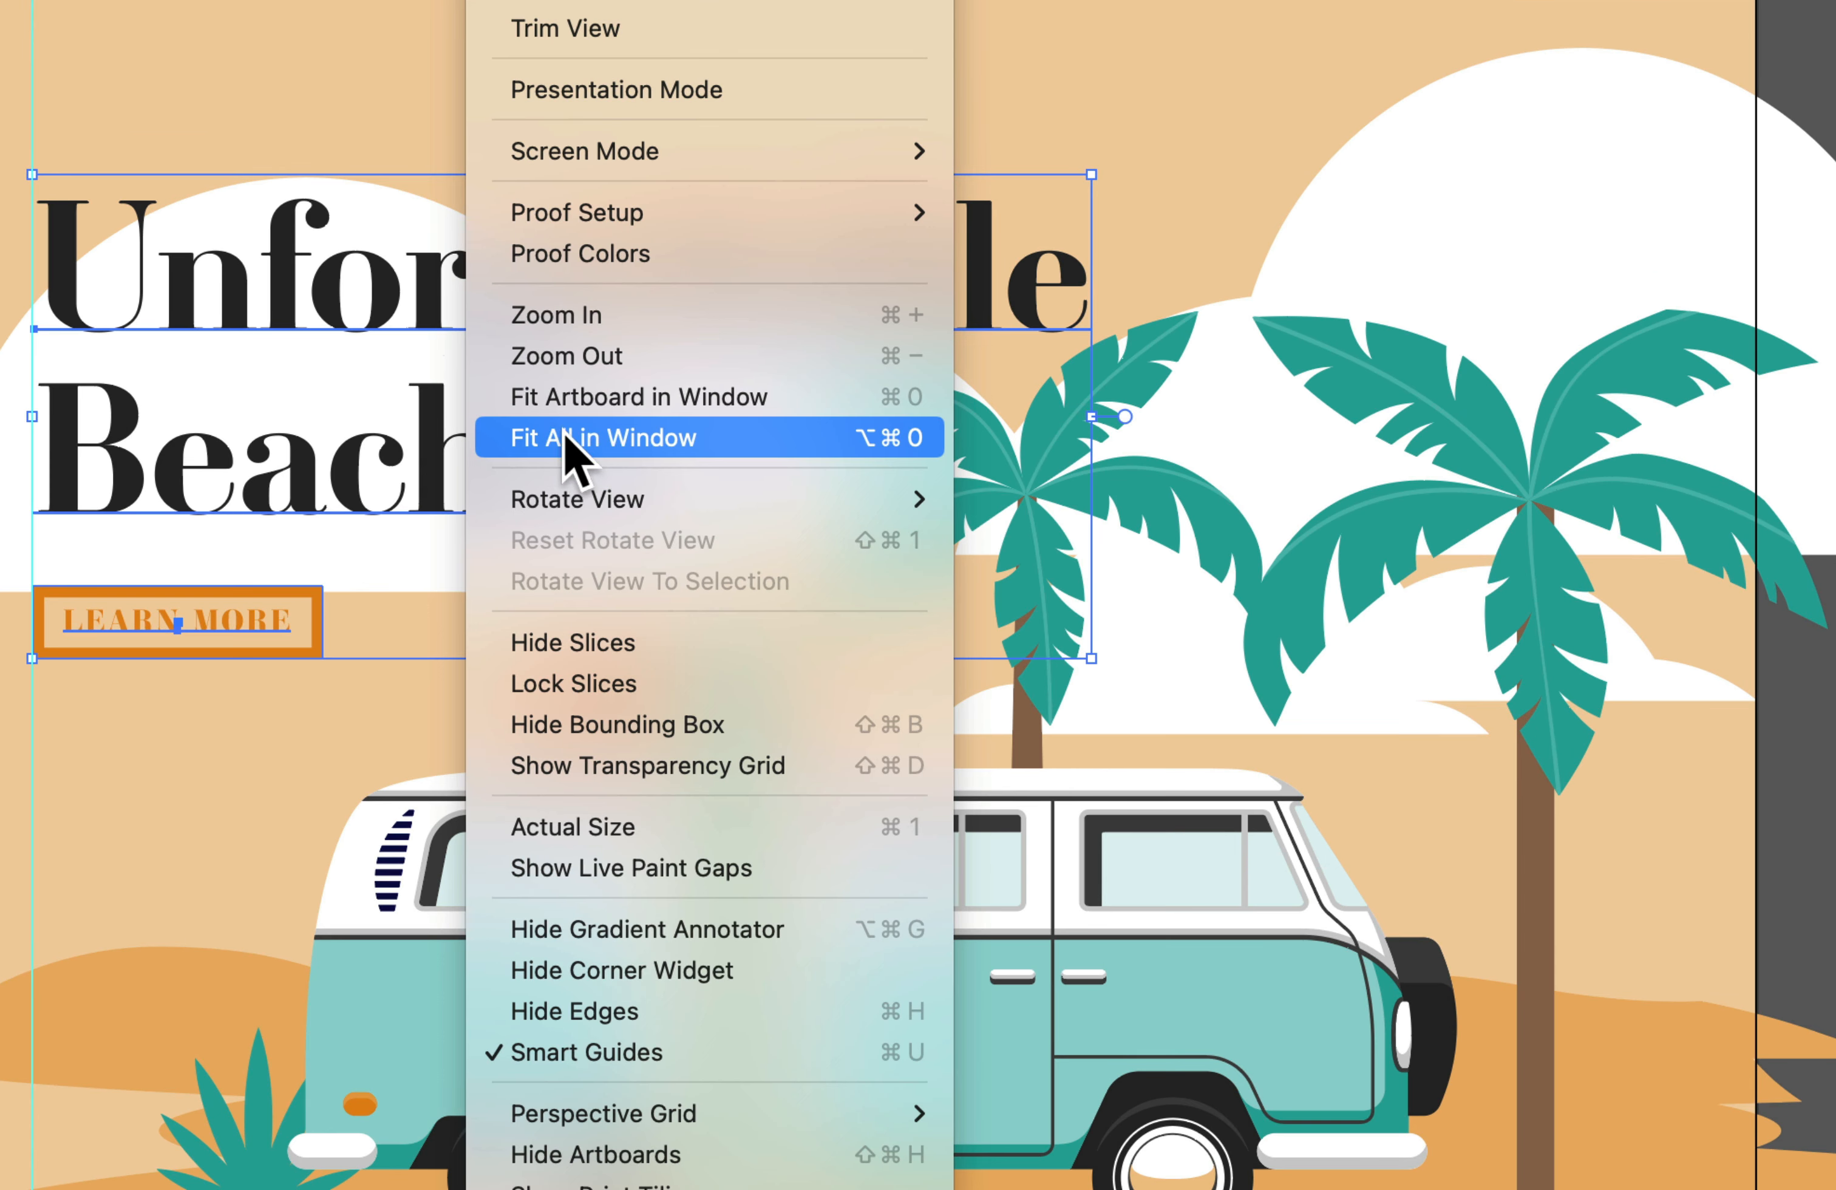
left_click(582, 437)
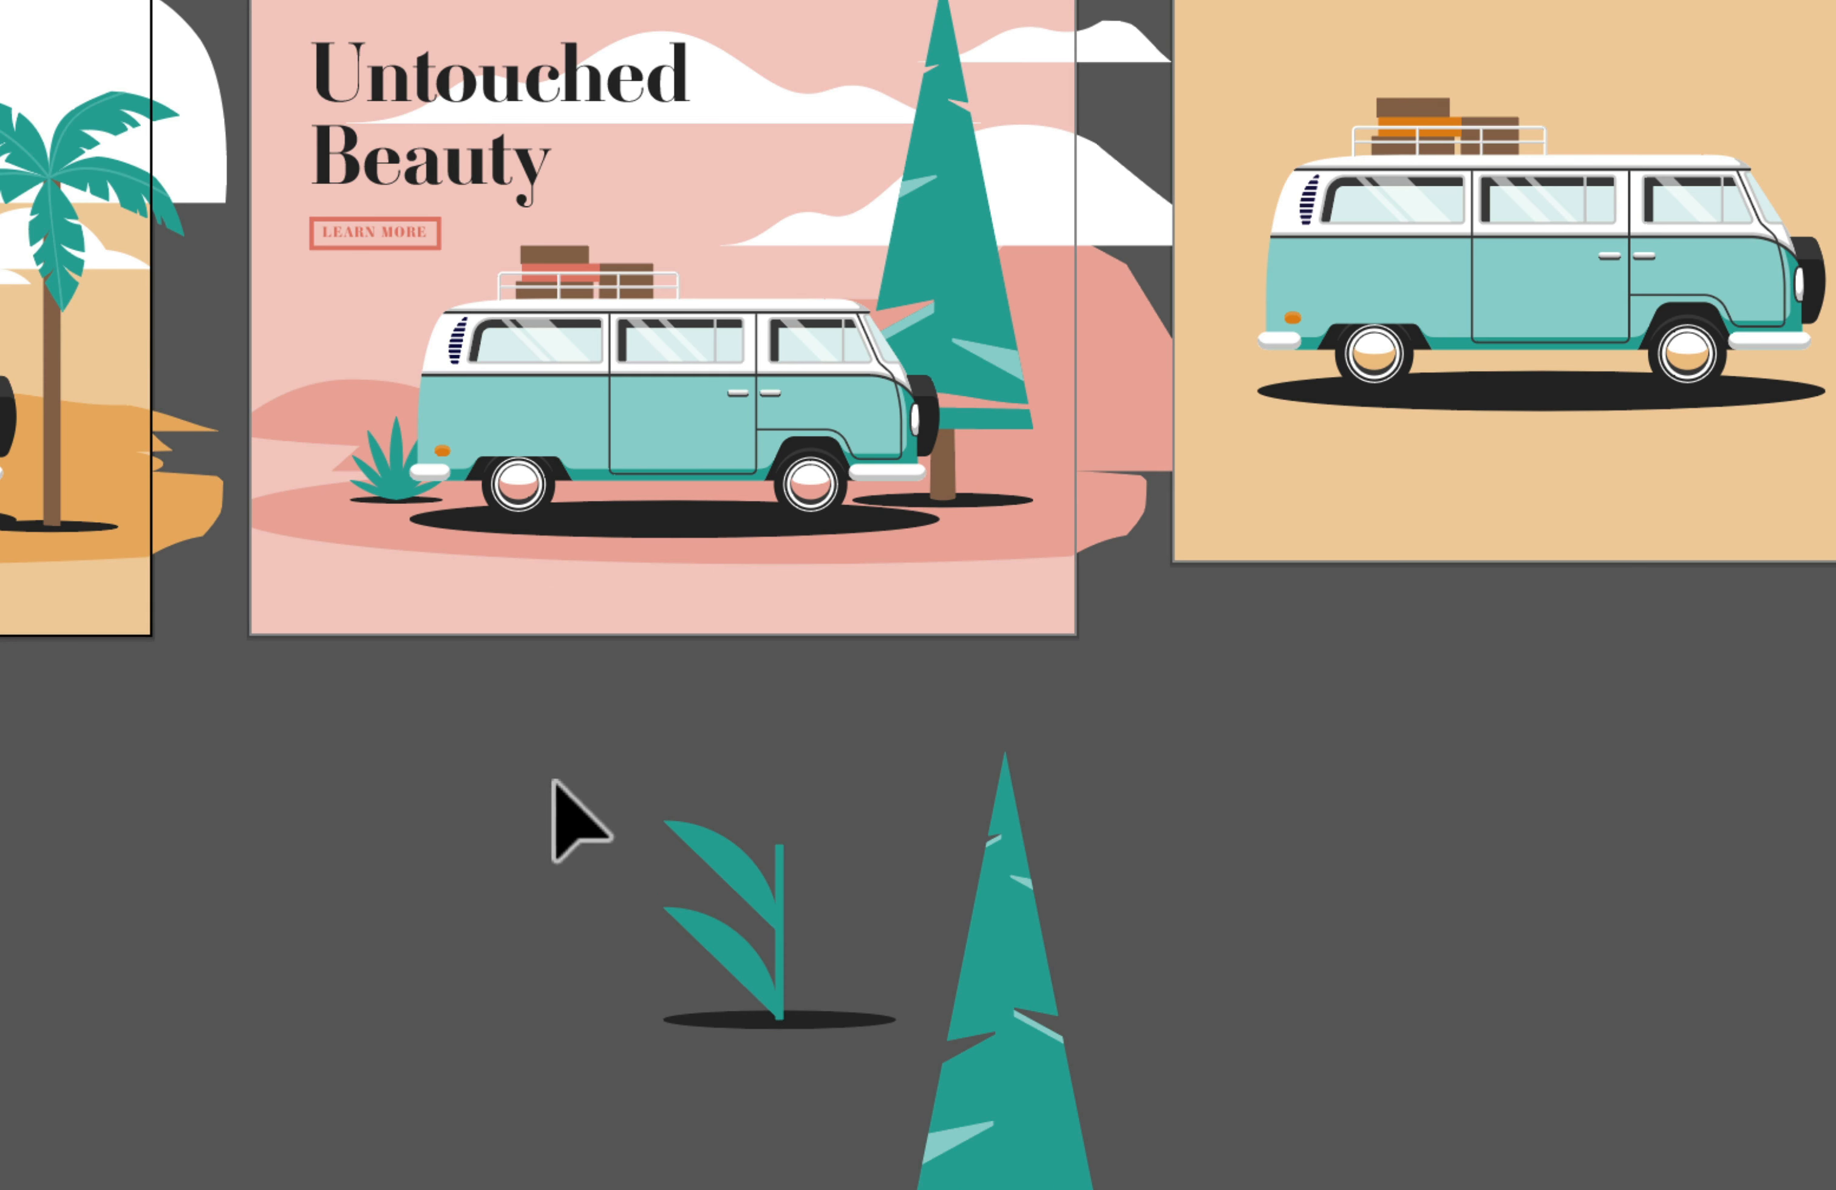
left_click(743, 1024)
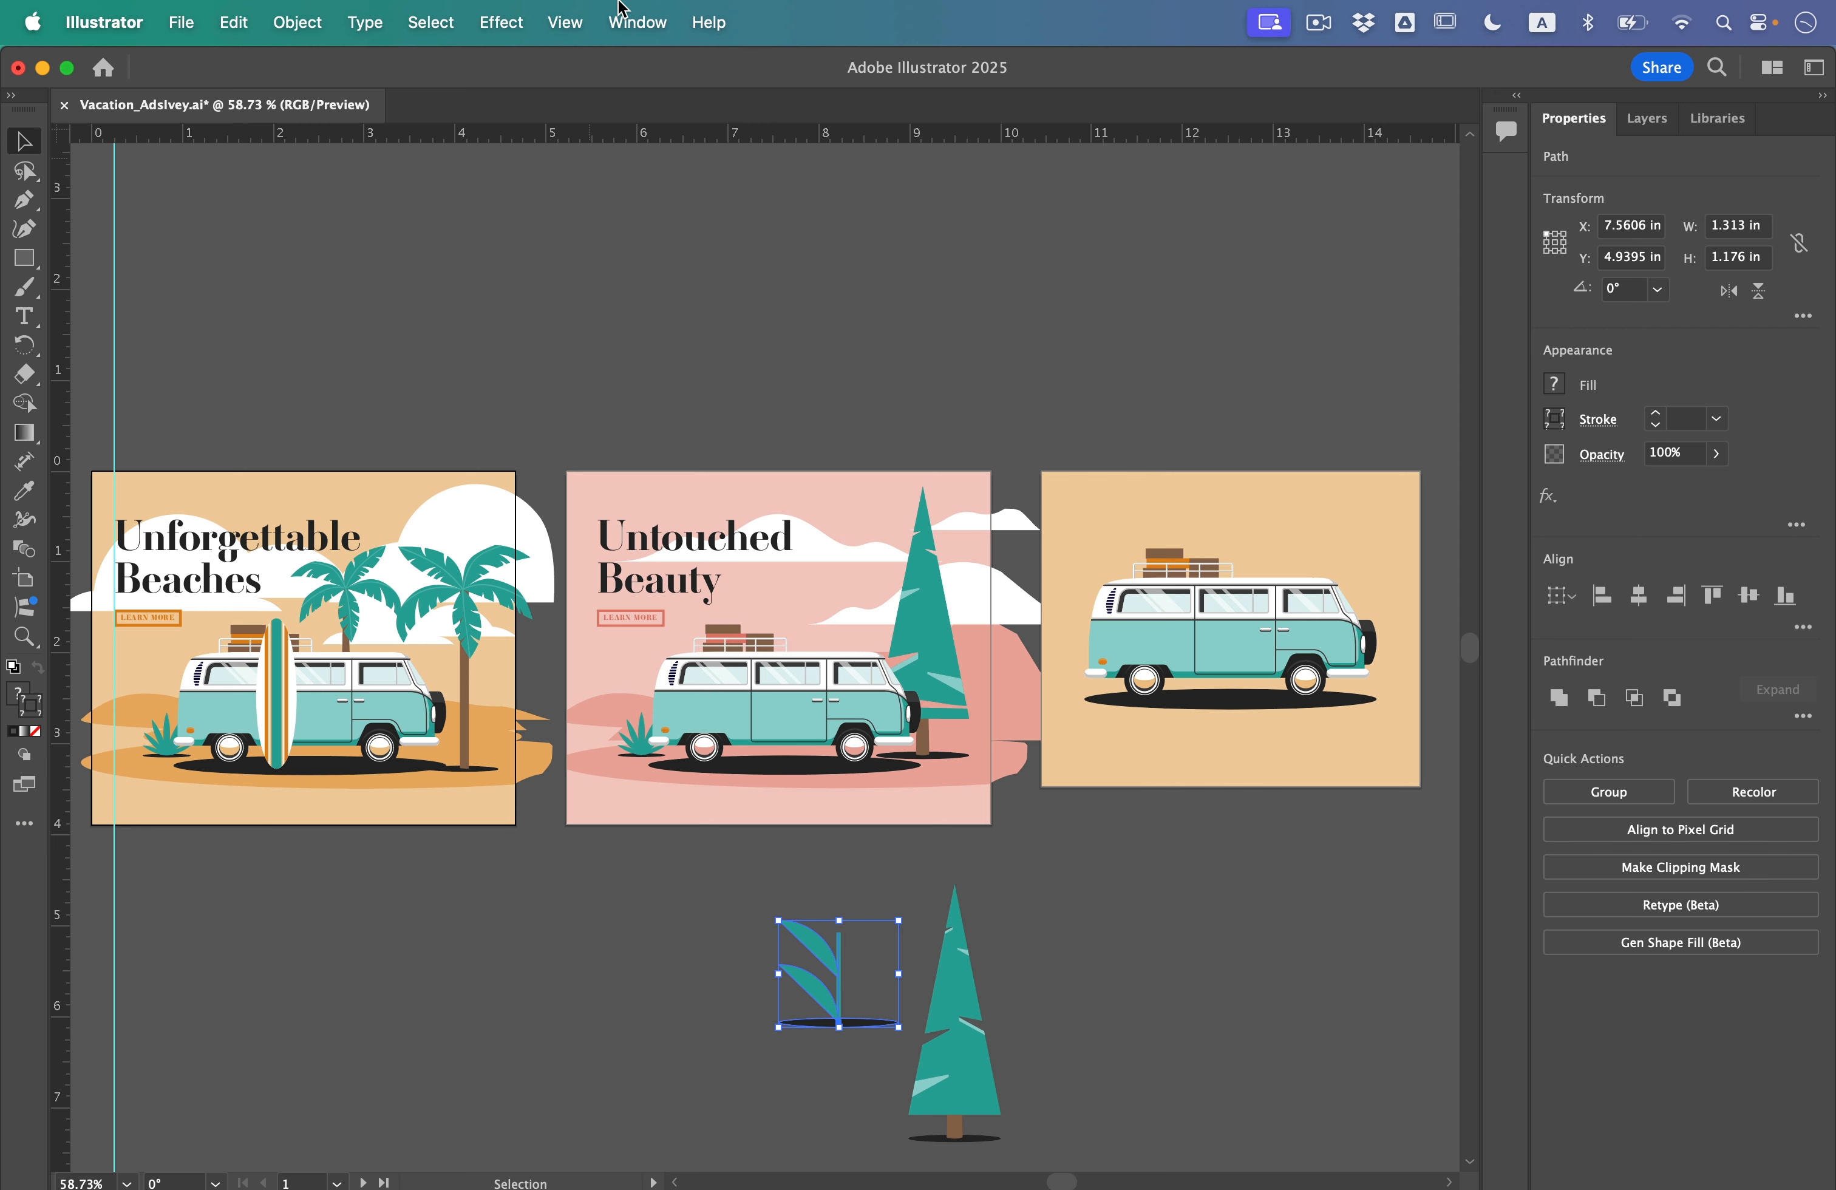
key("super+equal")
key("super+equal")
key("super+equal")
key("super+equal")
key("super+equal")
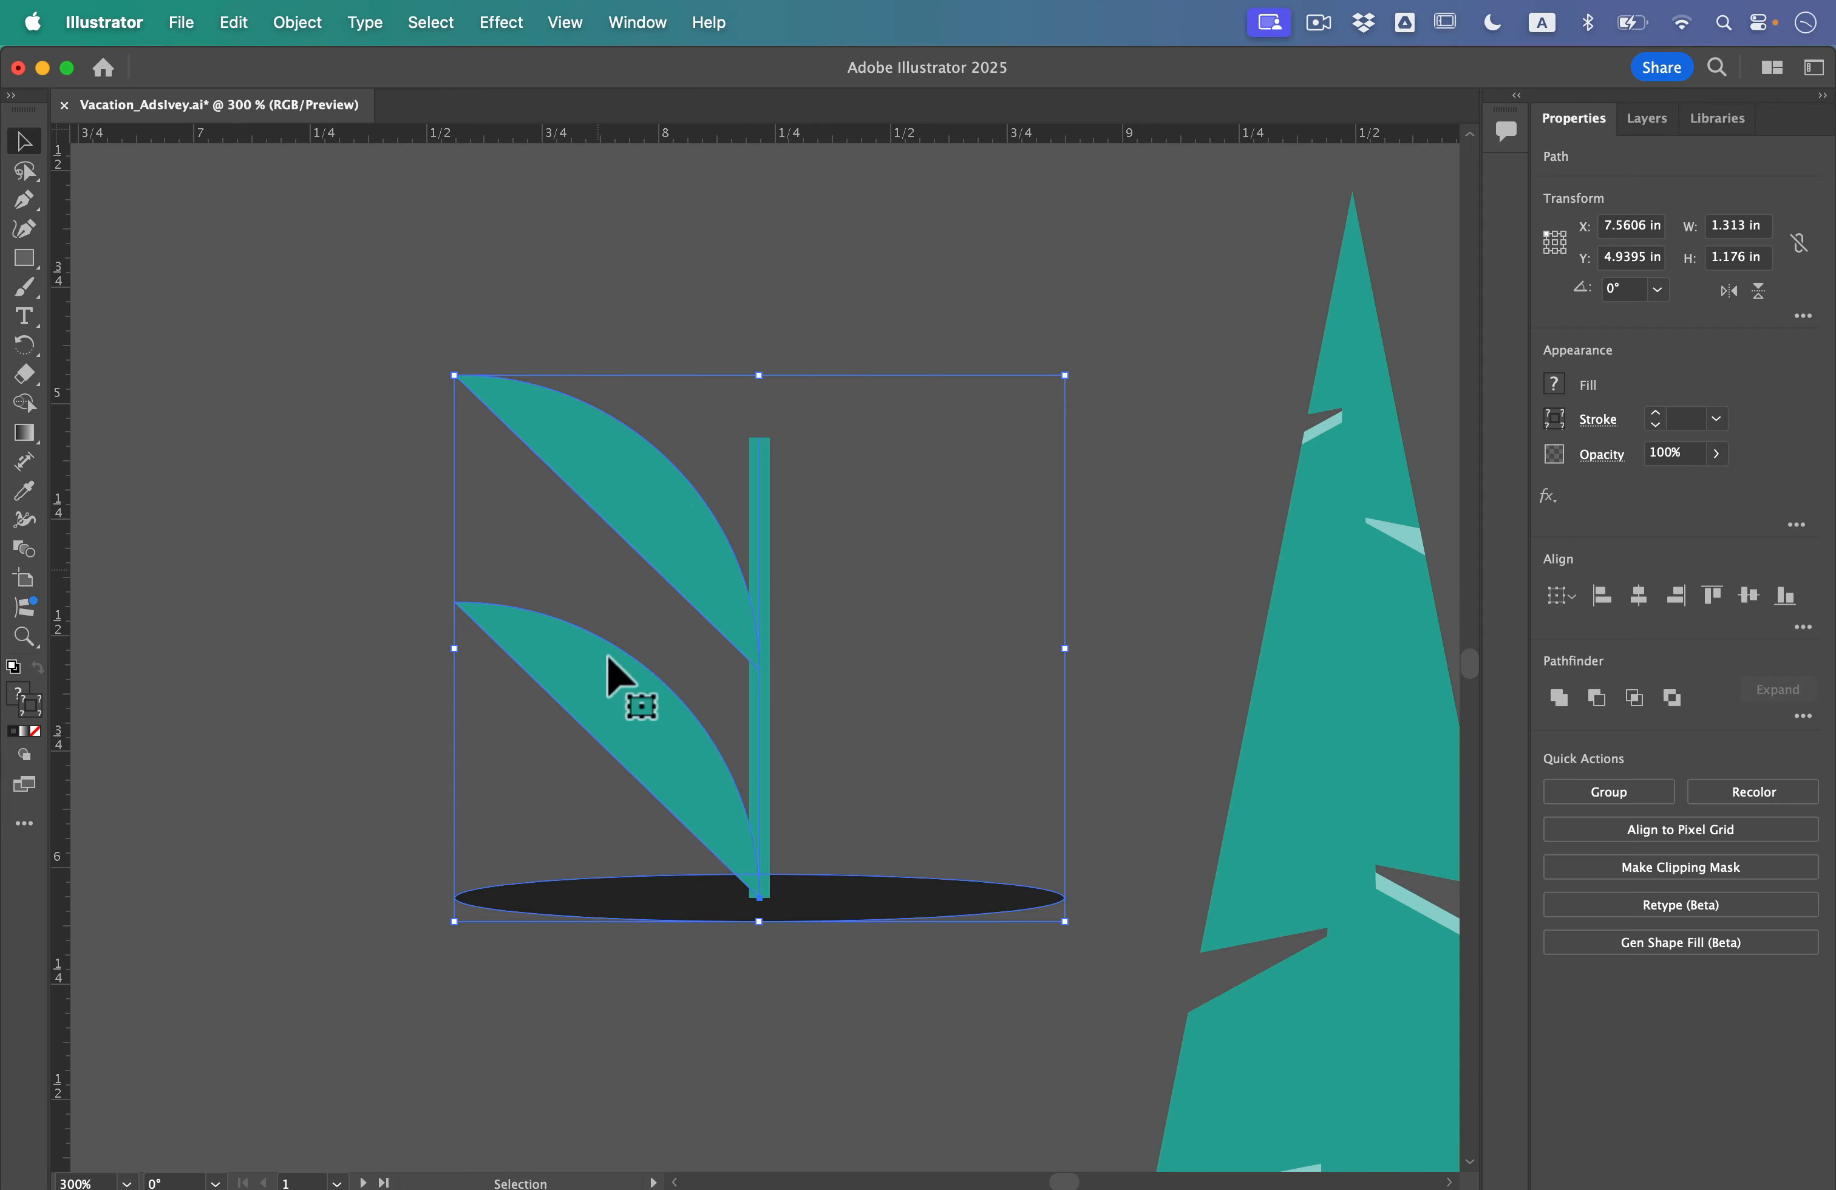
left_click(558, 22)
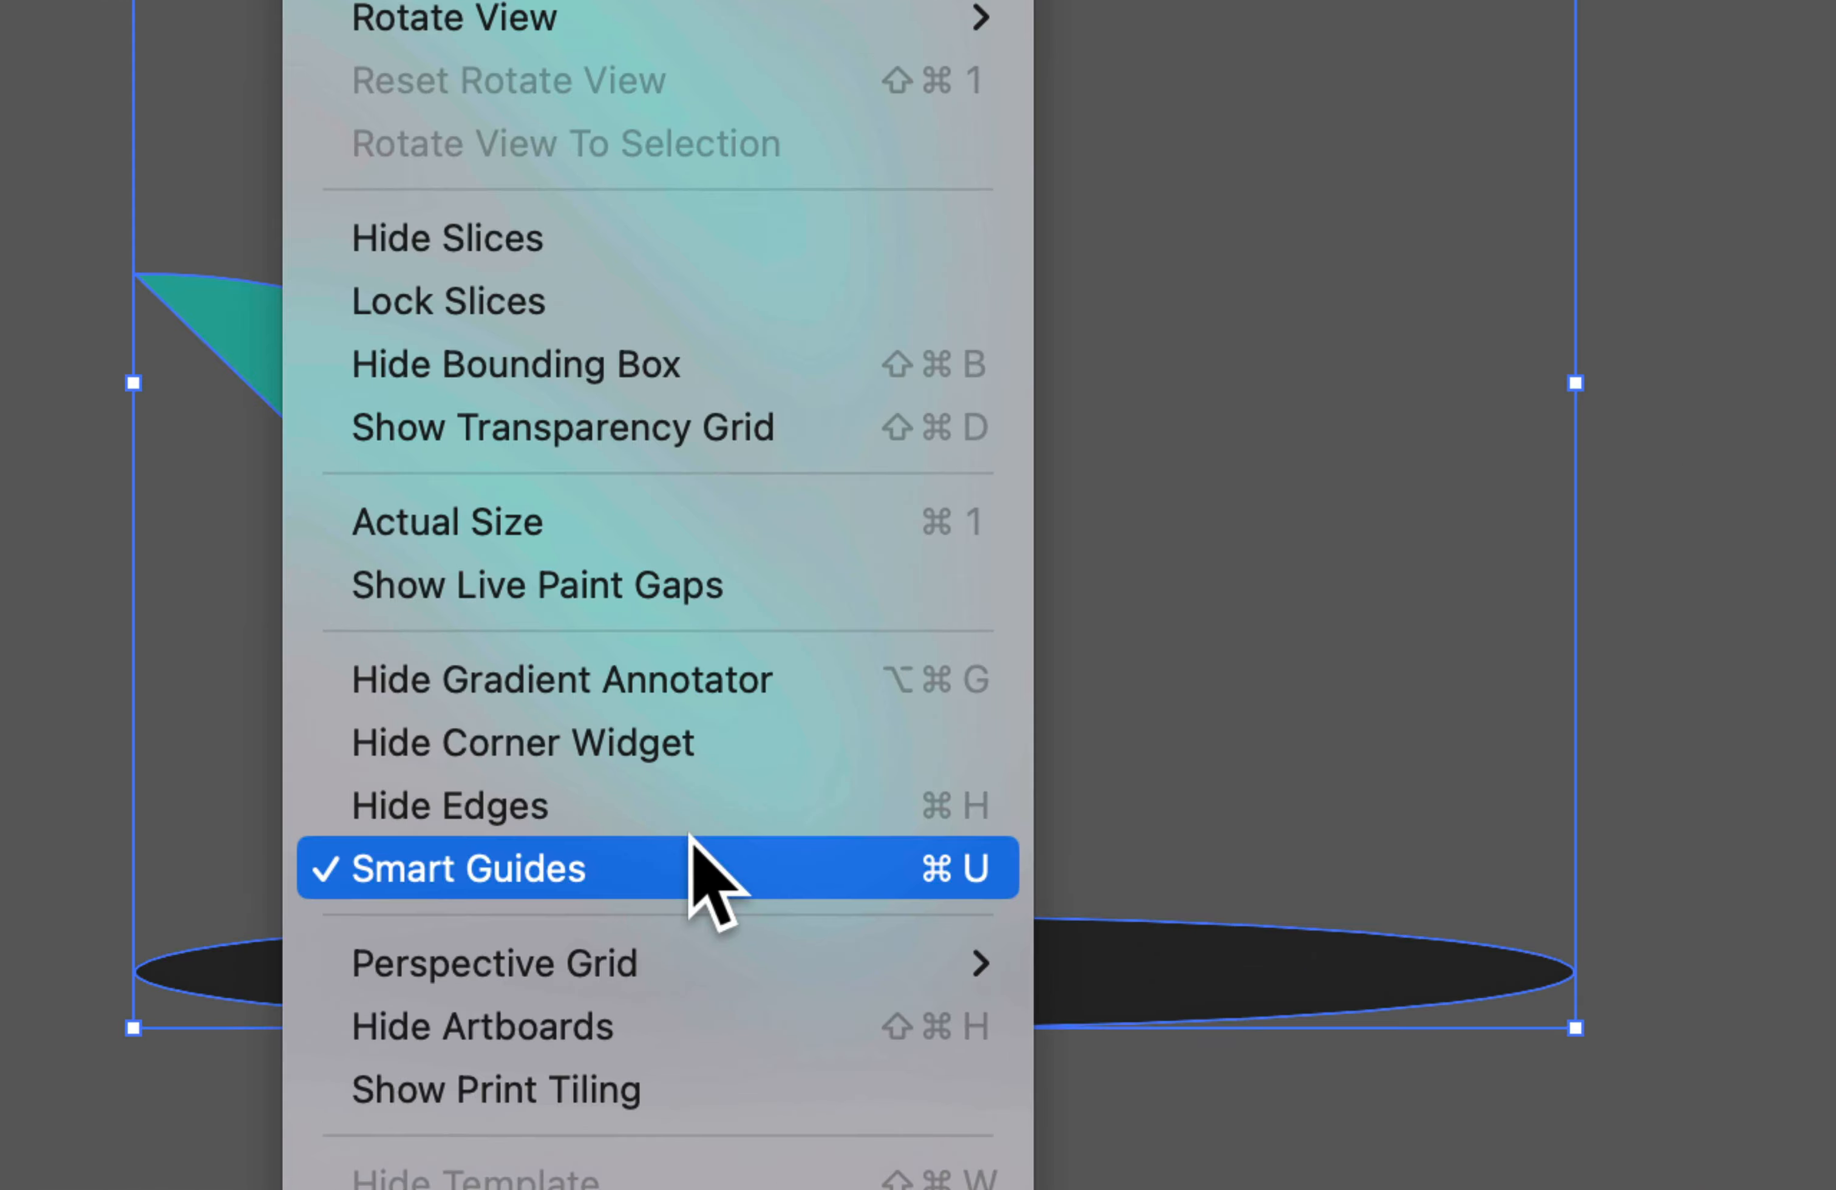
left_click(690, 821)
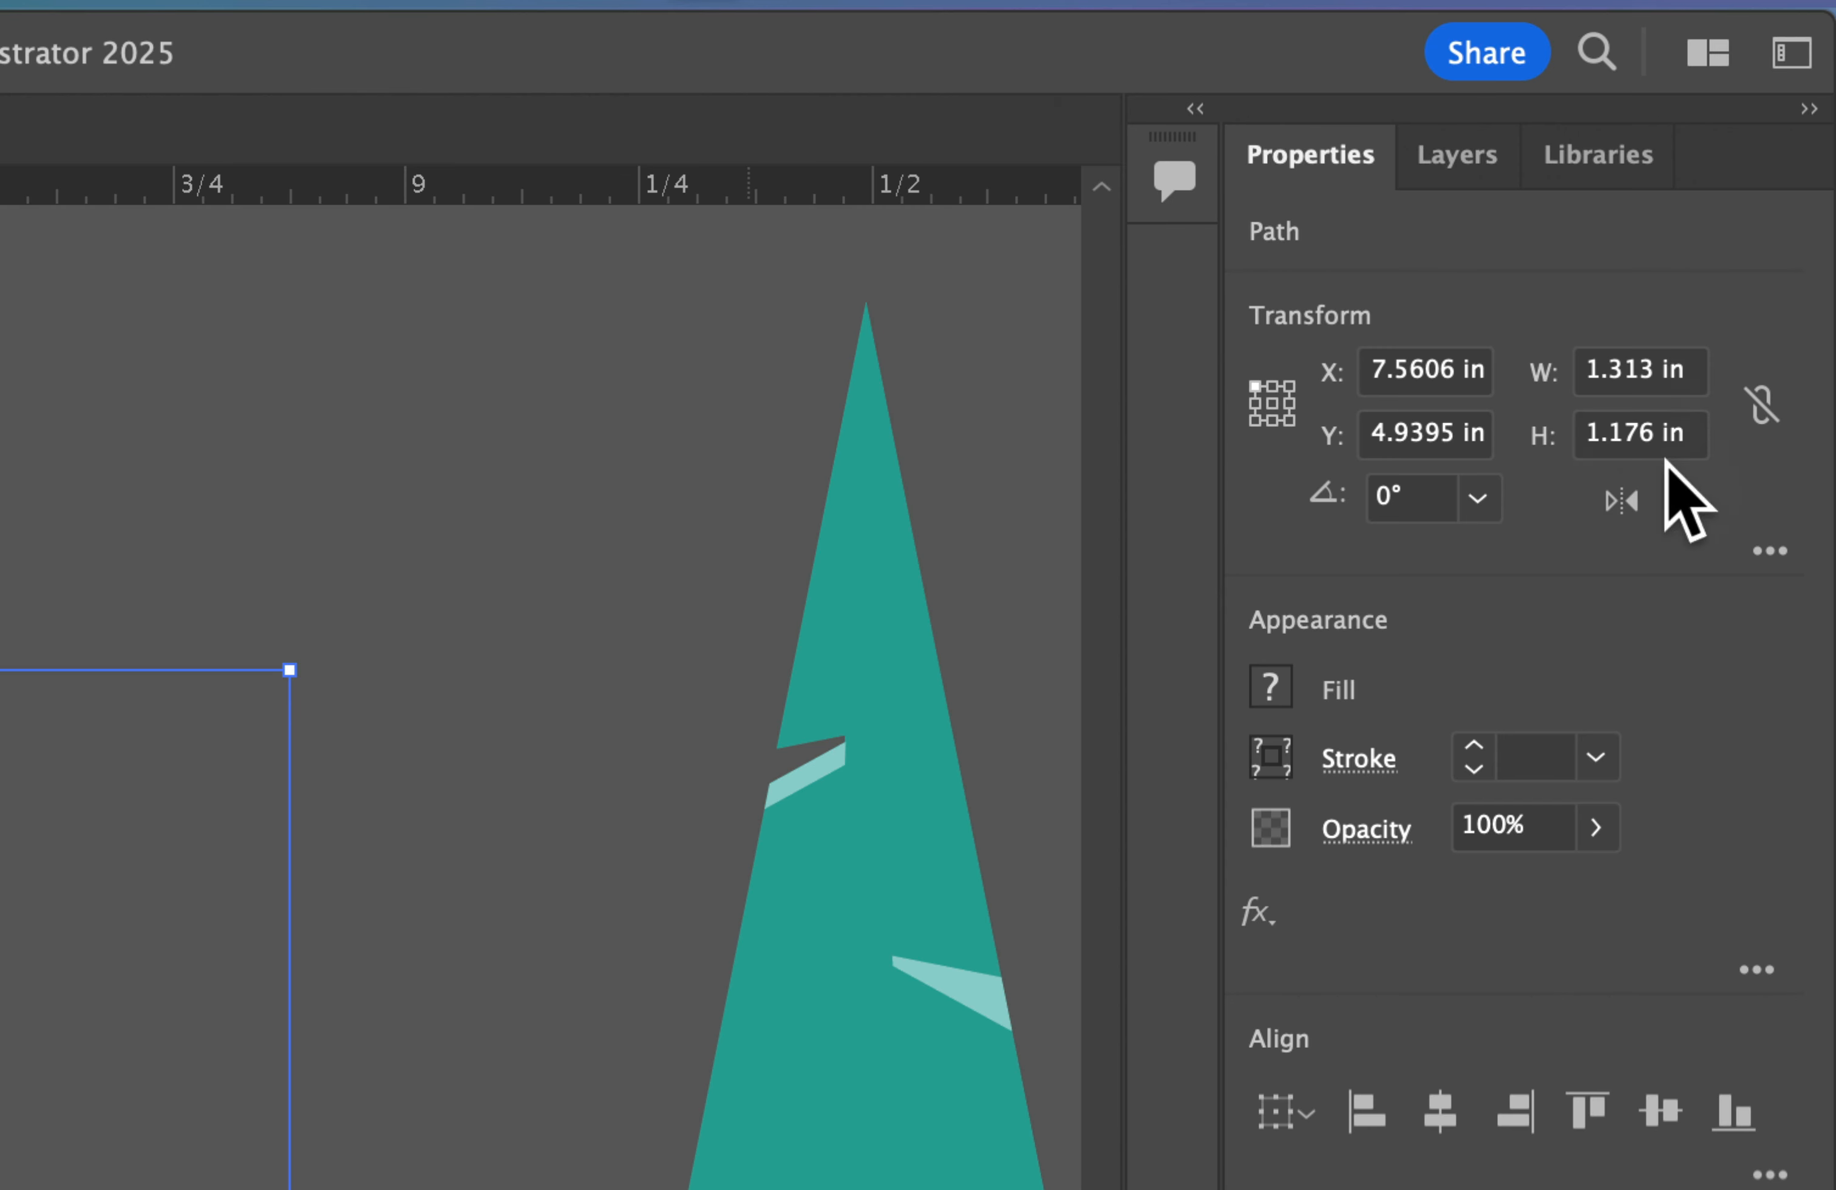
Scale the plant proportionally to 40% of its size and show the selection edges again
left_click(1760, 403)
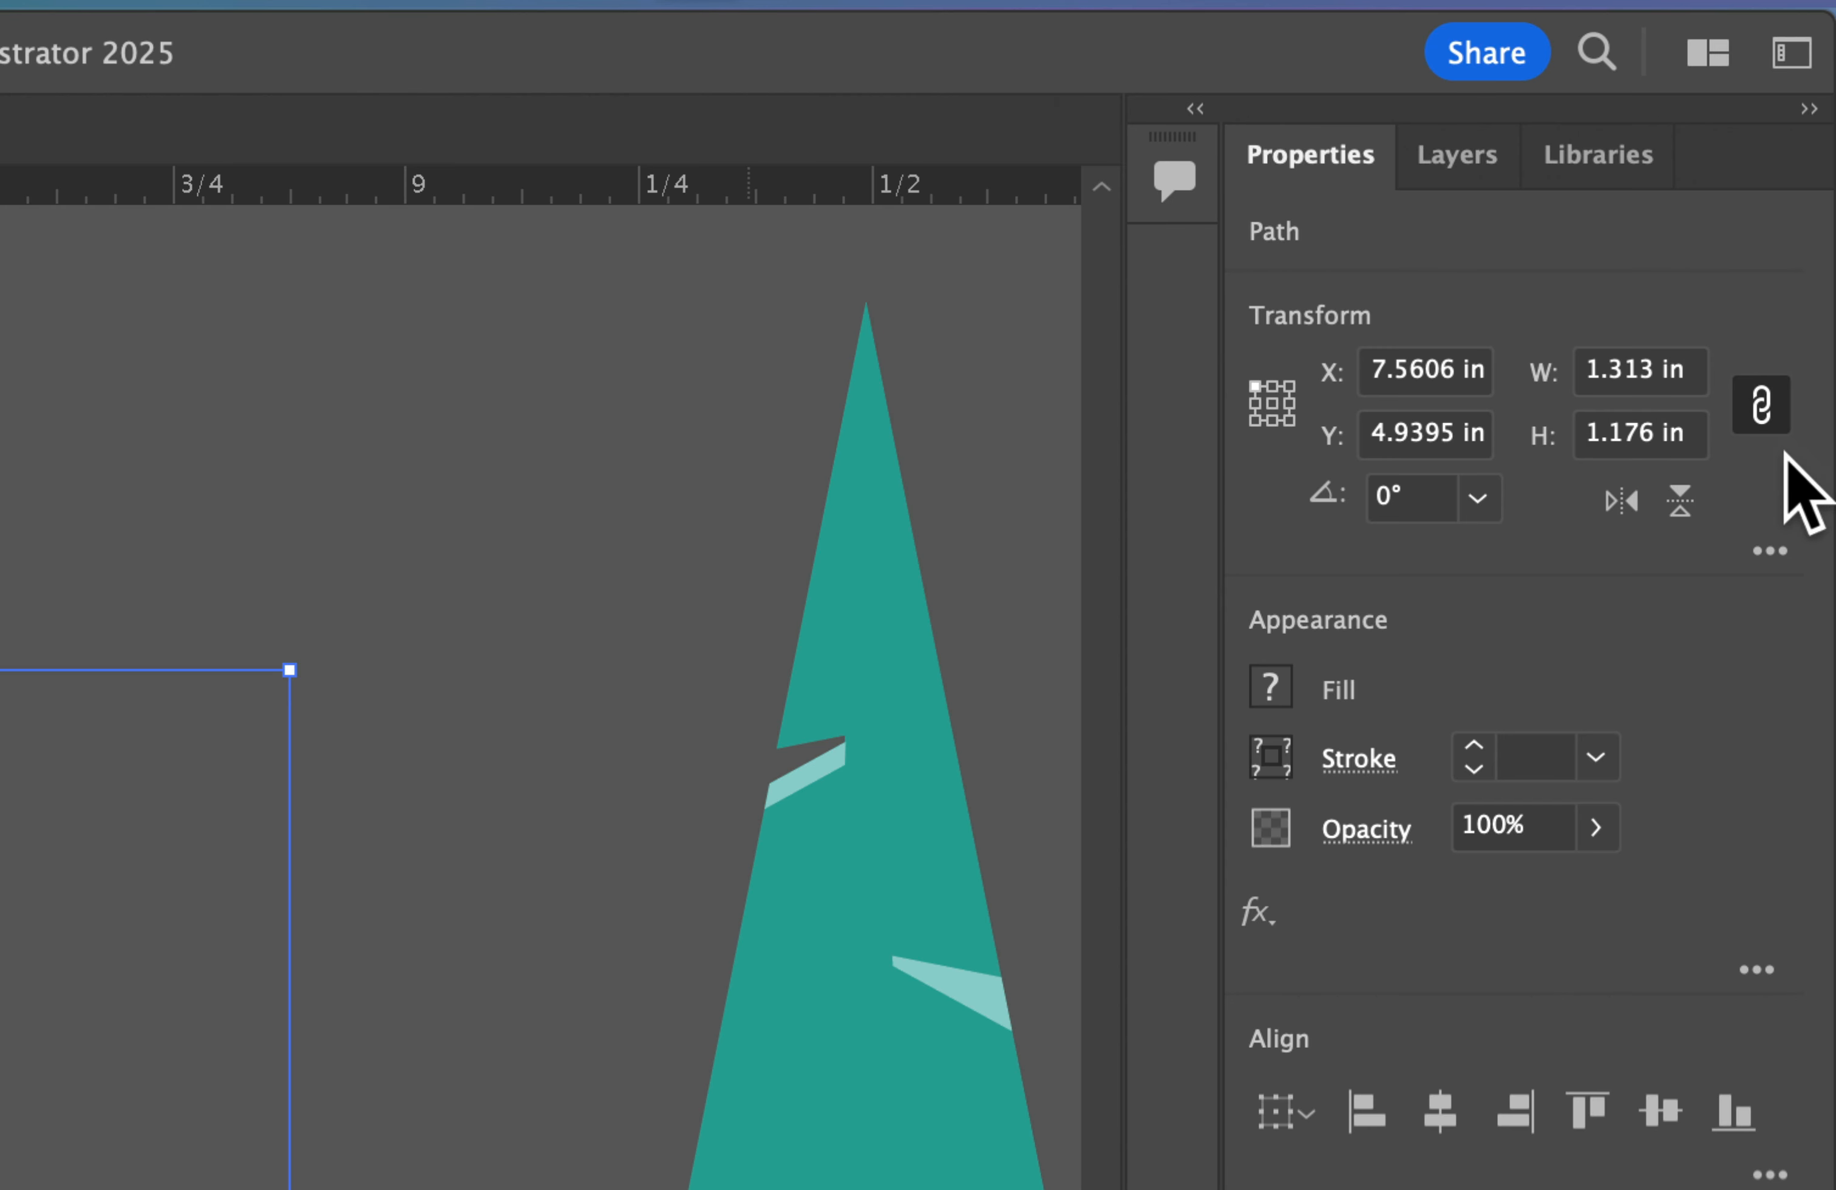
left_click(1619, 379)
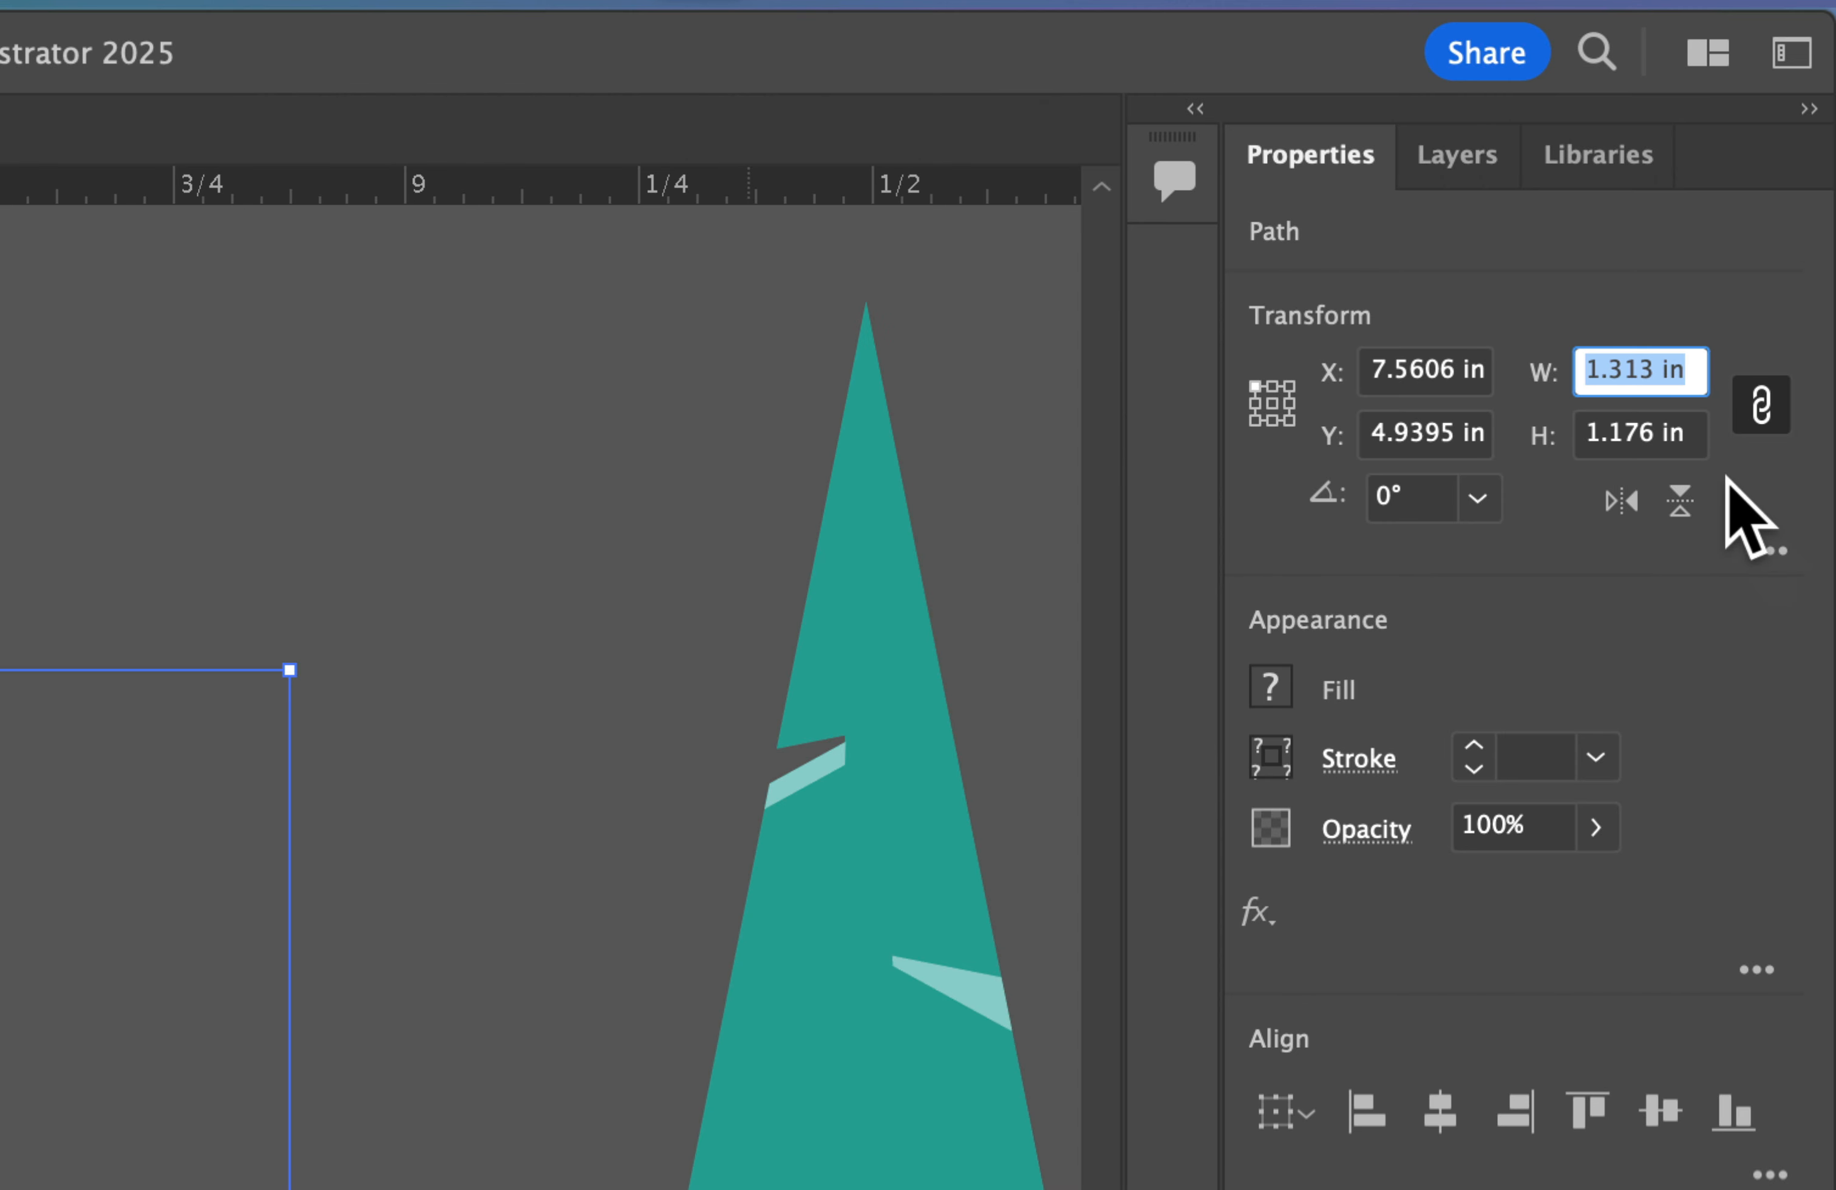
type("40")
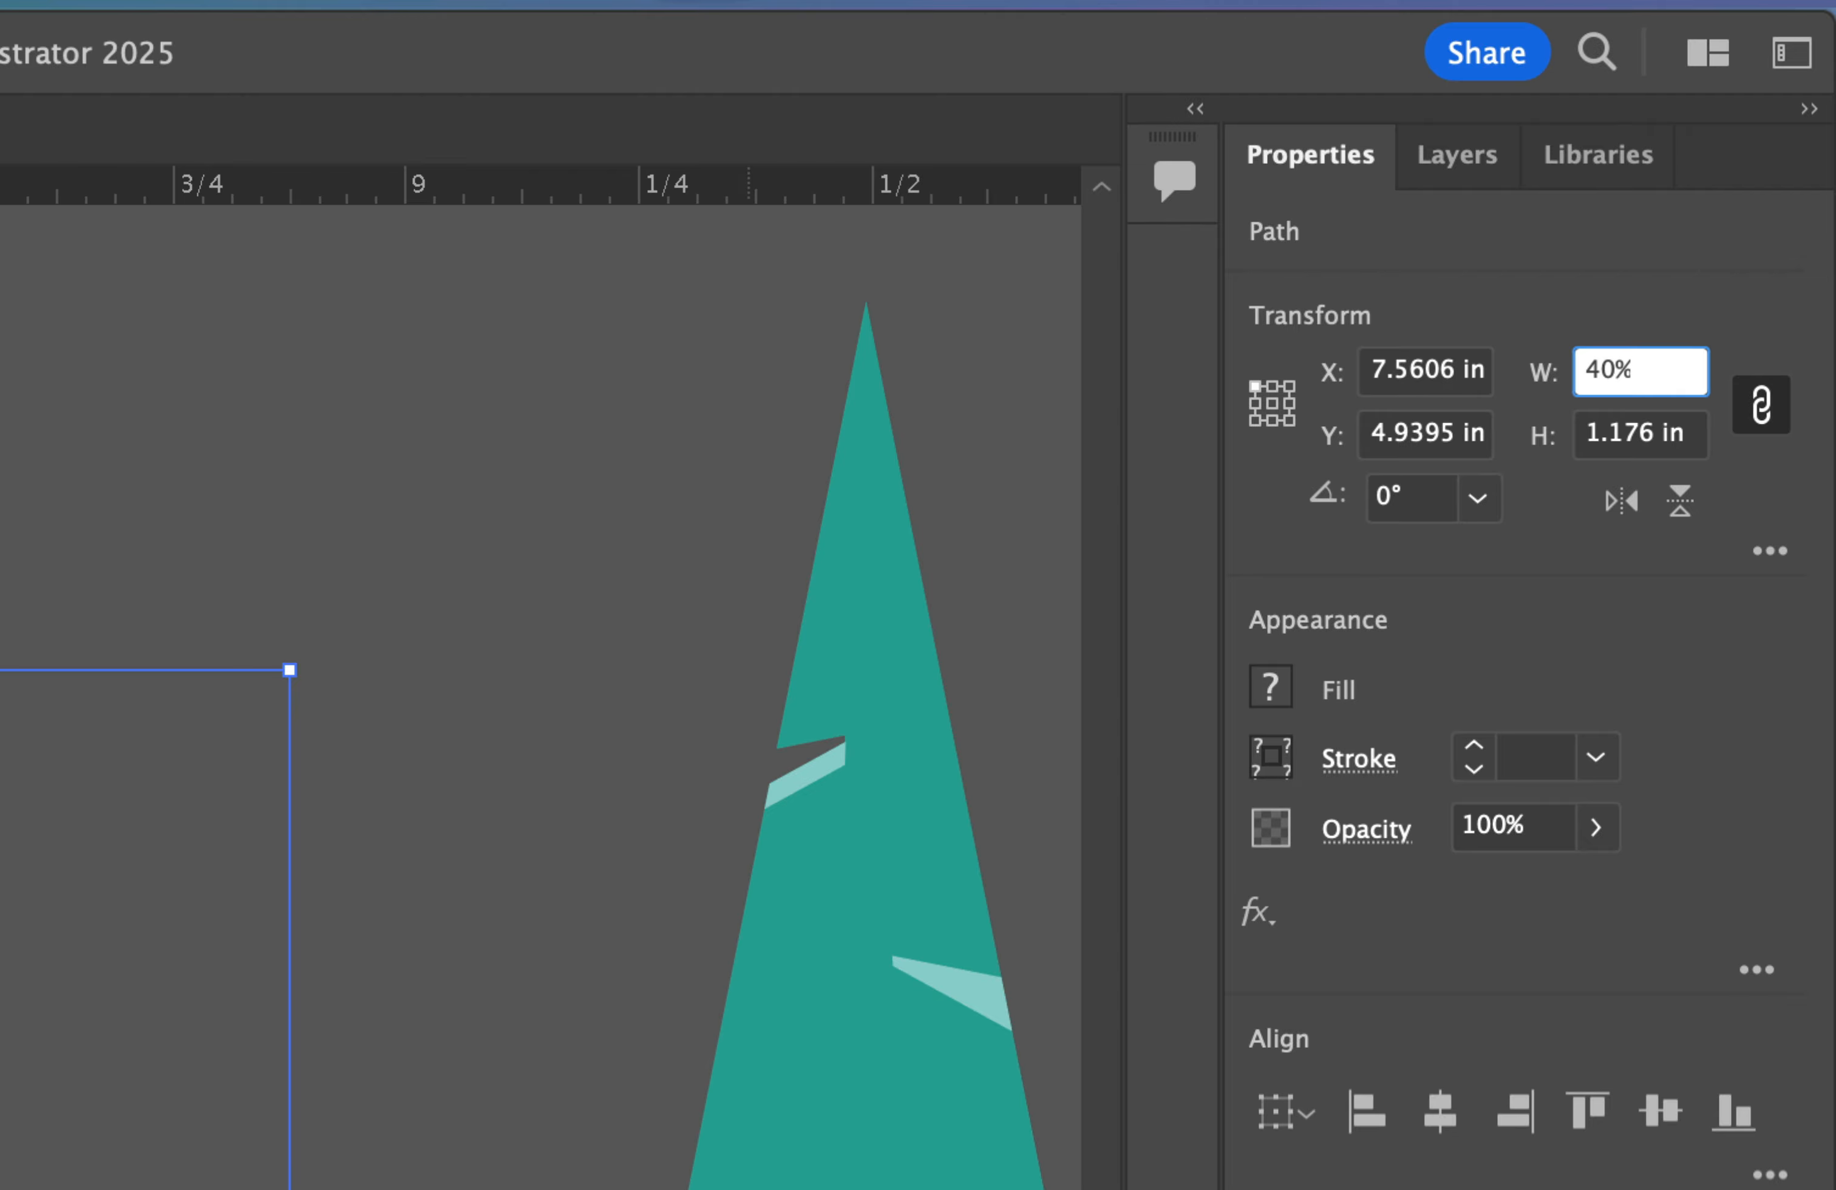
type("%")
key("Return")
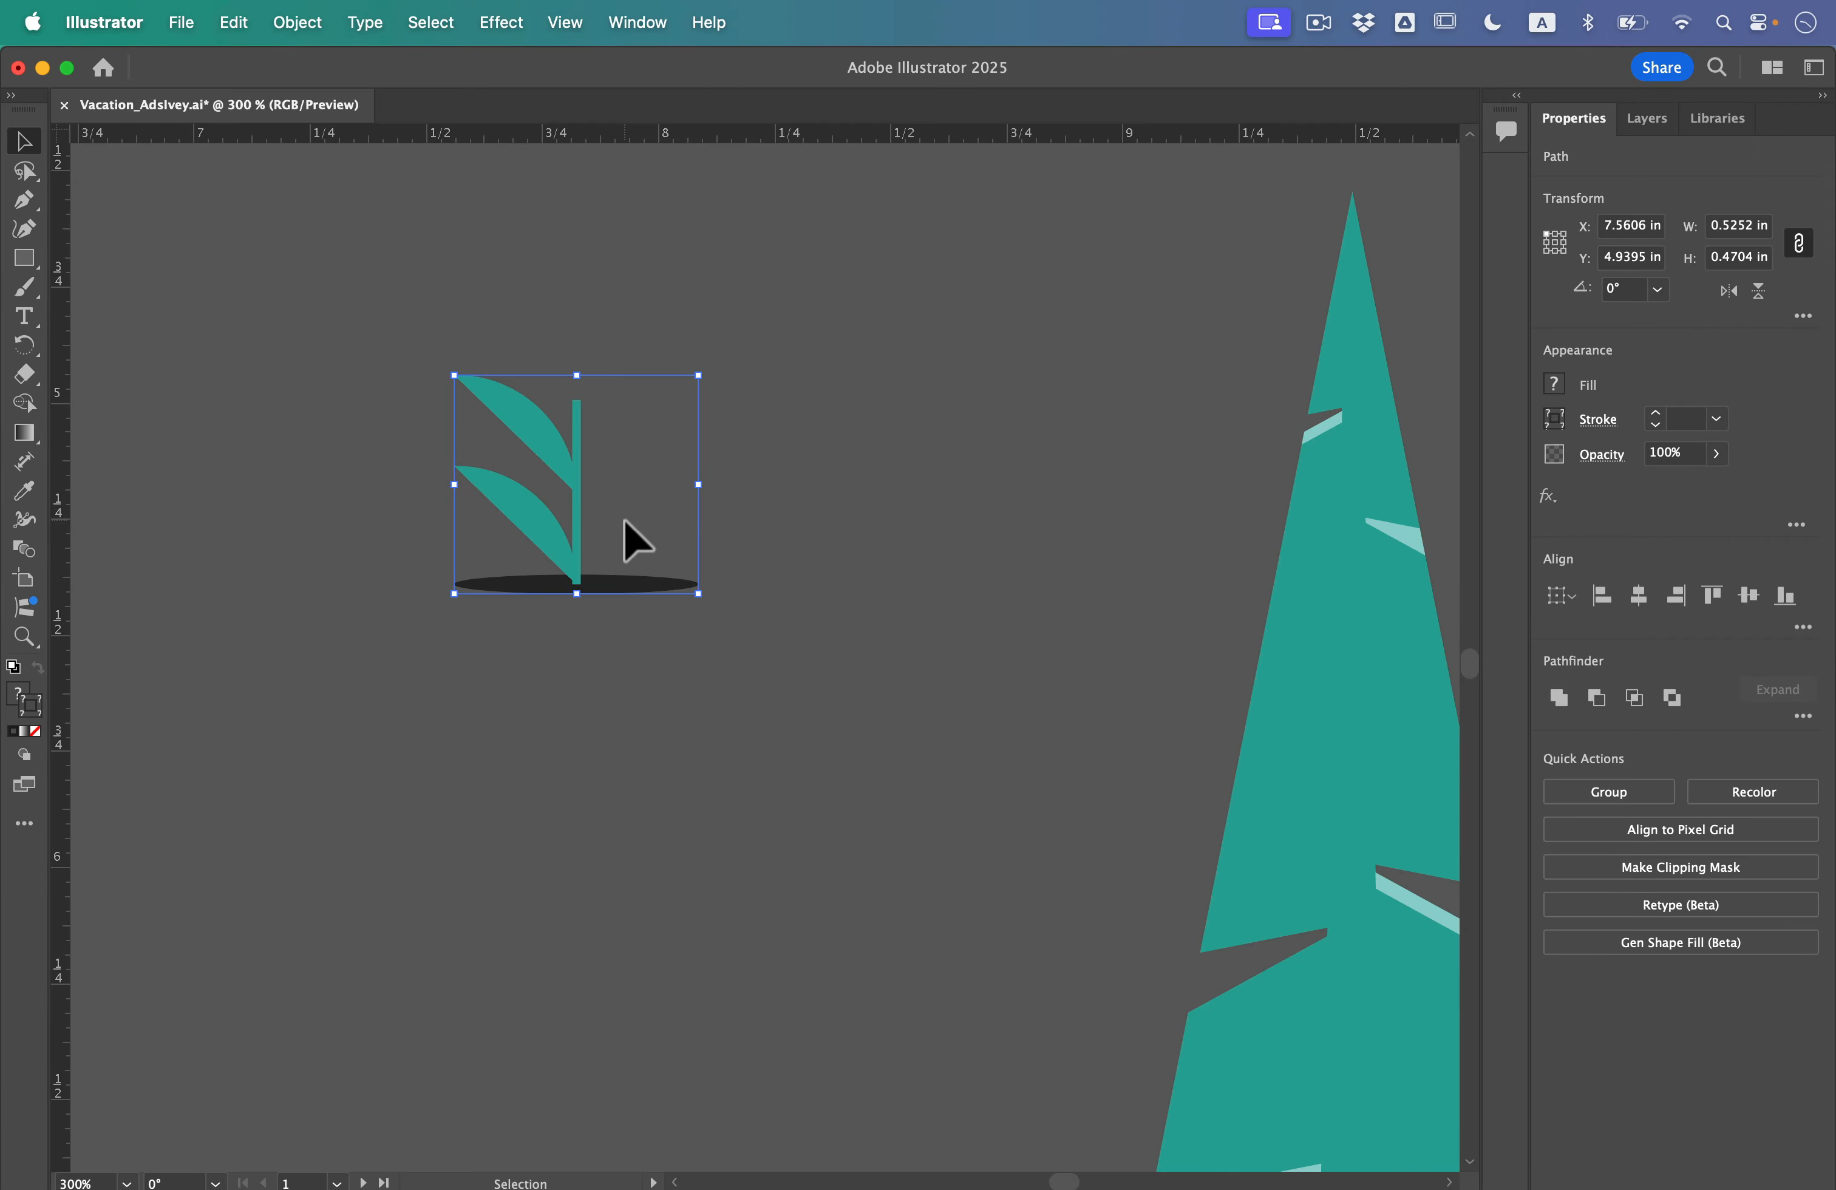
left_click(565, 22)
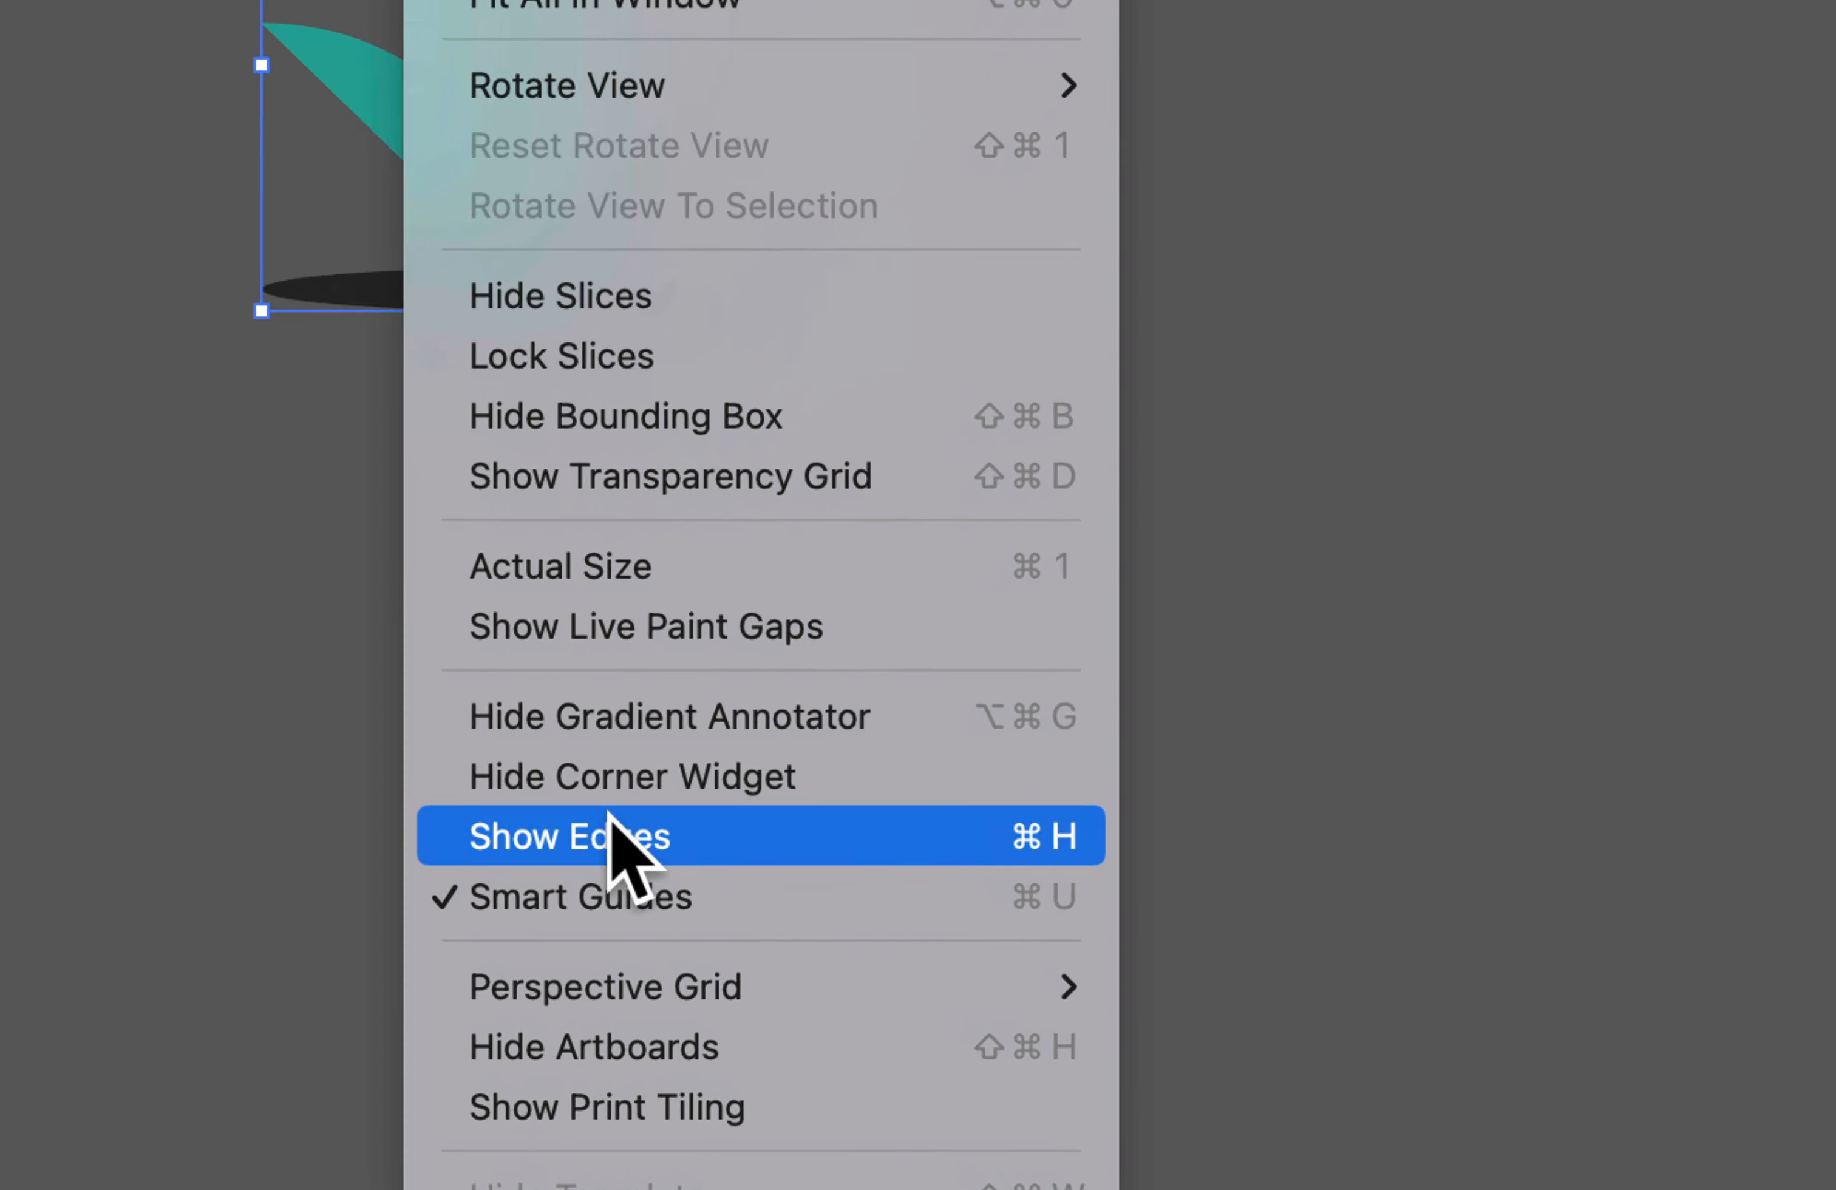
left_click(586, 848)
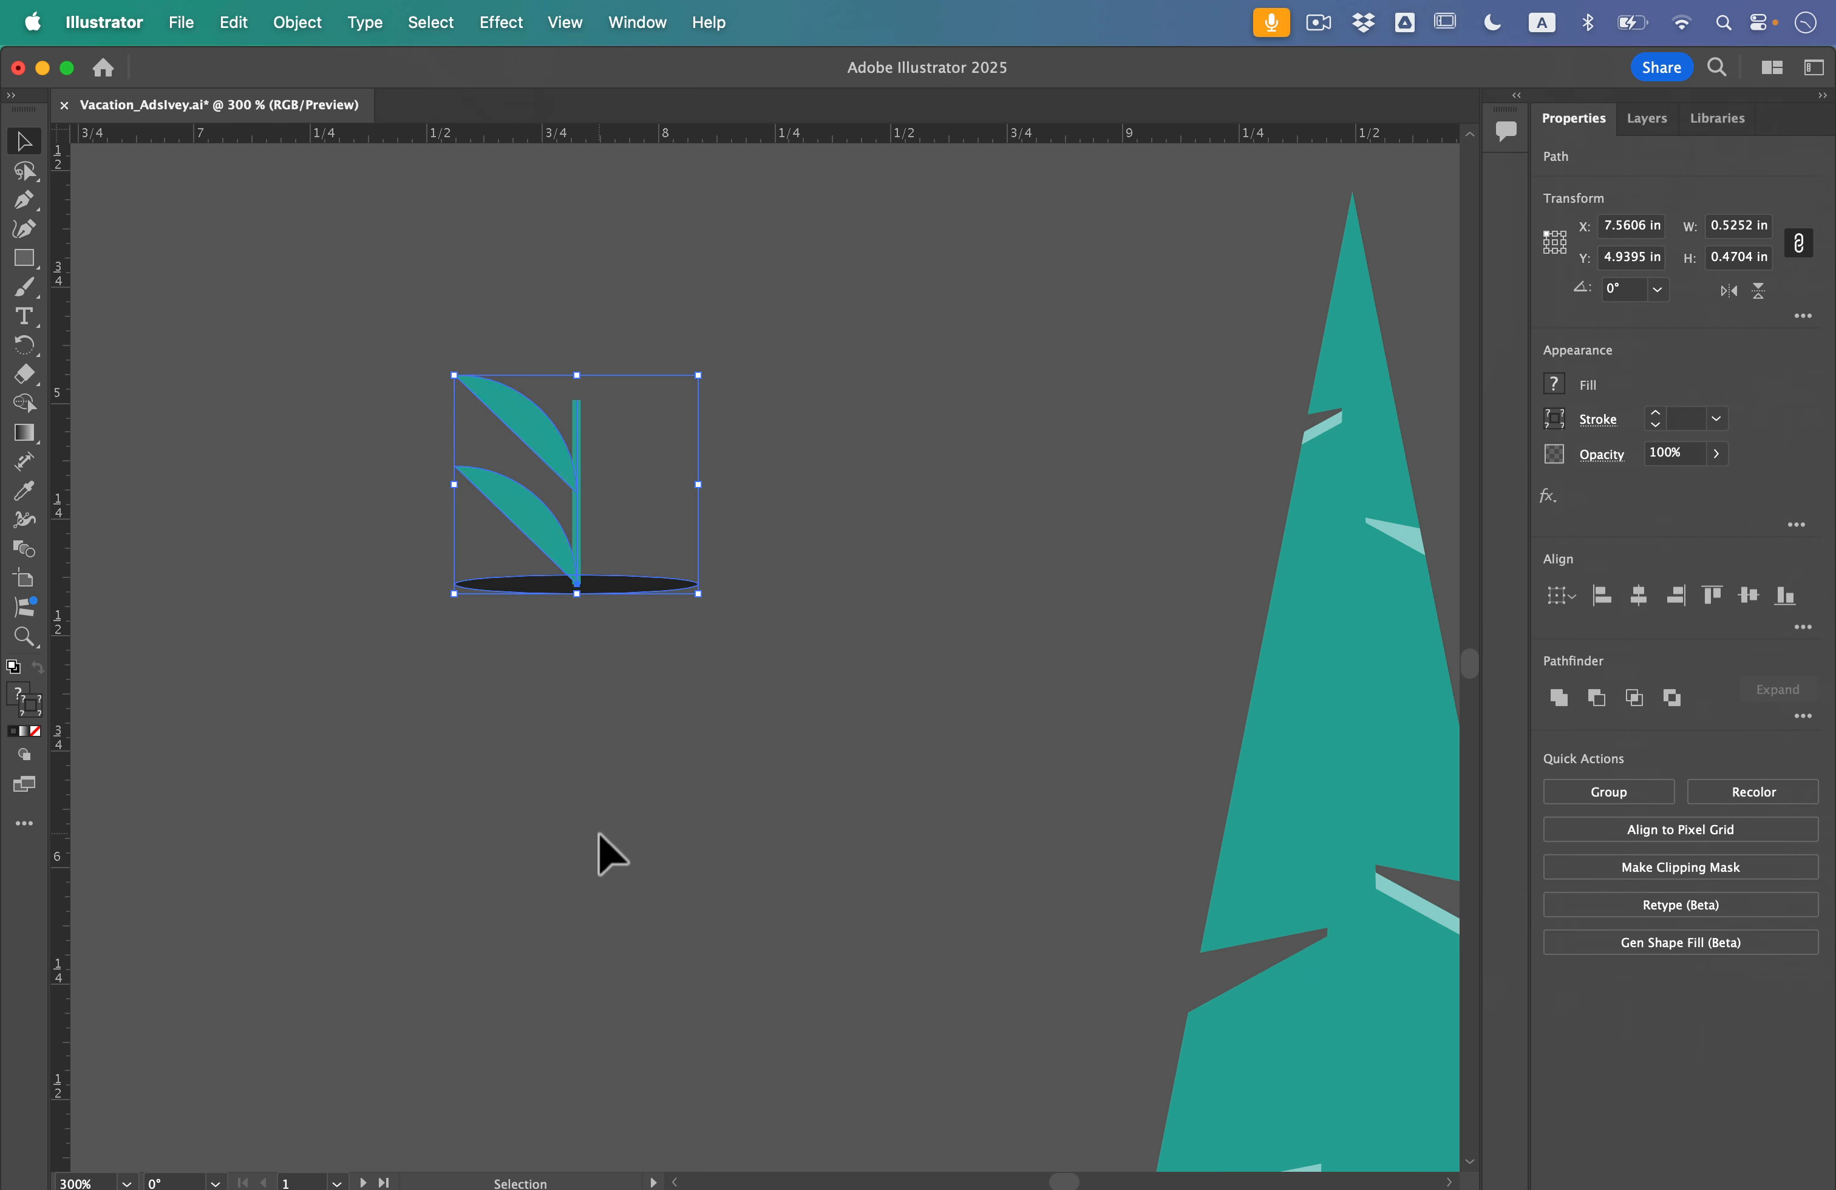
Select the right palm tree on the beach ad artboard and try rotating it about its center with the Rotate tool
left_click(564, 21)
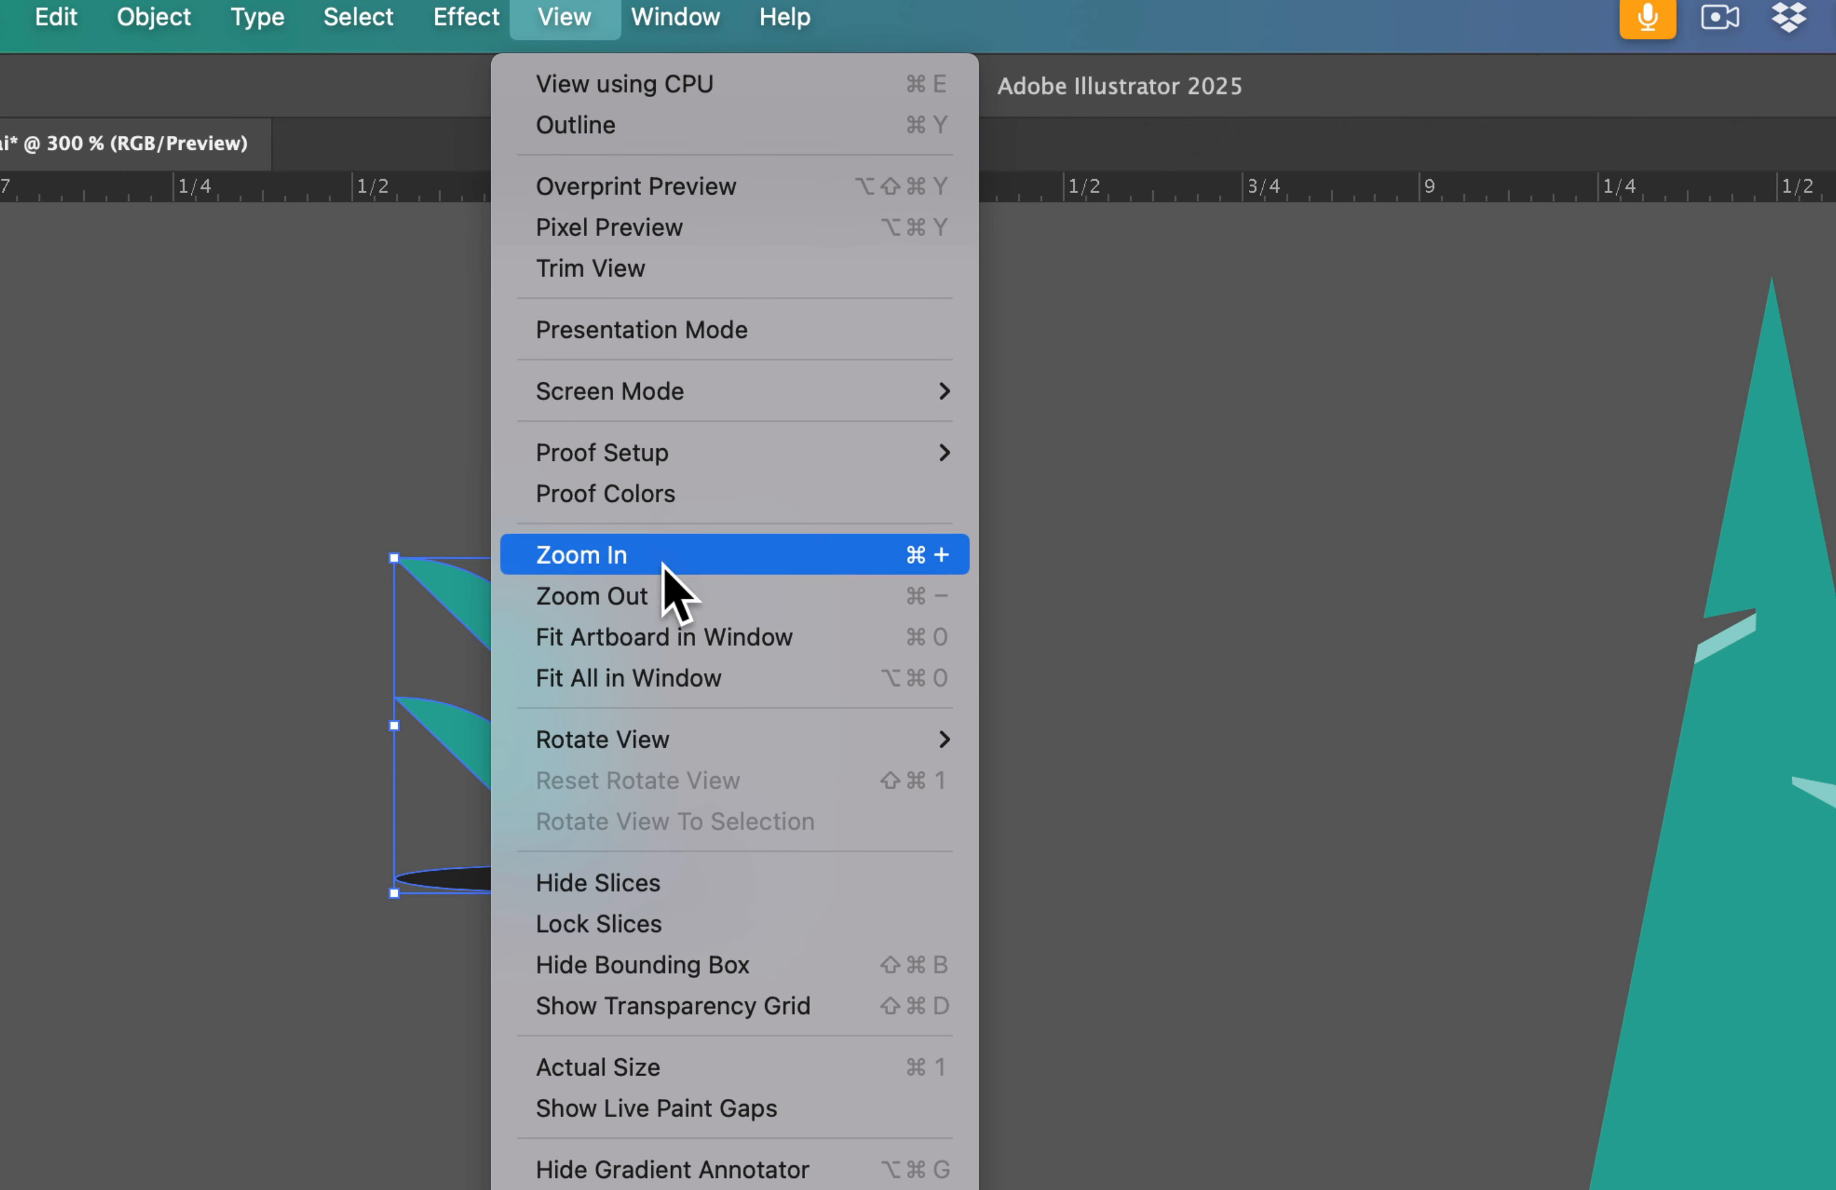
left_click(657, 682)
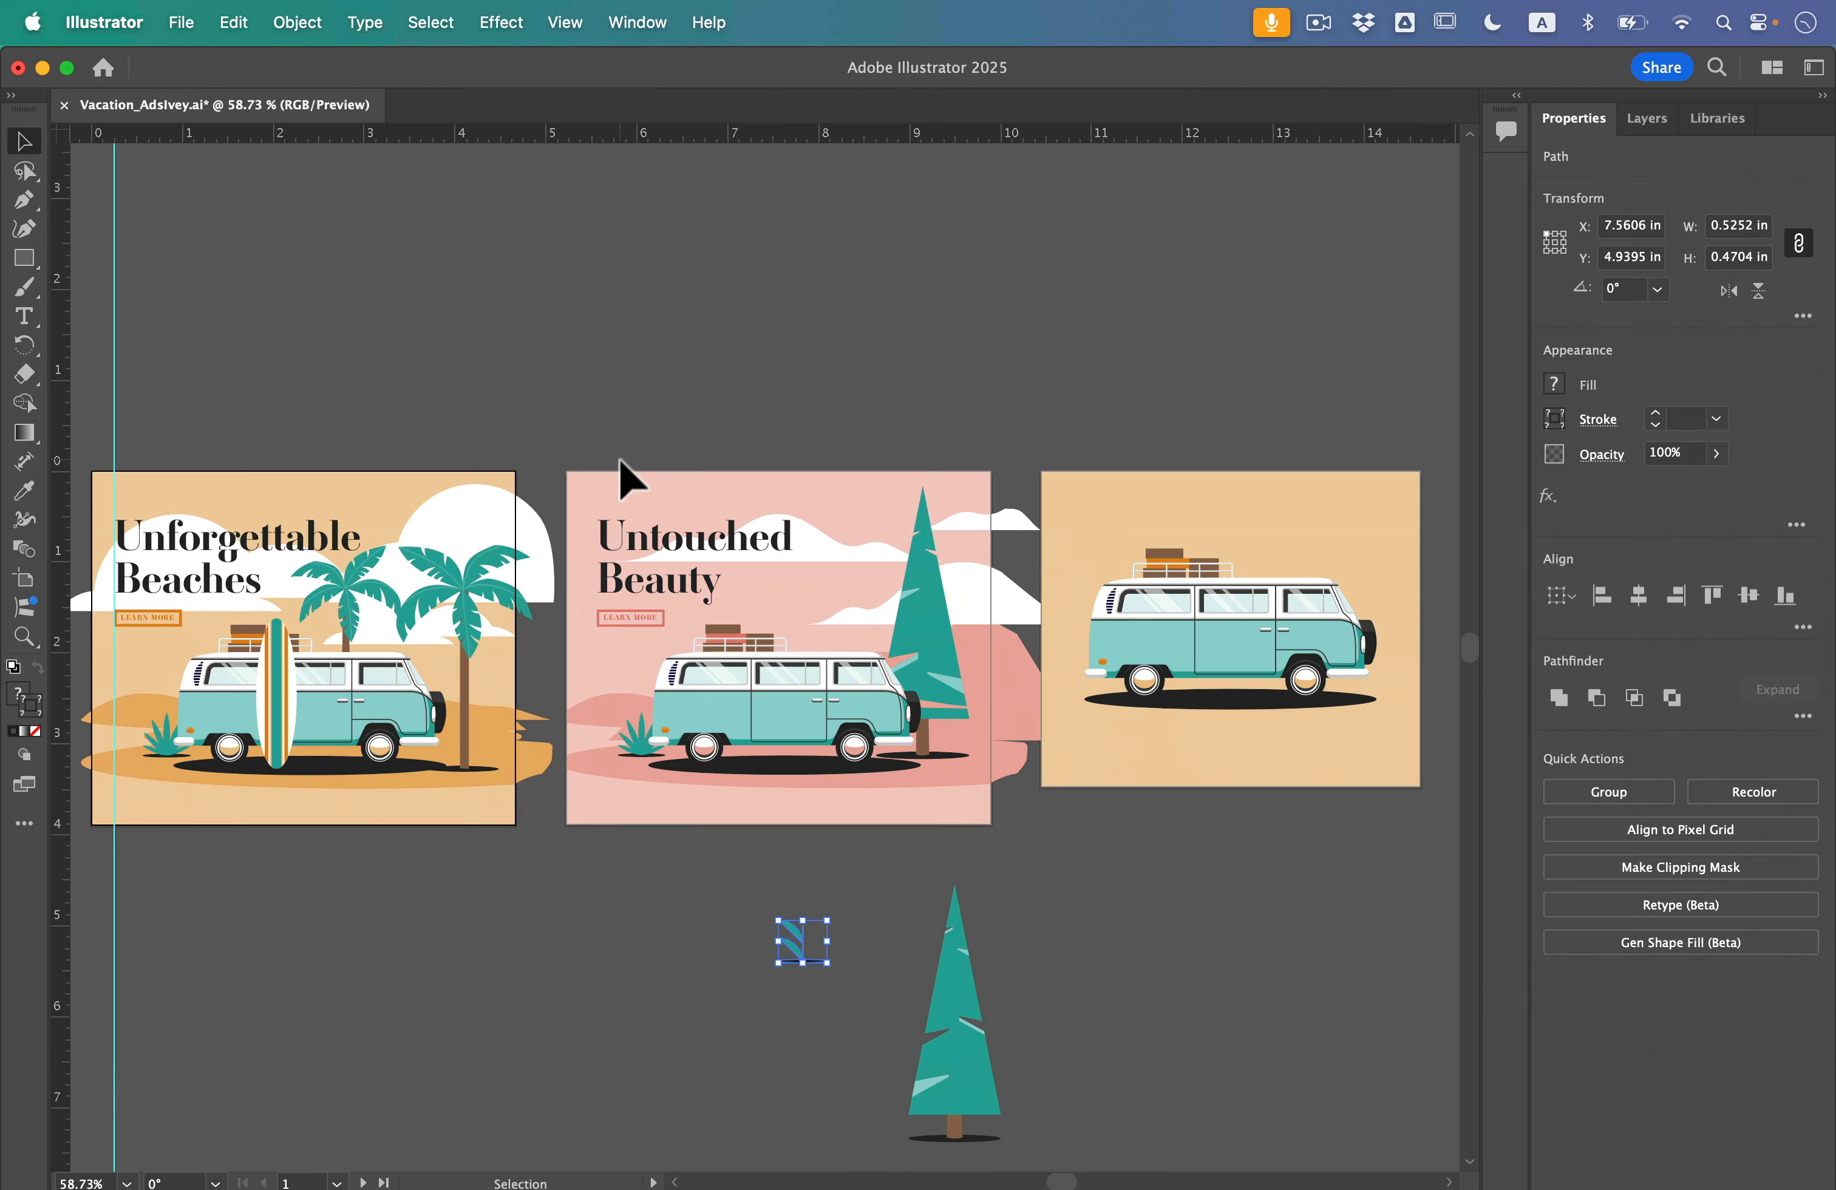
key("v")
left_click(469, 610)
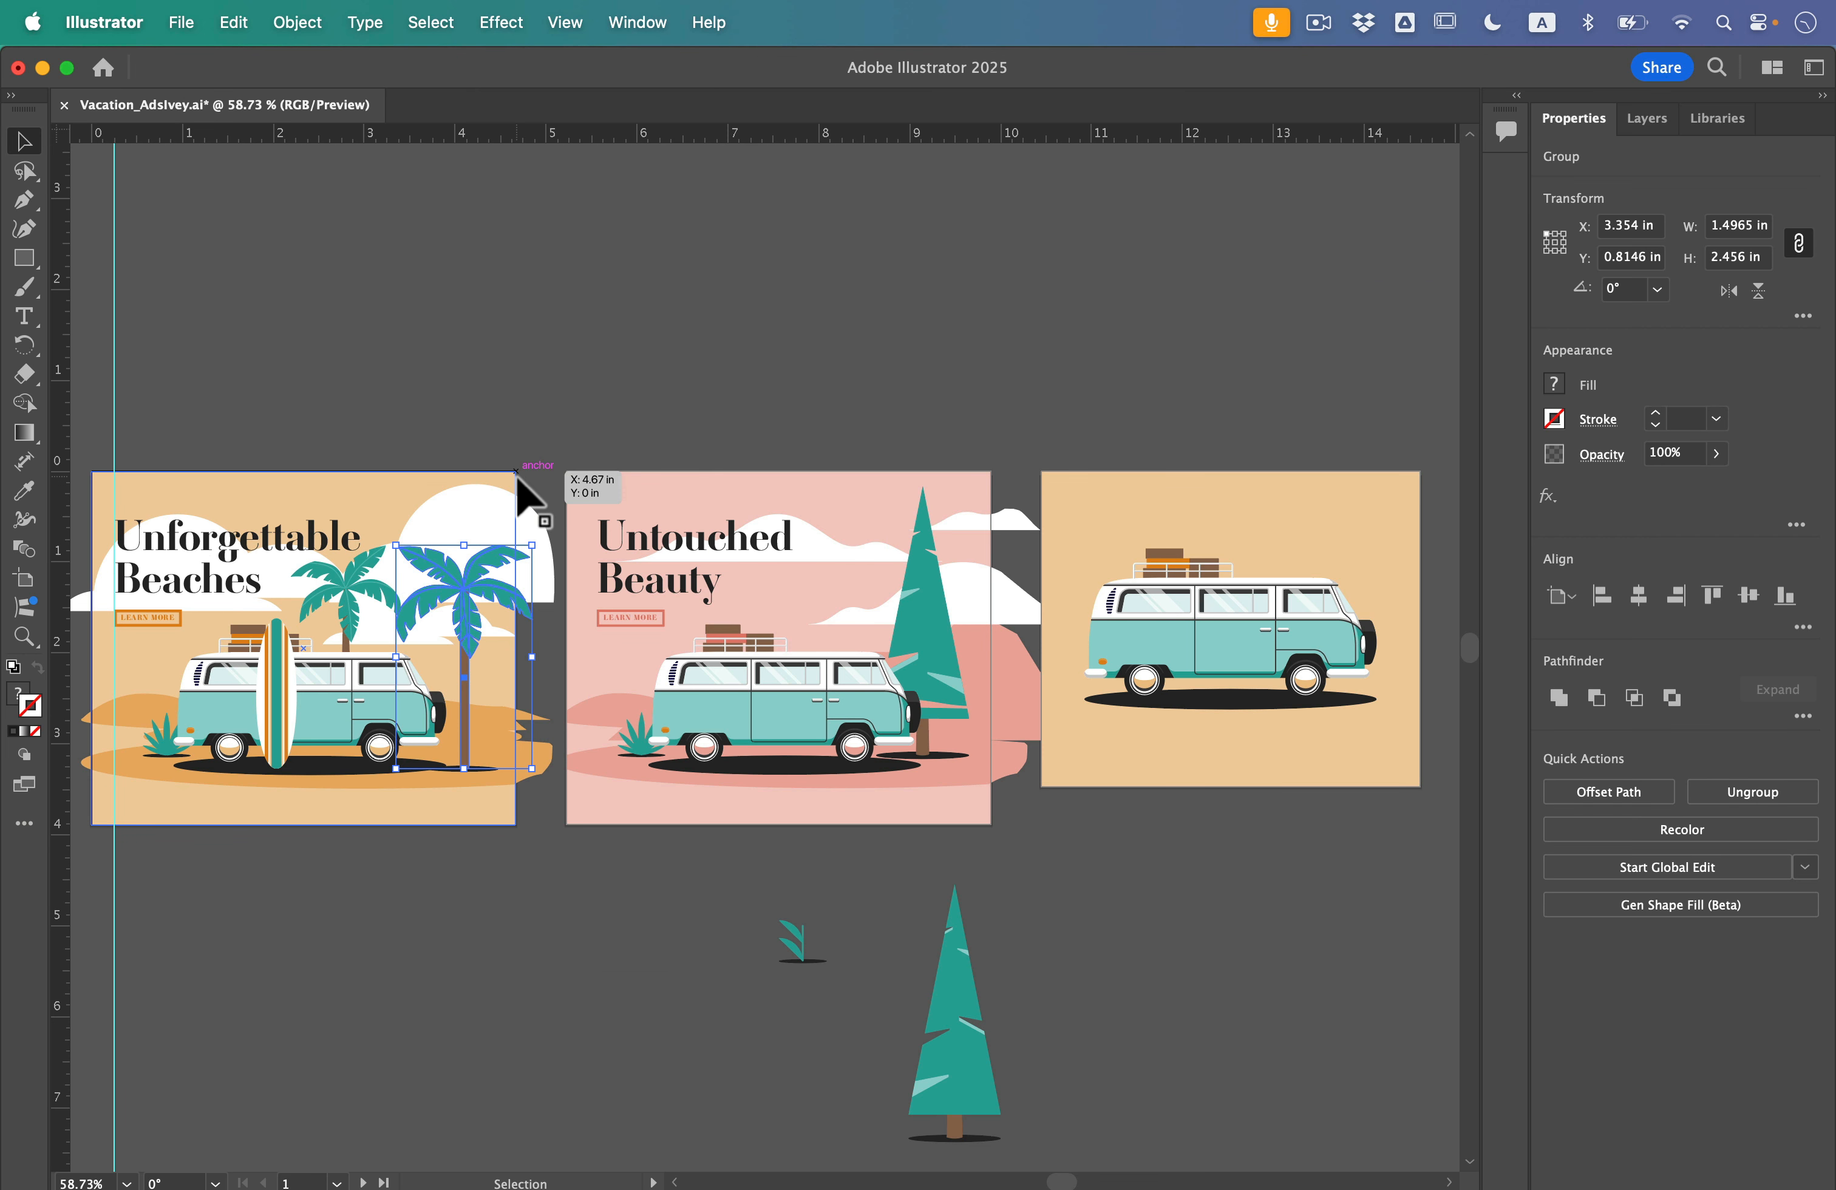
key("super+0")
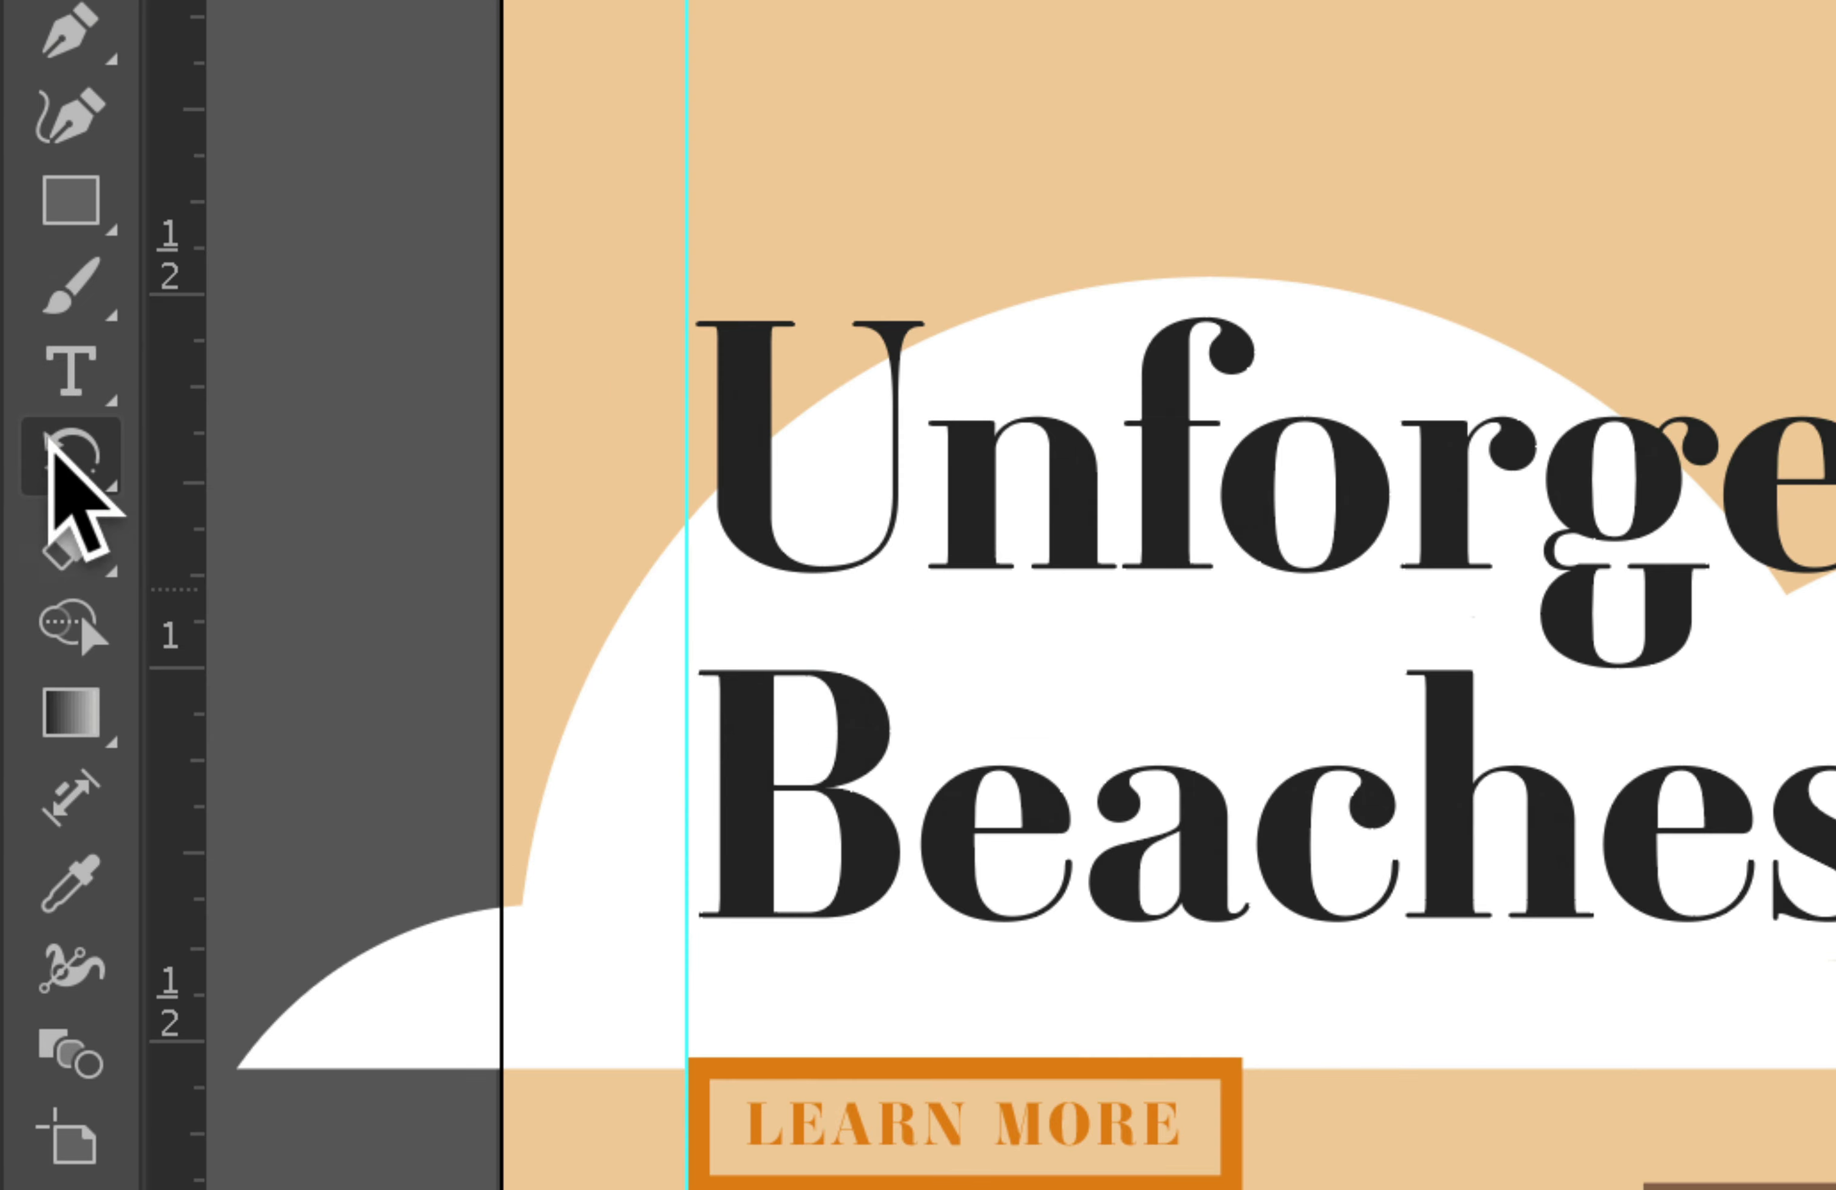
left_click(57, 462)
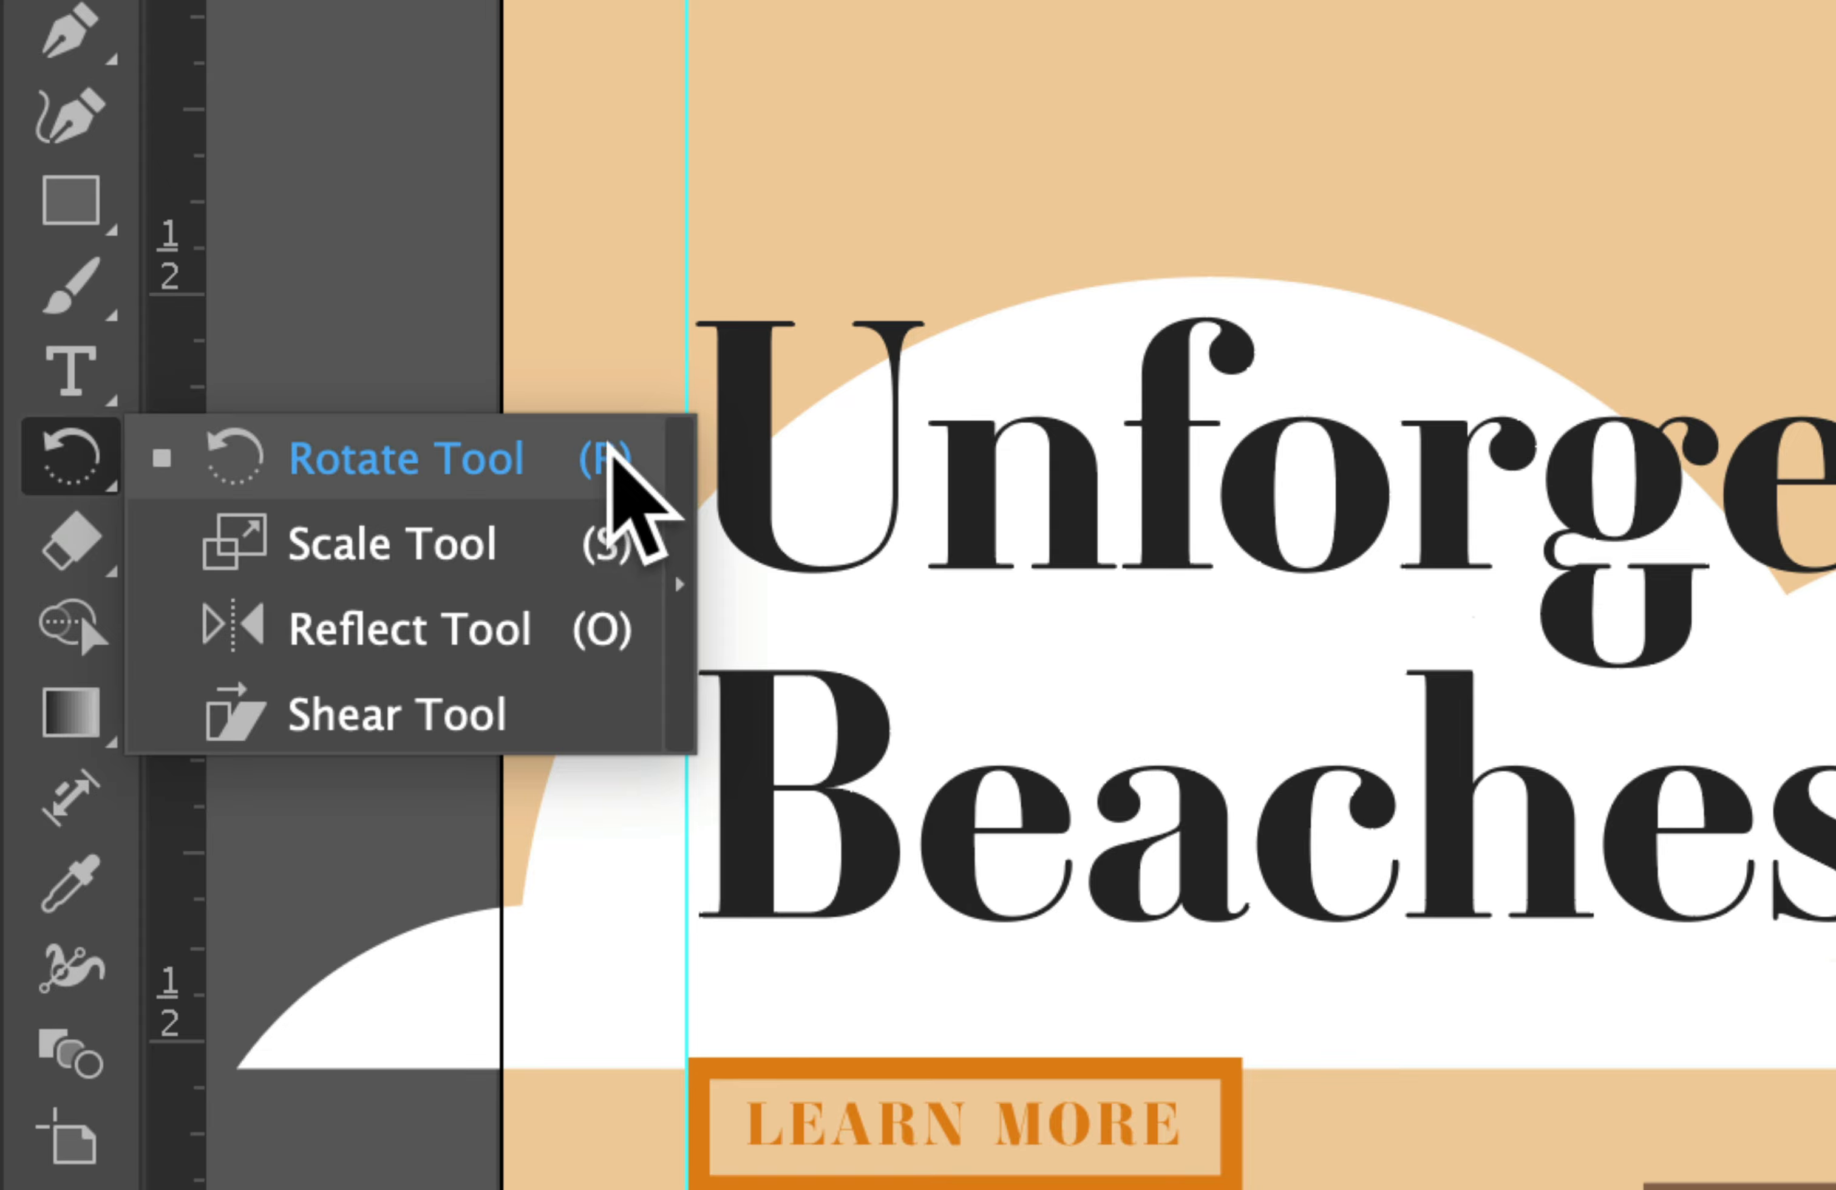
left_click(647, 471)
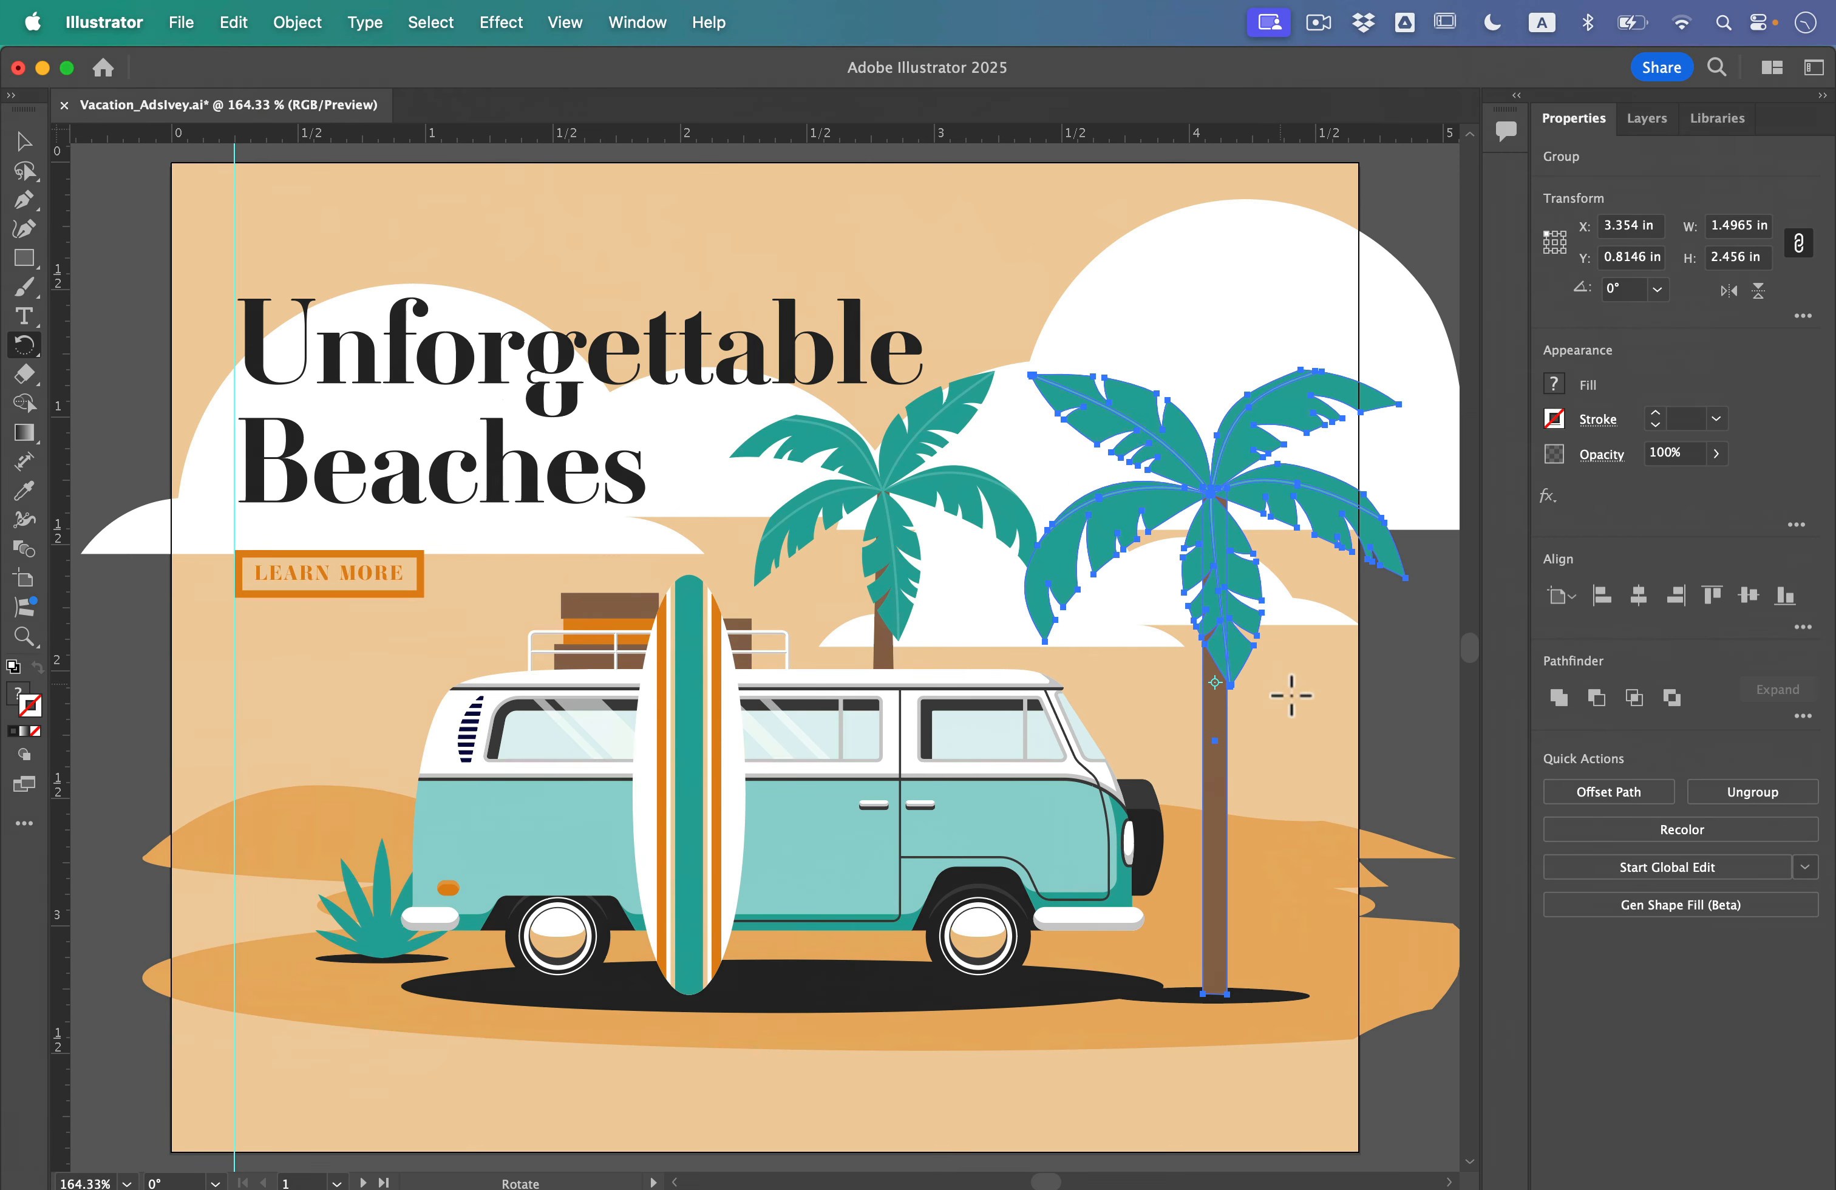
left_click_drag(1368, 586, 1388, 666)
key("super+z")
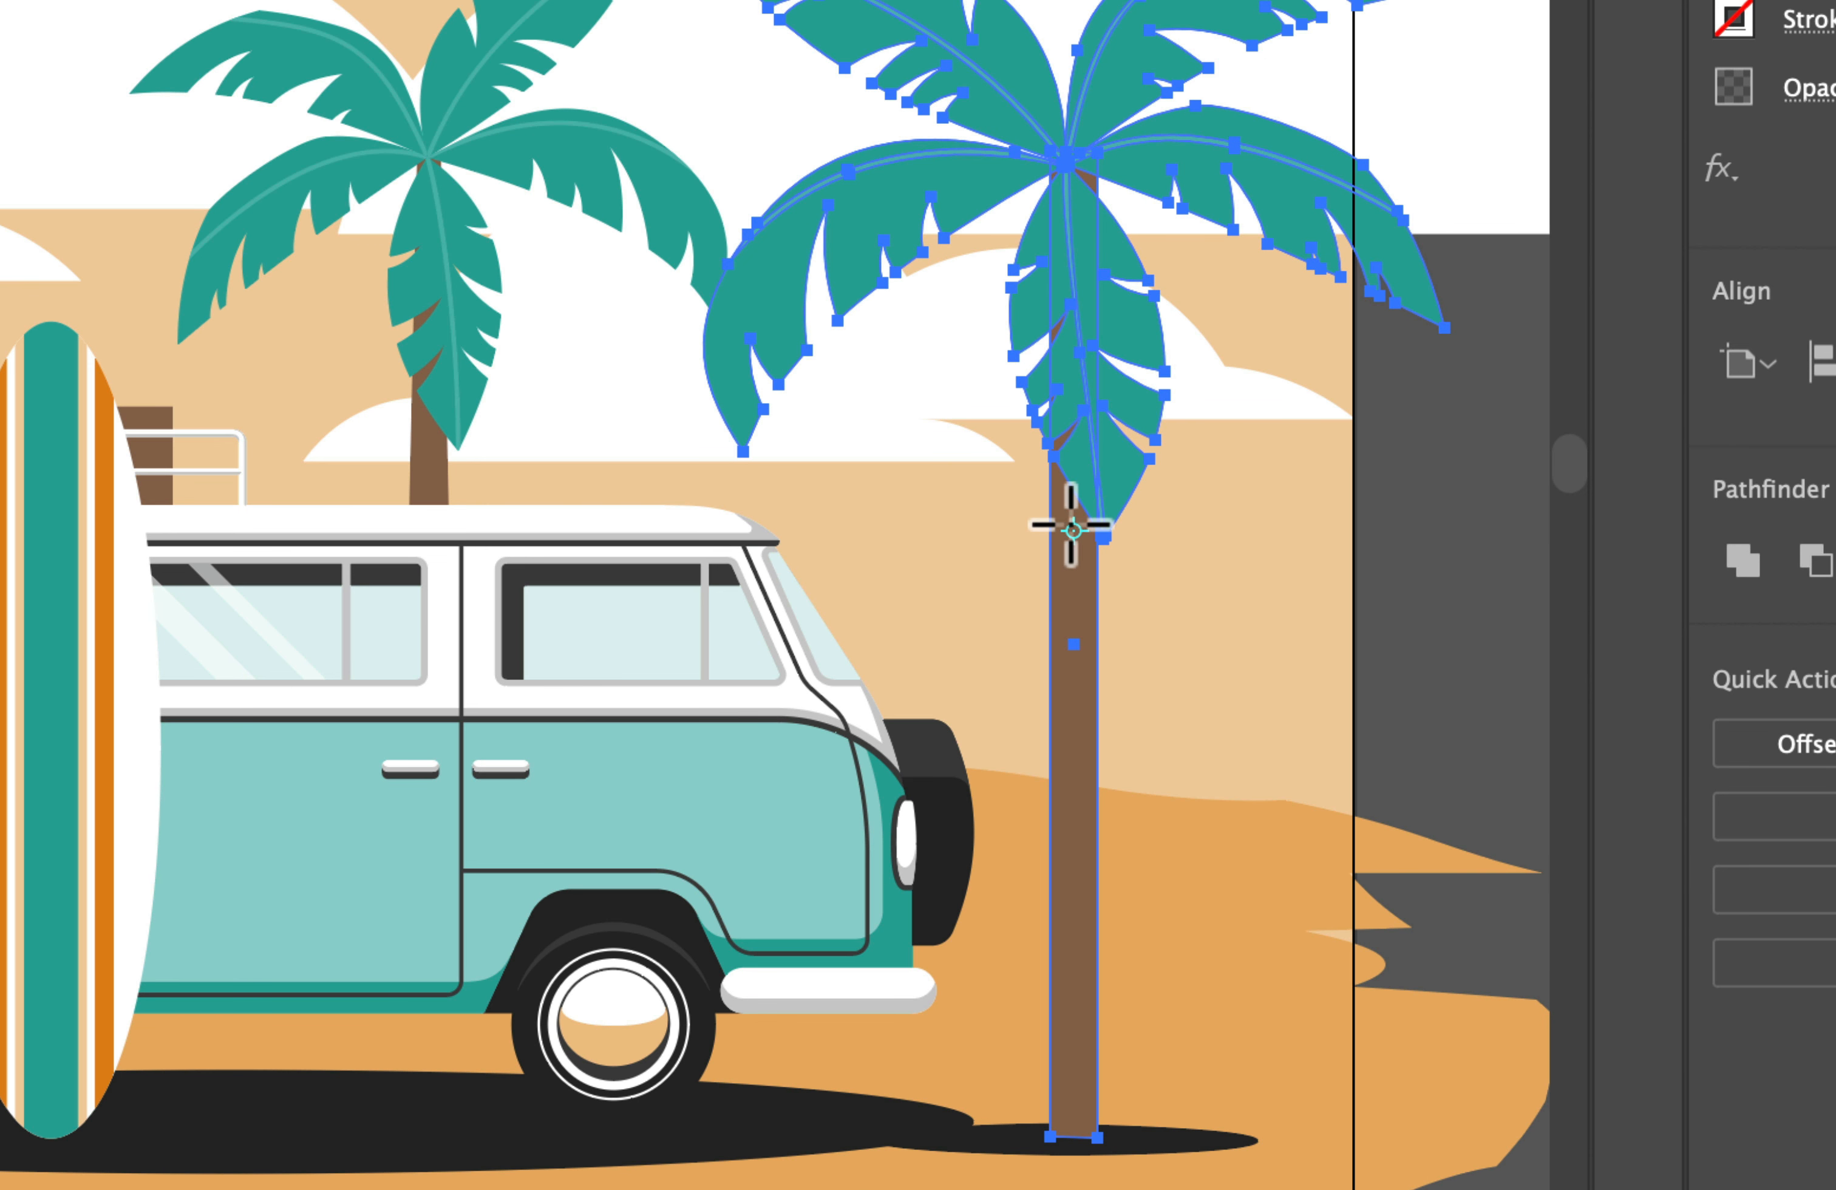
Set the rotation point at the base of the right palm's trunk and rotate the tree about 11° clockwise
left_click_drag(1074, 530, 1075, 1137)
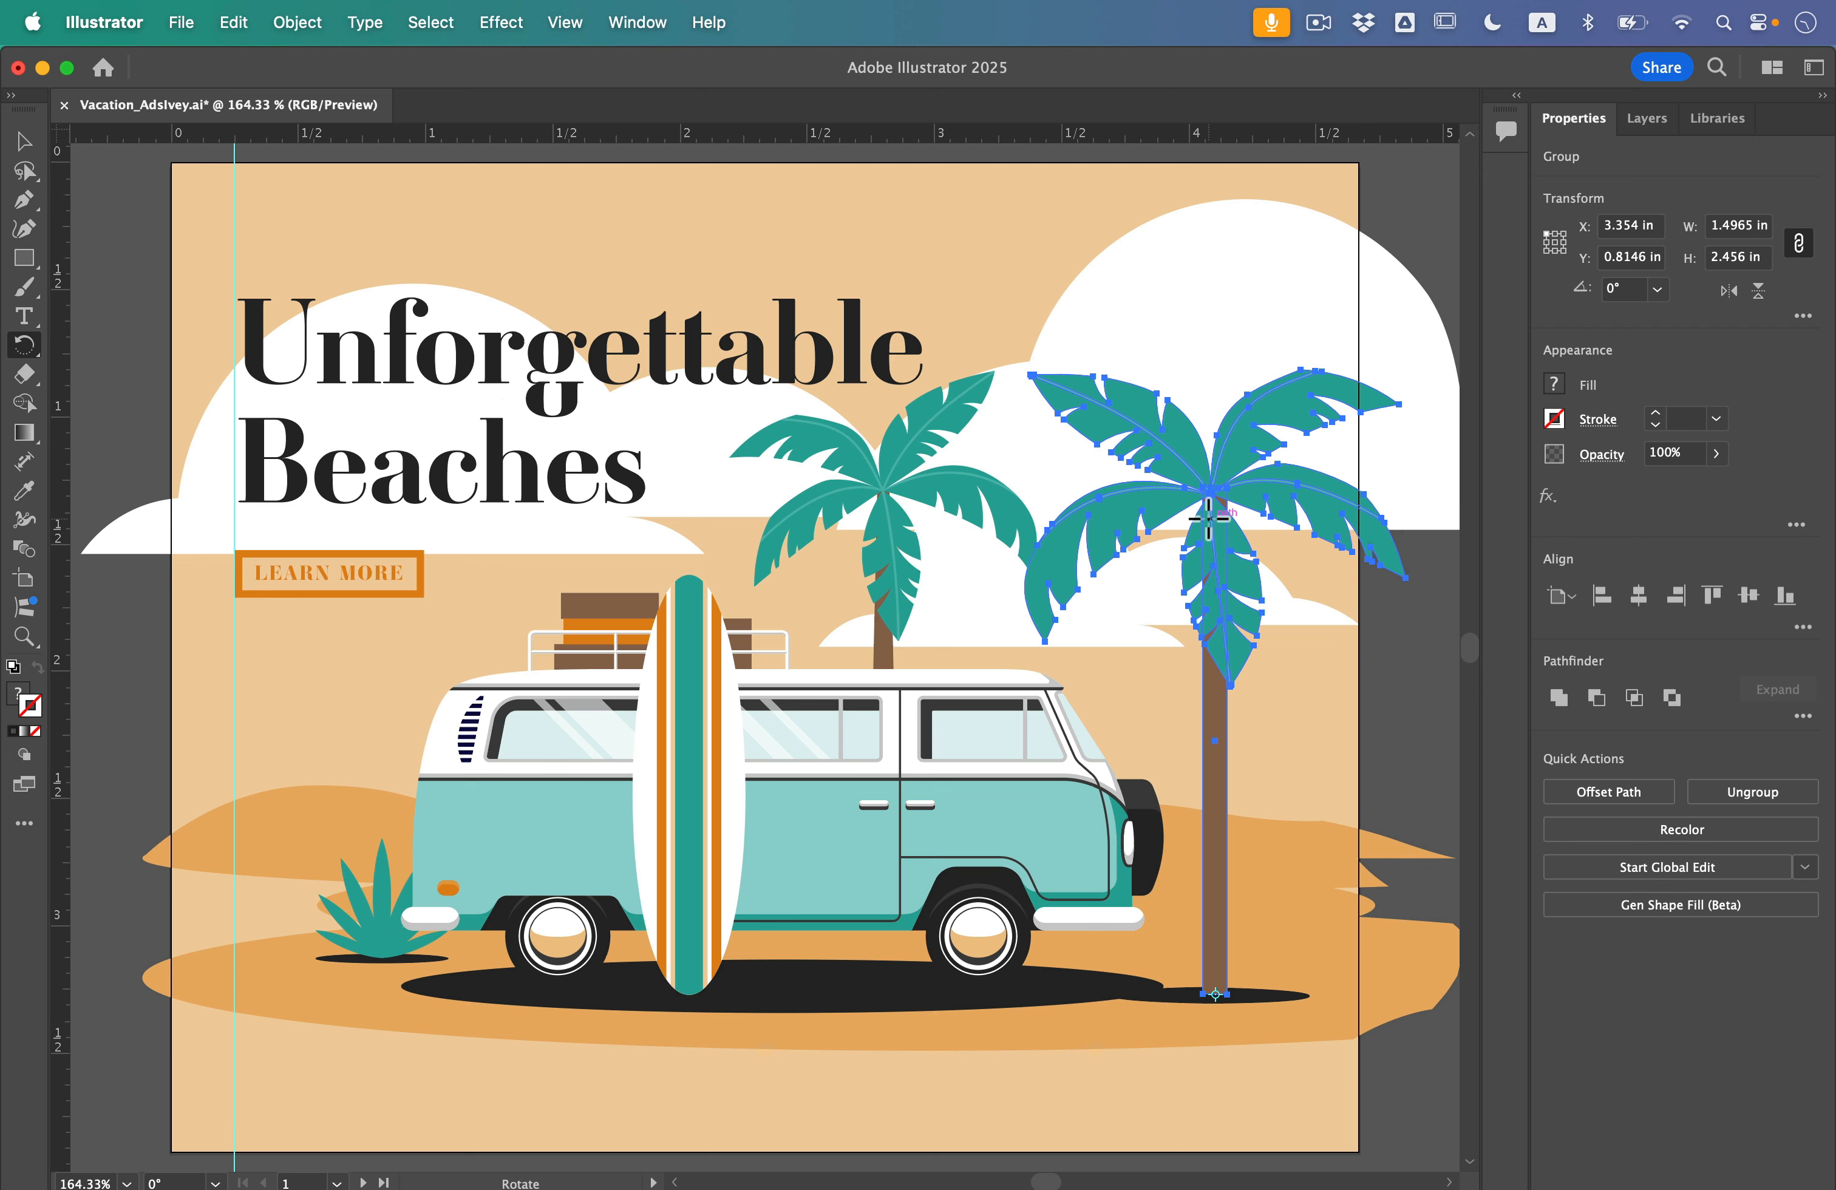
left_click_drag(1208, 518, 1298, 553)
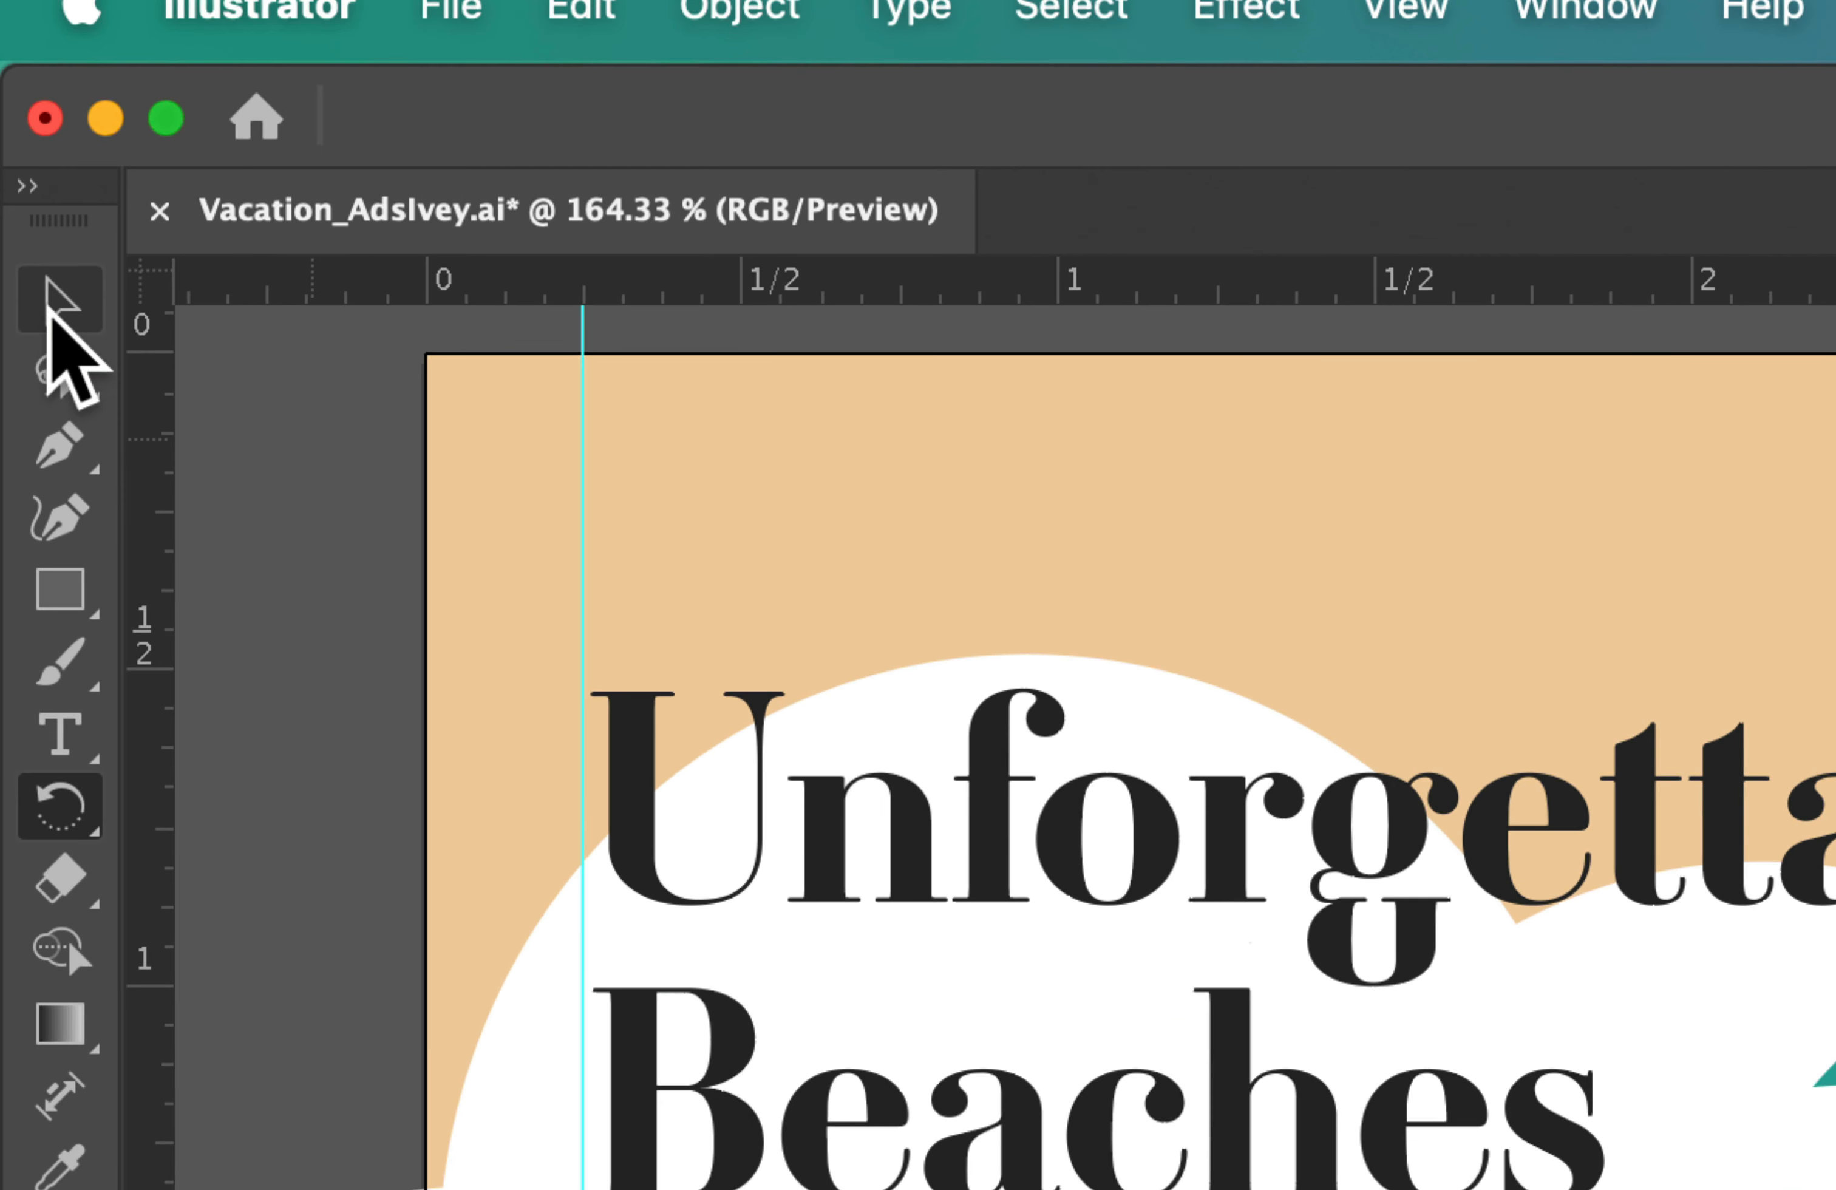
left_click(23, 141)
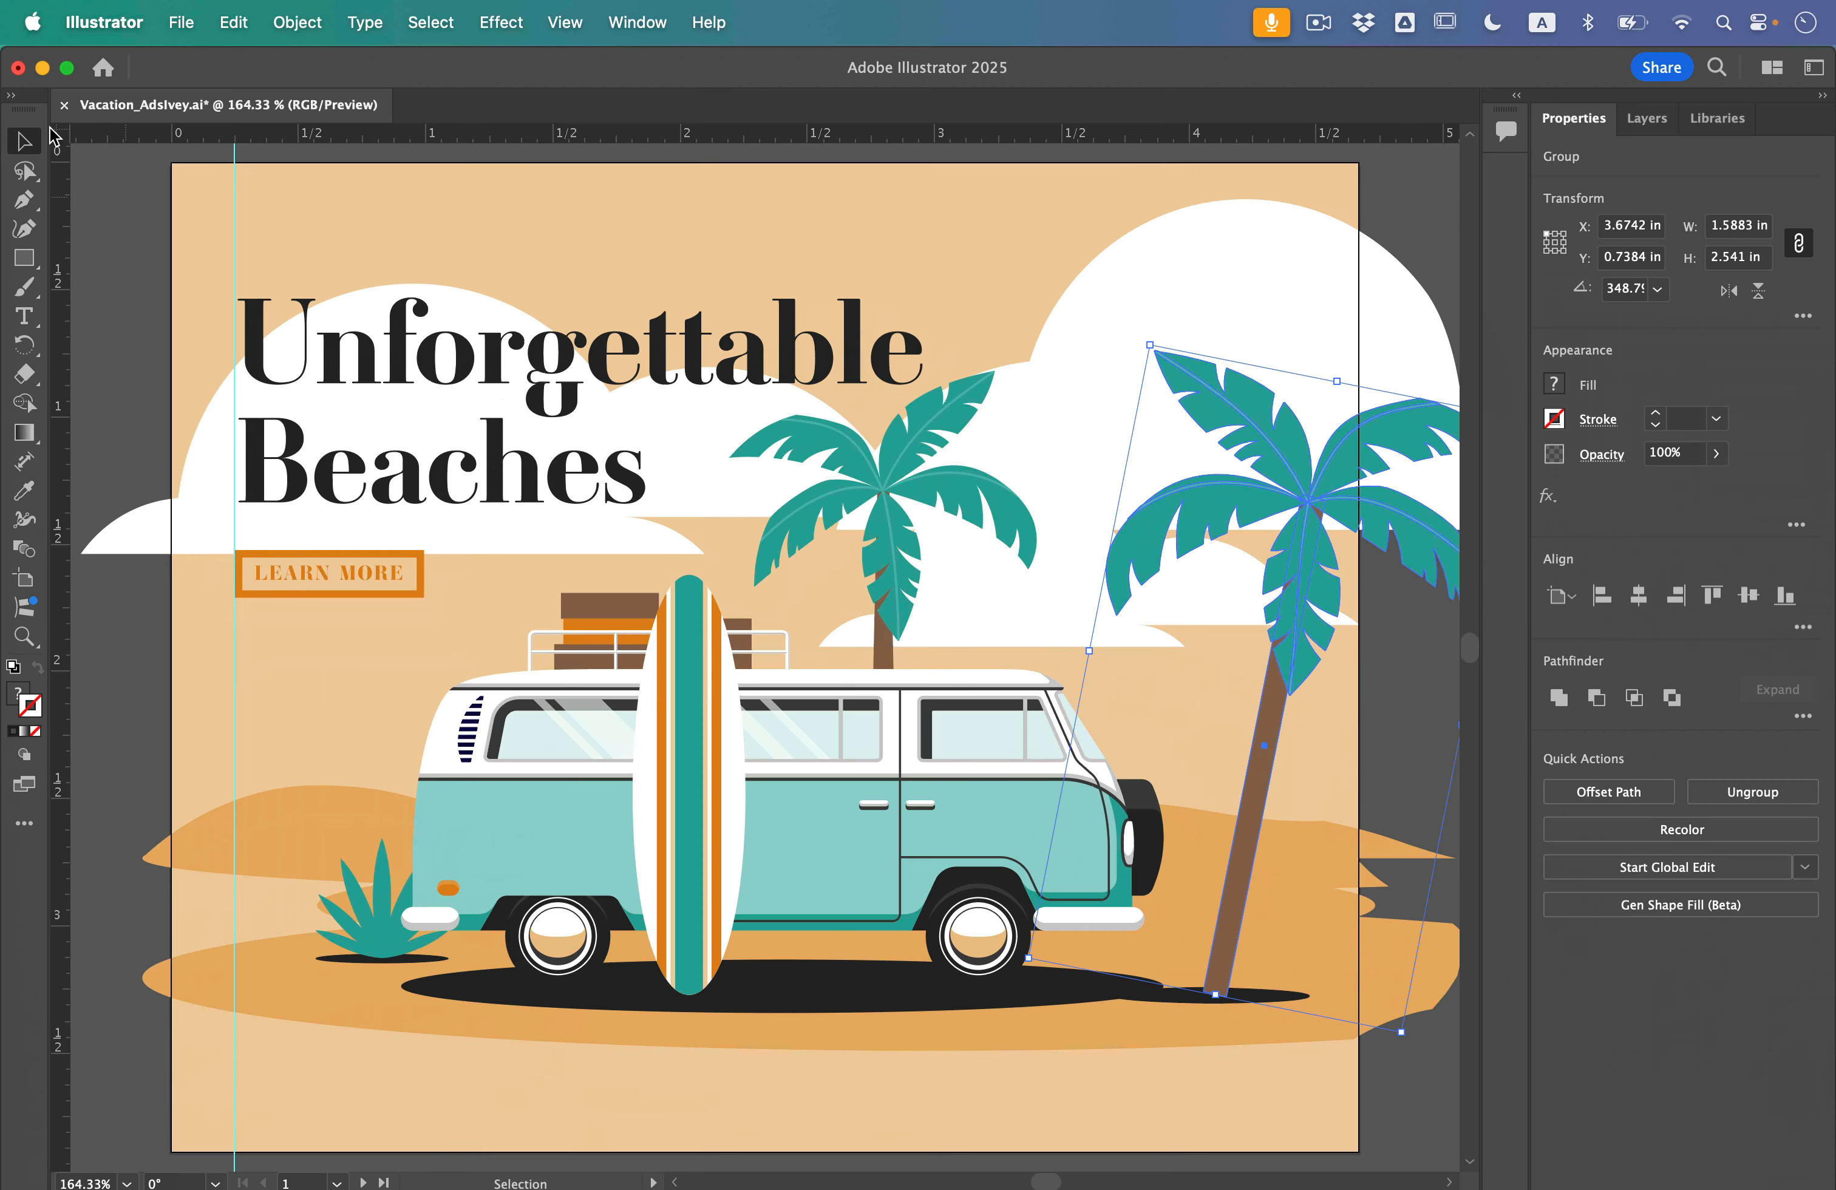
Select the three white cloud shapes on the beach ad artboard together and try moving them as a set
left_click(1240, 277)
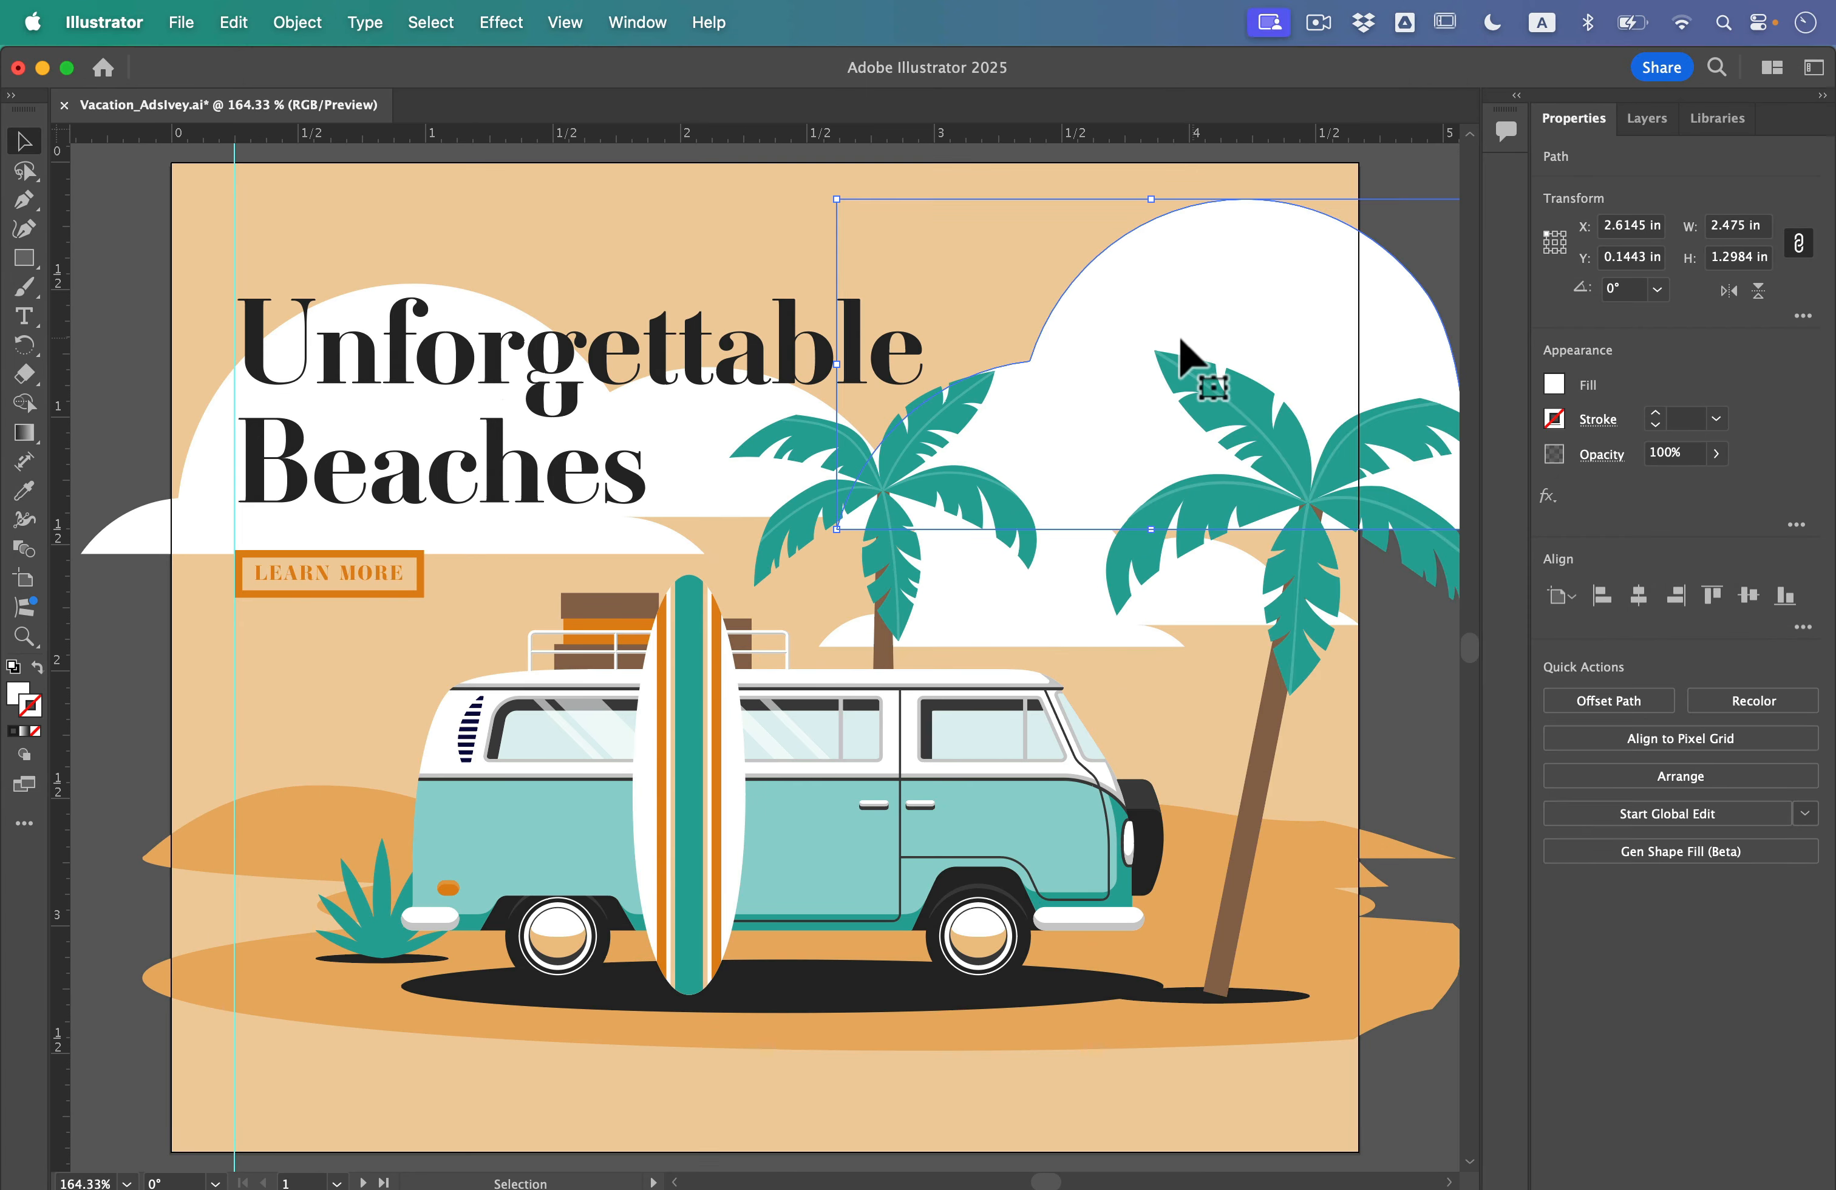
left_click(1059, 634, "shift")
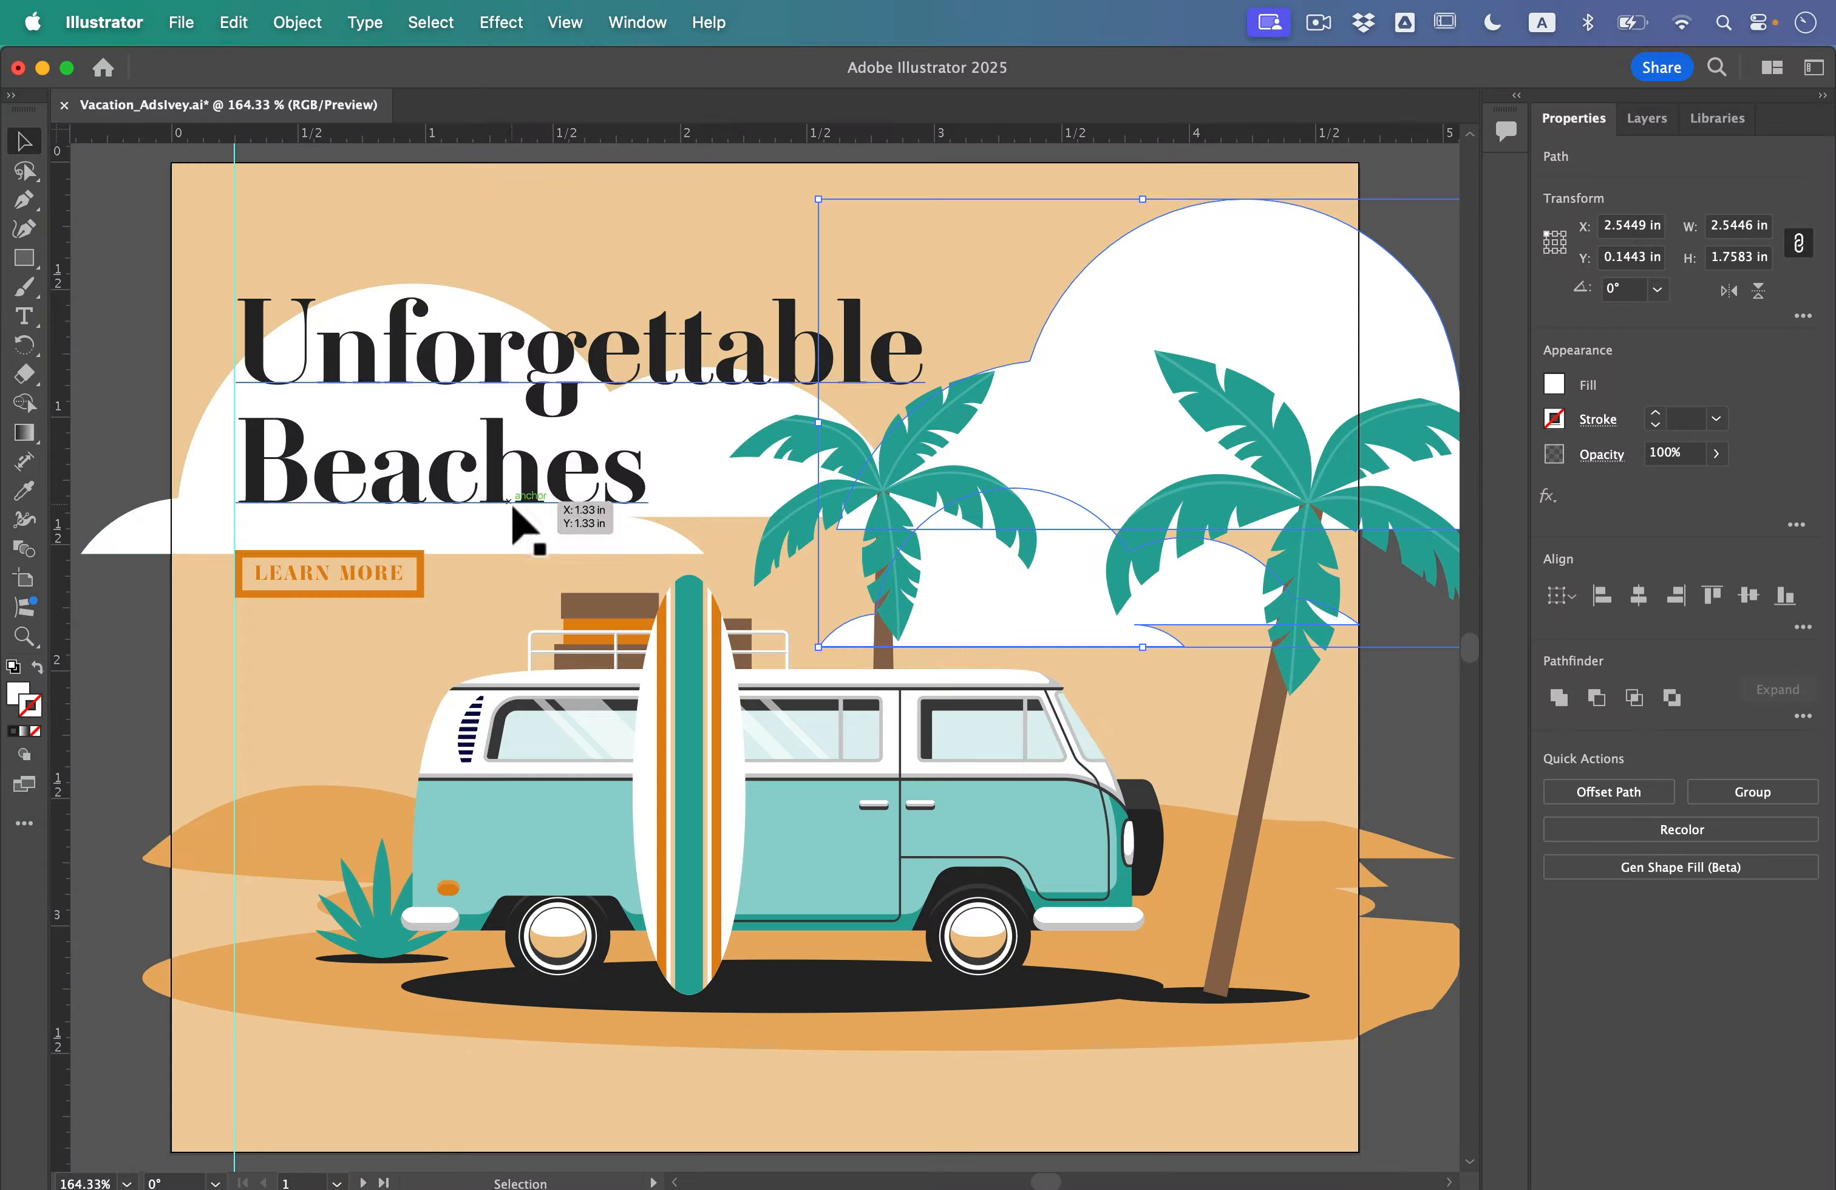
left_click(128, 552, "shift")
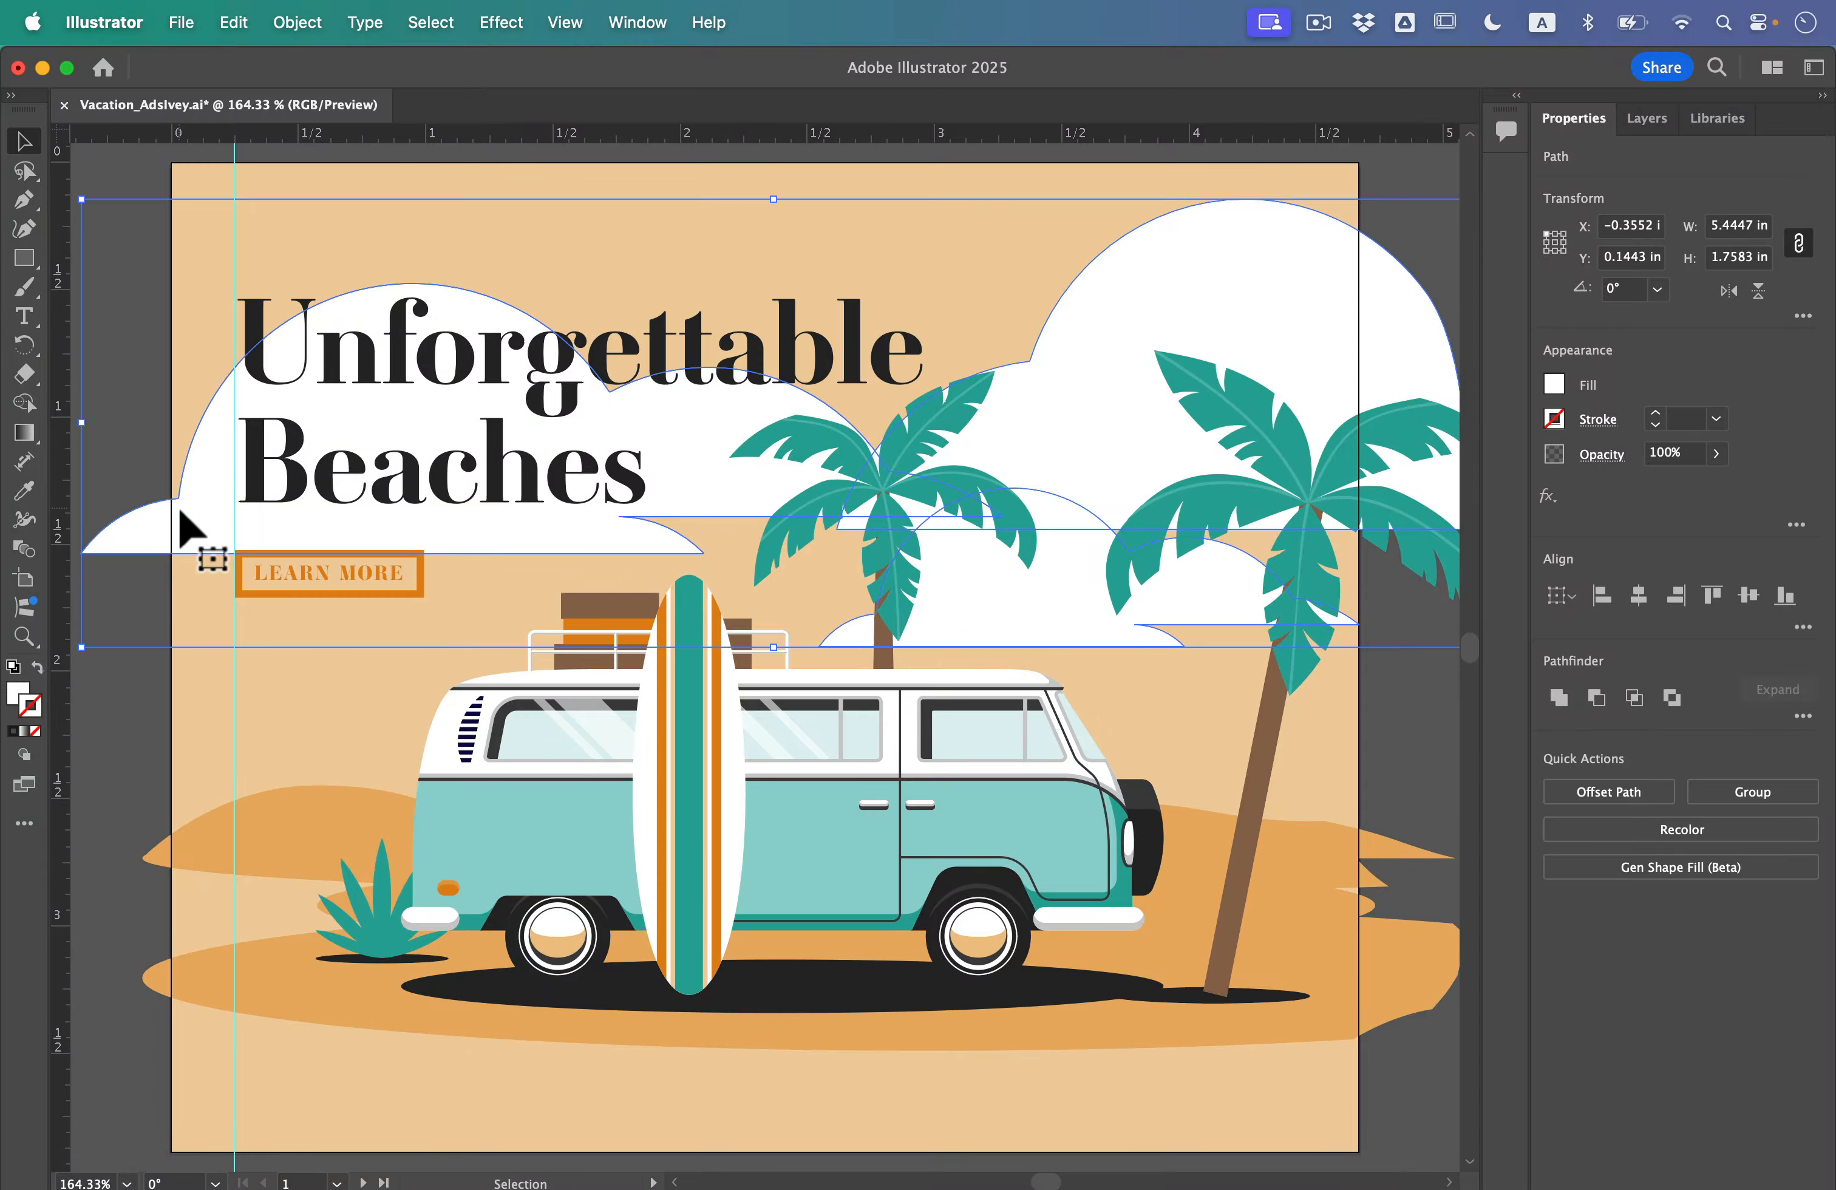
left_click_drag(99, 215, 589, 366)
key("super+z")
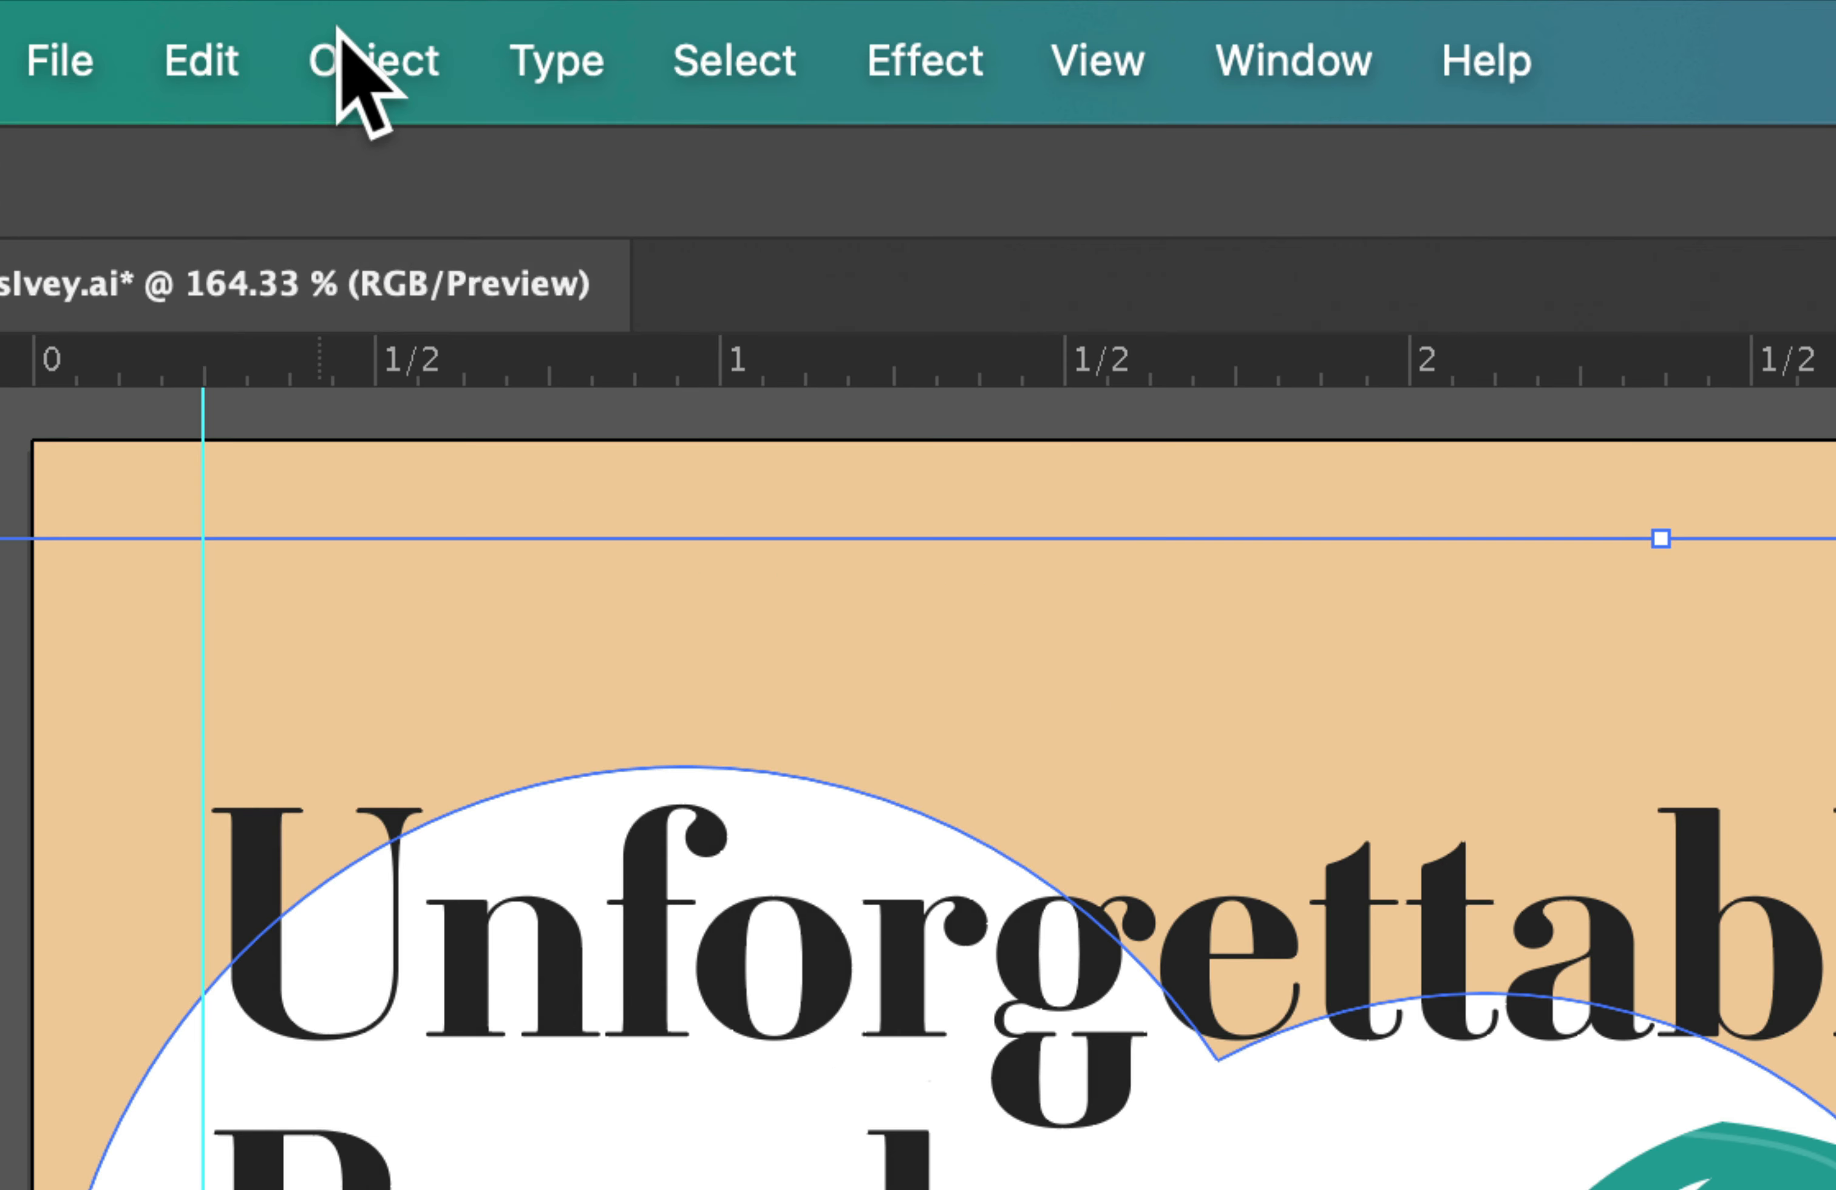
Scale the three selected clouds individually to 70% horizontally and vertically with Transform Each, comparing the preview before applying
left_click(286, 14)
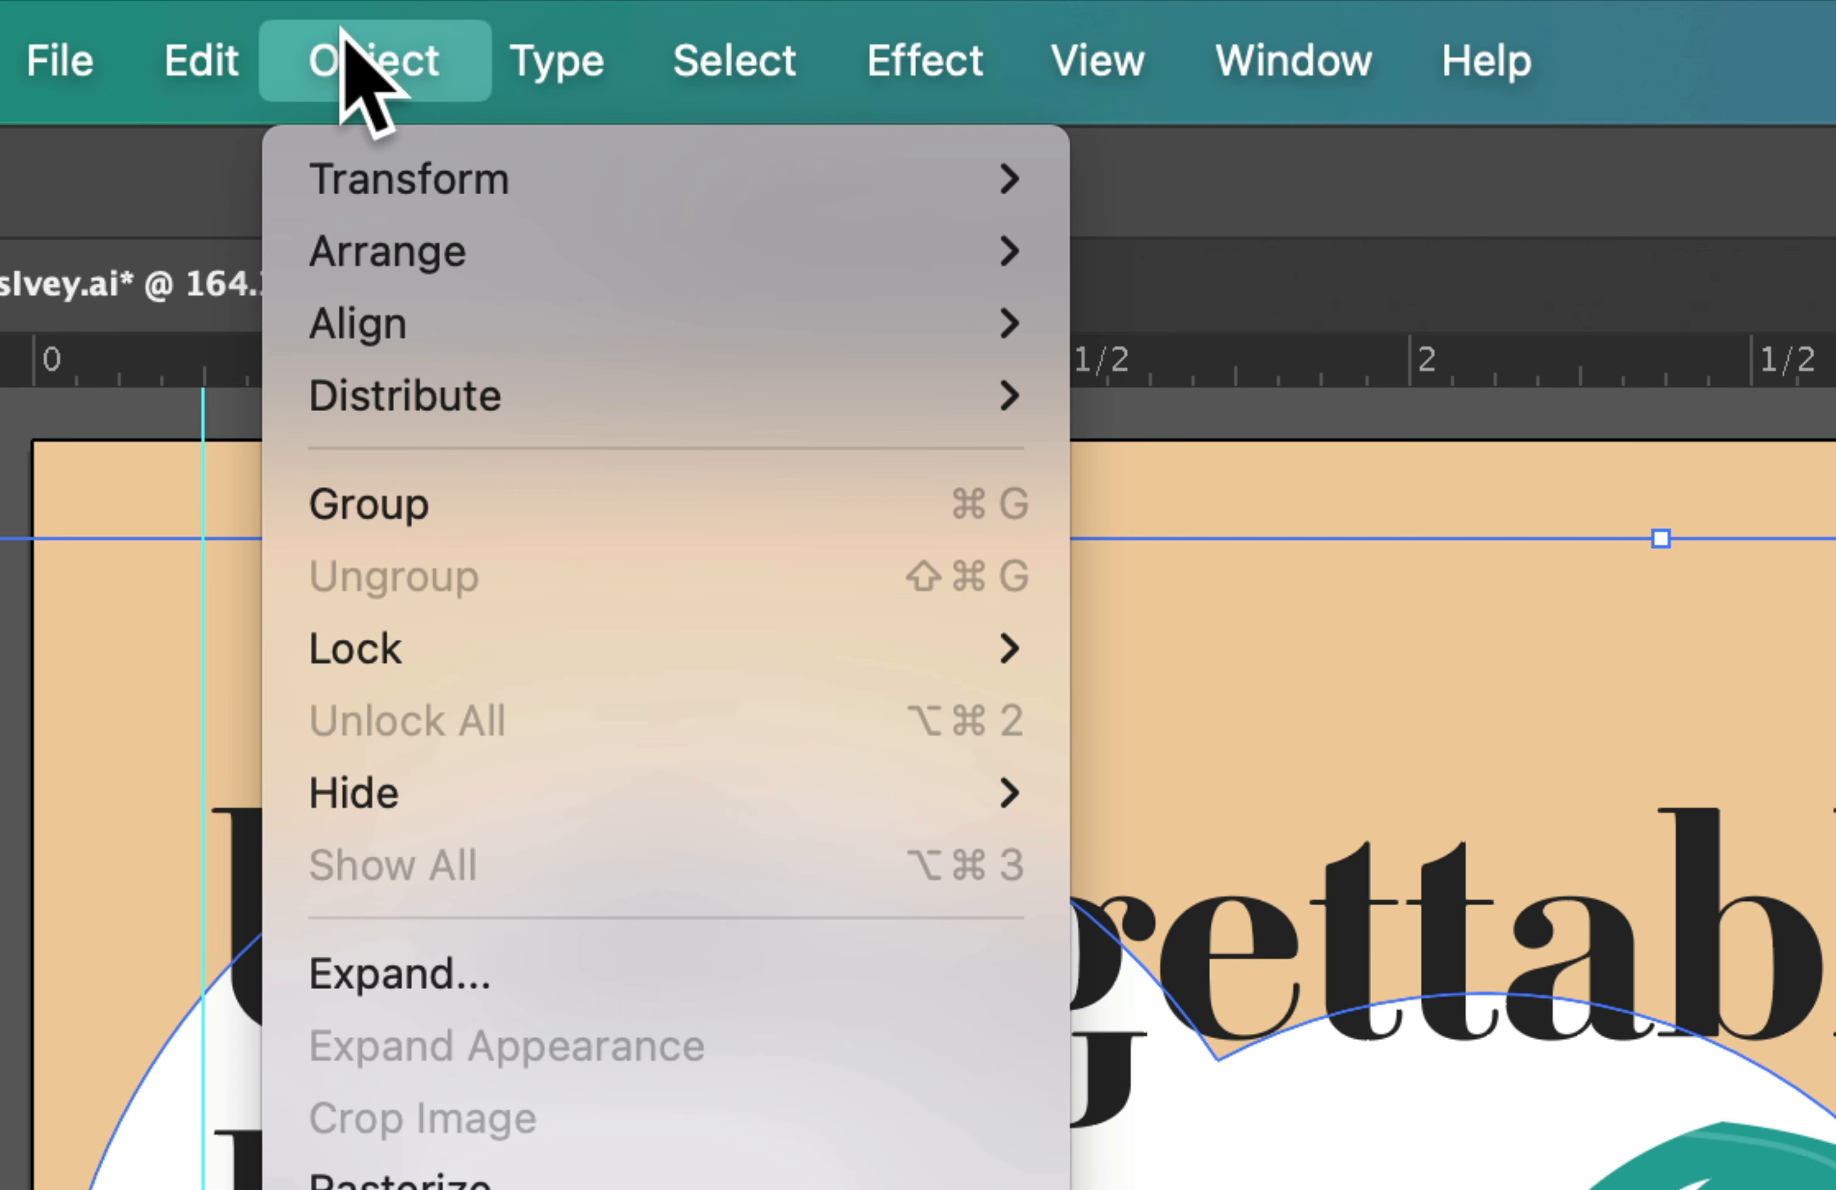
mouse_move(369, 176)
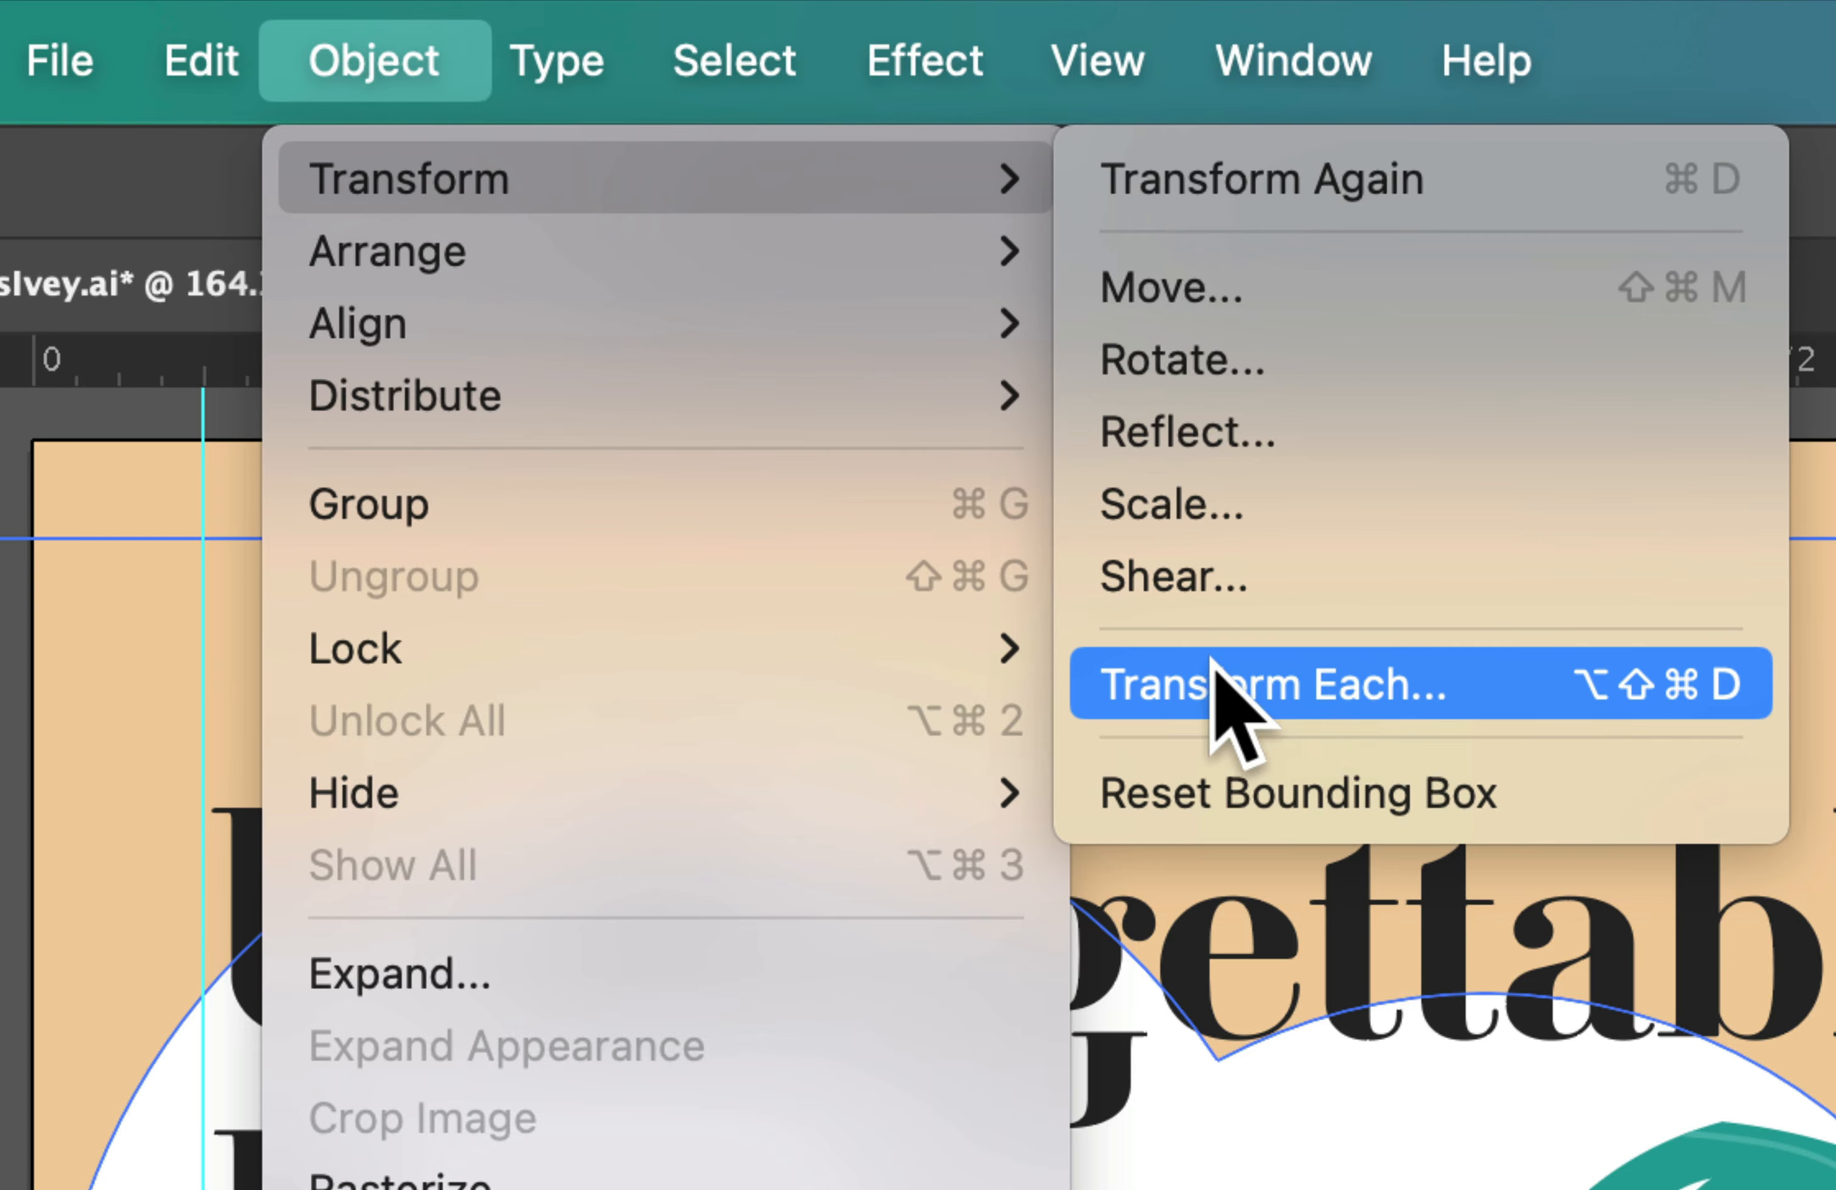
left_click(1298, 688)
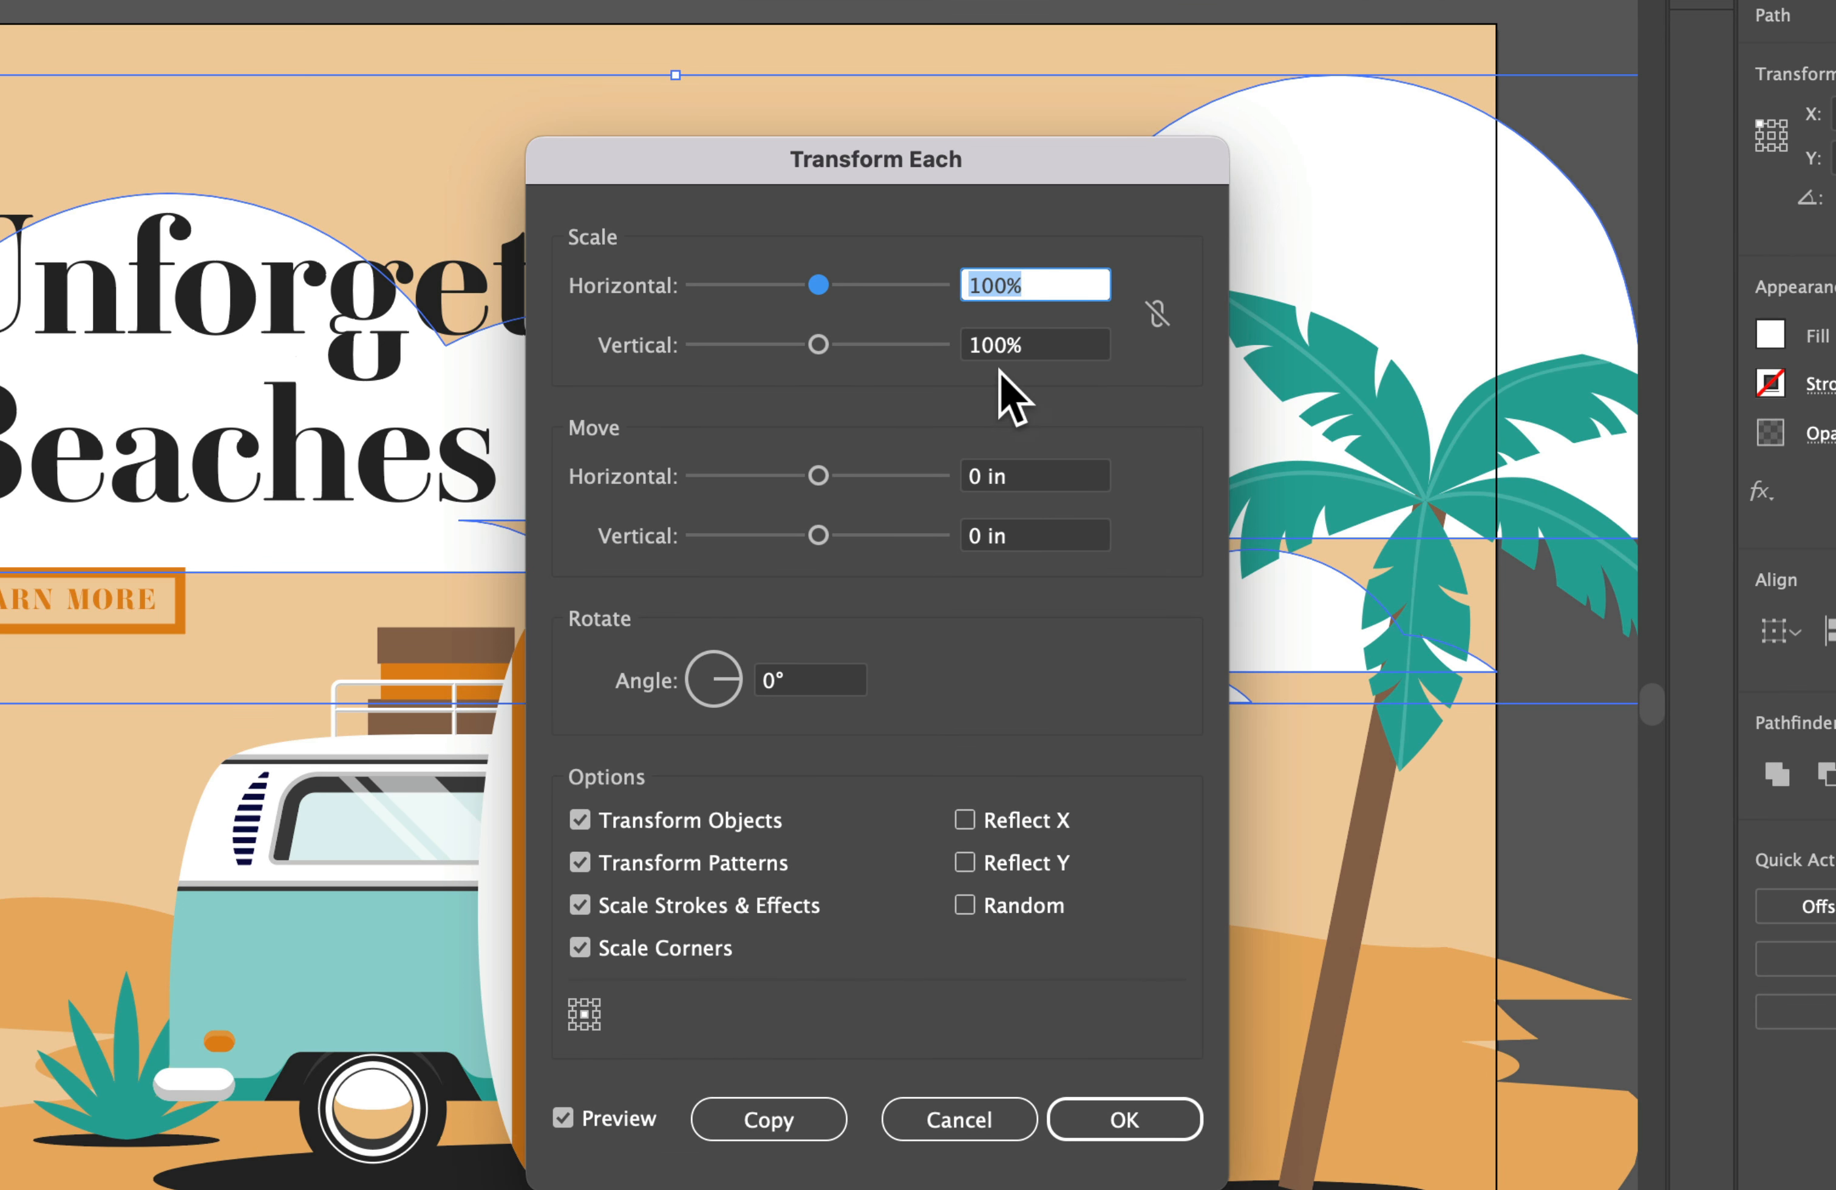
type("70")
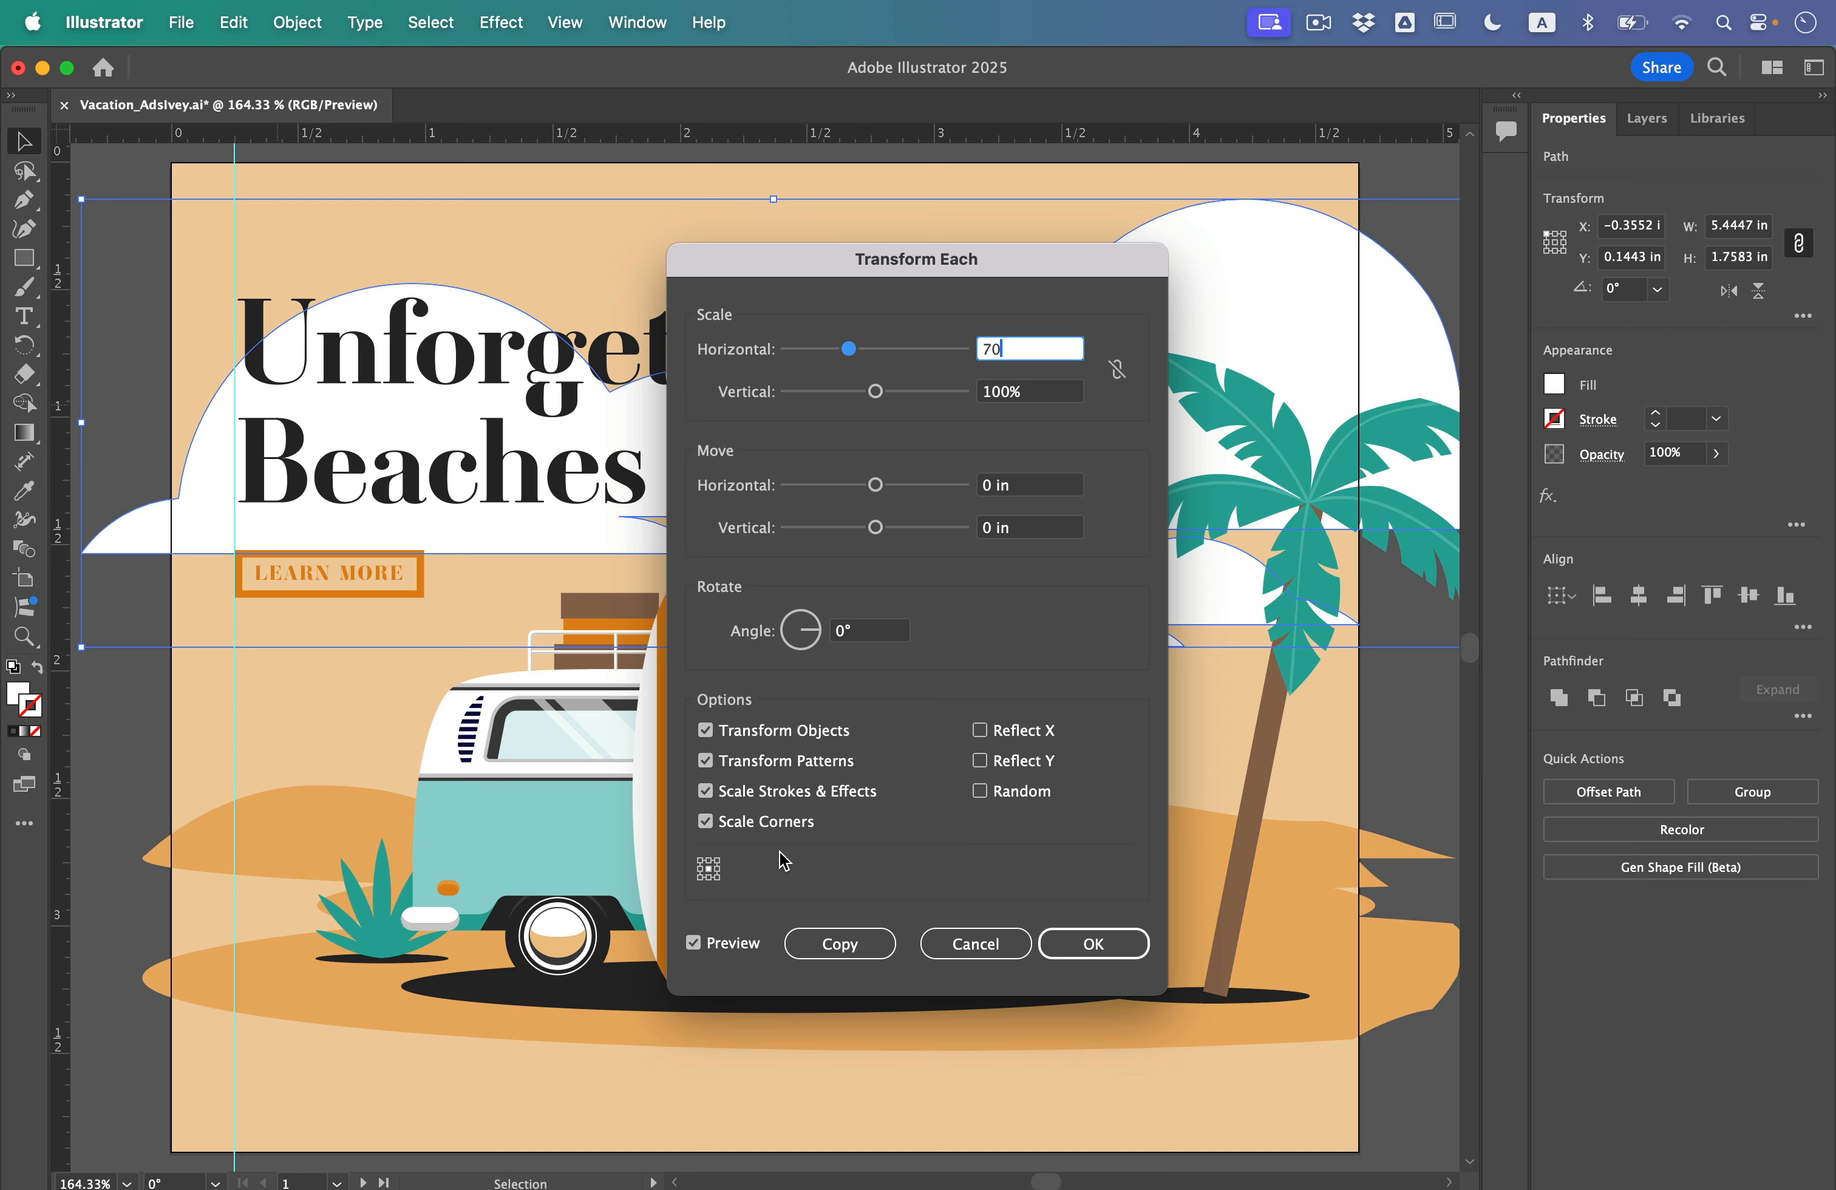
left_click(731, 943)
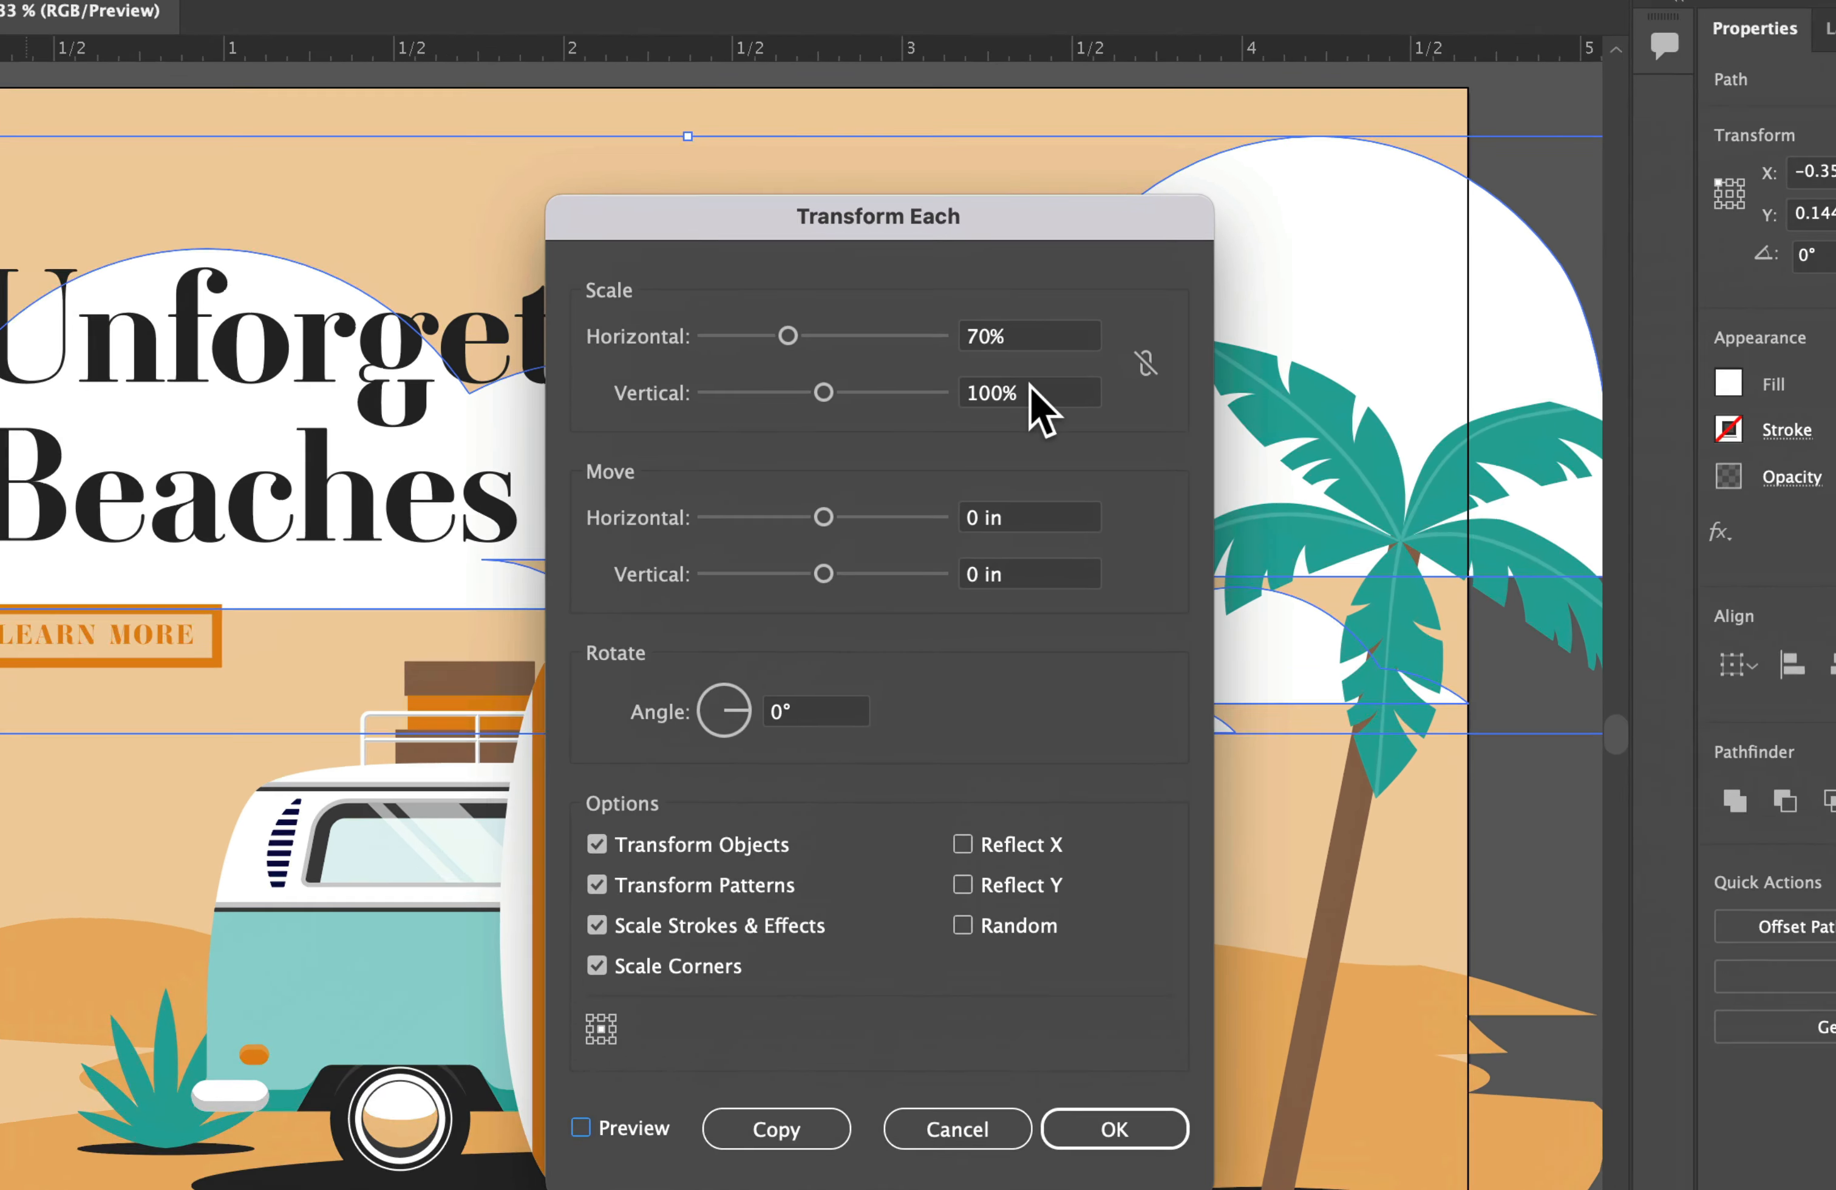
left_click(1031, 397)
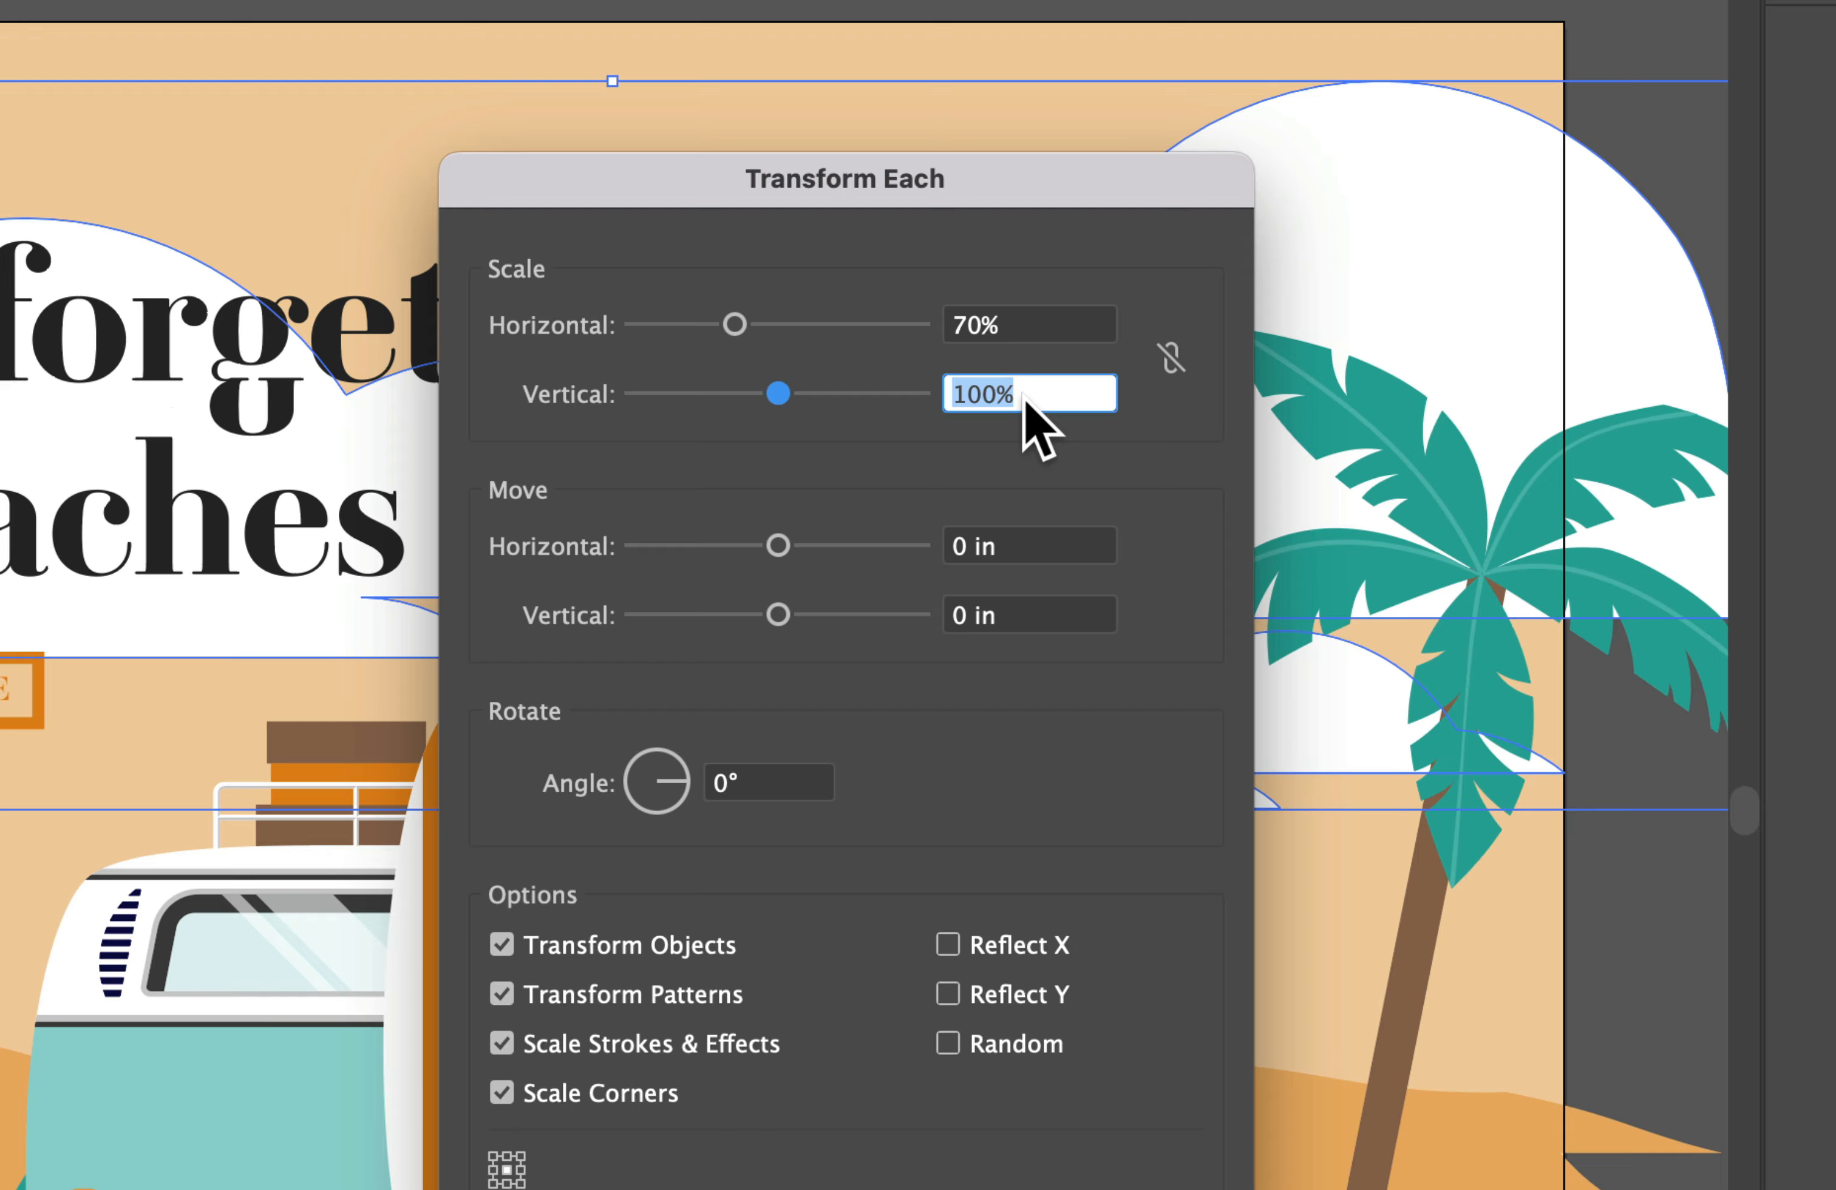
type("70")
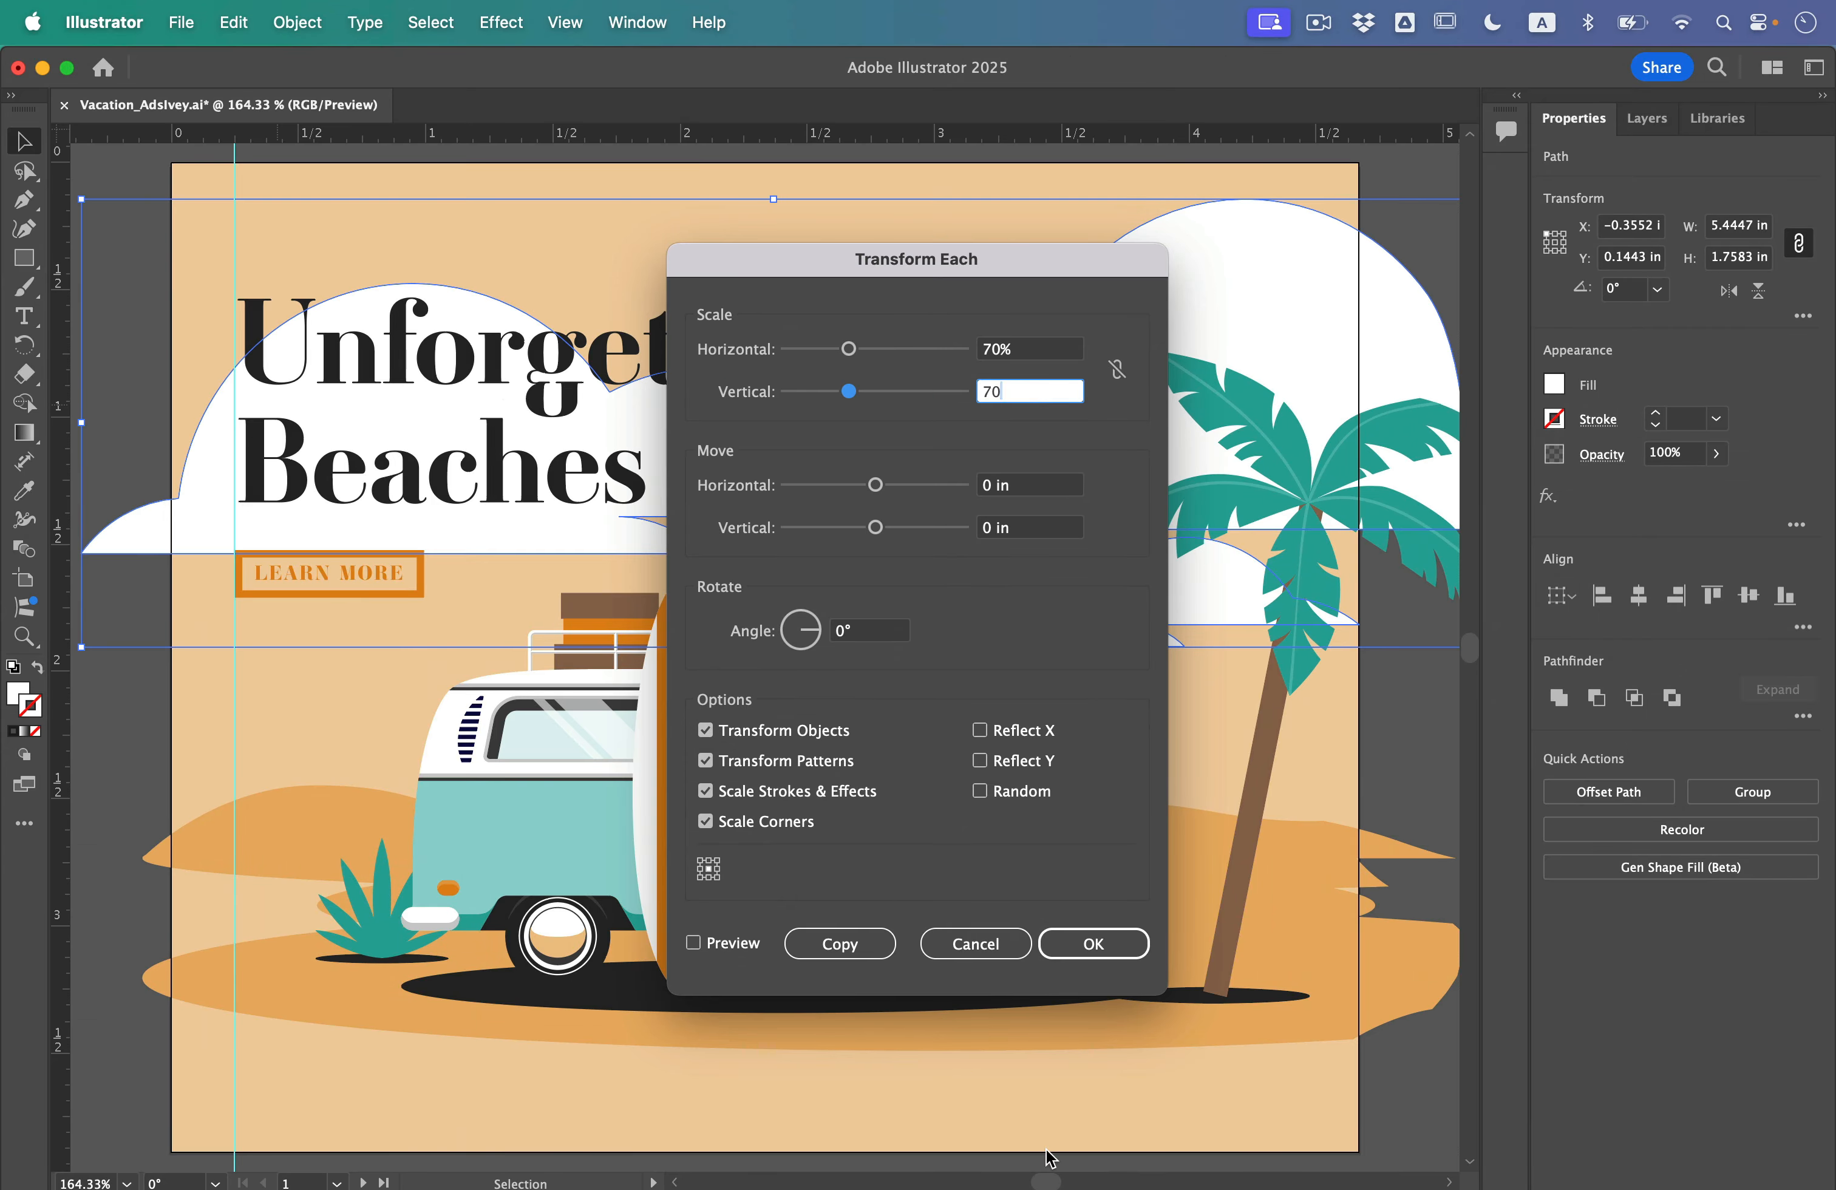
left_click(695, 944)
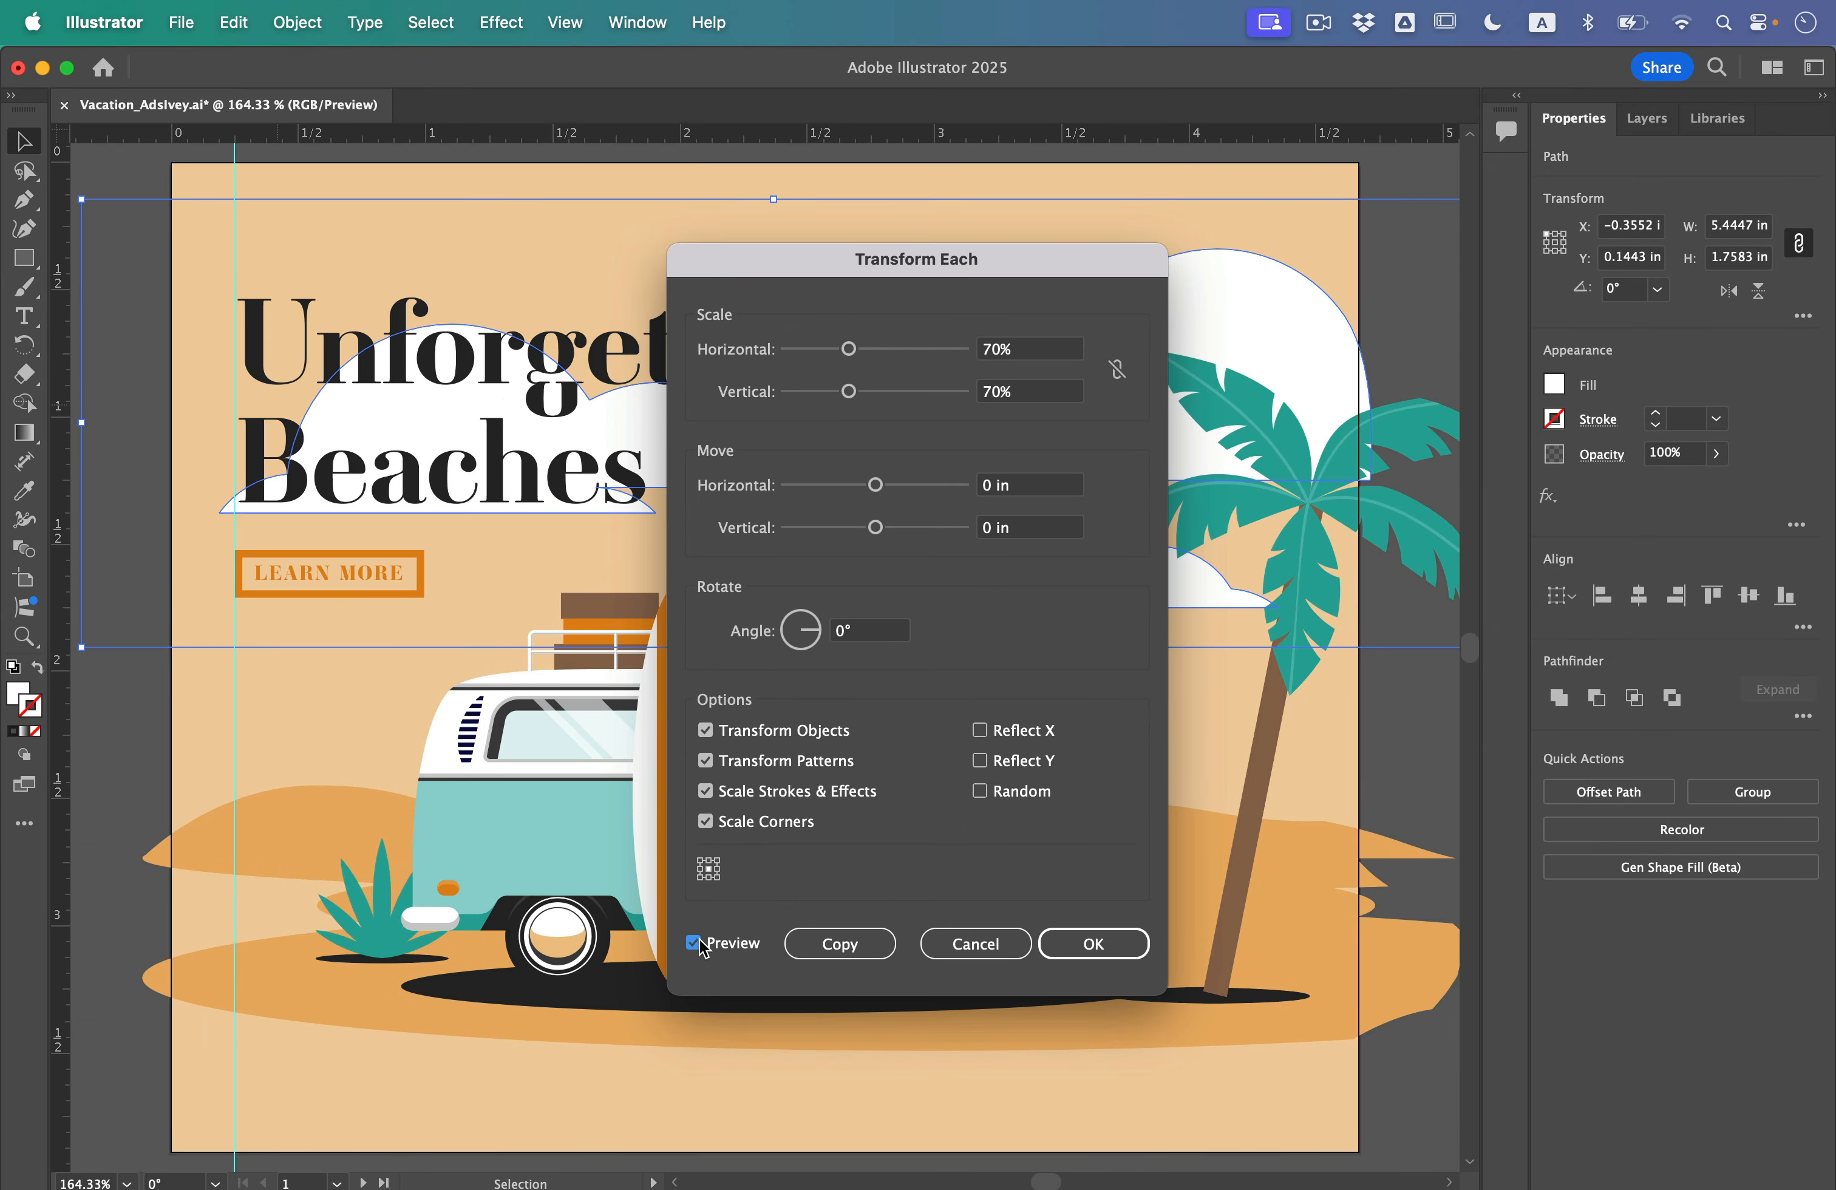
left_click(701, 941)
left_click(700, 941)
left_click(1110, 949)
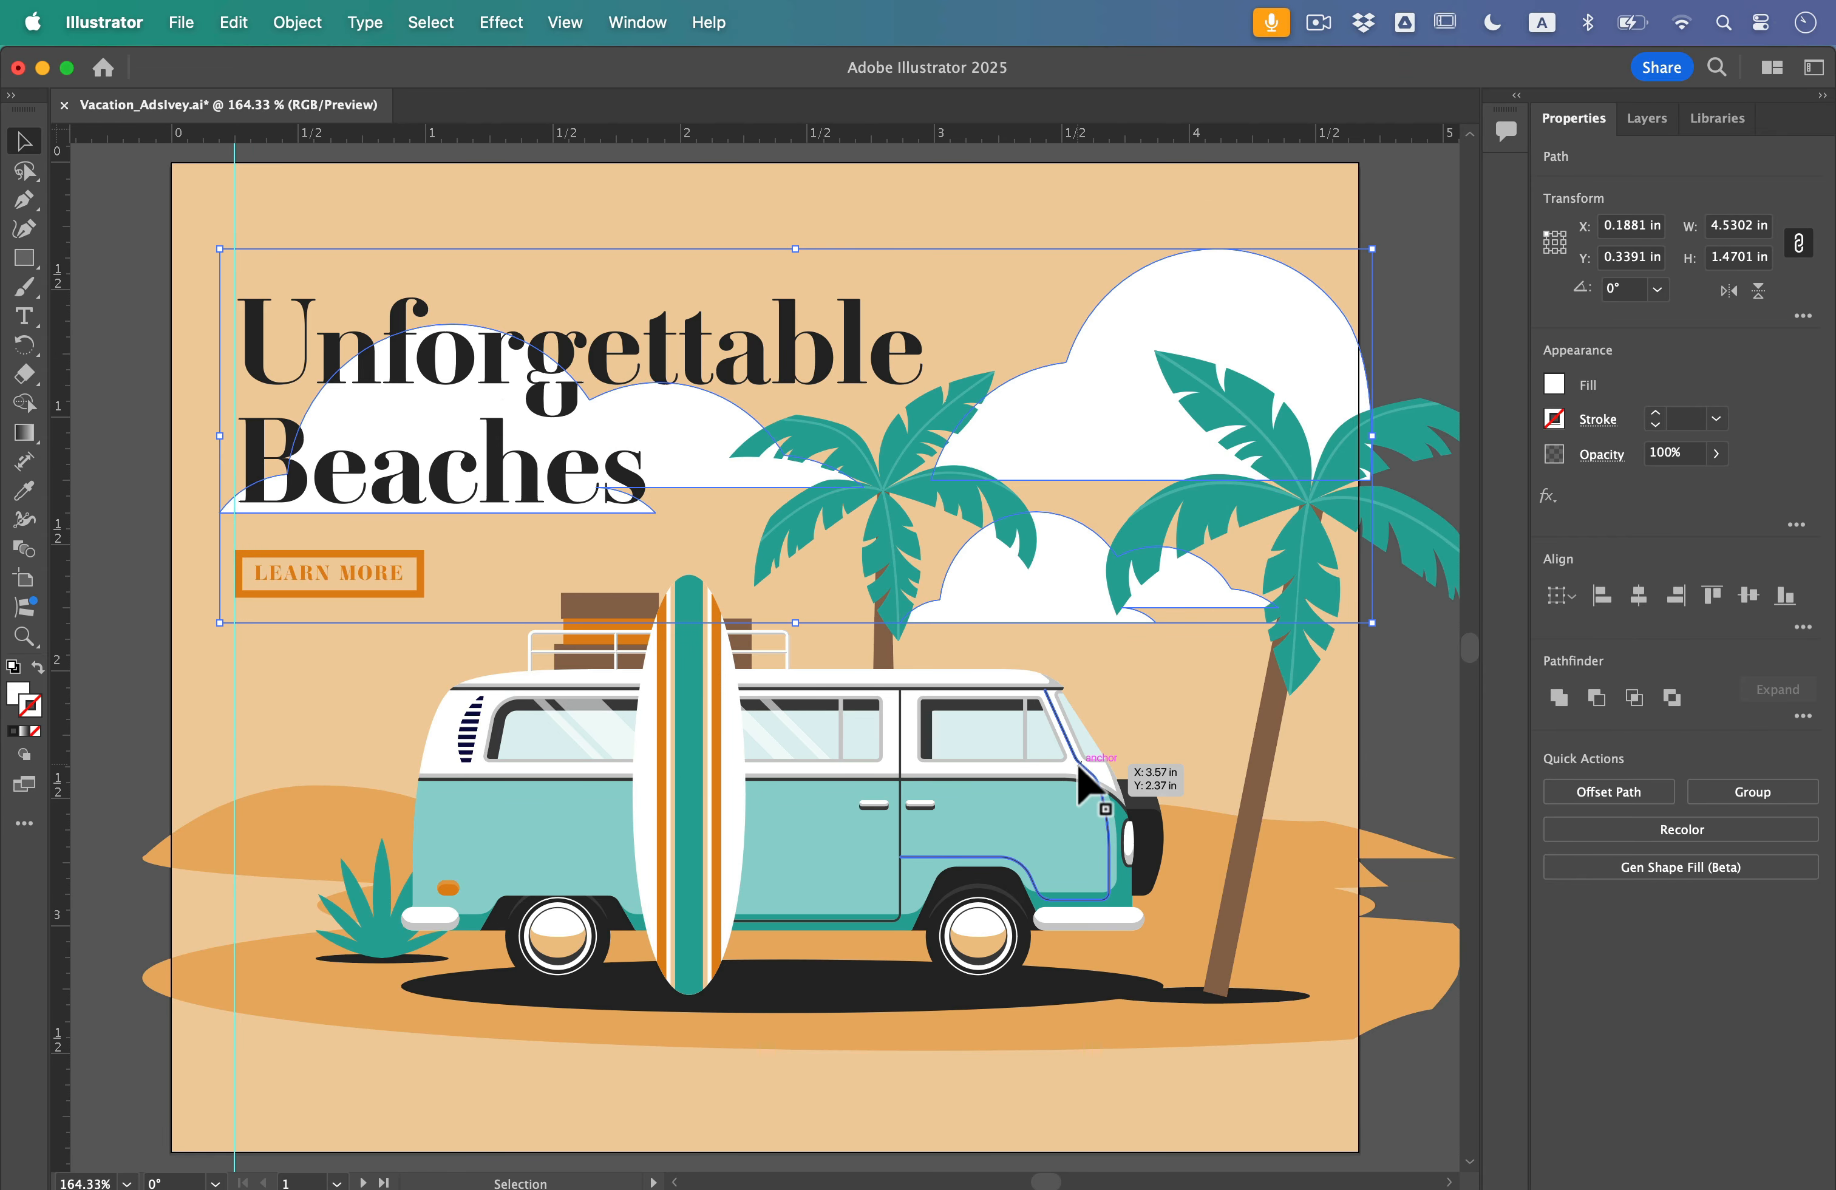
Draw a white-filled rectangle without a stroke, about 0.26 in tall, across the van's front door window
scroll(1080, 768, "up", 10)
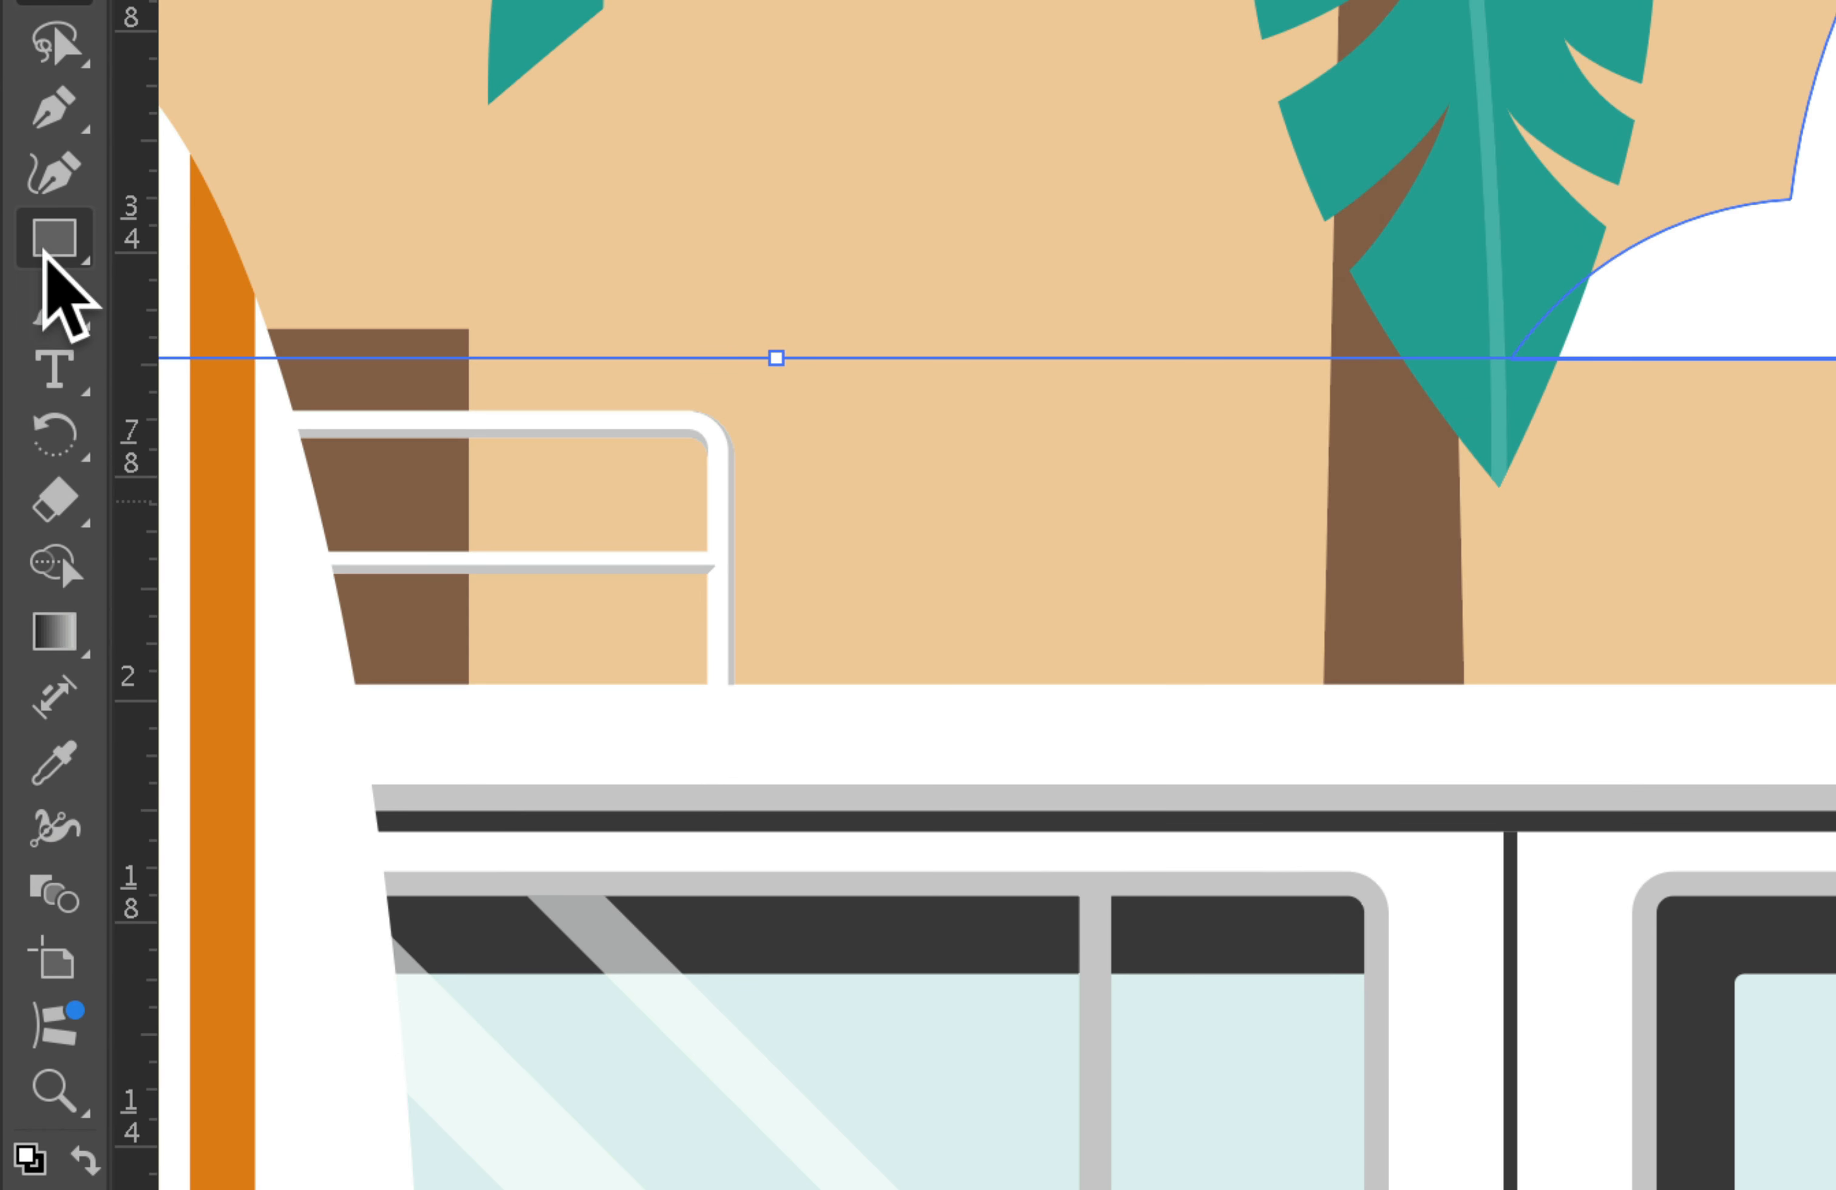
left_click(44, 253)
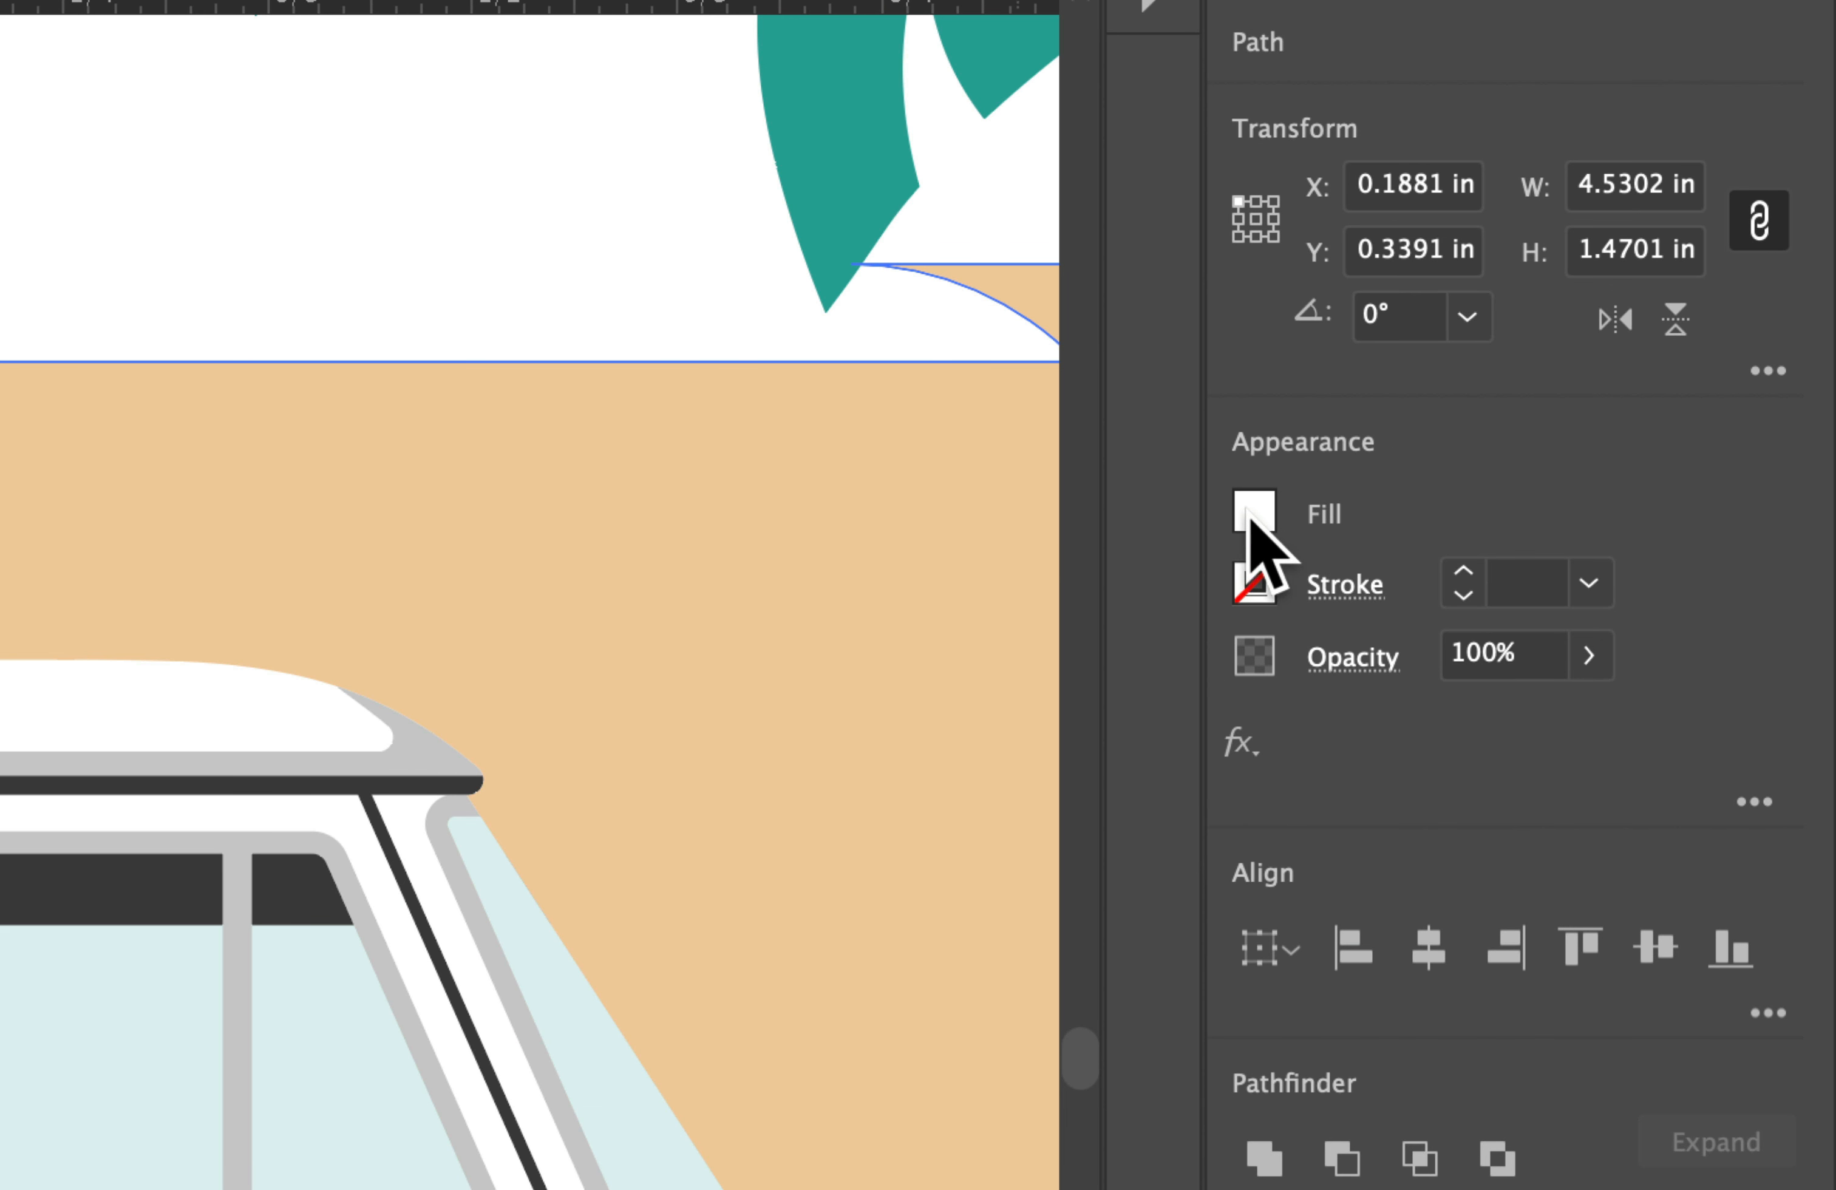
left_click(1251, 516)
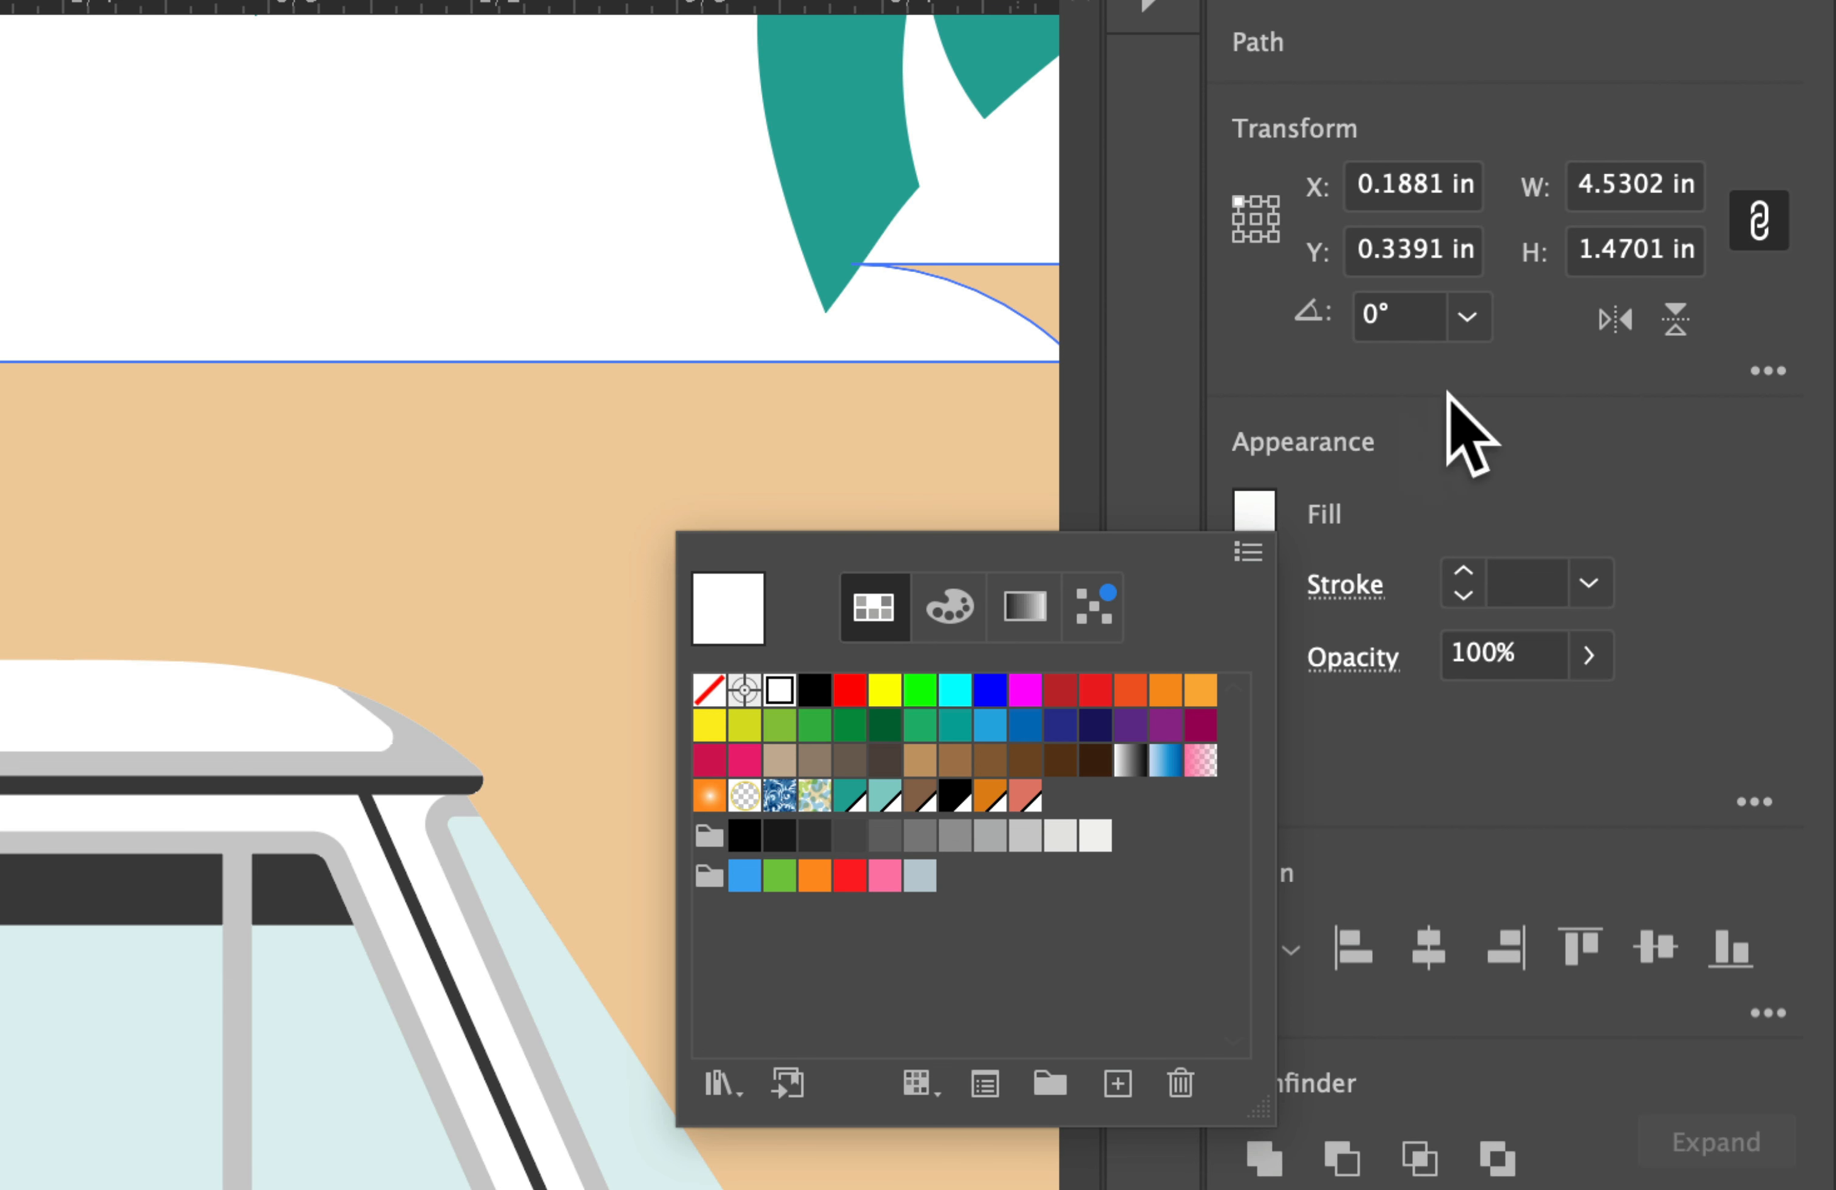
left_click(1256, 586)
left_click(709, 763)
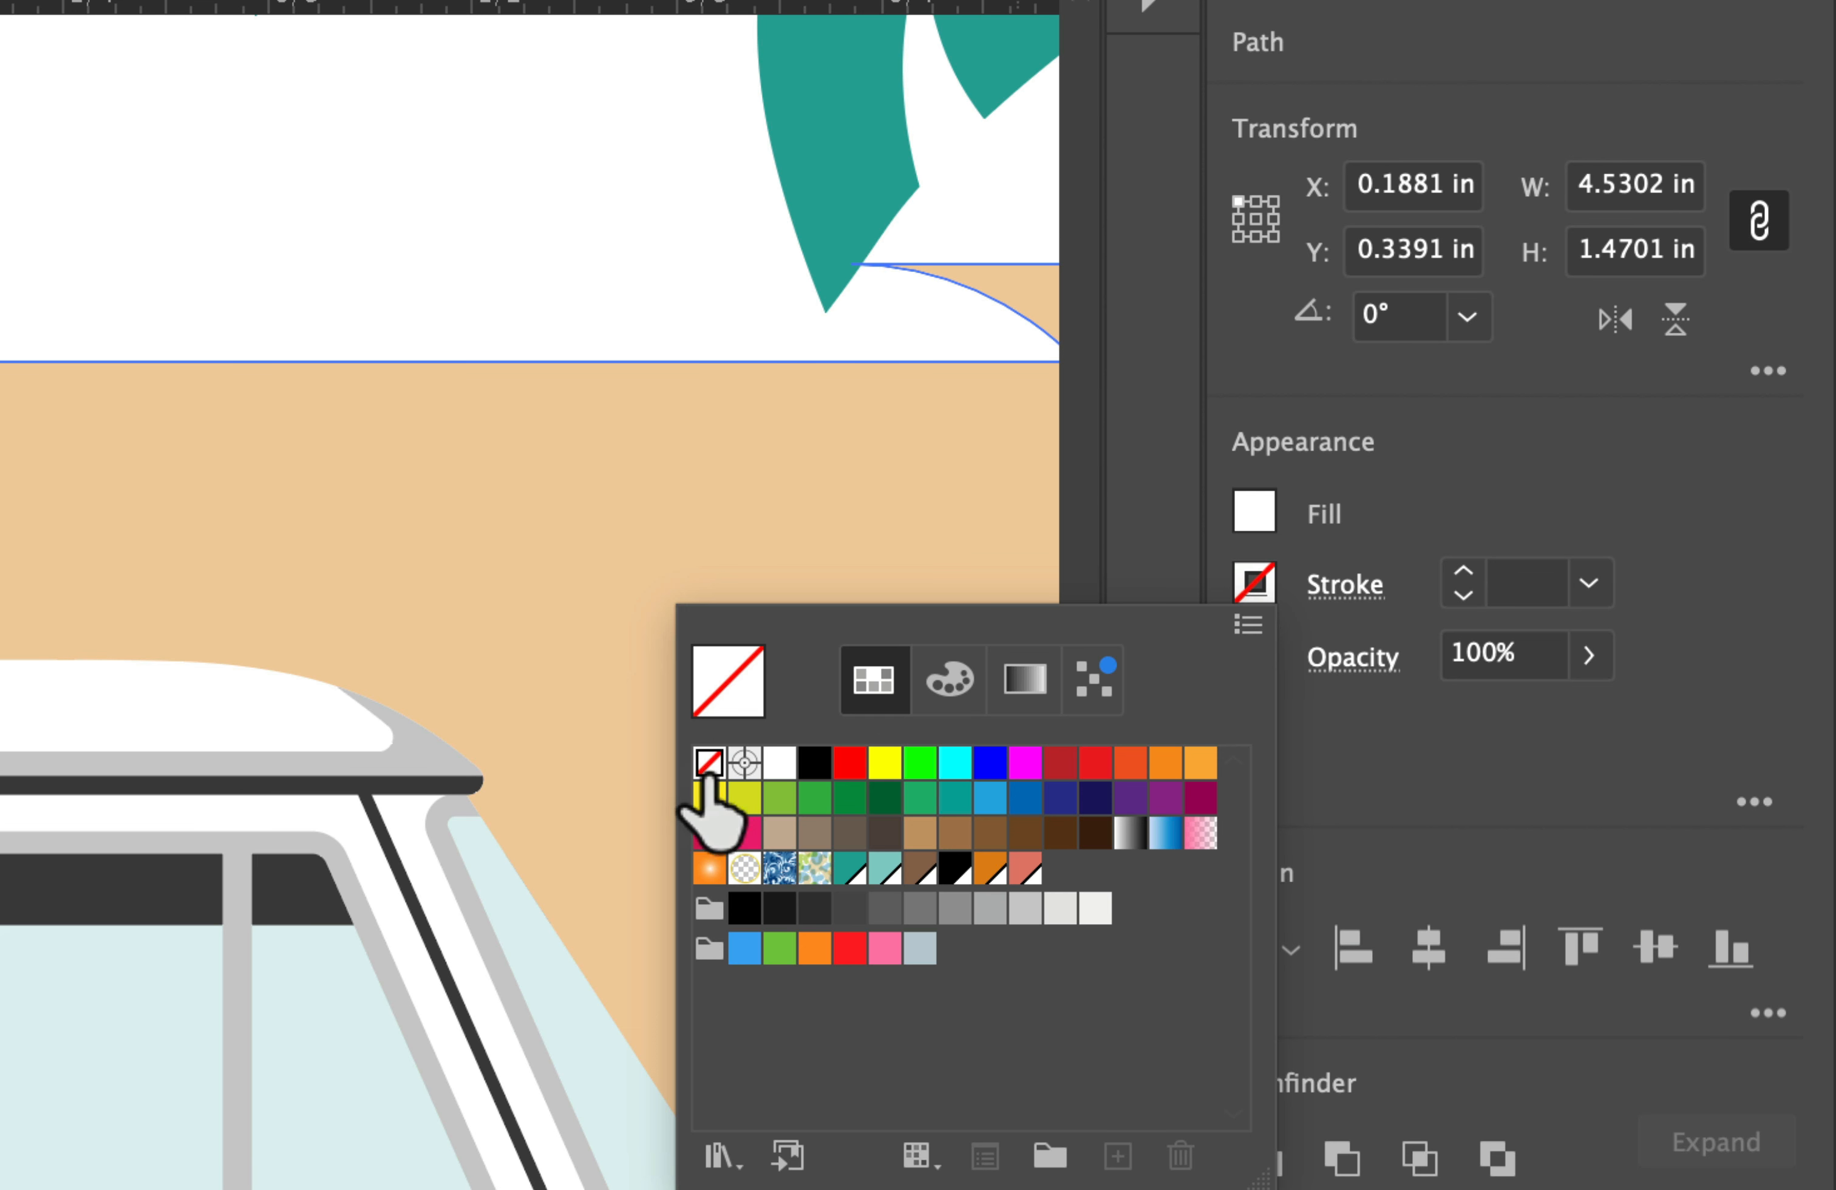
left_click(1533, 428)
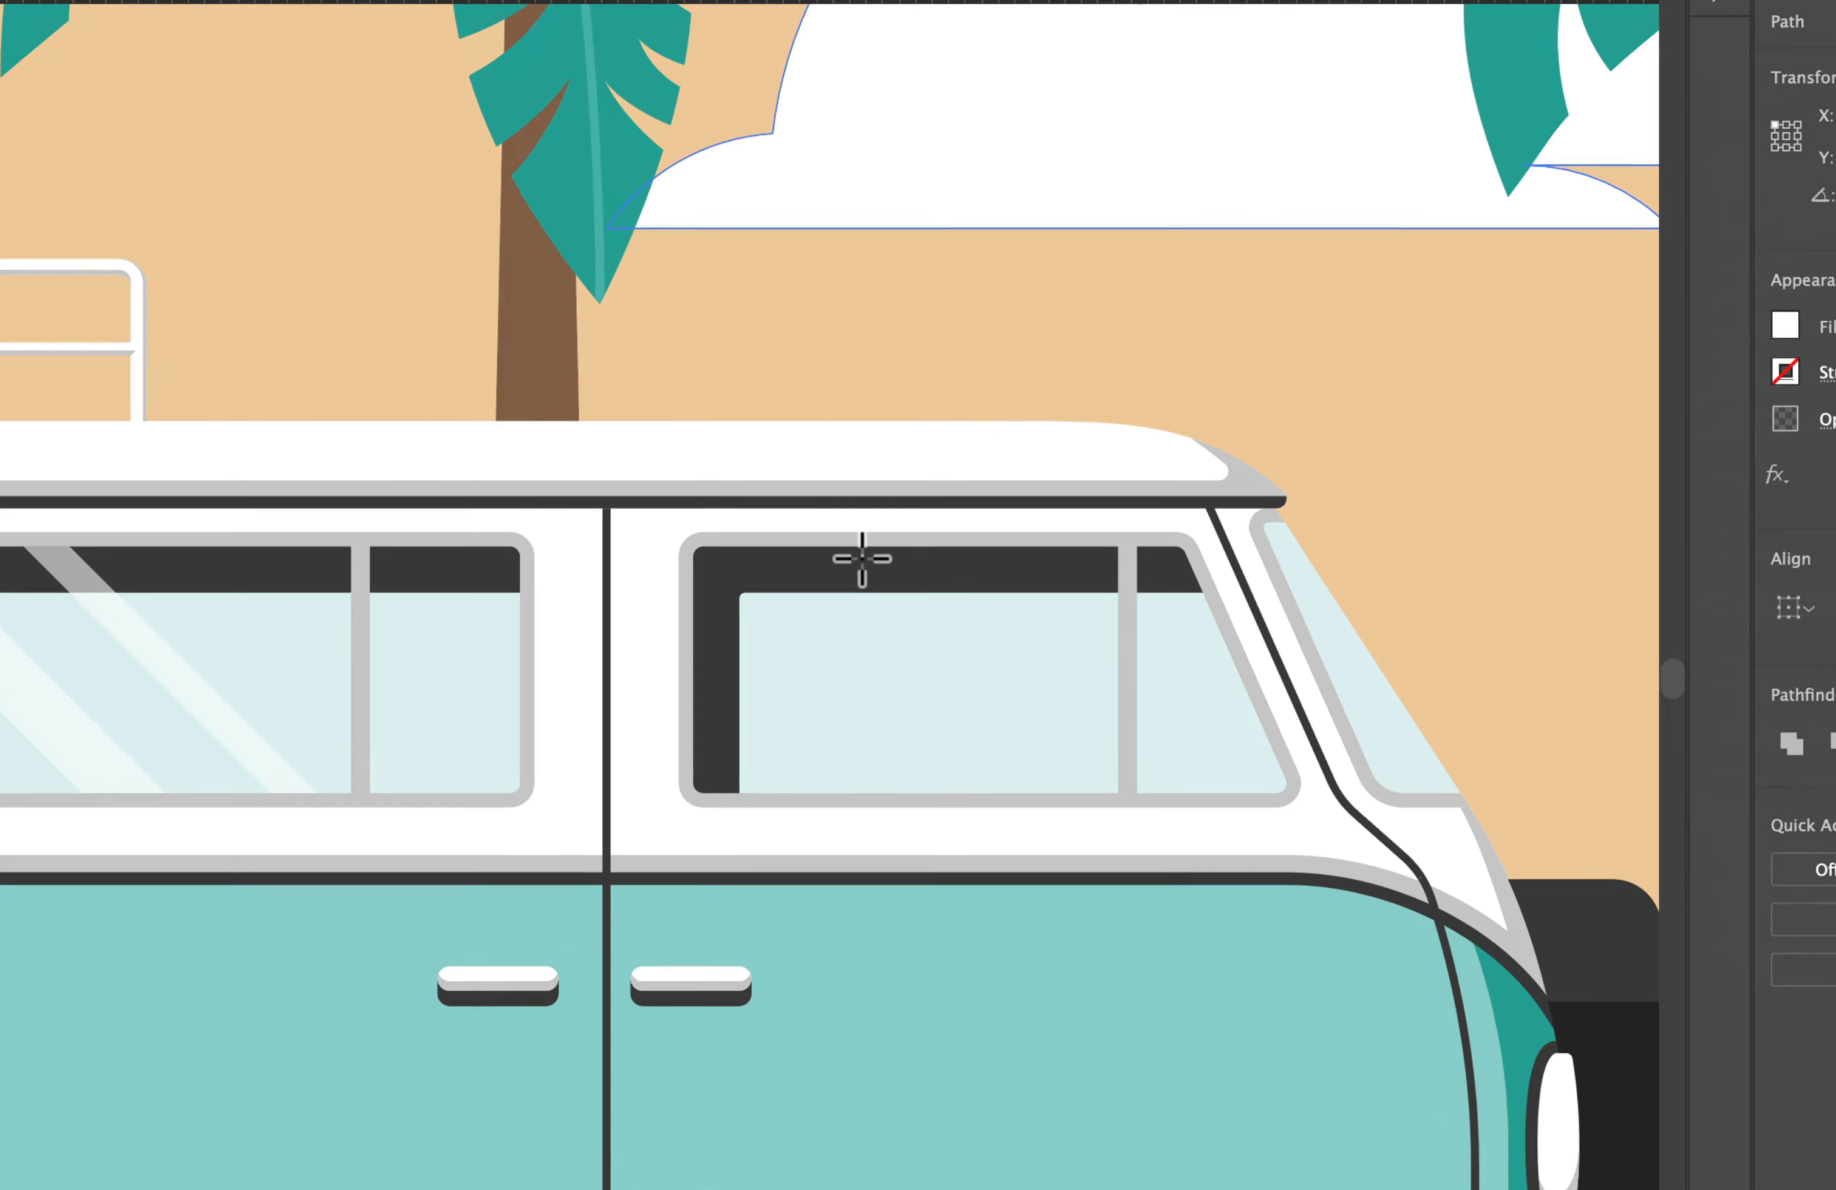
mouse_move(853, 534)
left_mouse_down()
mouse_move(930, 688)
mouse_move(953, 826)
left_mouse_up()
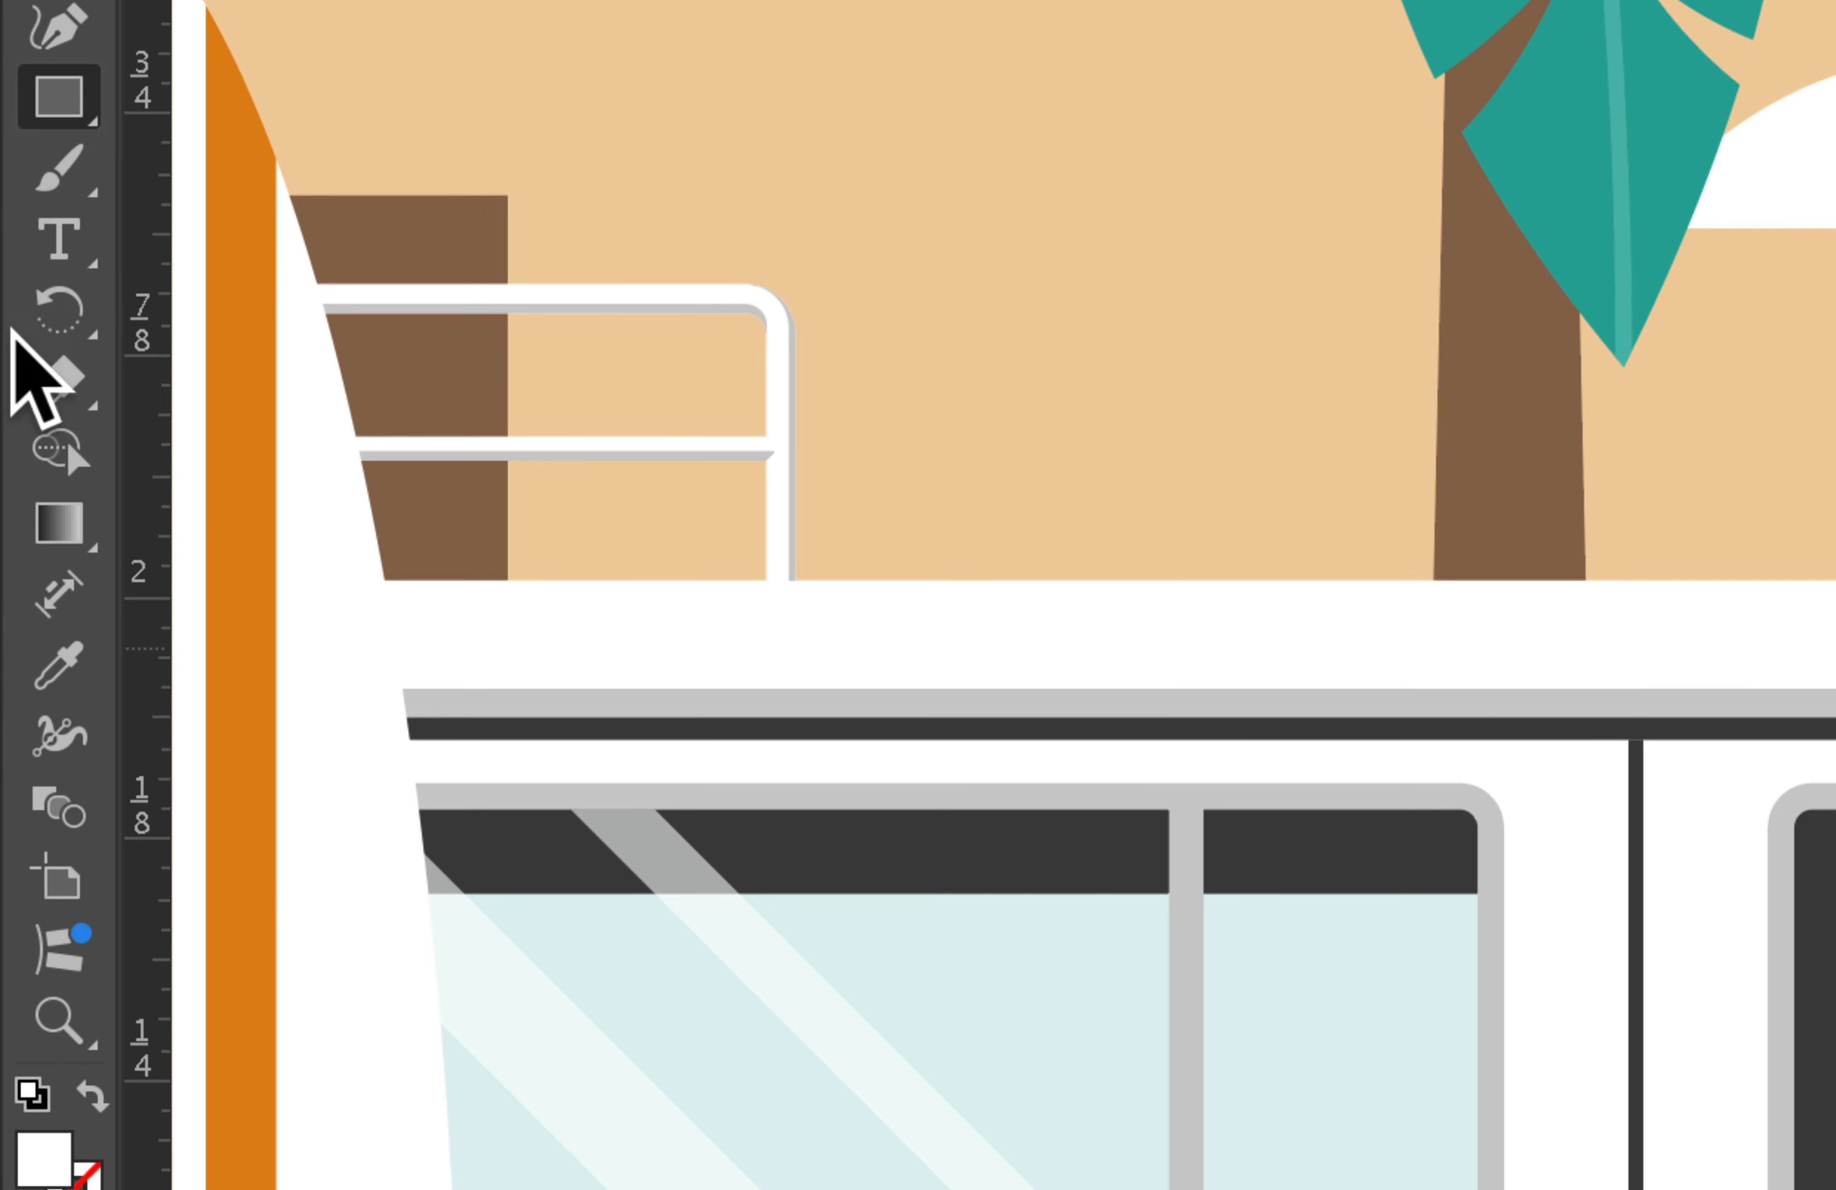
Shear the white rectangle horizontally by about 41° so its upper end leans left, and set its opacity to 60%
left_click(18, 348)
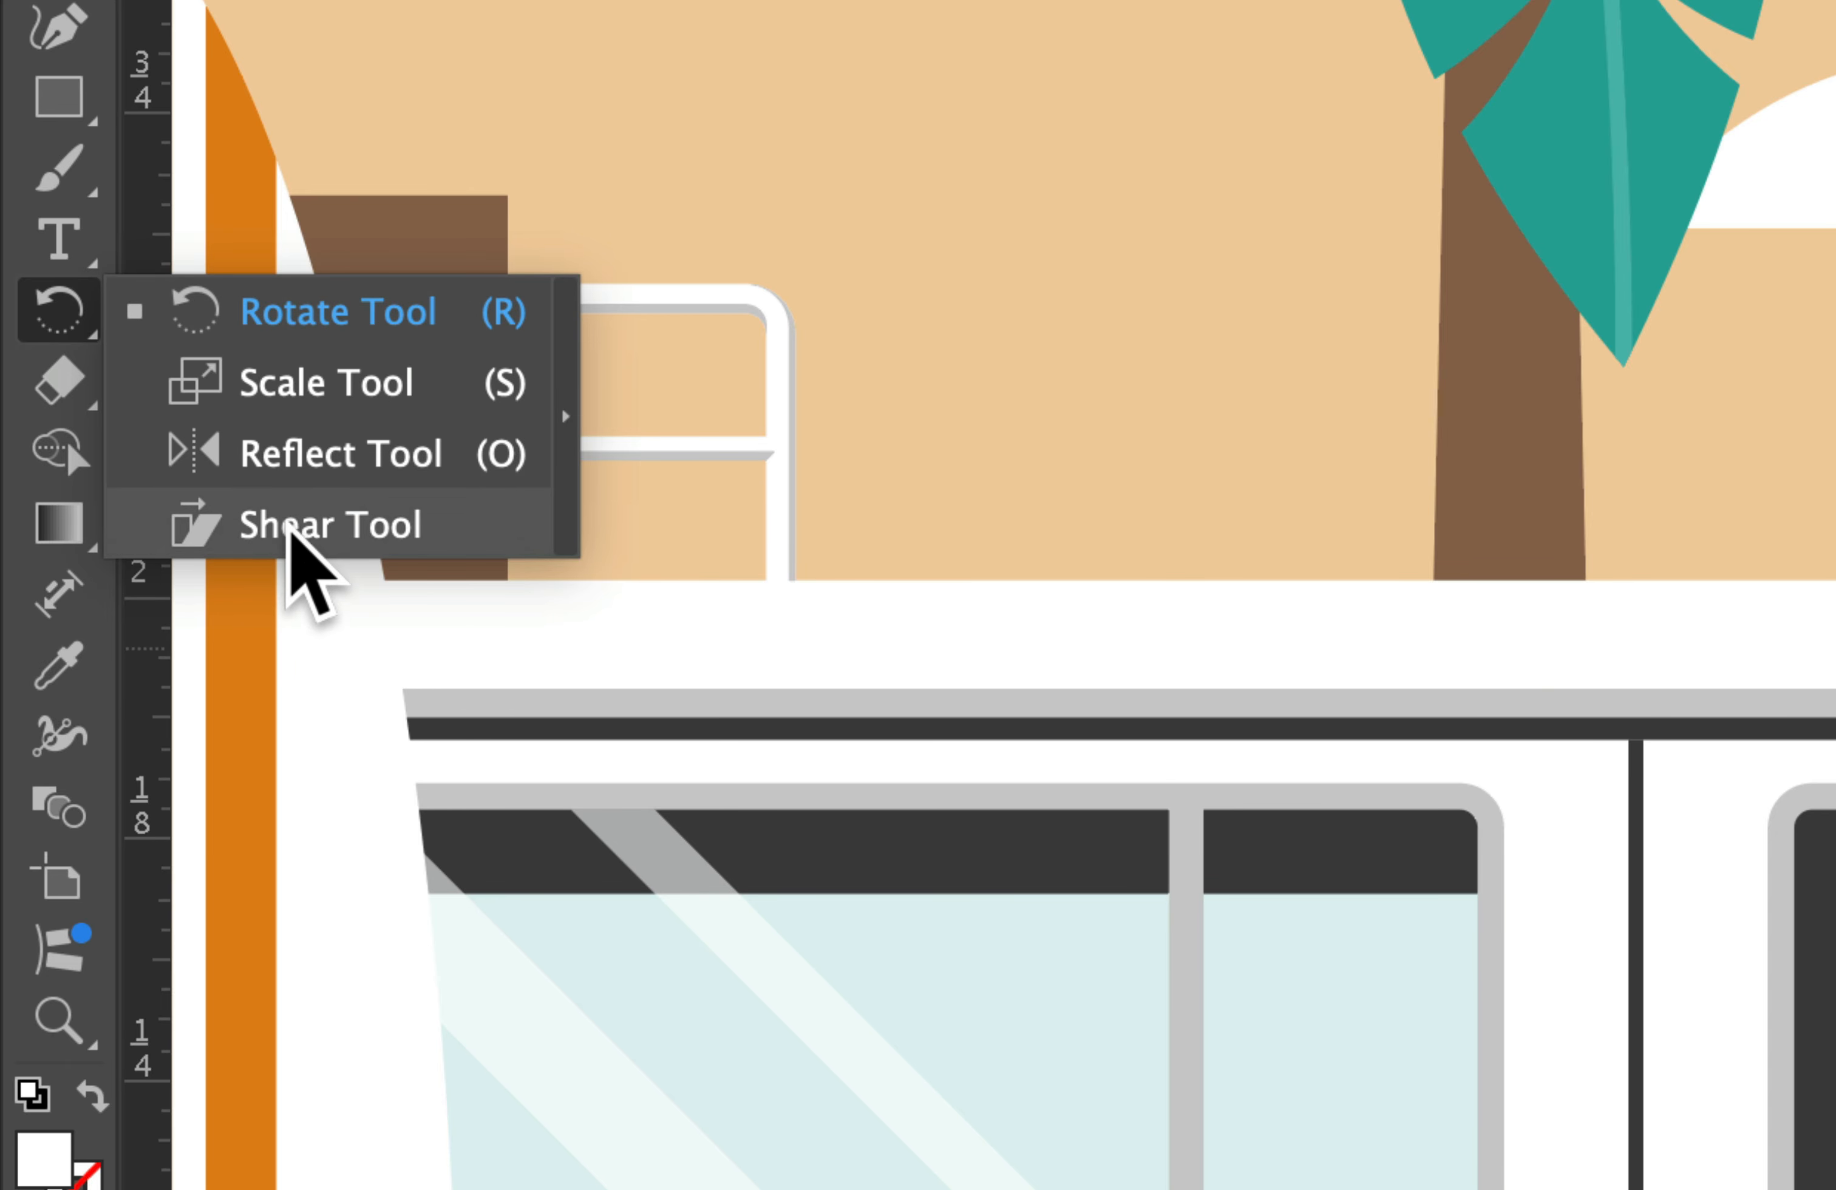
left_click(292, 529)
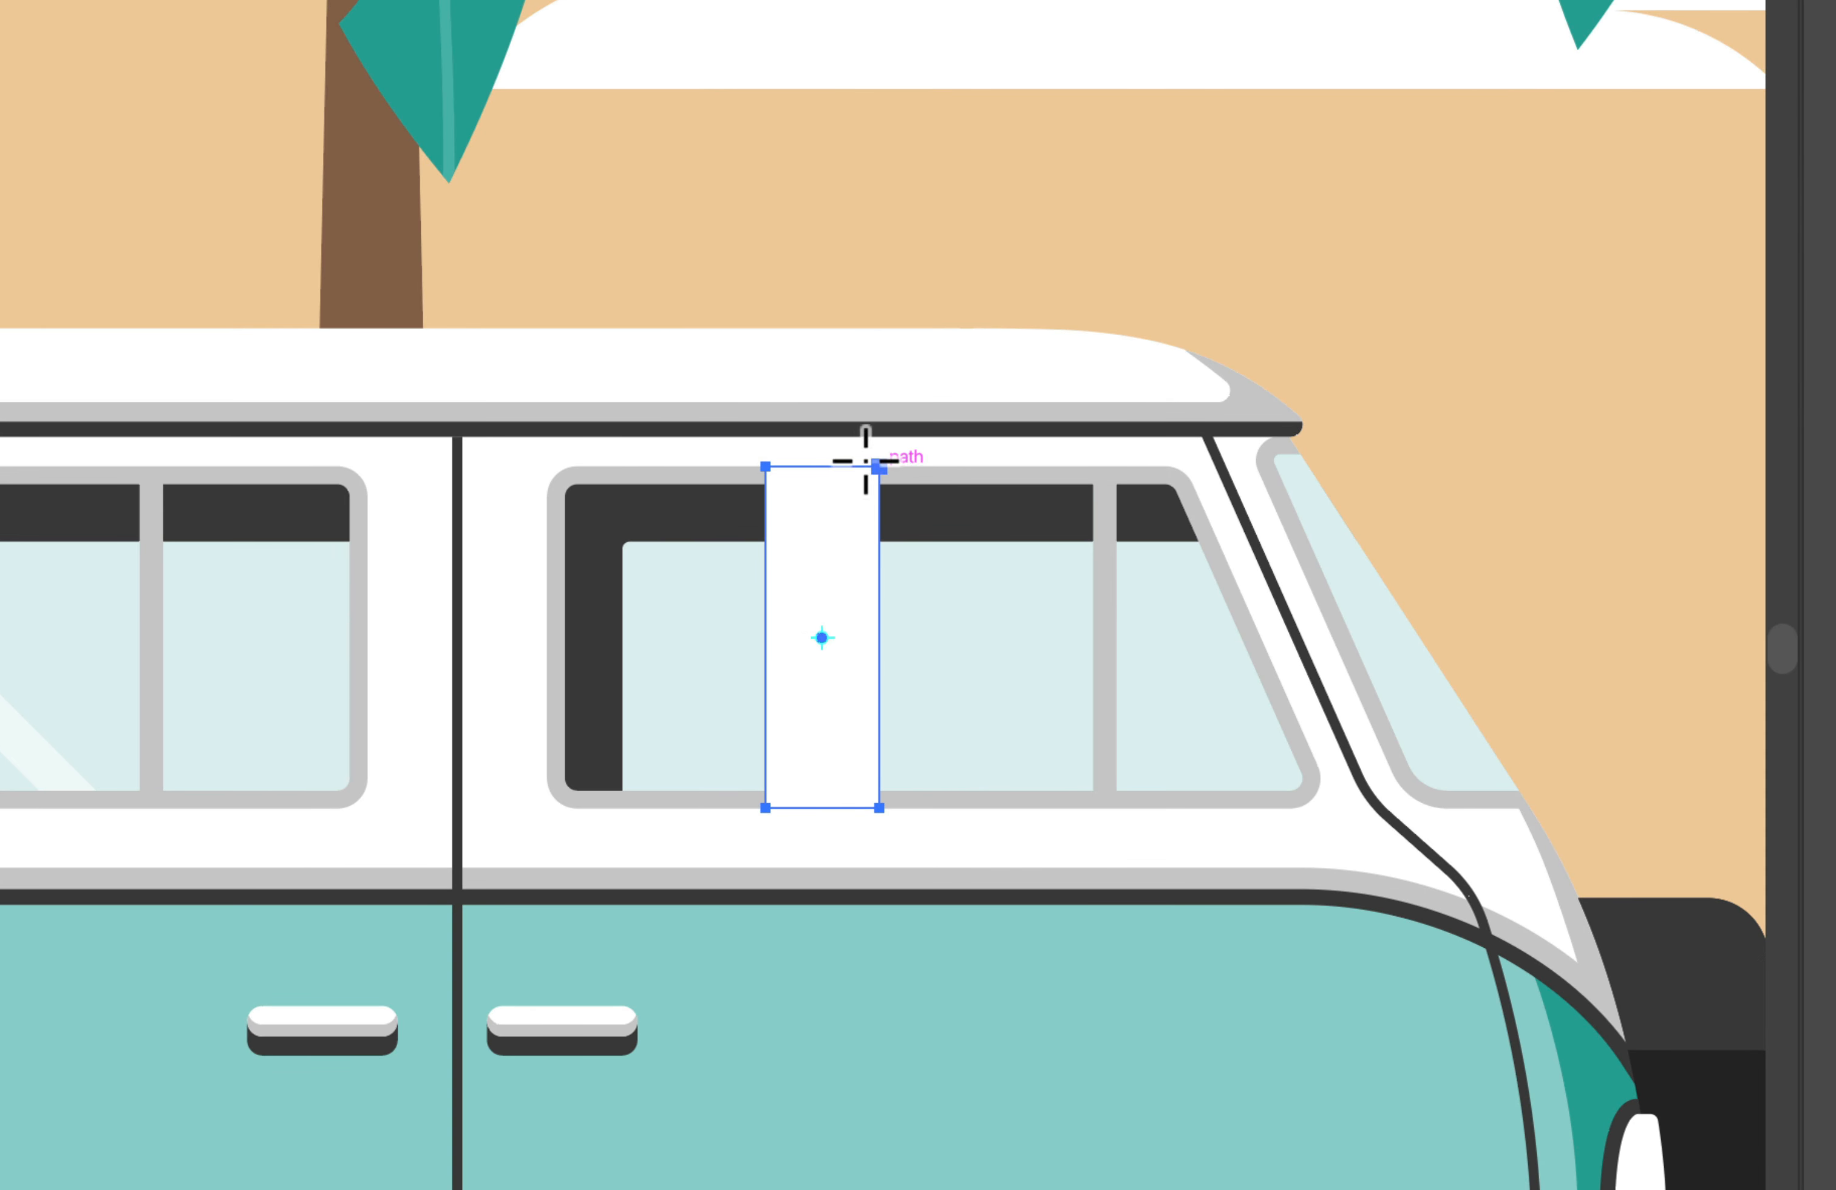
left_click_drag(866, 462, 731, 456)
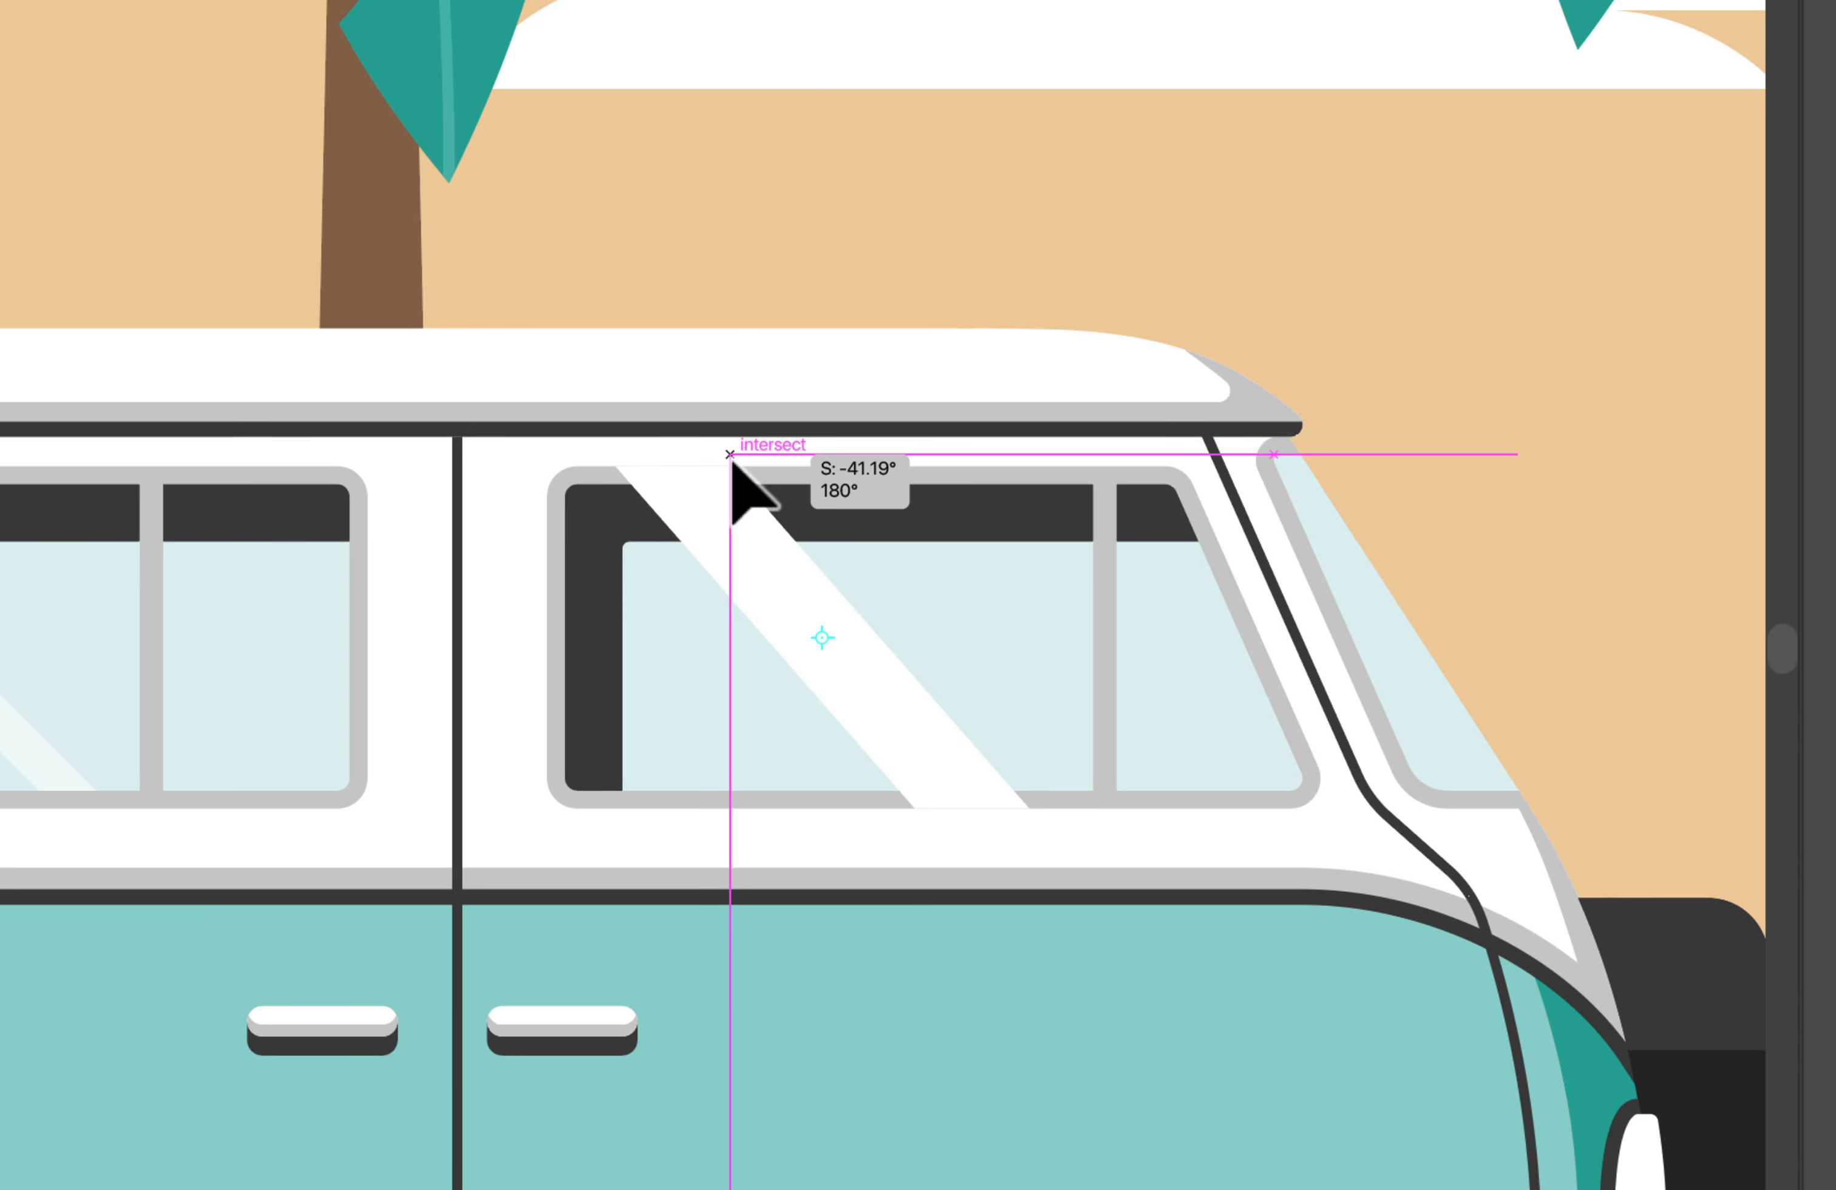
left_click_drag(731, 456, 732, 457)
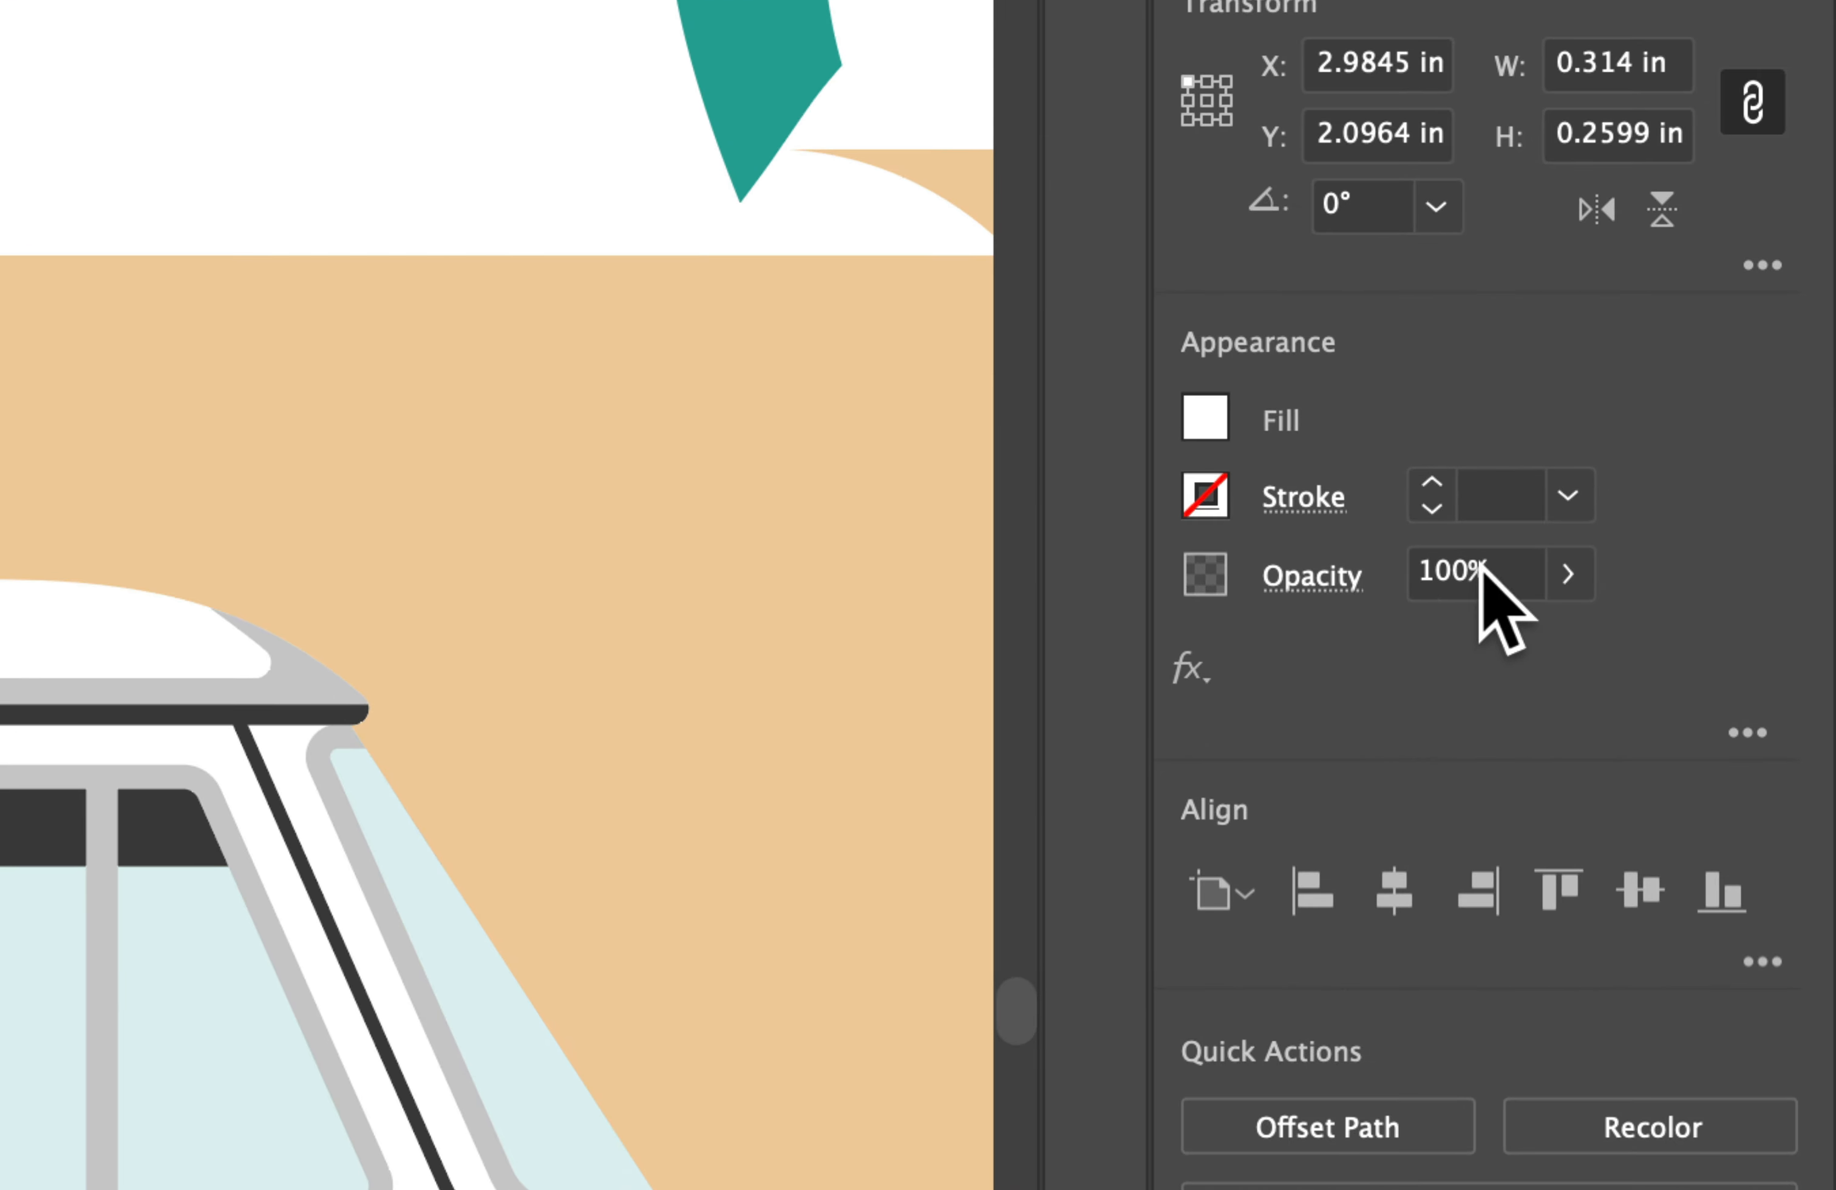
left_click(1481, 576)
type("60")
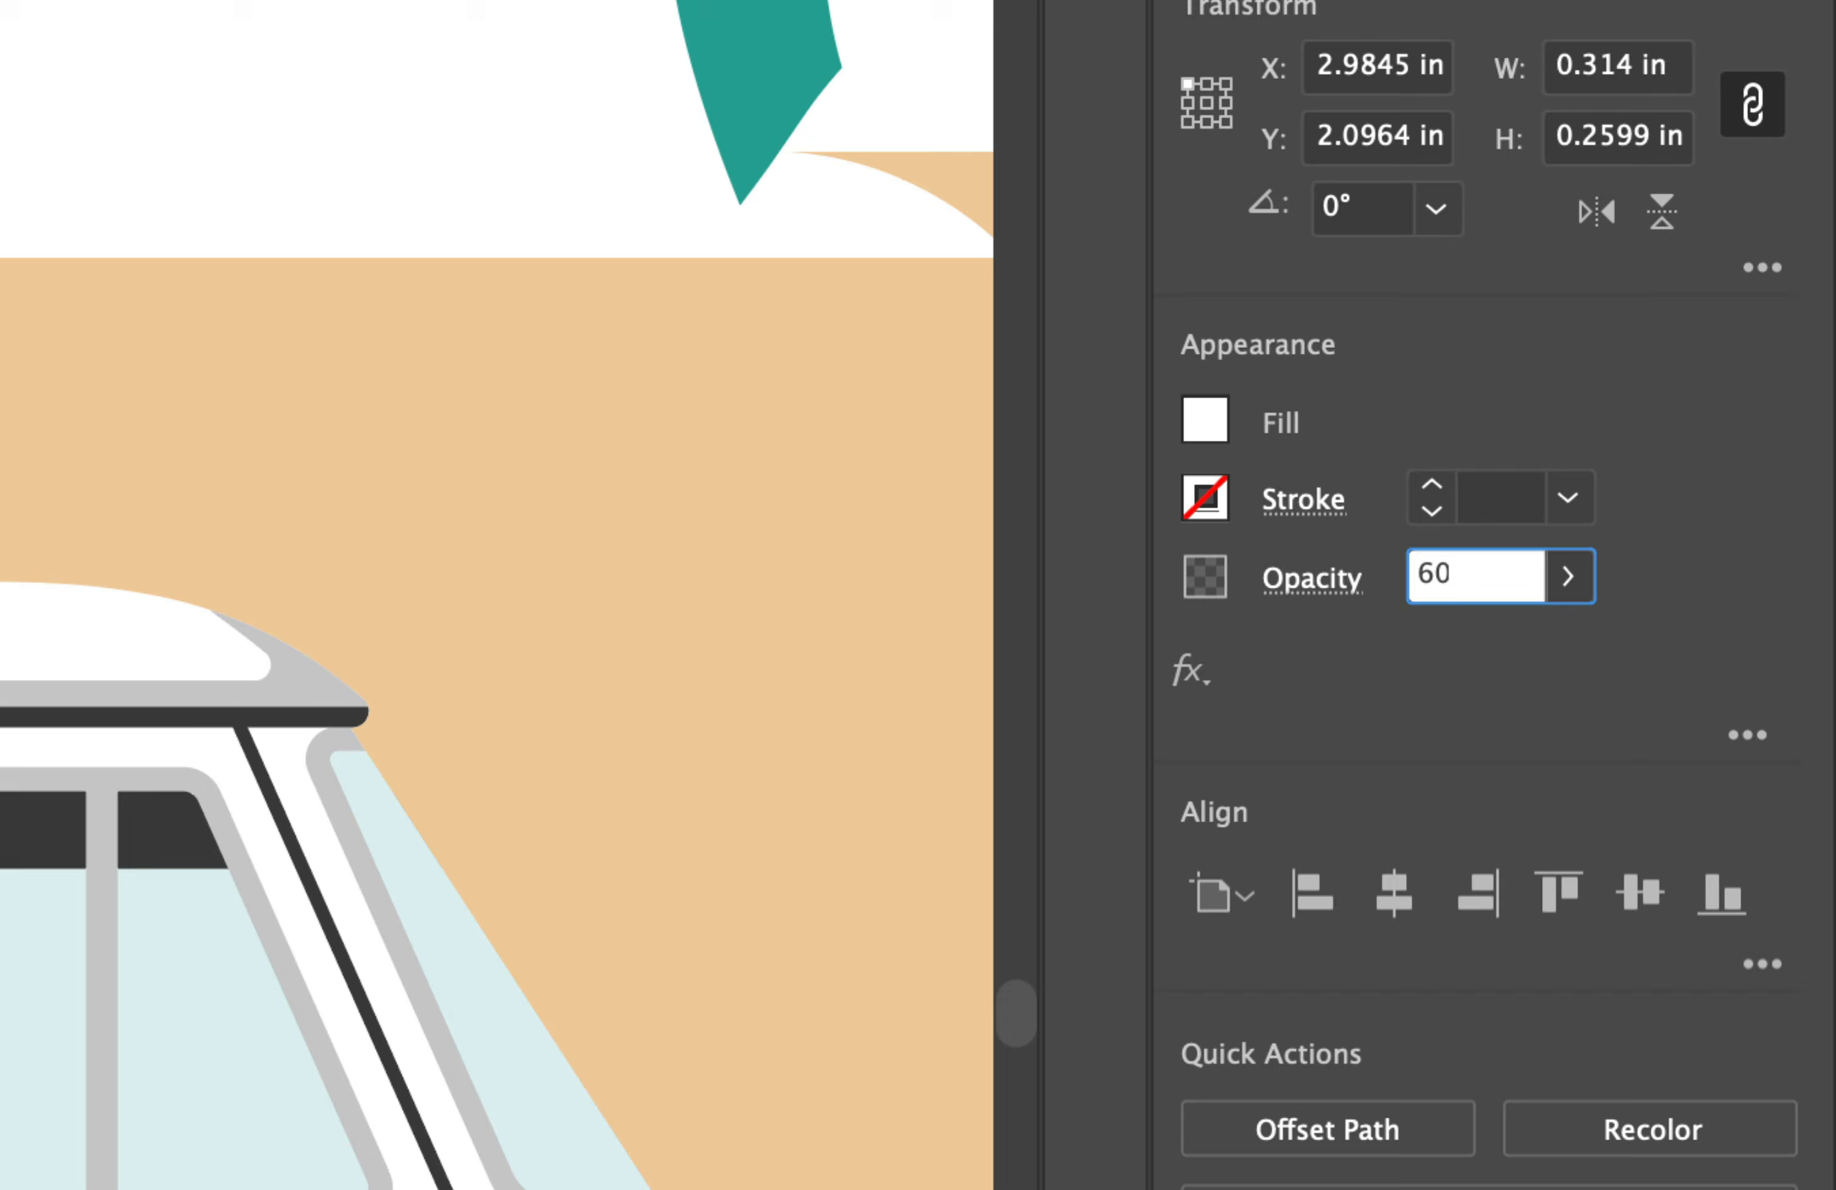
key("Return")
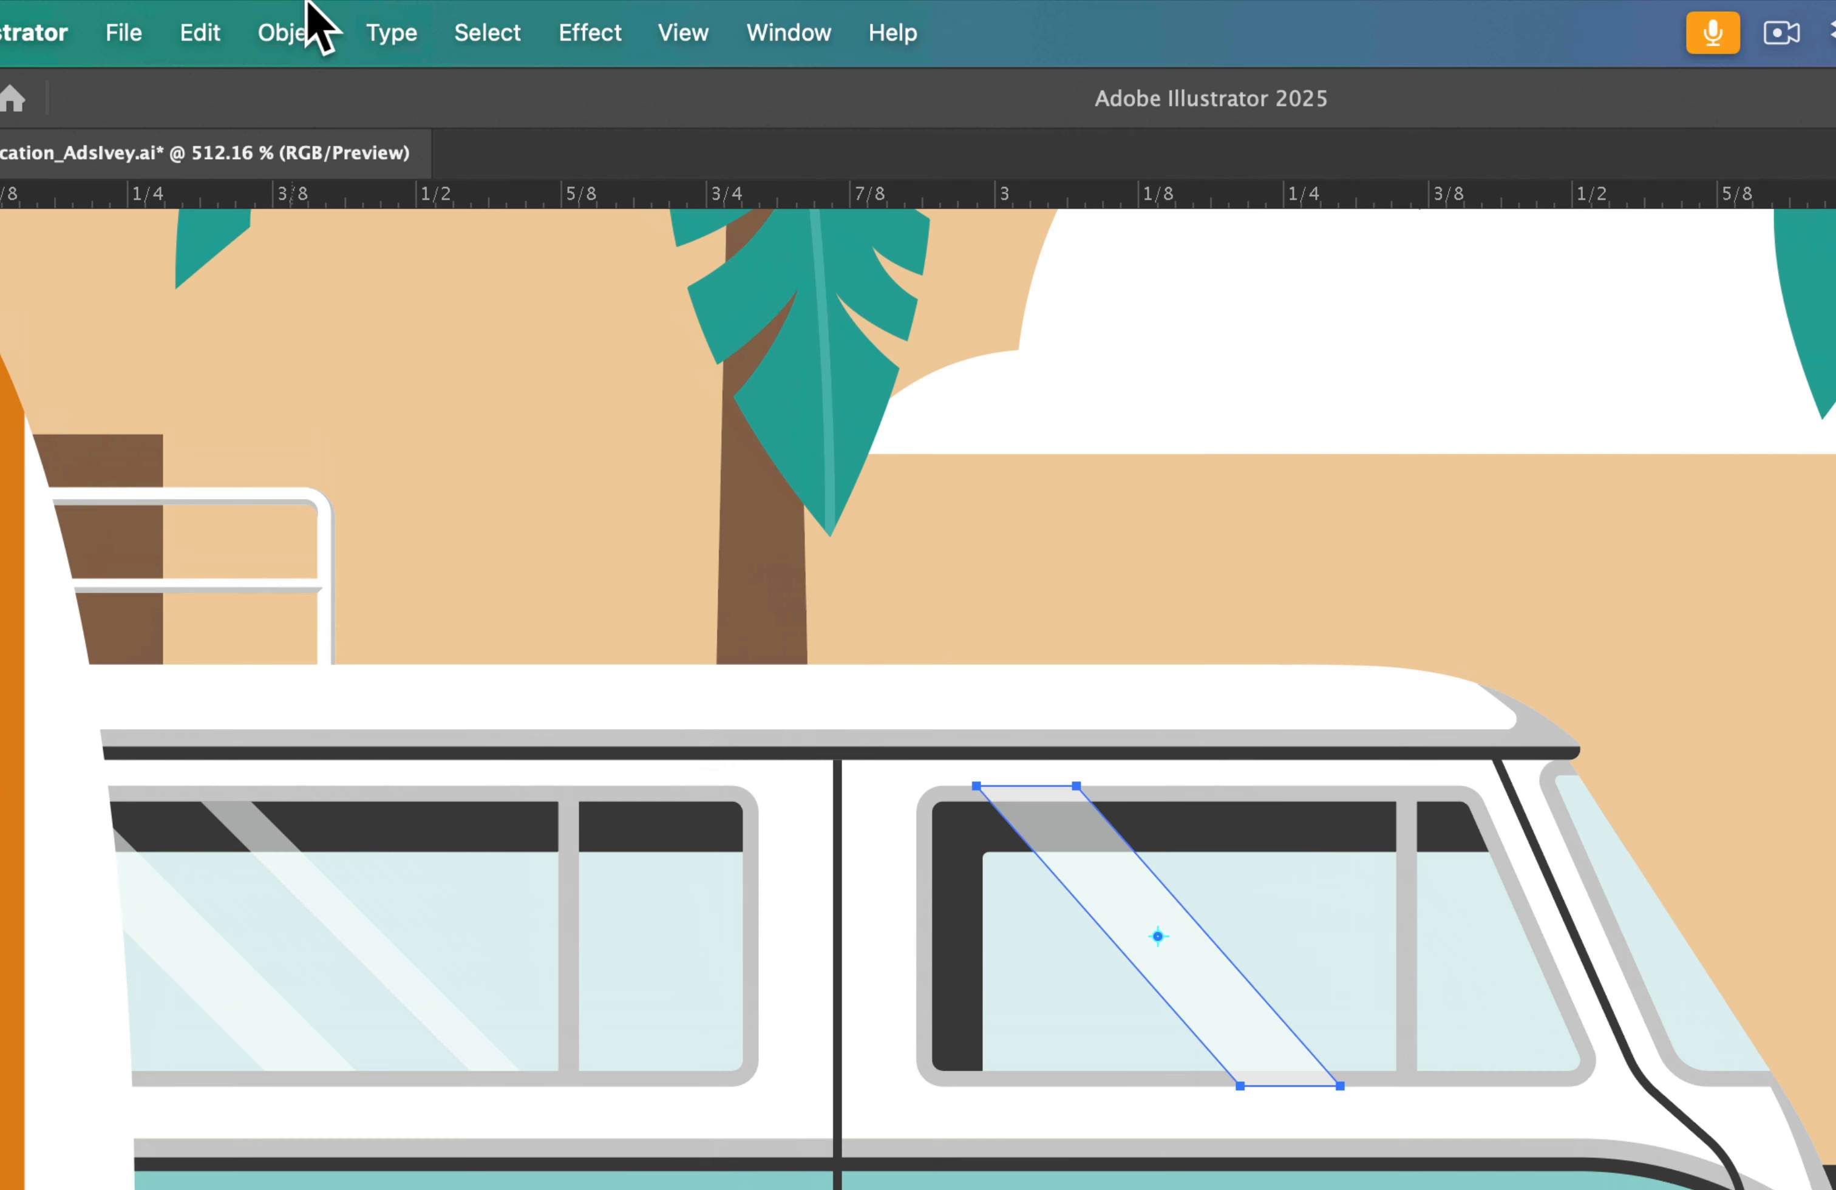
Make a copy of the slanted window reflection with the Move command, offset 0.12 in horizontally and 0 in vertically
left_click(307, 13)
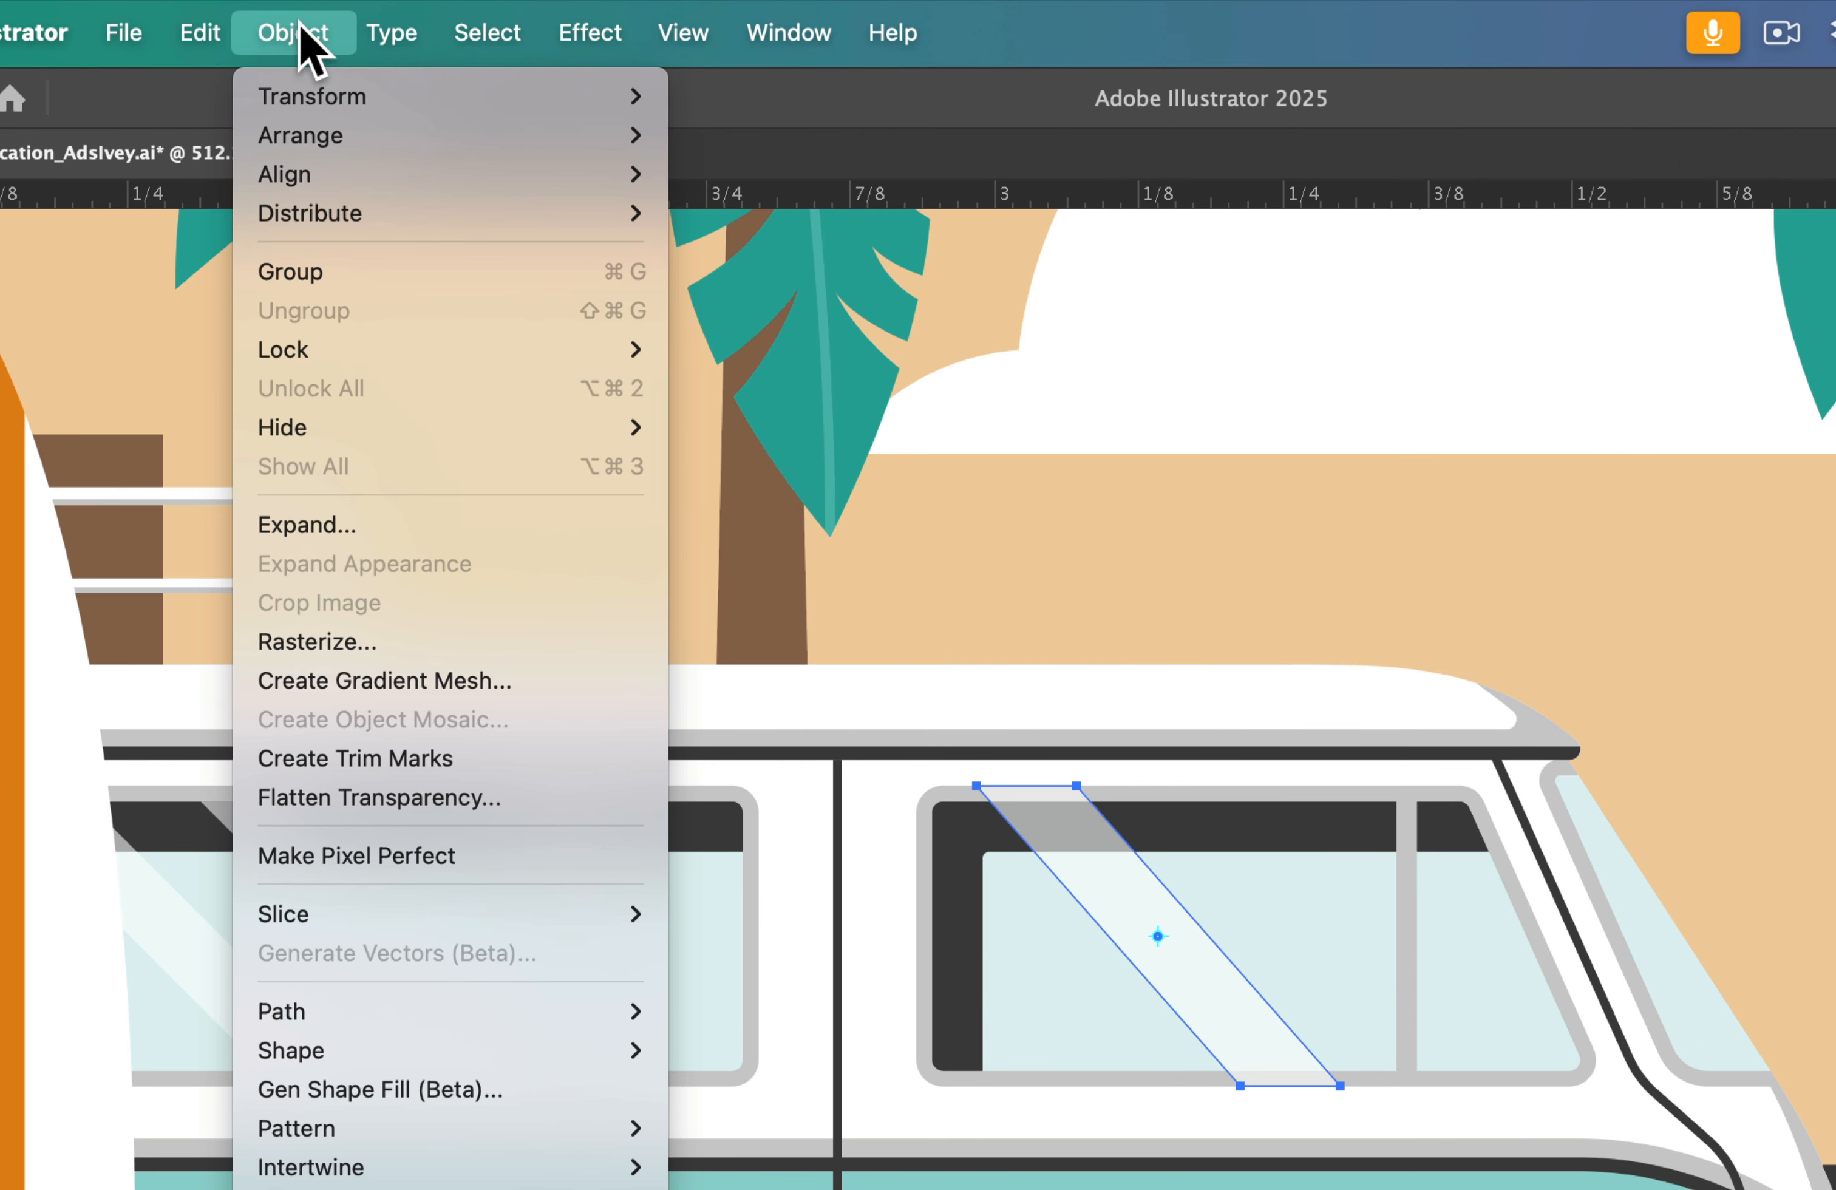
mouse_move(308, 100)
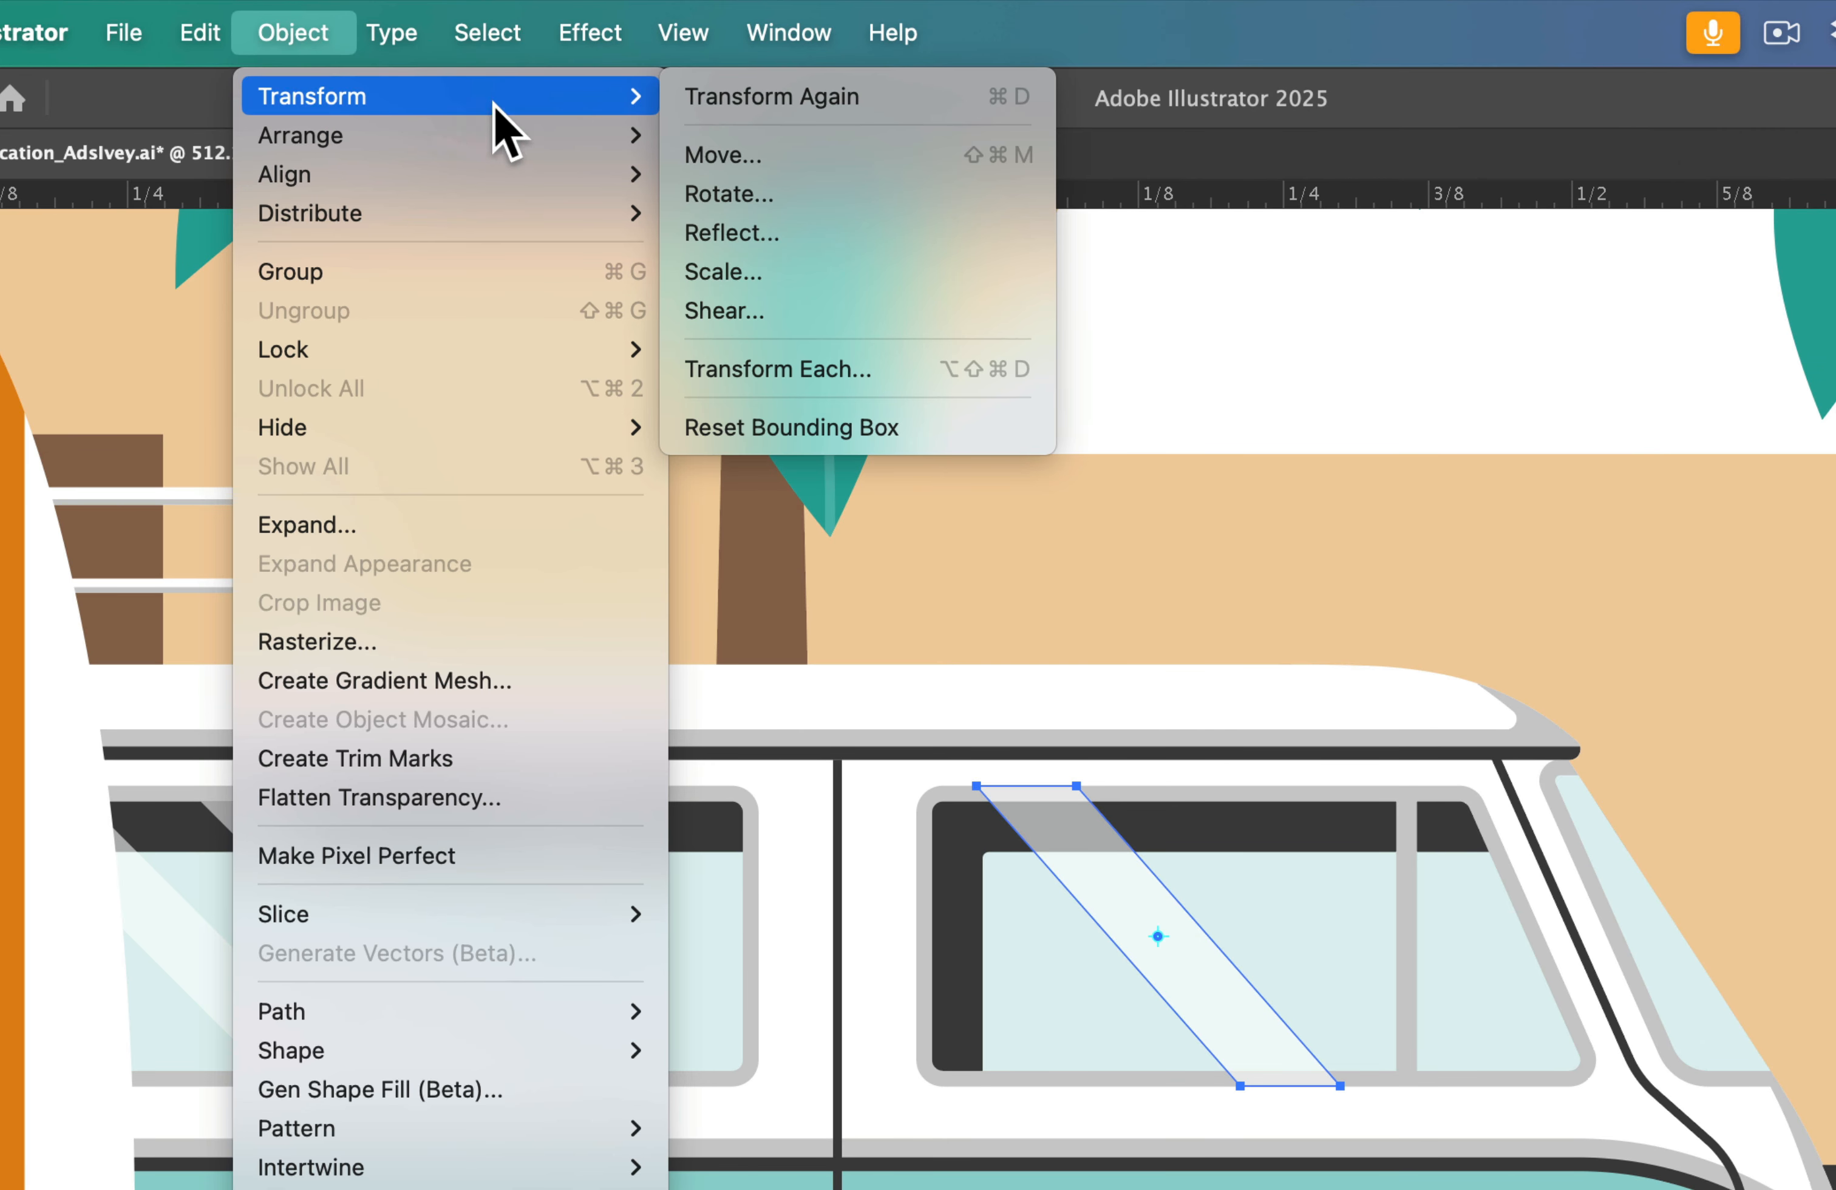
left_click(723, 156)
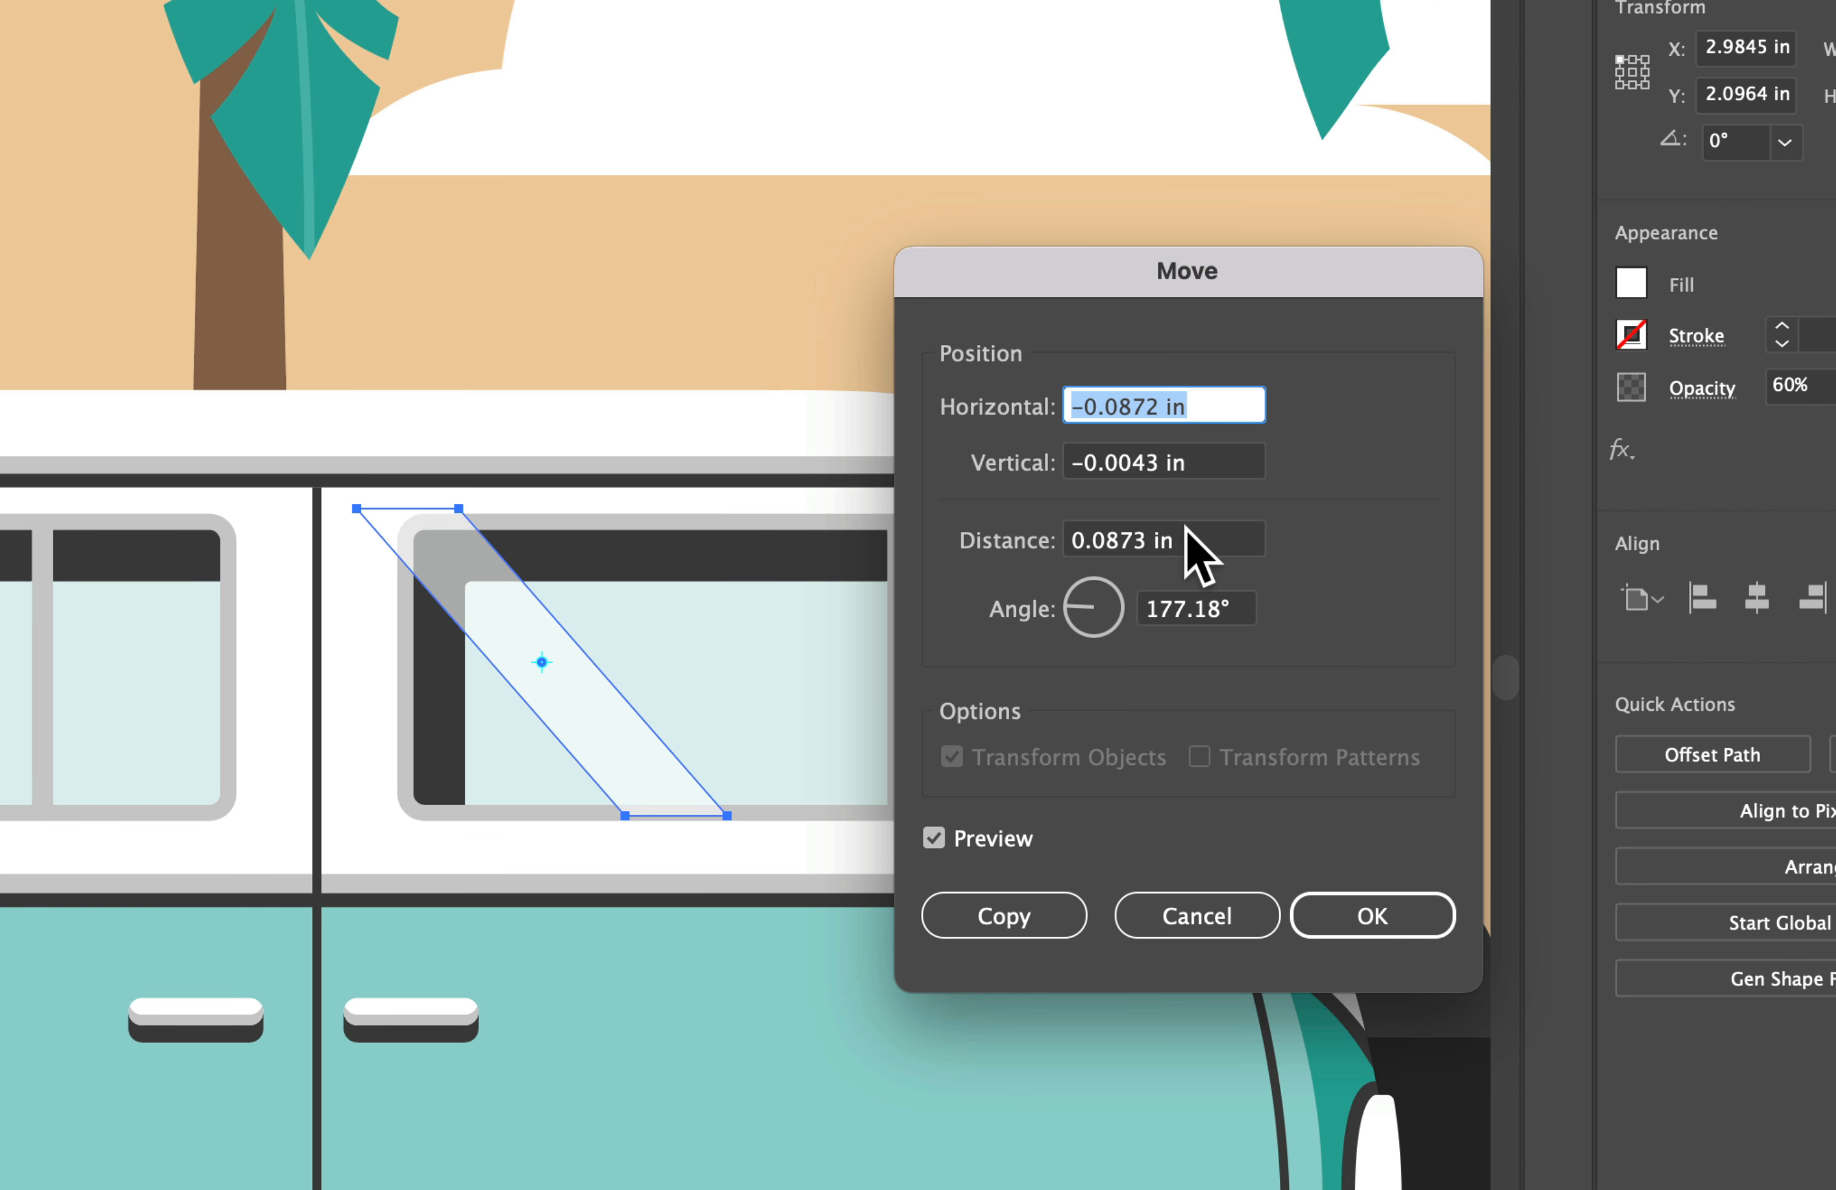
type("0.12")
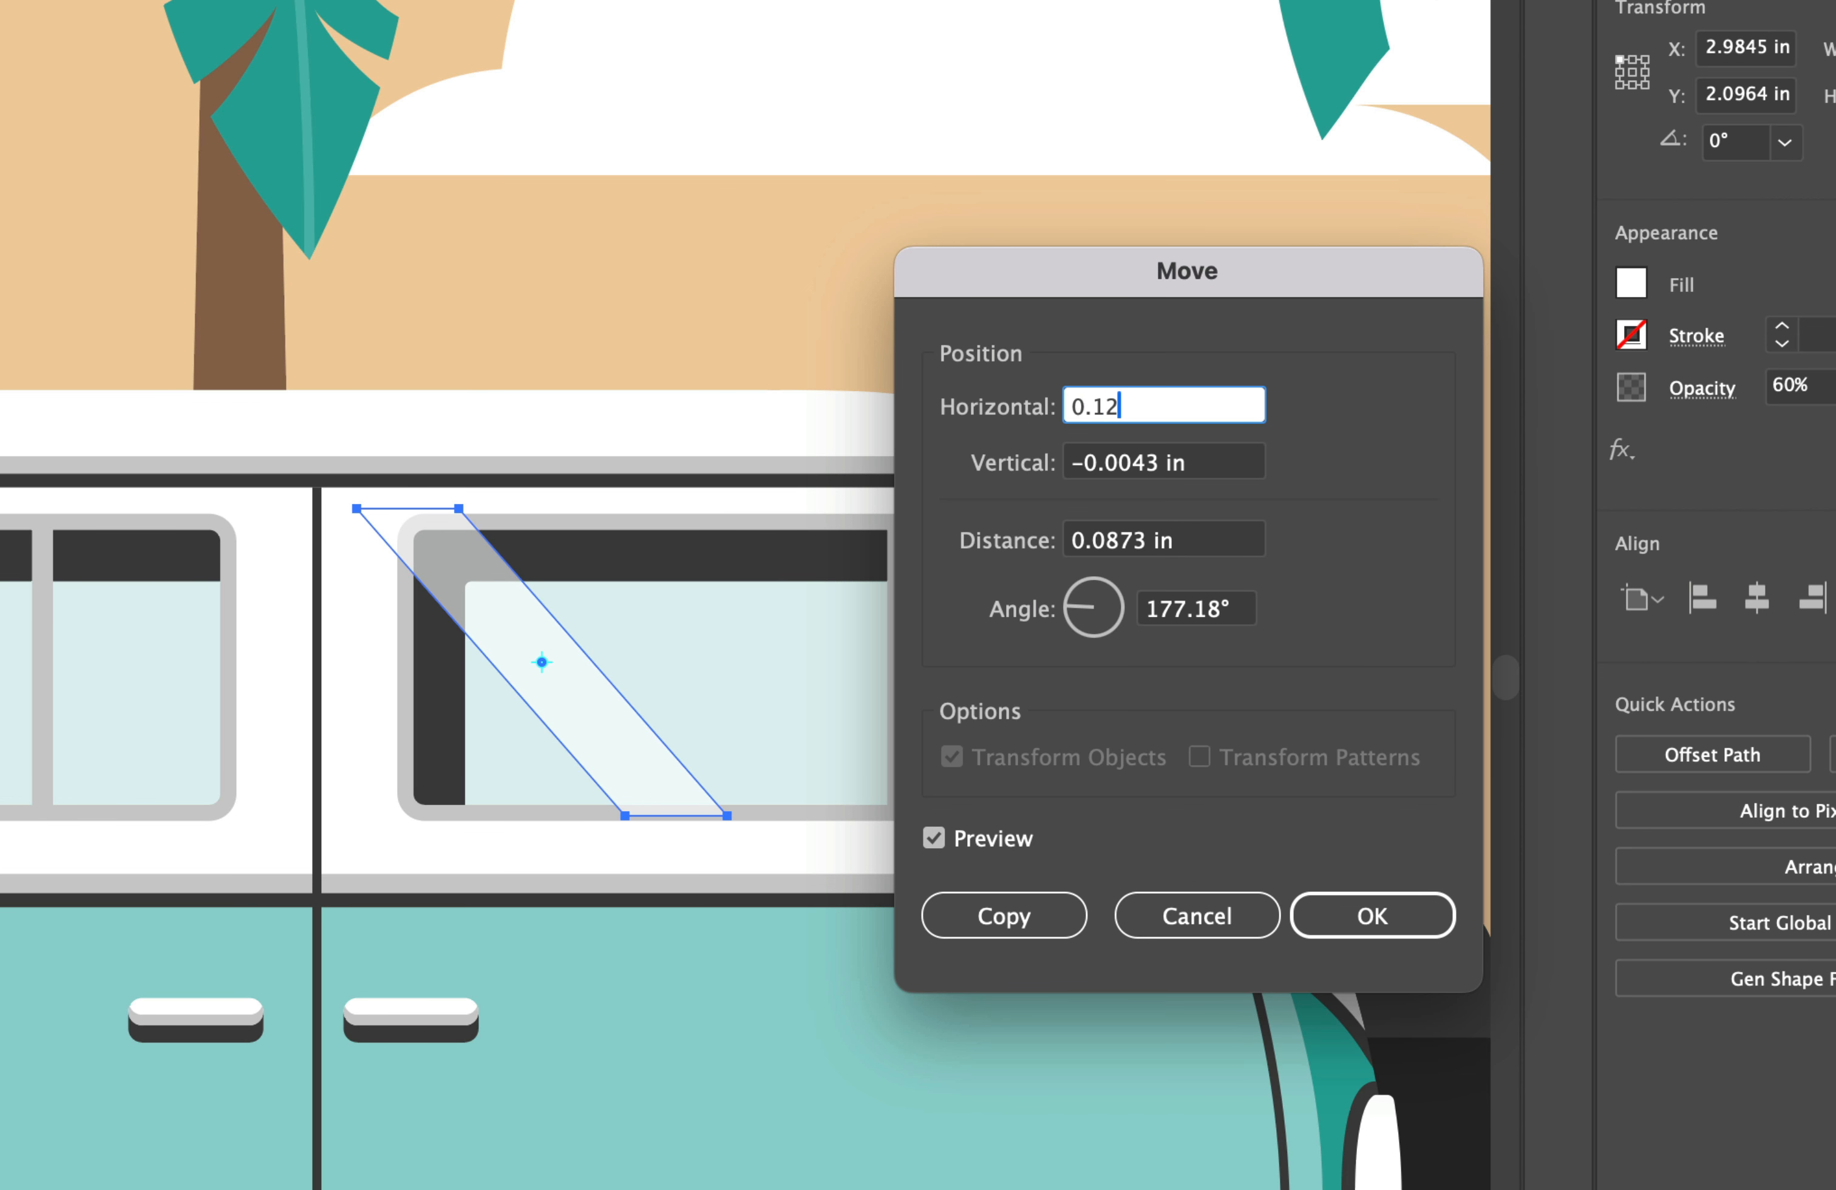
double_click(1136, 468)
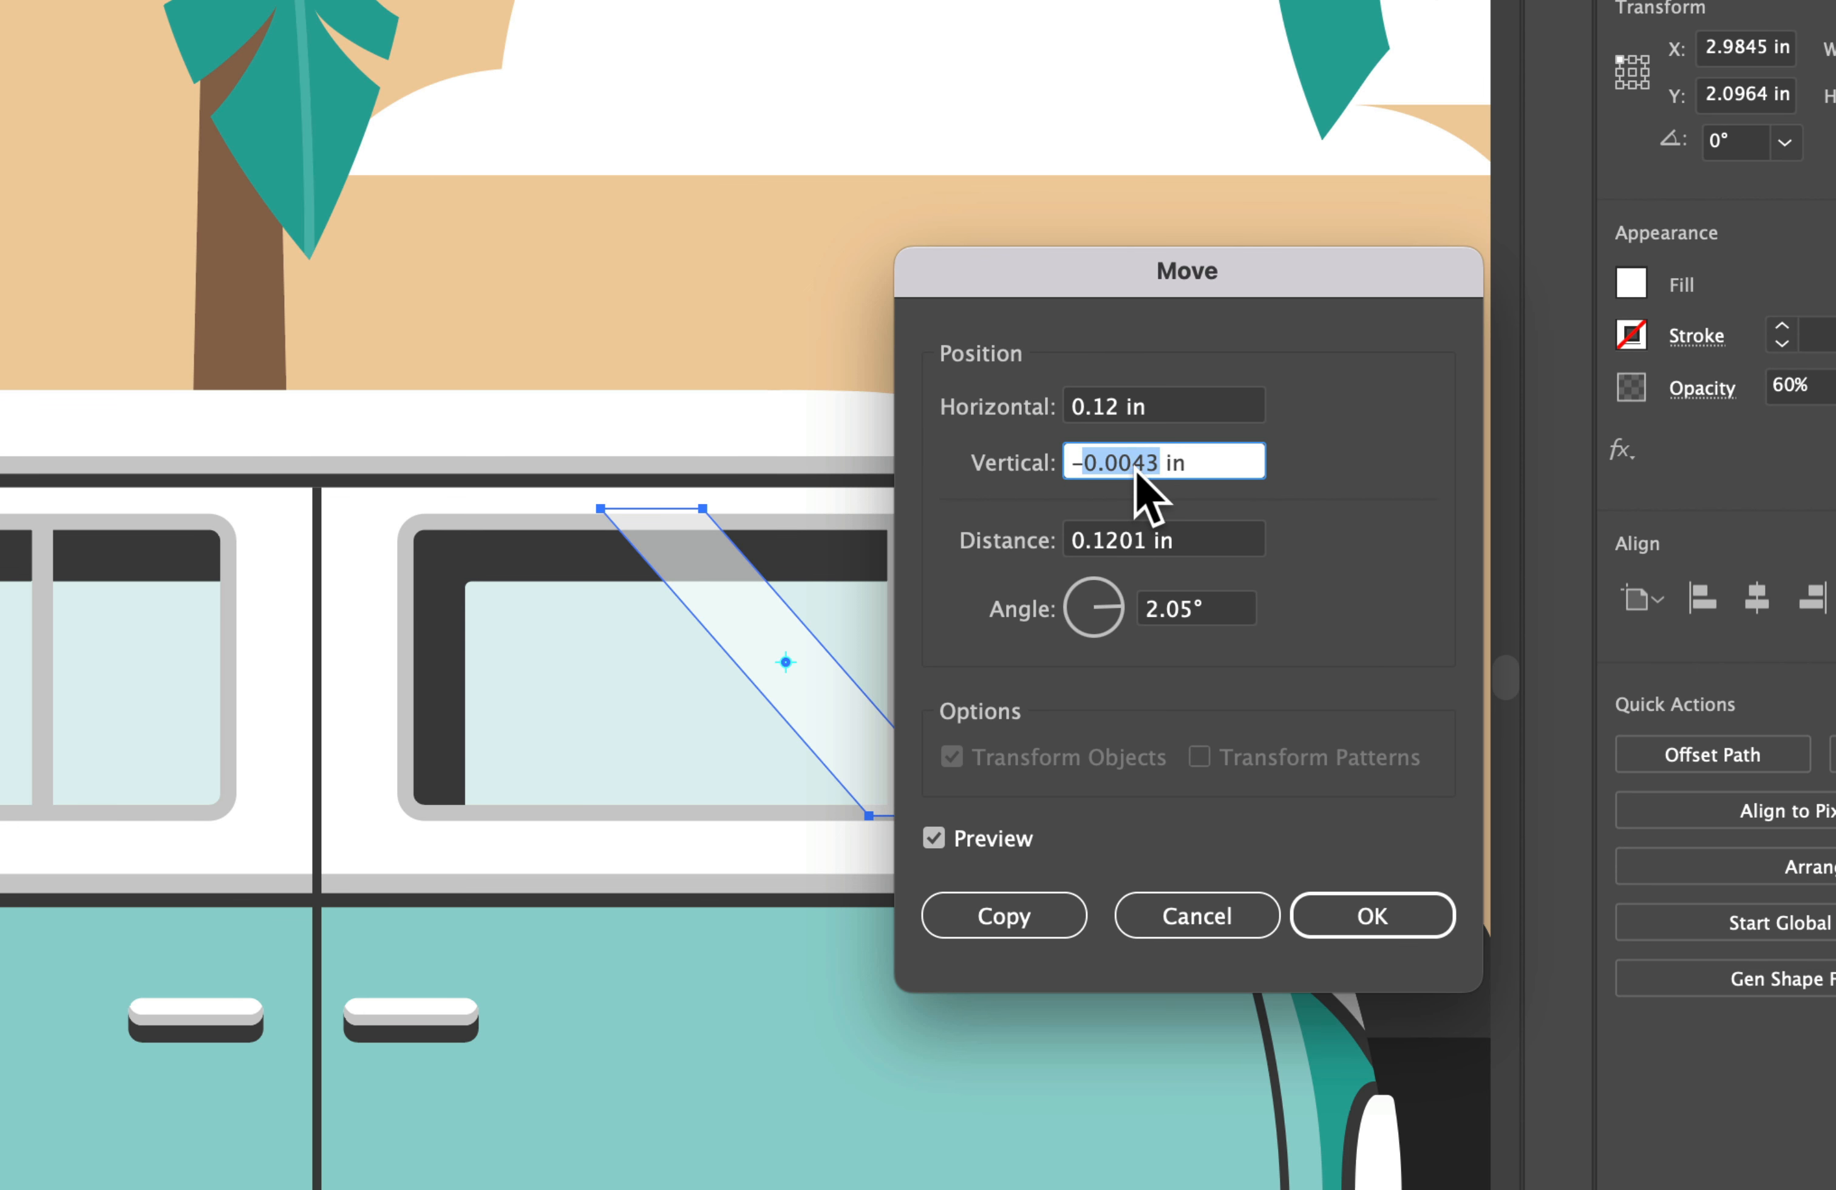
type("0")
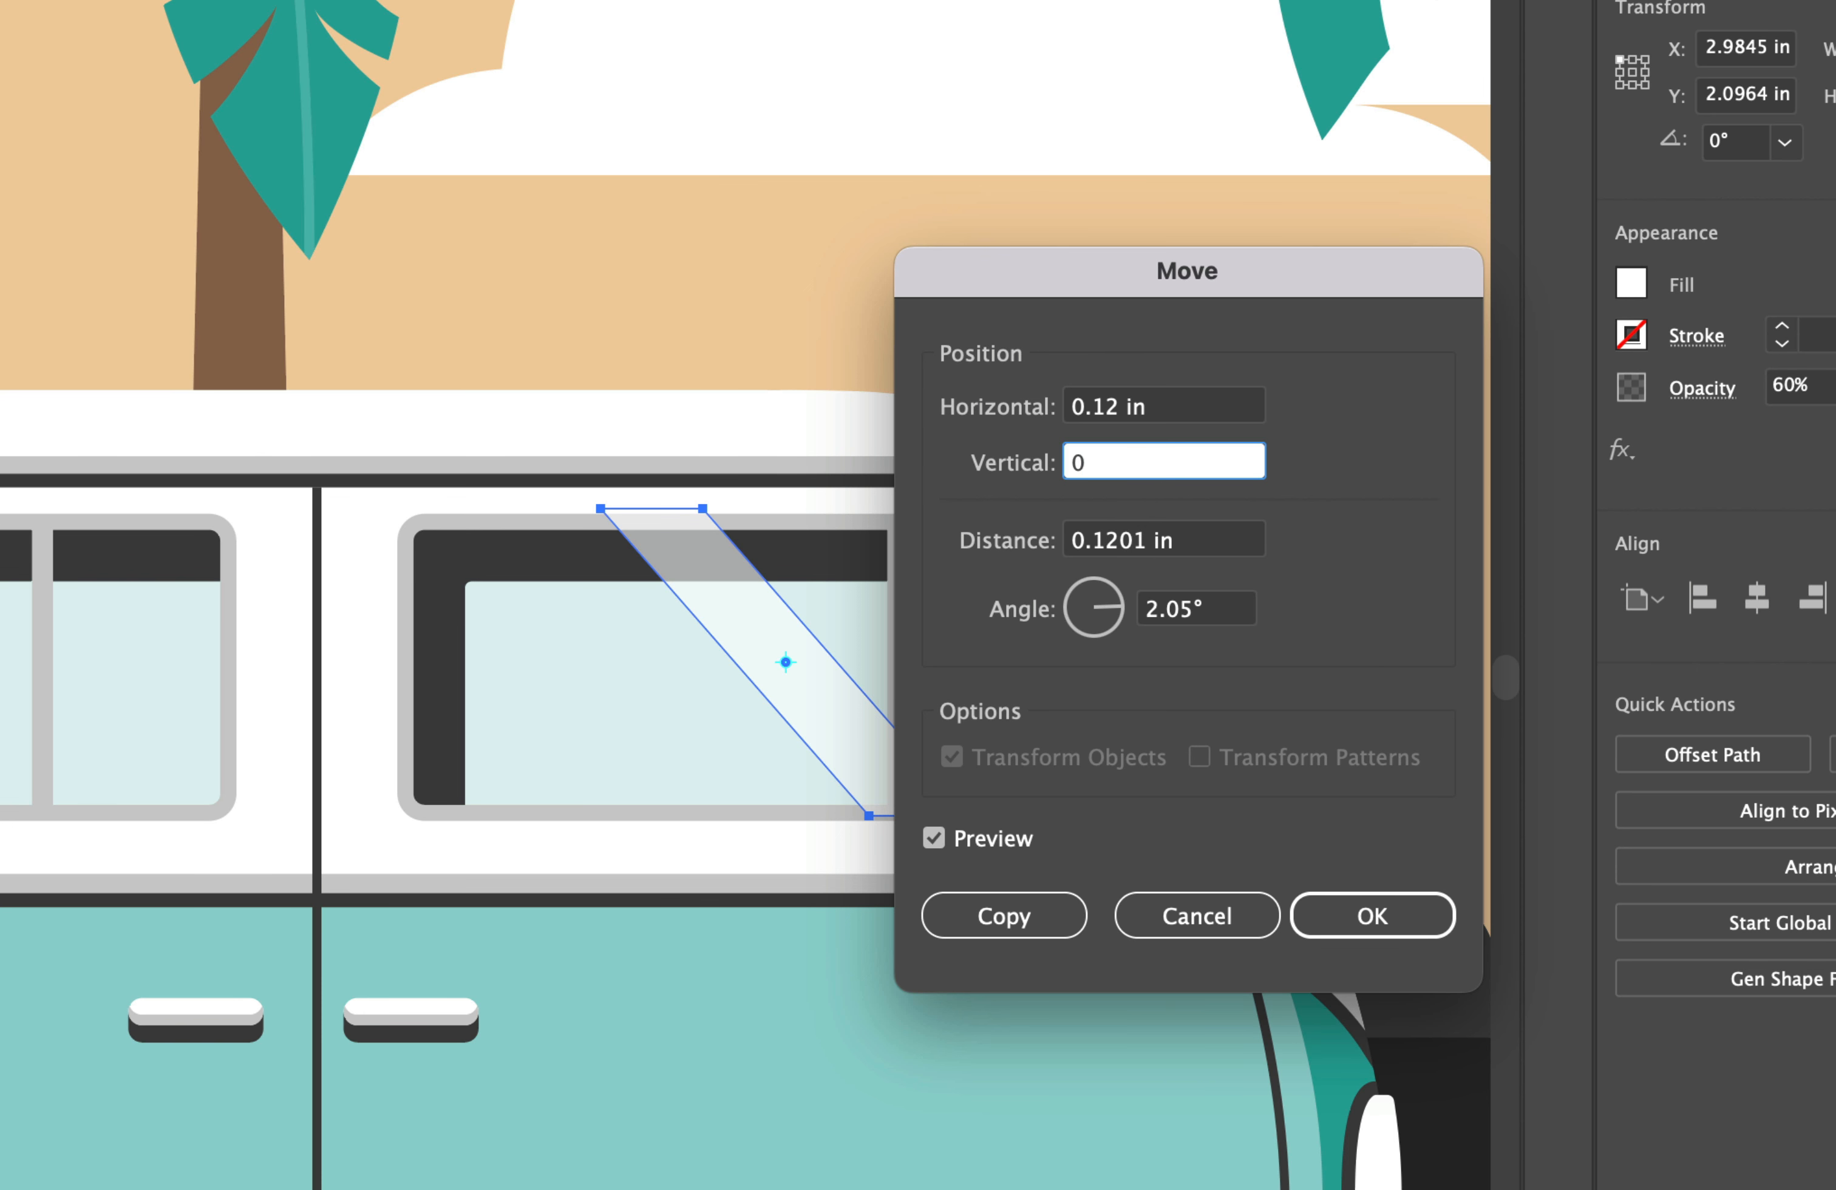
key("Tab")
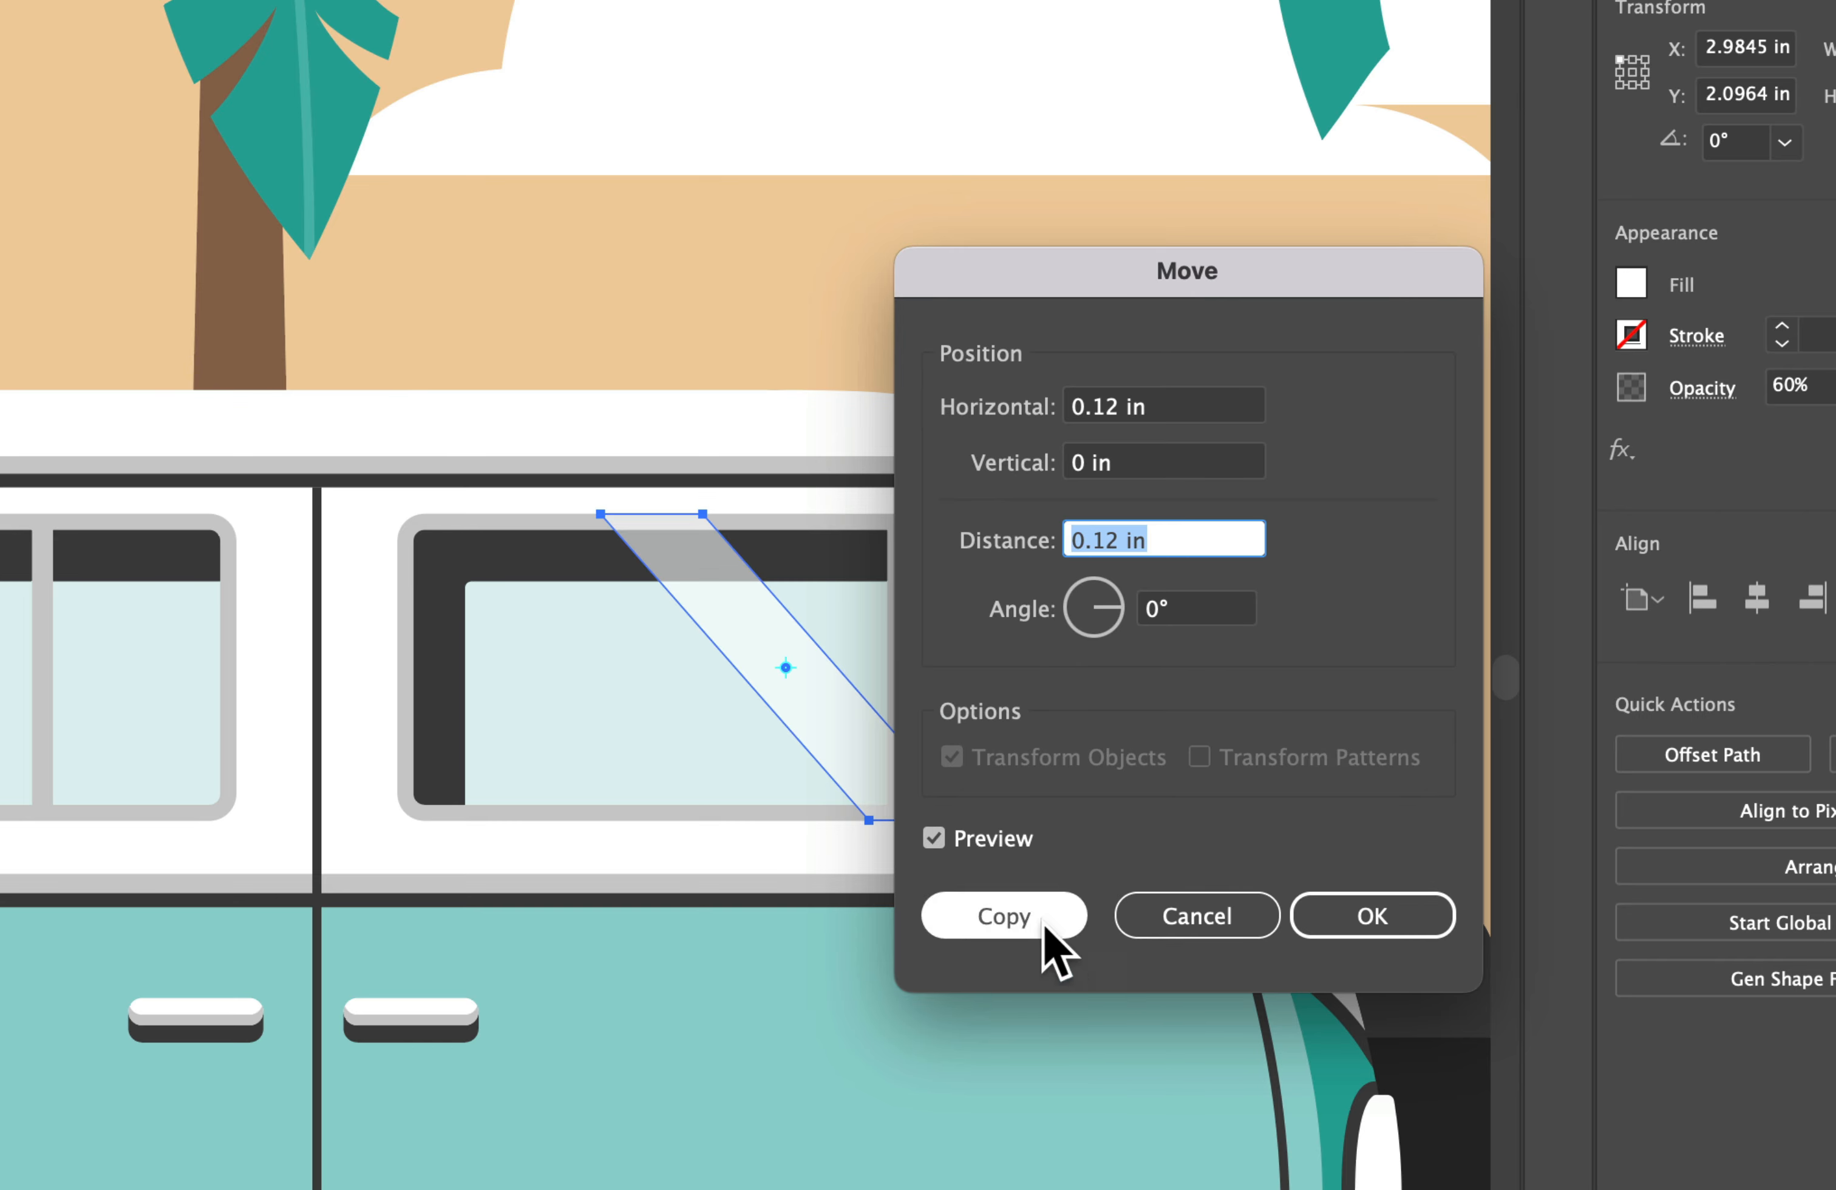
left_click(998, 926)
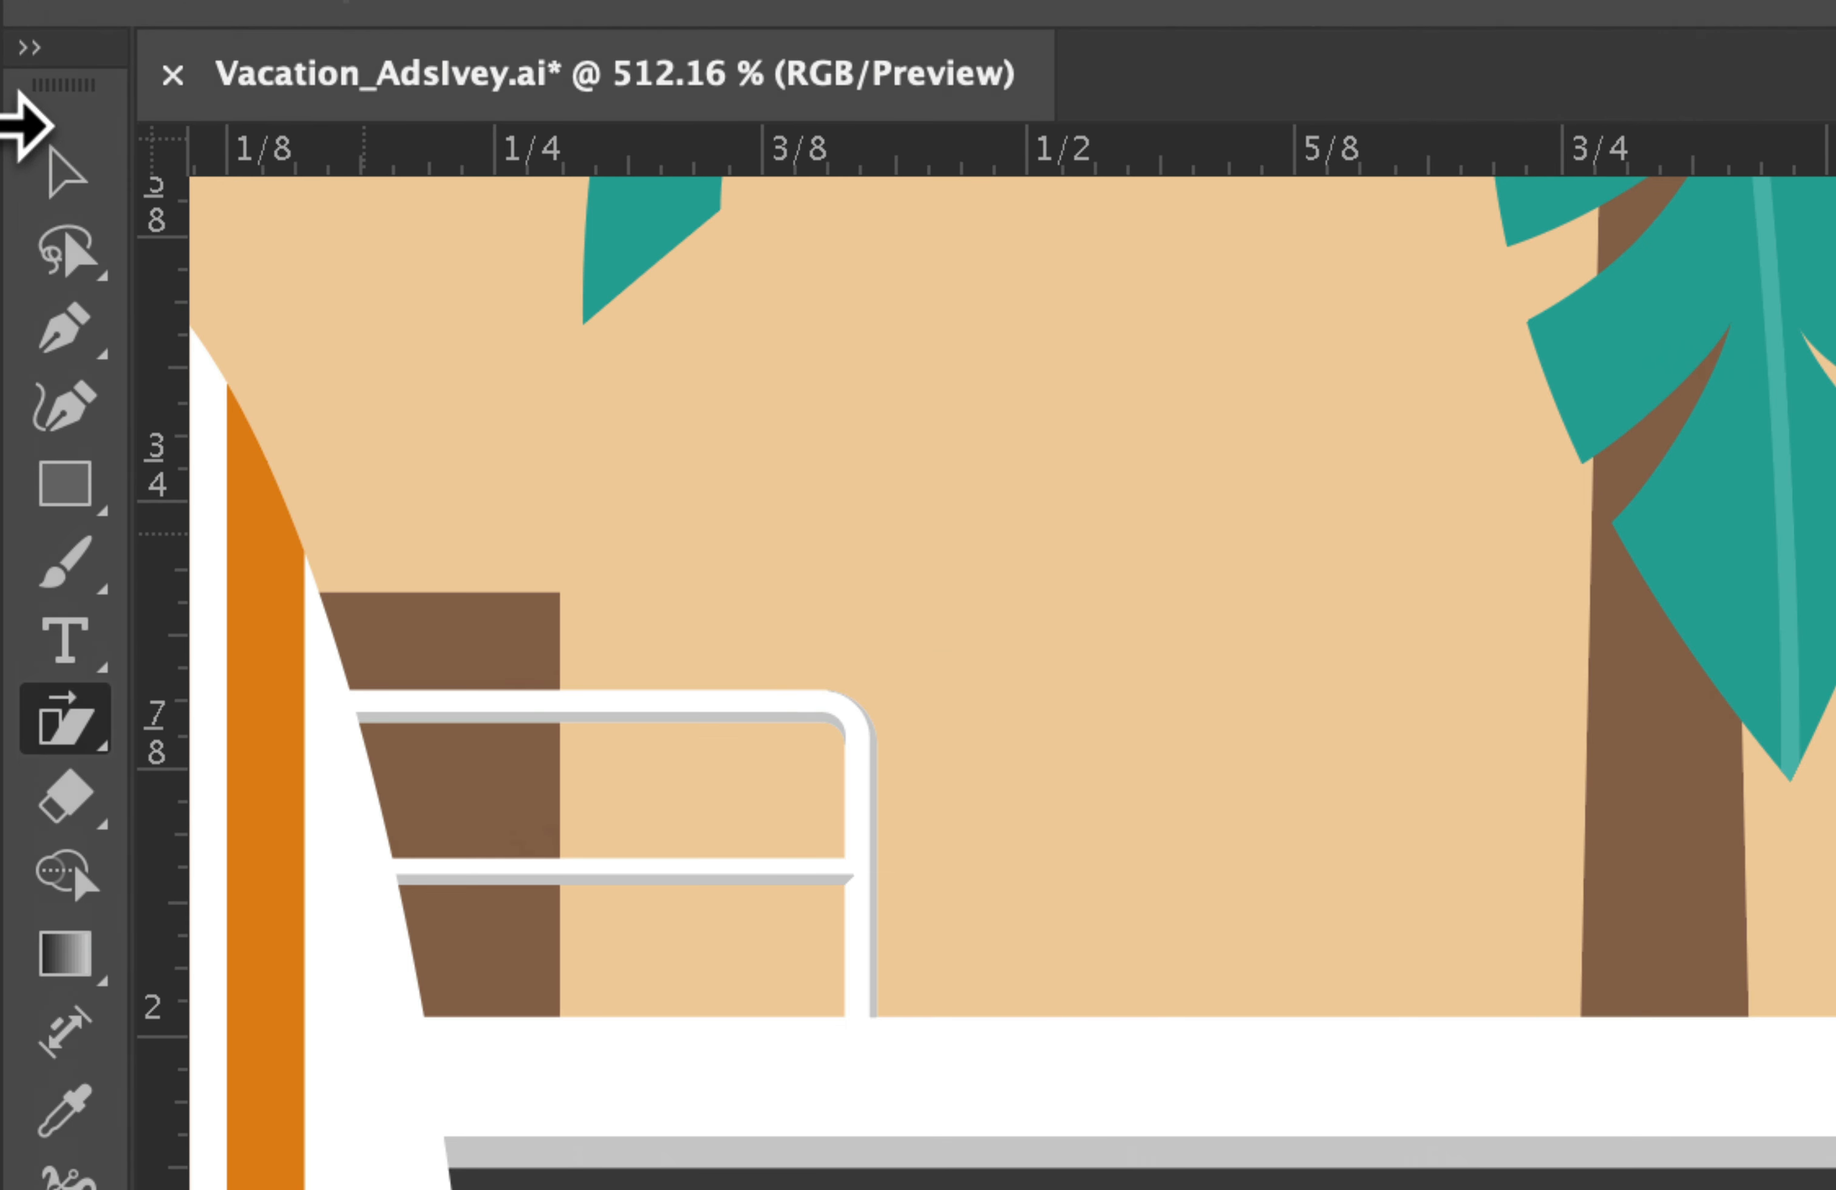
Narrow the copied reflection to about 0.26 in overall width by moving only its two right-side anchor points left
left_click(25, 170)
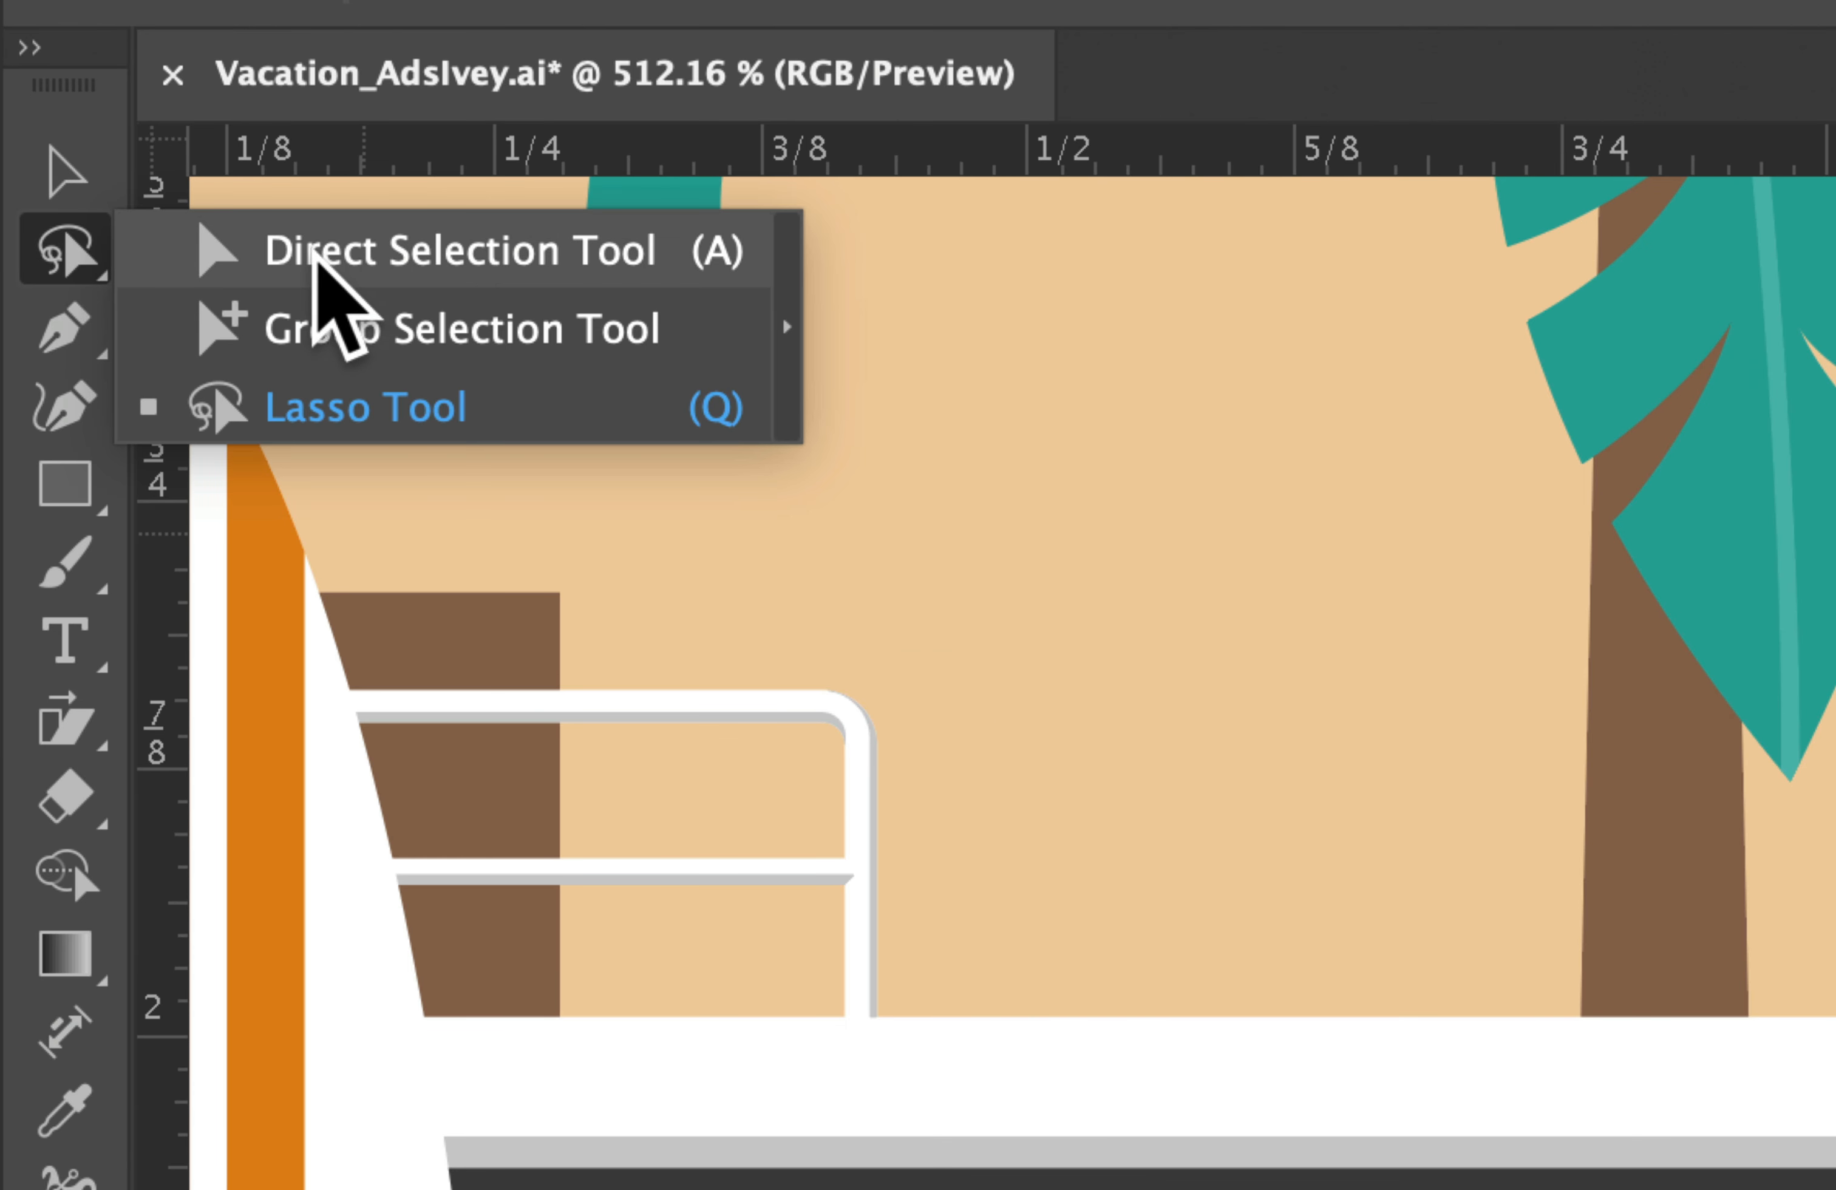
left_click(309, 253)
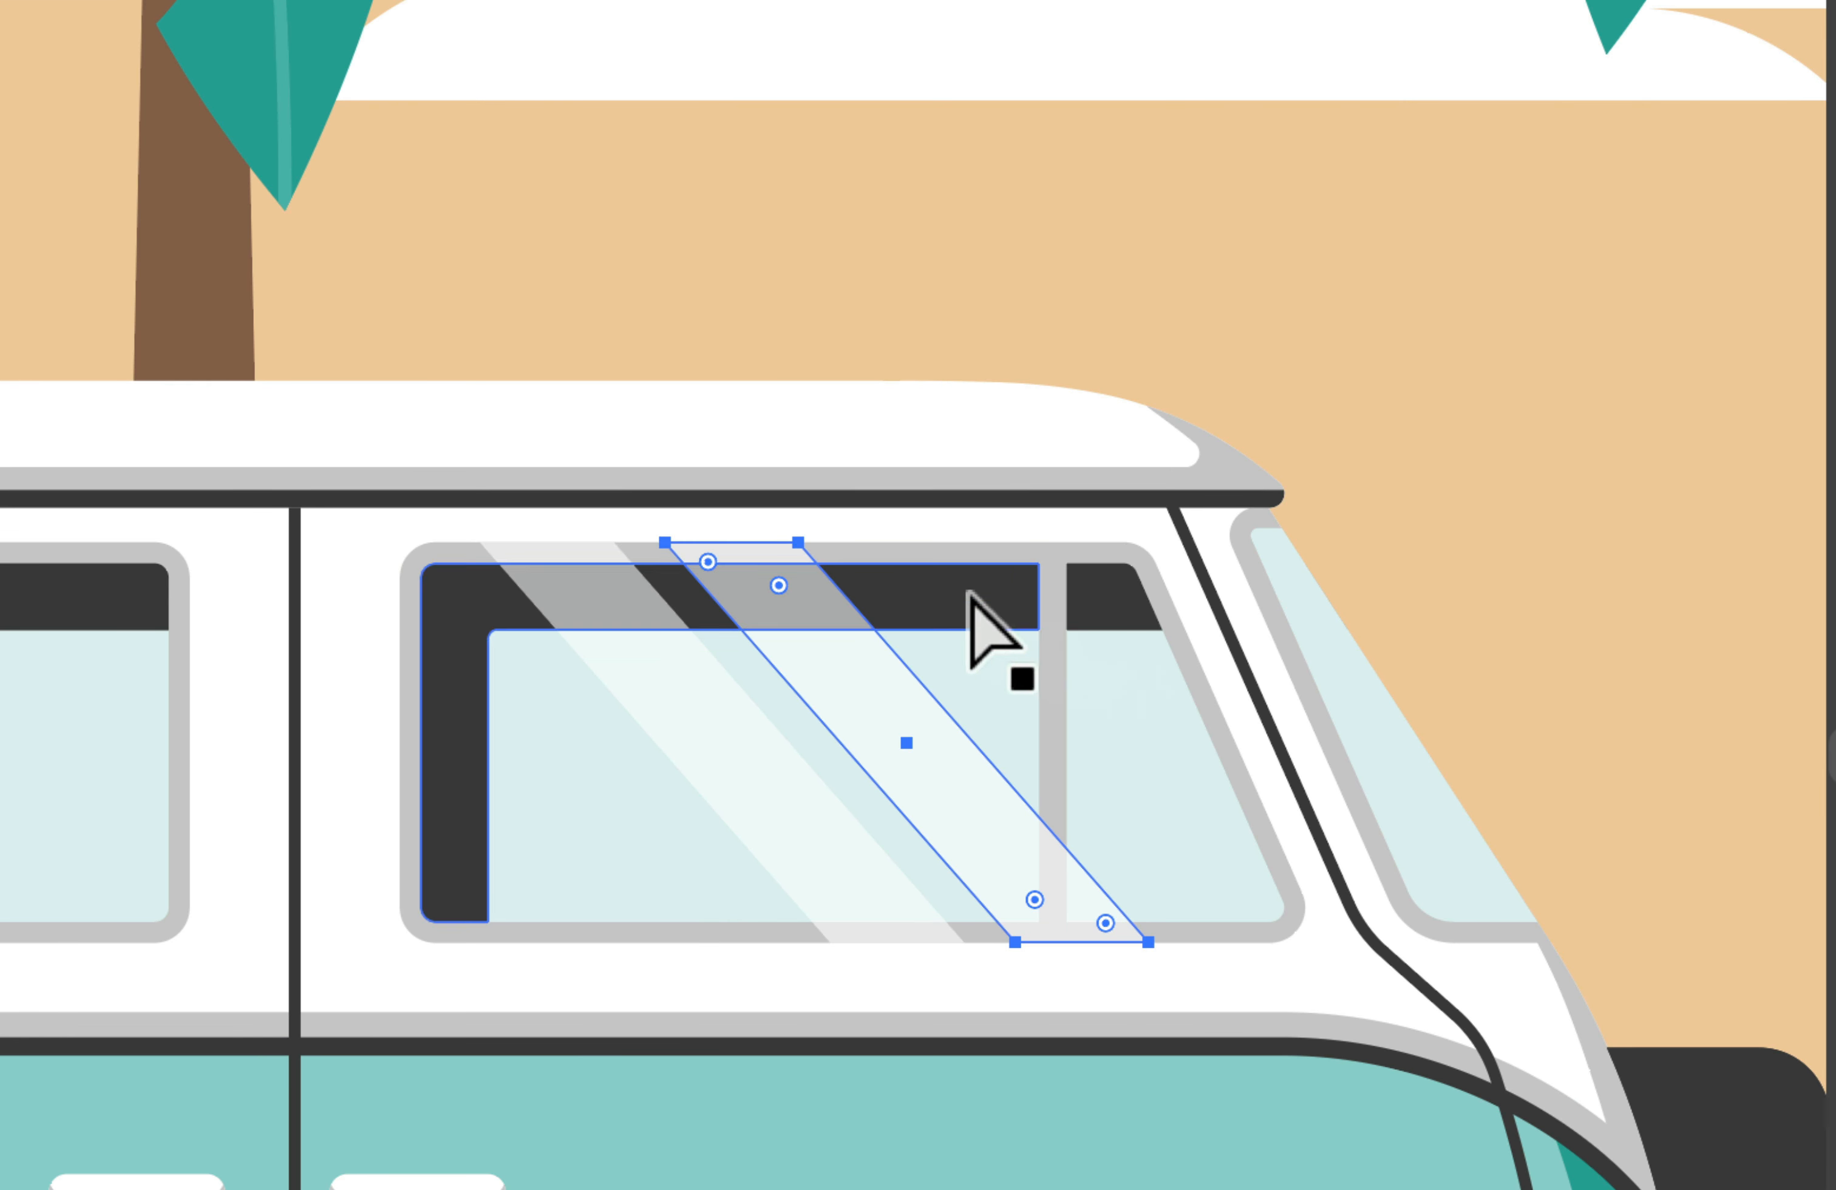
left_click(796, 541)
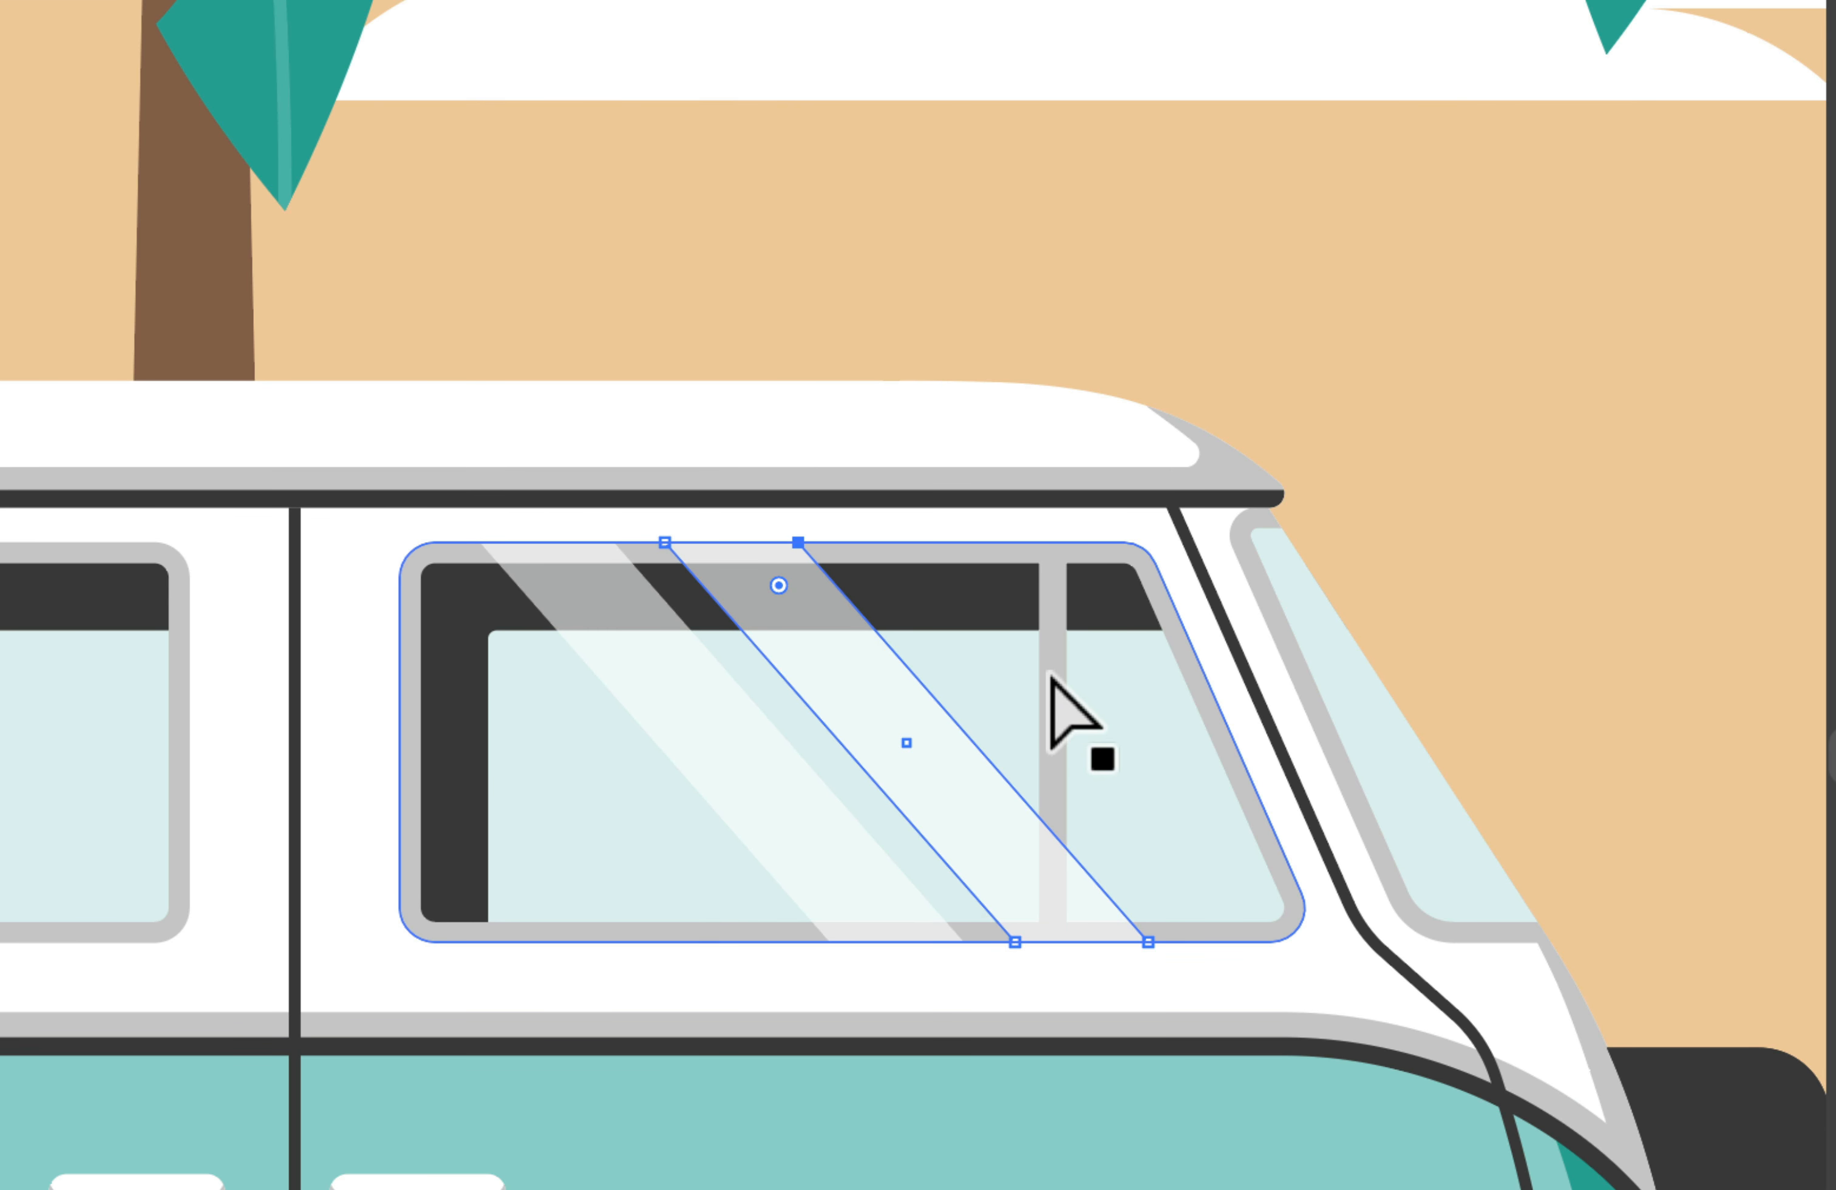
left_click(1148, 942, "shift")
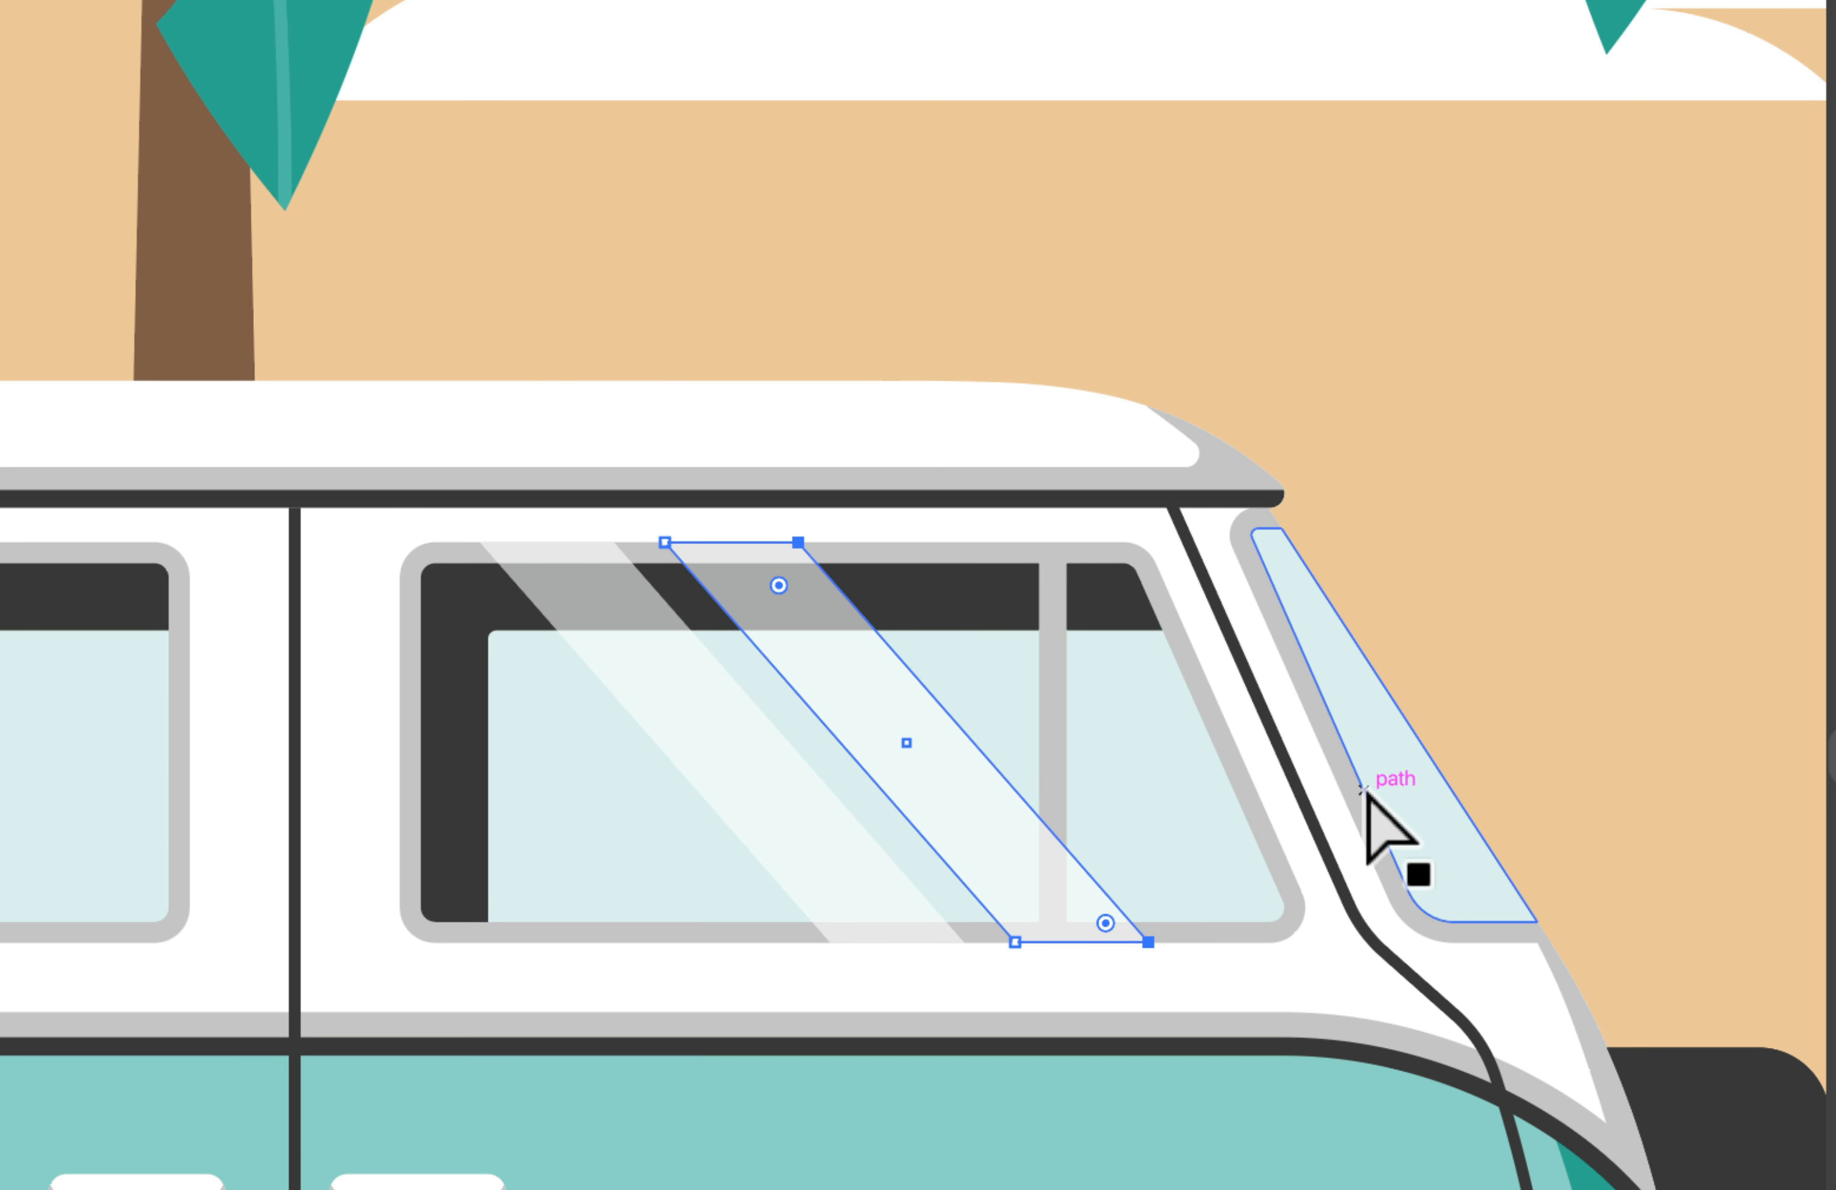
key("Left")
key("Left")
key("Left")
key("Left")
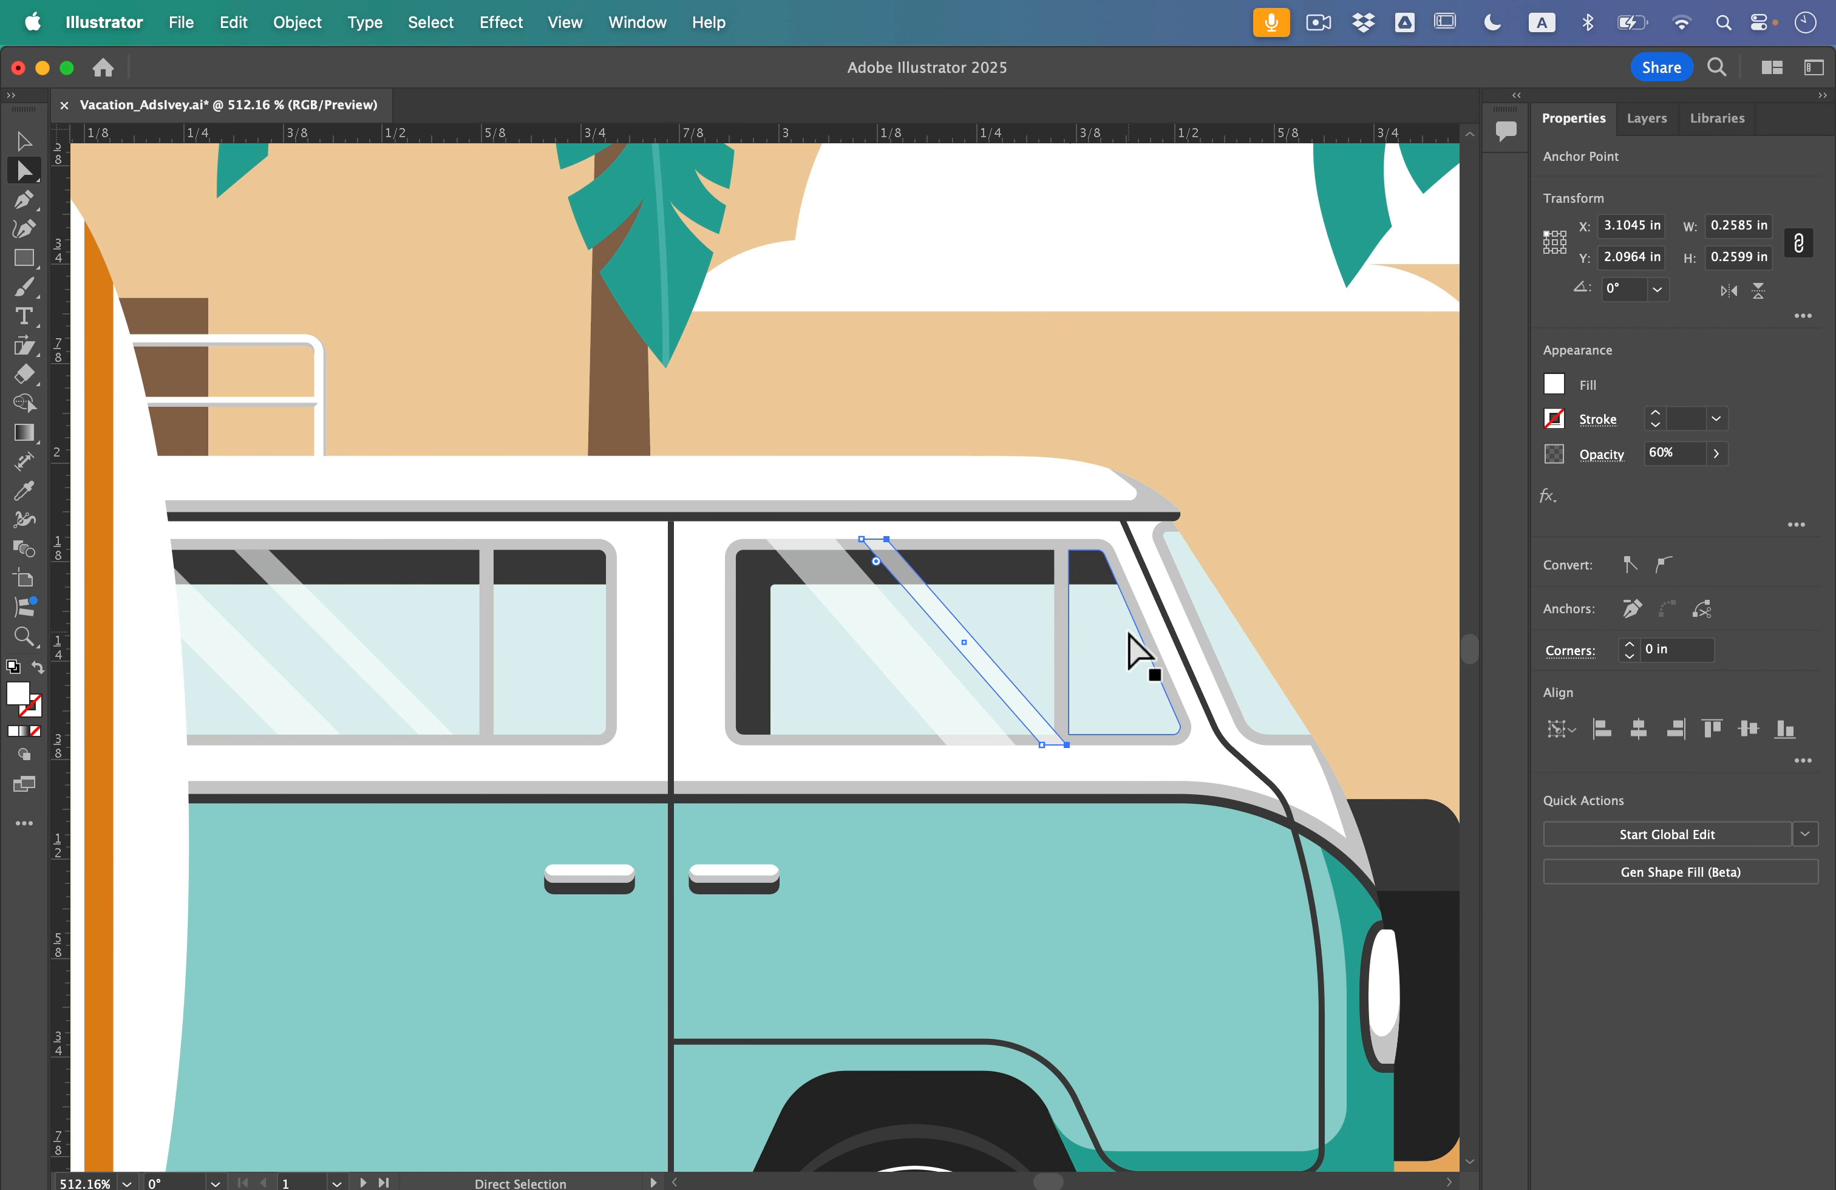
Zoom out from the van's window to view the beach ad artboard at a small scale
key("super+minus")
key("super+minus")
key("super+minus")
key("super+minus")
key("super+minus")
key("super+minus")
key("super+minus")
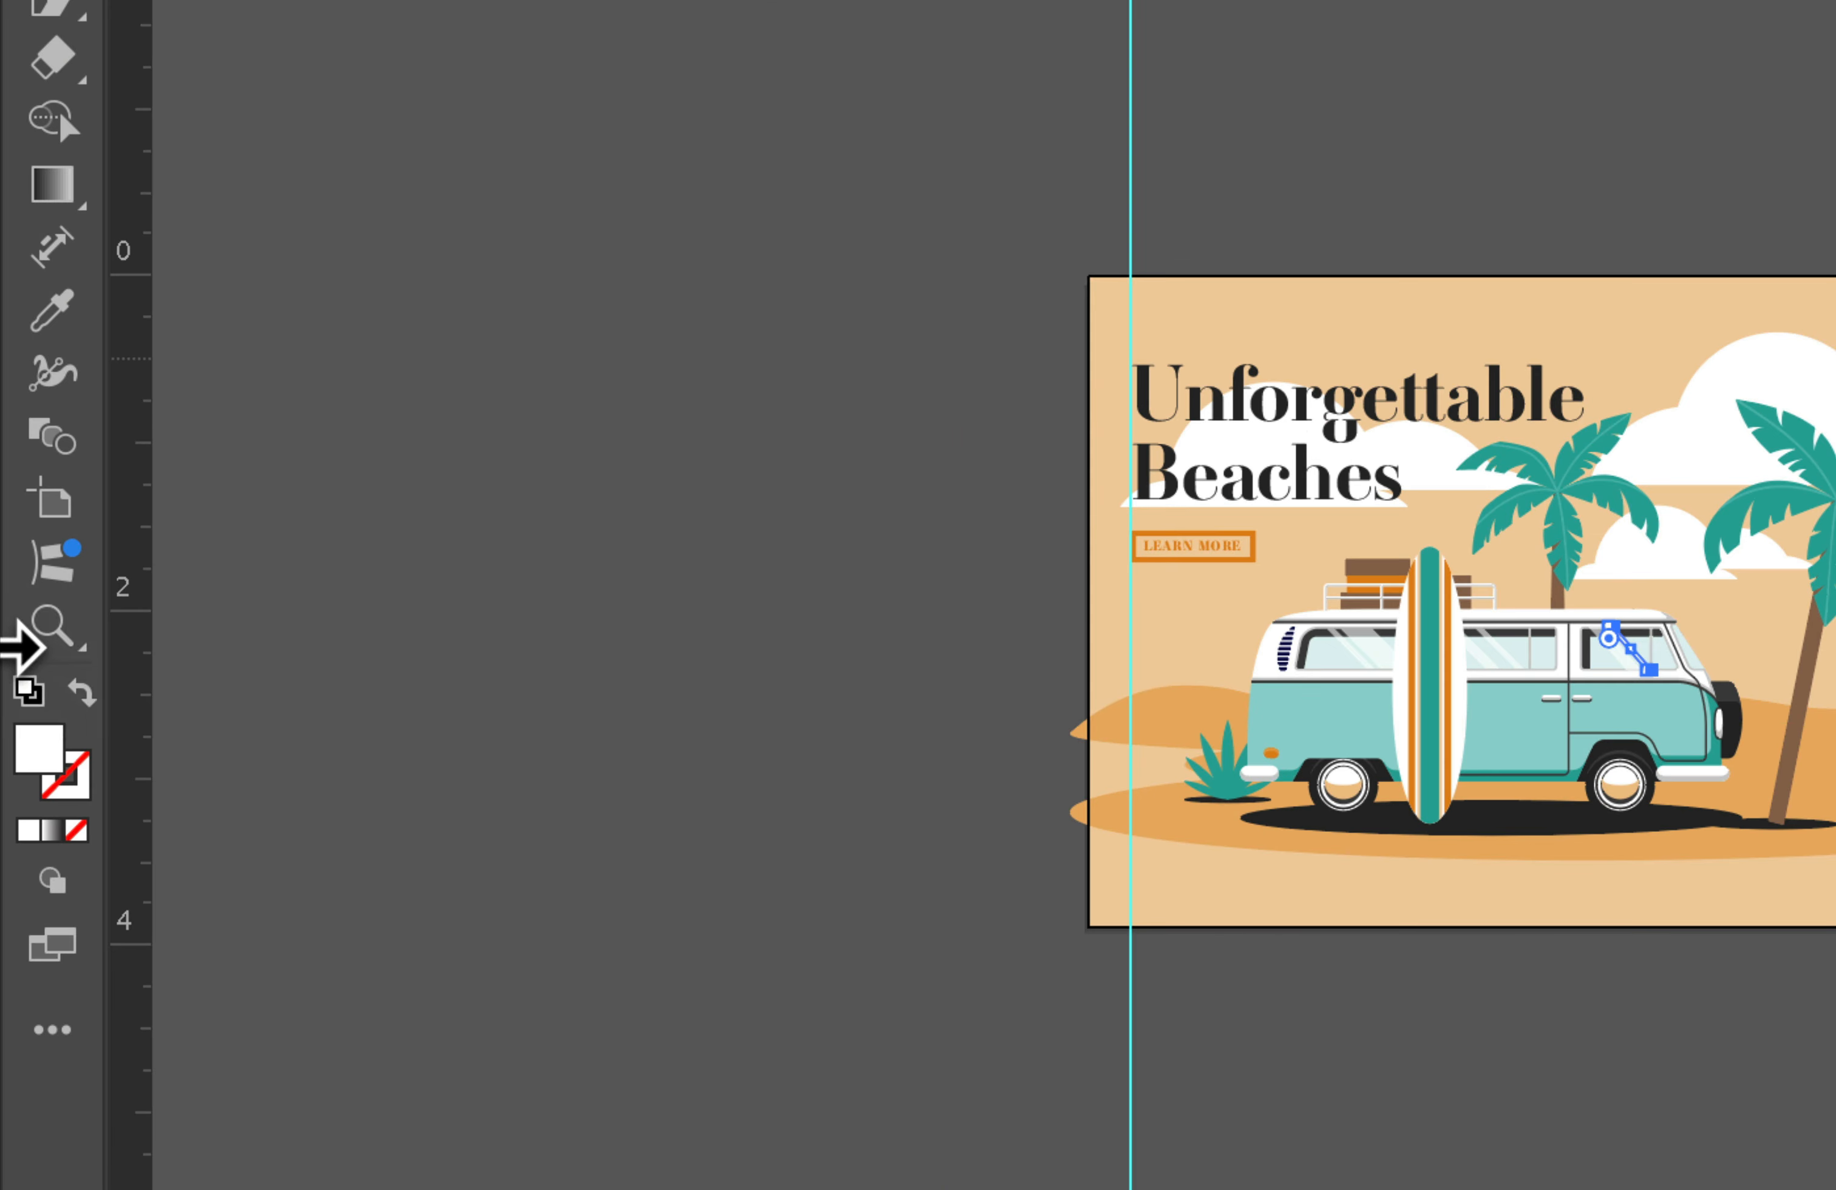
Apply a Mirror Repeat to the two leaves of the half-finished plant below the artboards, with the mirror axis moved onto the stem's center
left_click(24, 636)
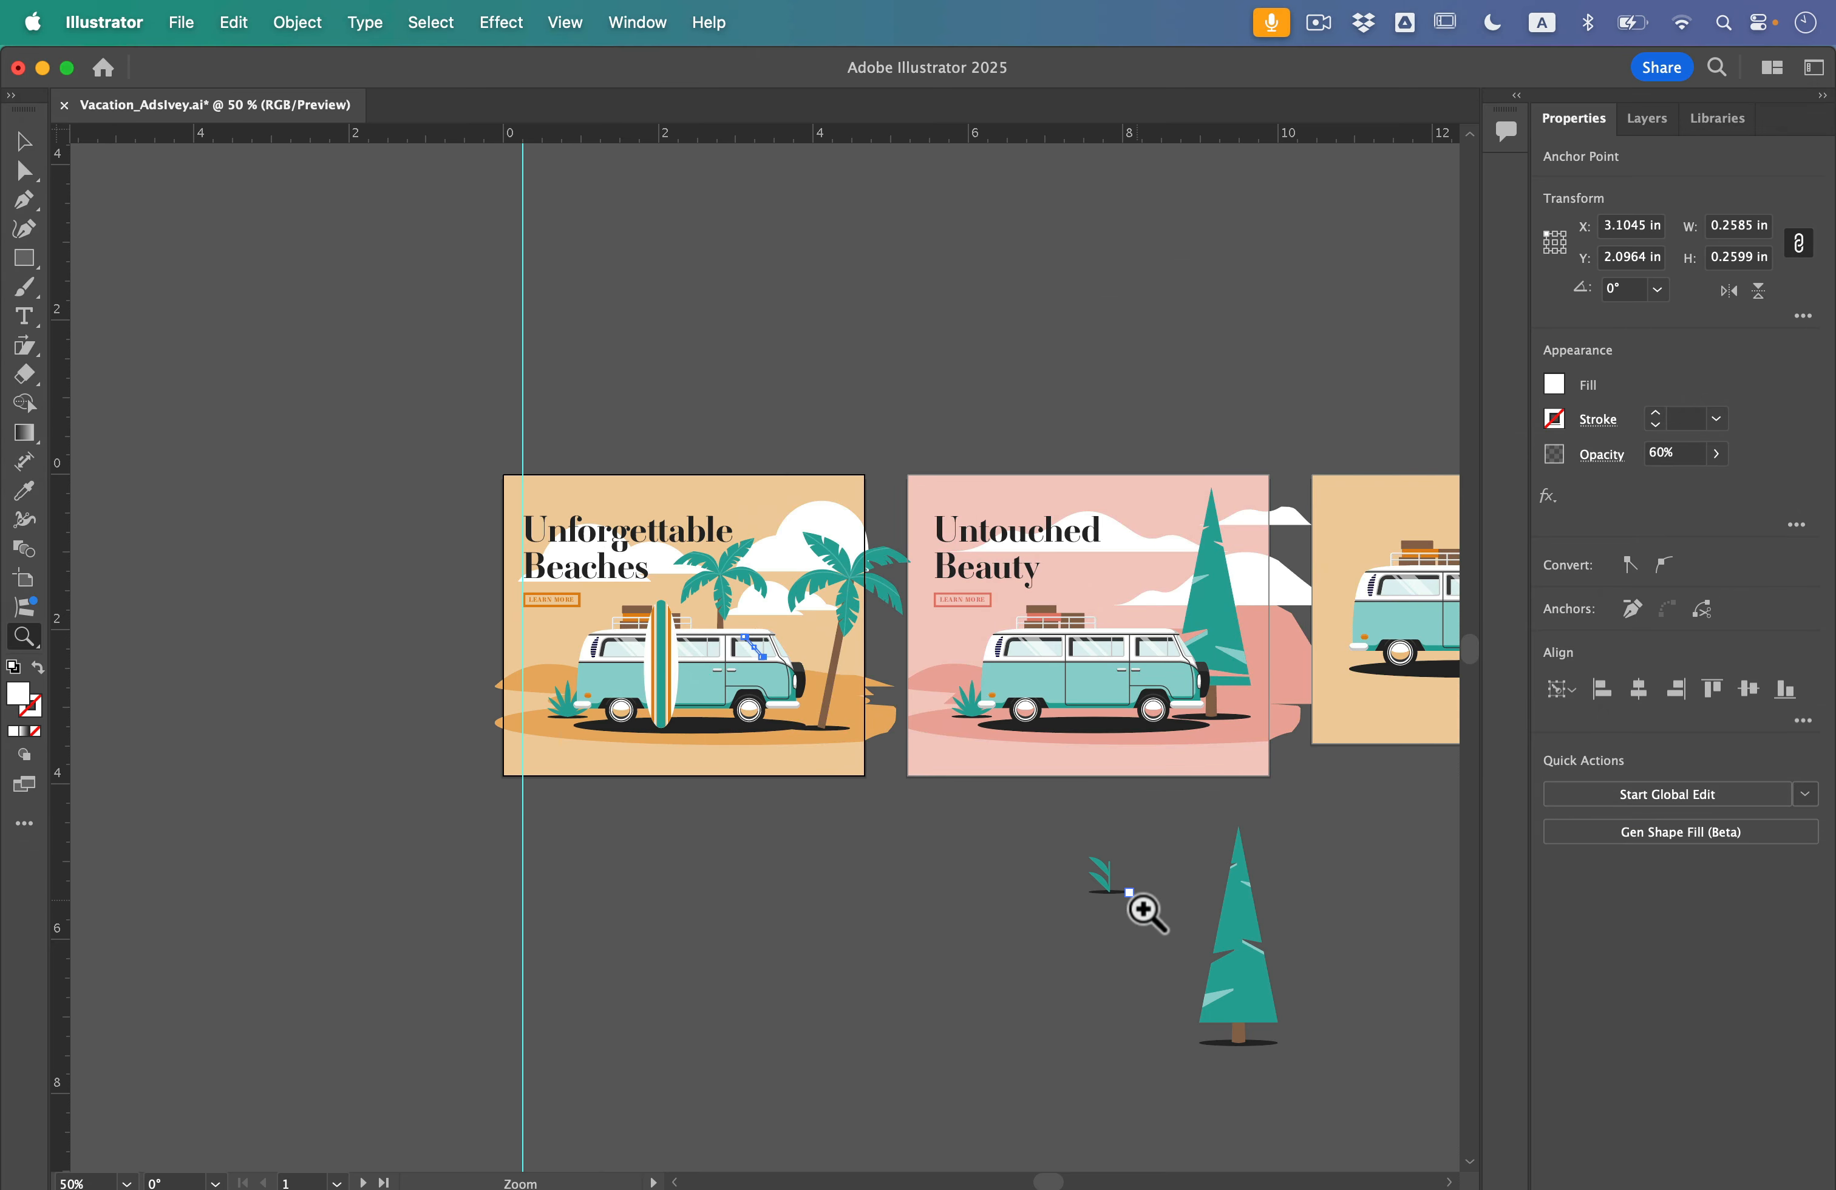
left_click(1120, 888)
left_click_drag(744, 645, 950, 784)
scroll(950, 784, "down", 4)
scroll(950, 783, "right", 4)
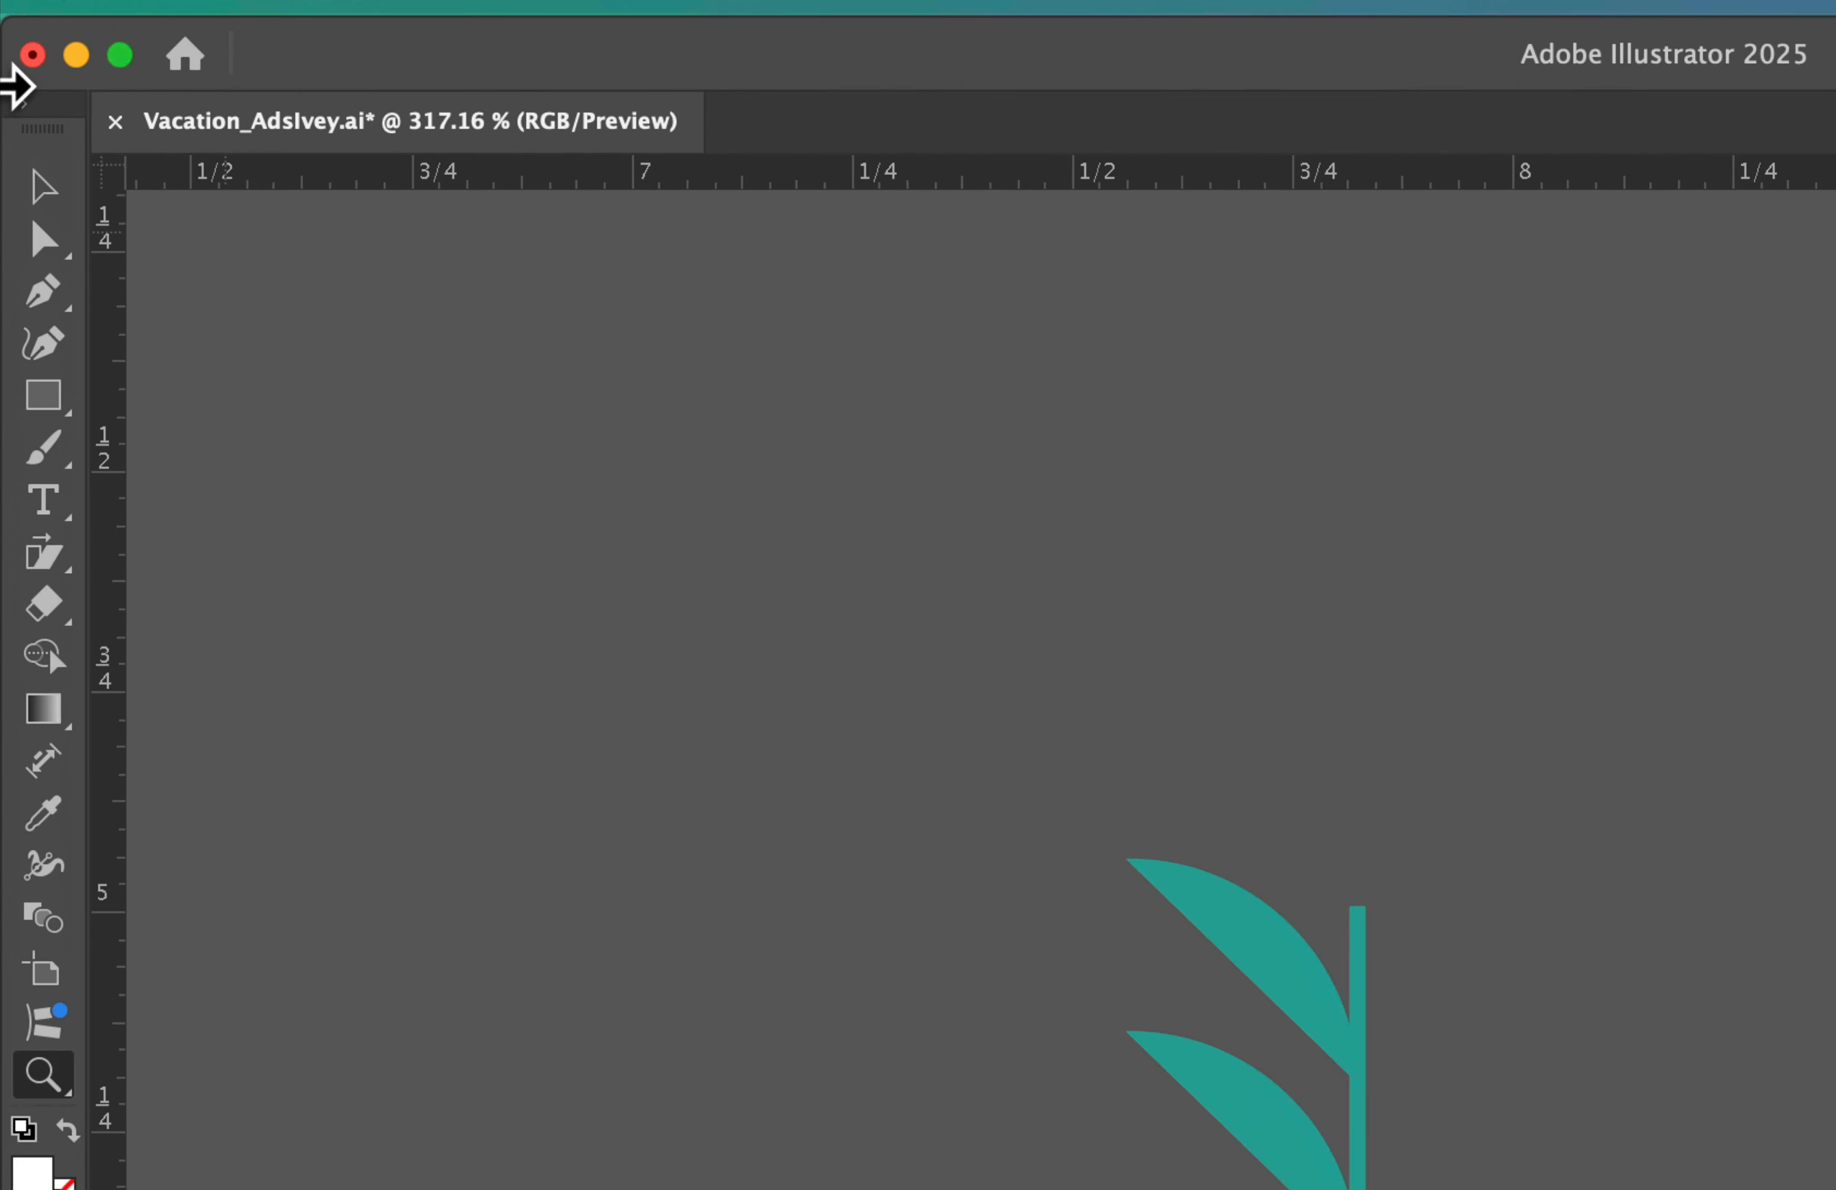
left_click(23, 141)
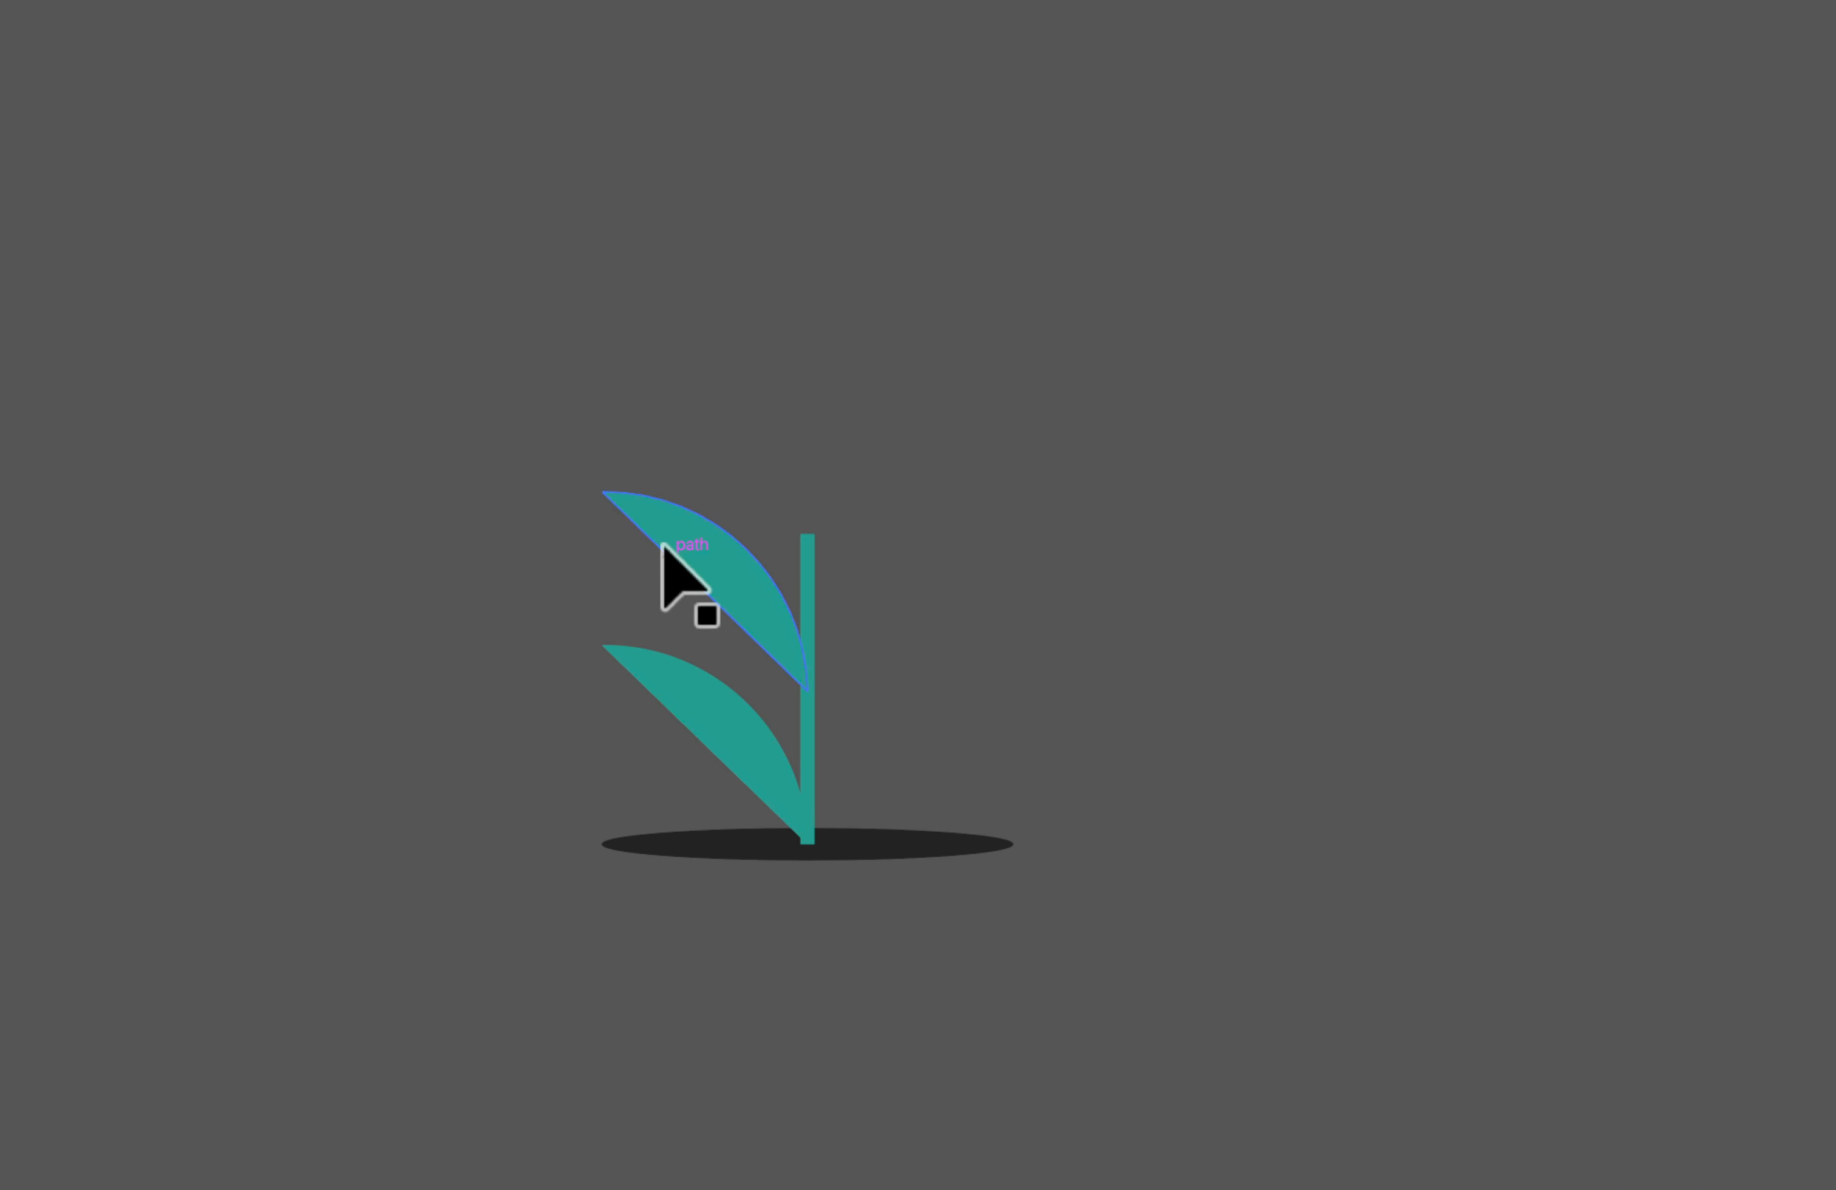
left_click_drag(579, 461, 838, 663)
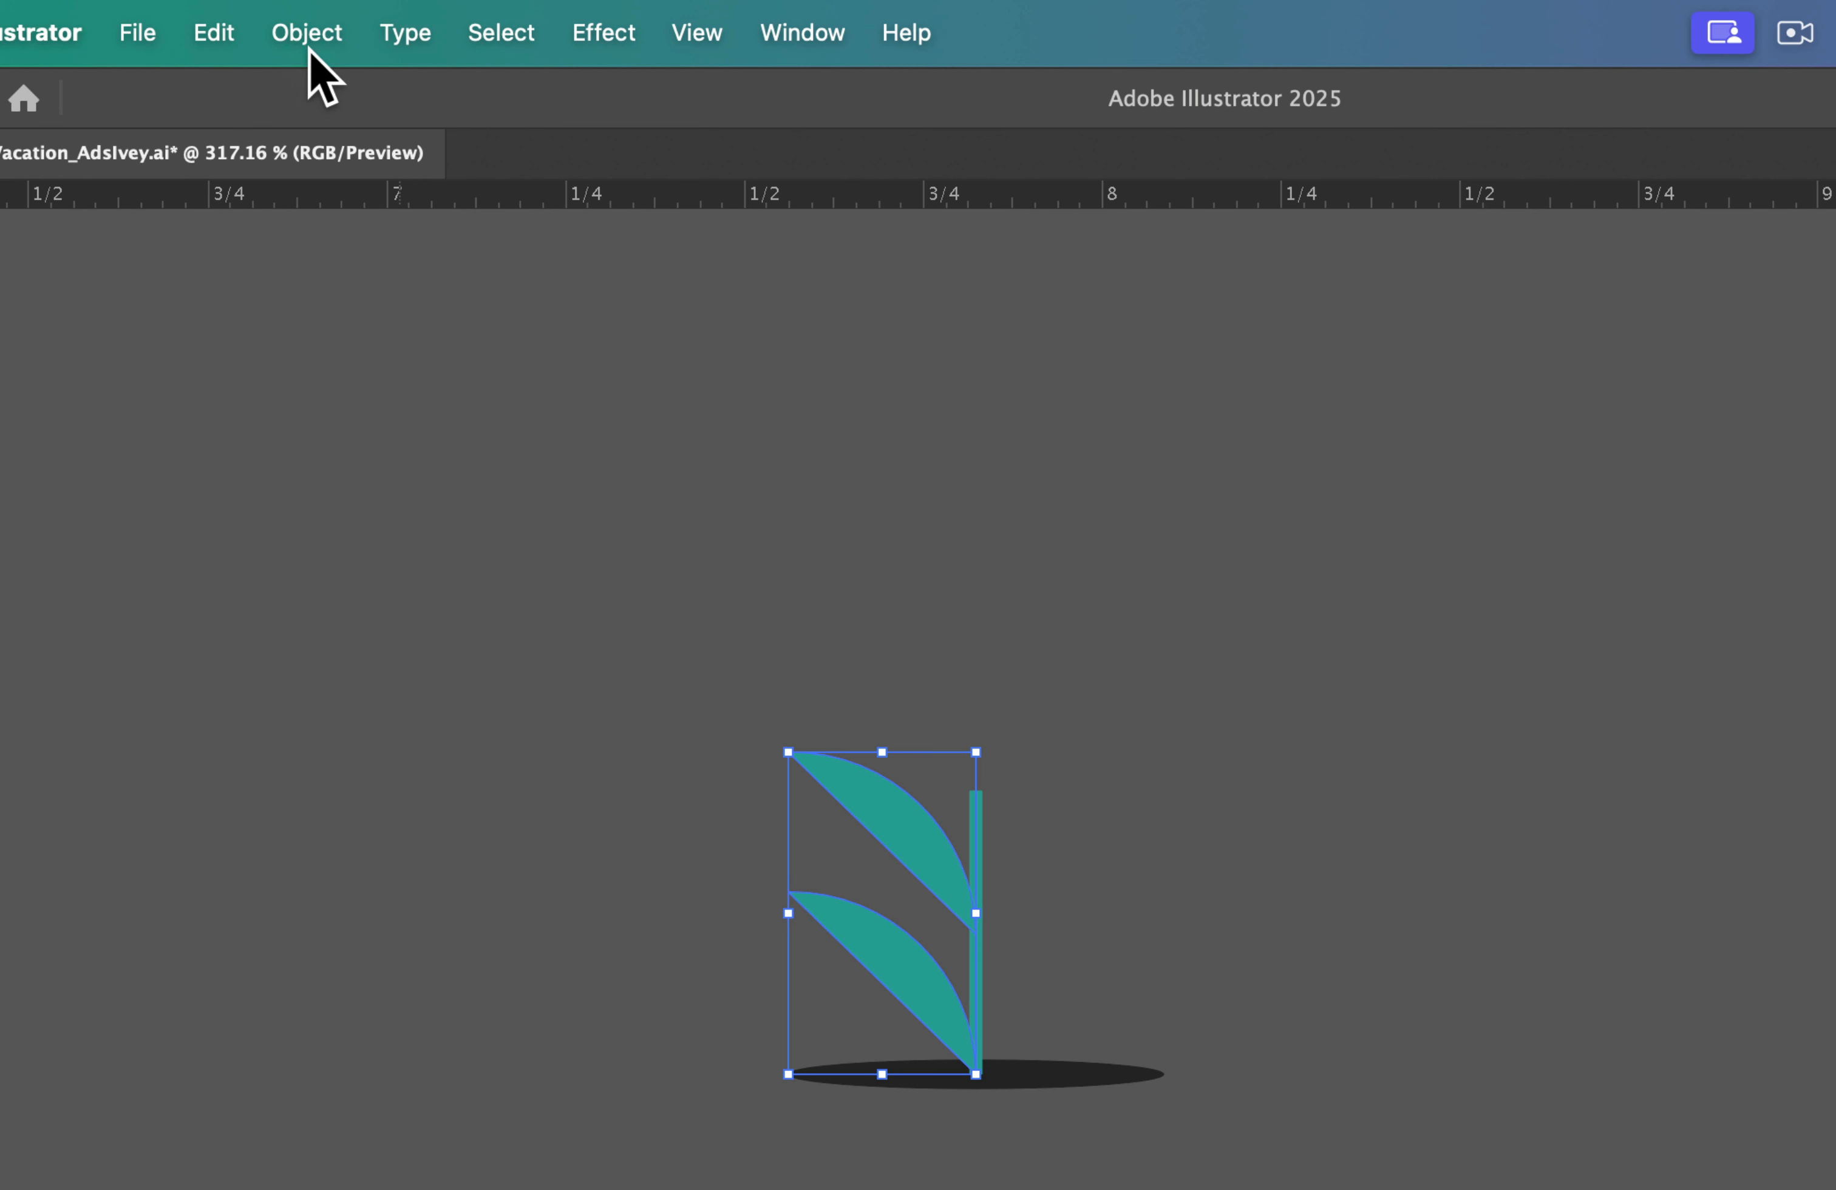
left_click(295, 23)
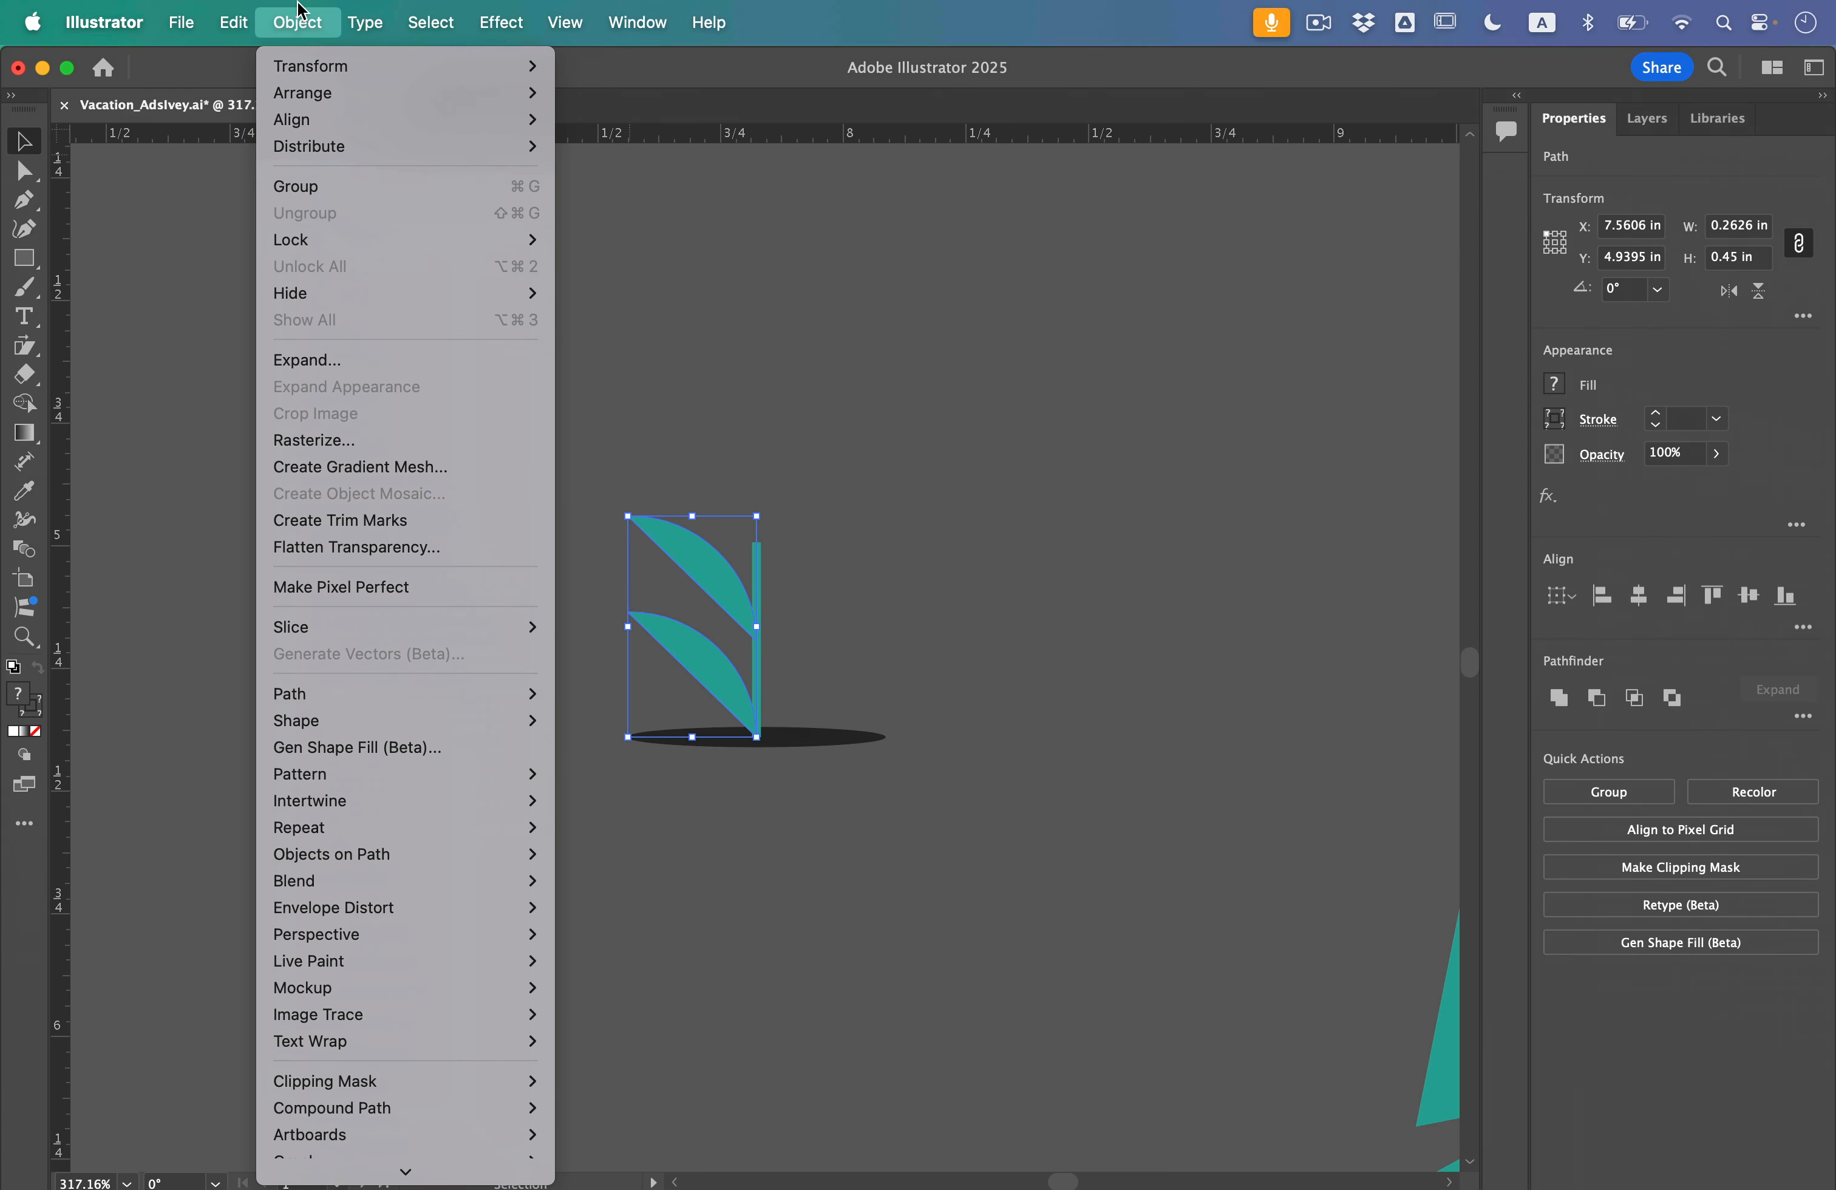
mouse_move(341, 893)
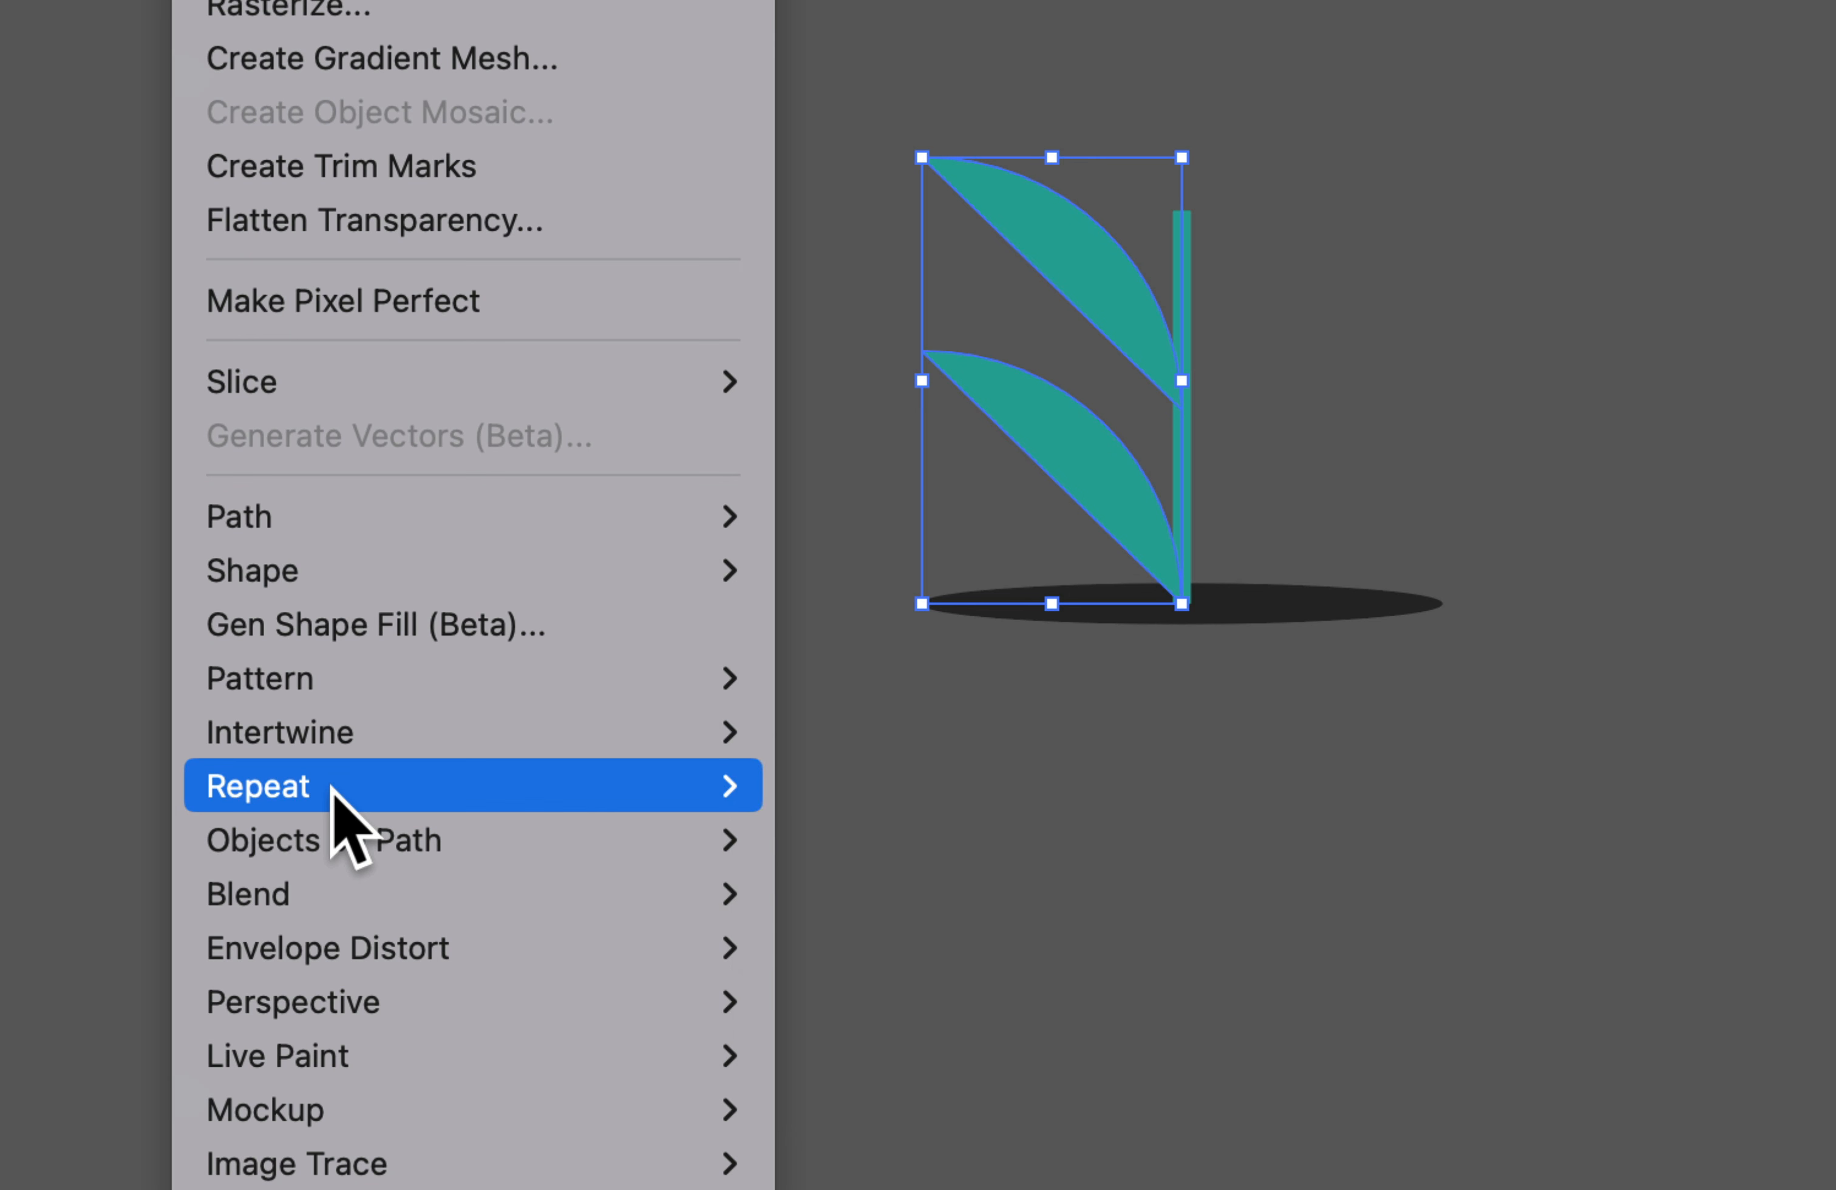
mouse_move(337, 808)
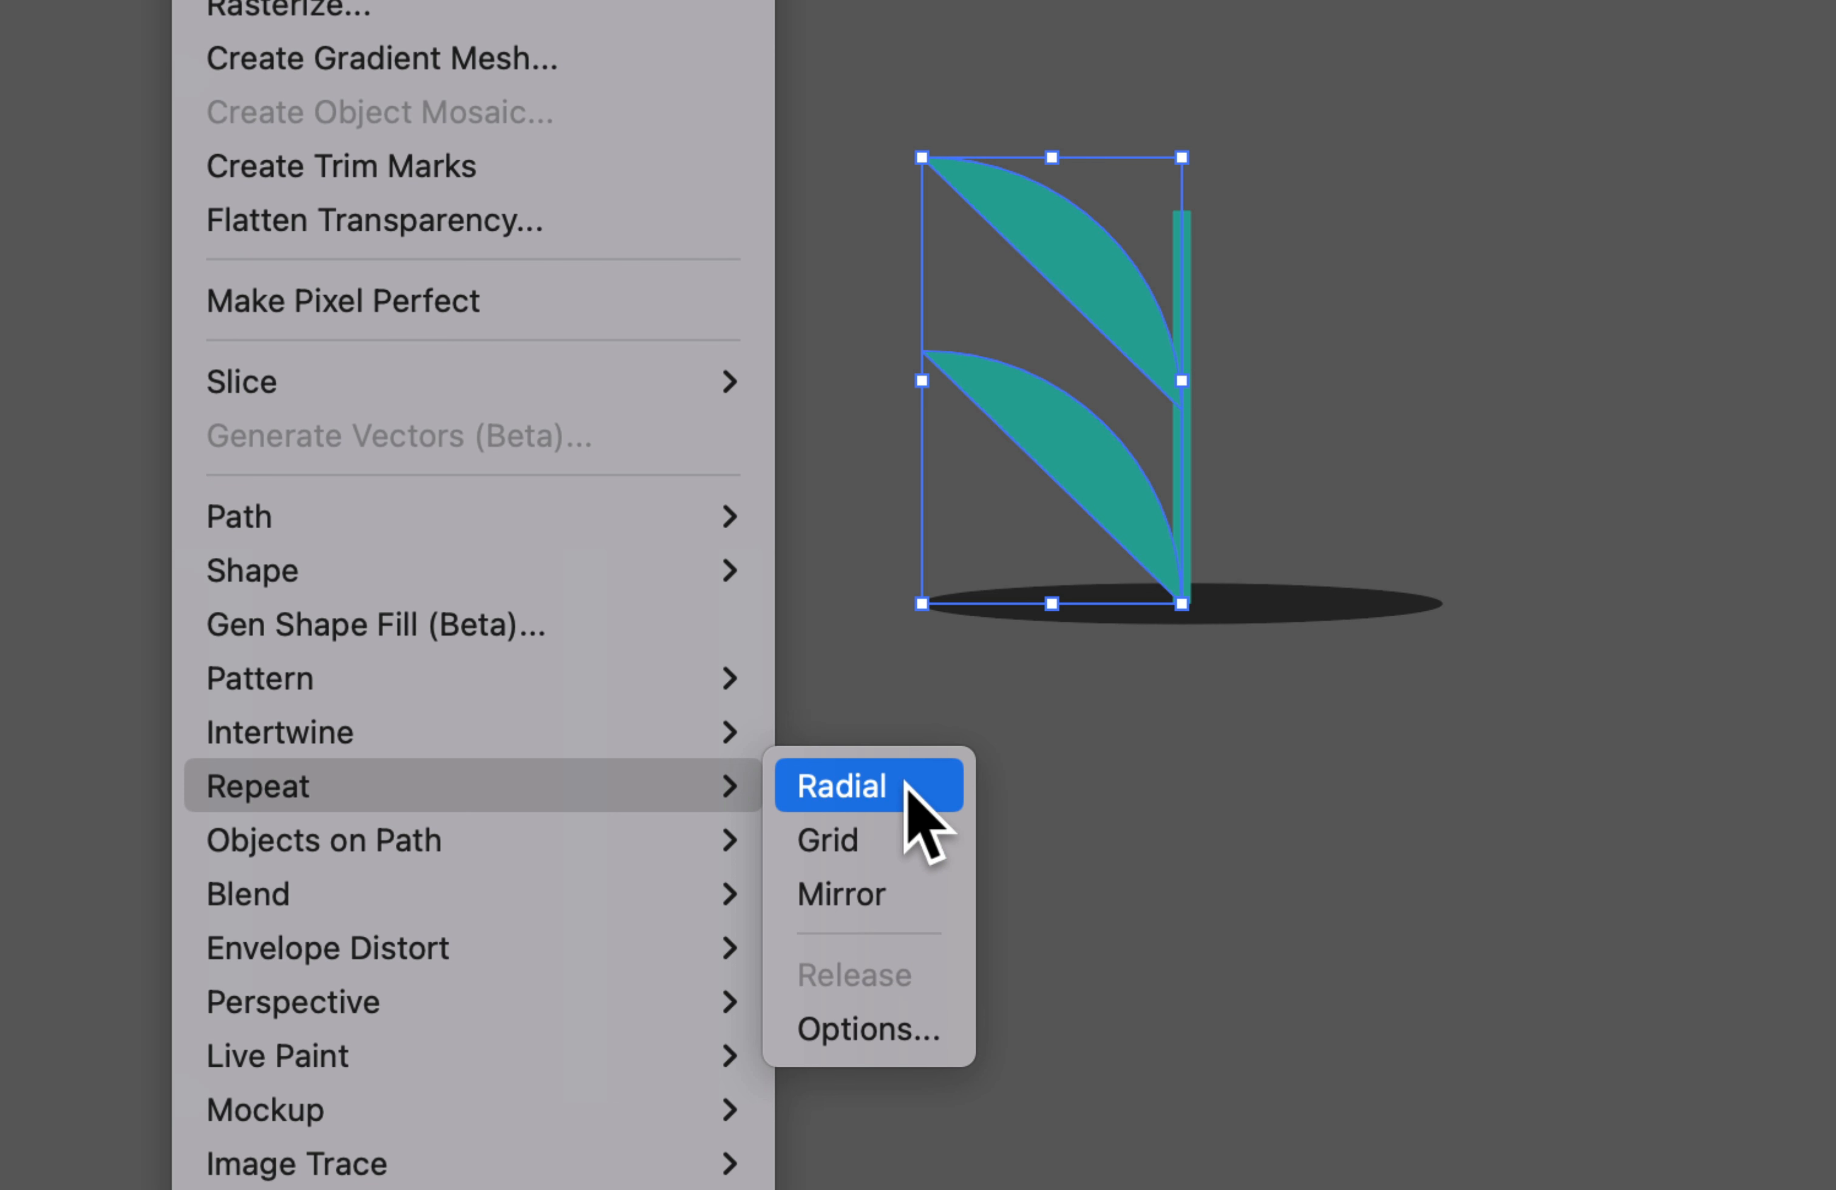
left_click(895, 900)
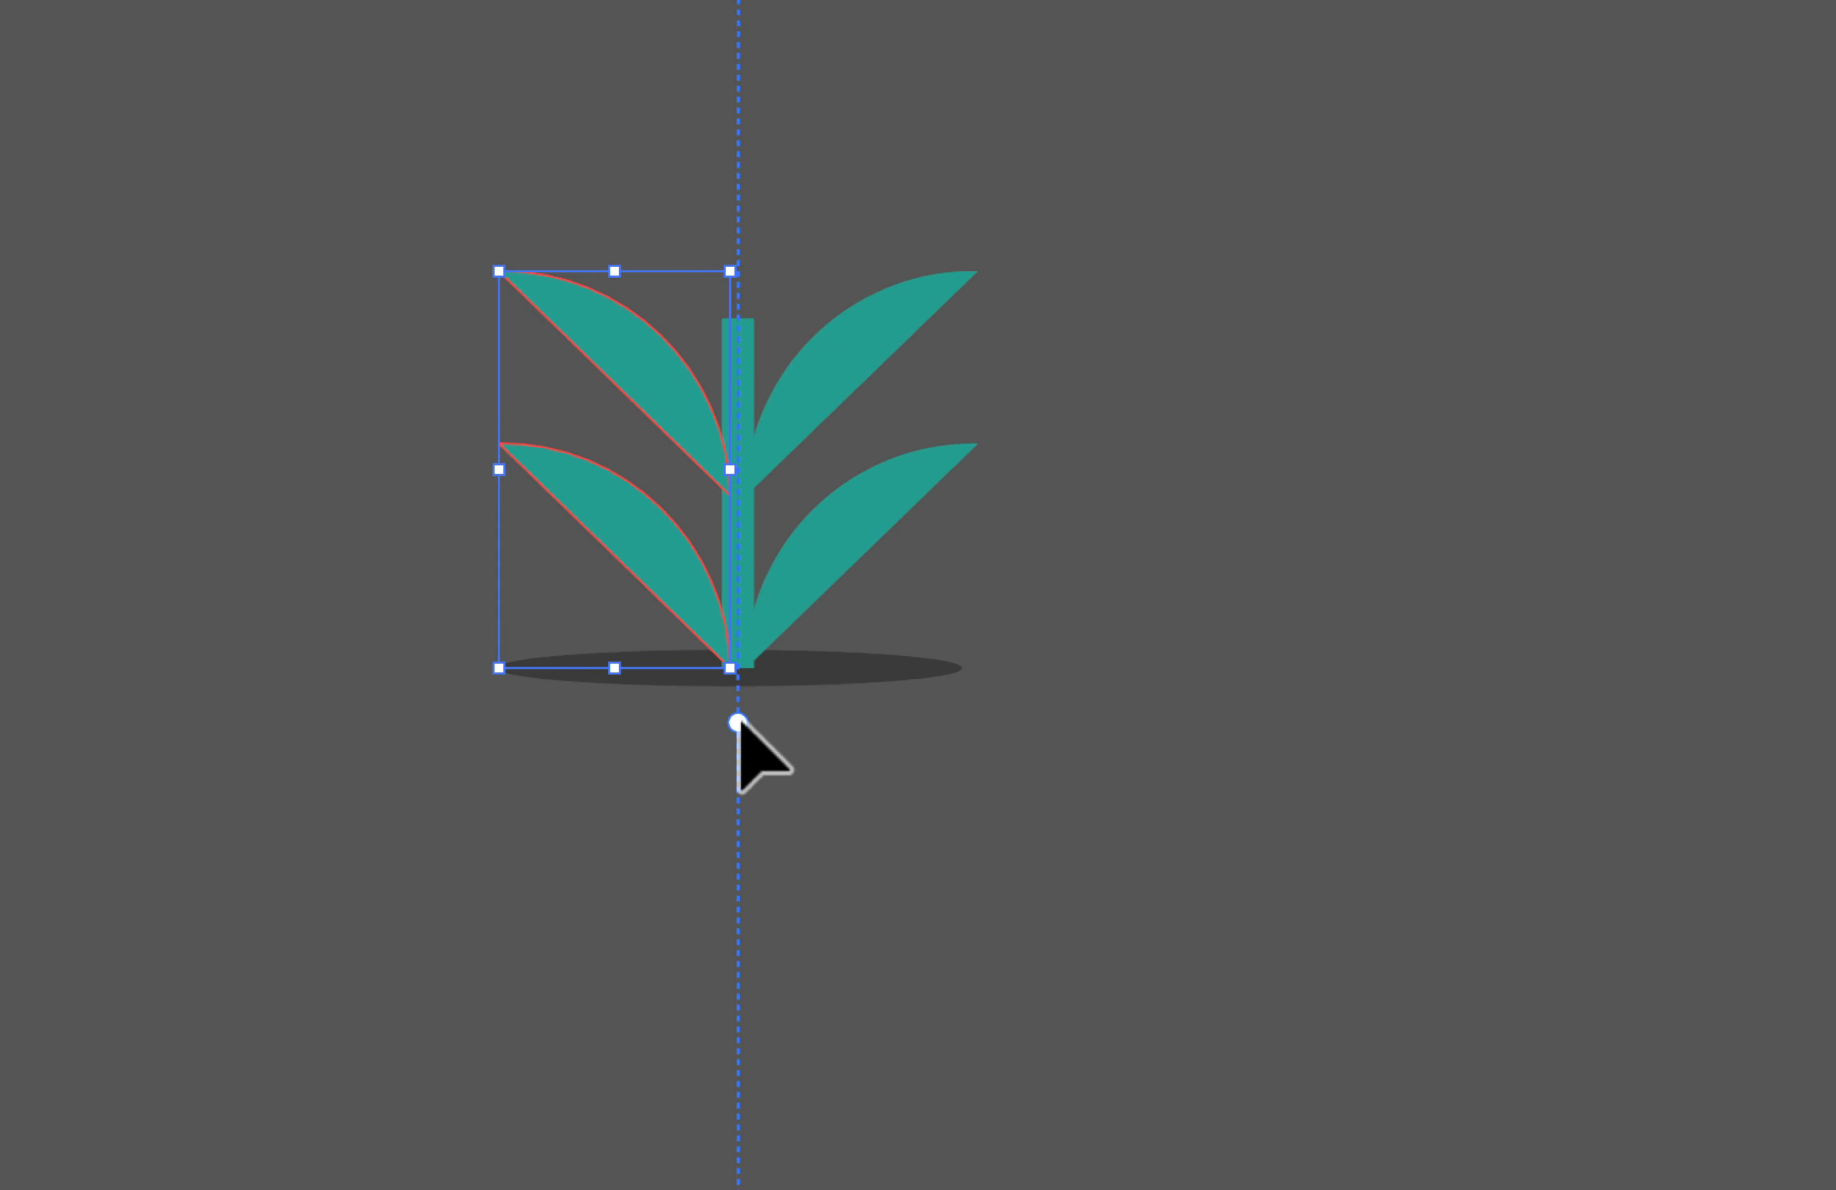
left_click_drag(762, 768, 731, 739)
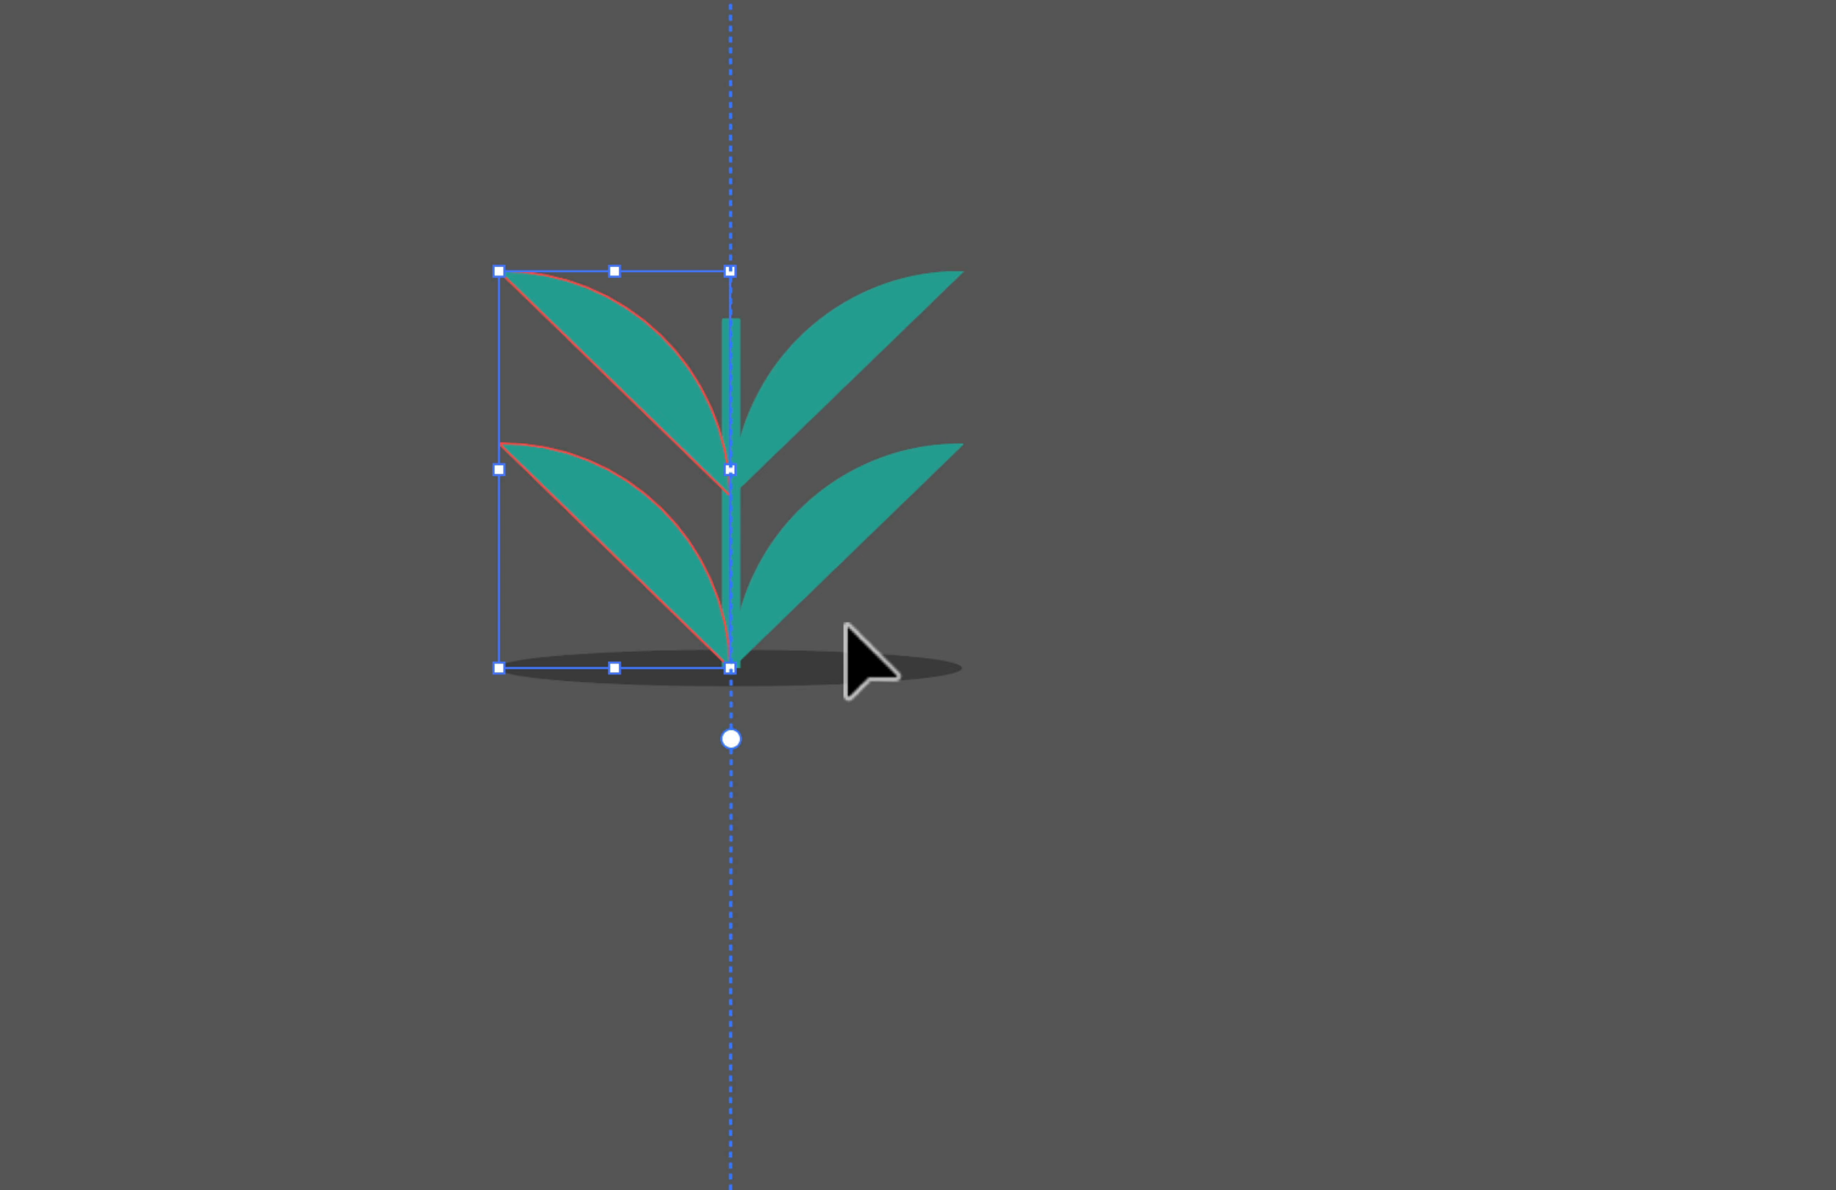
key("v")
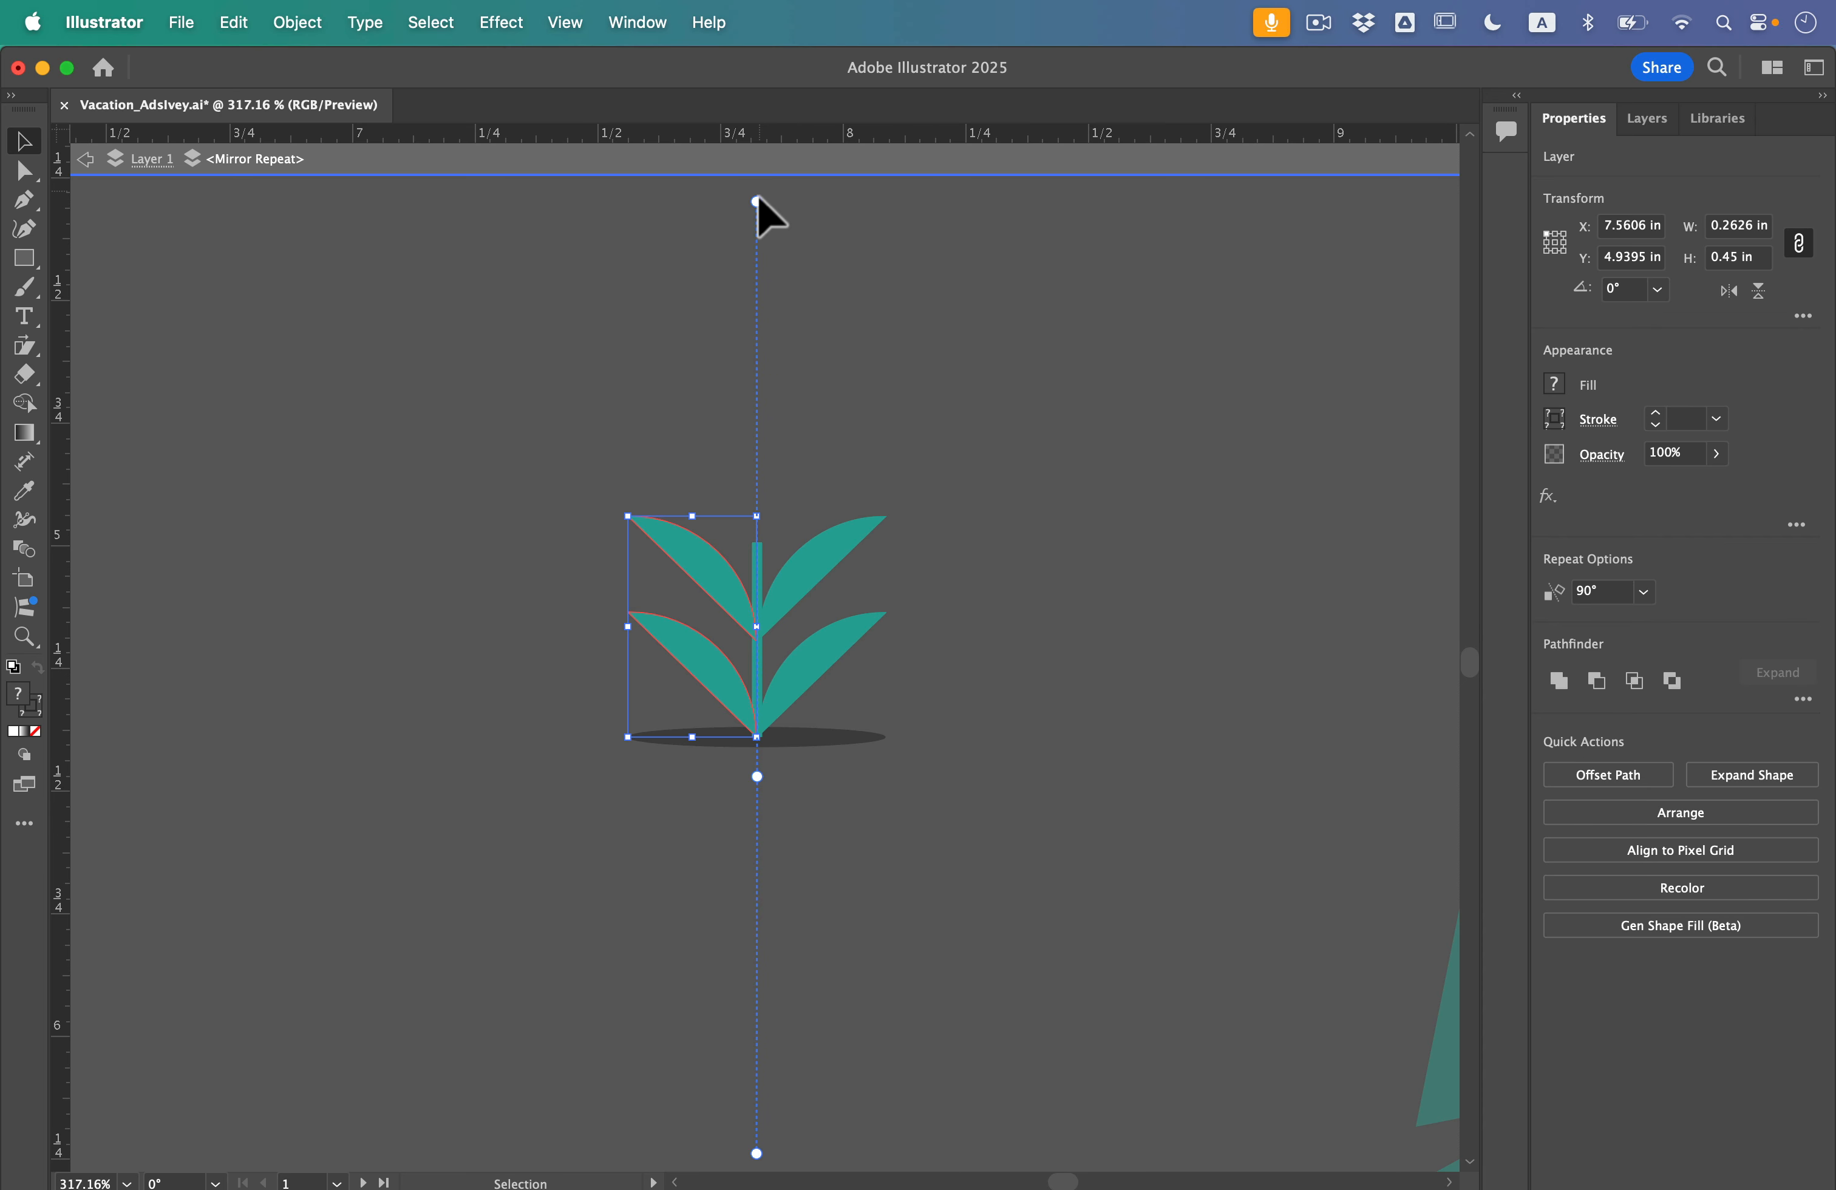
Try mirror axis angles of about 66° and 0° on the repeated leaves, and return the angle to 90°
left_click_drag(759, 201, 941, 369)
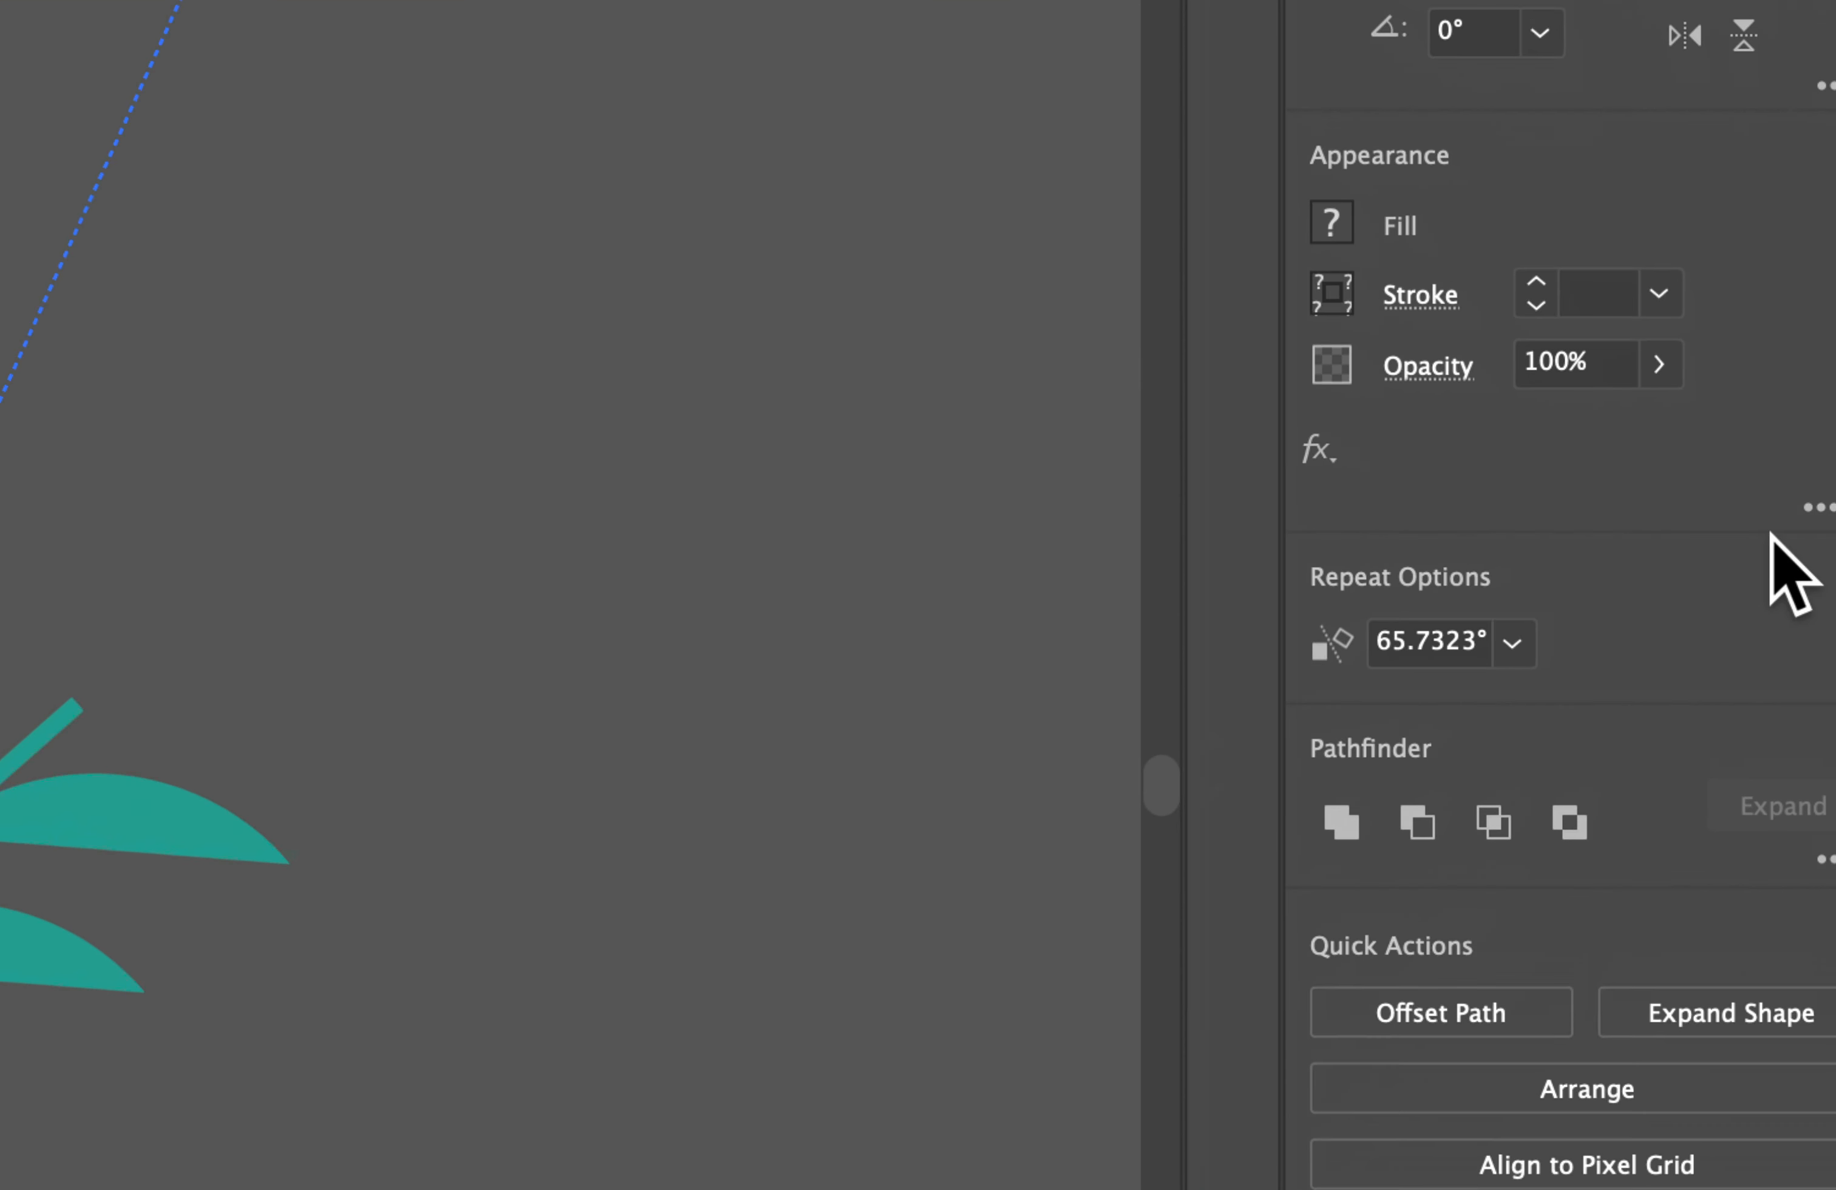
left_click(1644, 592)
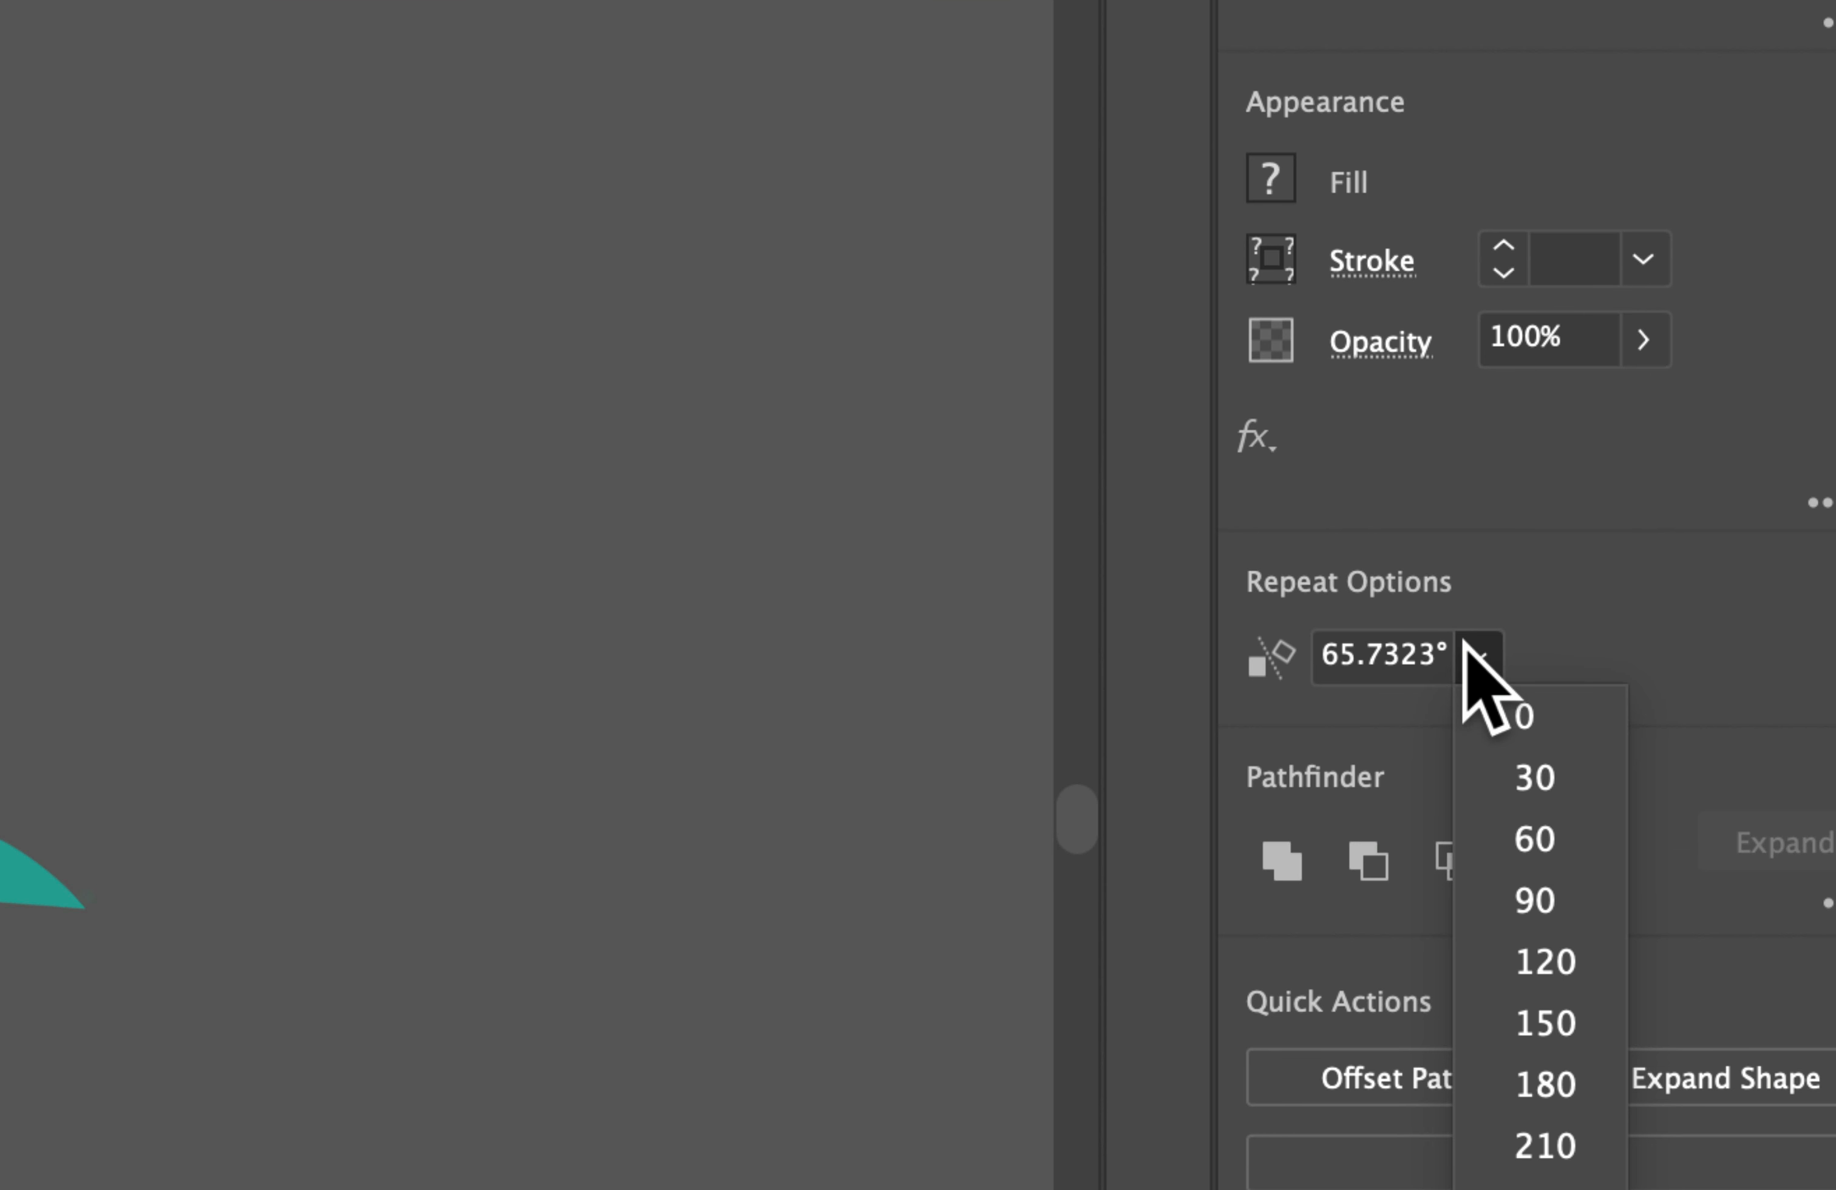
left_click(1519, 719)
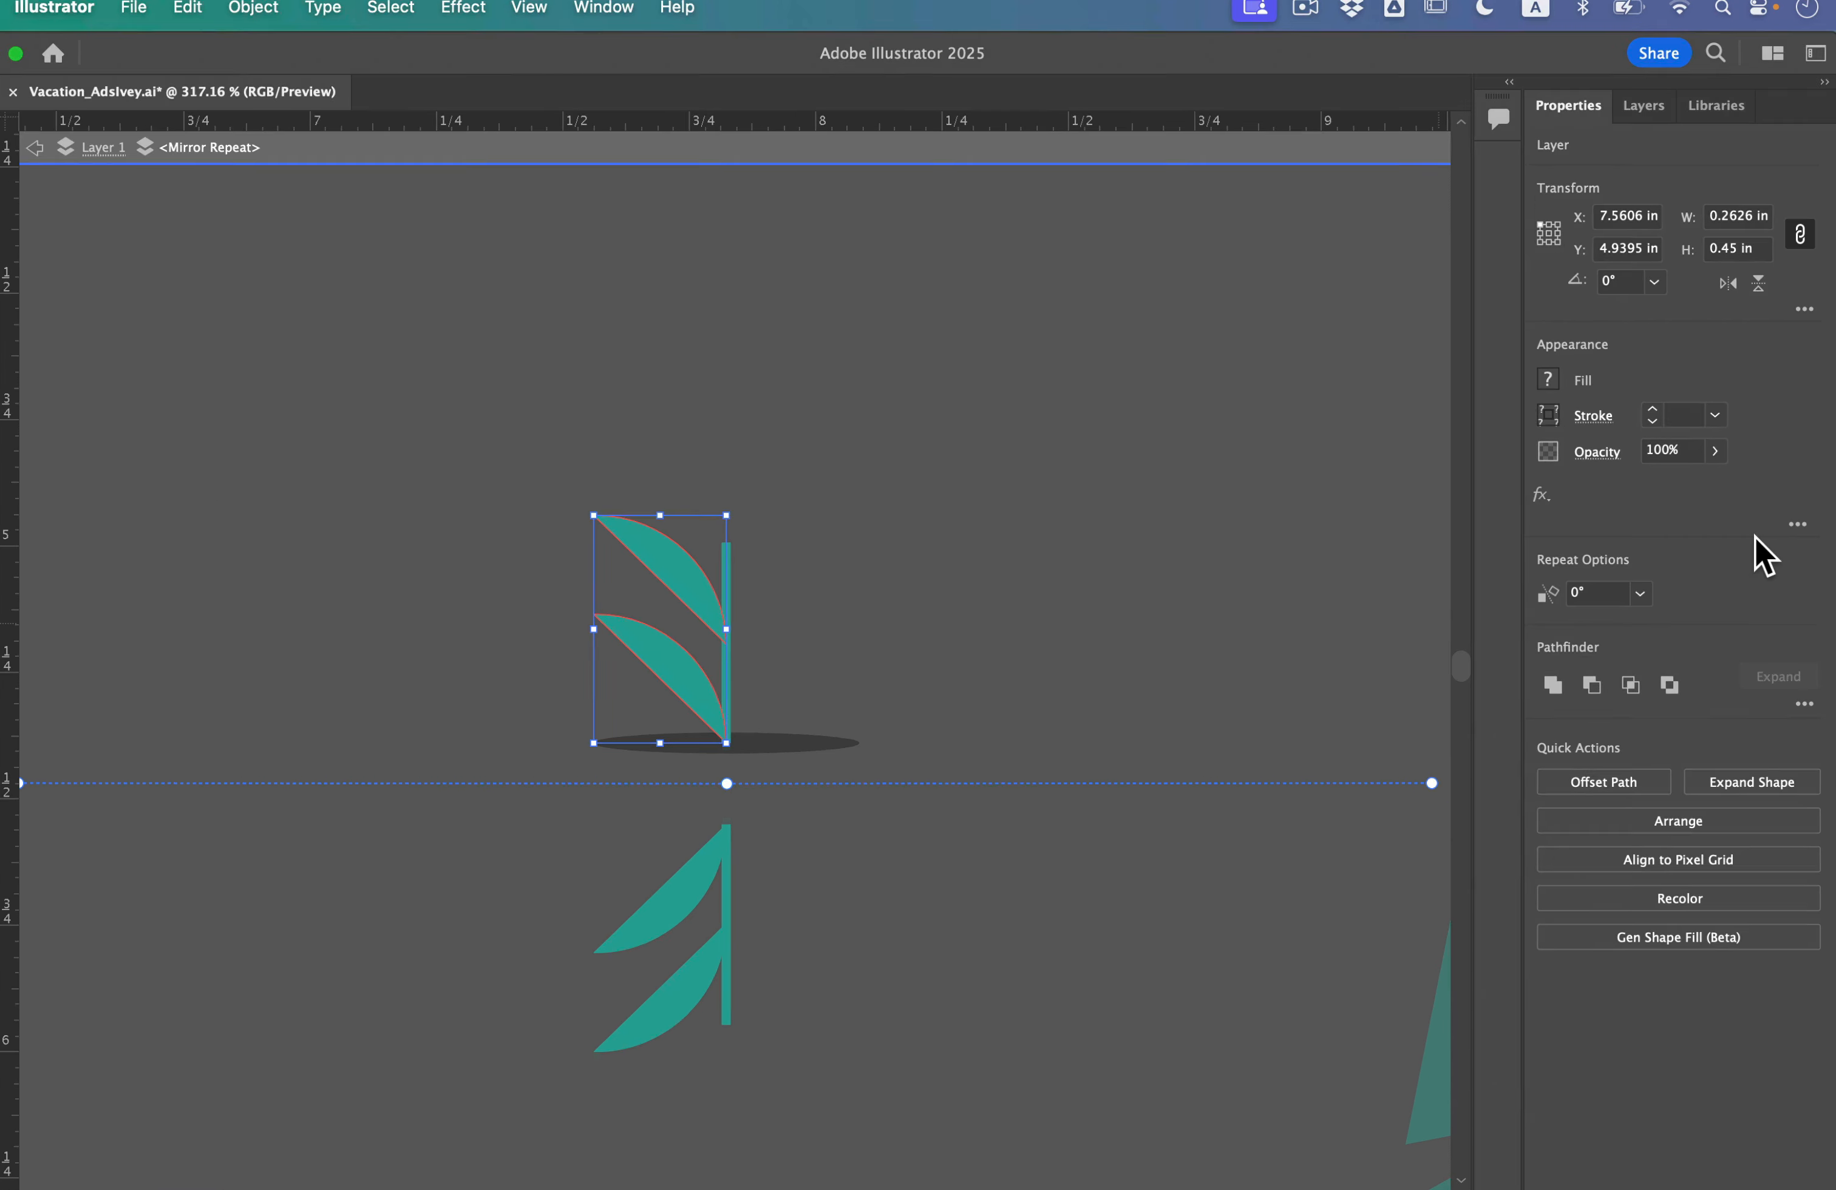
left_click(1643, 592)
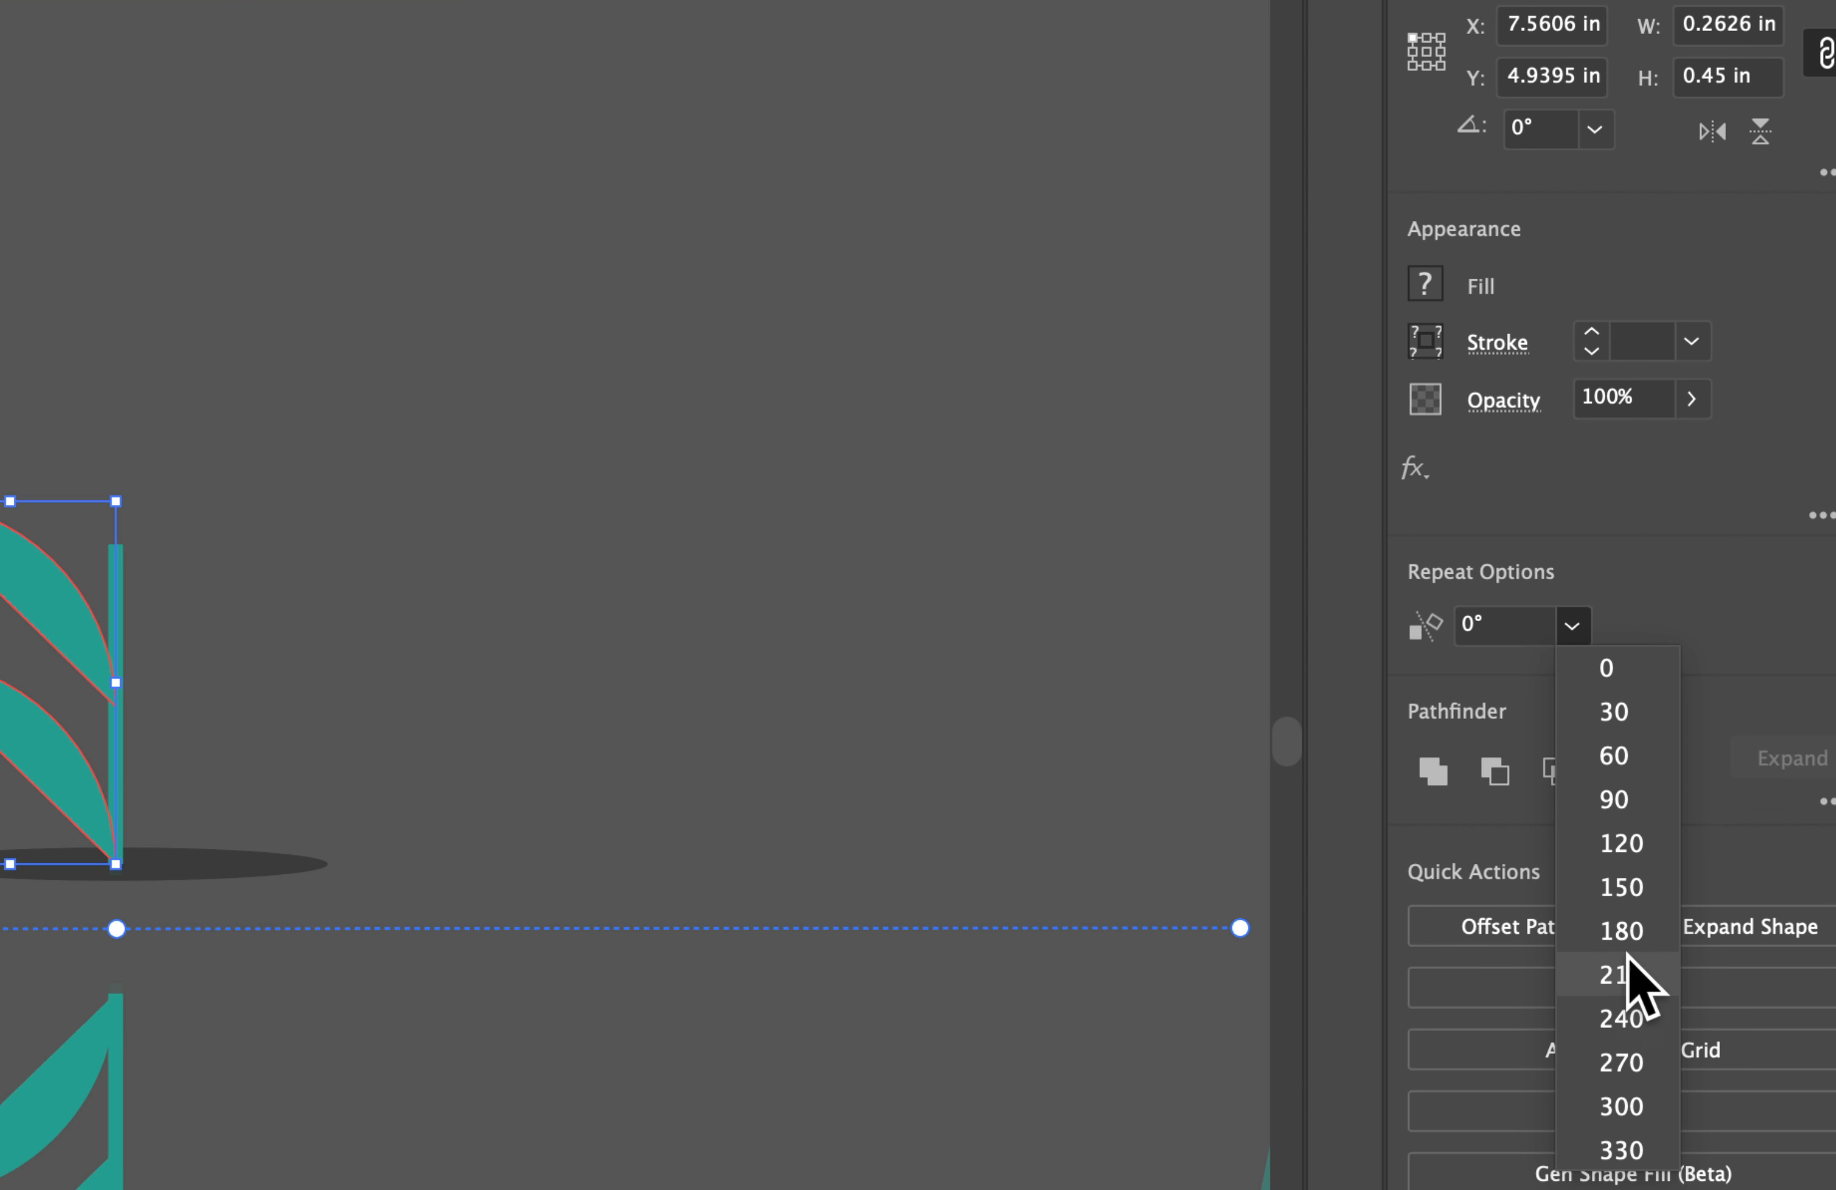
left_click(1631, 803)
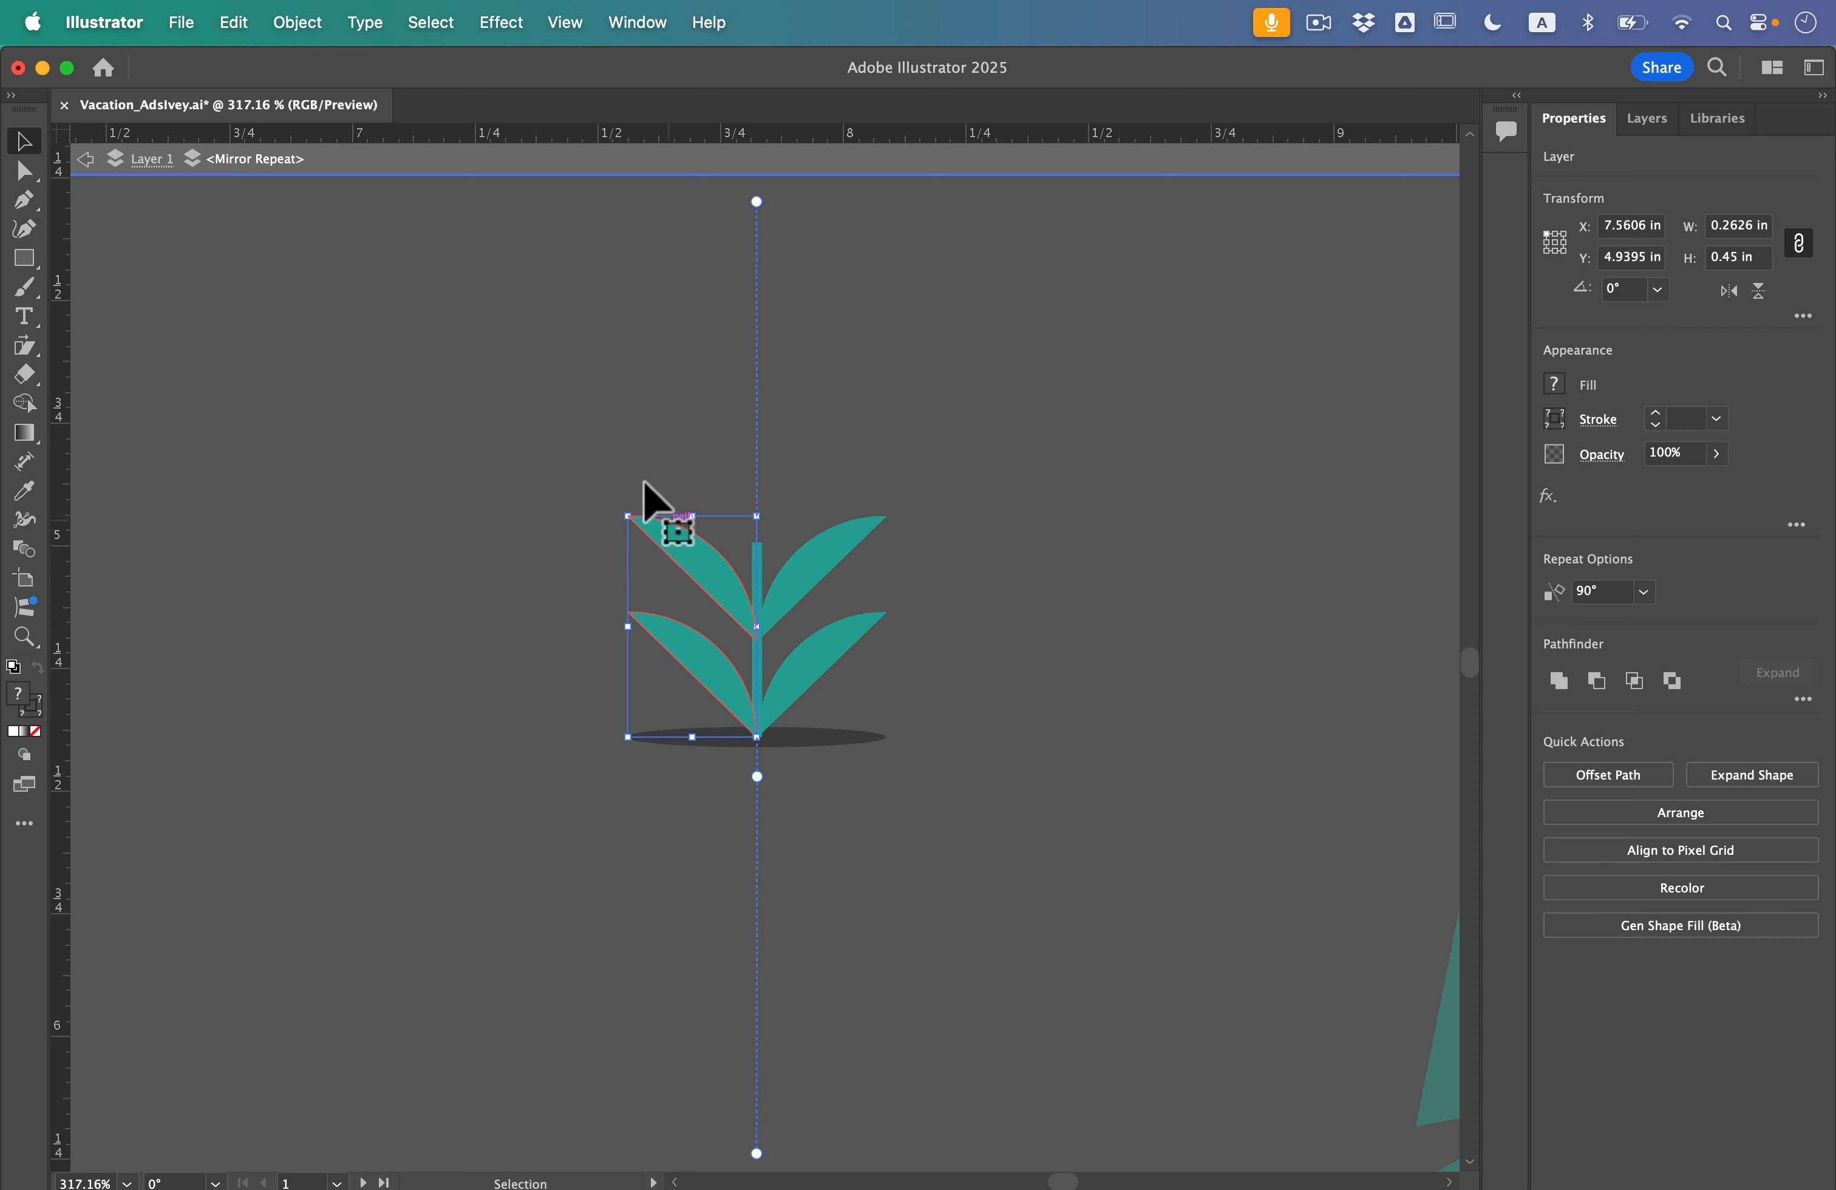
Copy the plant's upper left leaf to the stem's tip, scale the copy to under half size, and nudge it left onto the stem
left_click(572, 472)
left_click(664, 545)
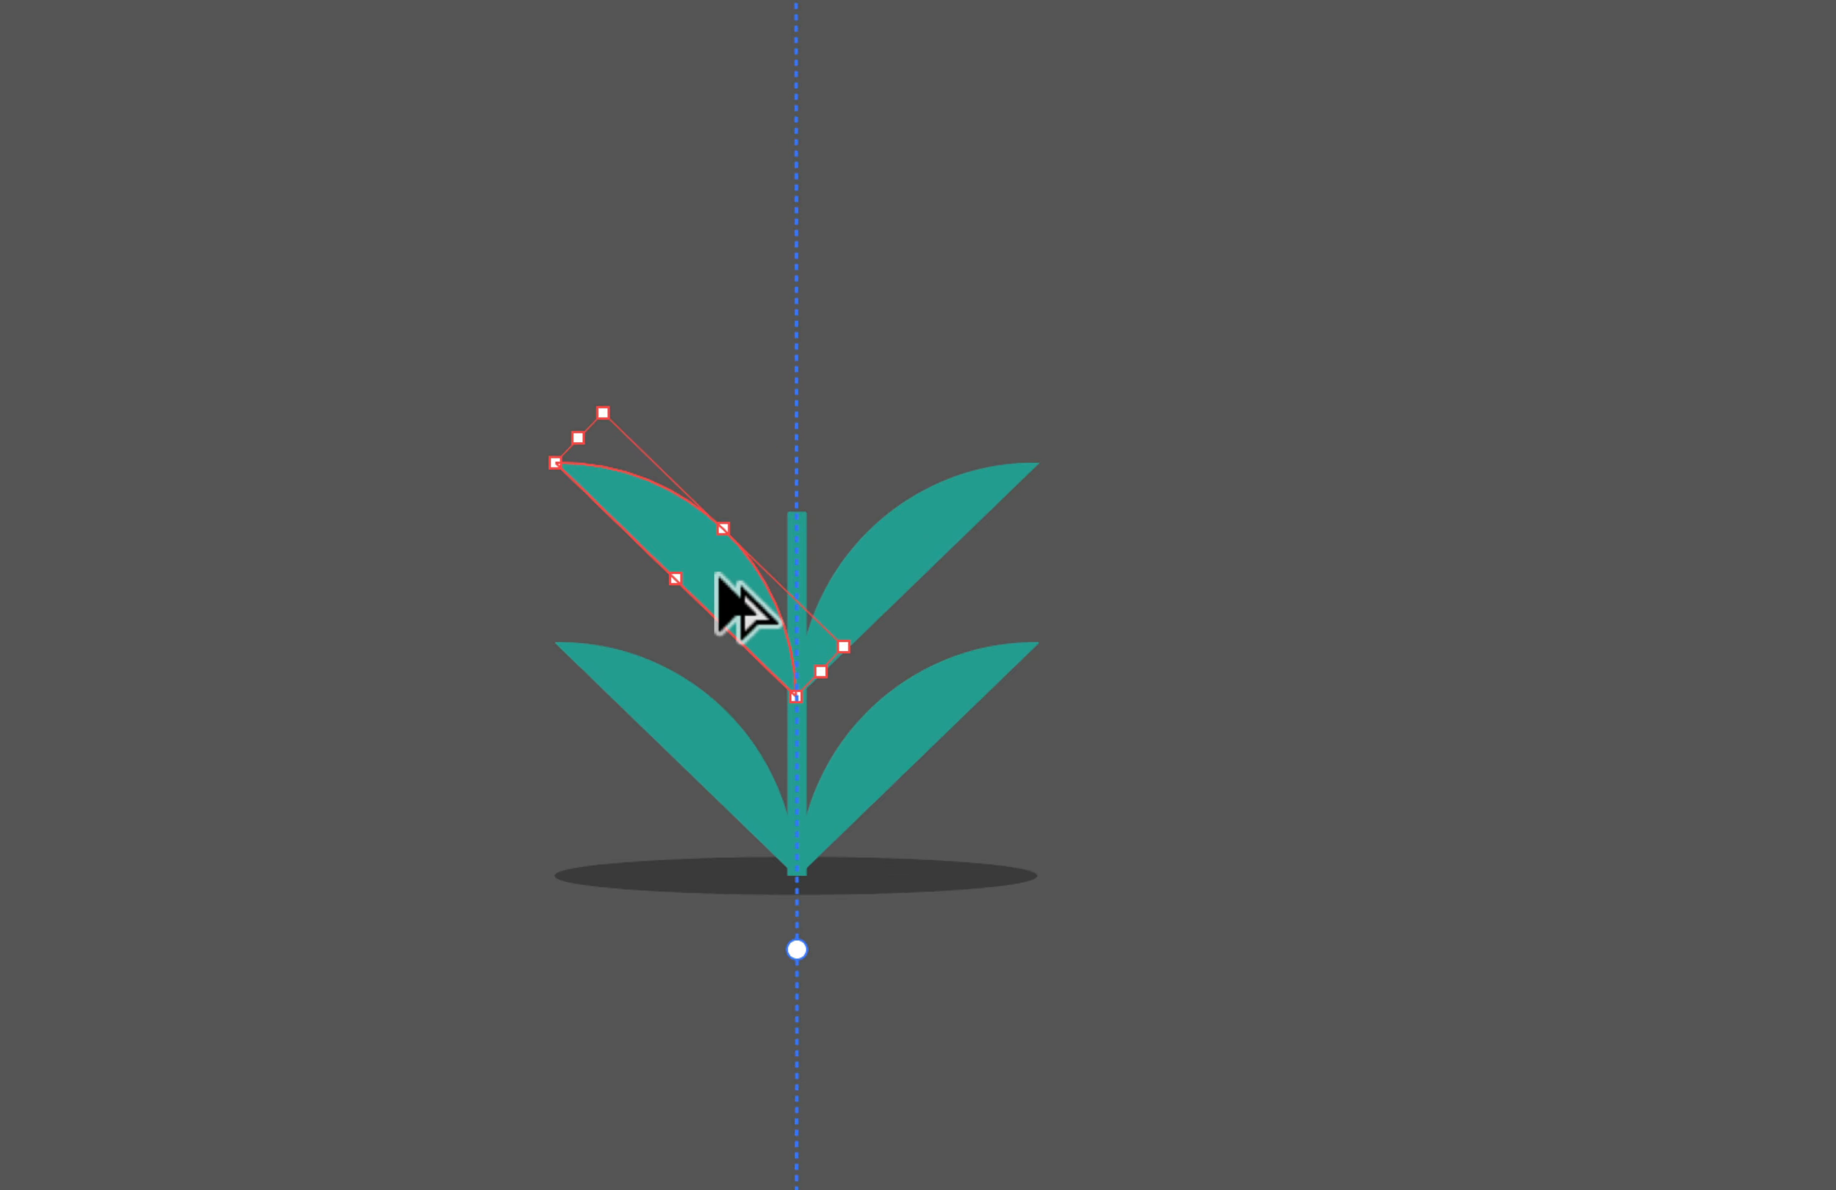
left_click_drag(716, 576, 705, 423)
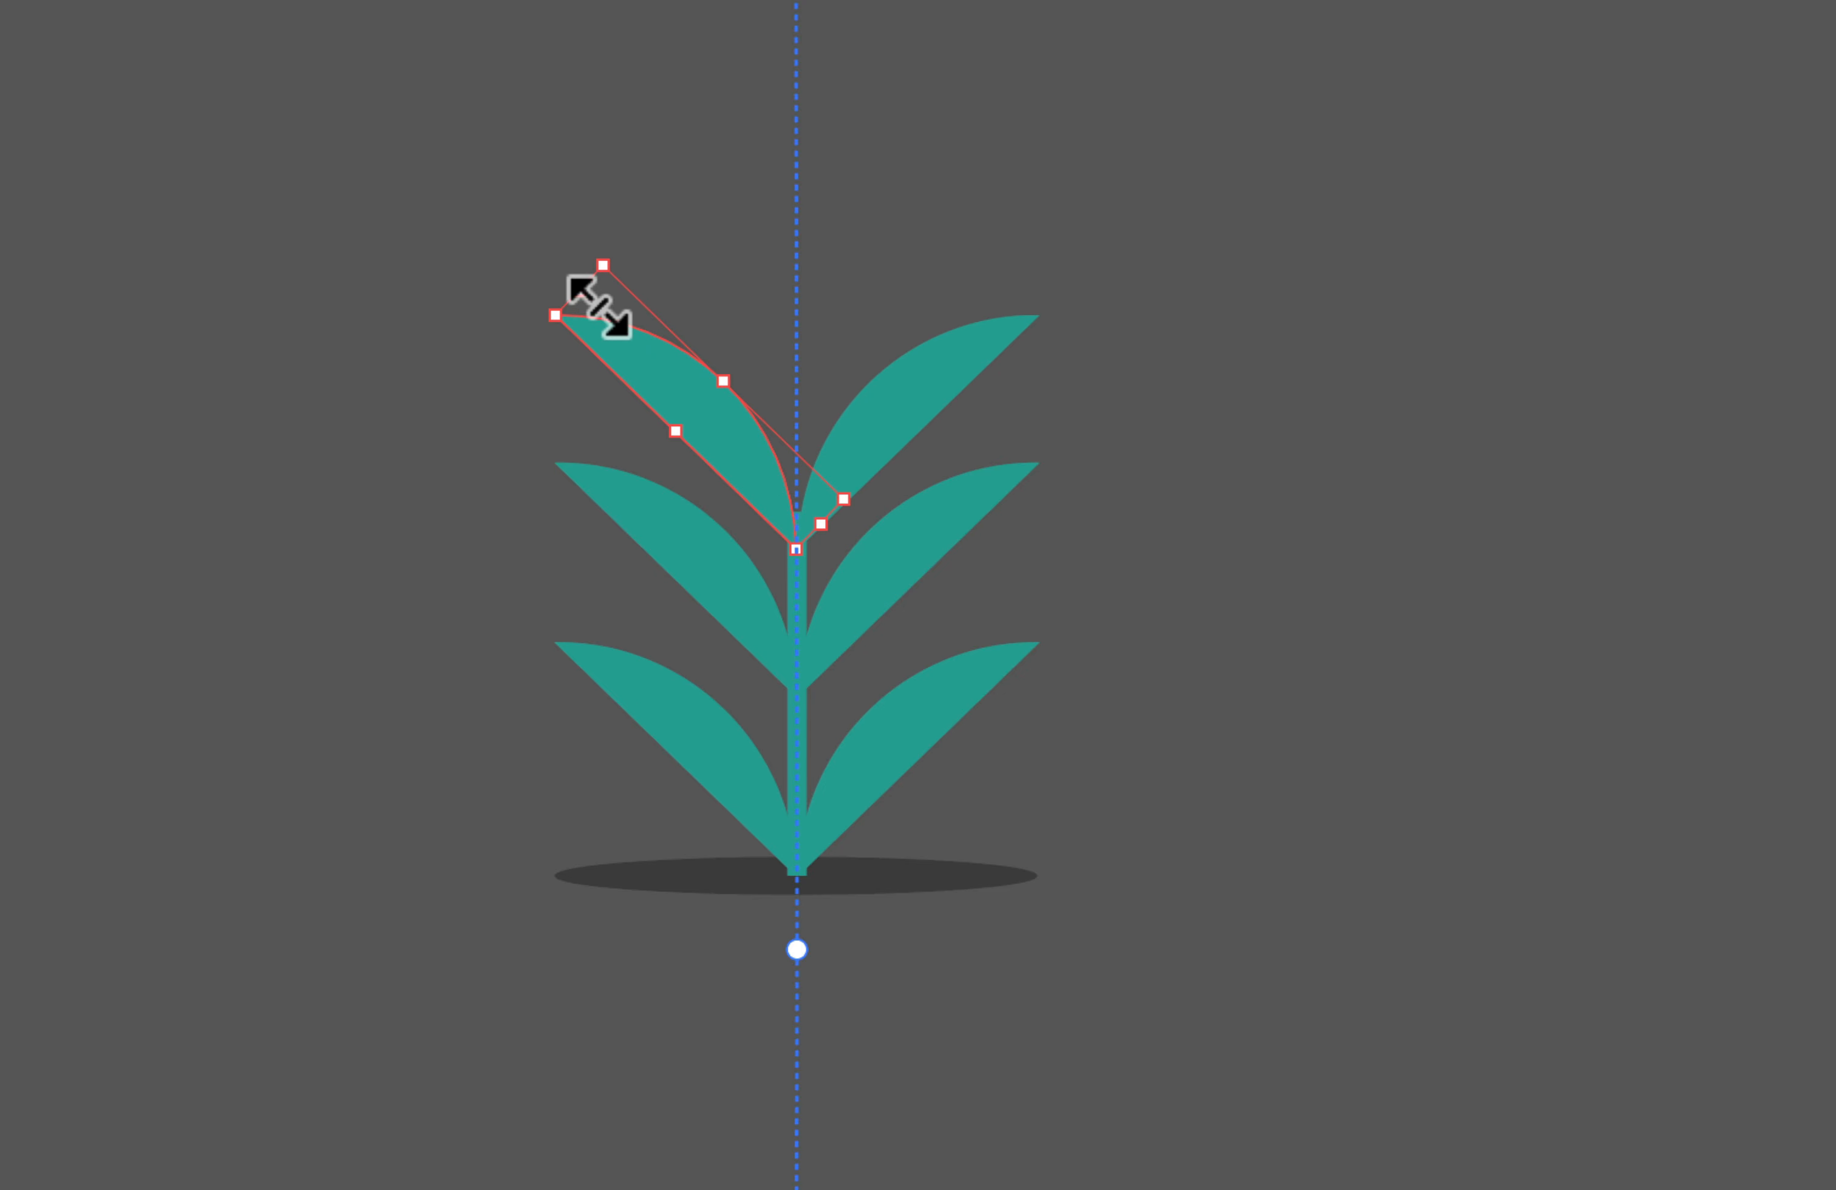
left_click_drag(597, 304, 712, 448)
key("Left")
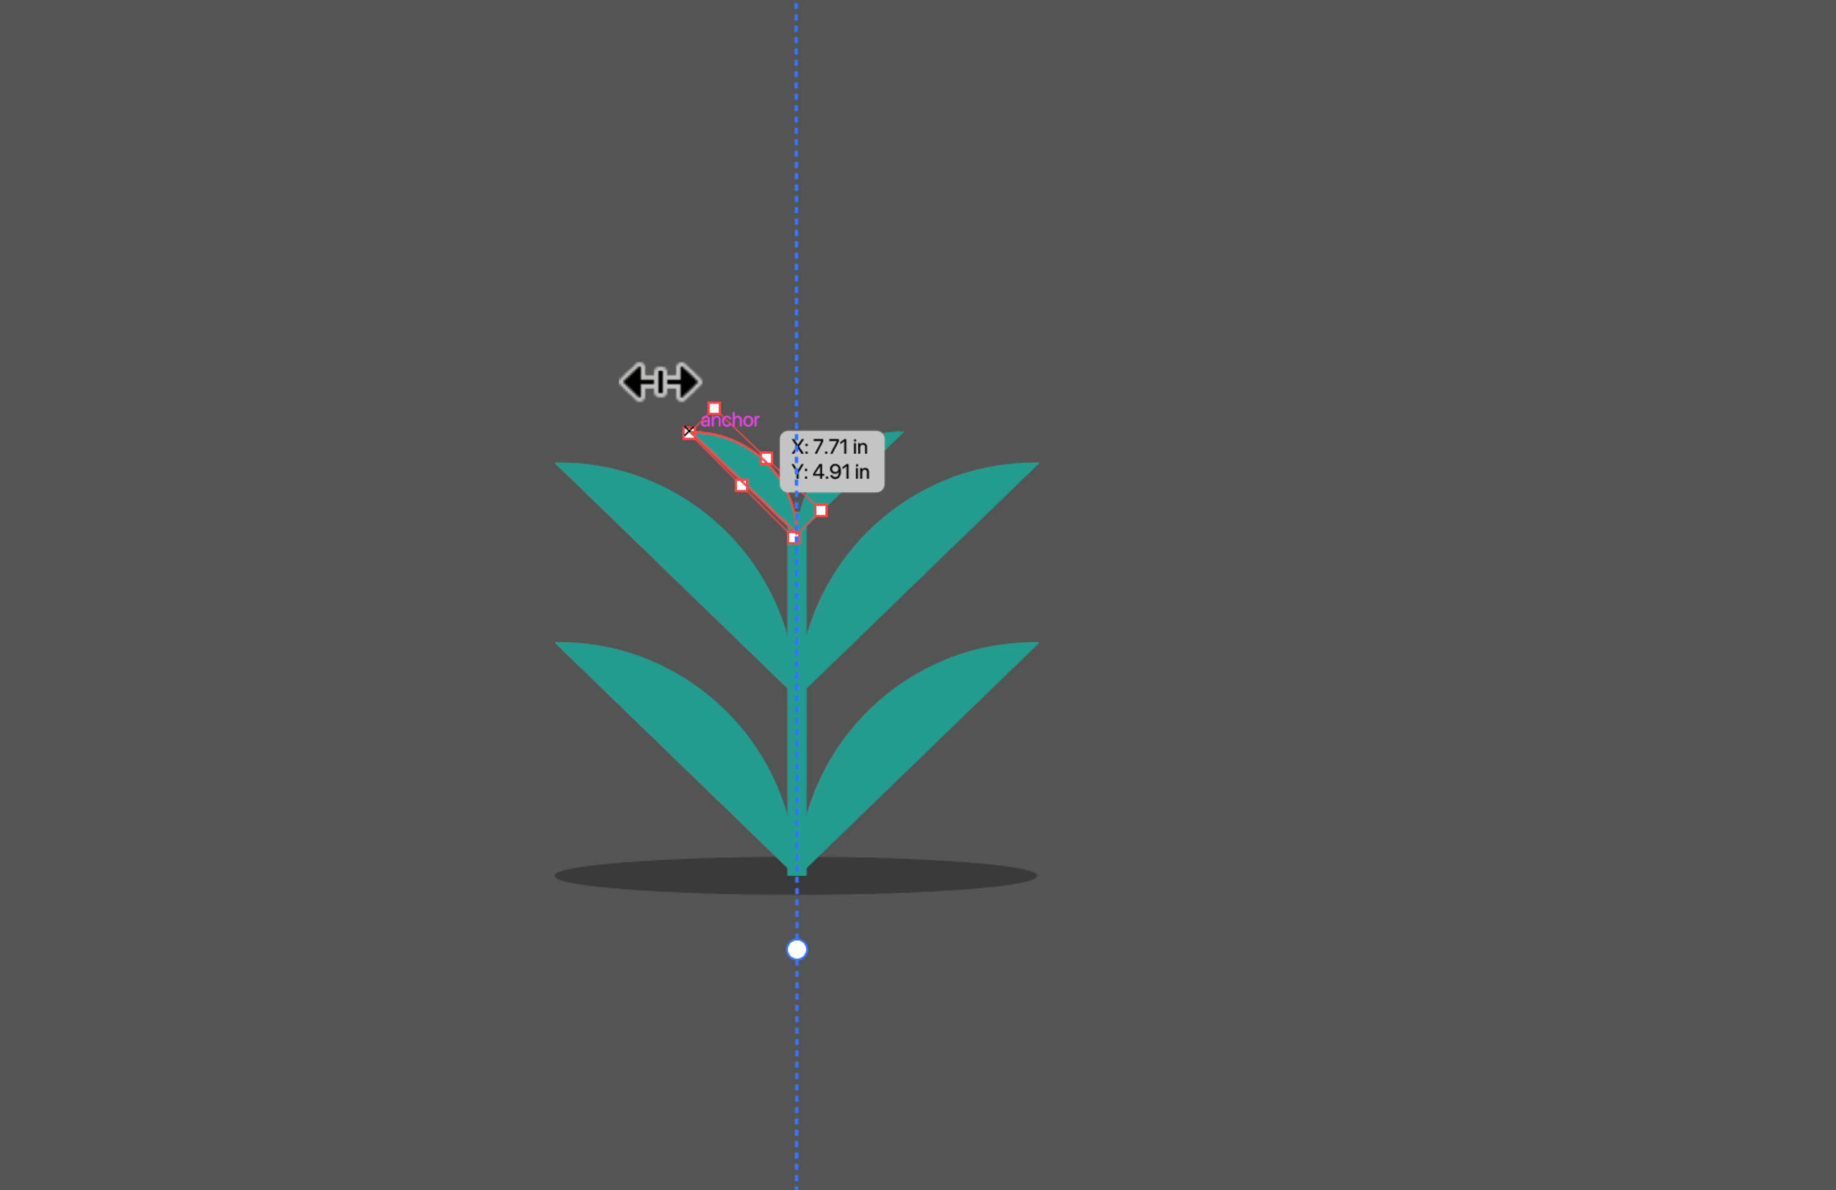
left_click(597, 269)
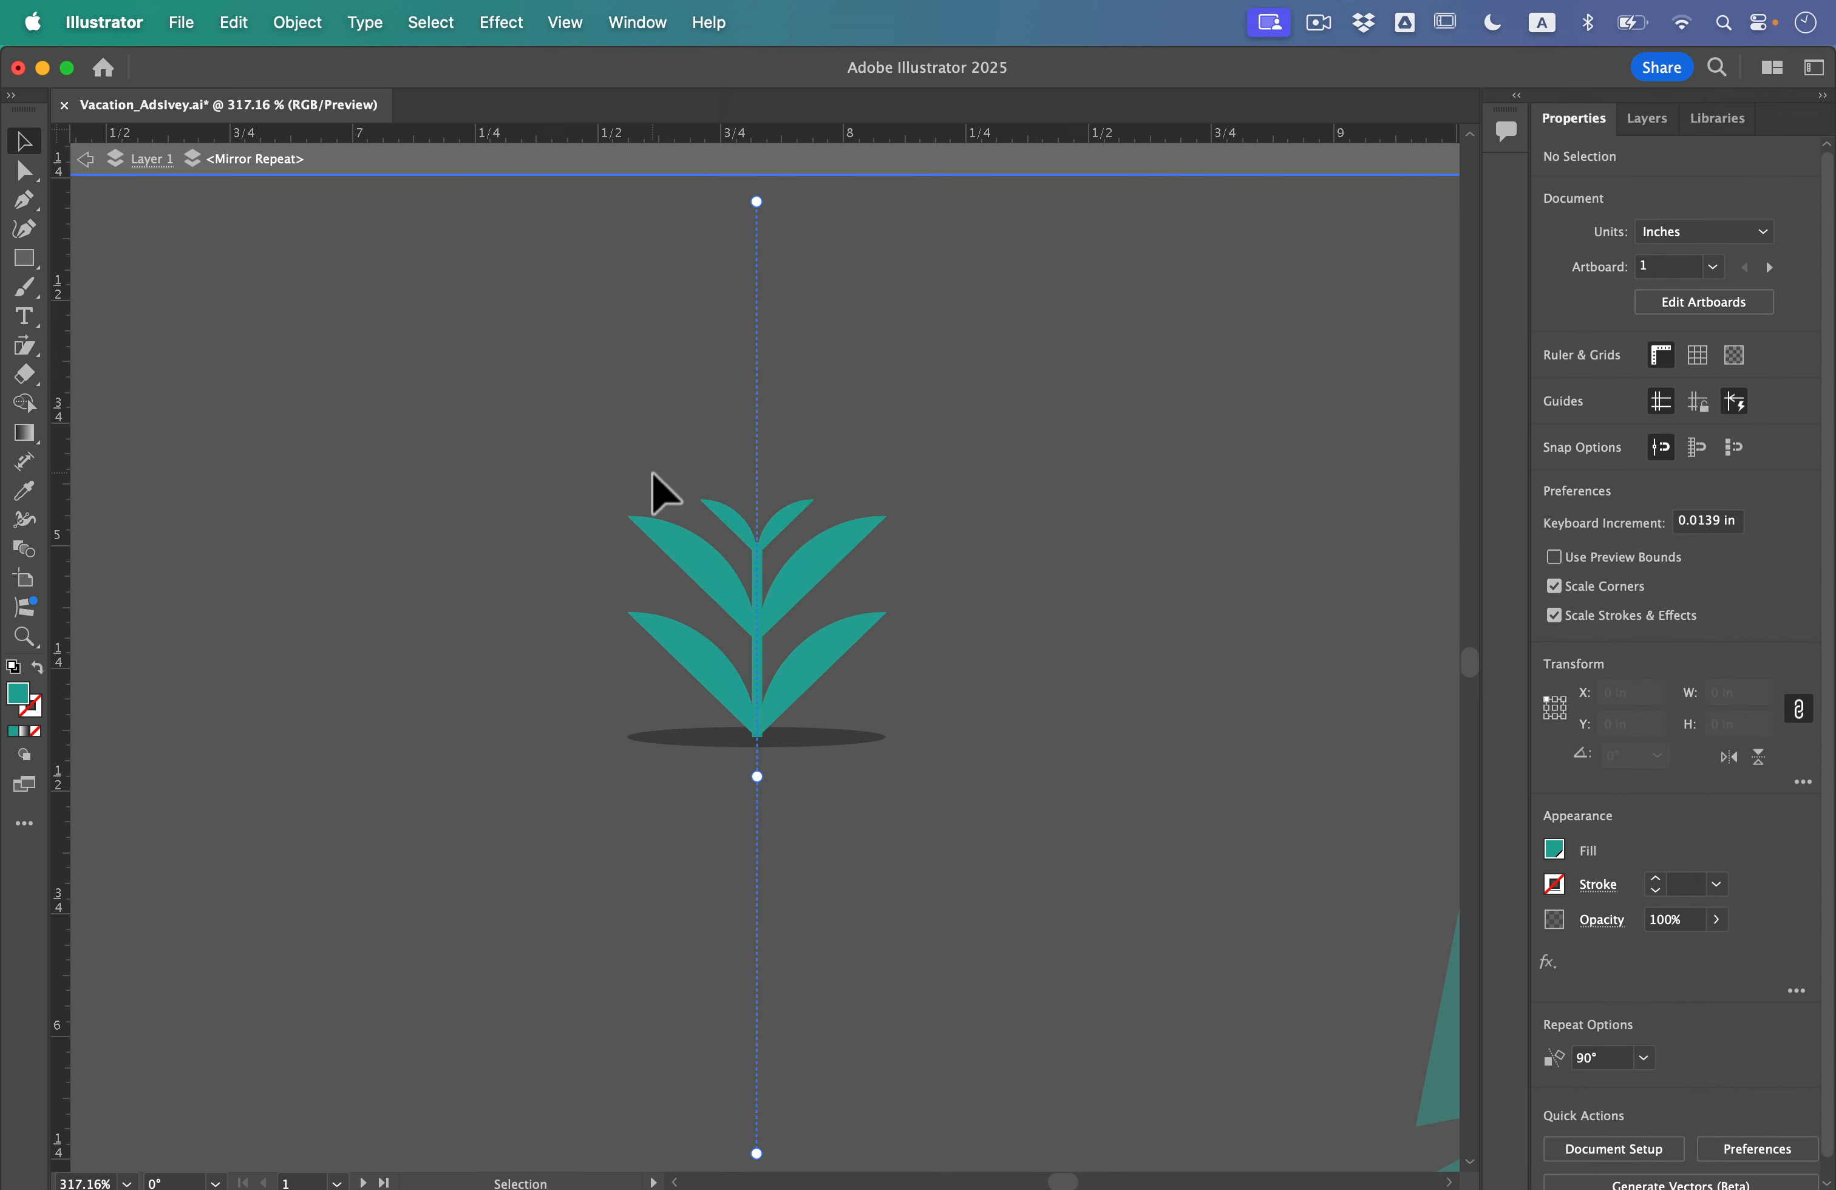
Isolate the plant's middle left leaf, fill it with the light teal swatch, and exit isolation mode
left_click(680, 558)
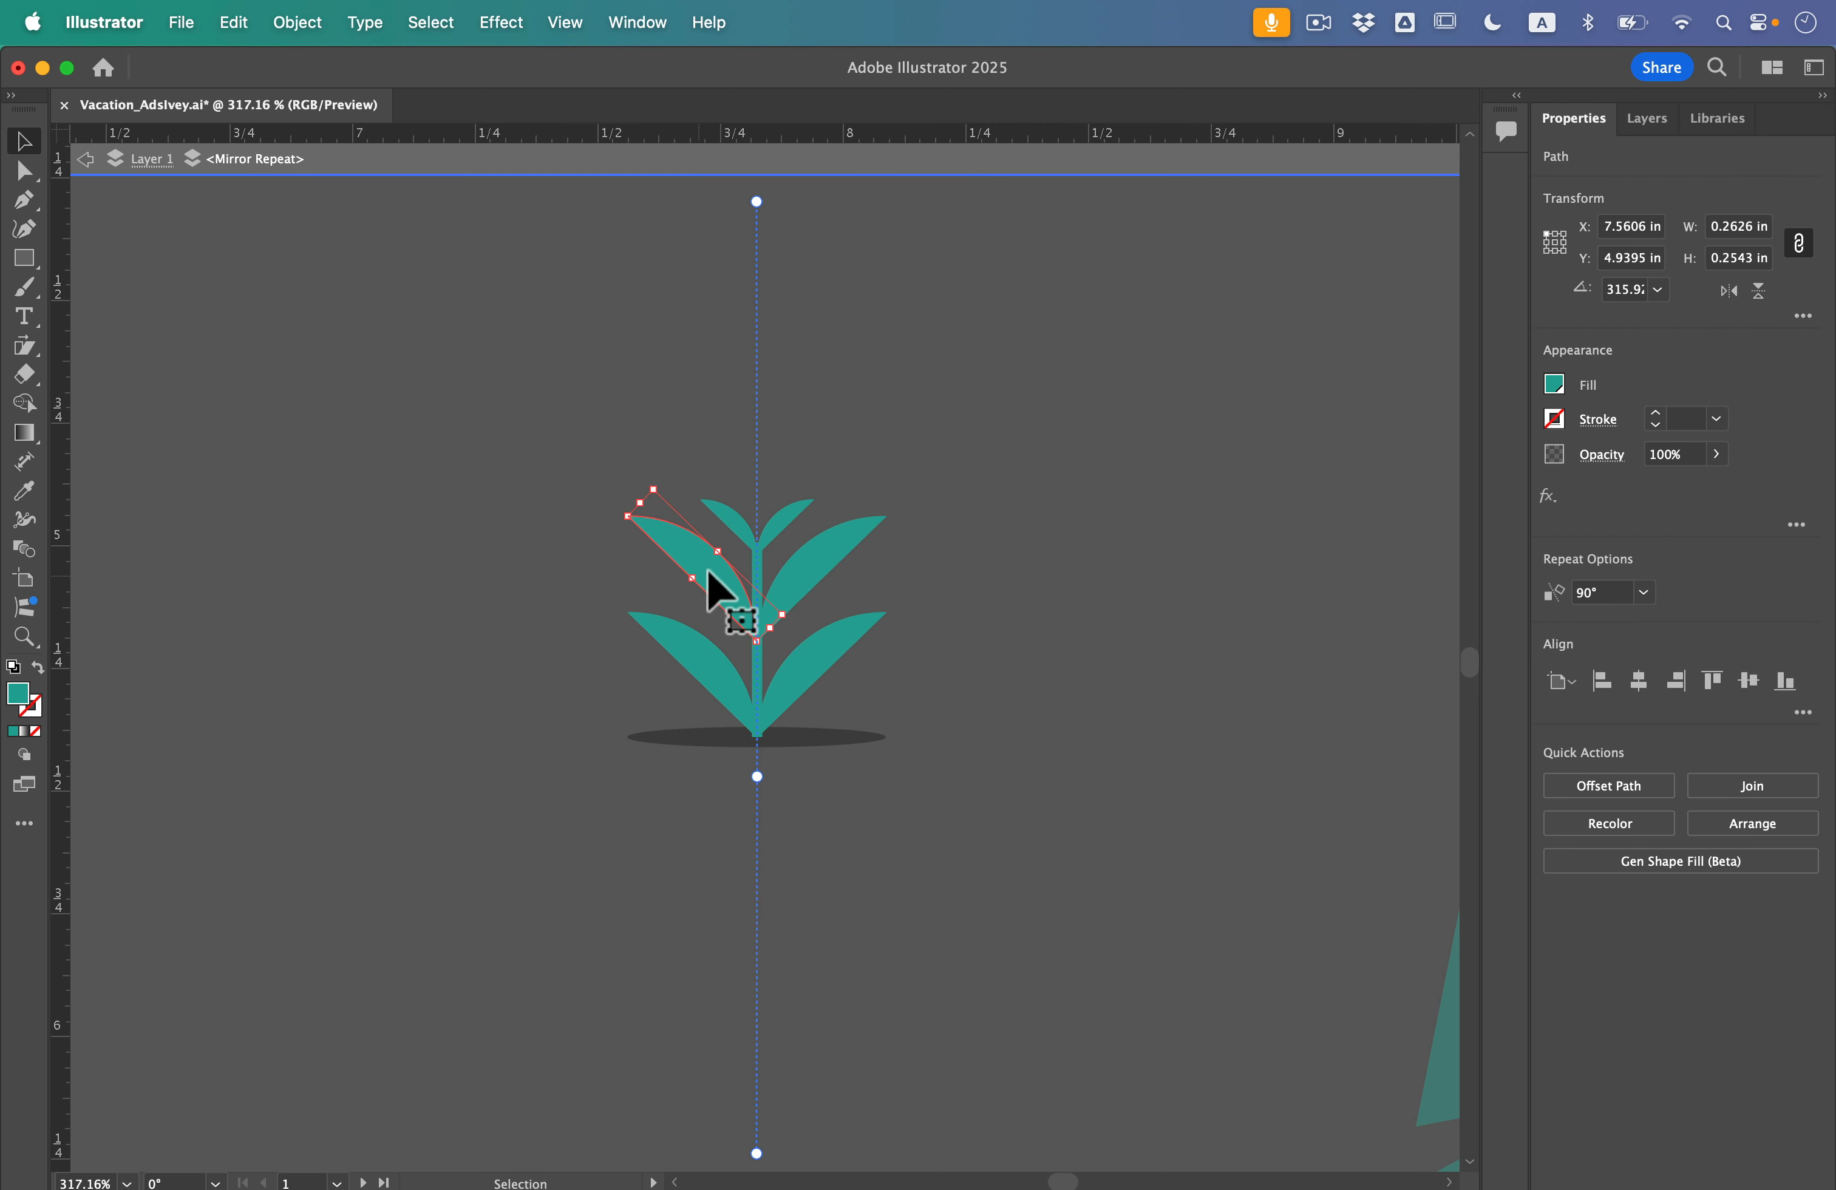
double_click(712, 573)
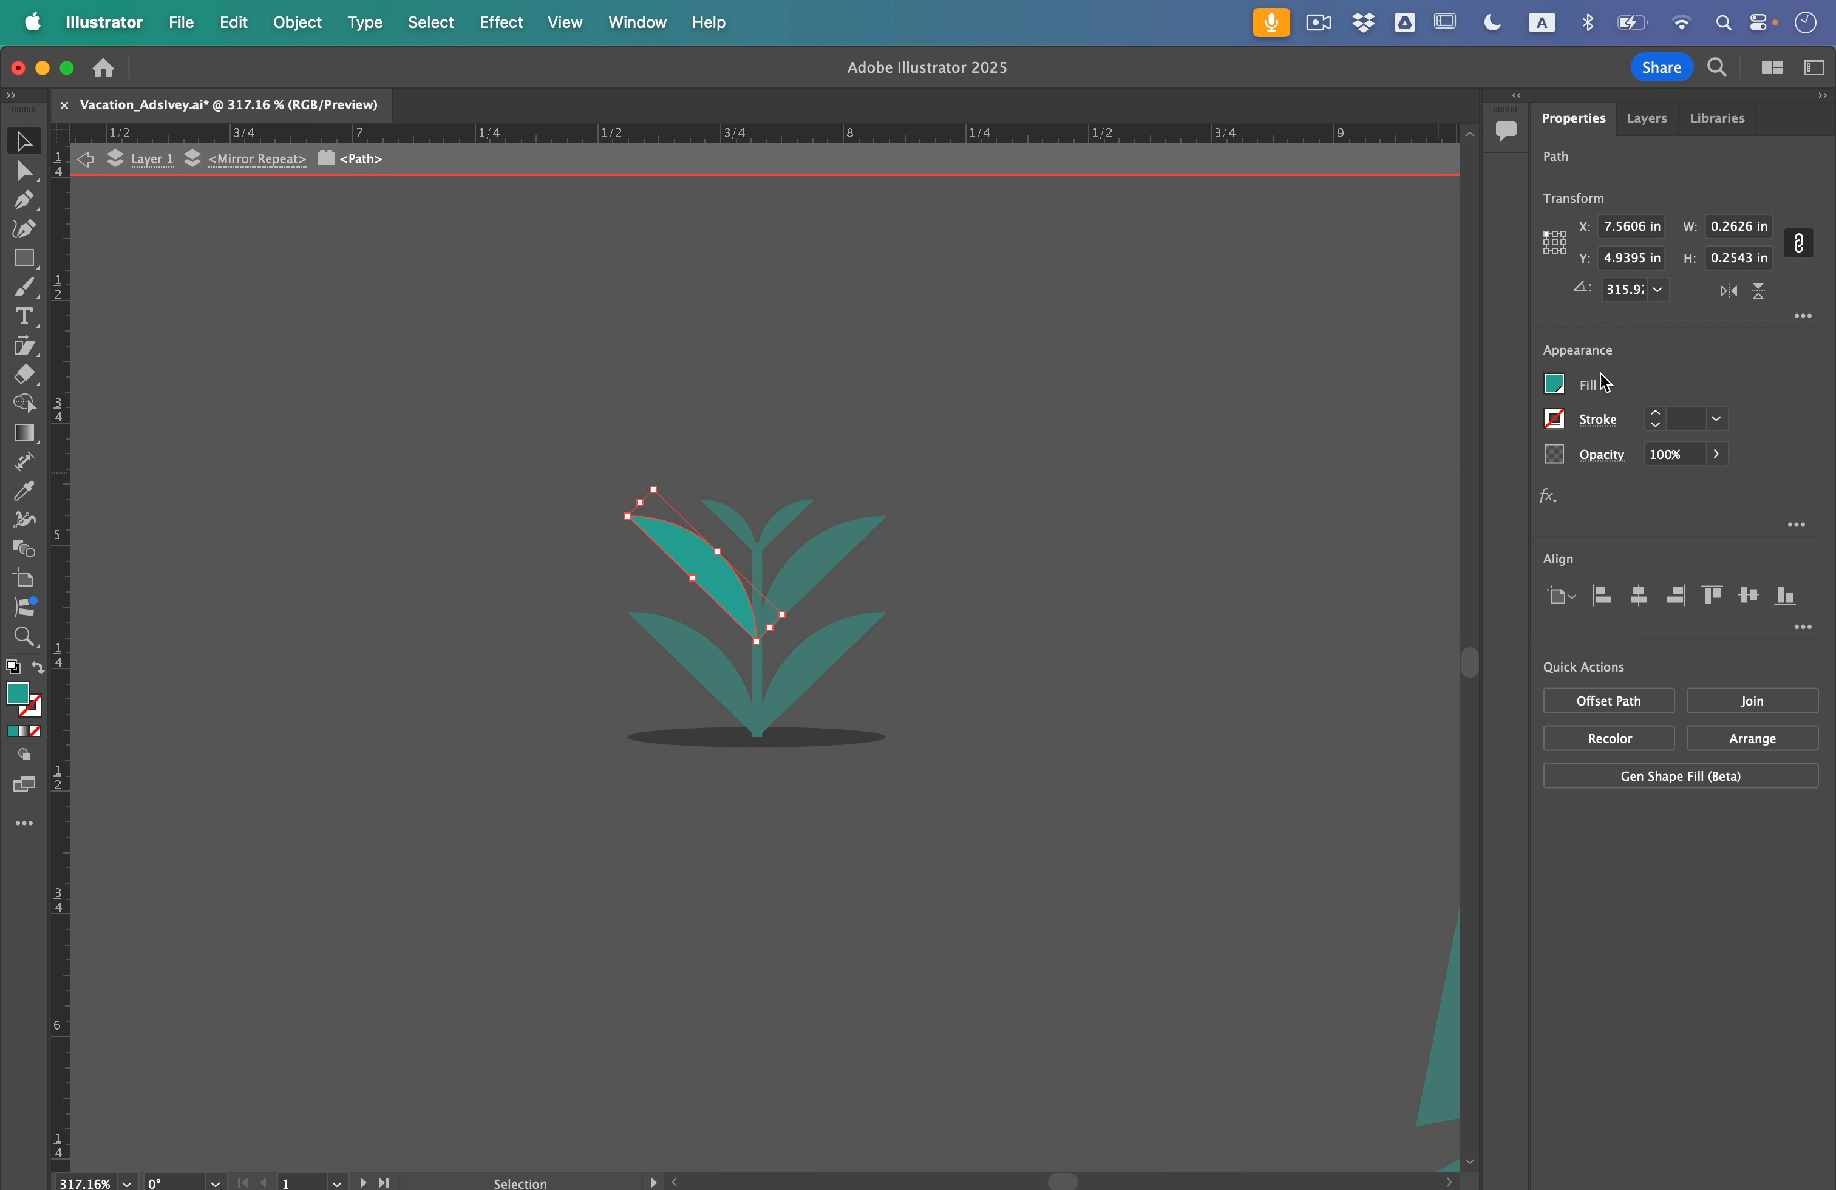
left_click(1555, 384)
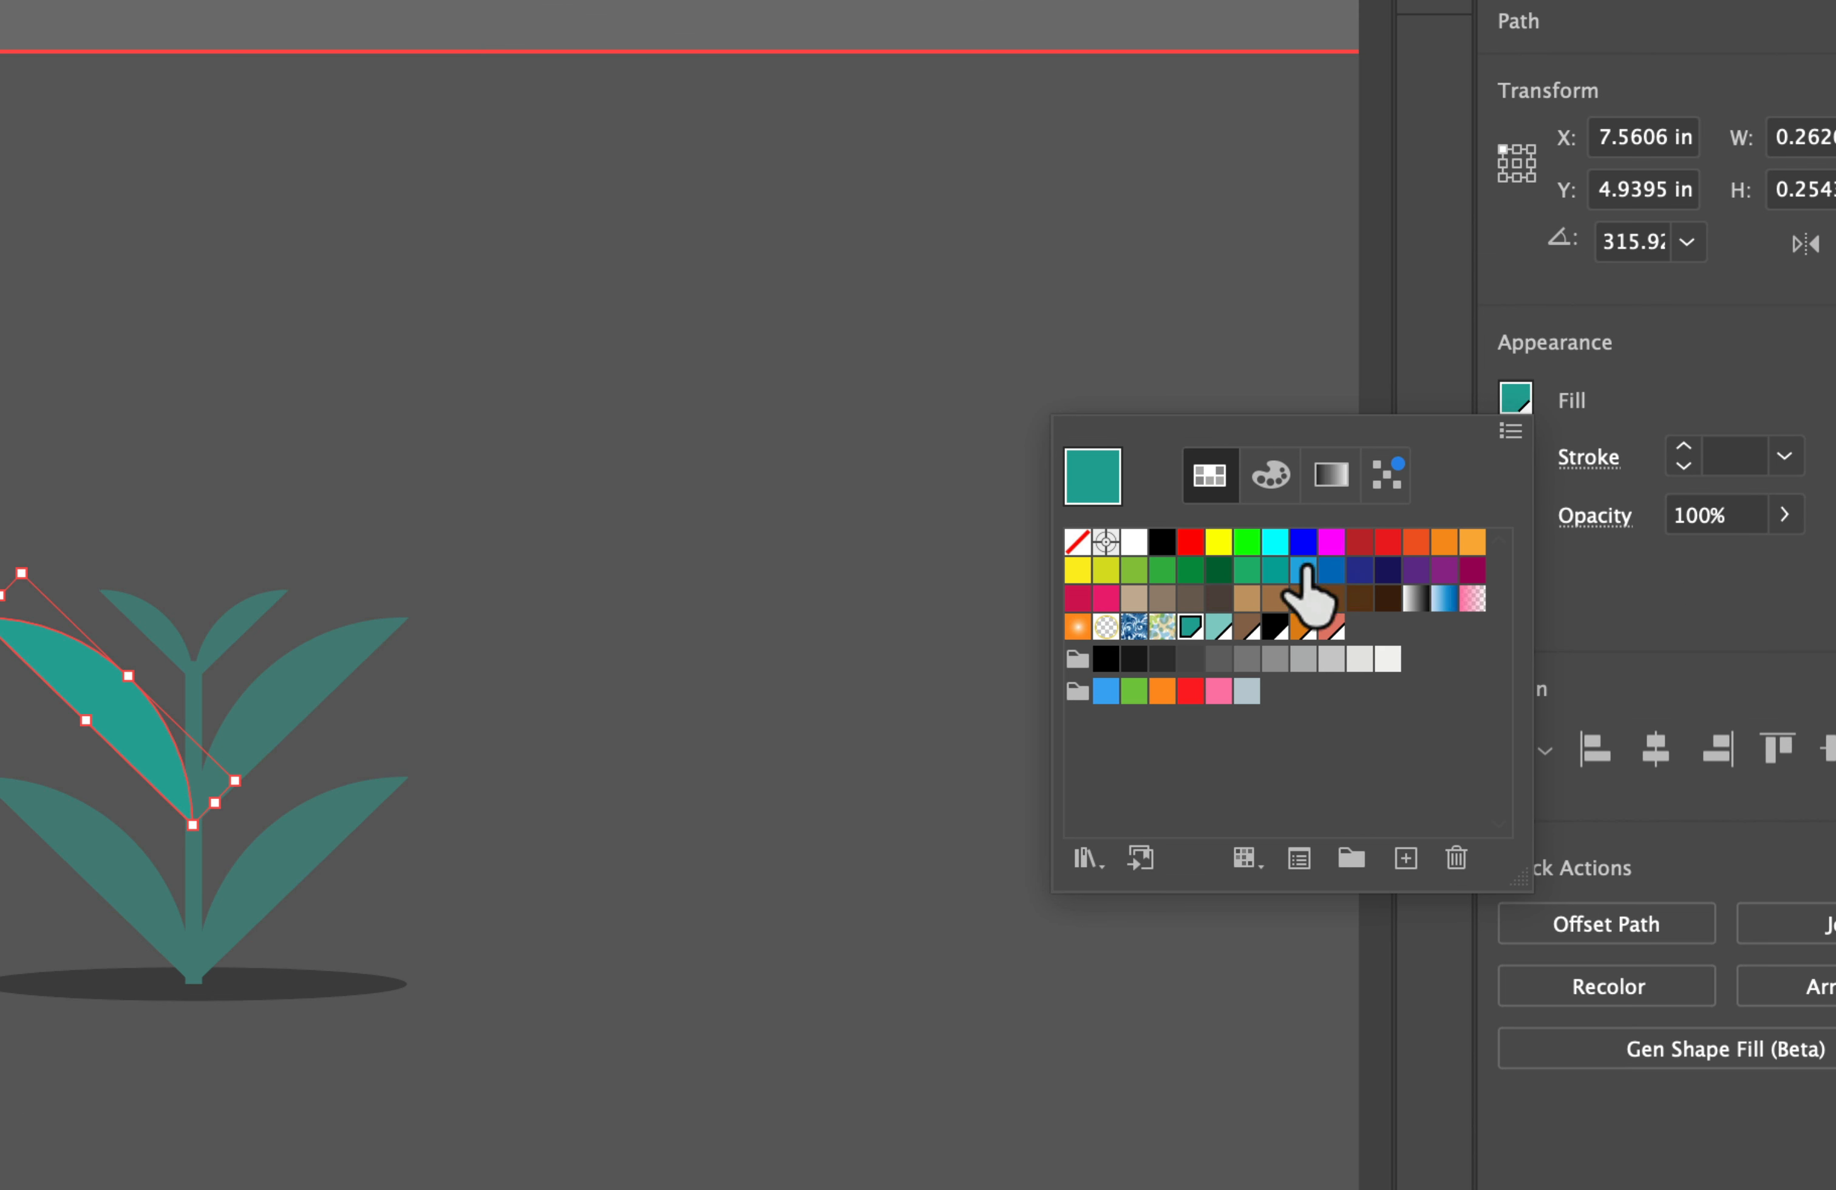
left_click(1218, 626)
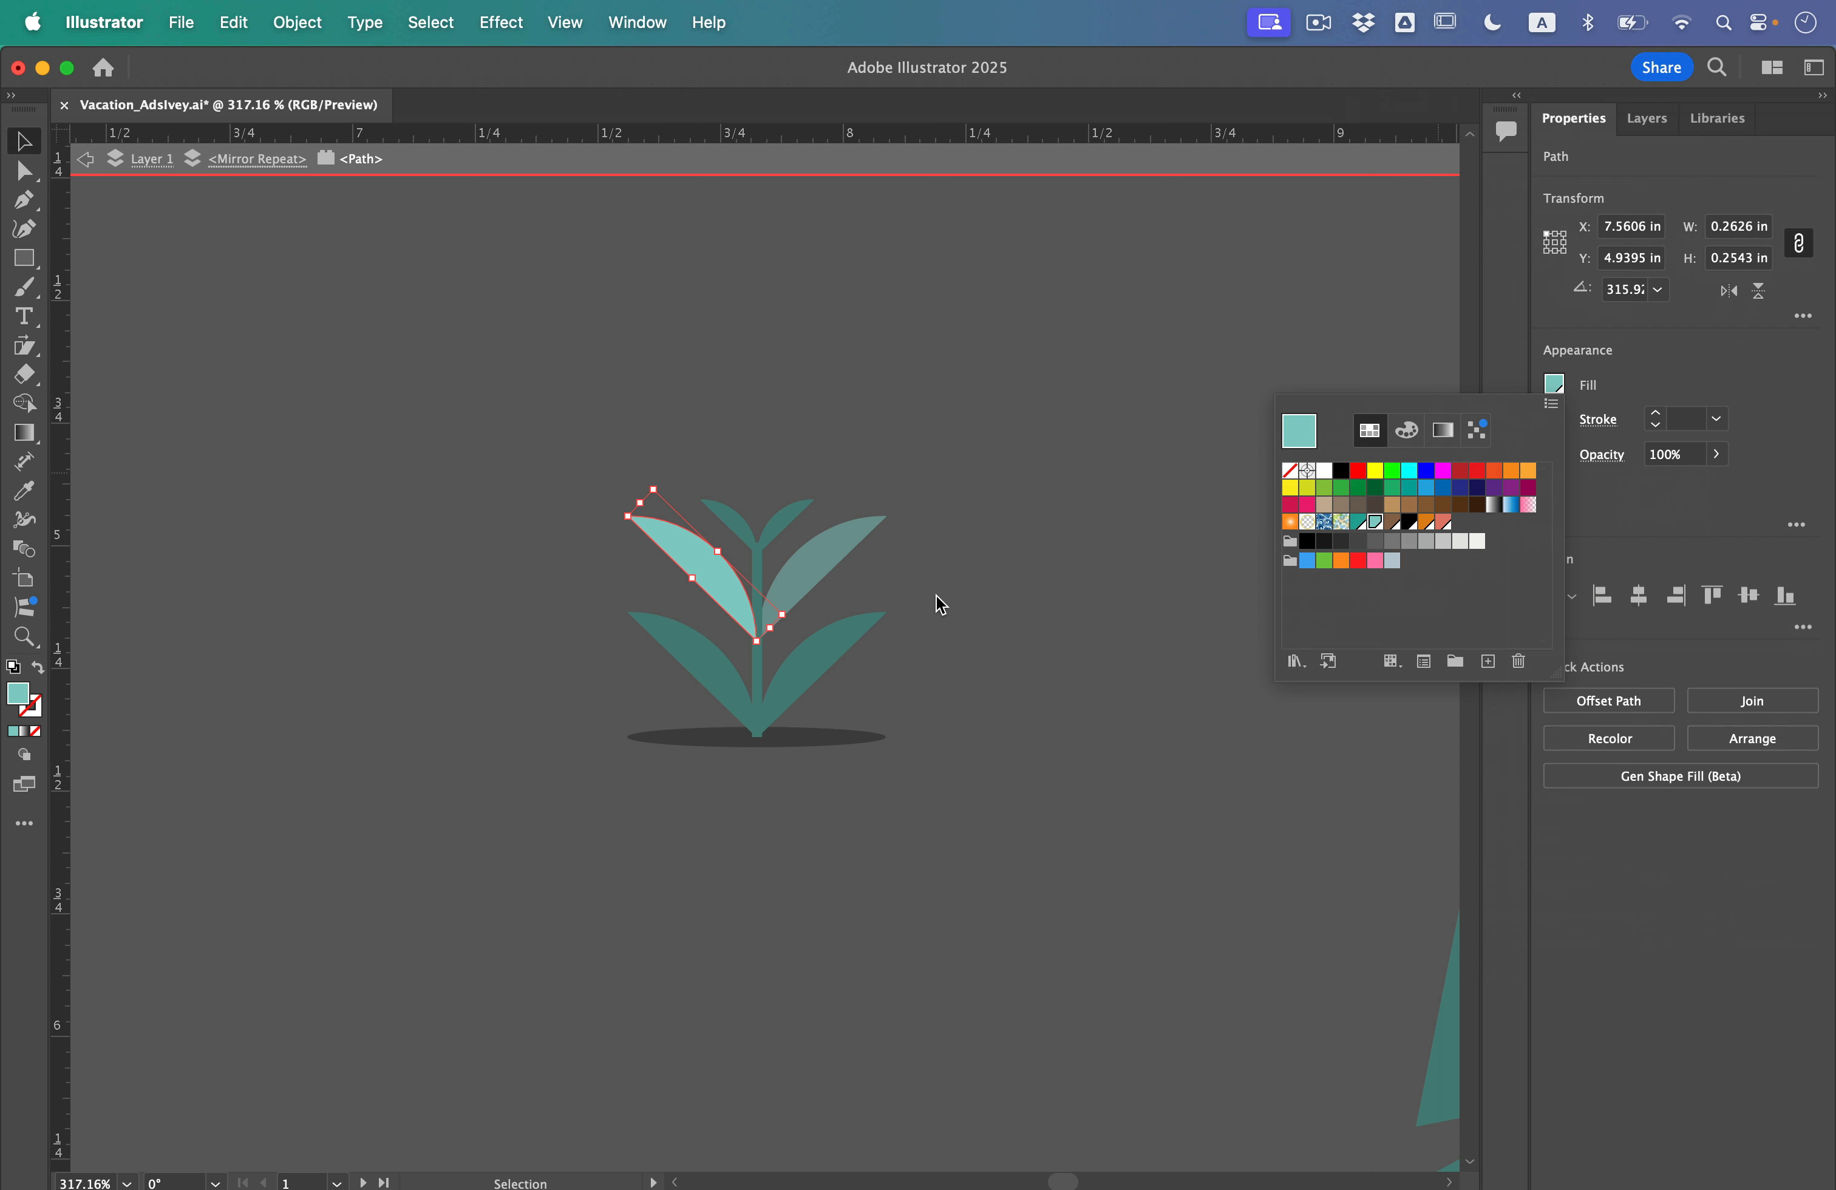
left_click(404, 589)
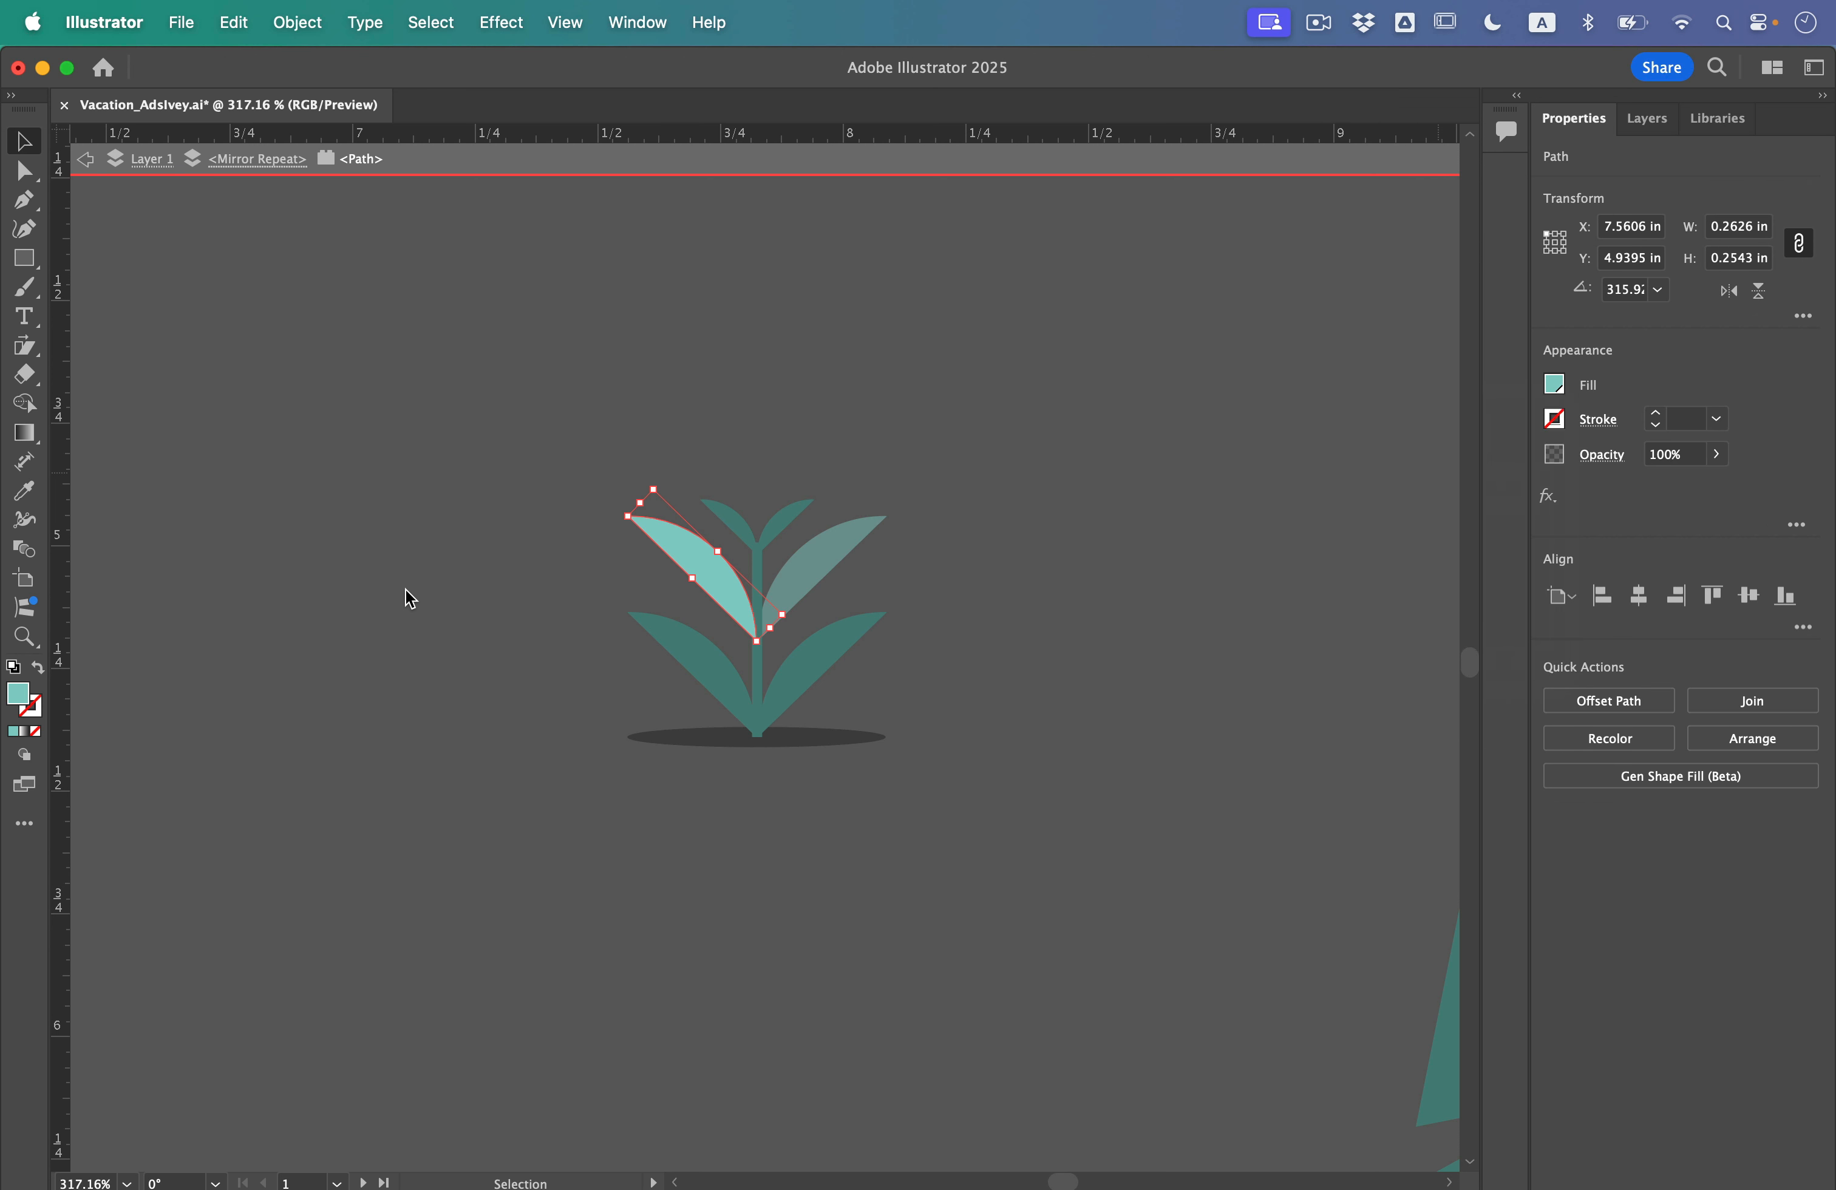
double_click(424, 556)
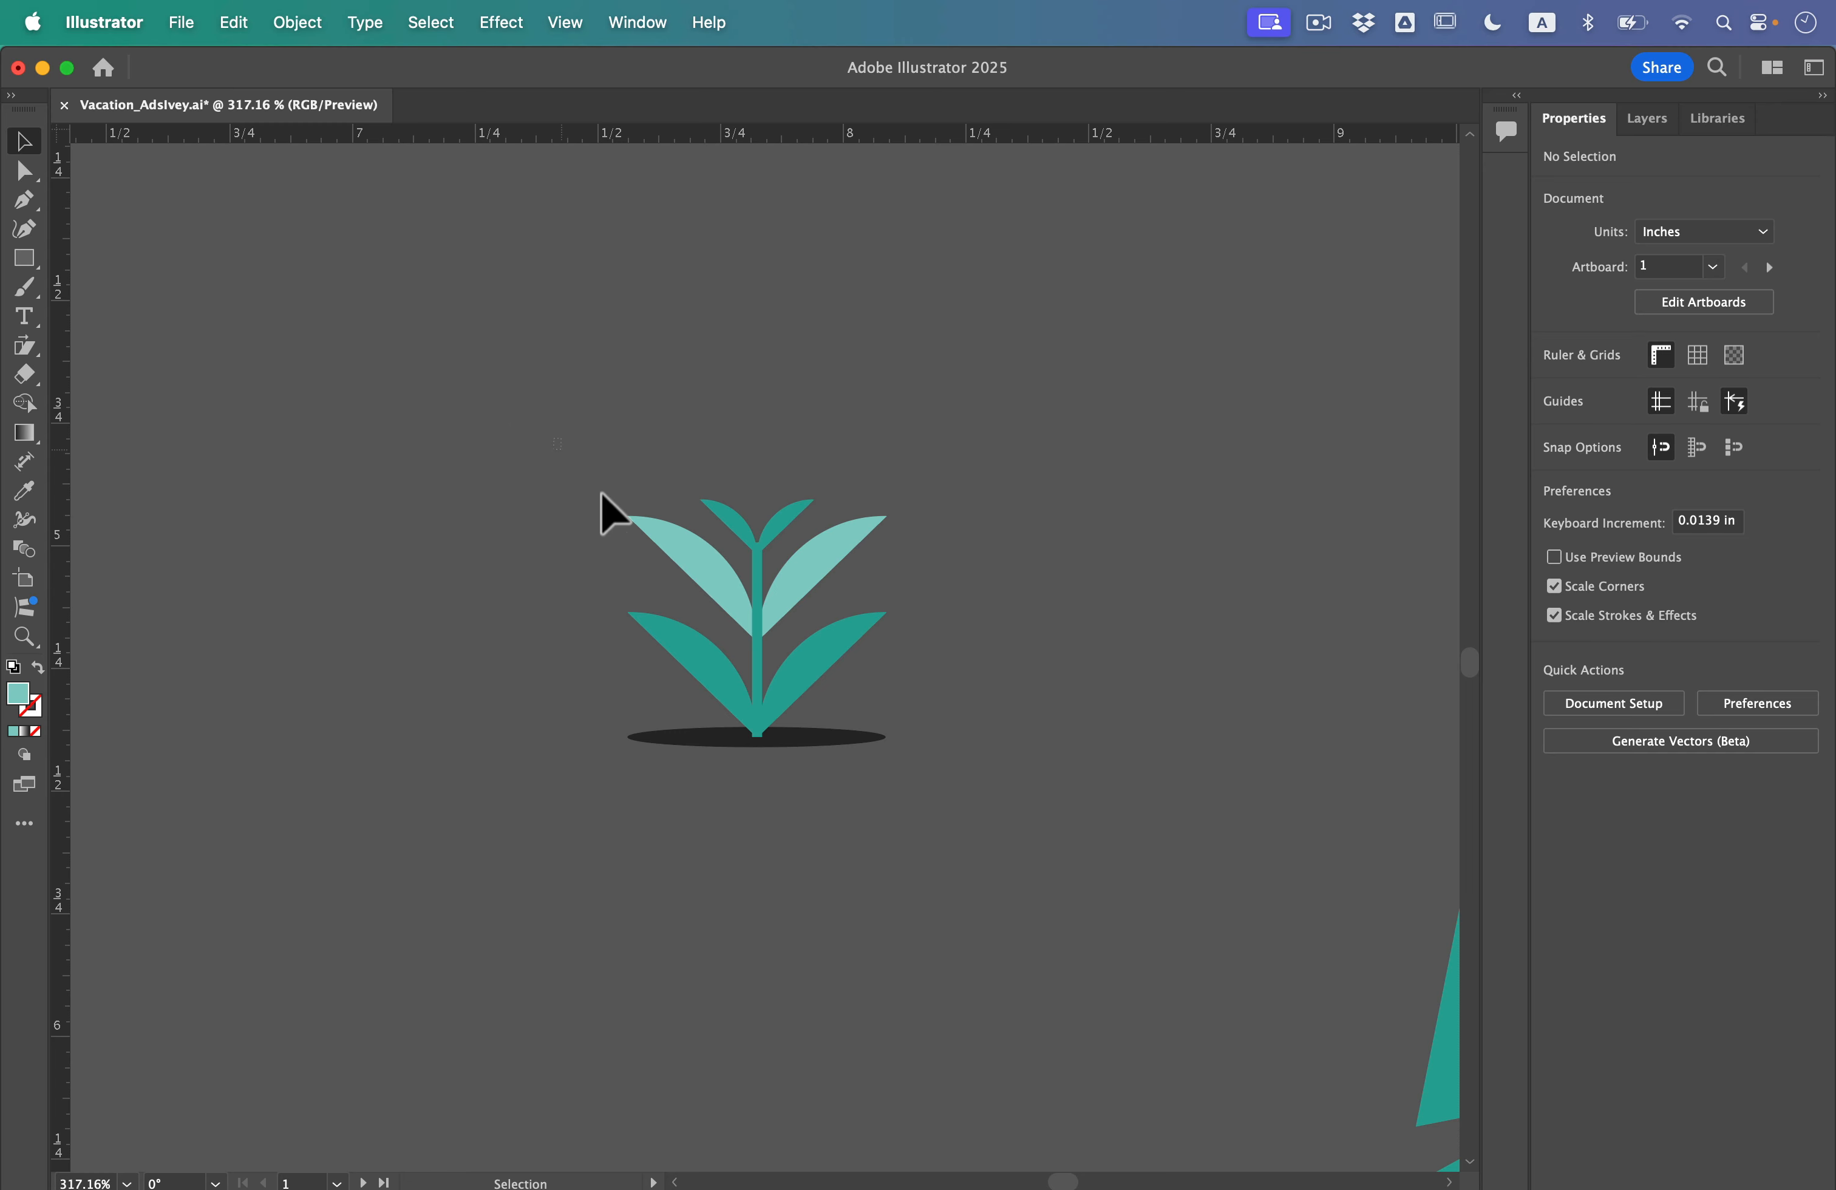
Select all the plant's leaves, its stem and its shadow, and group them
left_click_drag(601, 495, 981, 839)
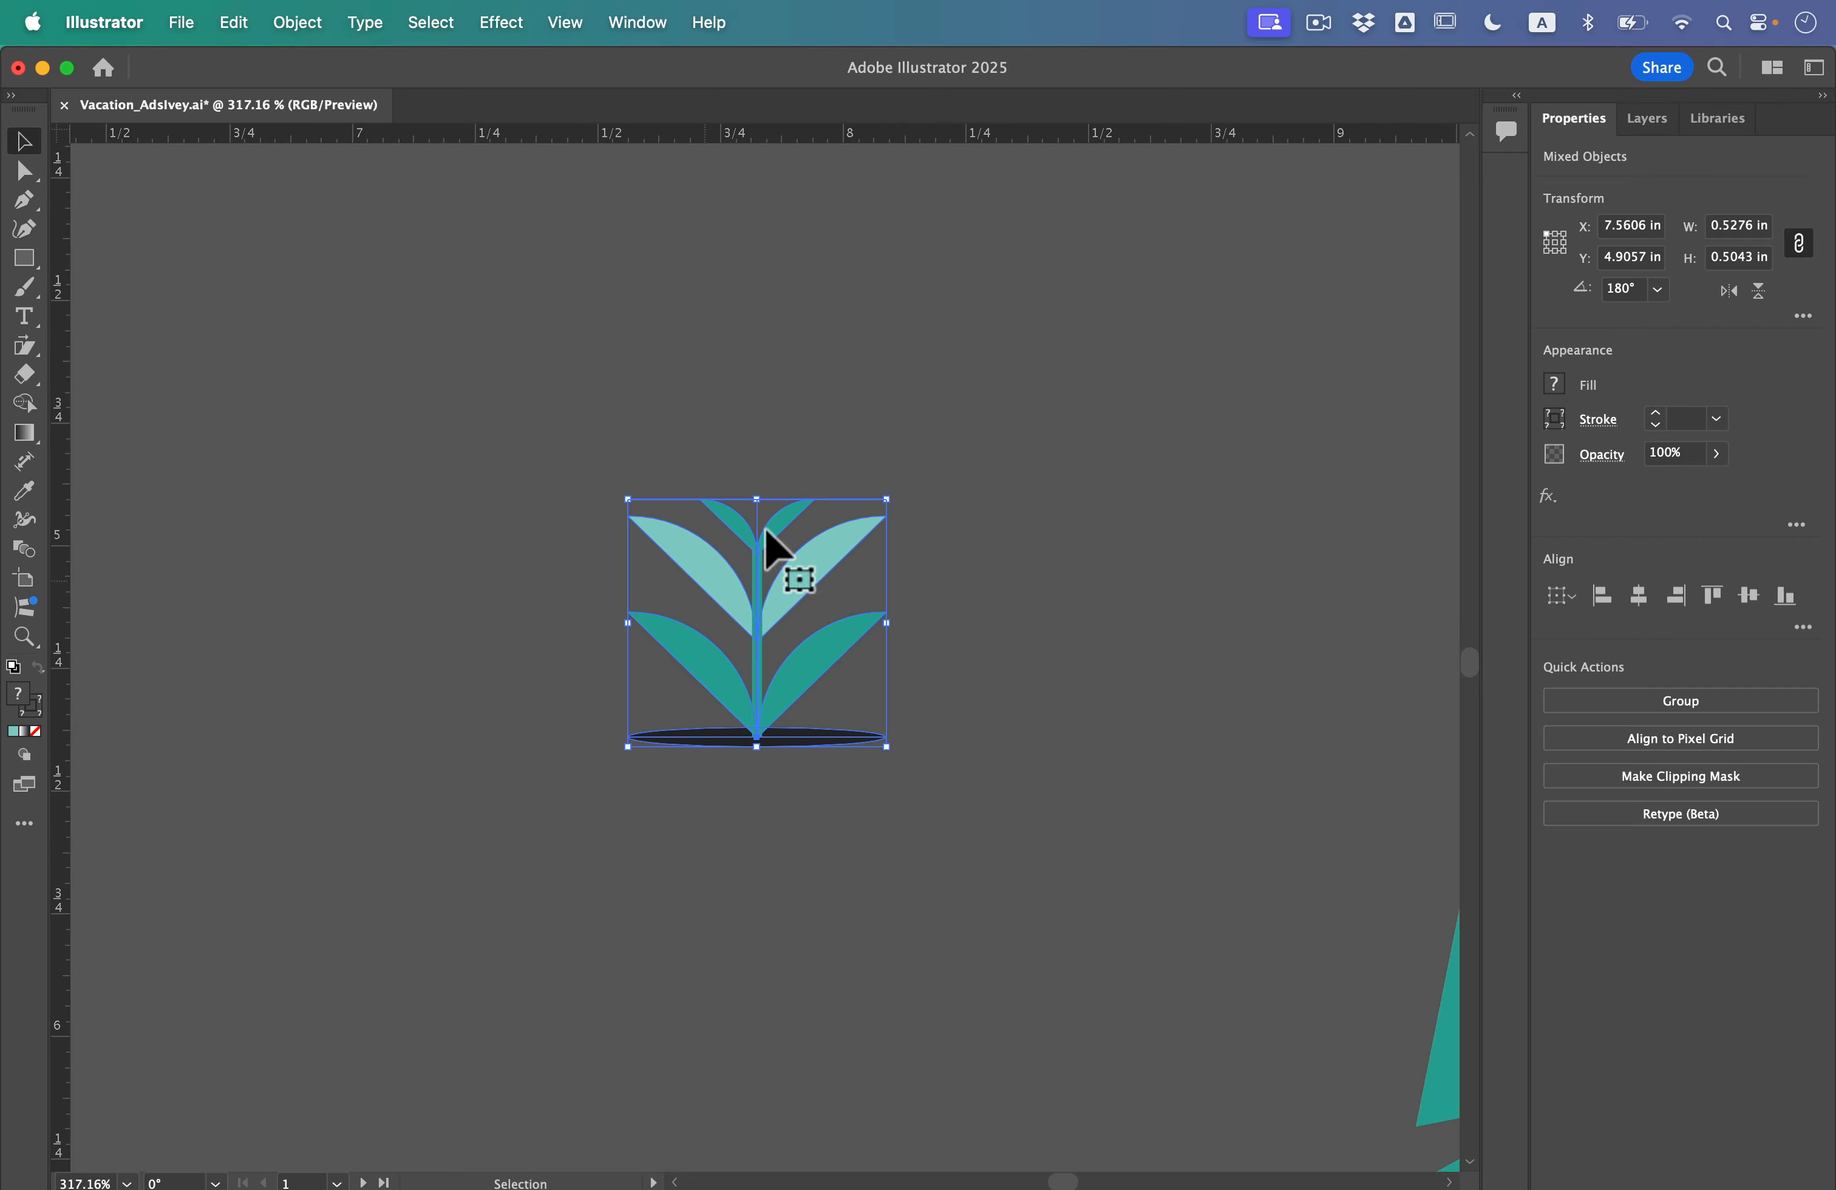
left_click(1043, 624)
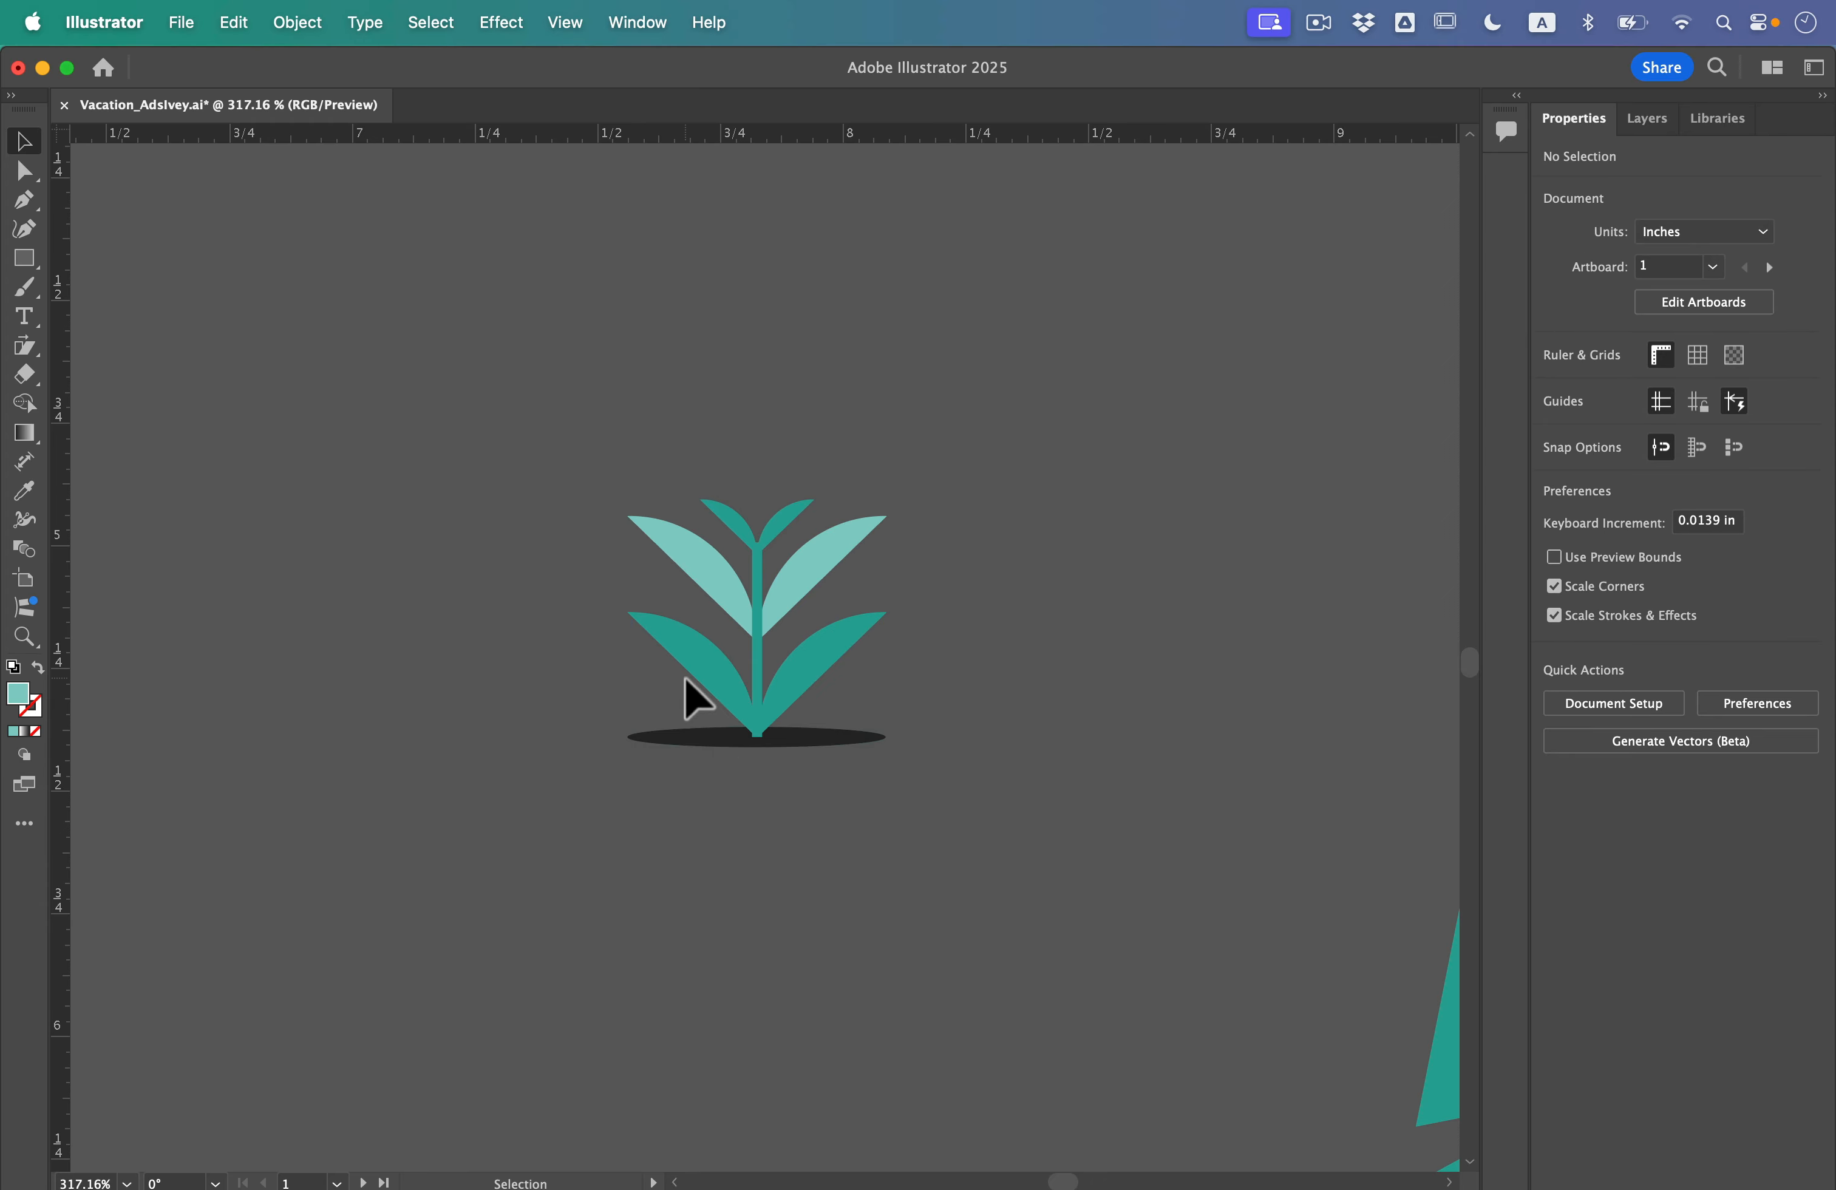
left_click_drag(533, 430, 602, 518)
left_click_drag(962, 845, 962, 844)
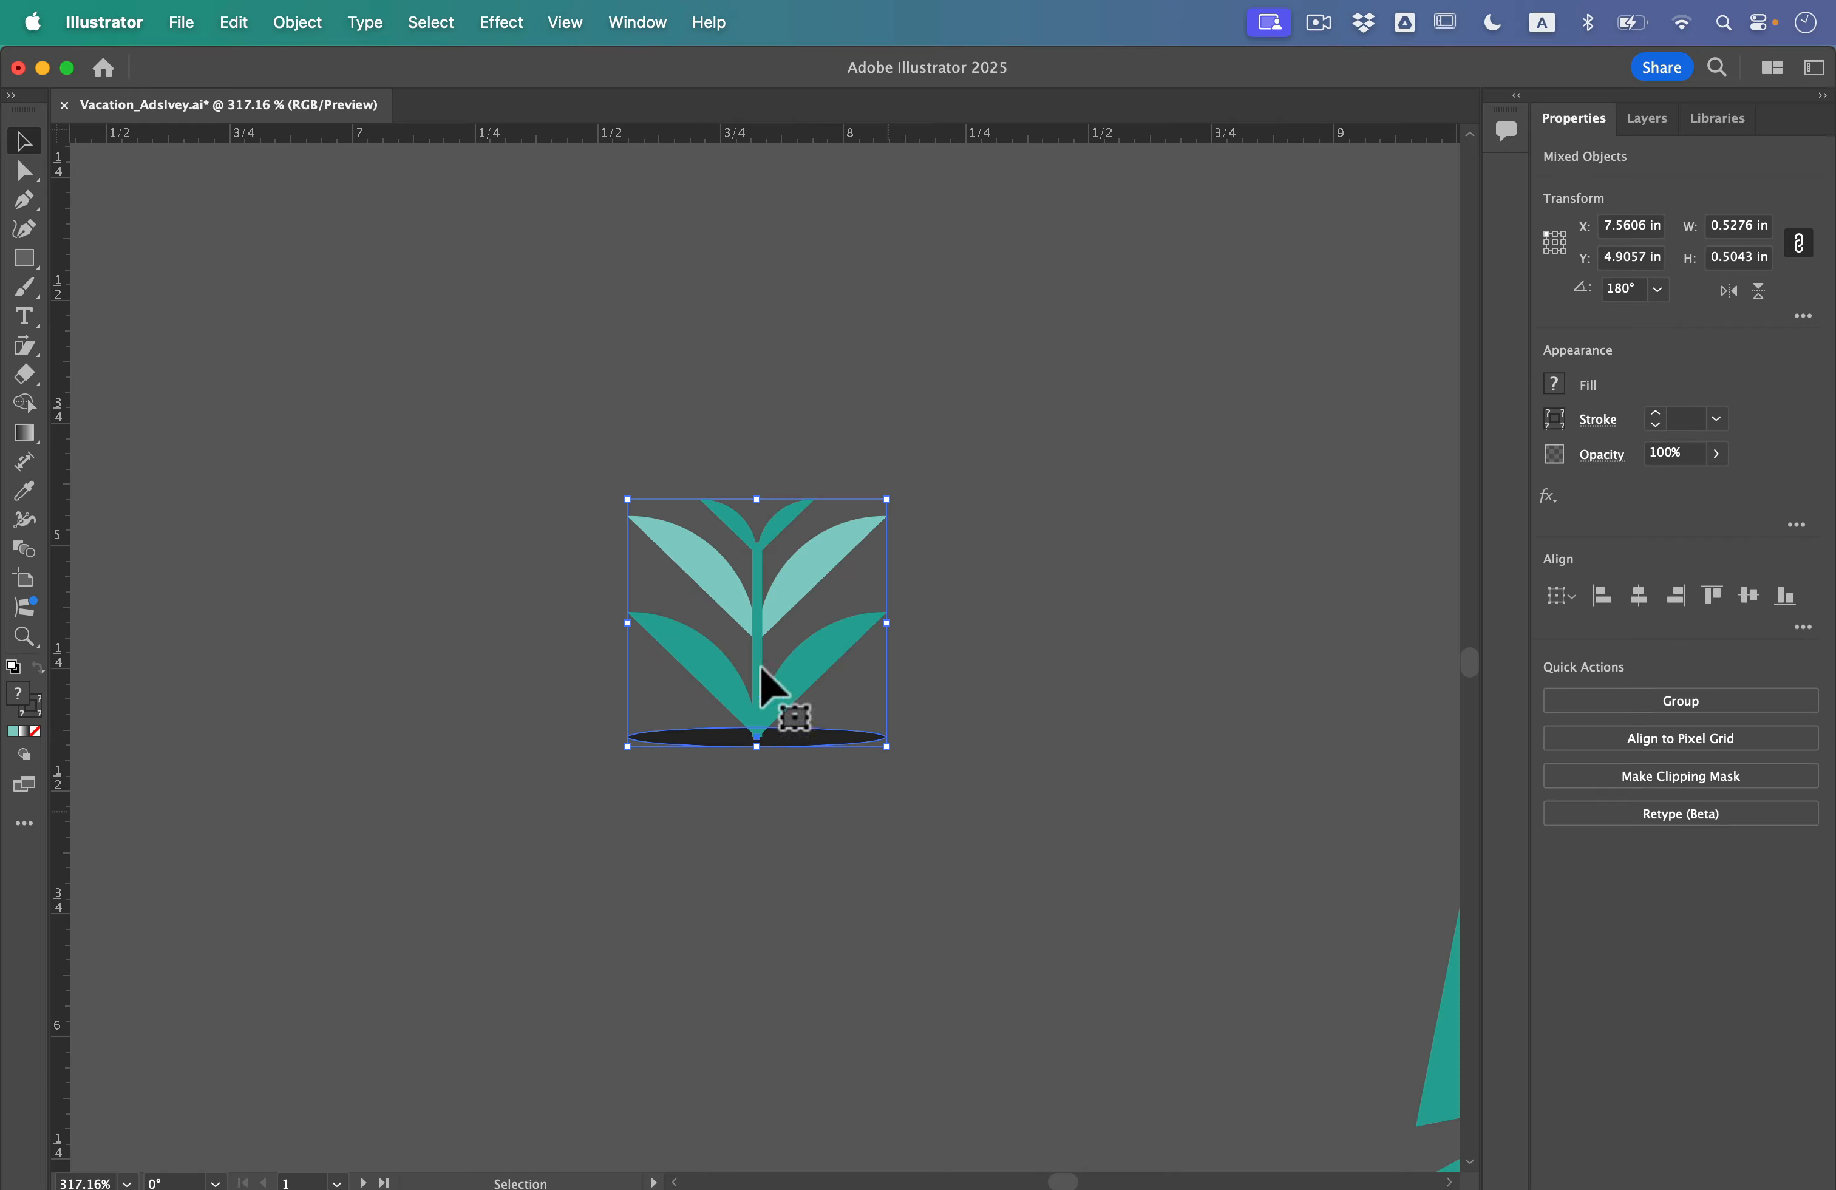
left_click(299, 22)
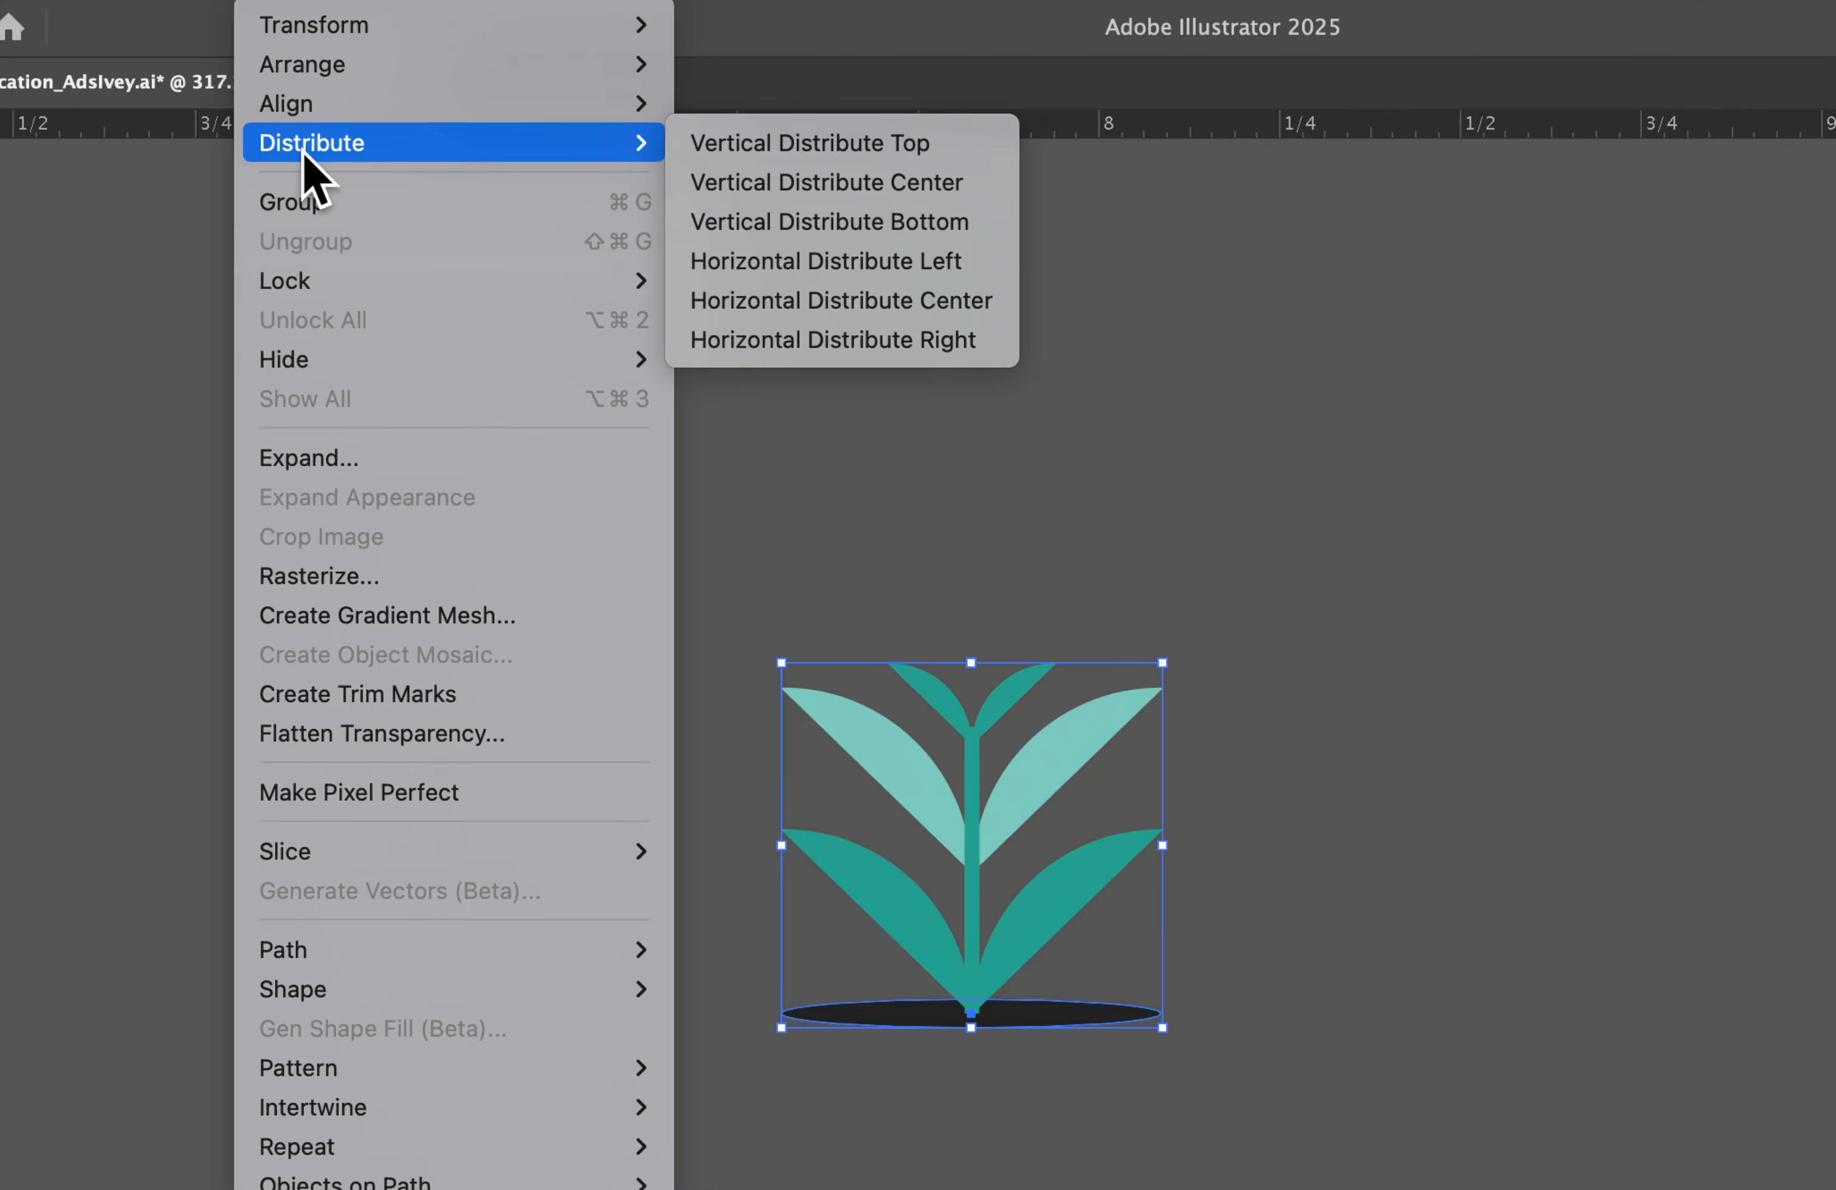
left_click(301, 186)
Move the grouped plant onto the beach ad, between the van's spare tire and the right palm trunk
scroll(376, 352, "down", 8)
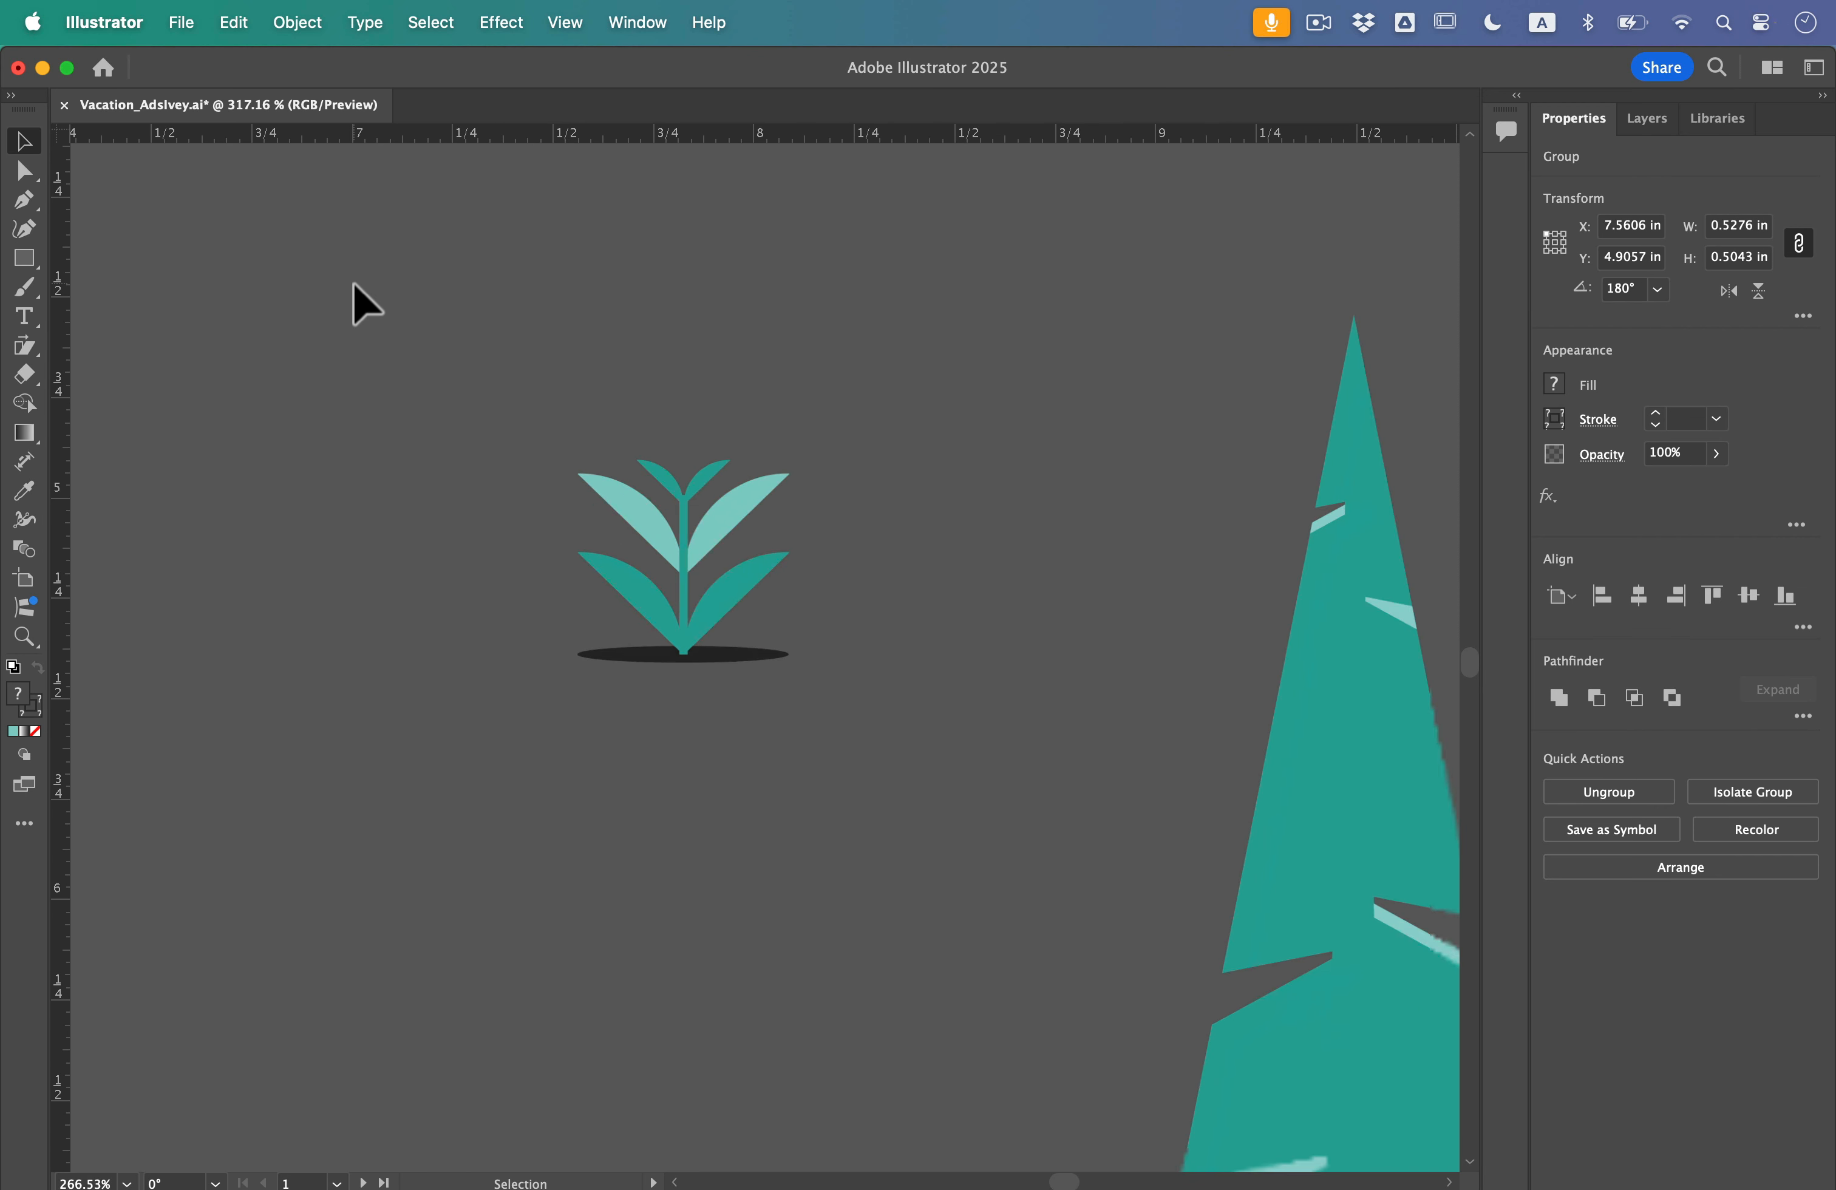
scroll(376, 352, "up", 5)
scroll(375, 352, "left", 4)
scroll(352, 280, "left", 7)
scroll(351, 280, "up", 3)
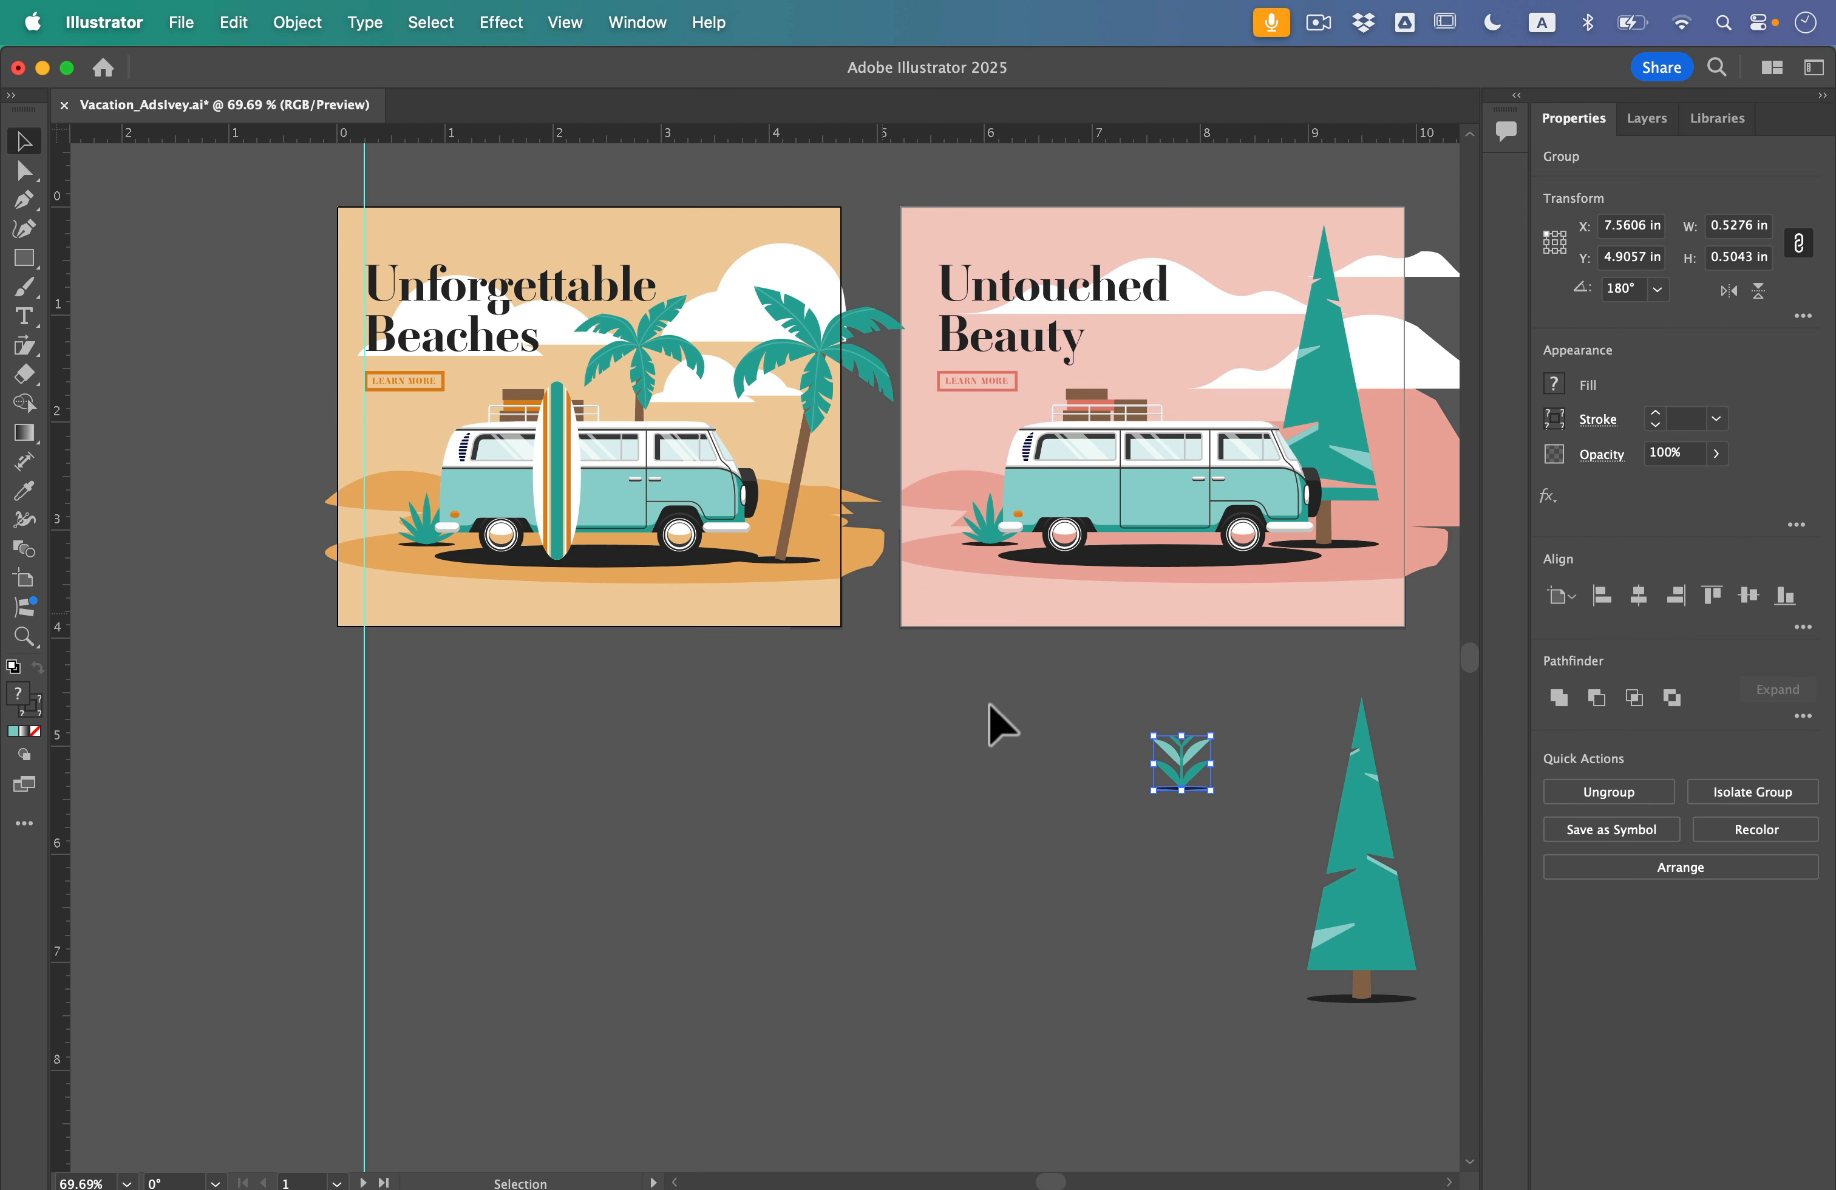
left_click_drag(1173, 773, 763, 517)
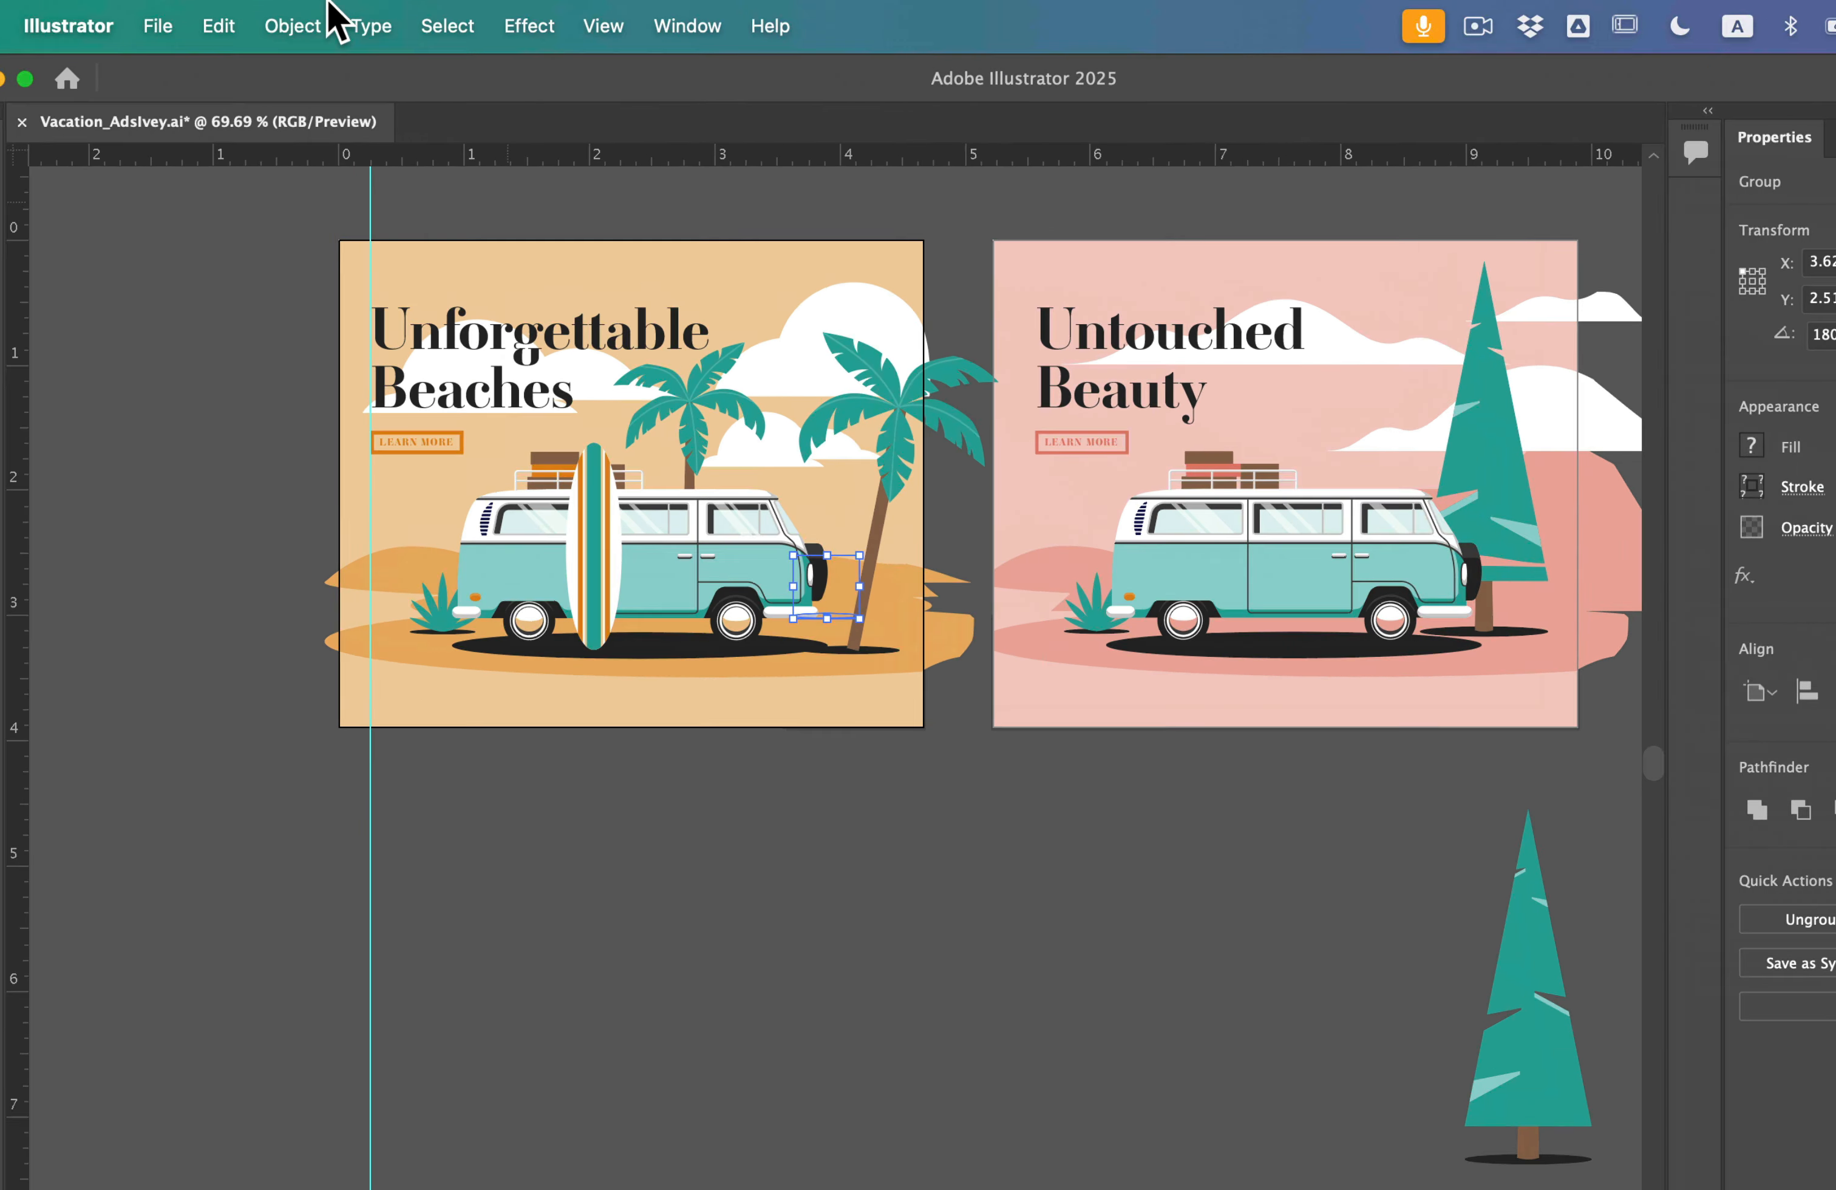
Bring the plant group to the front of the beach ad's artwork and nudge it down slightly
left_click(303, 9)
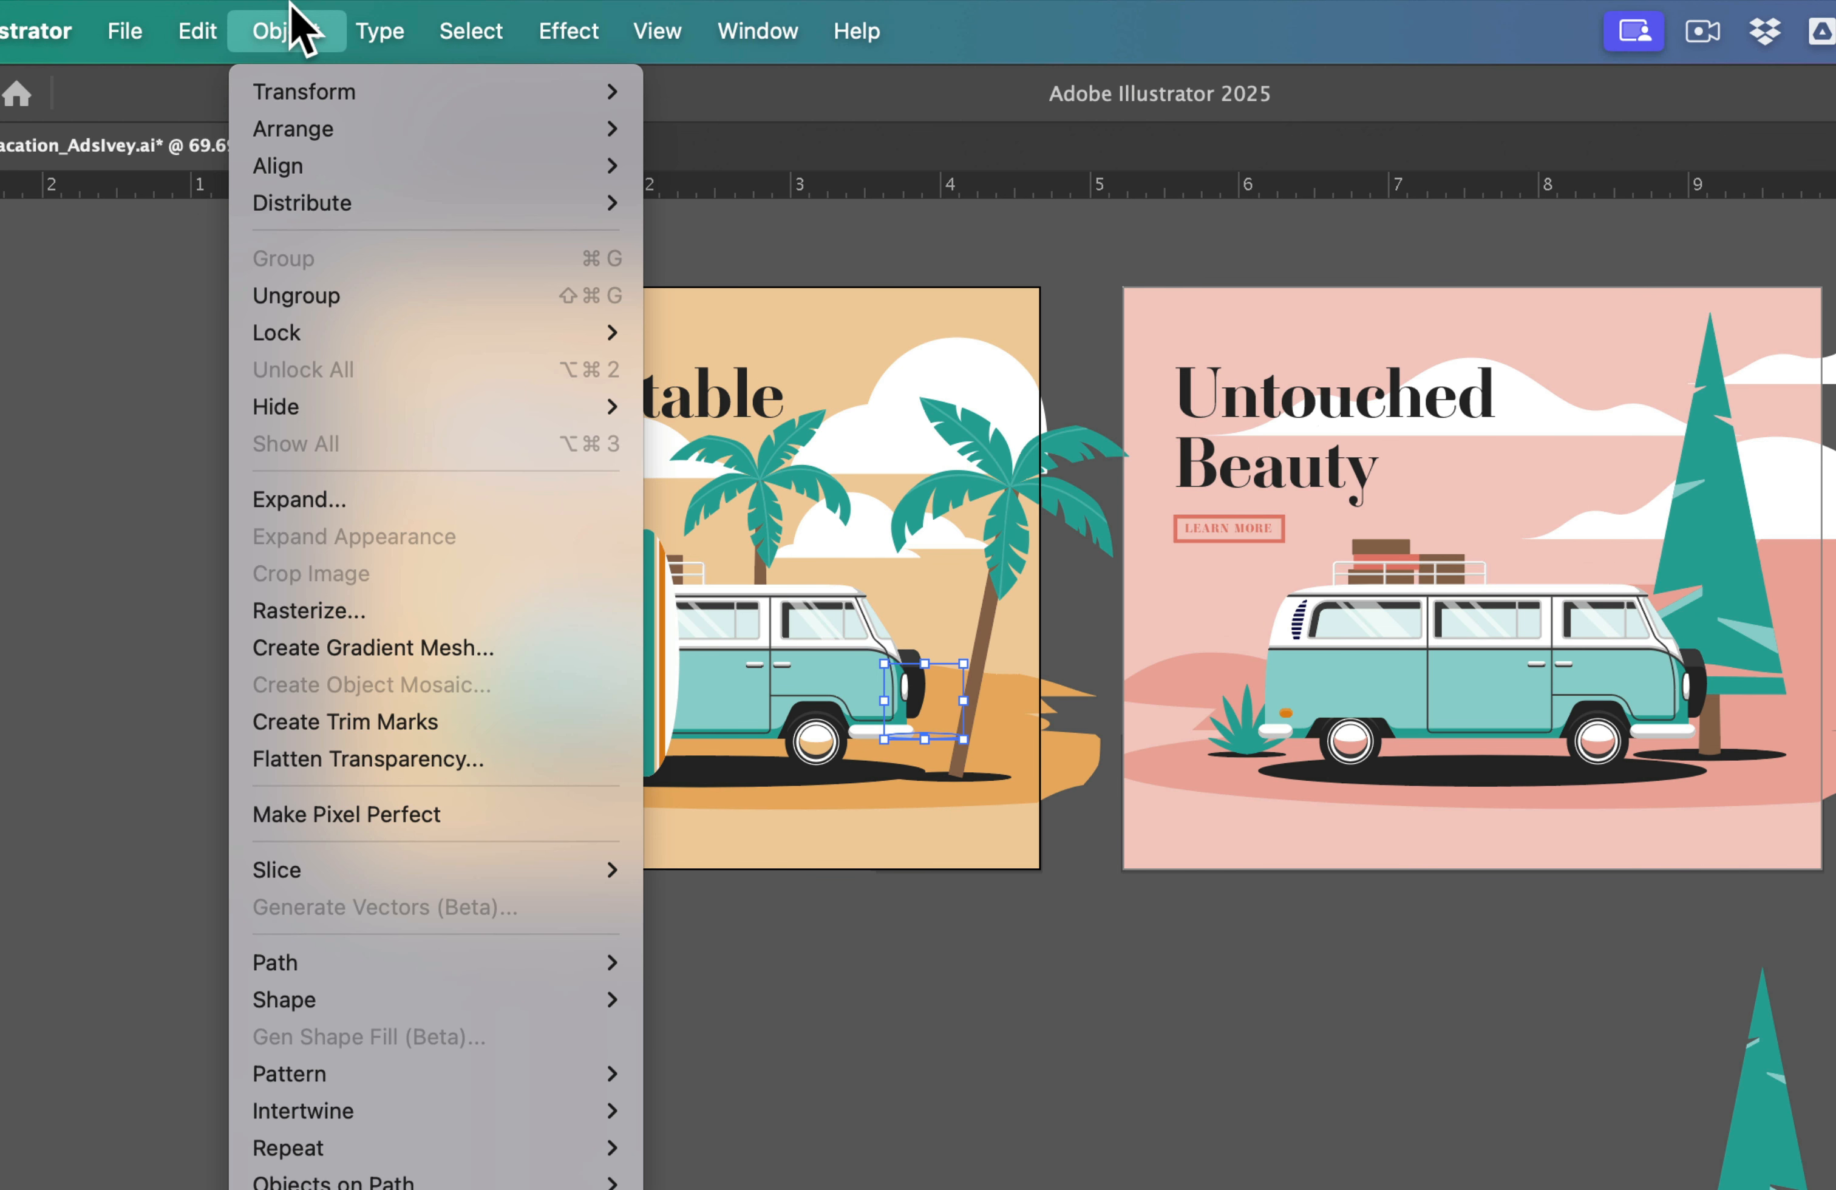
mouse_move(306, 131)
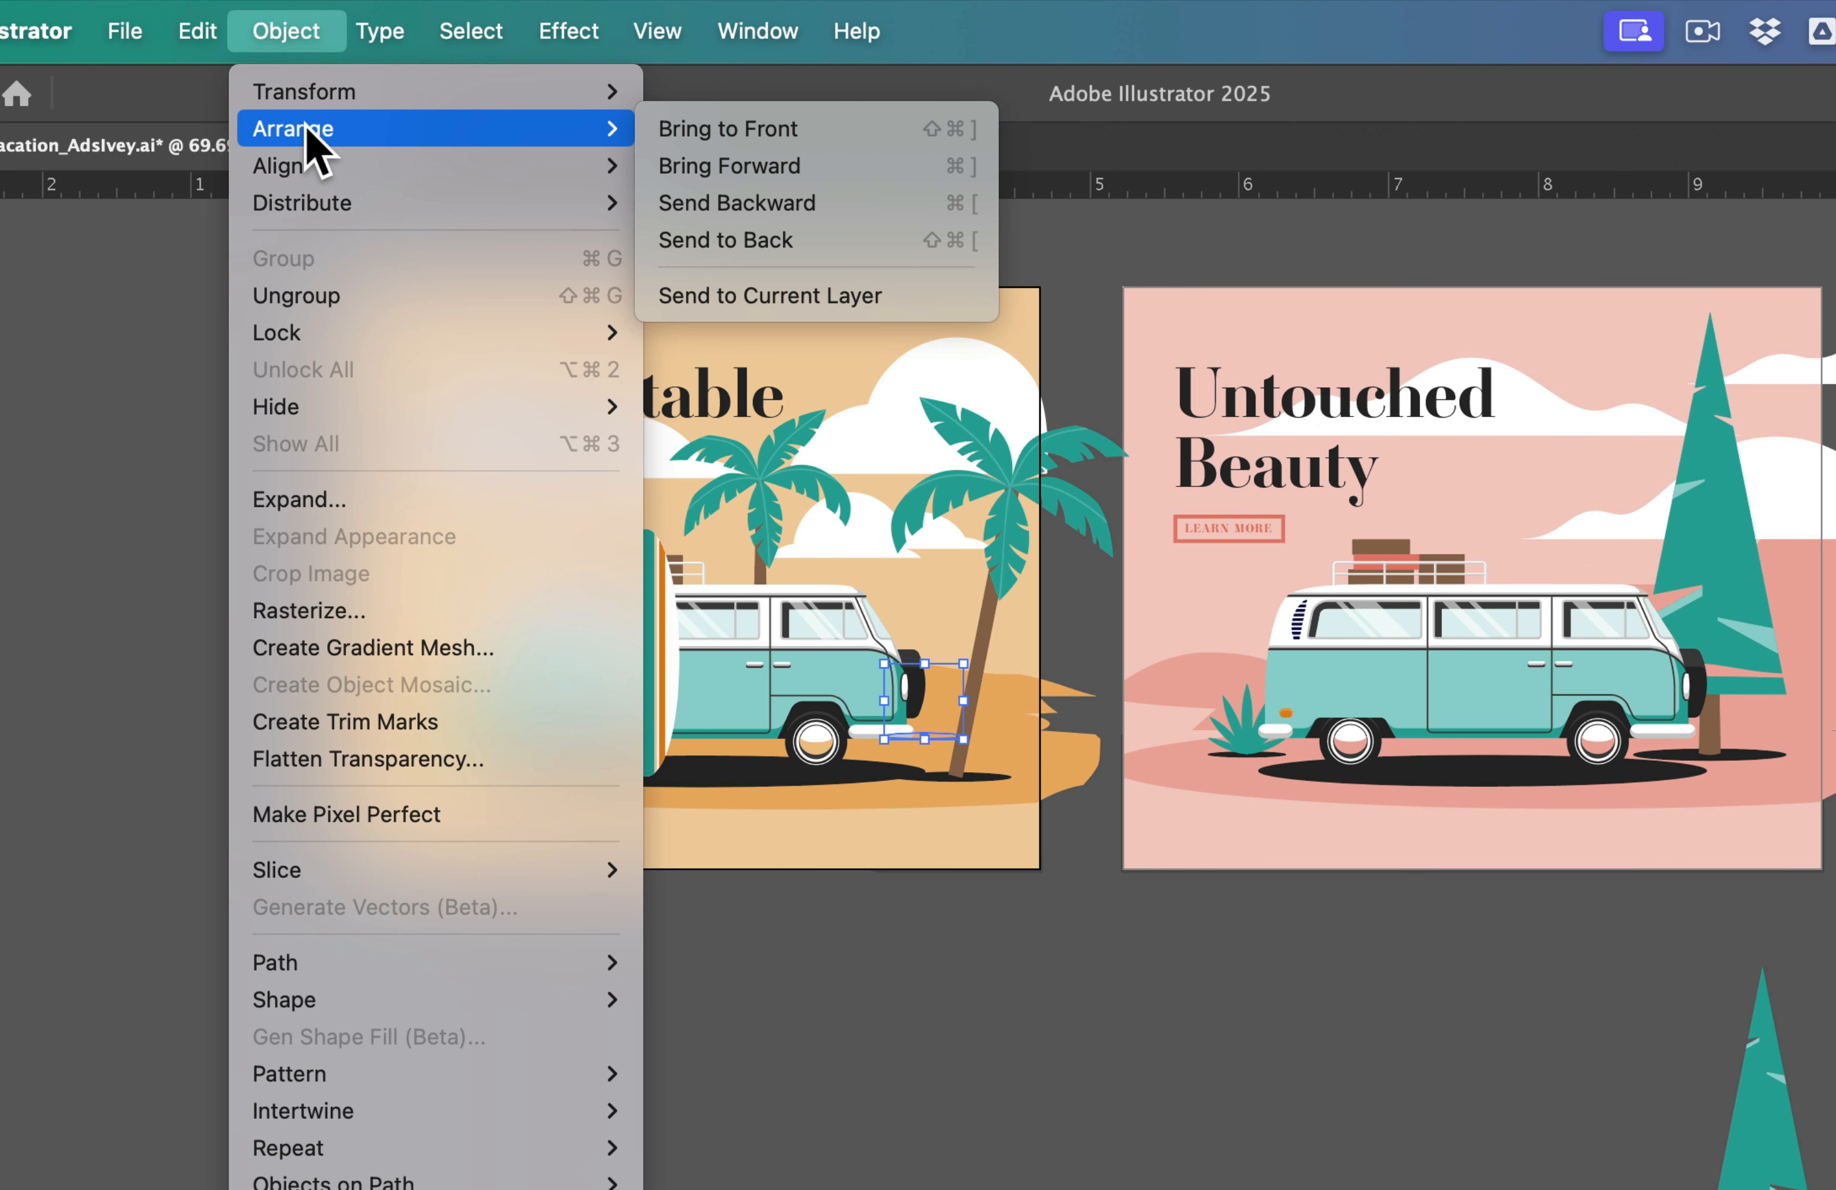
left_click(825, 128)
key("shift+Down")
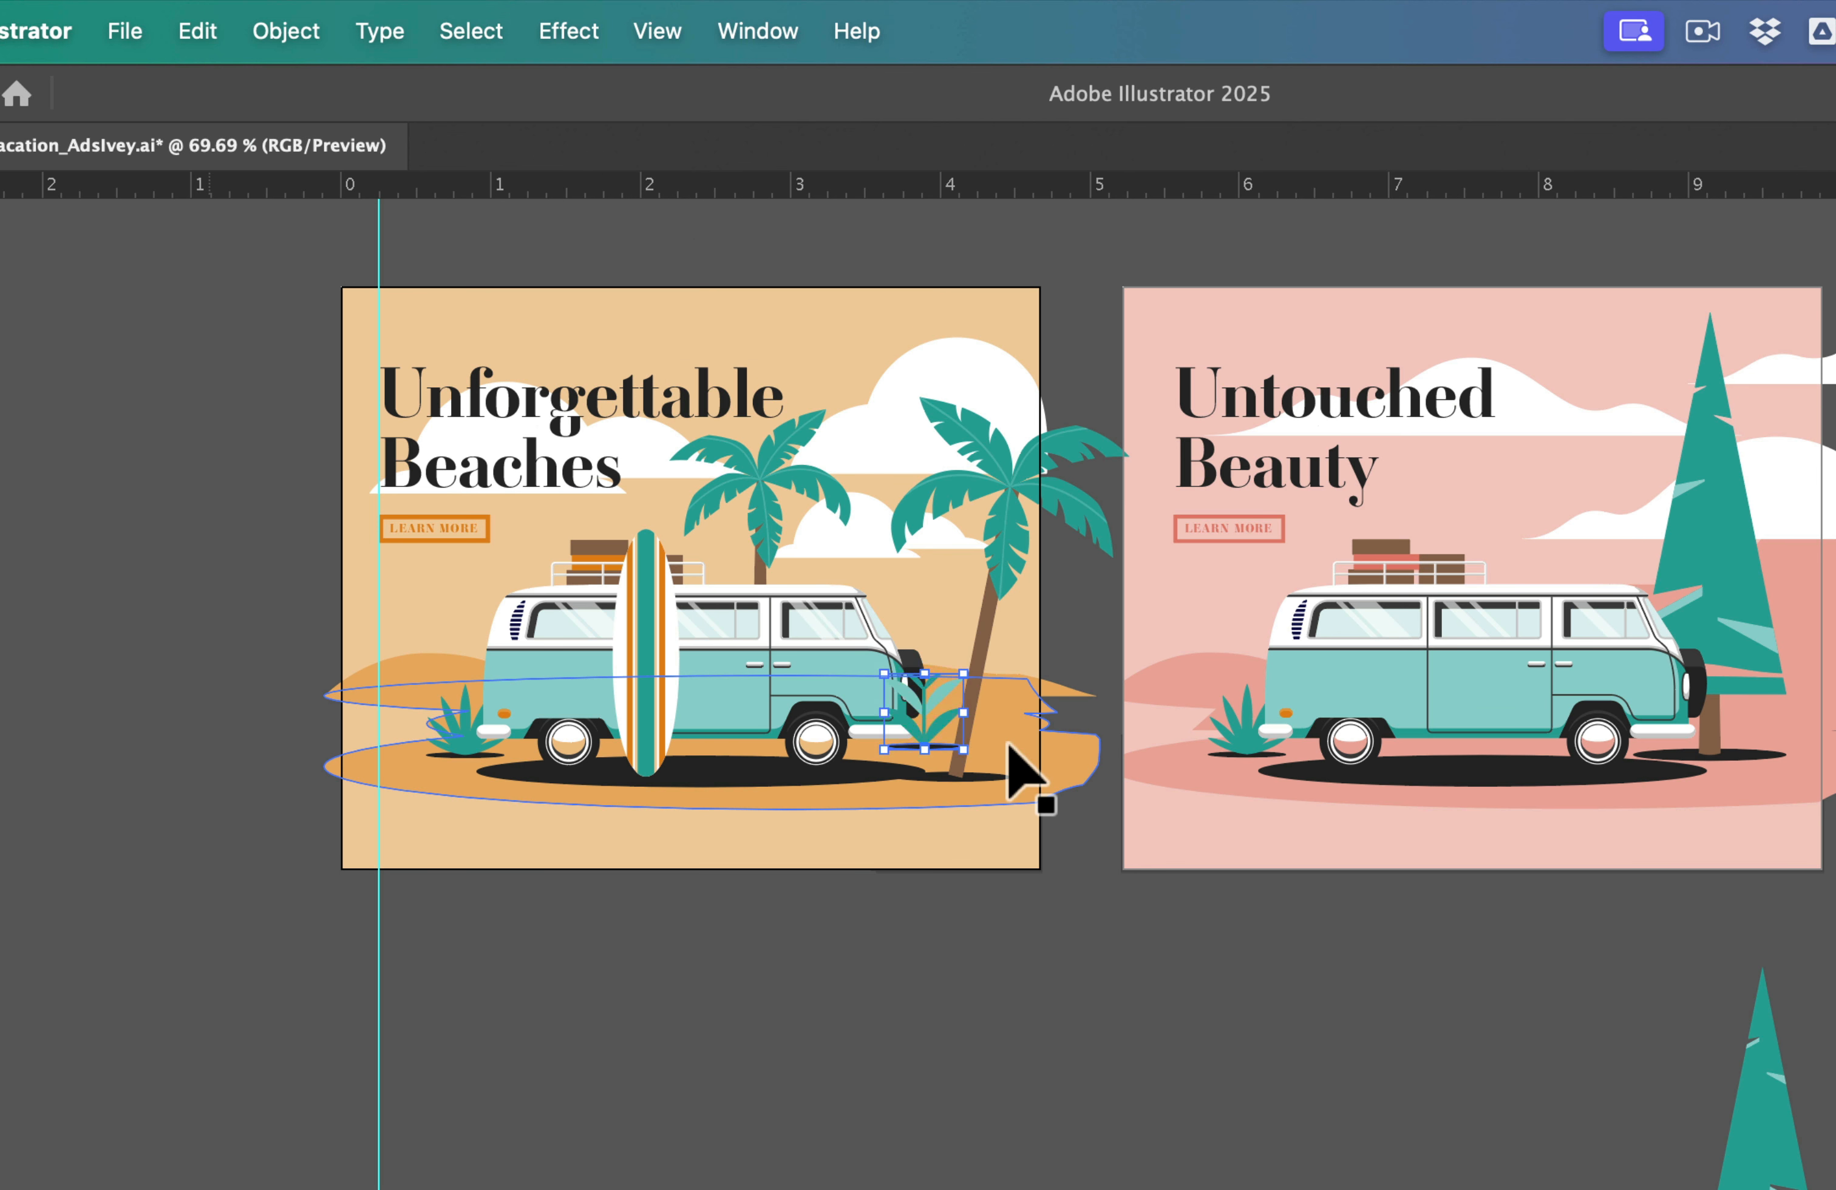
Nudge the plant group down beside the right palm's trunk base on the beach ad and deselect it
key("shift+Right")
key("shift+Right")
key("shift+Left")
key("shift+Left")
key("Left")
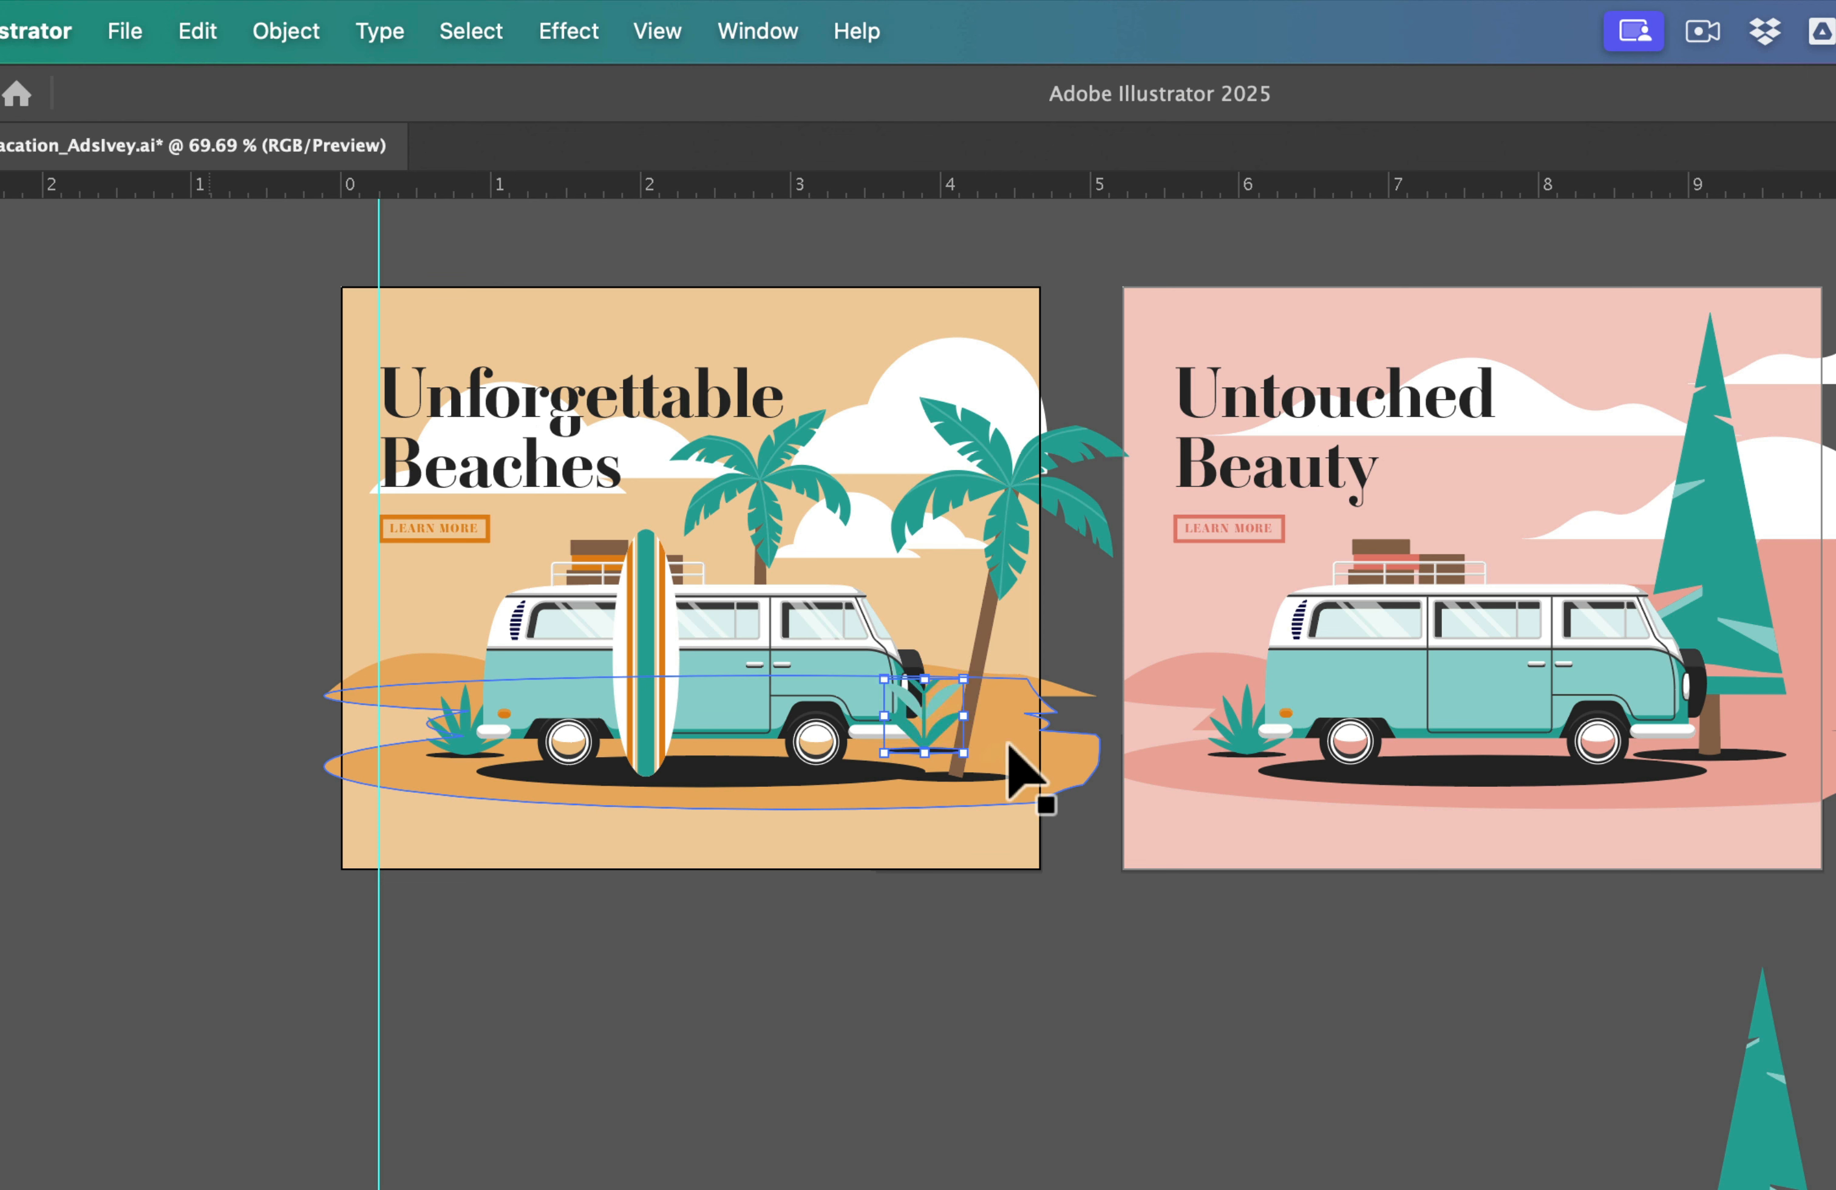
key("Left")
key("Down")
key("Right")
key("Right")
key("Down")
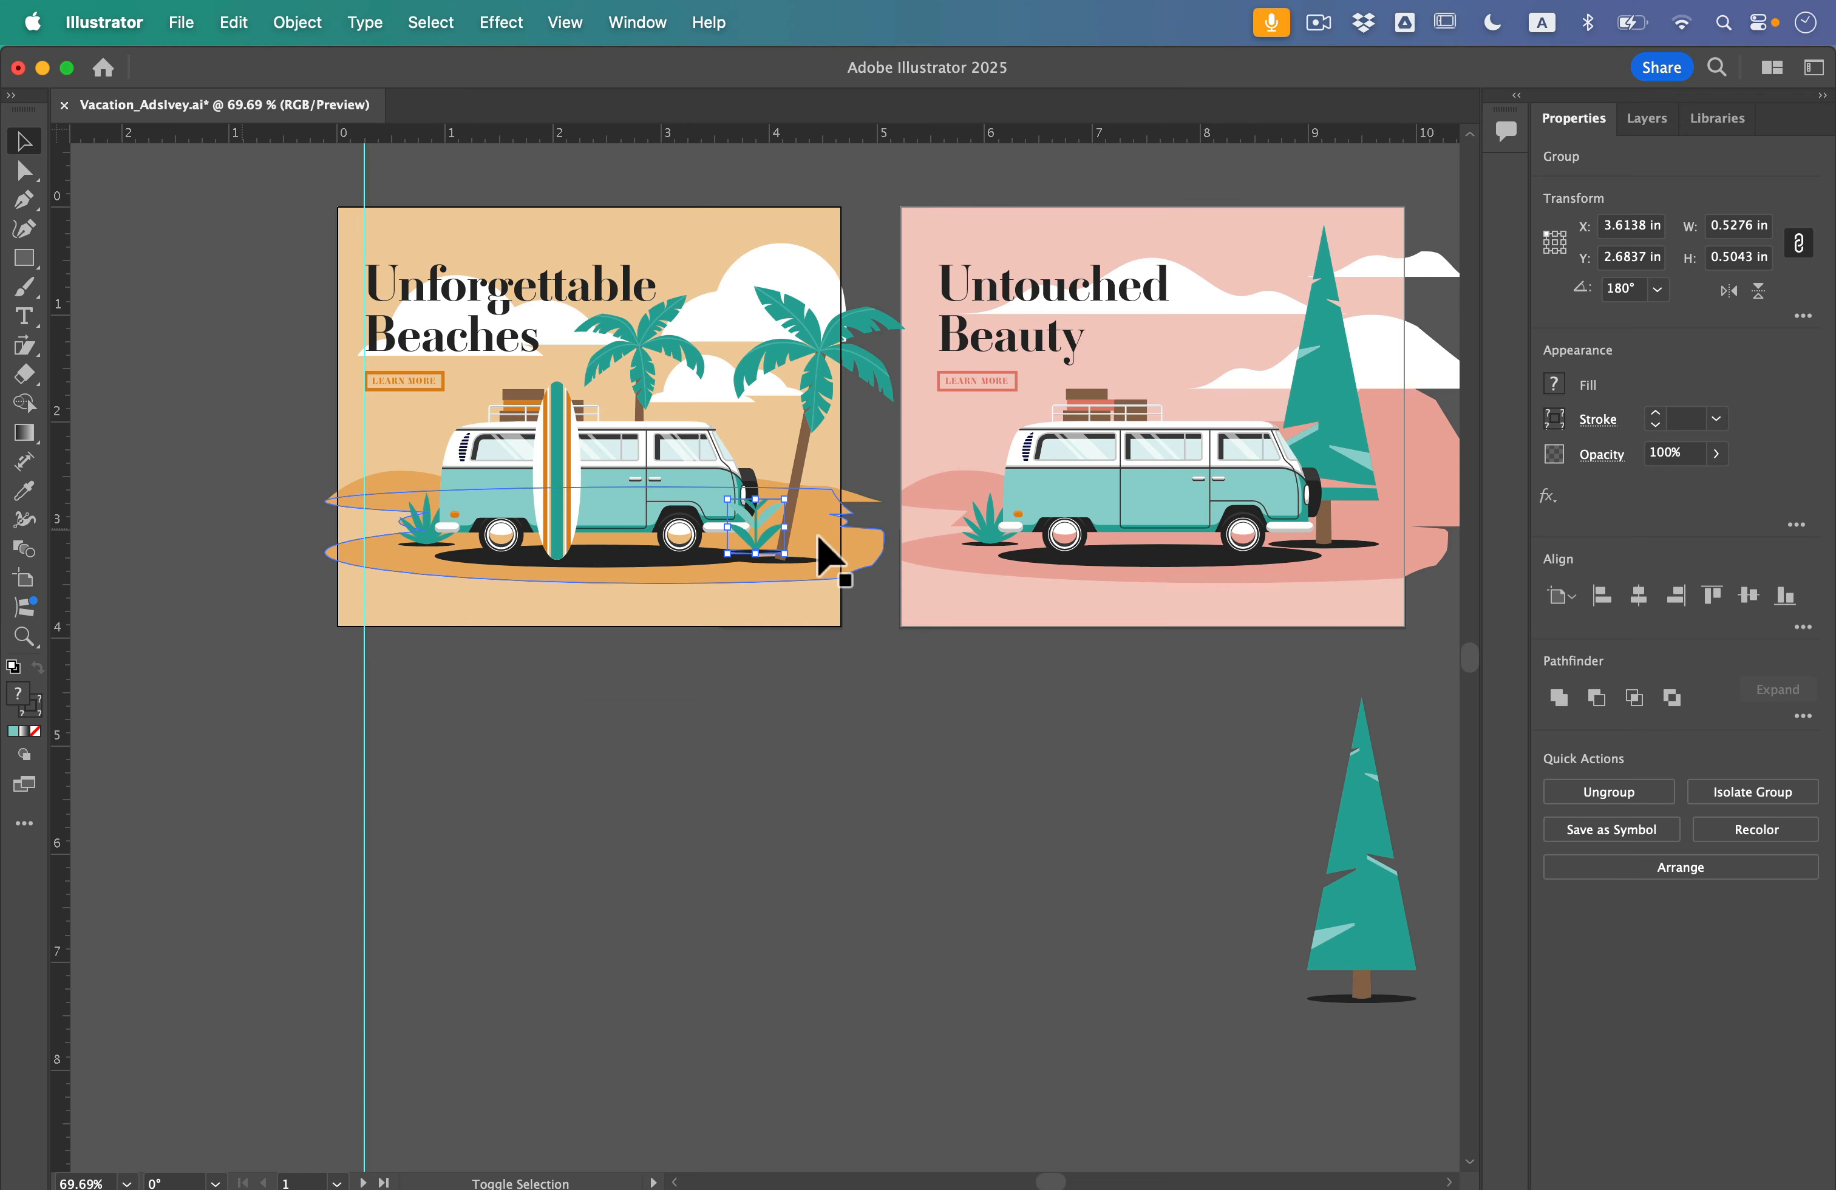
key("shift+Down")
key("shift+Down")
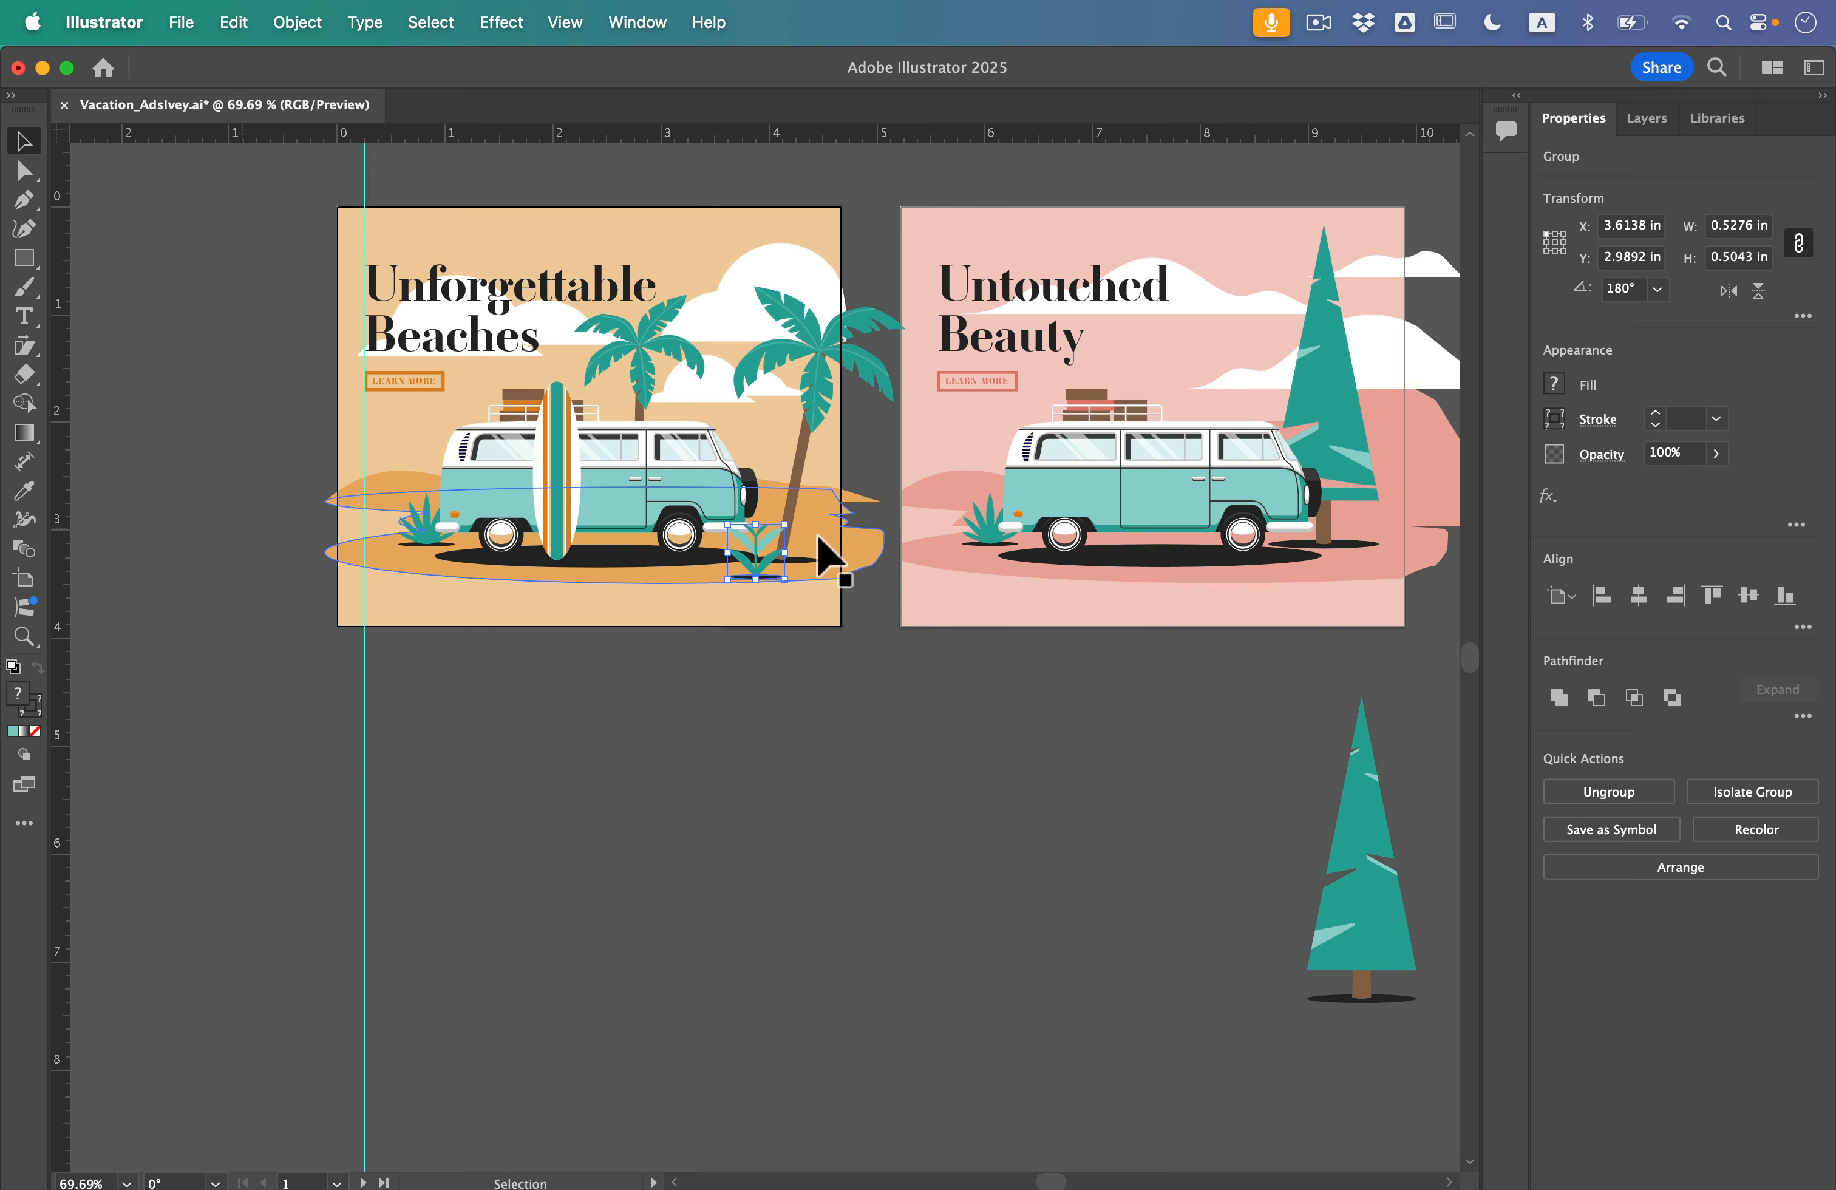
left_click(913, 718)
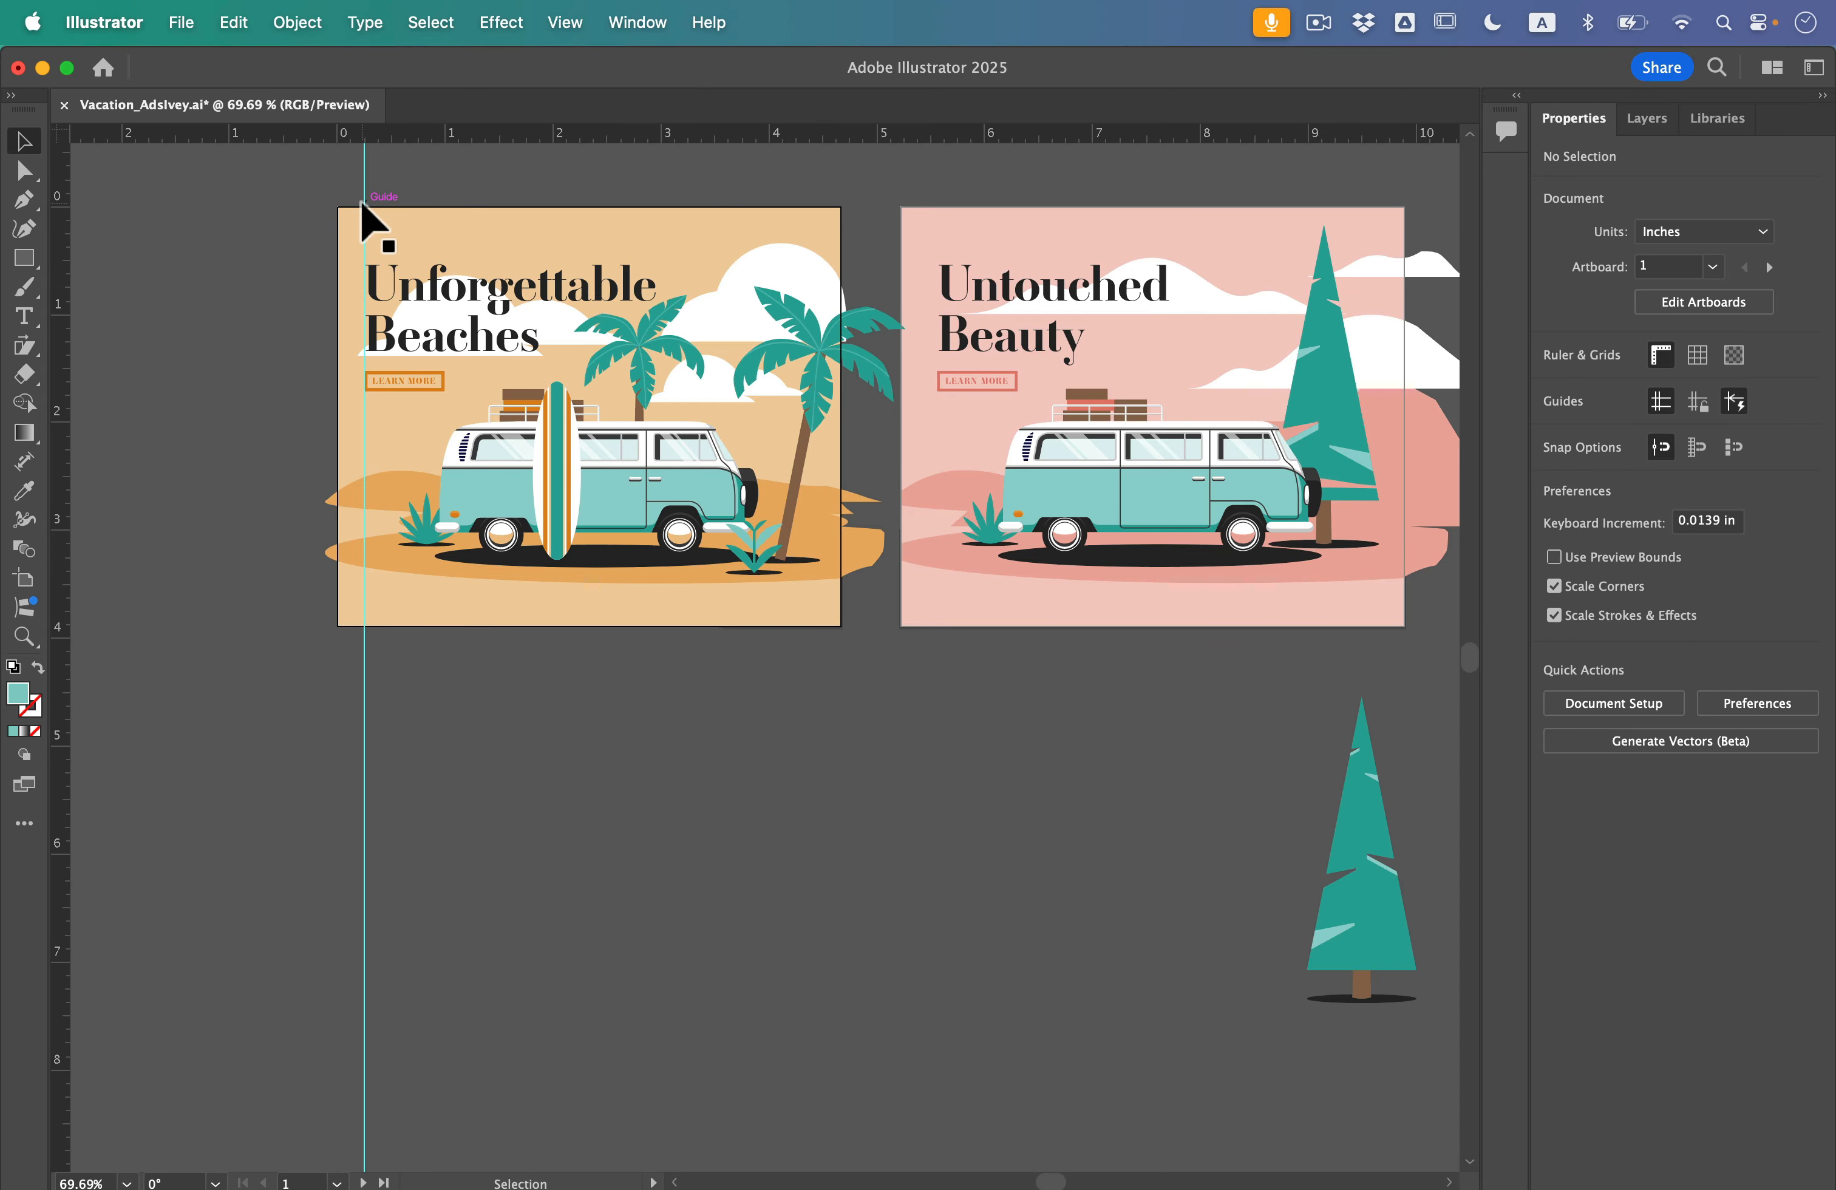
Select the beach ad's right palm tree and switch to the Advanced toolbar
scroll(360, 193, "up", 5)
scroll(359, 187, "right", 10)
scroll(359, 186, "down", 2)
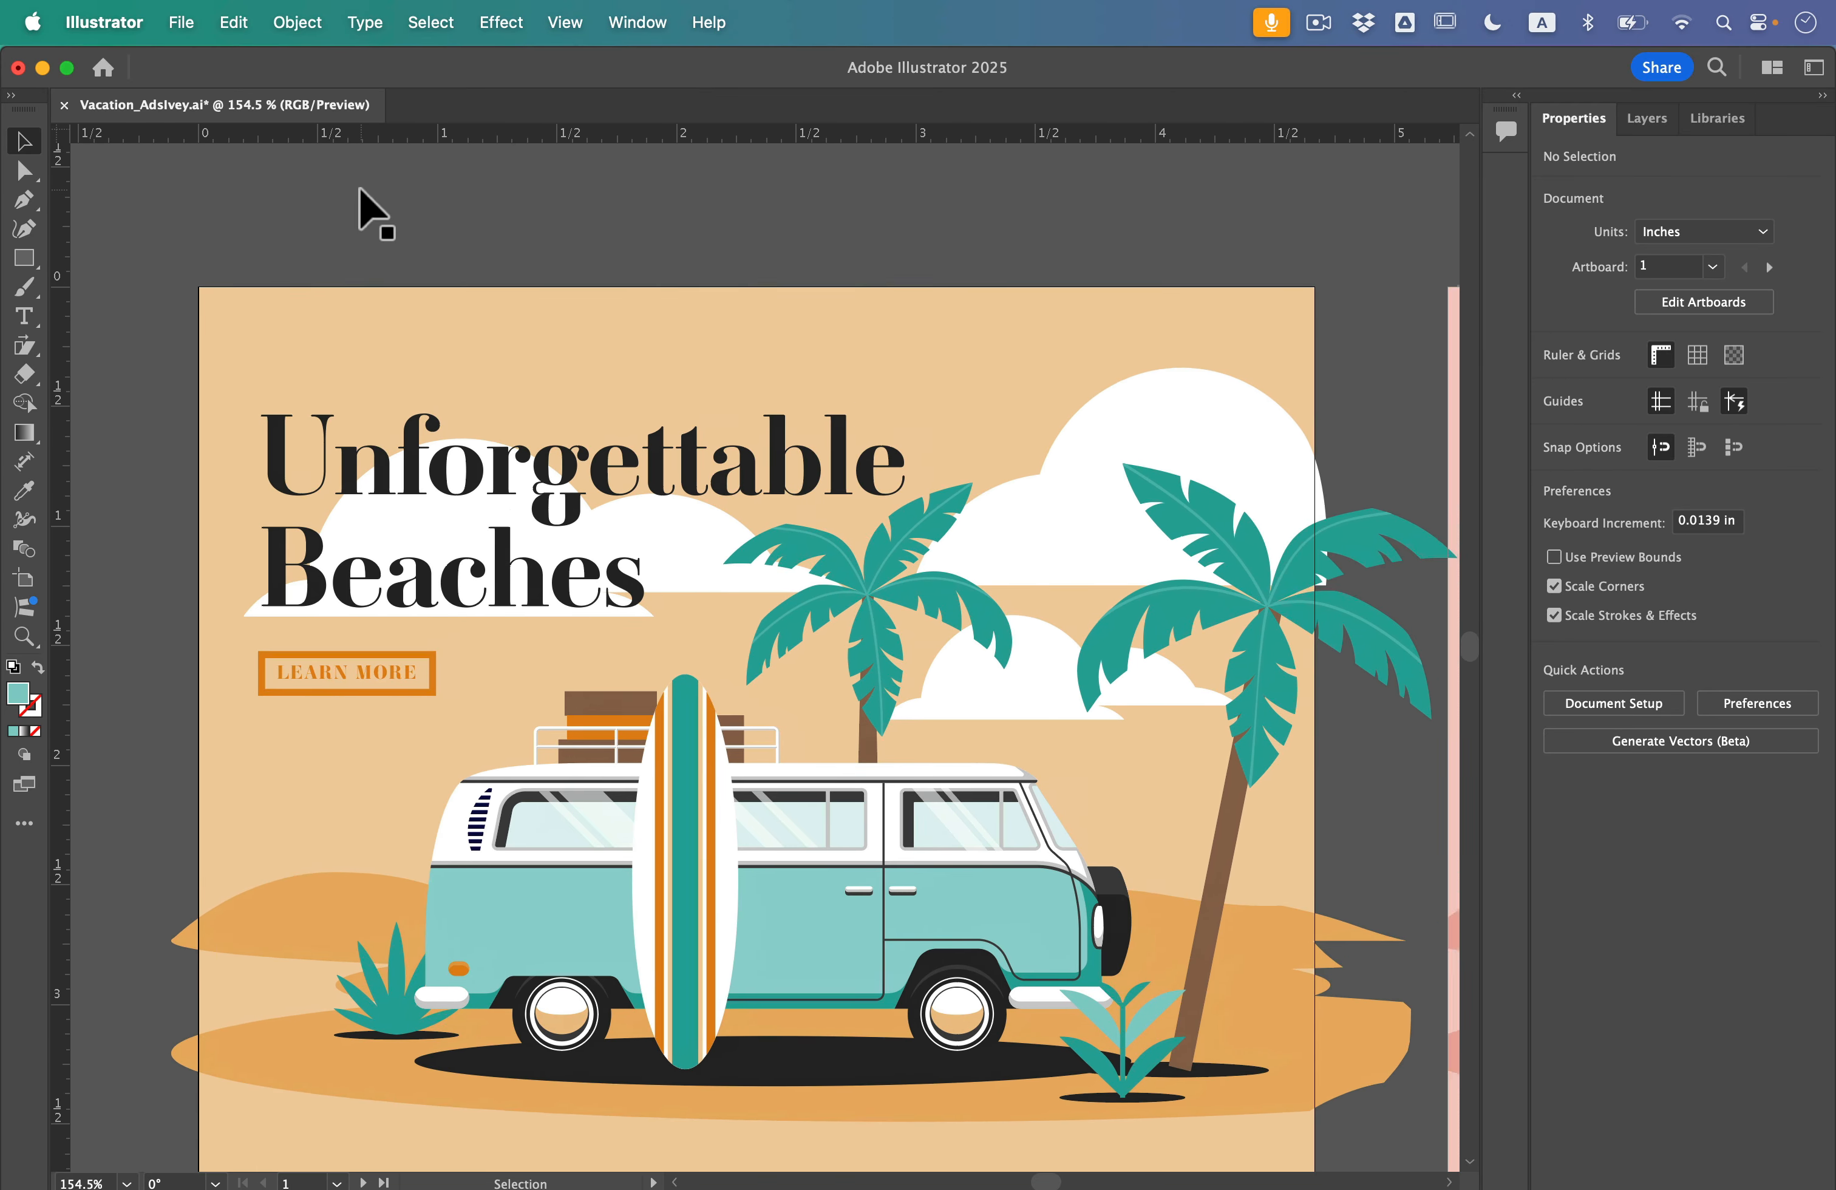
scroll(358, 187, "right", 6)
scroll(359, 186, "up", 1)
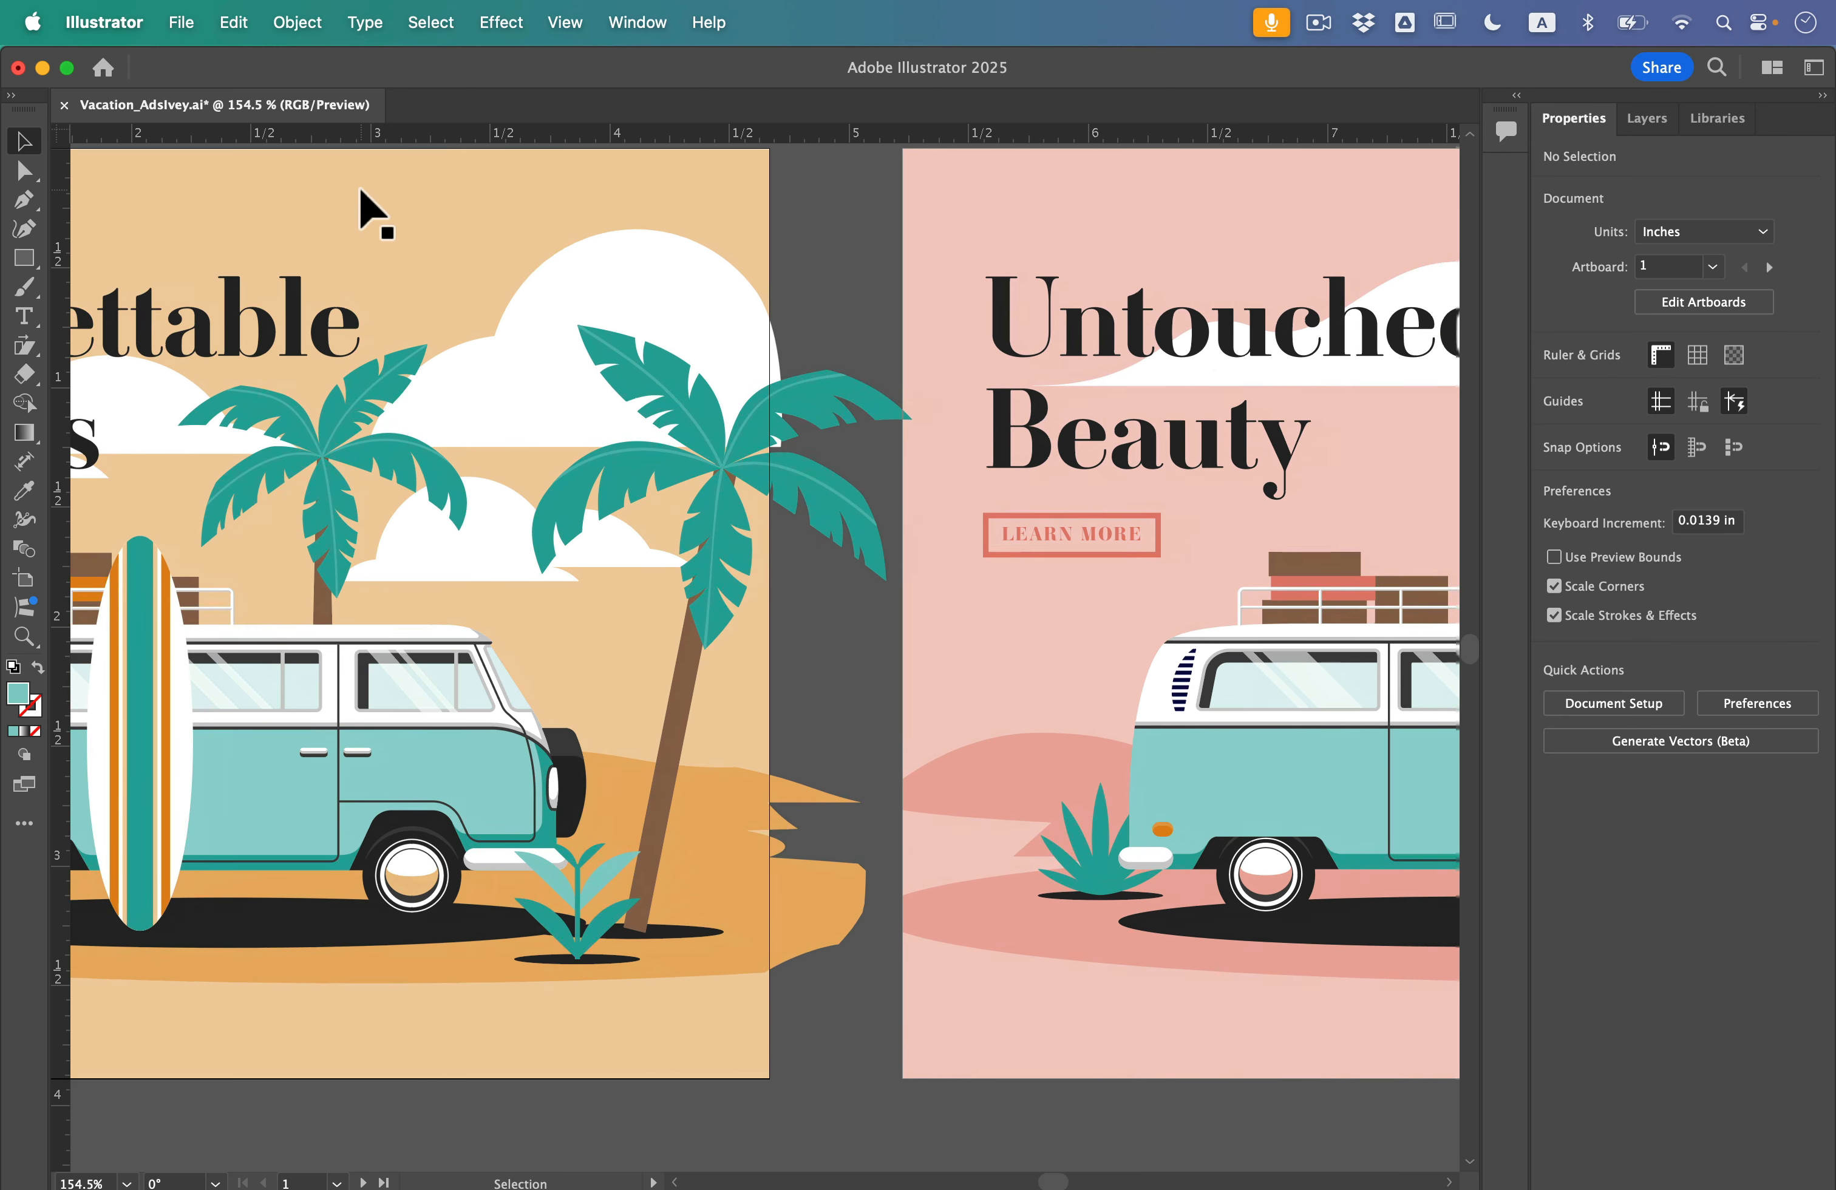
left_click(689, 490)
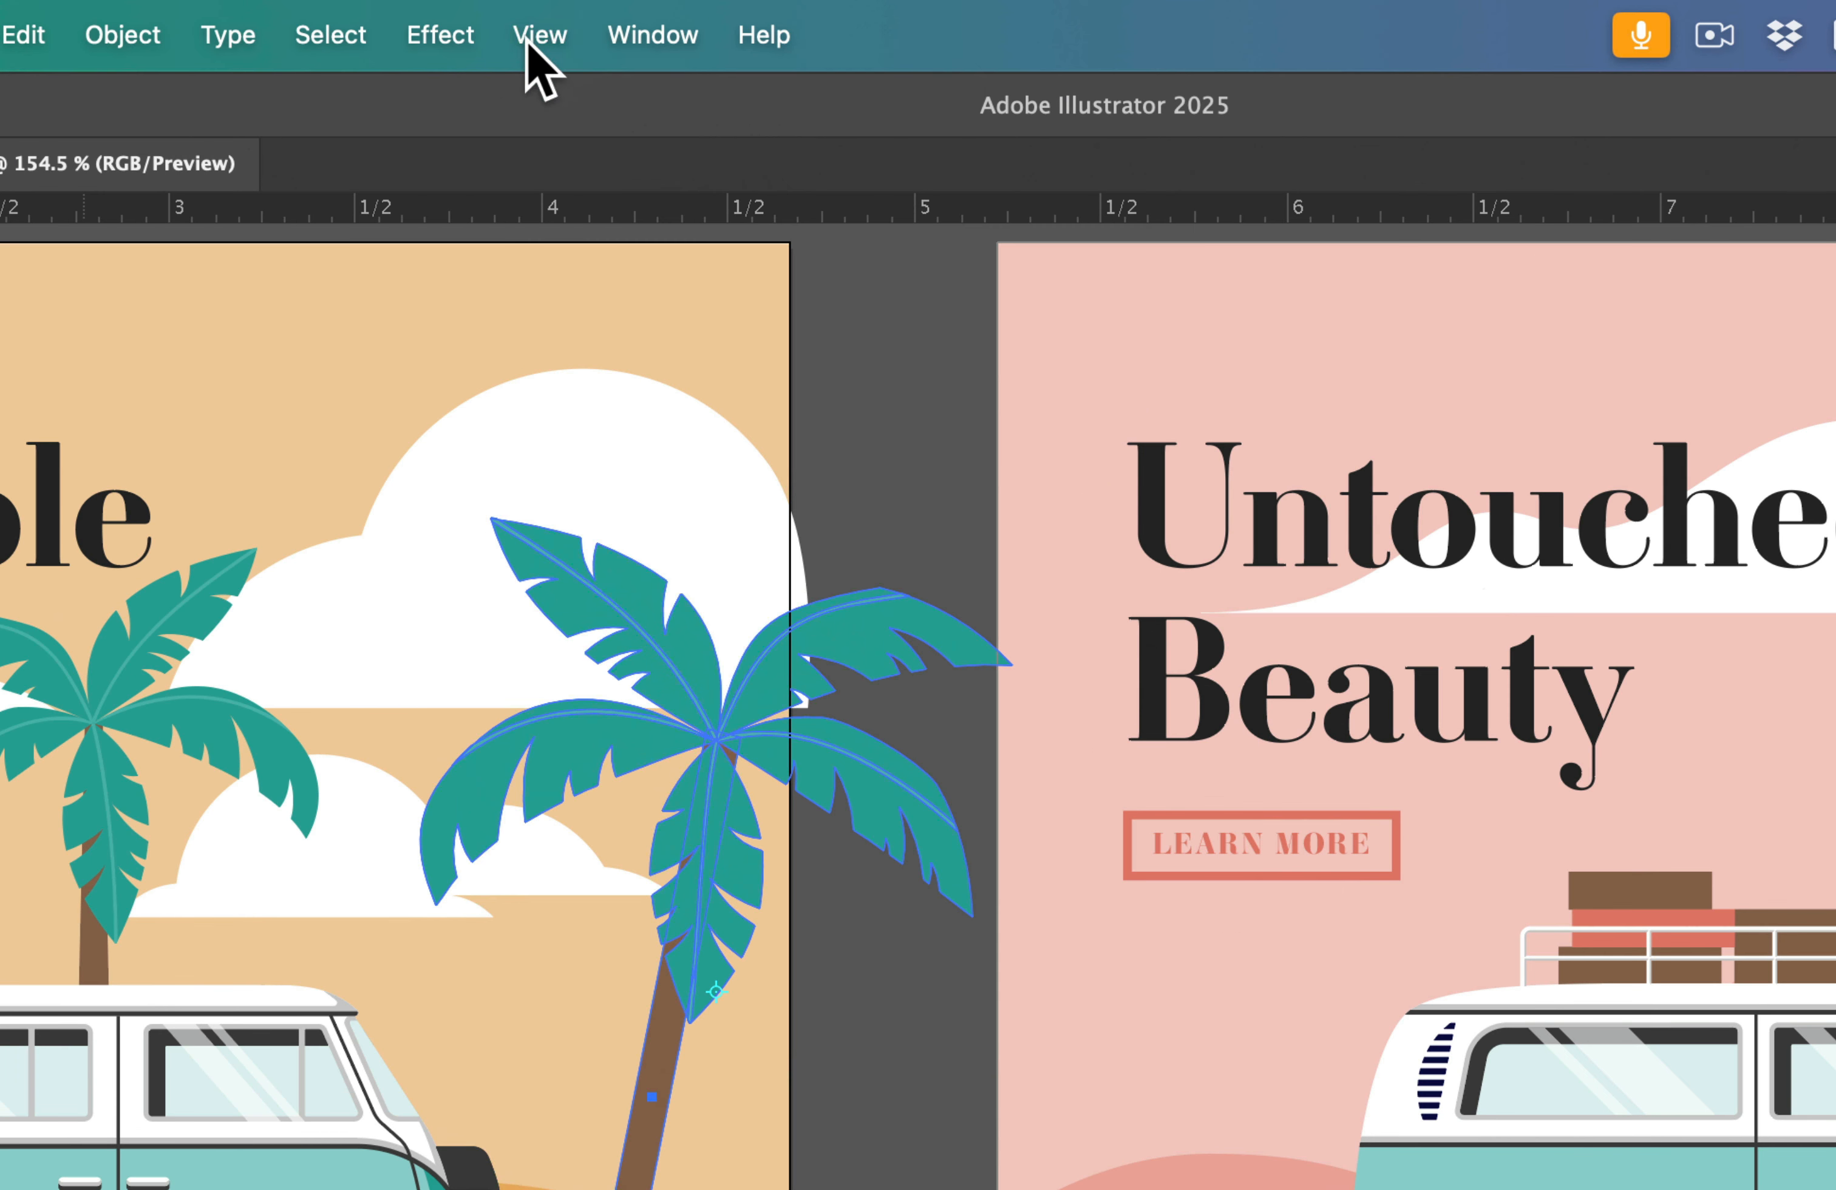
left_click(561, 23)
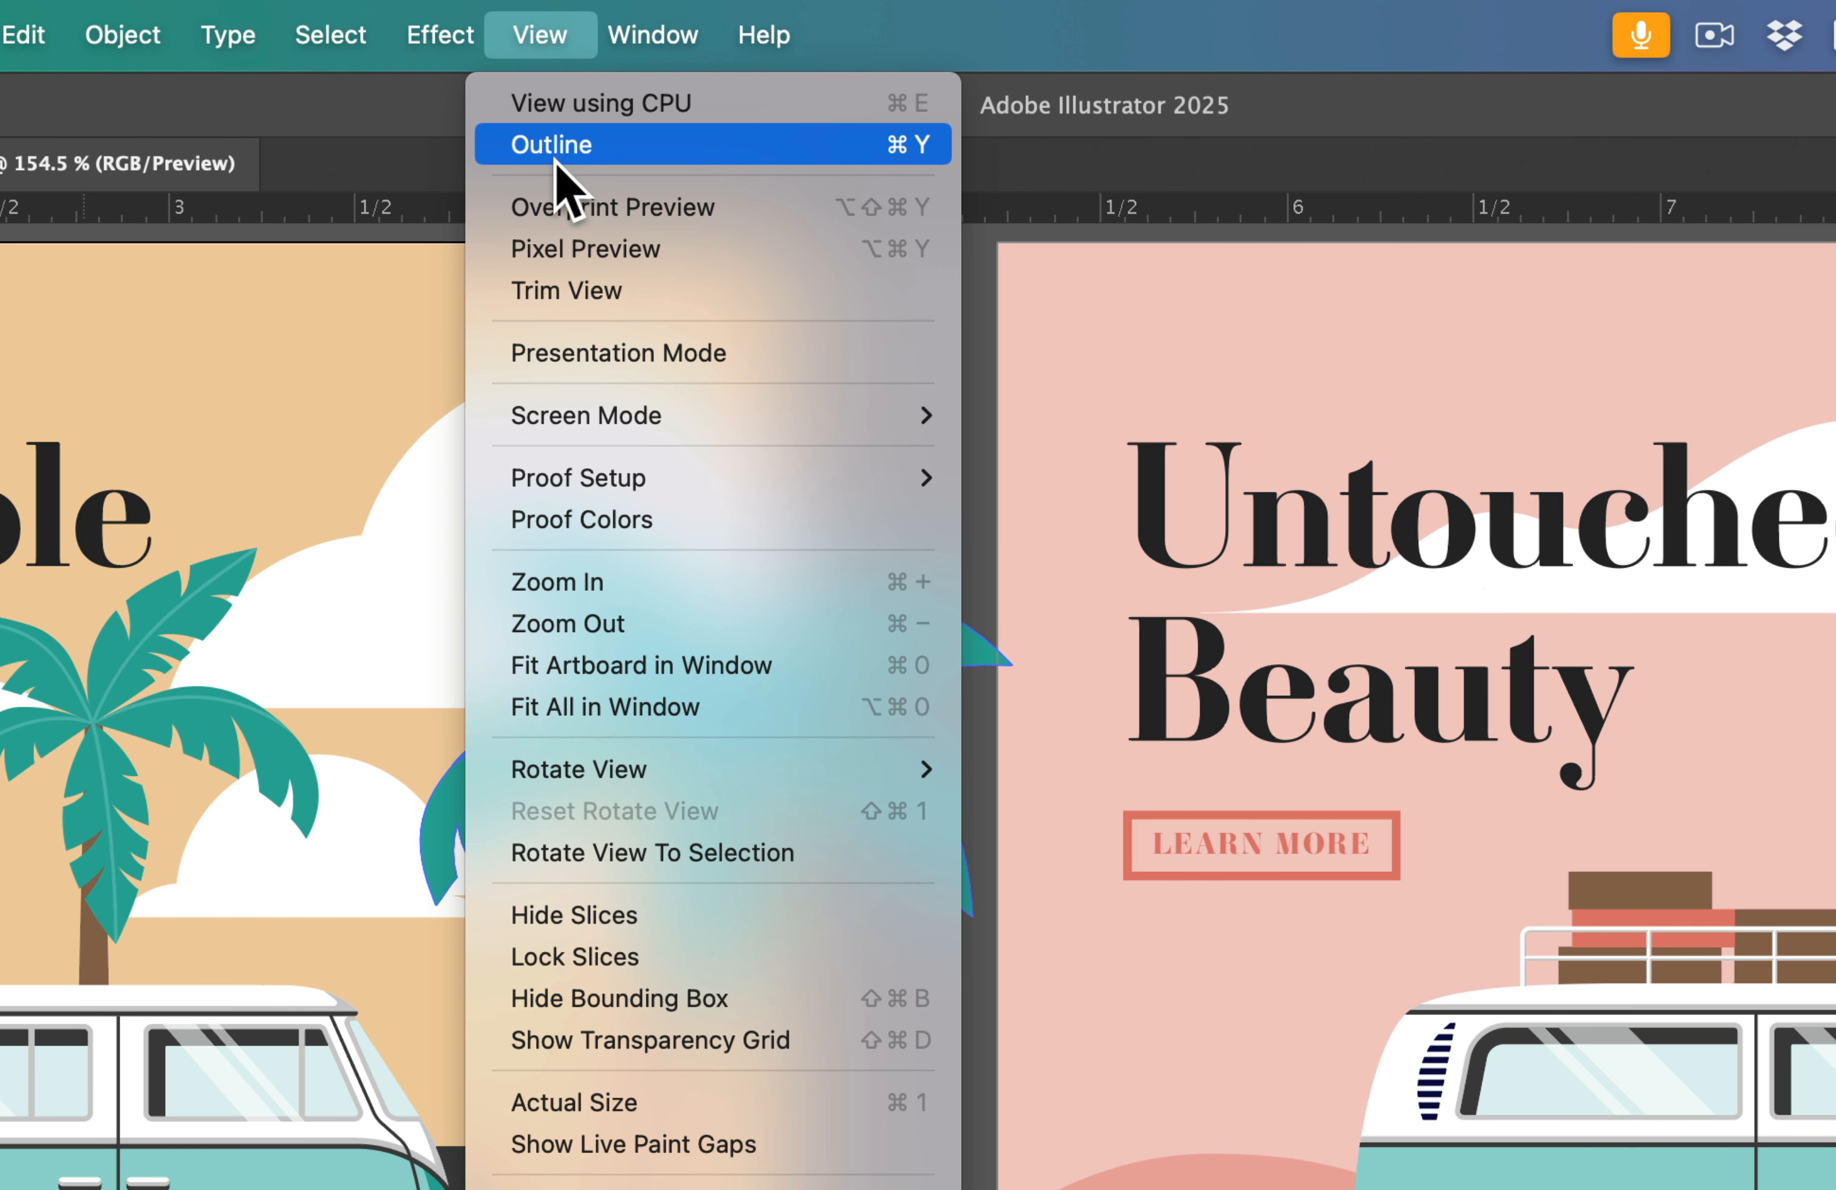
mouse_move(640, 6)
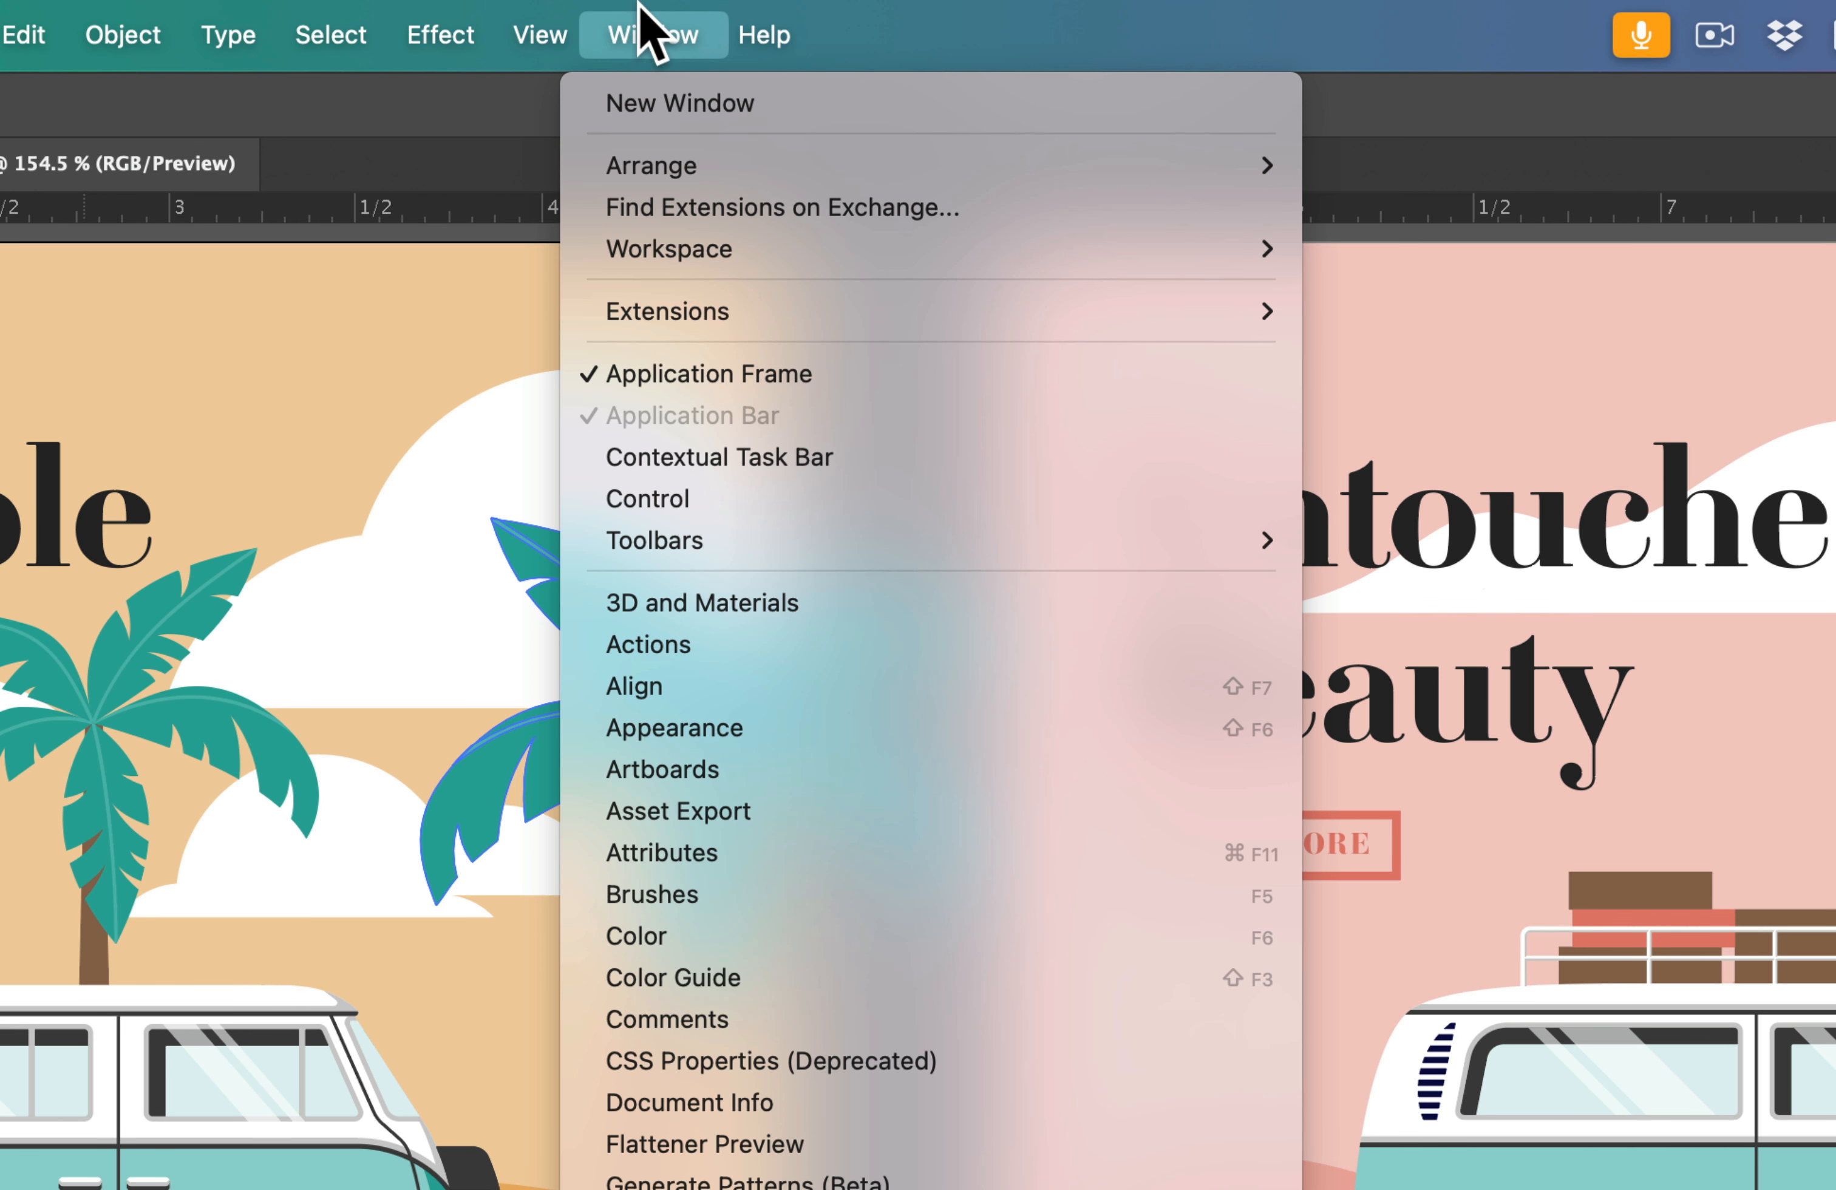
mouse_move(742, 545)
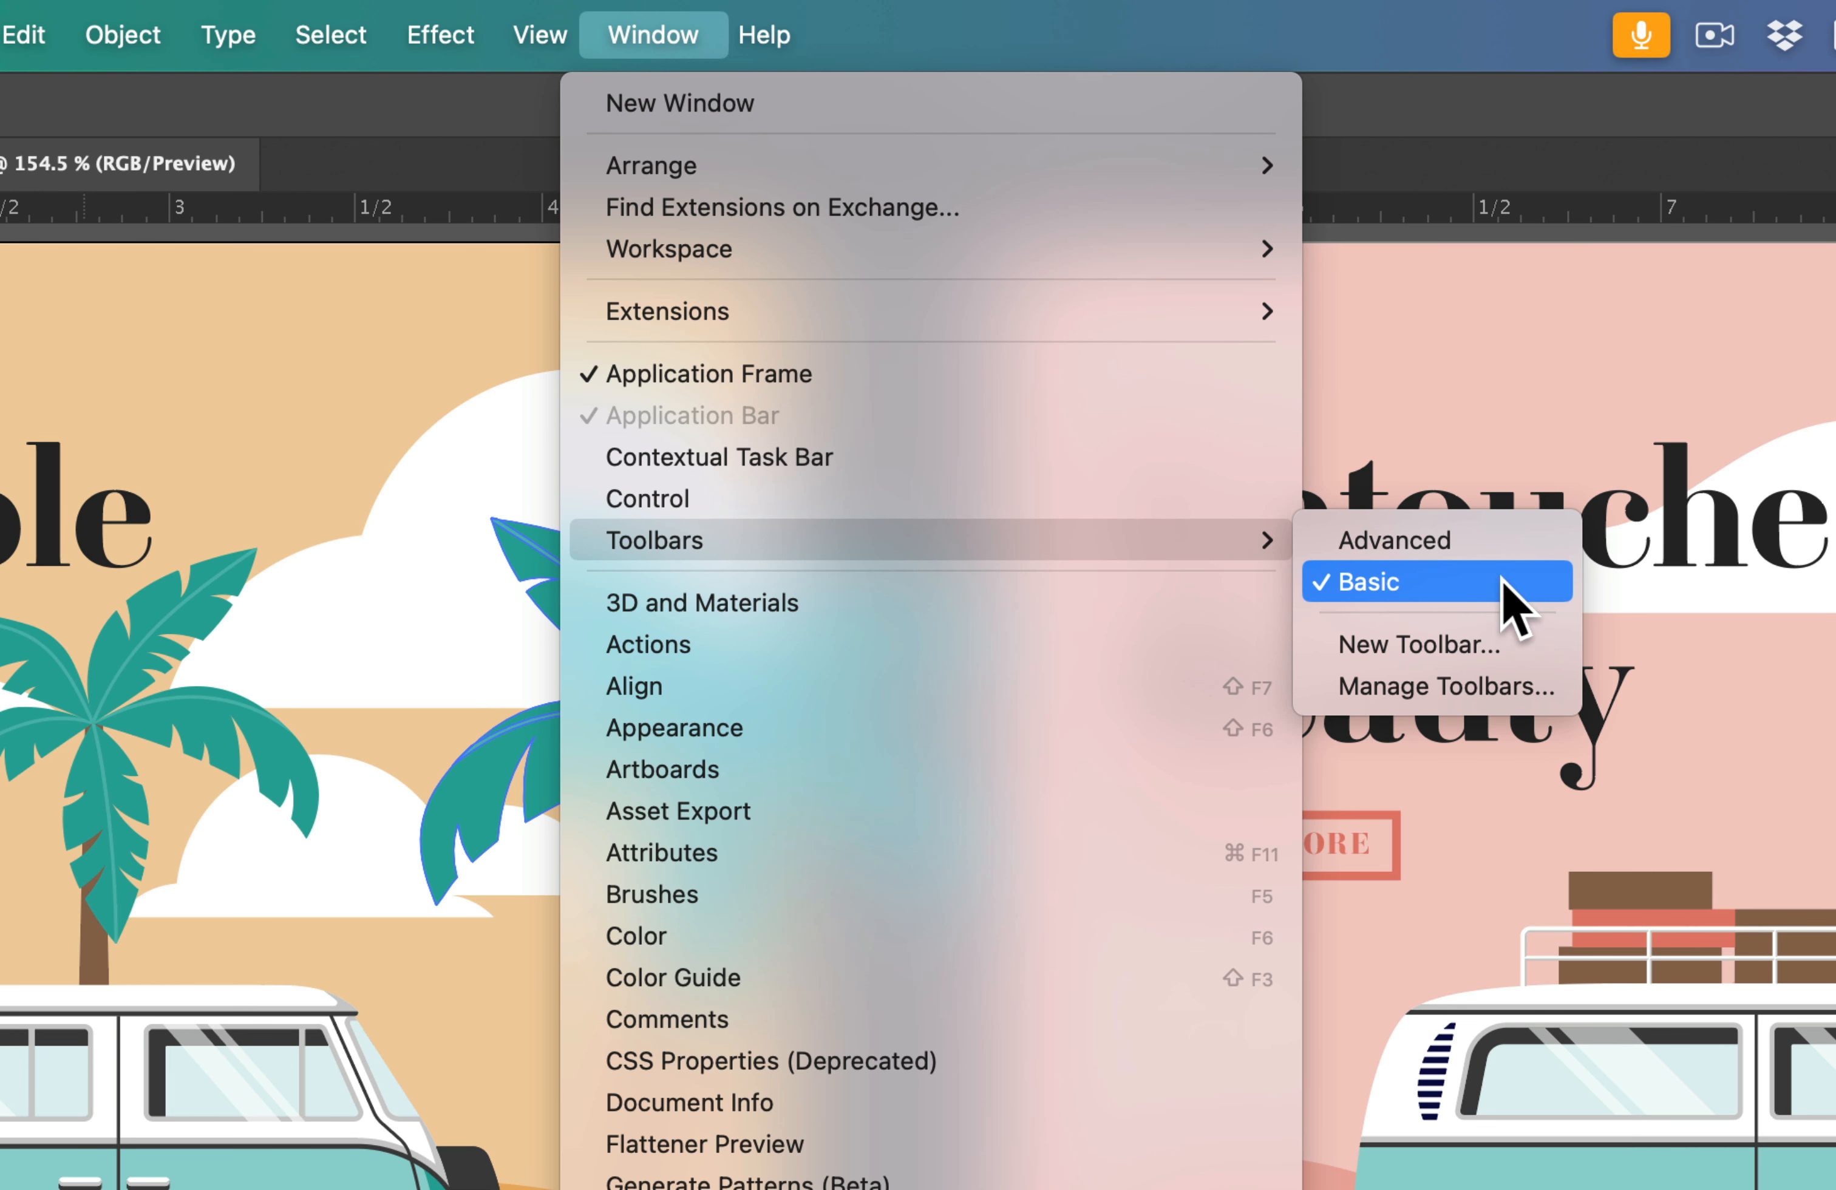
left_click(1423, 541)
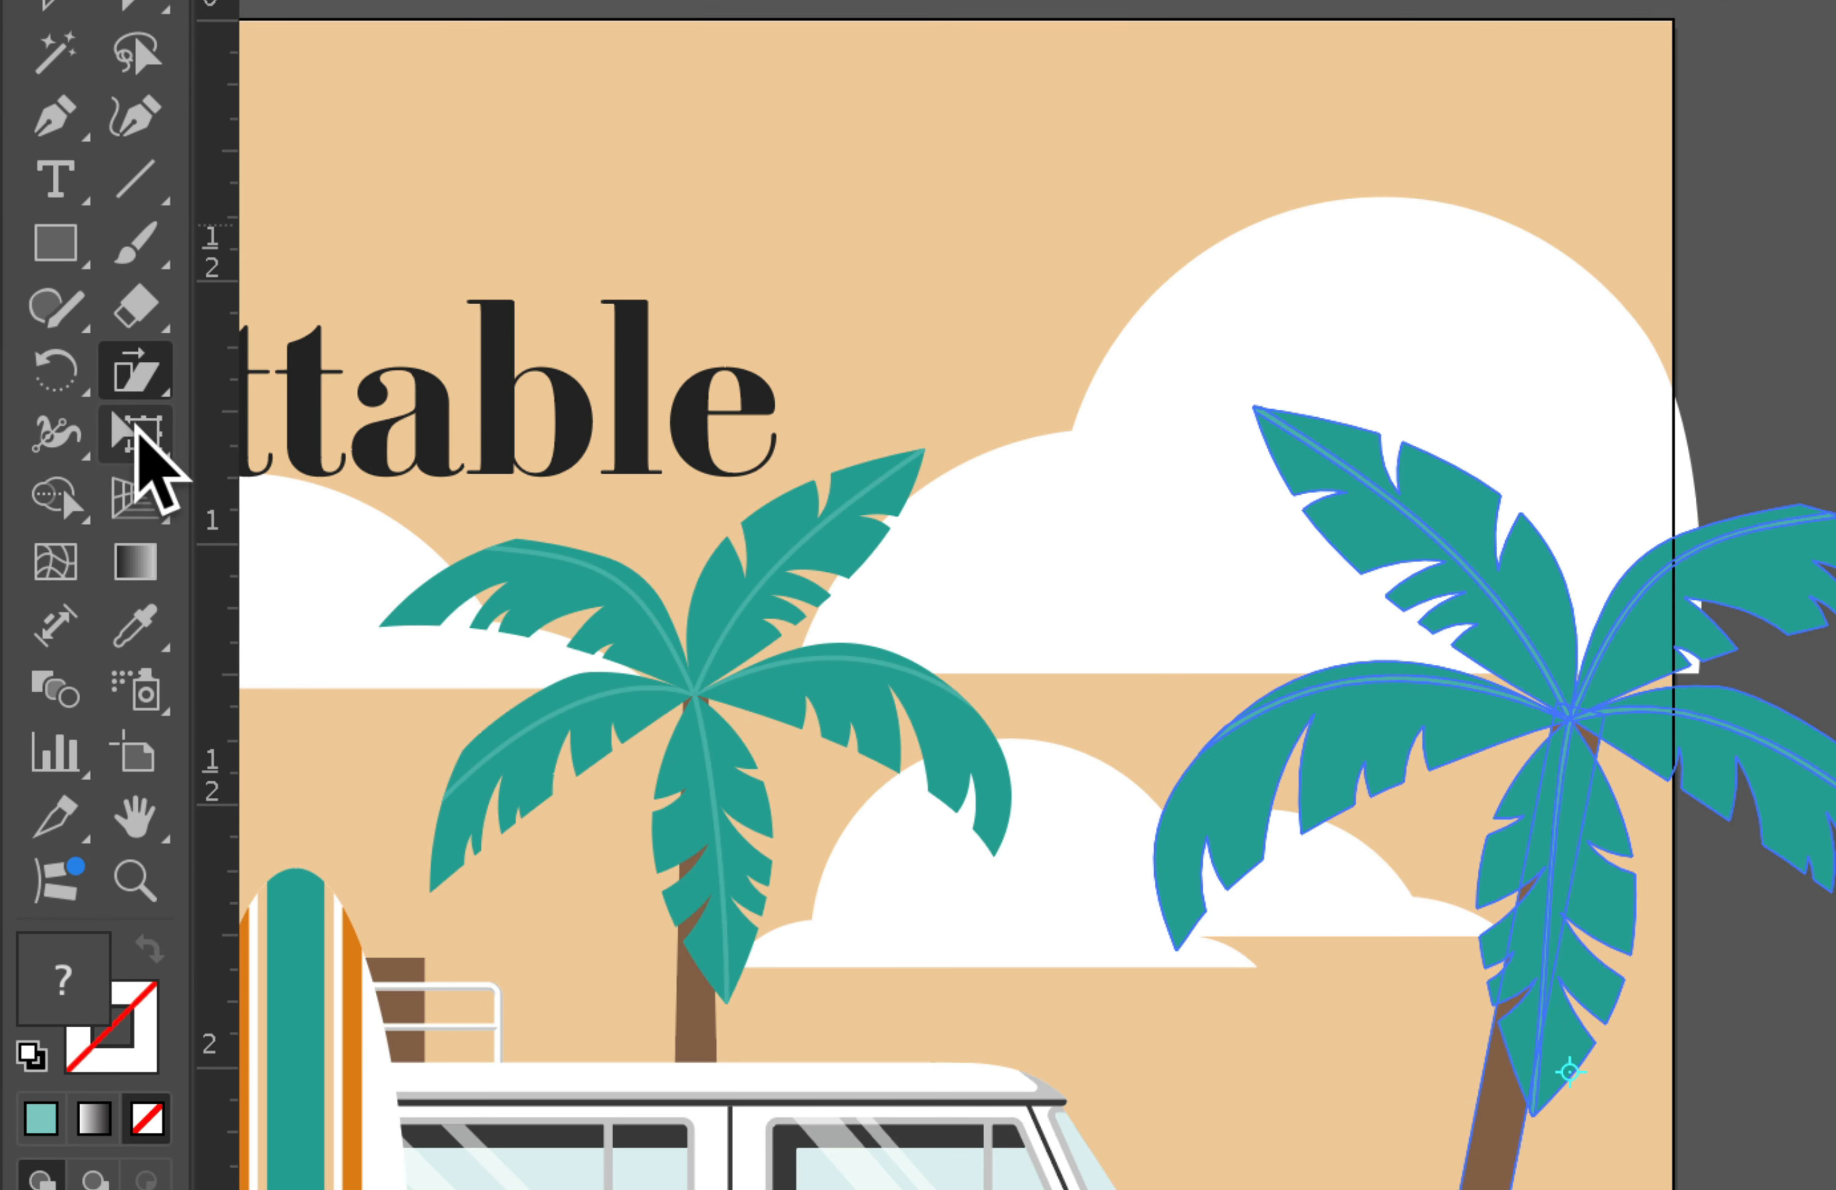
Start Puppet Warp on the selected palm and delete its automatically placed pins
left_click(138, 431)
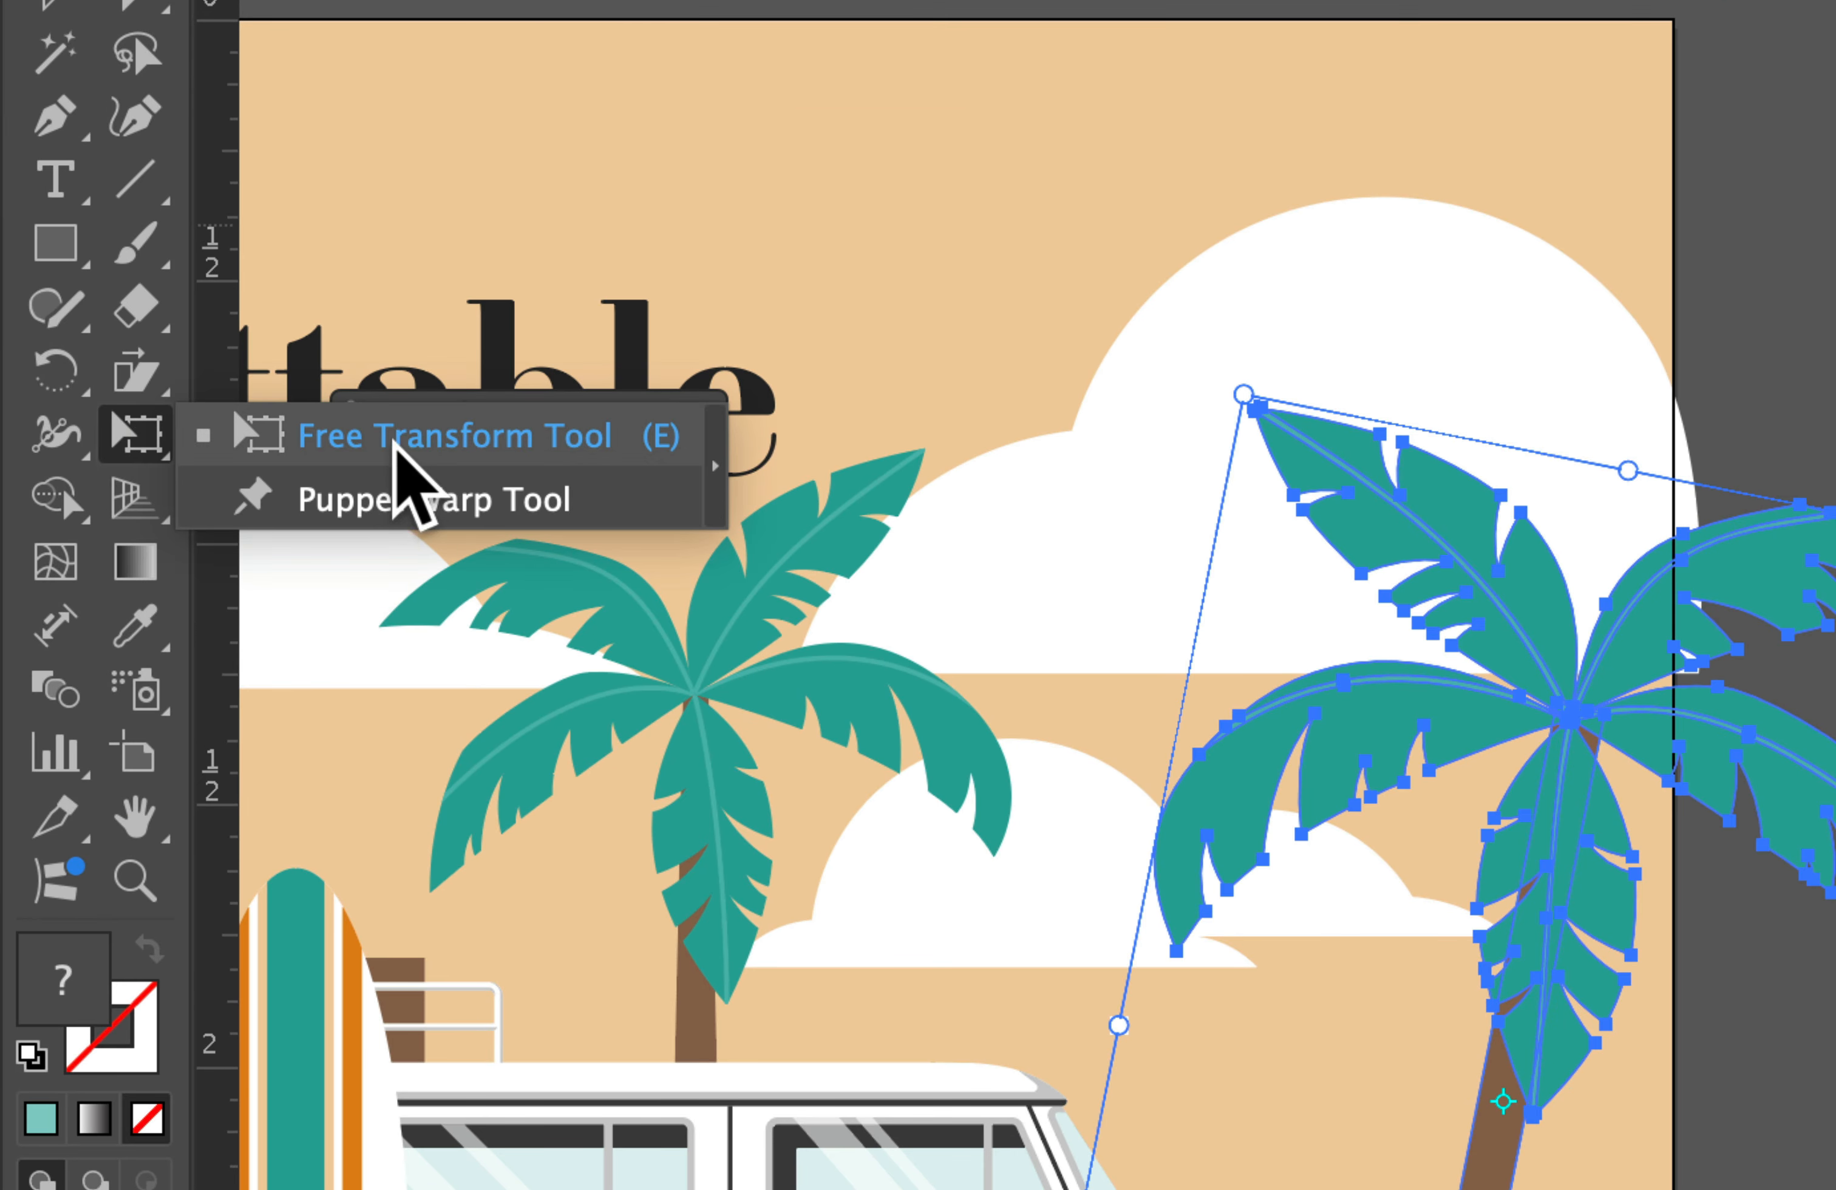
left_click(359, 502)
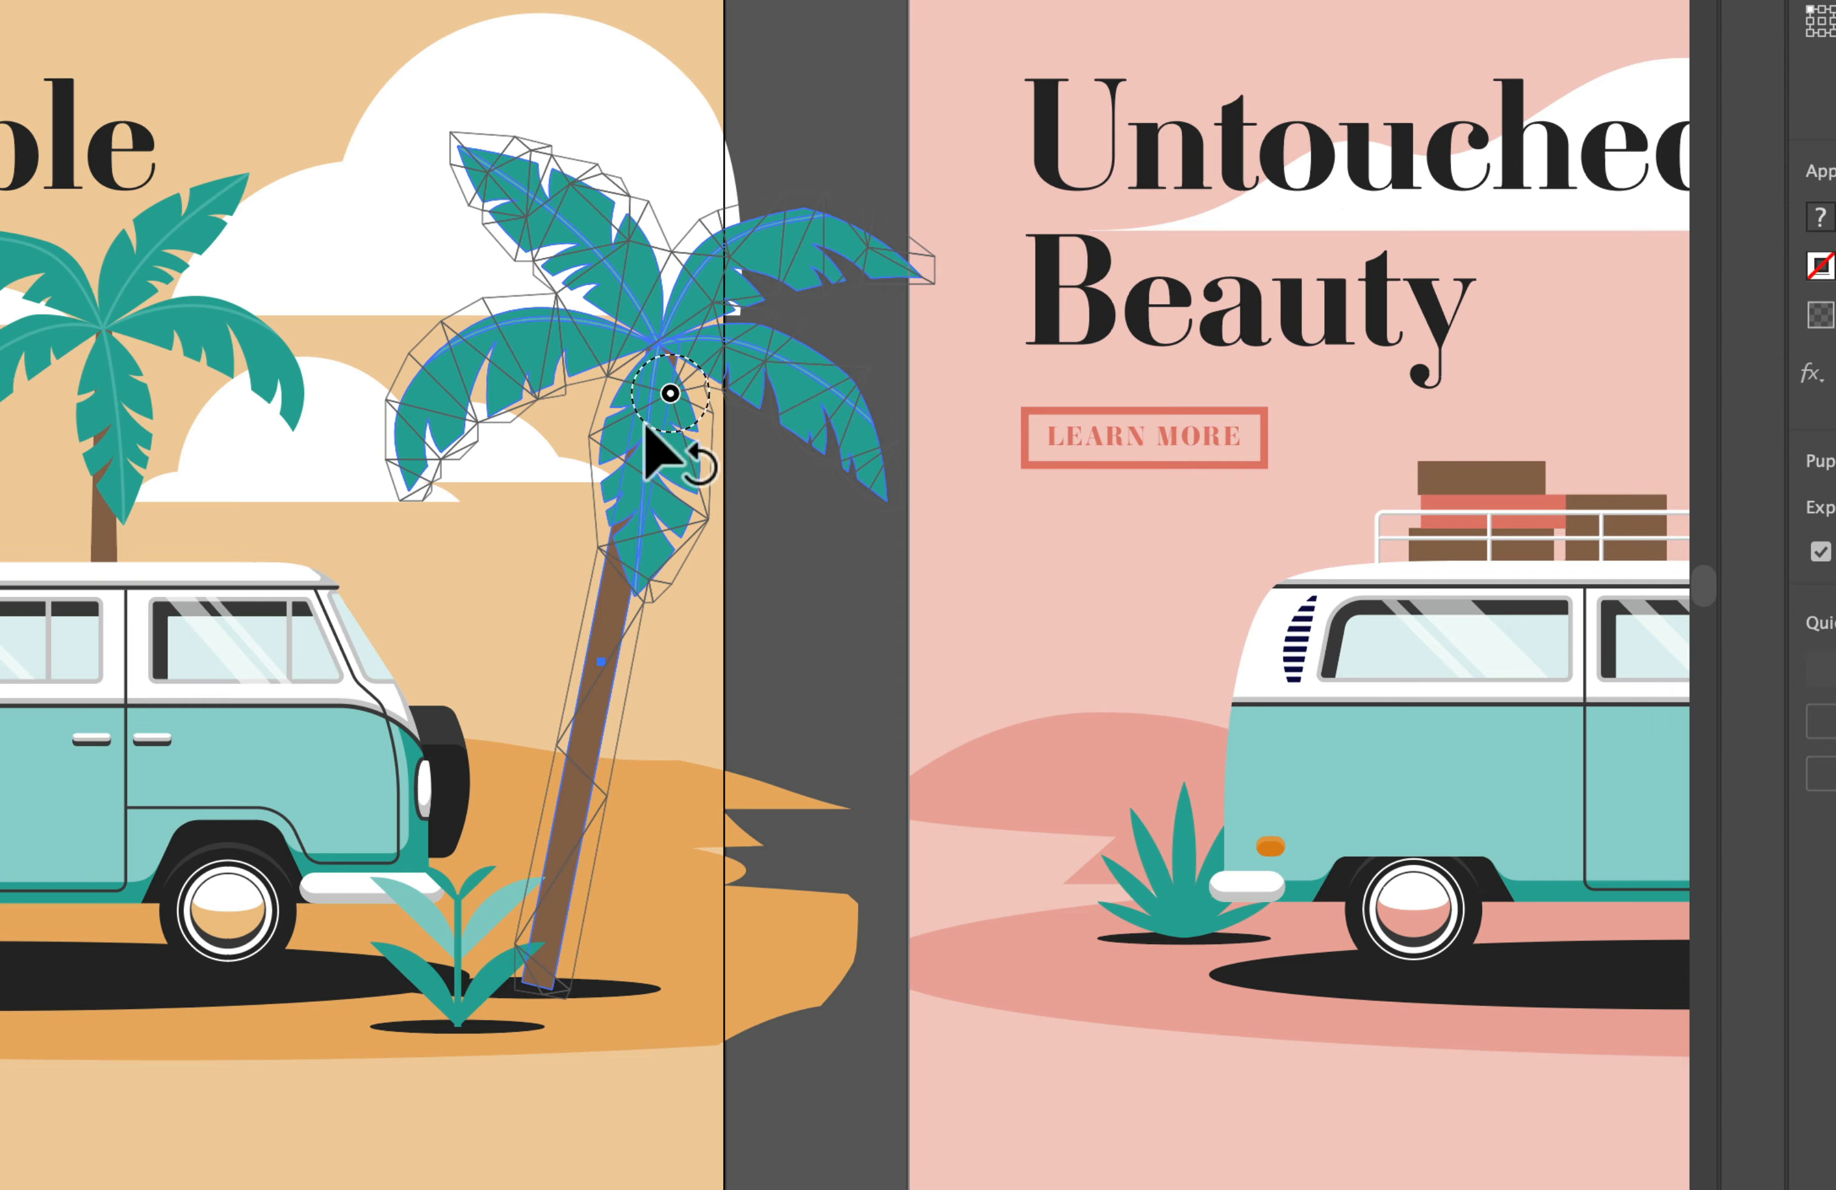
key("Delete")
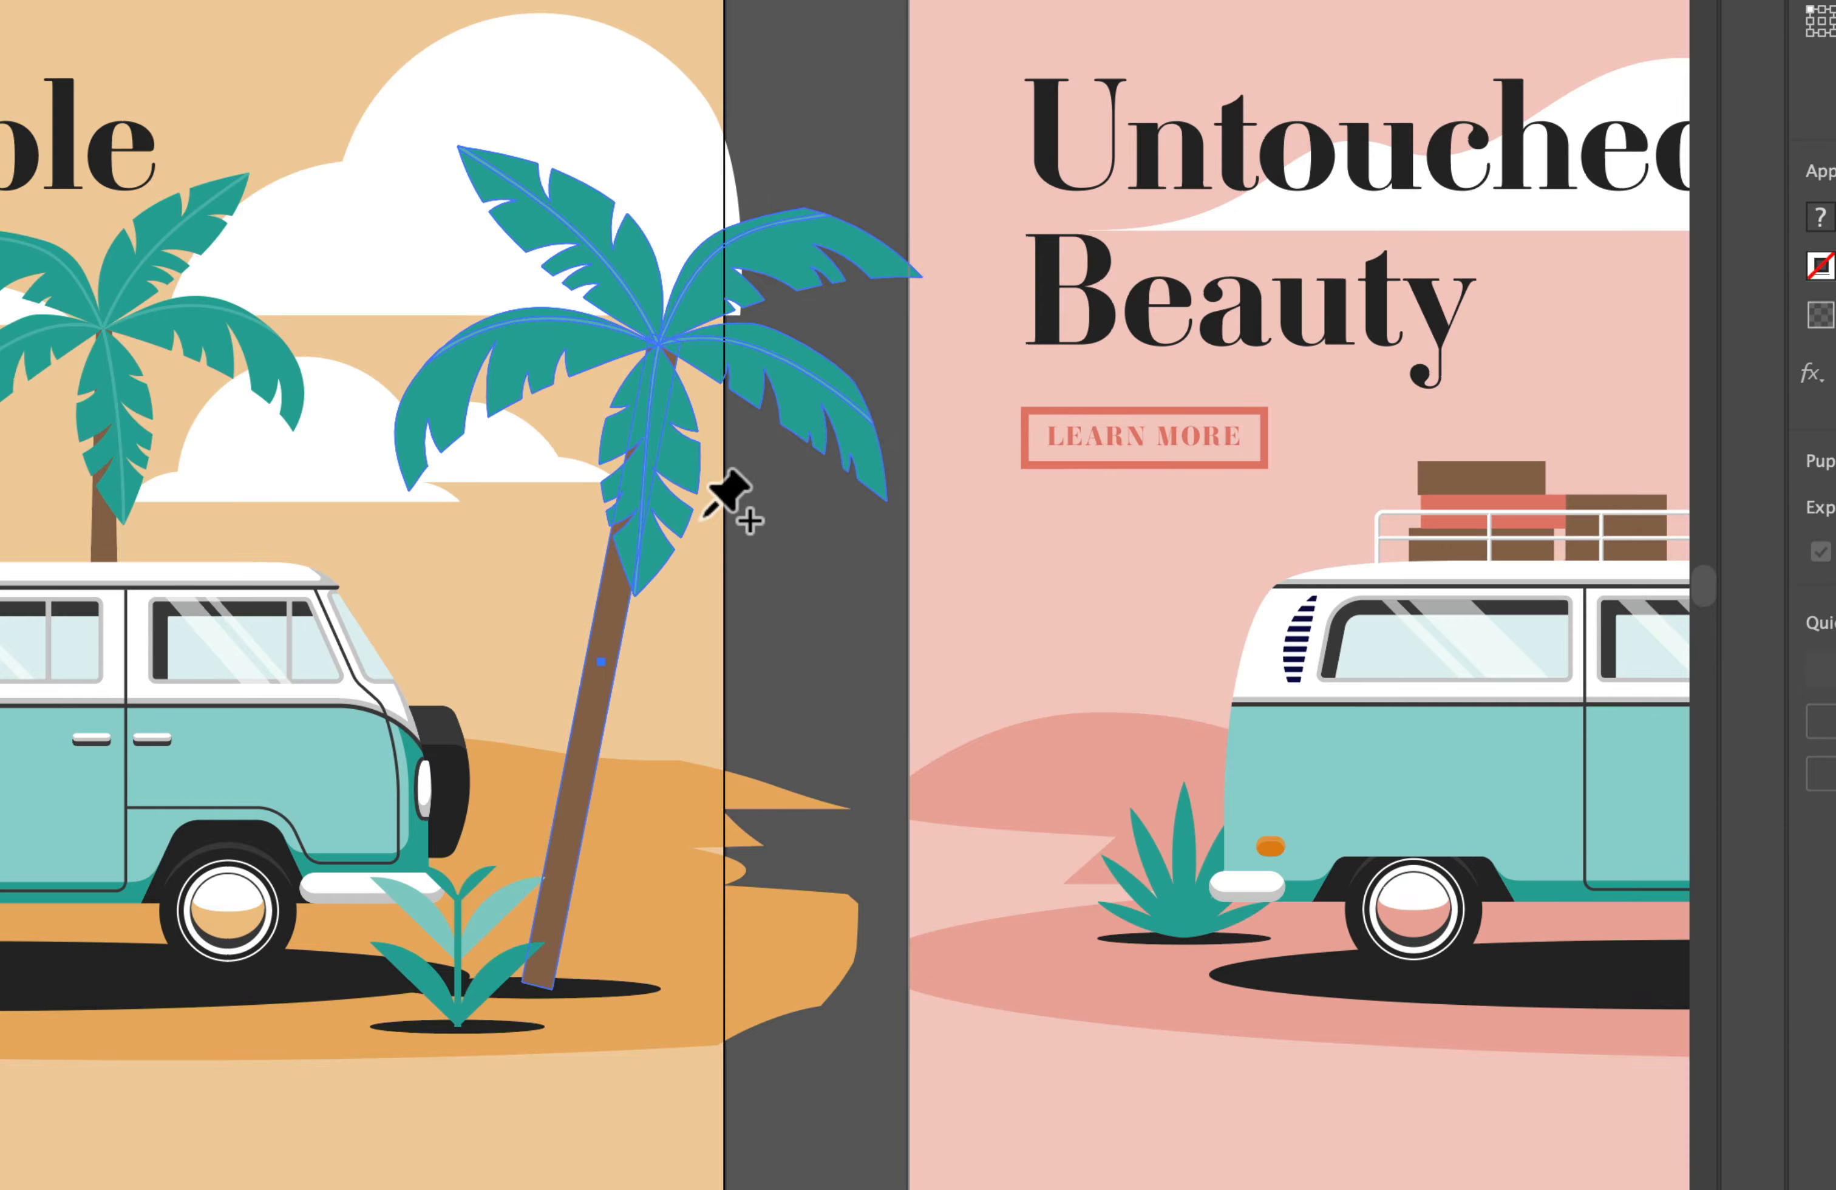
Pin the palm at its trunk base, mid-trunk and crown, and bend the trunk outward to the right while rotating the crown to balance it
left_click(543, 972)
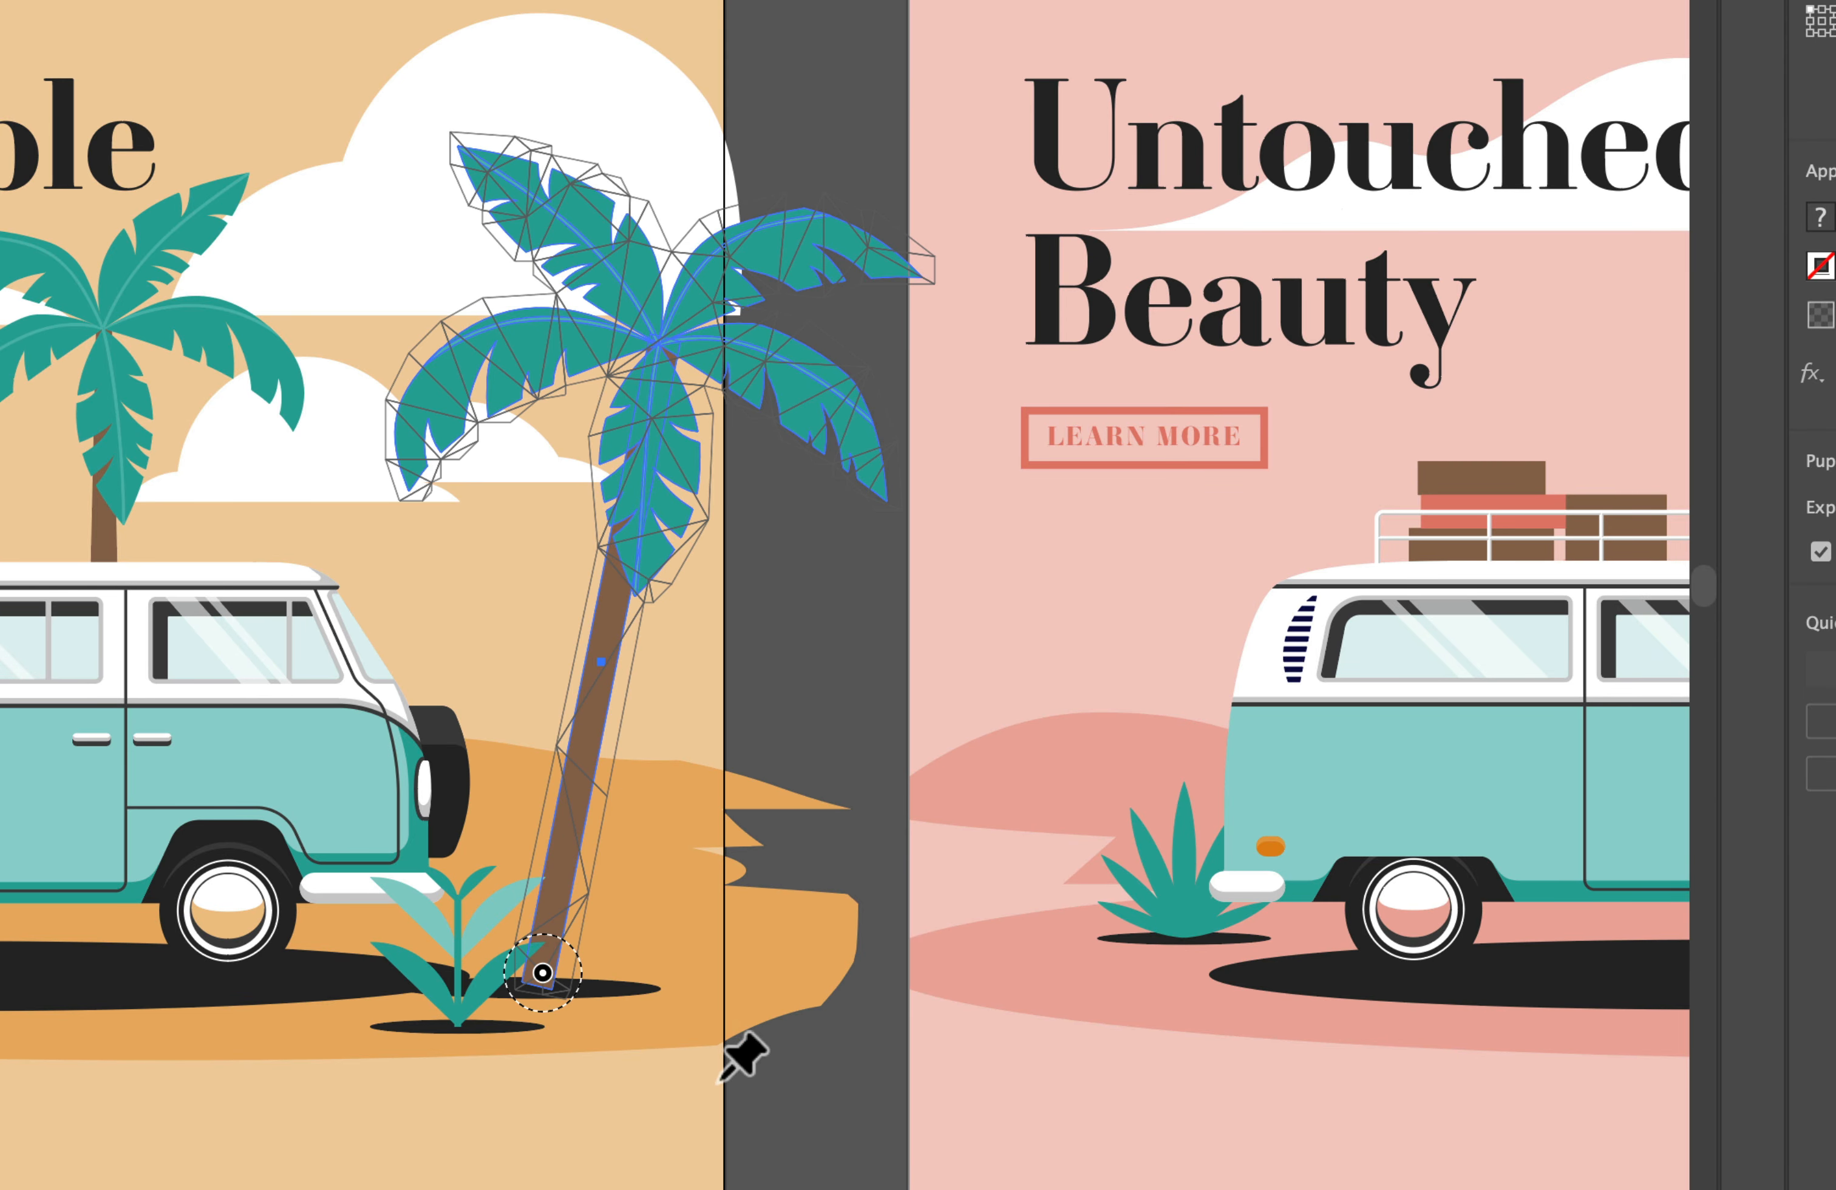
left_click(598, 694)
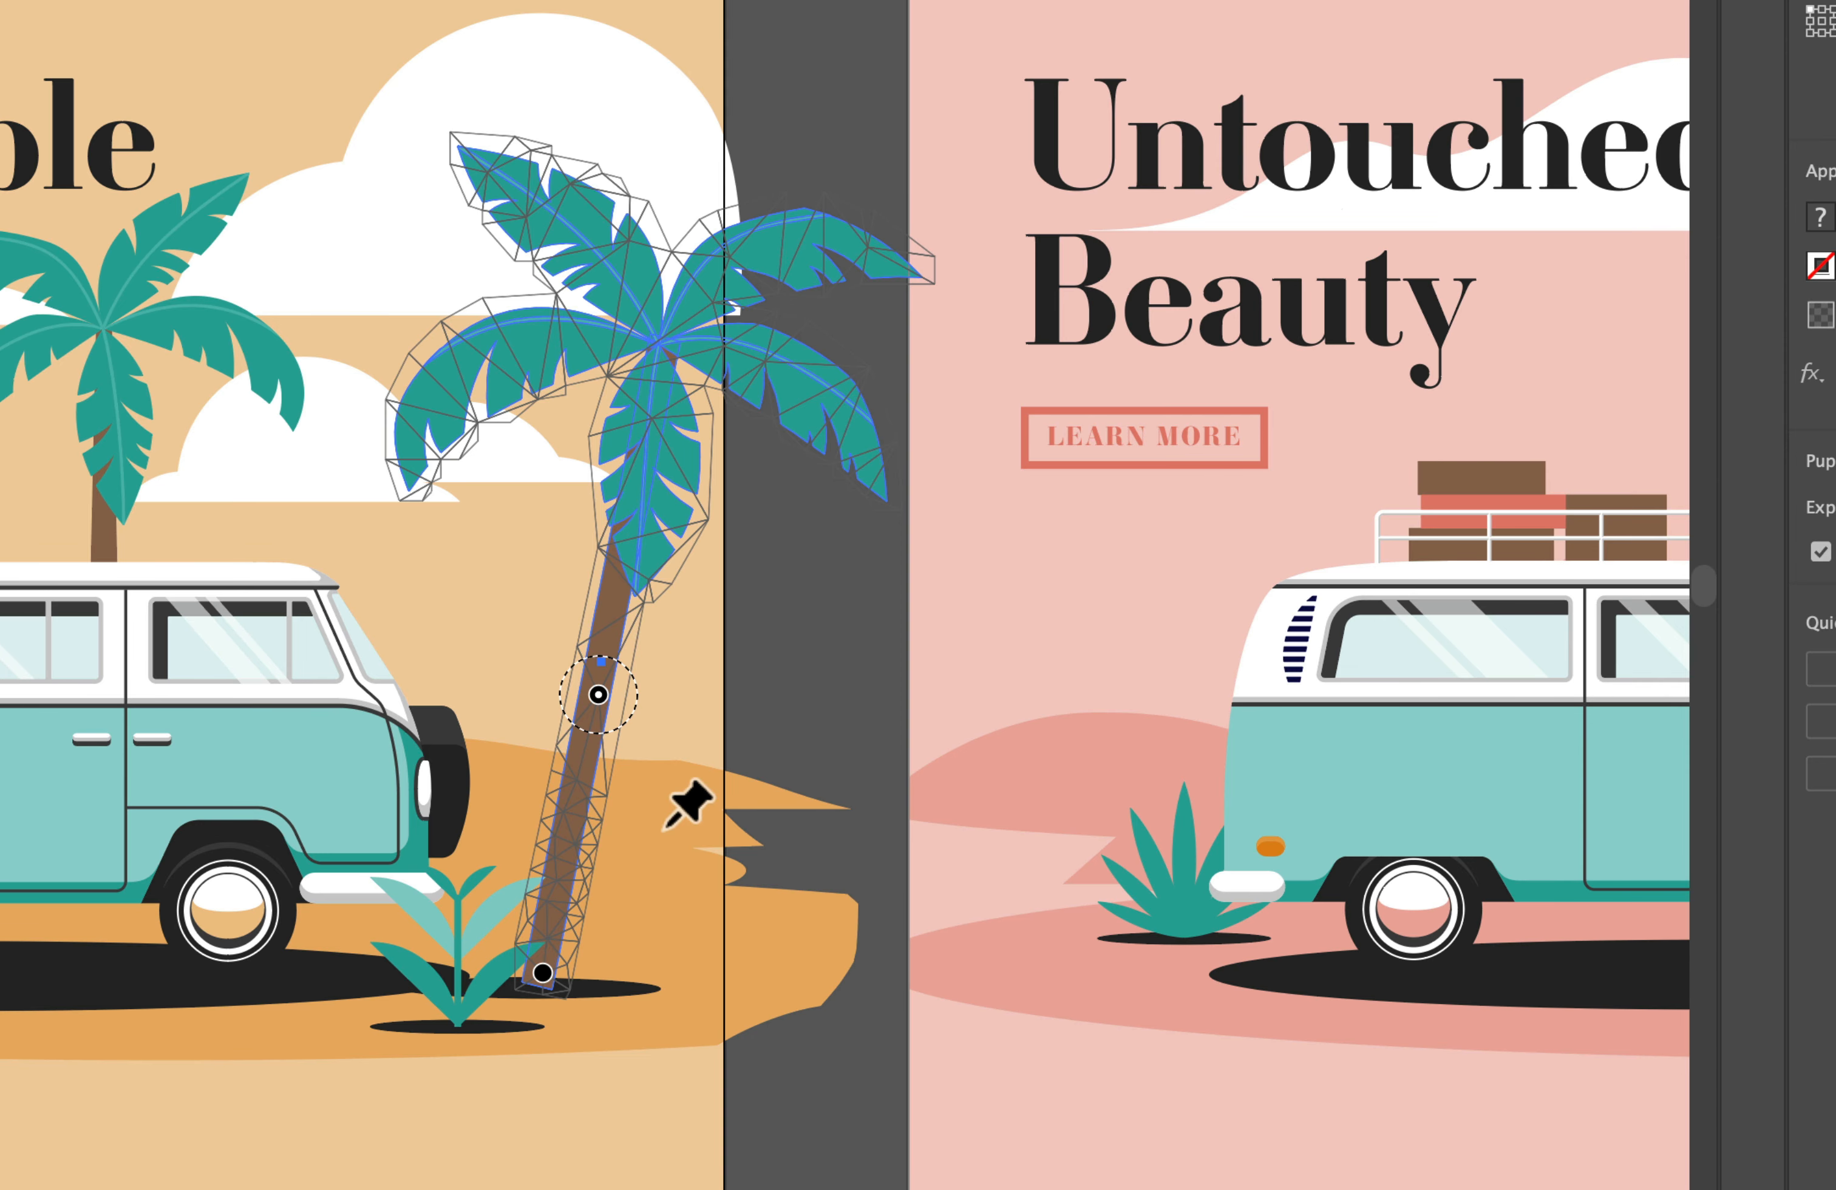
left_click(663, 348)
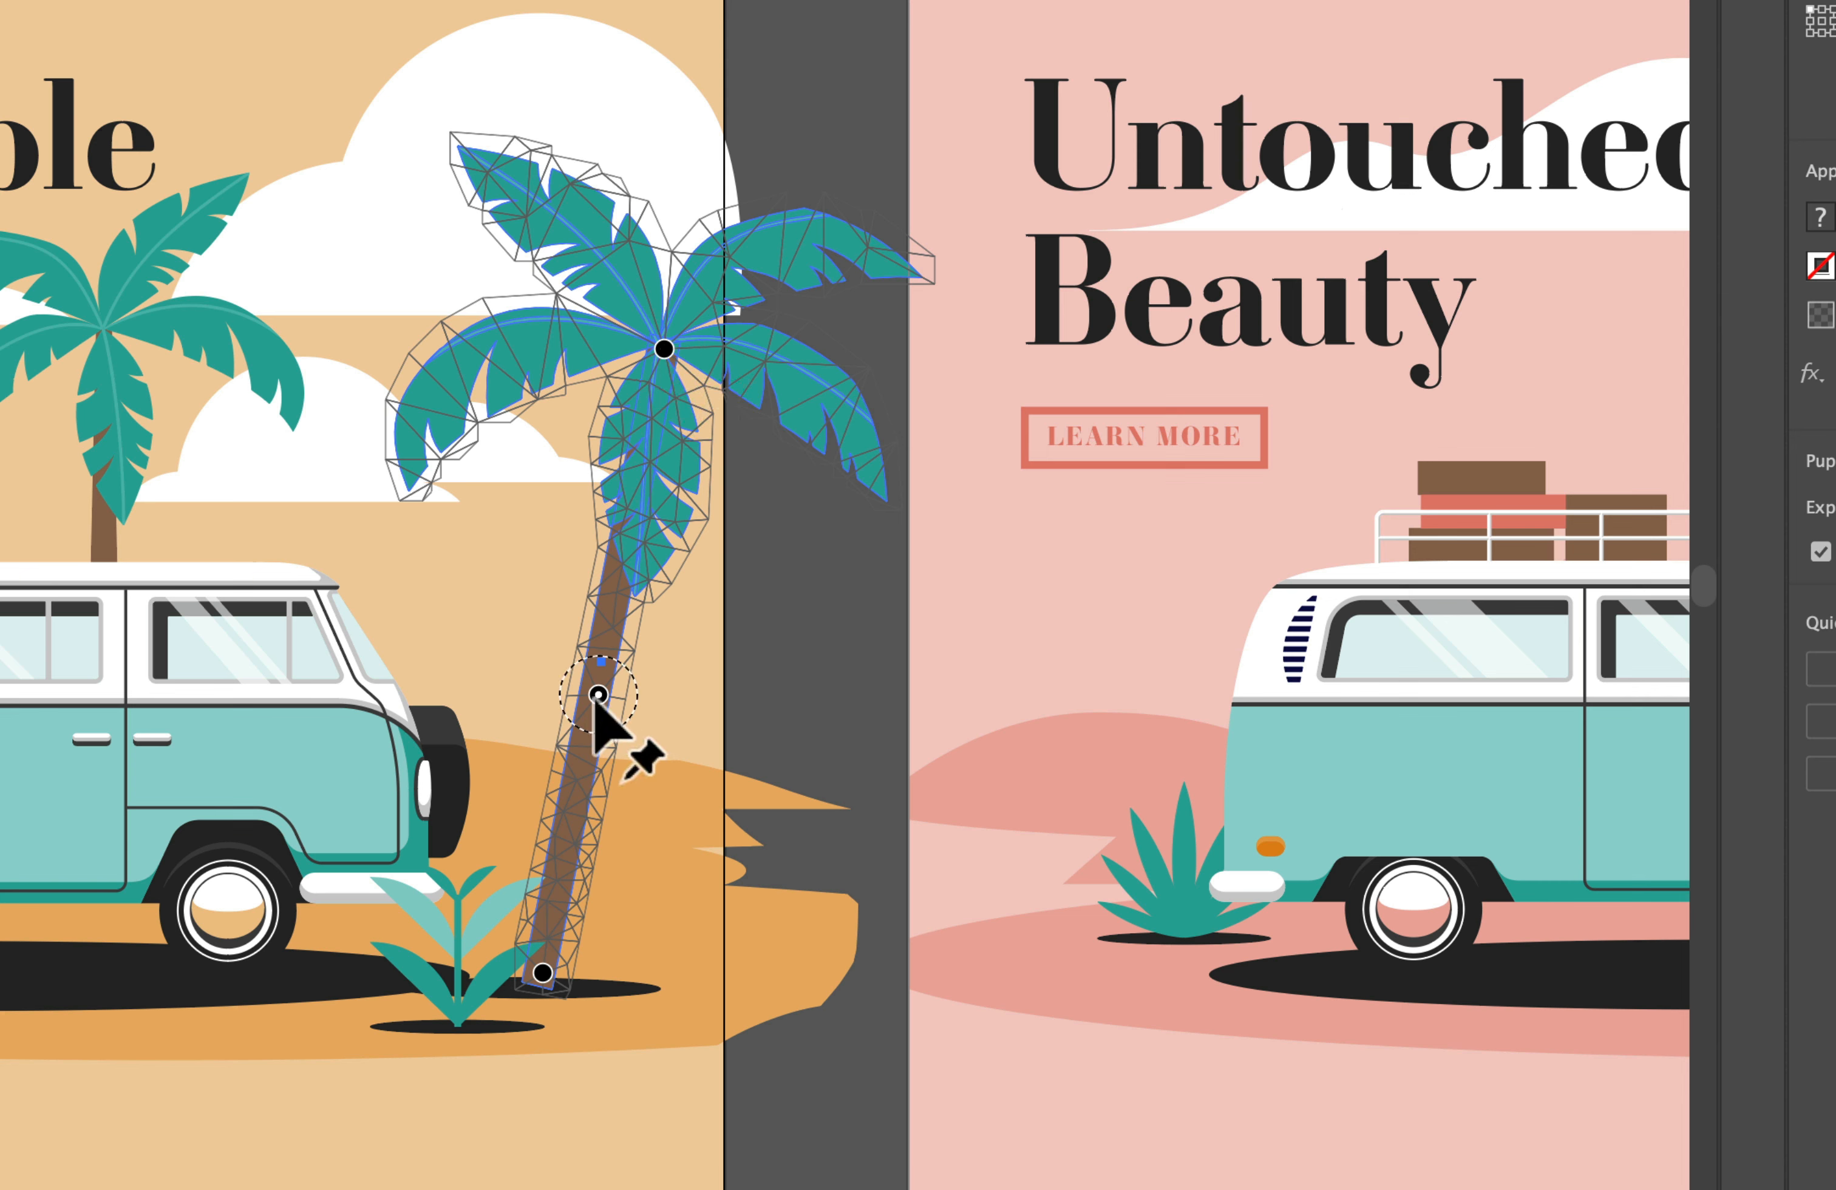
left_click_drag(598, 694, 722, 715)
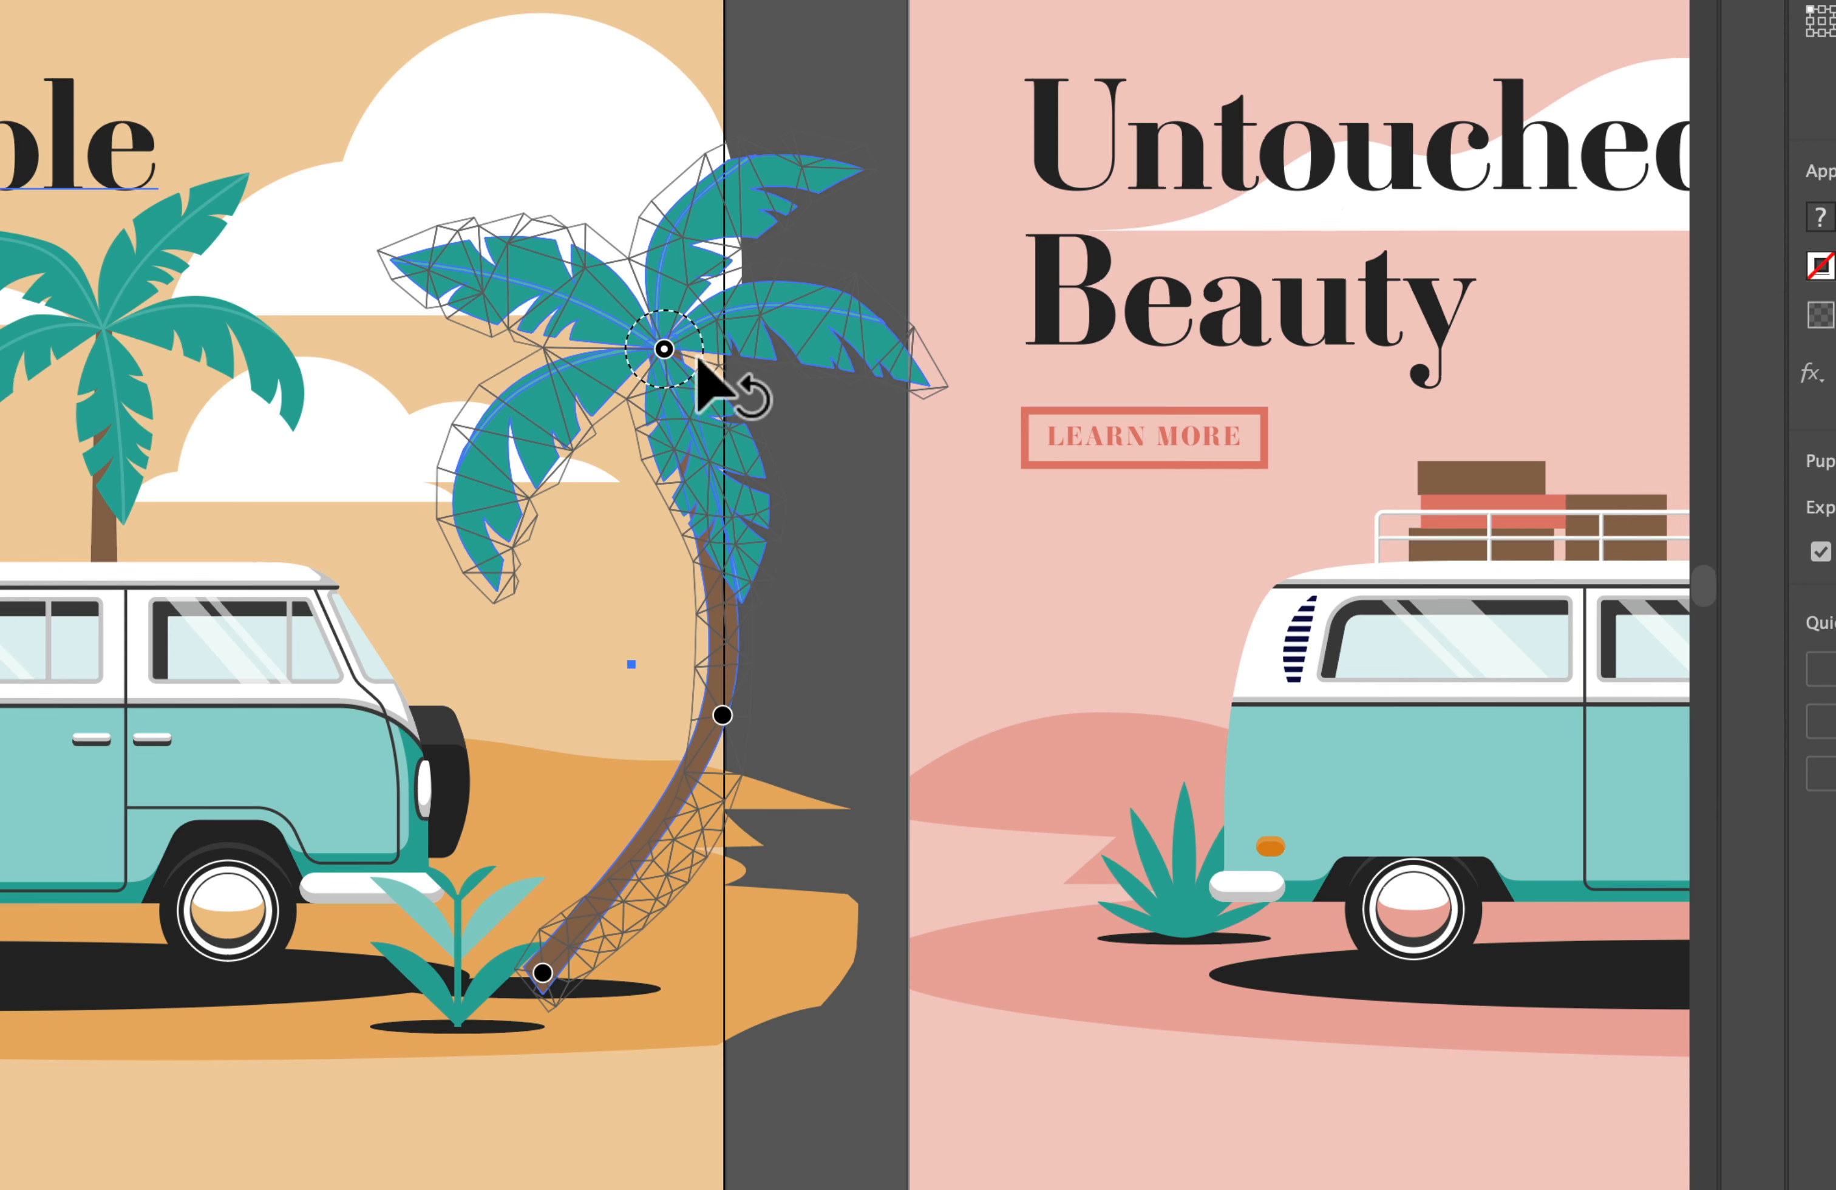
left_click_drag(694, 324, 706, 376)
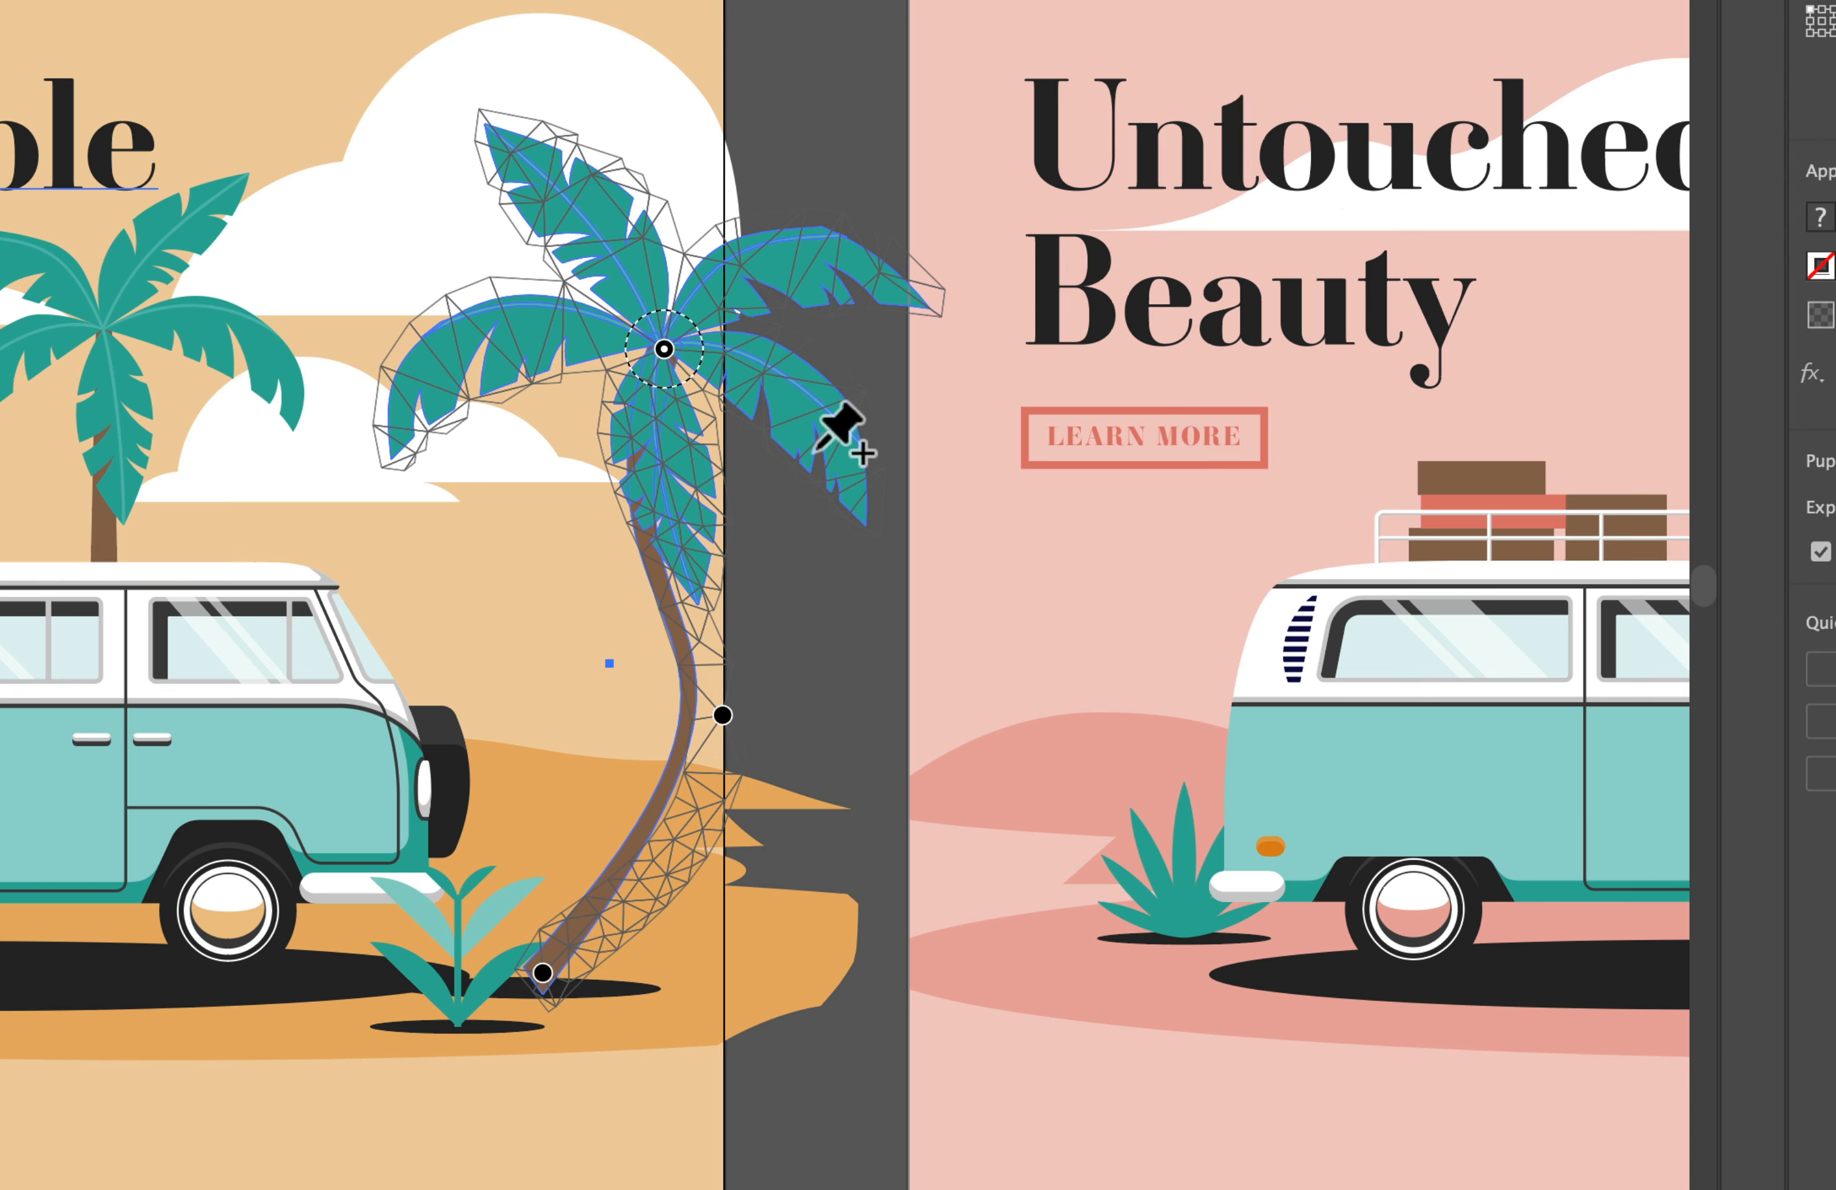
Add pins to the palm's upper right, left and upper left fronds and move each pin to reshape the foliage
left_click(823, 255)
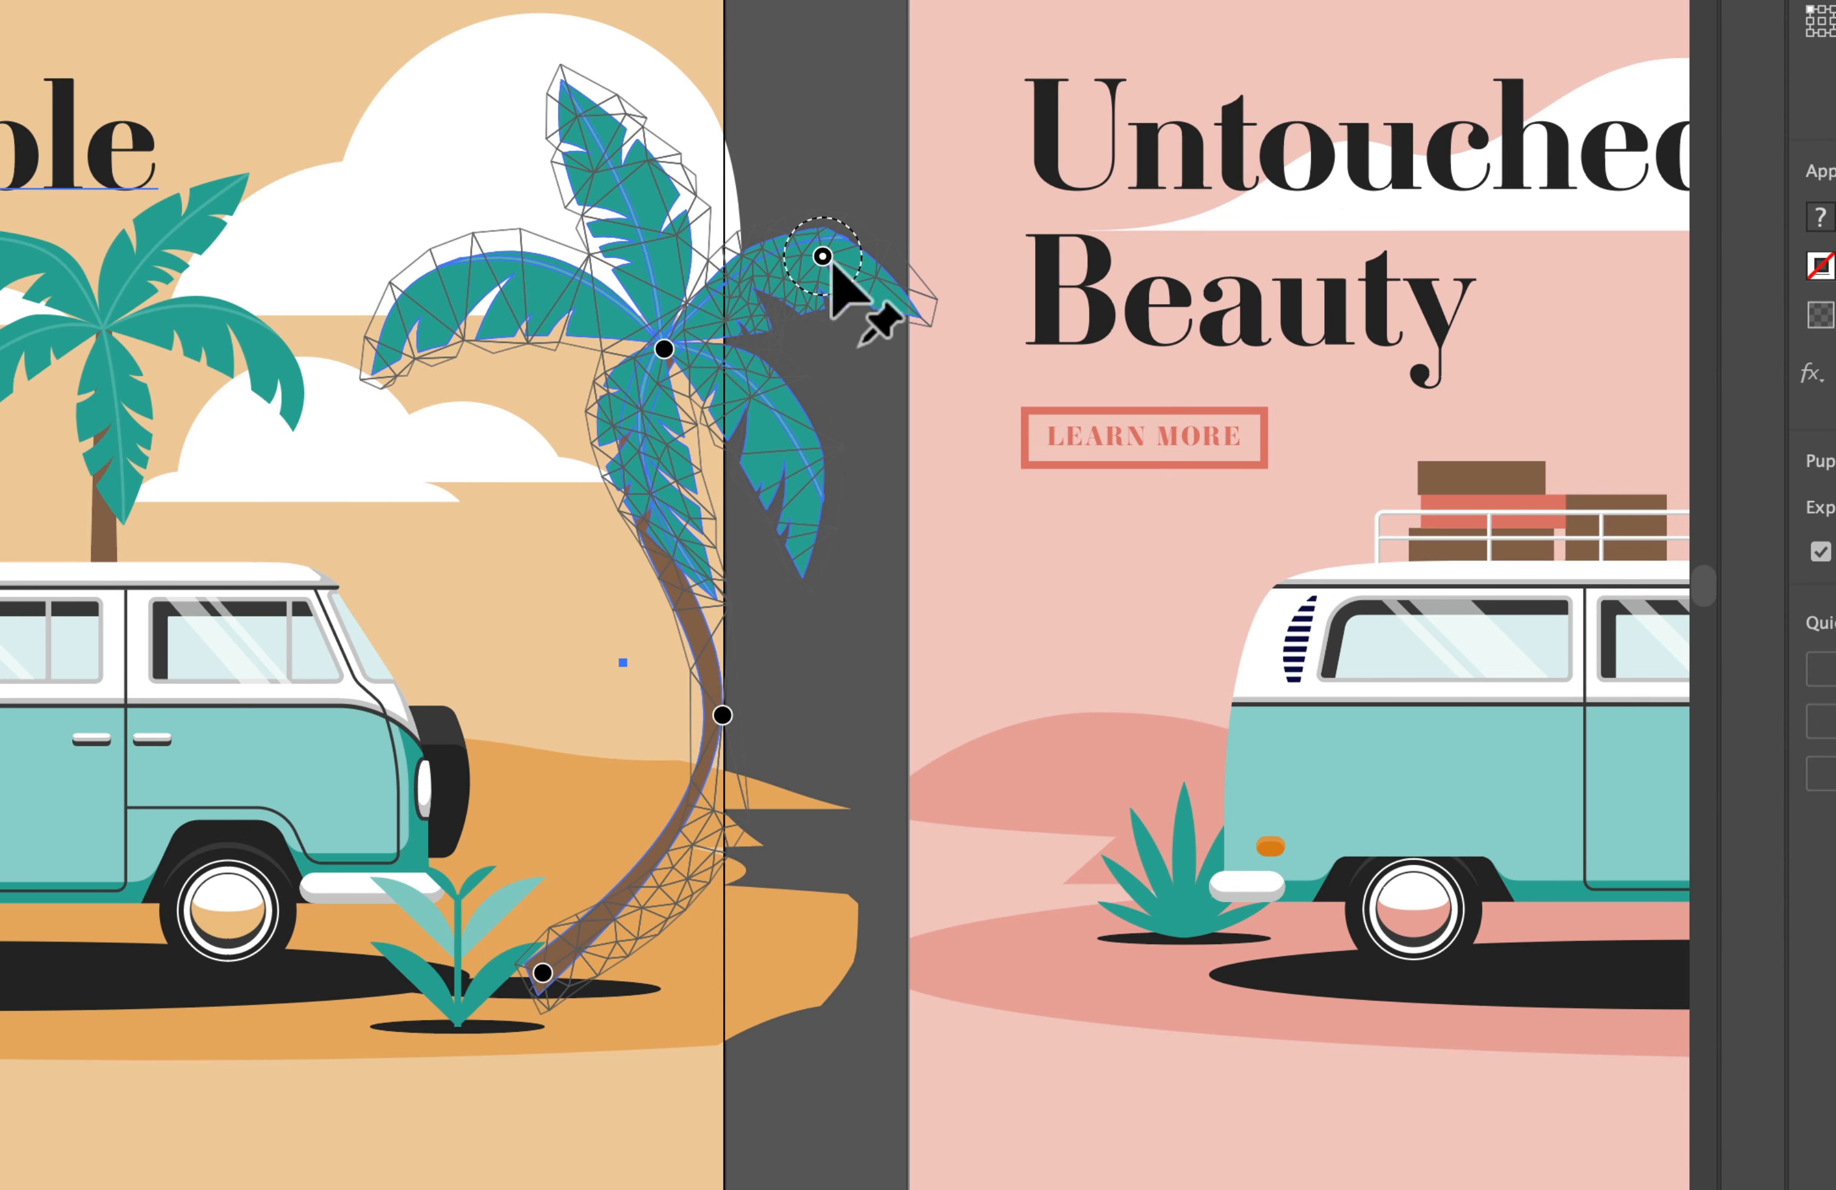
left_click_drag(823, 255, 792, 224)
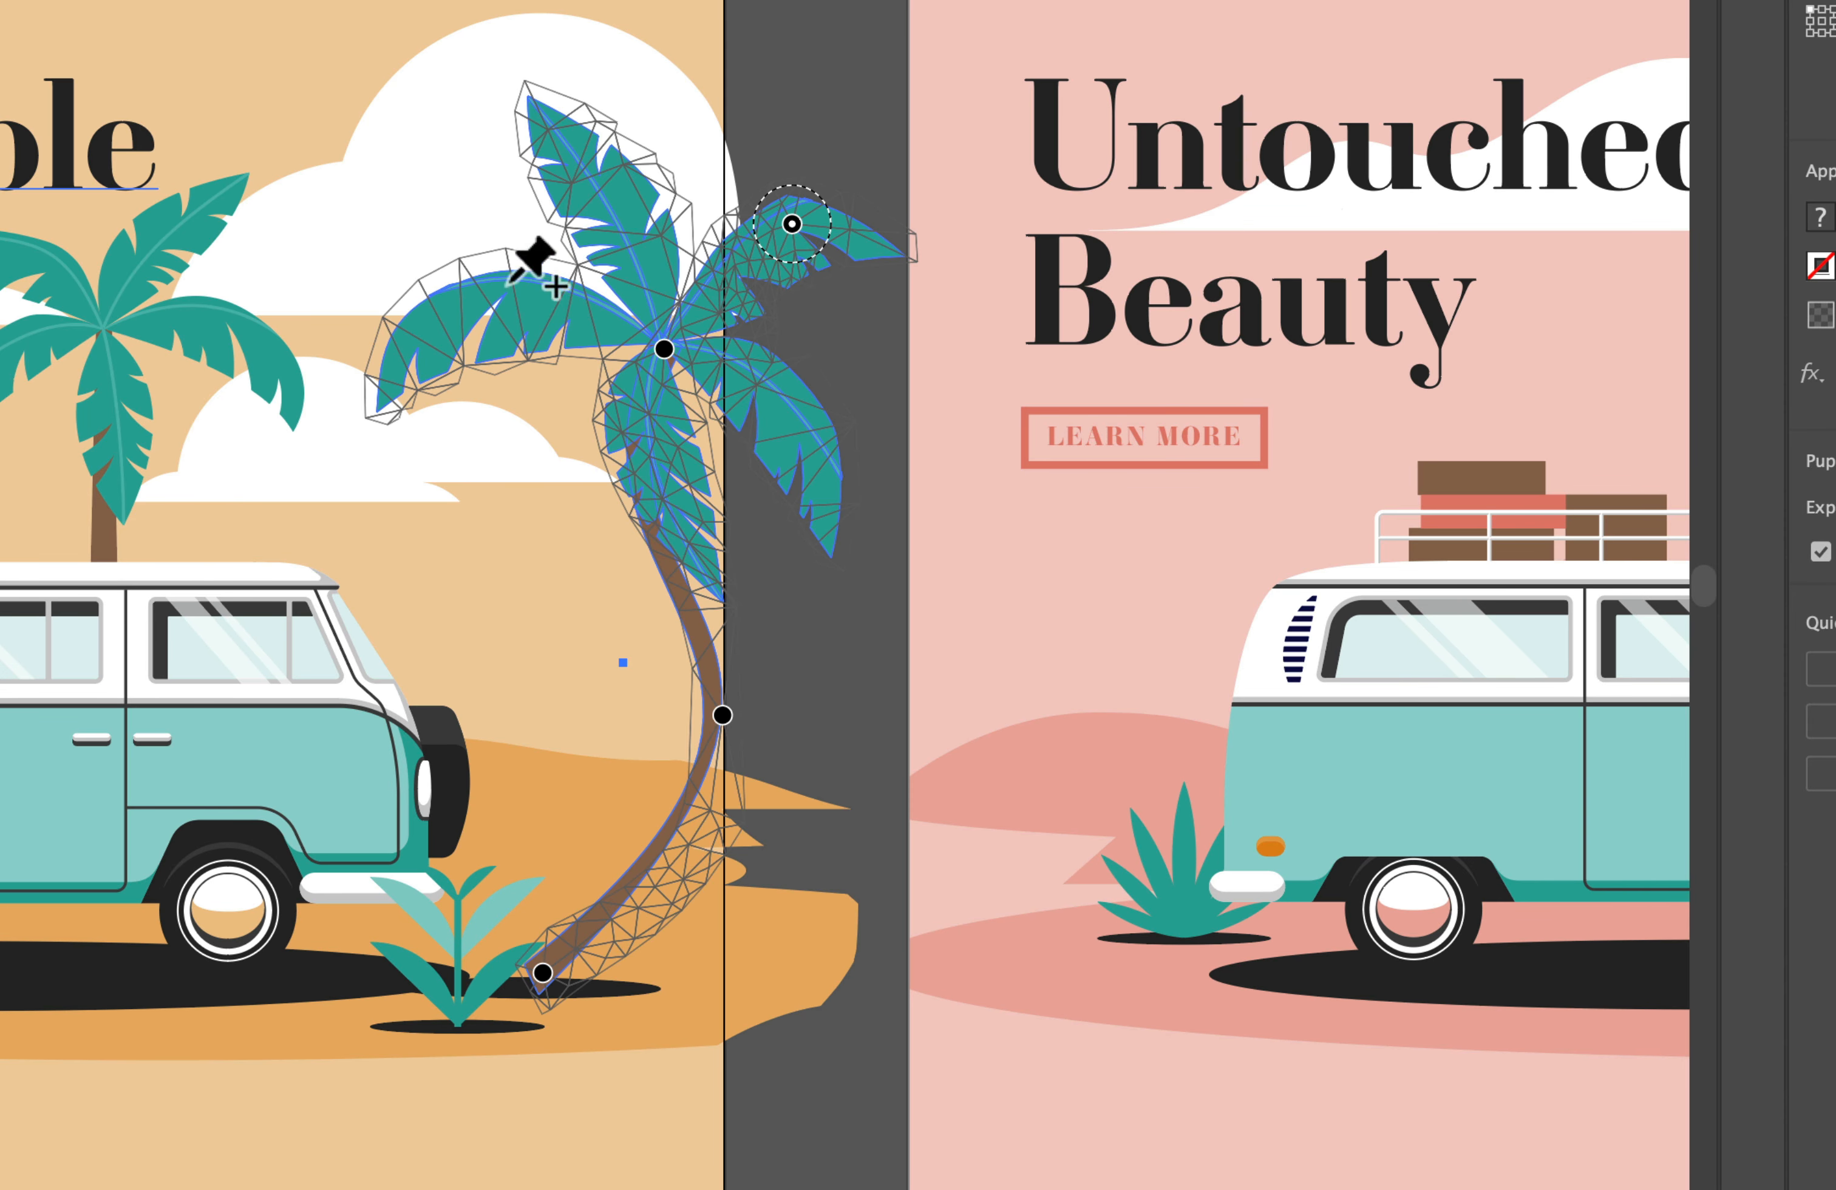
left_click(448, 349)
left_click_drag(449, 349, 462, 392)
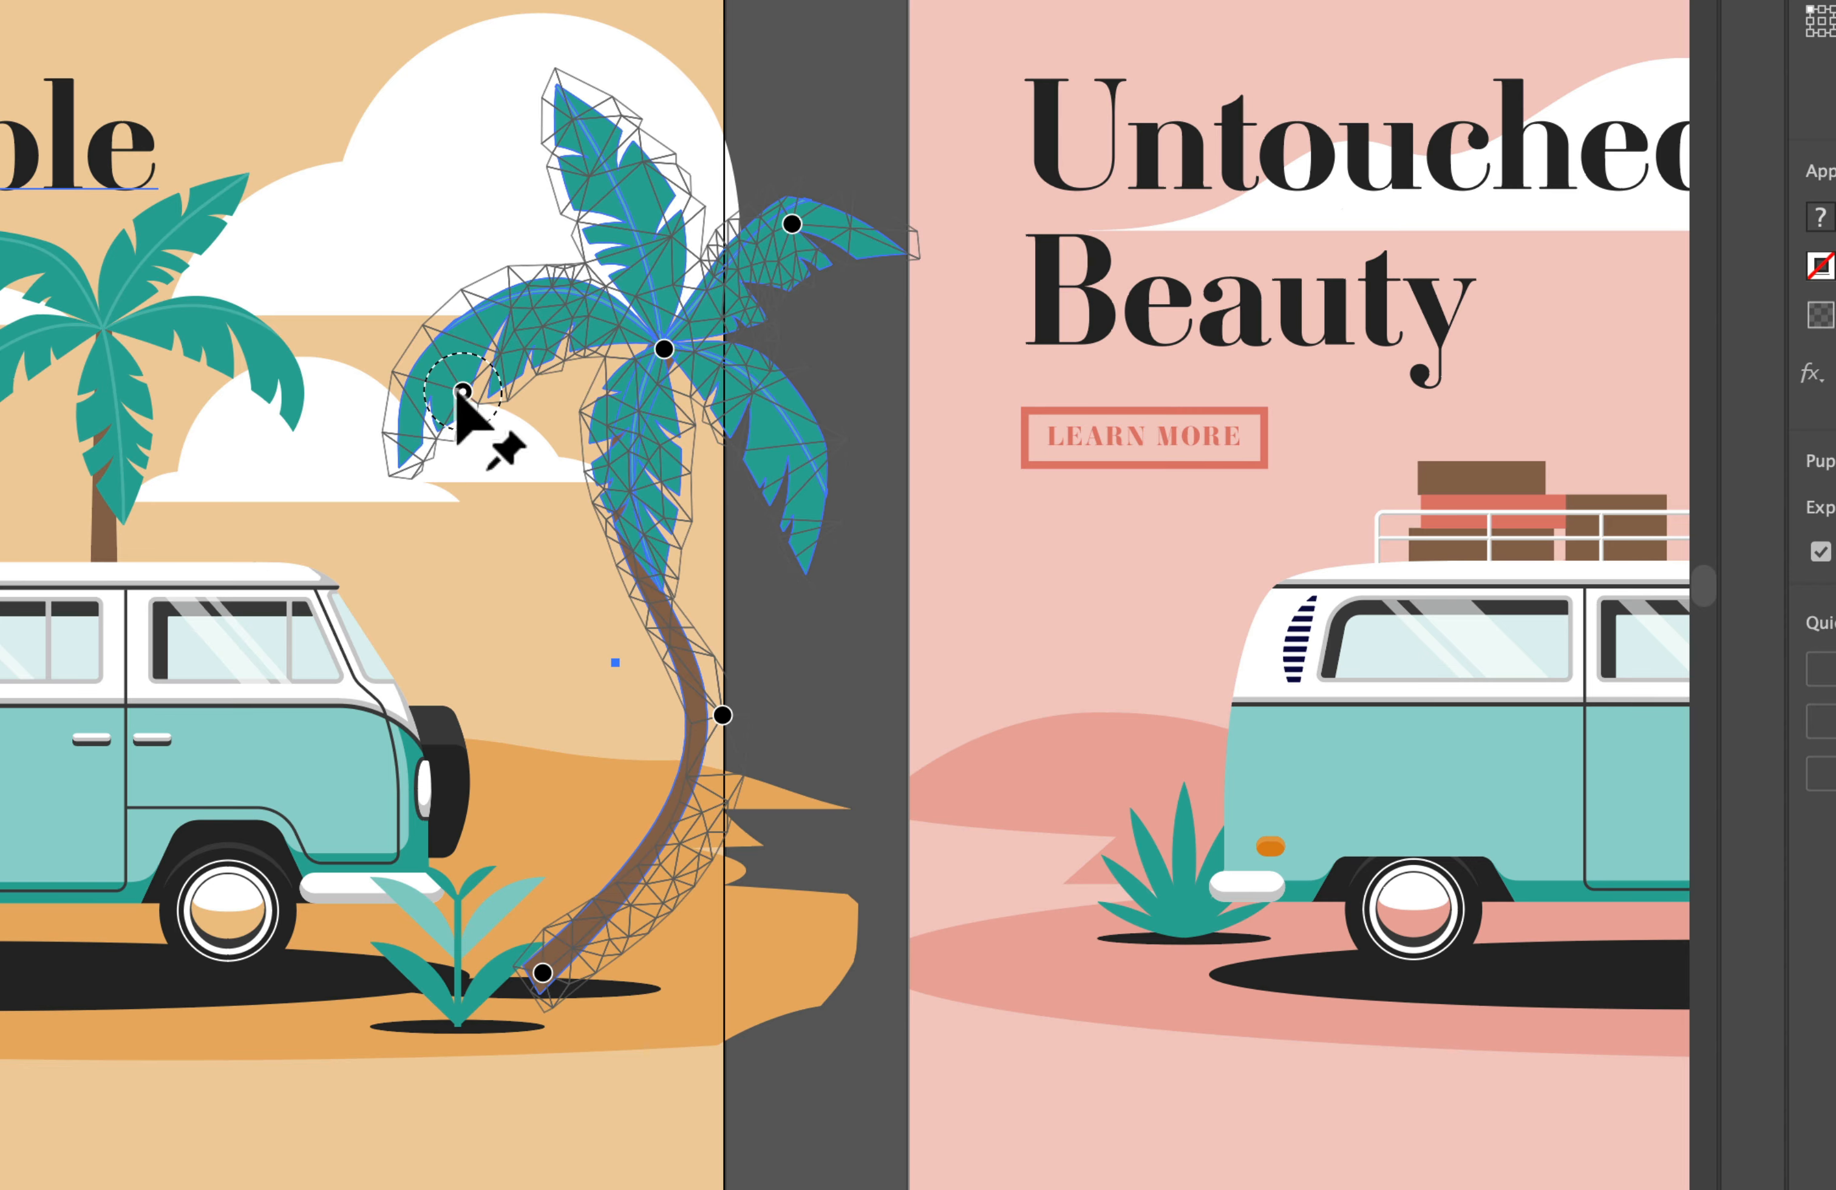
left_click(592, 161)
left_click_drag(591, 161, 545, 177)
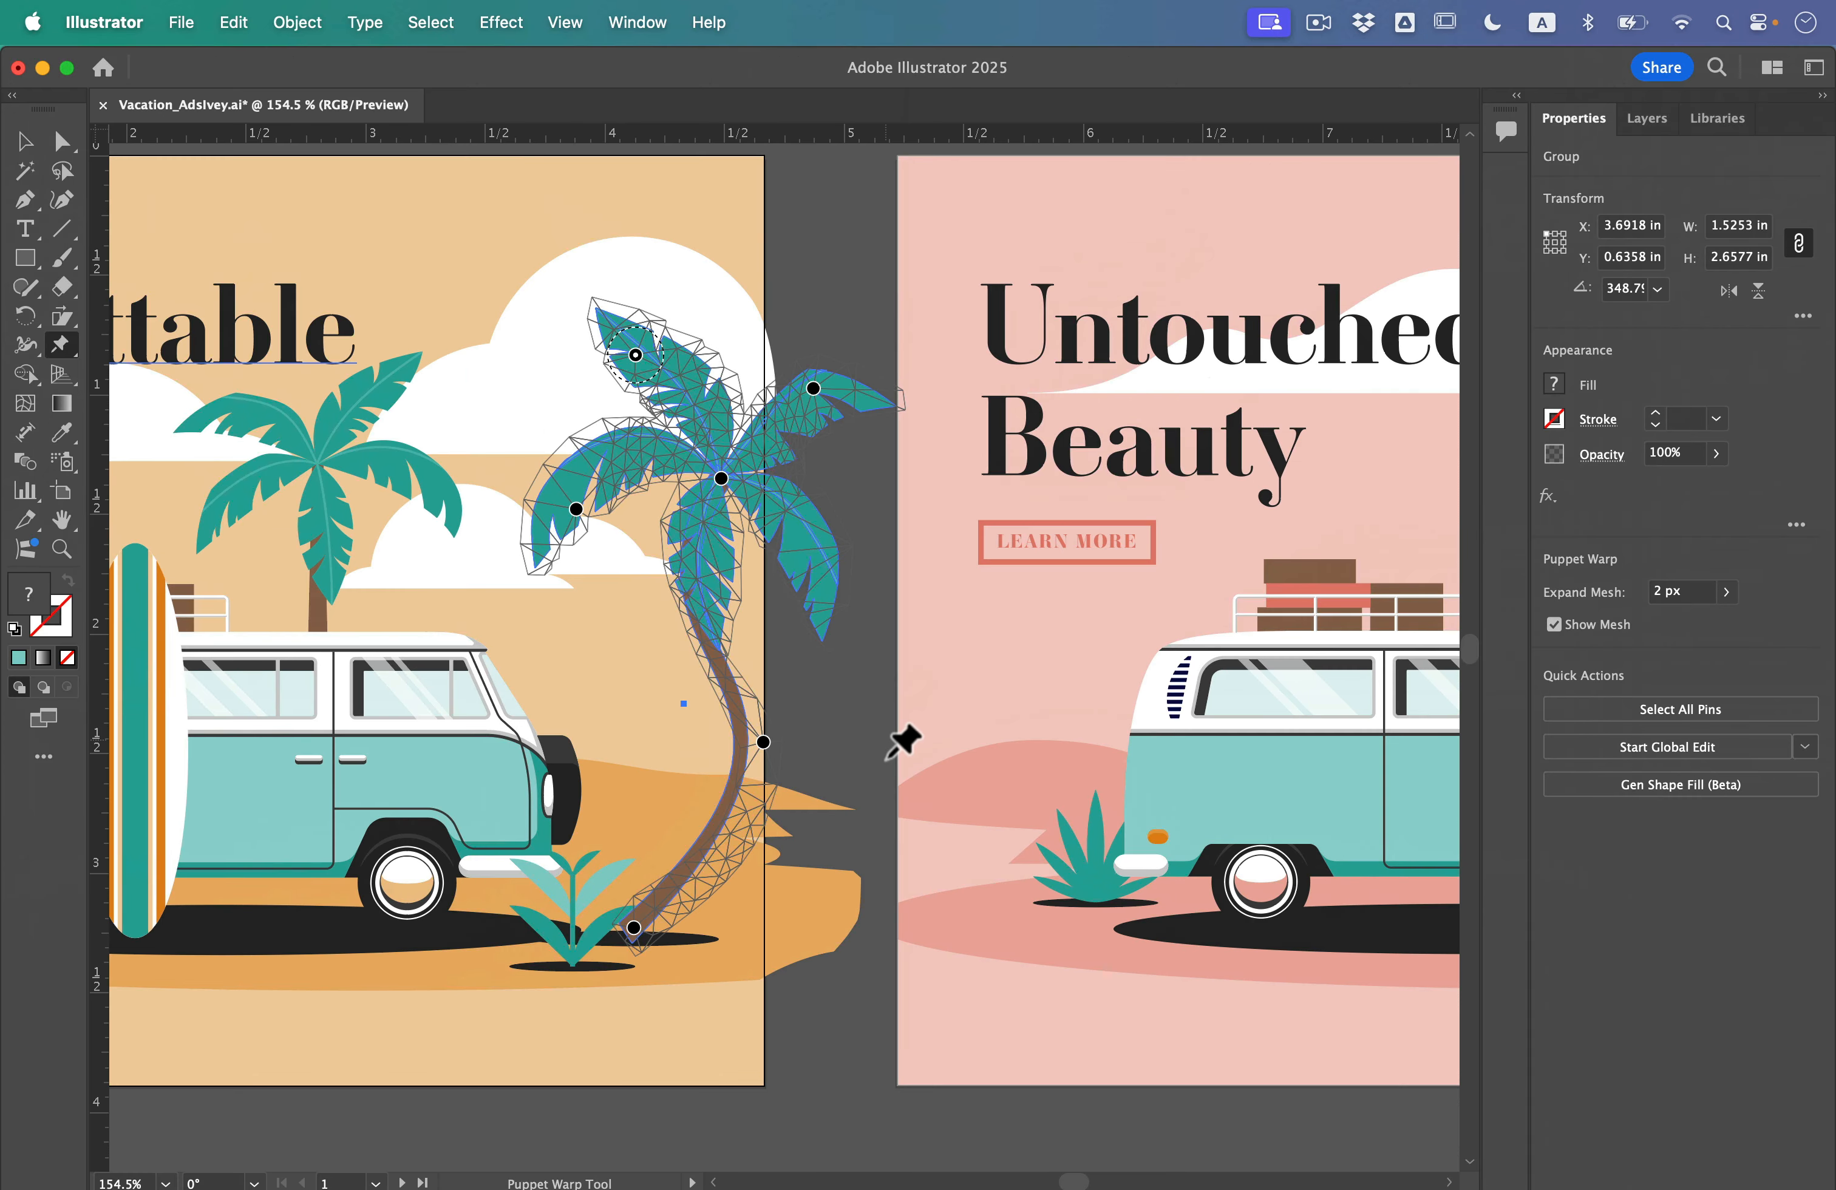
Commit the Puppet Warp changes to the palm and save the document
left_click(25, 141)
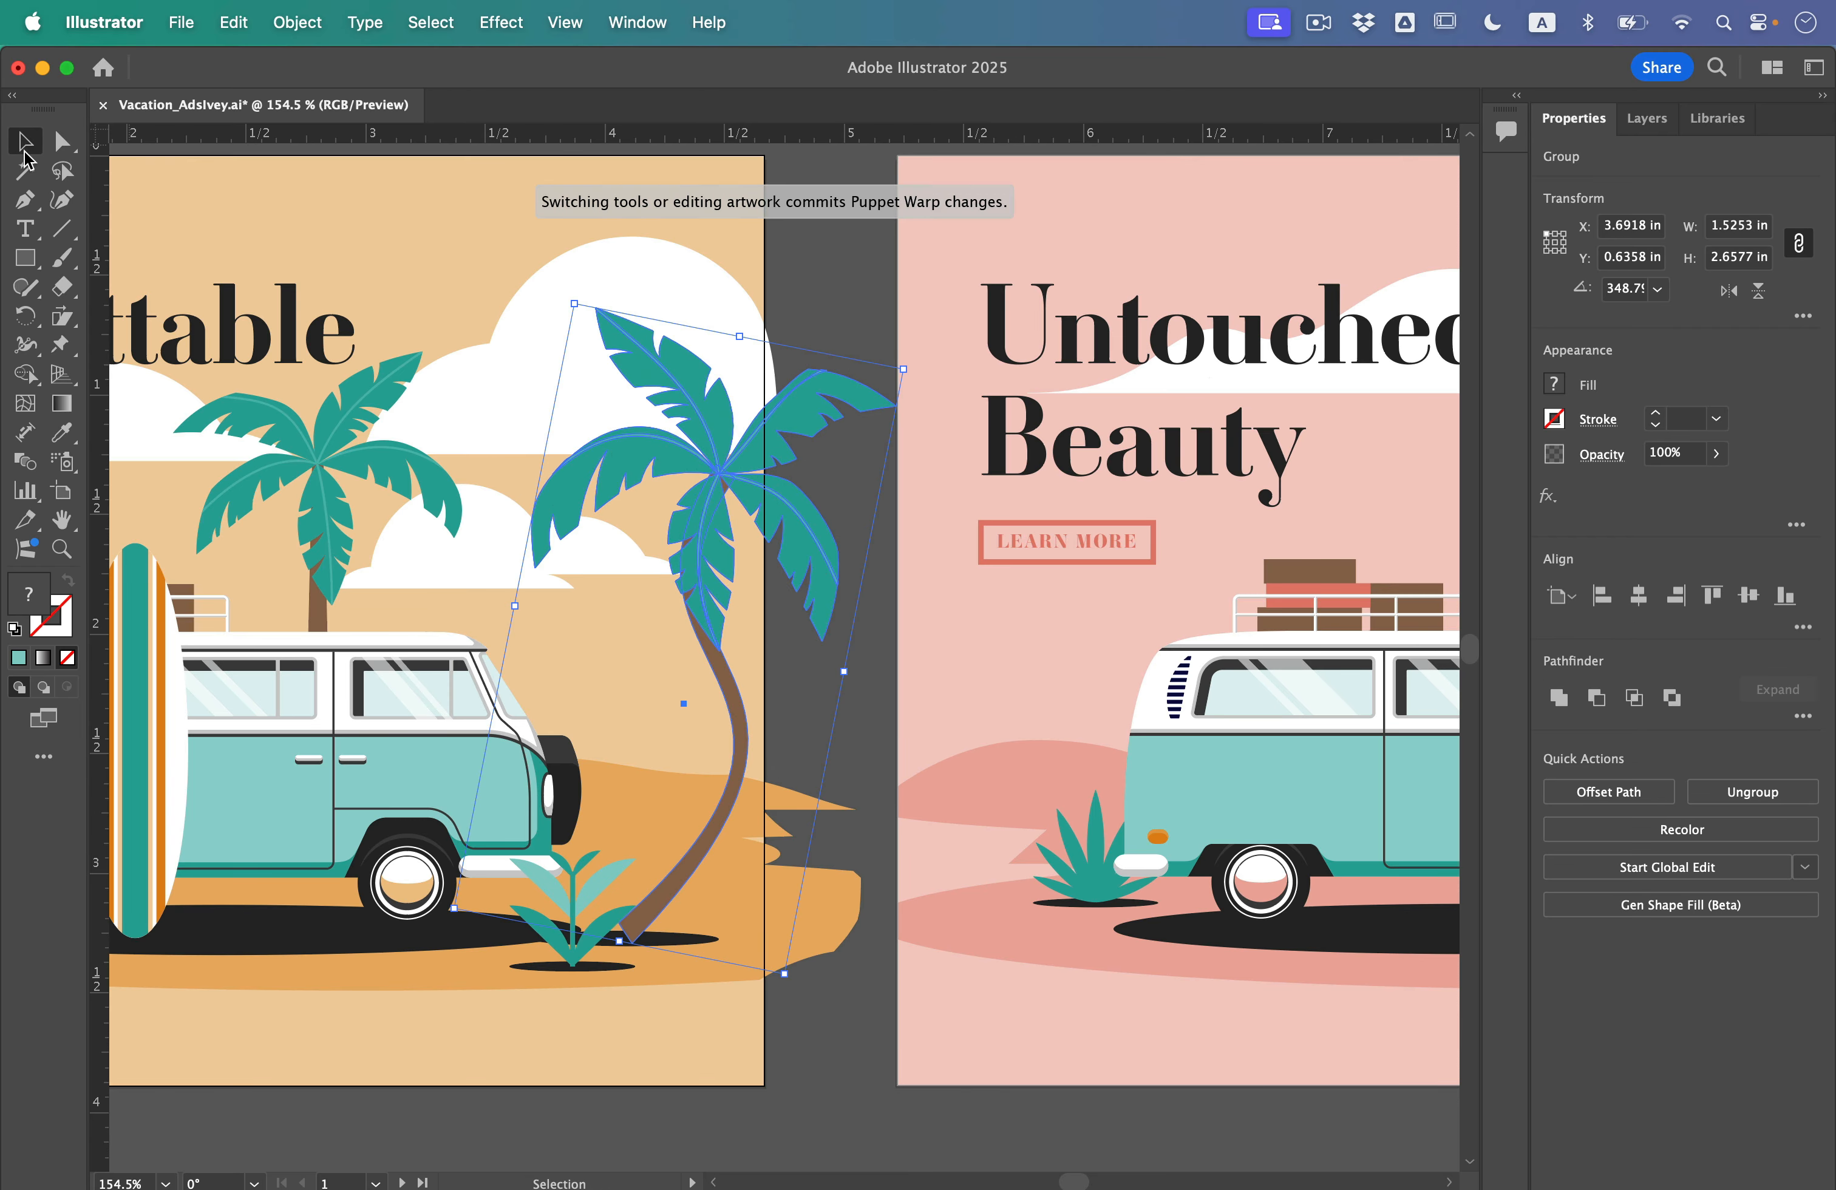
left_click(811, 292)
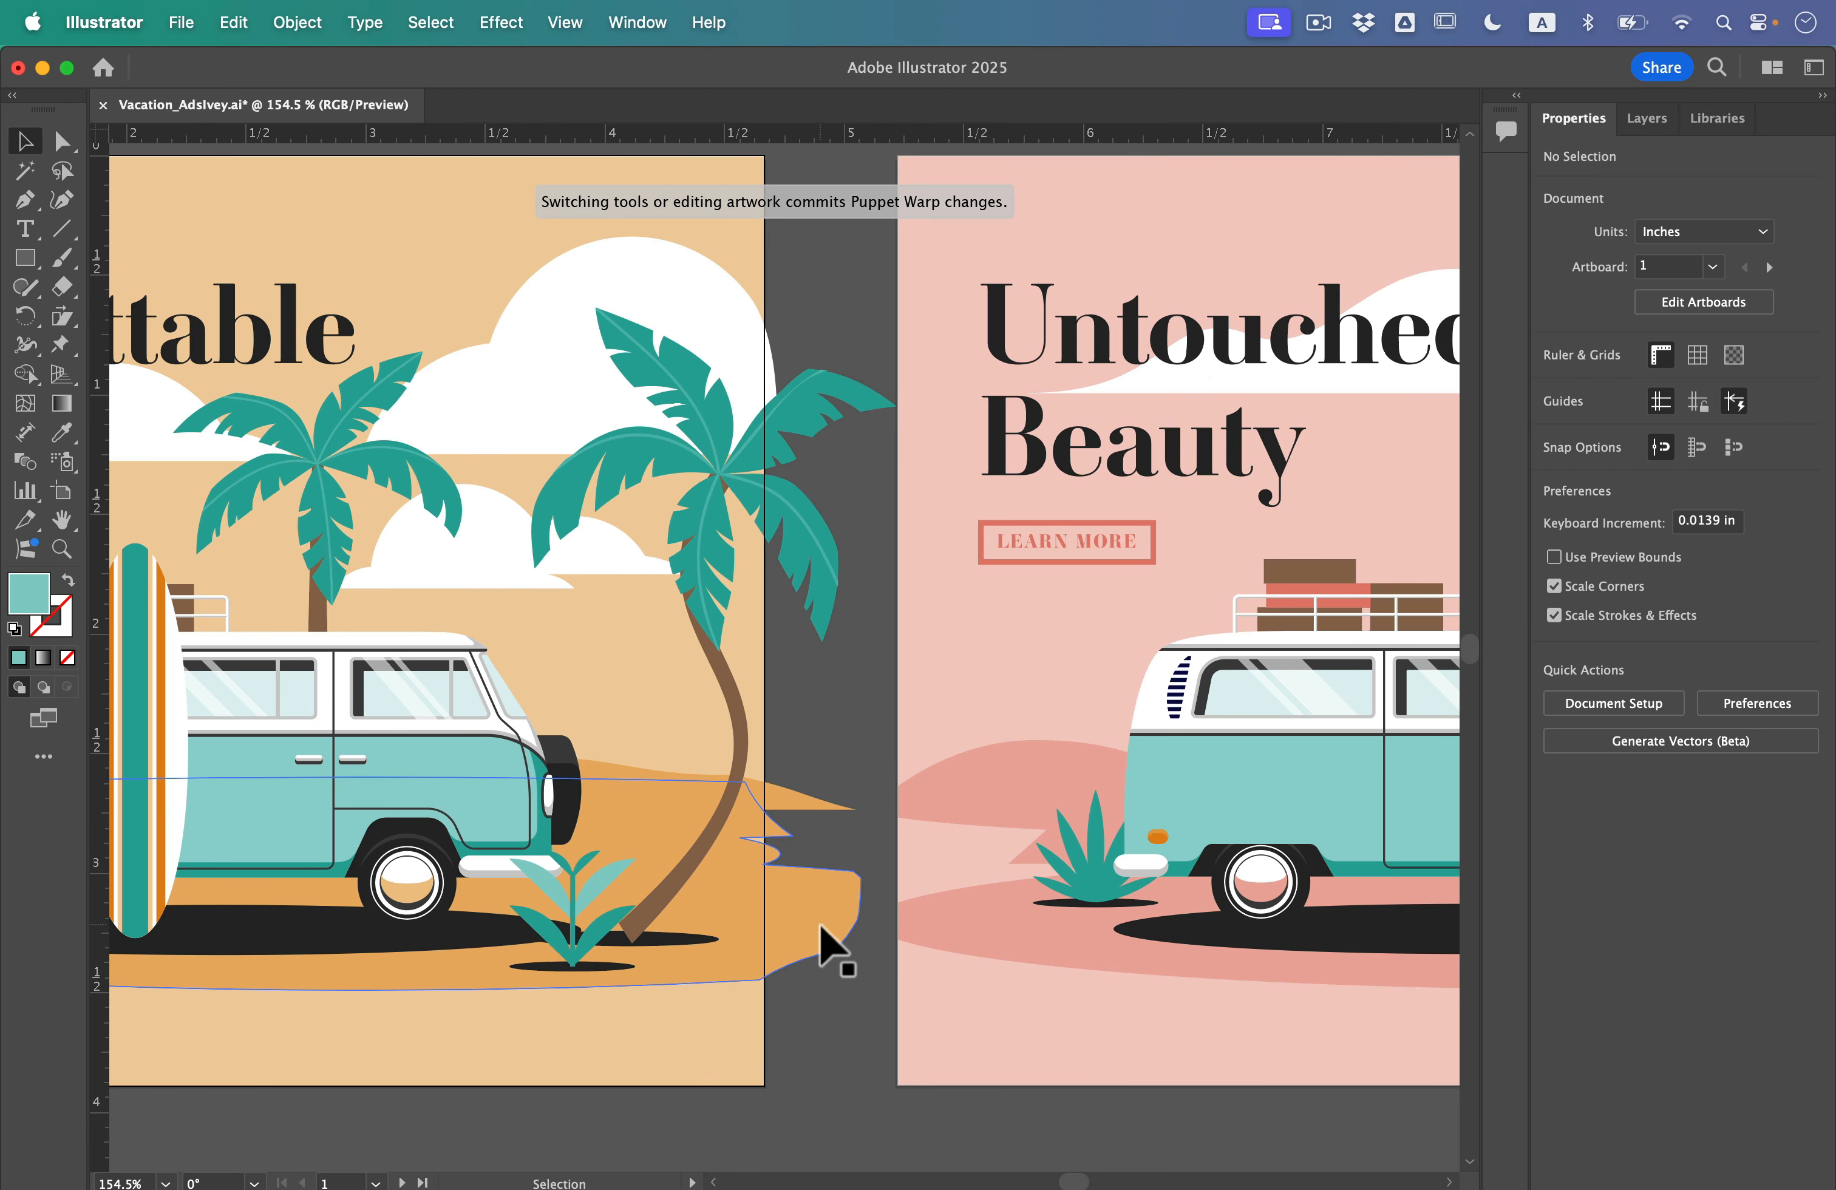
key("super+z")
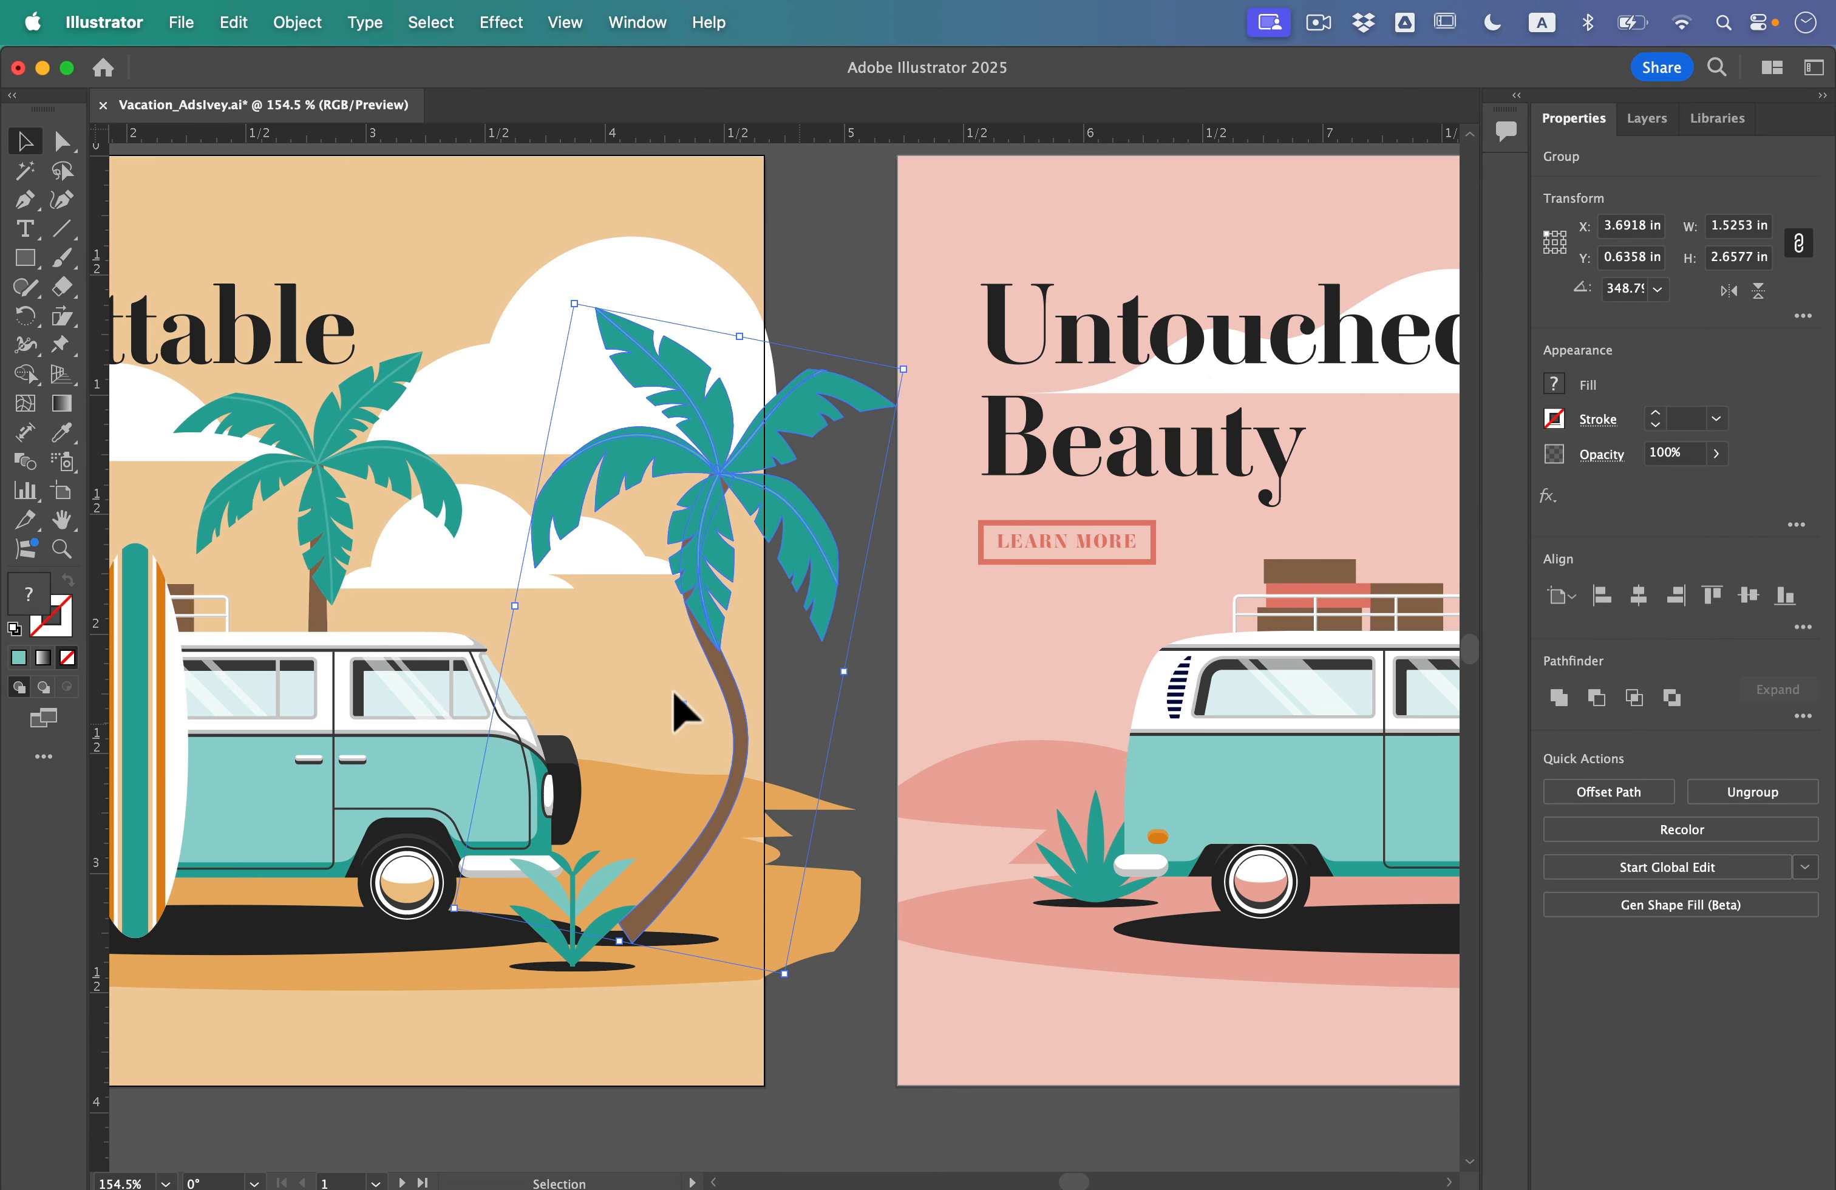
left_click(182, 21)
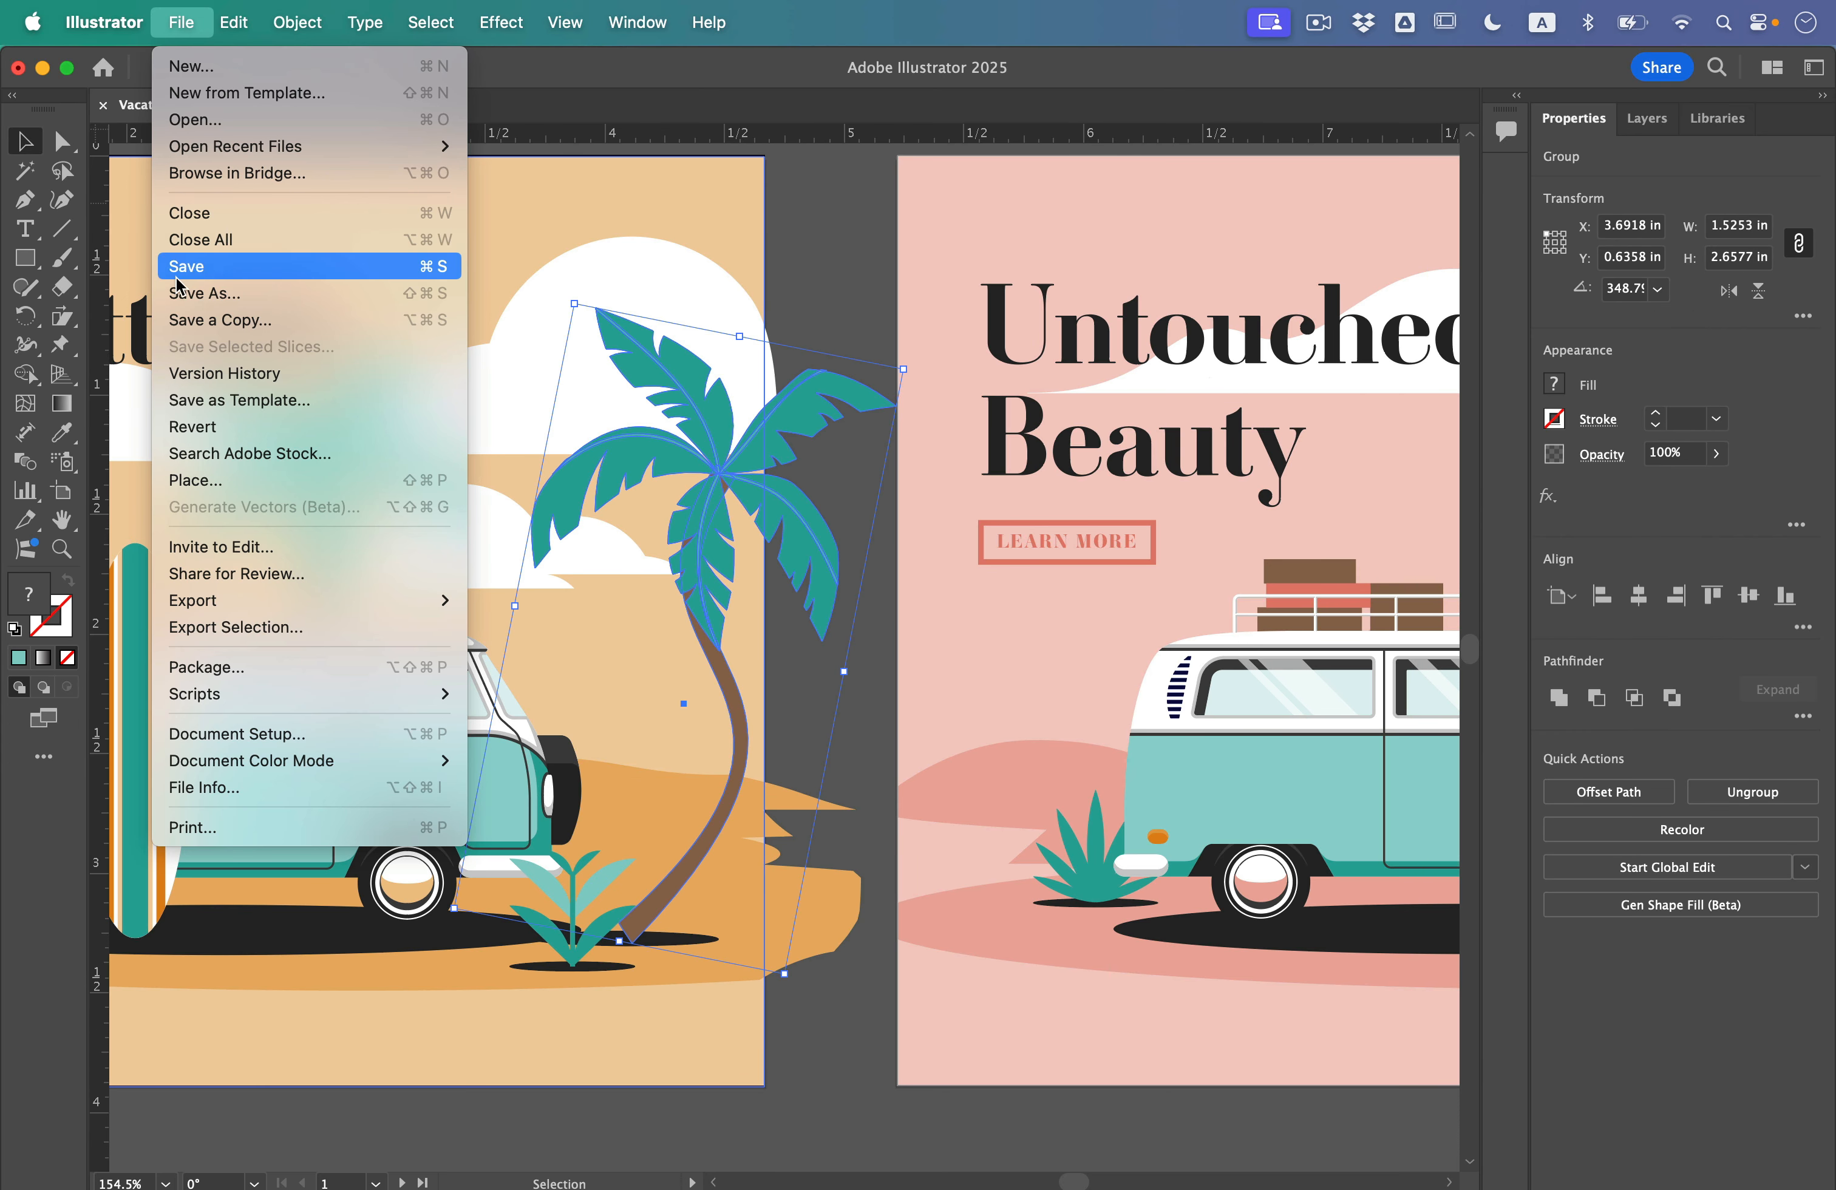
left_click(206, 269)
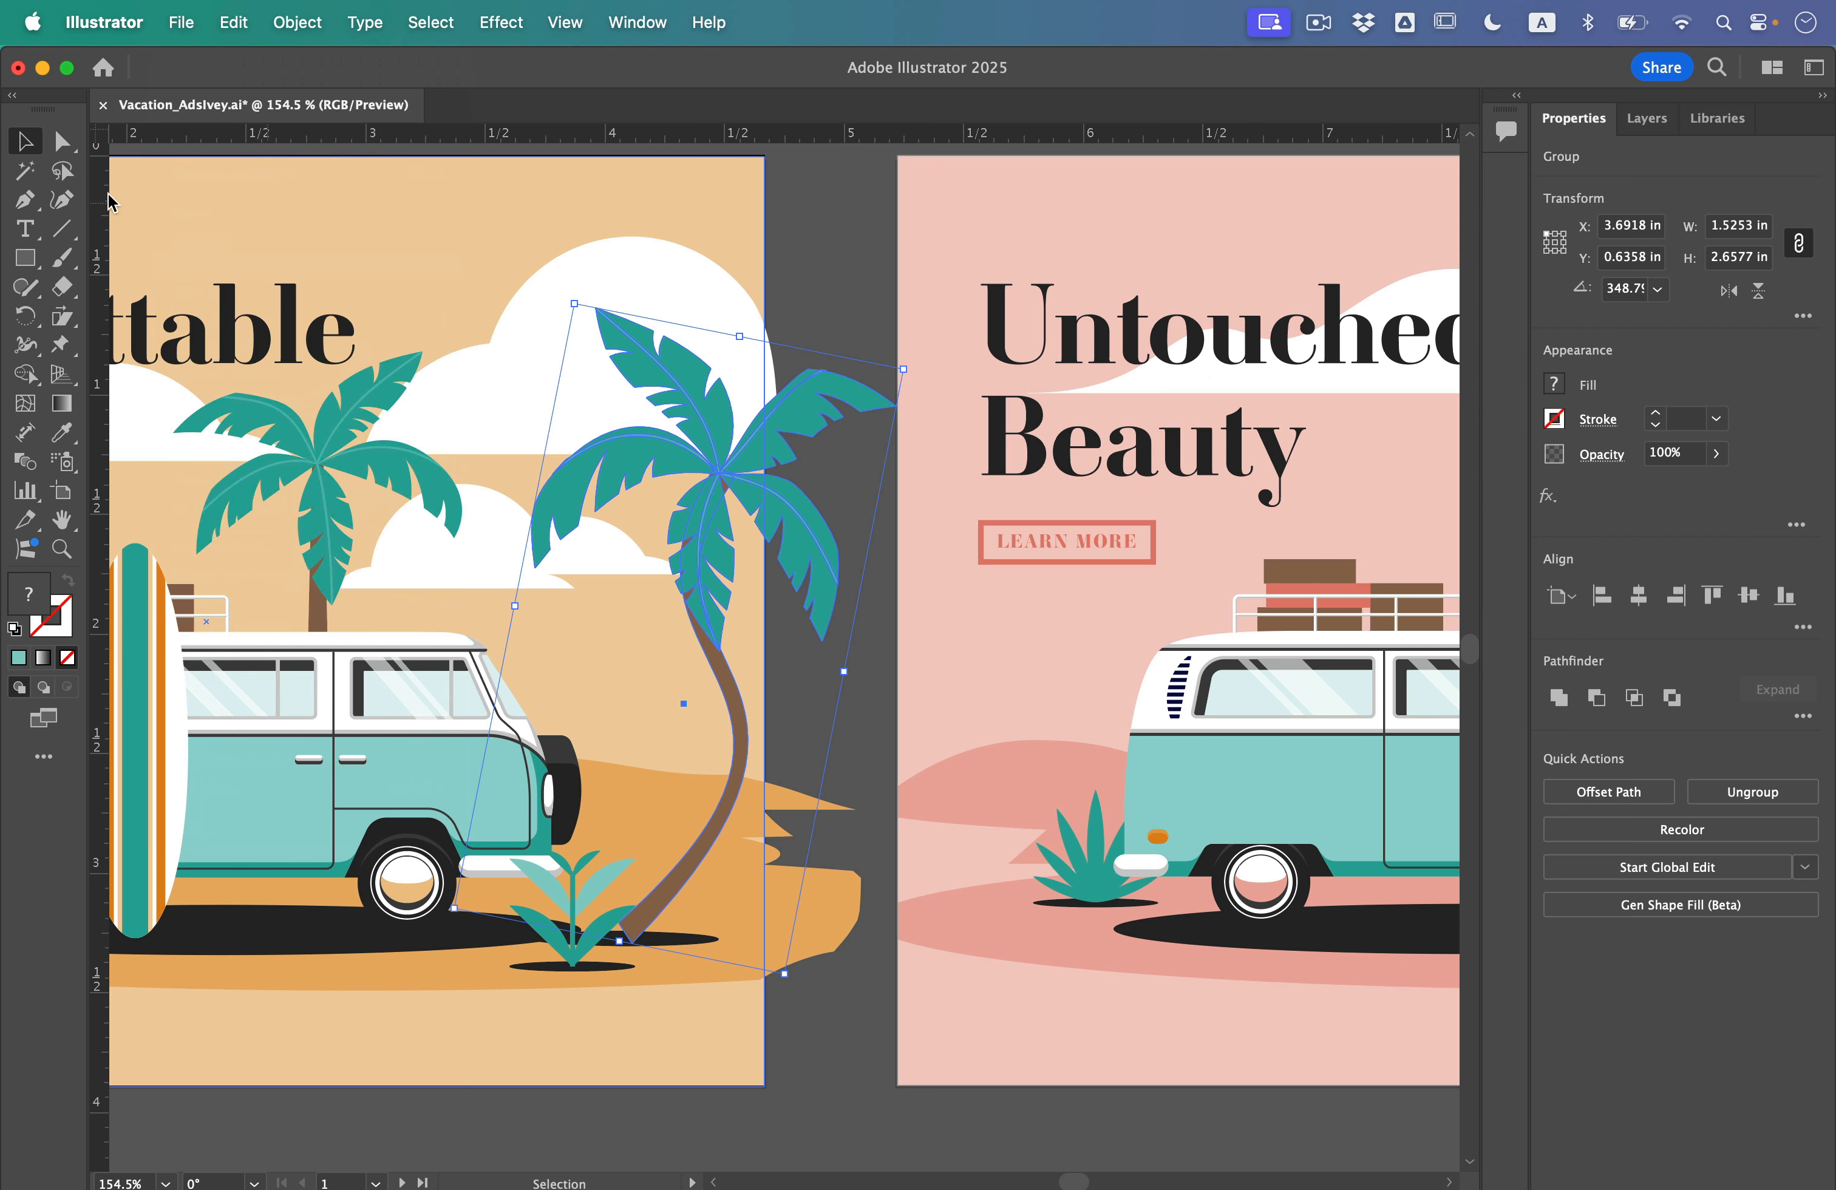